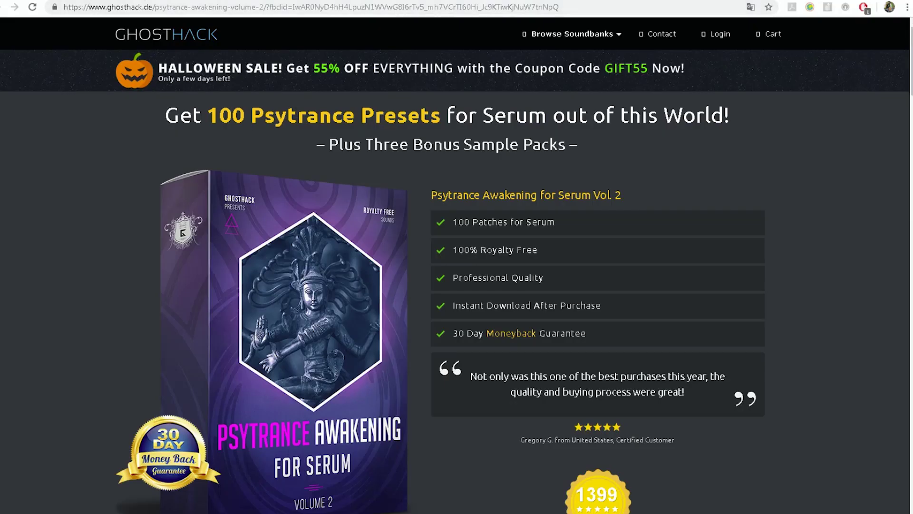
Open facebook.com in a new browser tab.
key("ctrl+t")
type("facebook.com")
key("Return")
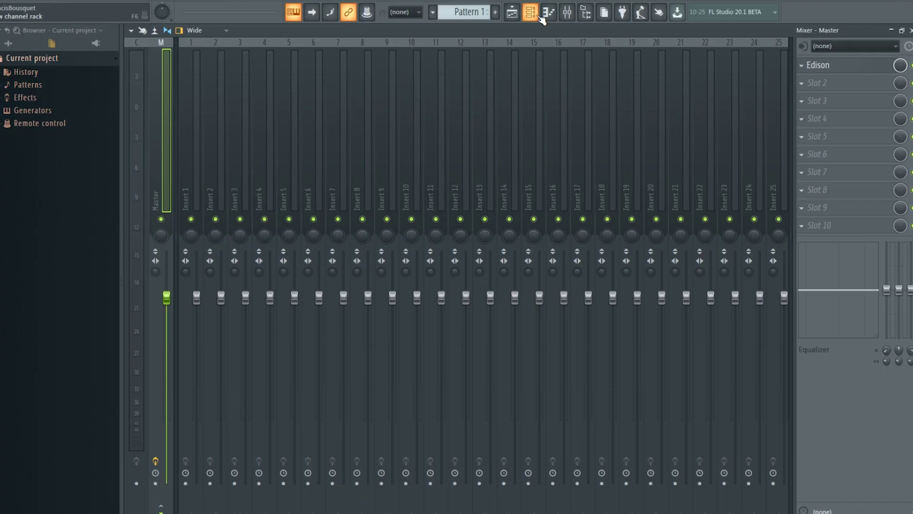
Switch FL Studio to the playlist view and return the playhead to the start of the timeline.
left_click(533, 13)
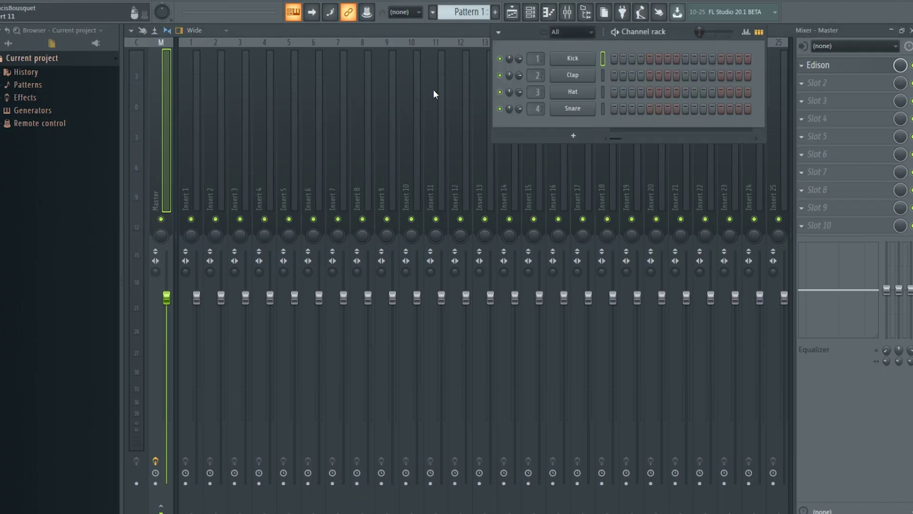
left_click(245, 128)
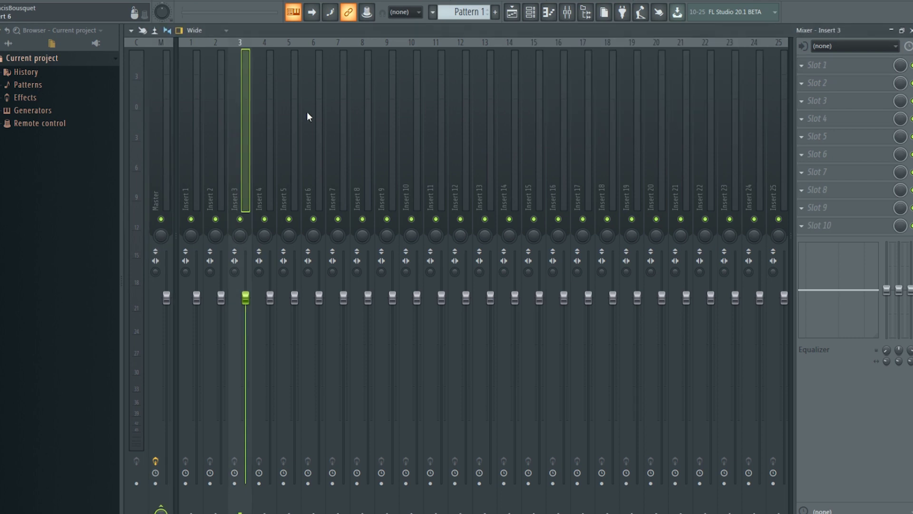
left_click(512, 12)
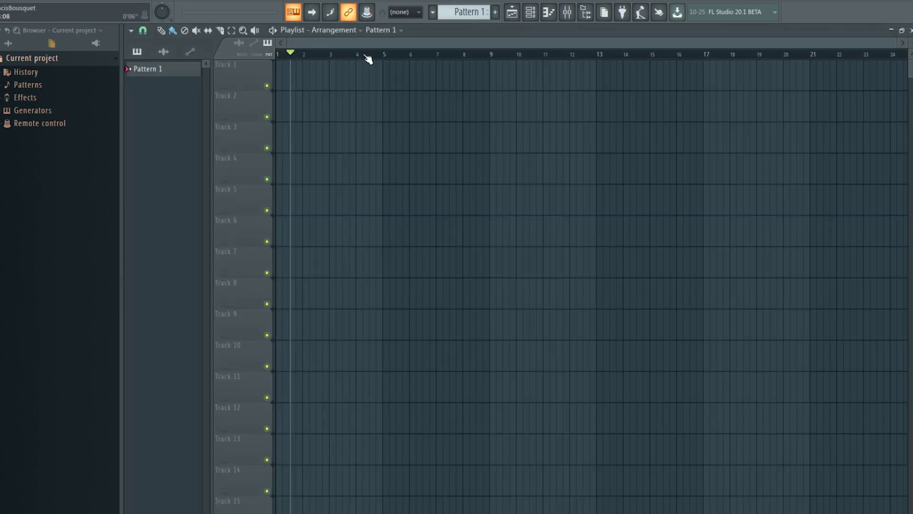
left_click_drag(374, 54, 215, 61)
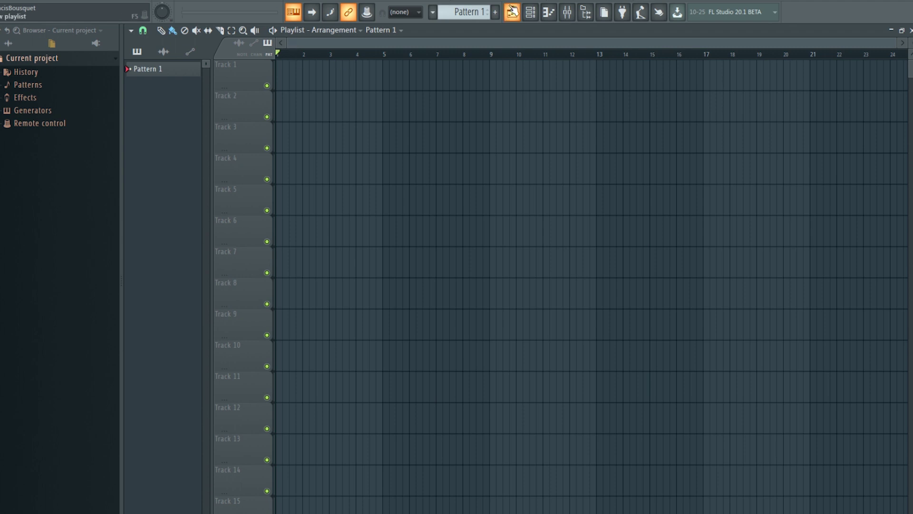
left_click(569, 17)
left_click(159, 123)
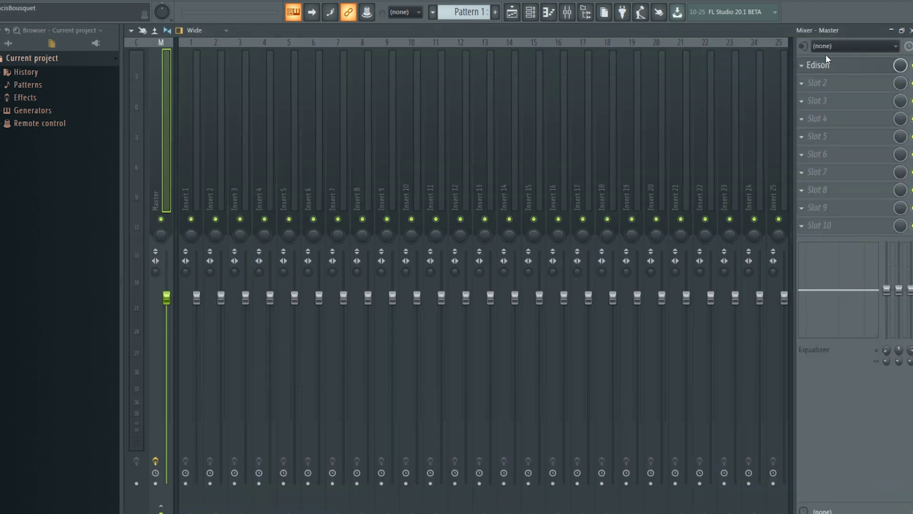
left_click(218, 103)
left_click(515, 14)
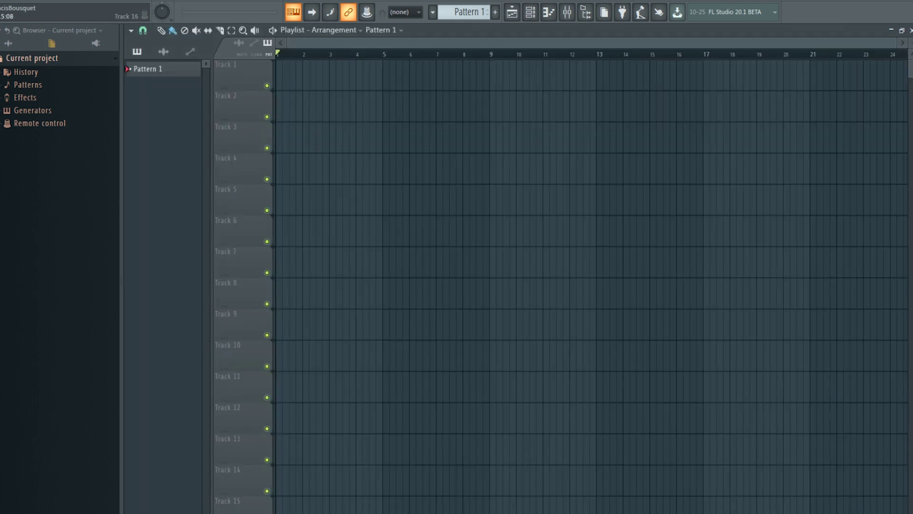
Switch the Sonarworks calibration profile to the Beyerdynamic DT 770 Pro 80 Ohm headphones and check the selection.
left_click(822, 513)
left_click(825, 470)
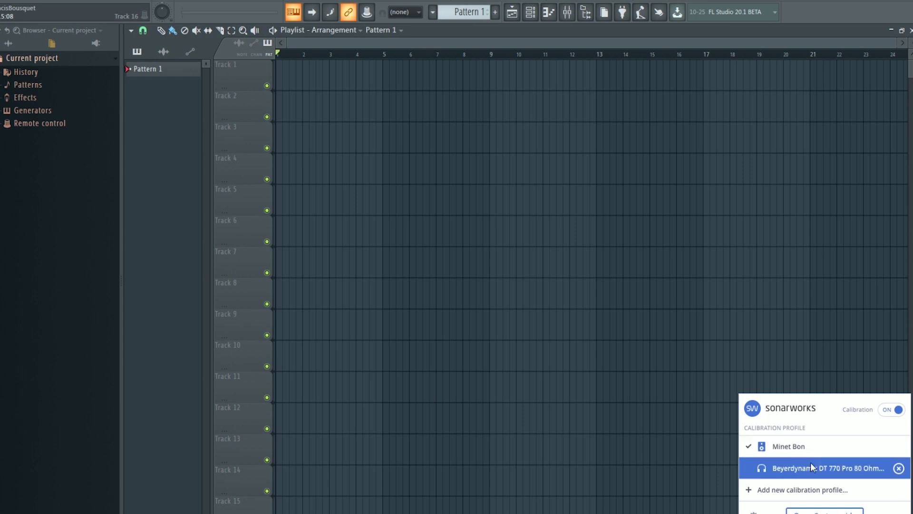
left_click(719, 354)
right_click(724, 357)
left_click(821, 513)
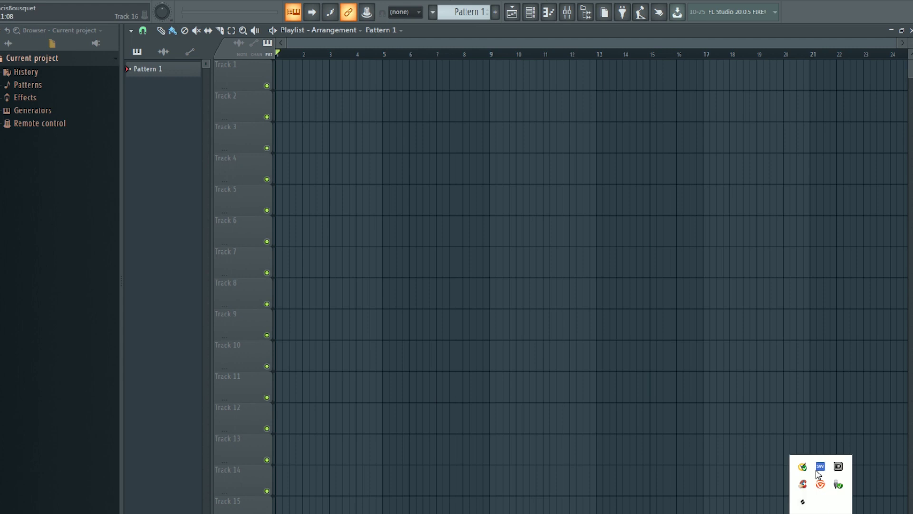
left_click(819, 474)
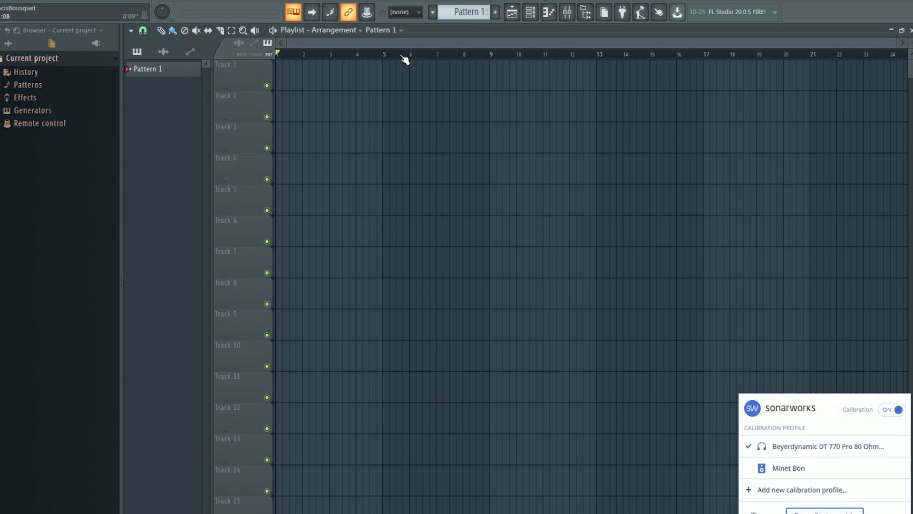
left_click(440, 44)
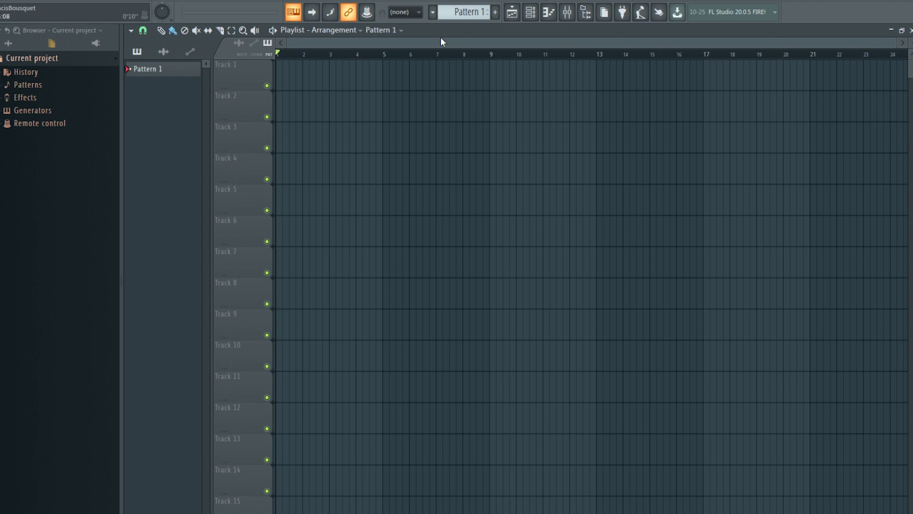
Add a Serum instrument to the channel rack and move its plugin window slightly higher.
left_click(530, 13)
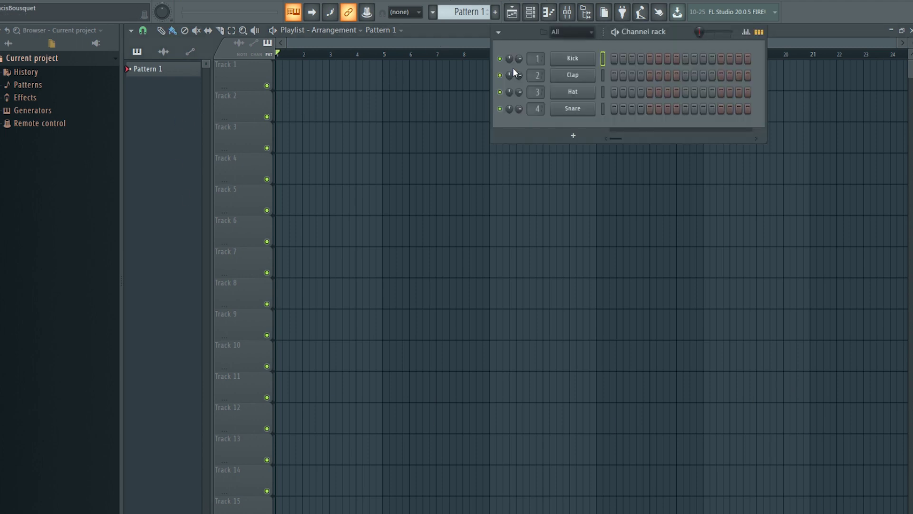
left_click(574, 135)
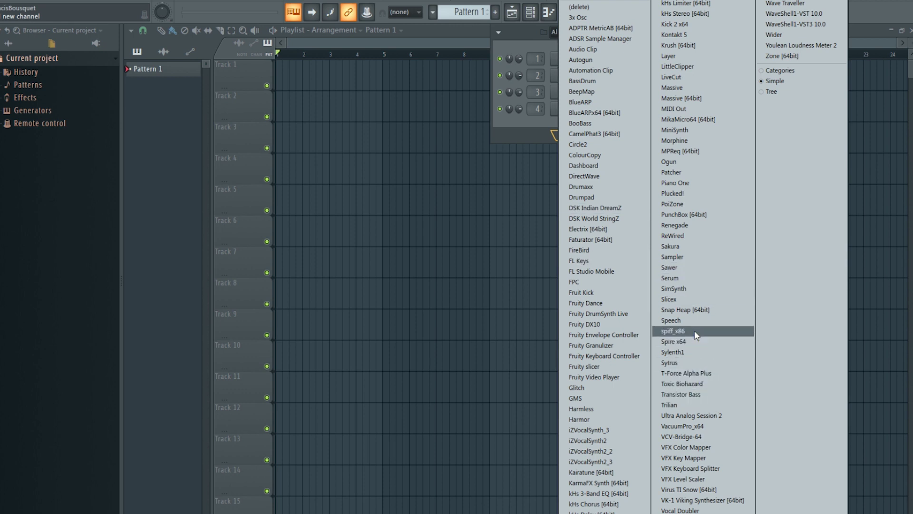
left_click(685, 279)
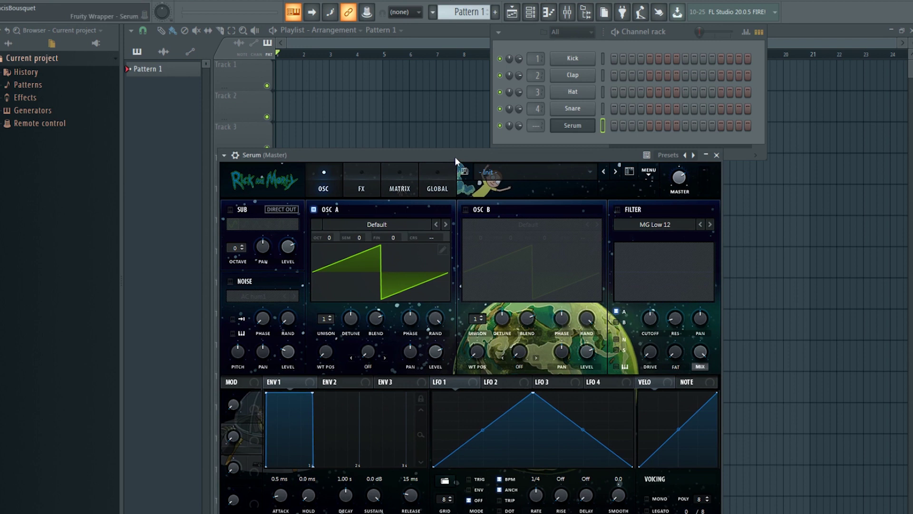
left_click_drag(456, 158, 464, 125)
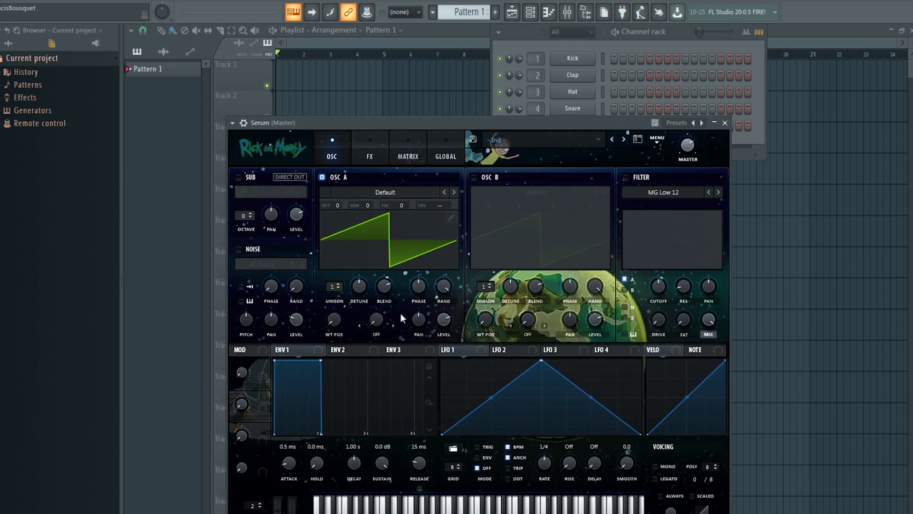
Reopen the Serum channel and load the preset Acid - Asylum from its preset banks.
left_click(178, 511)
left_click(464, 28)
left_click(532, 14)
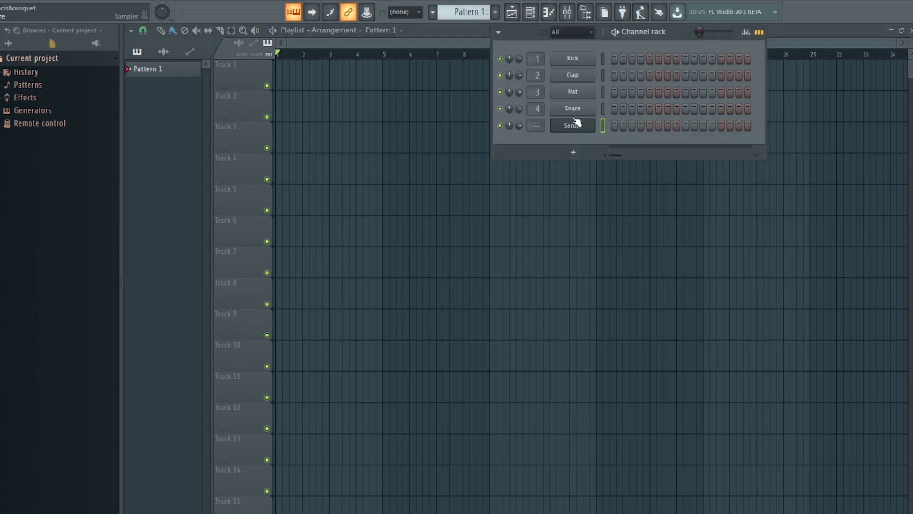
left_click(573, 125)
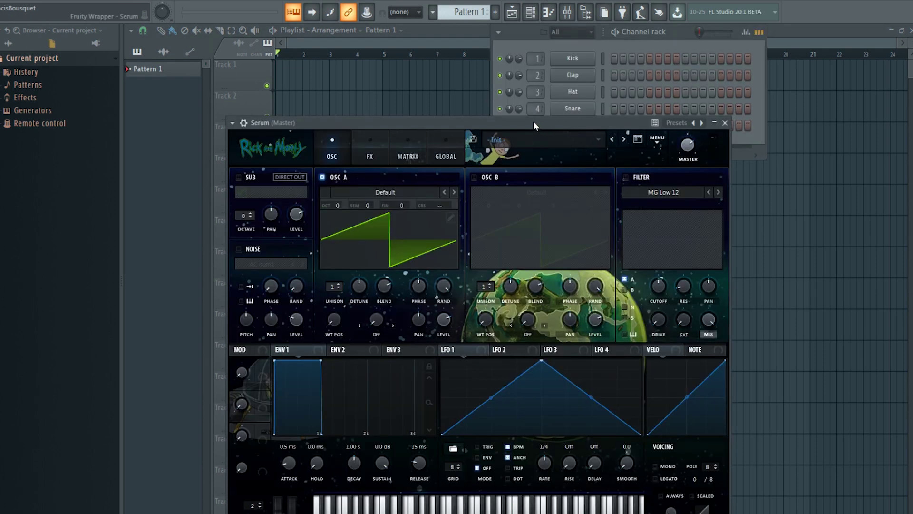
left_click(525, 137)
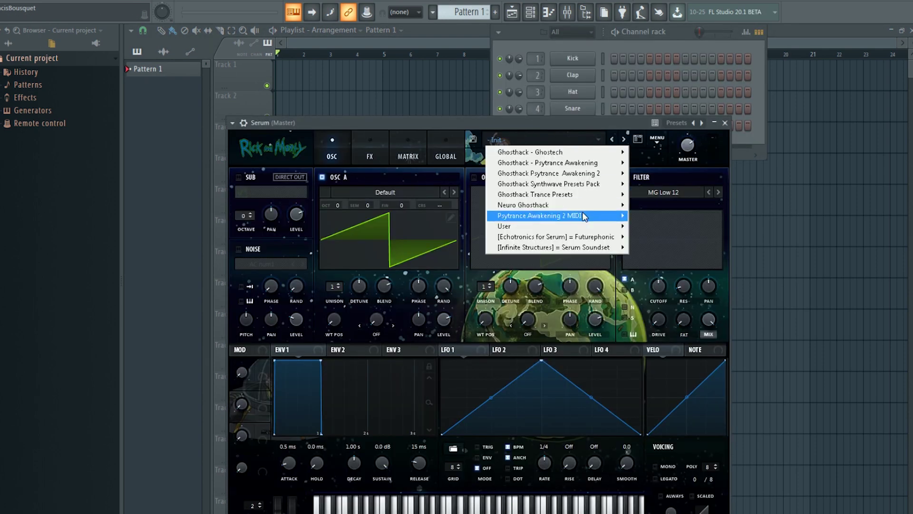
mouse_move(585, 174)
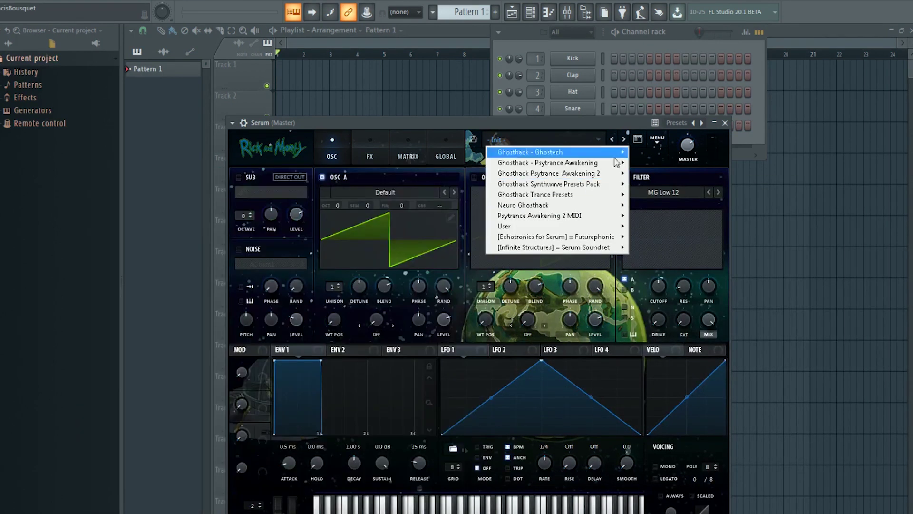
mouse_move(604, 163)
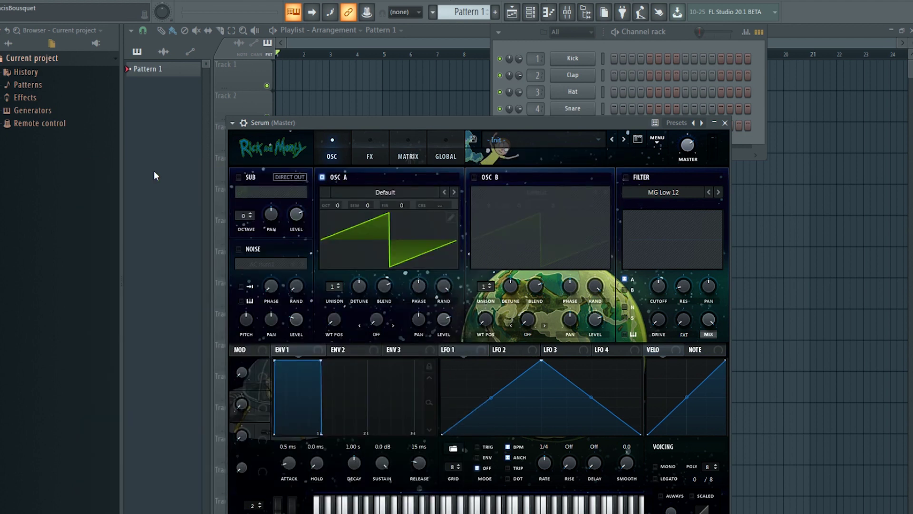
left_click(153, 172)
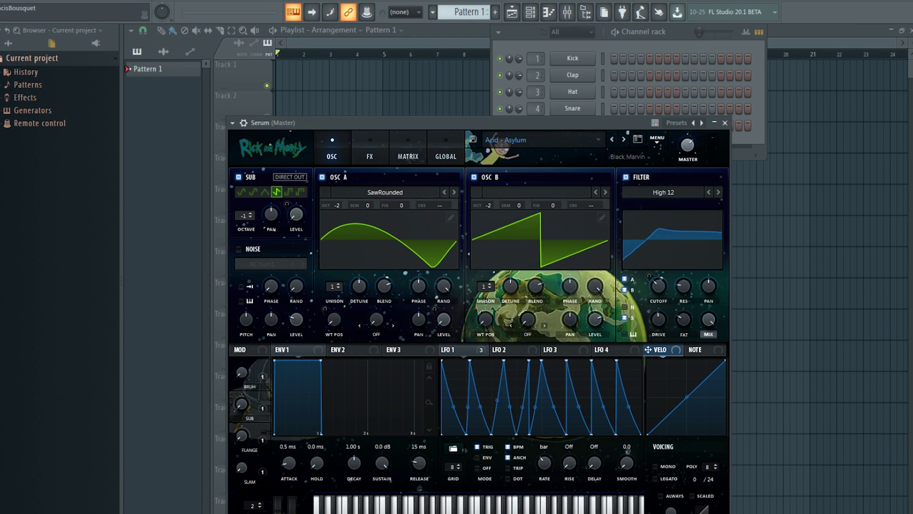
Reopen Serum and audition its Acid presets one by one, from Acid - Asylum to Acid - Vanilla.
left_click(342, 41)
left_click(531, 12)
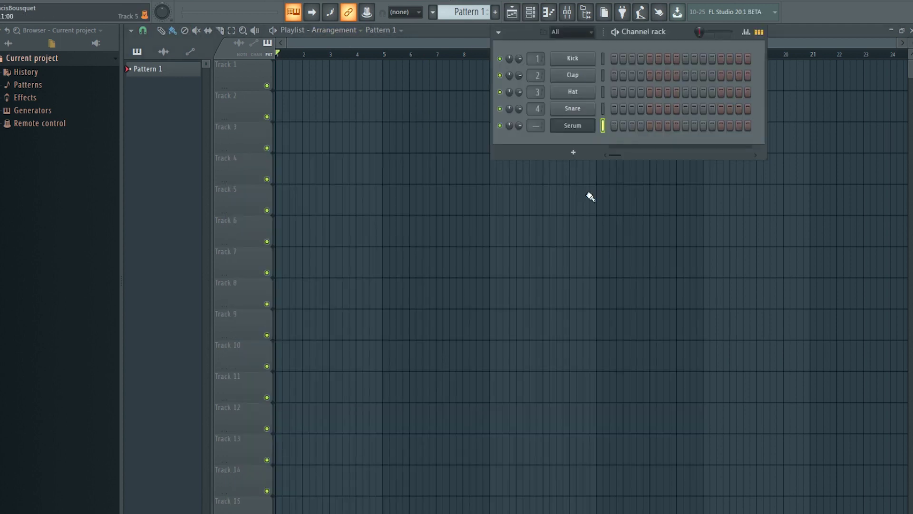
left_click(577, 130)
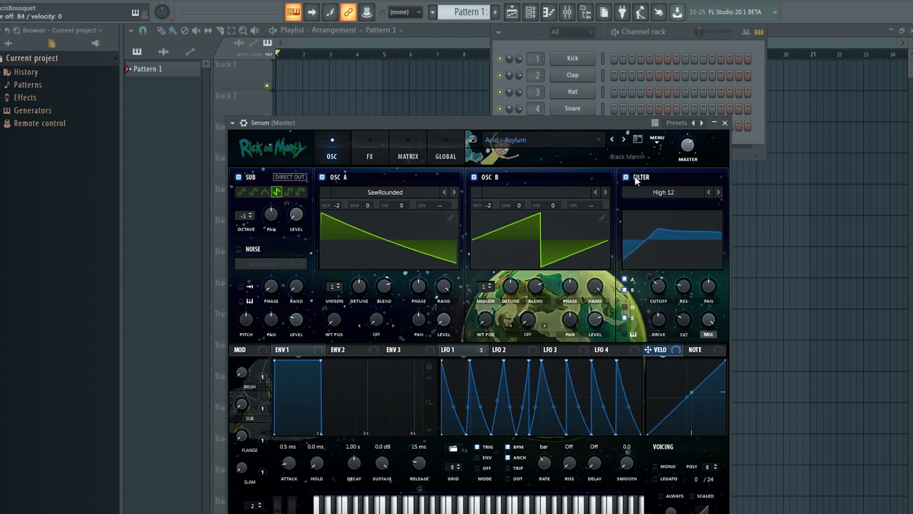
left_click(624, 139)
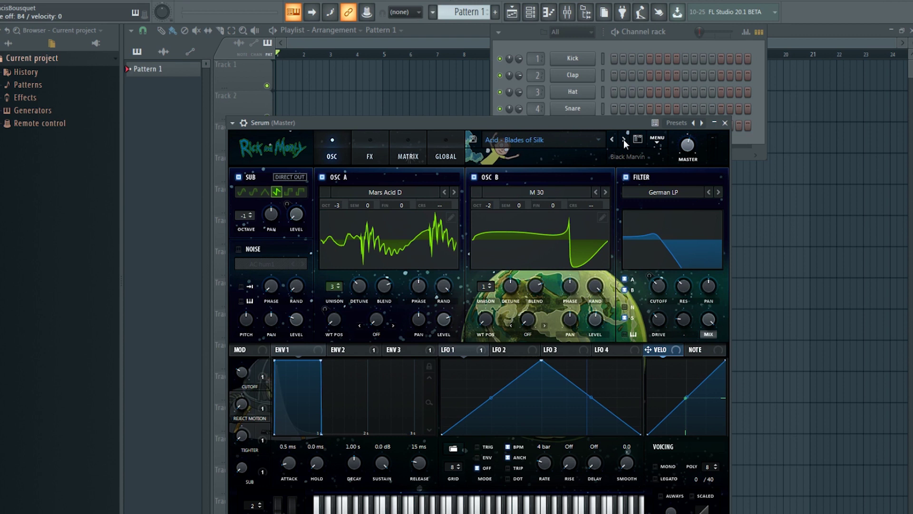
left_click(624, 139)
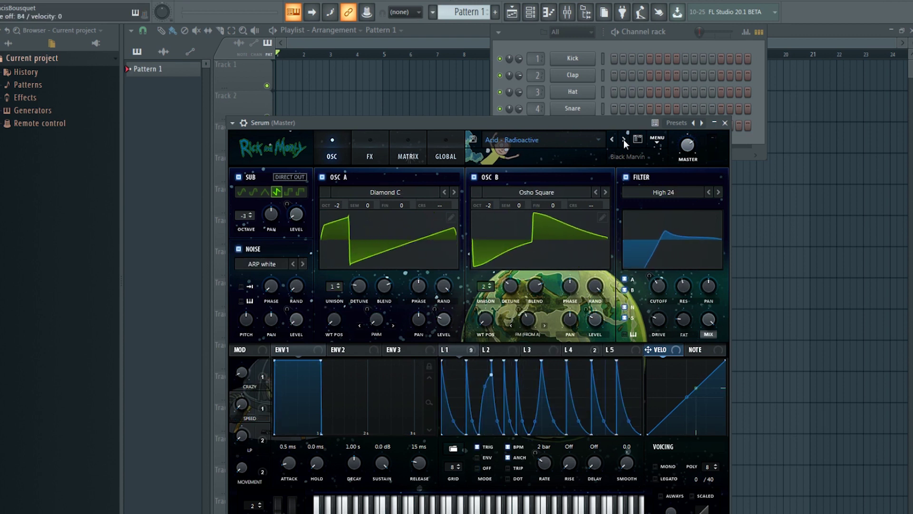
left_click(624, 139)
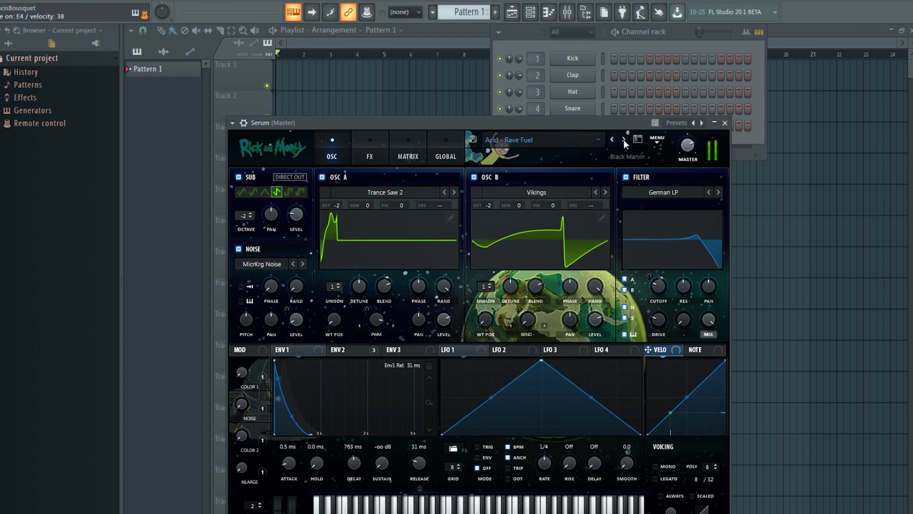
left_click(623, 139)
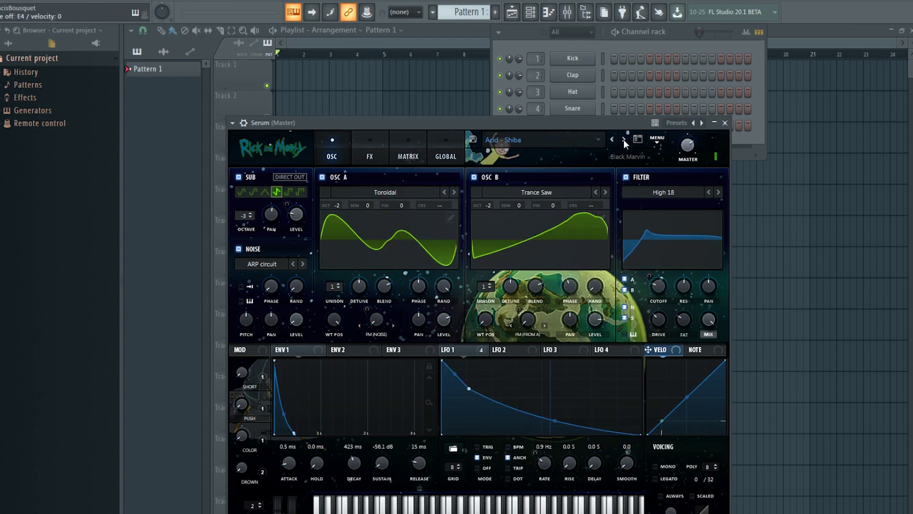
left_click(624, 139)
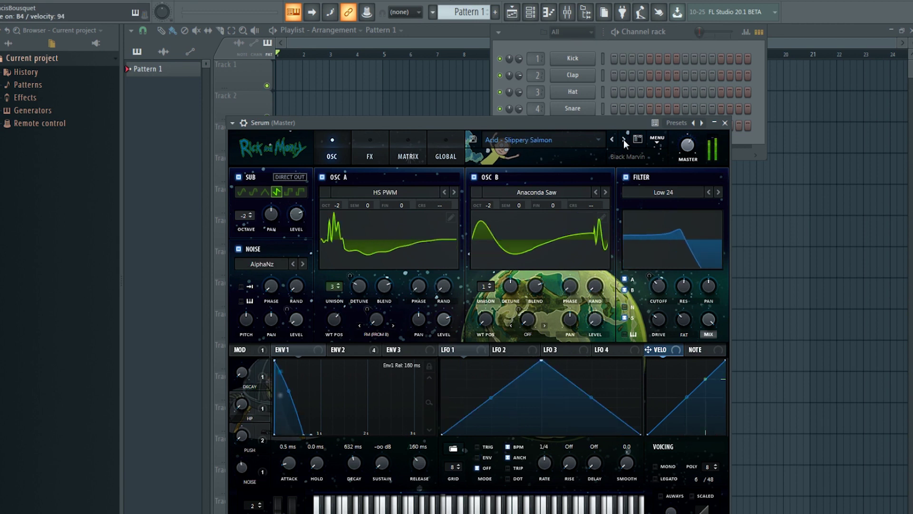
left_click(623, 139)
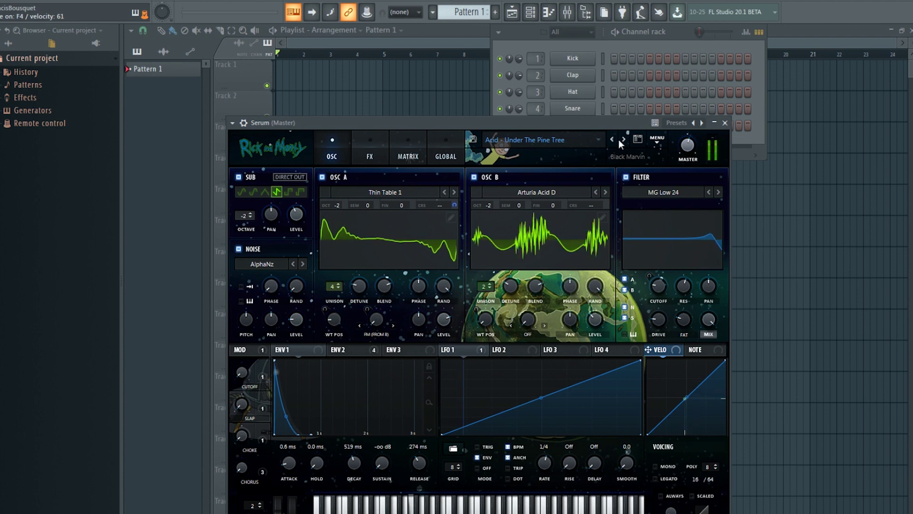
left_click(623, 140)
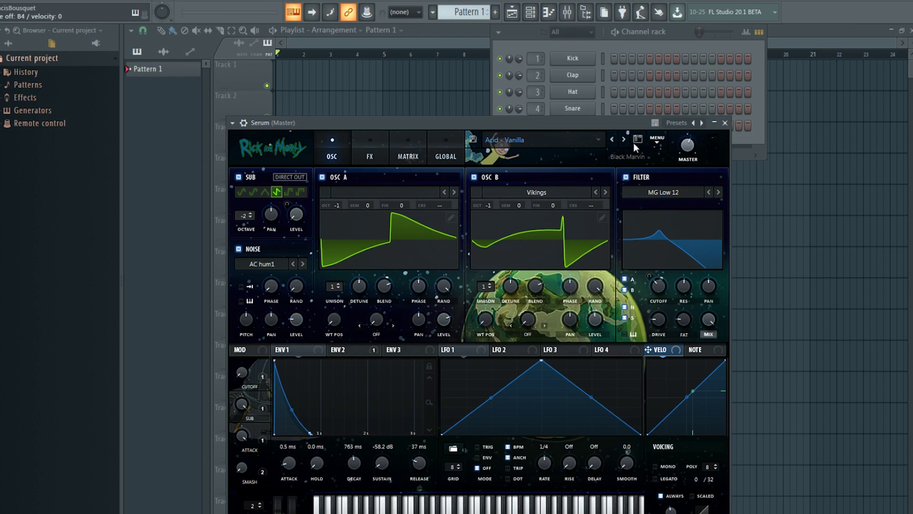
Audition the Bass presets in Serum one by one, from Bass - Ace Of Wands to Bass - Full On.
left_click(623, 139)
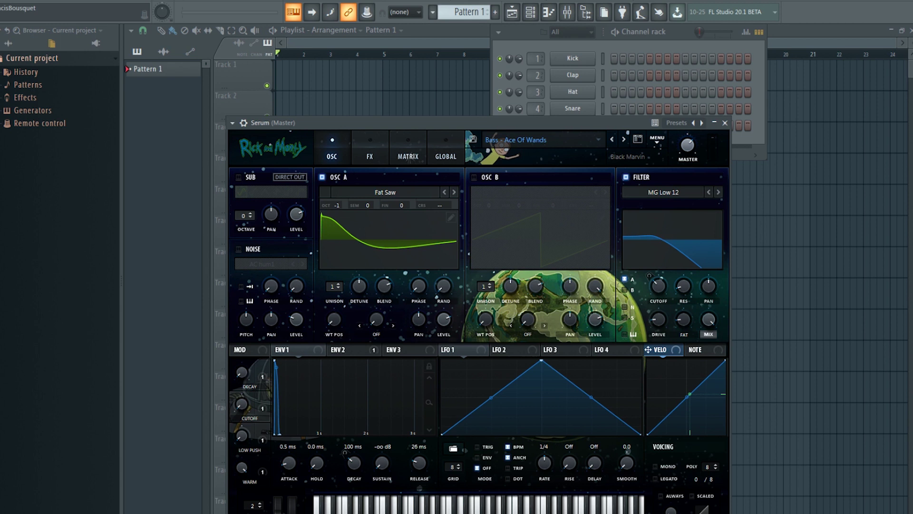
left_click(624, 140)
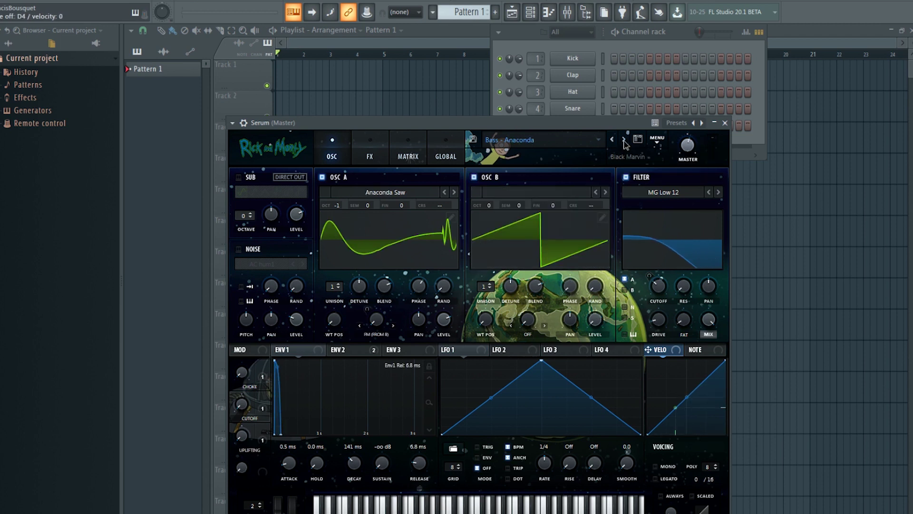
left_click(624, 140)
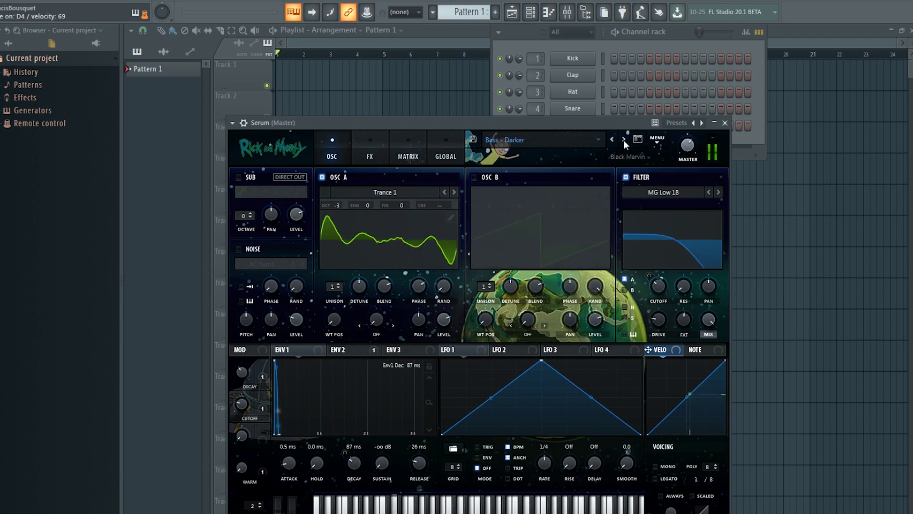
left_click(623, 140)
left_click(623, 140)
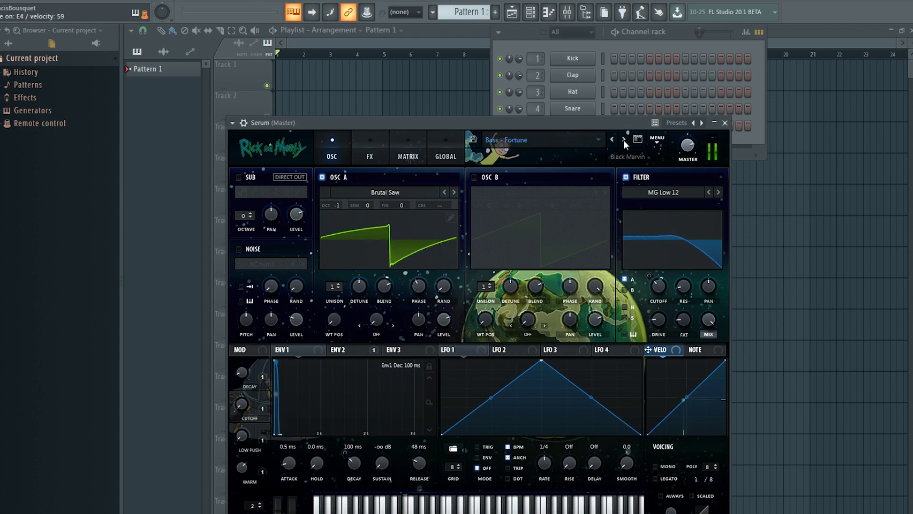
left_click(624, 140)
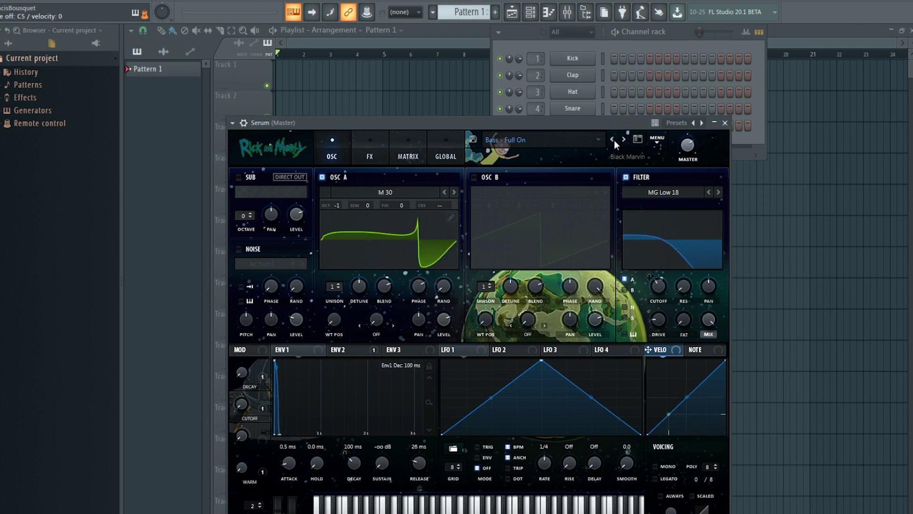
Step back through the Serum presets from Bass - Full On to Acid - Vanilla, and return to Bass - Anaconda.
left_click(613, 140)
left_click(613, 140)
left_click(613, 140)
left_click(613, 140)
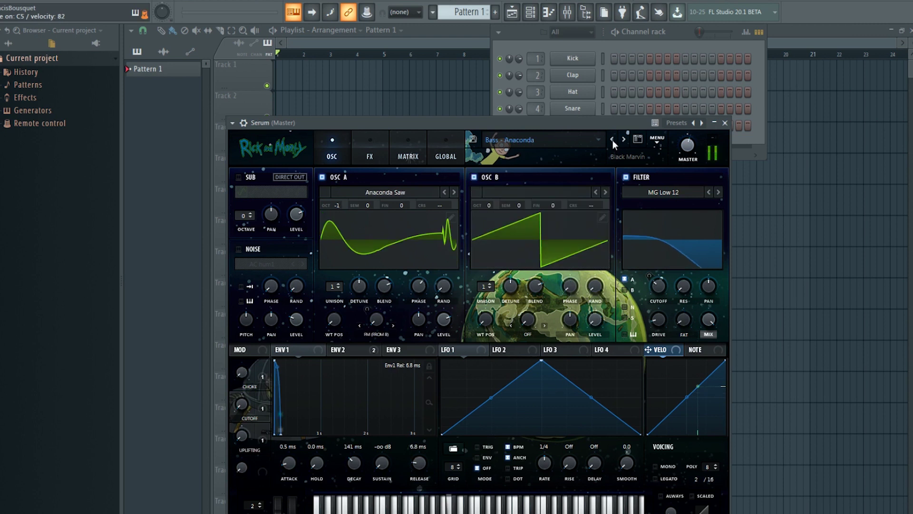
left_click(613, 140)
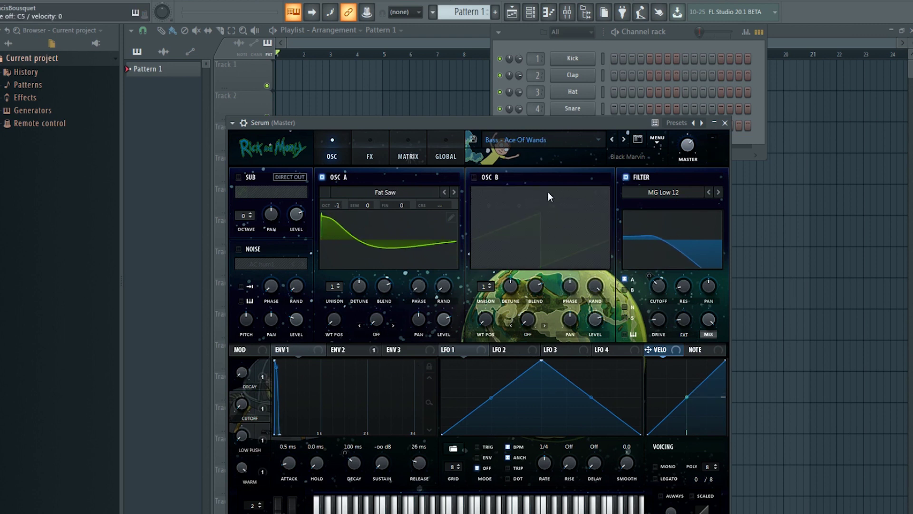
left_click(613, 140)
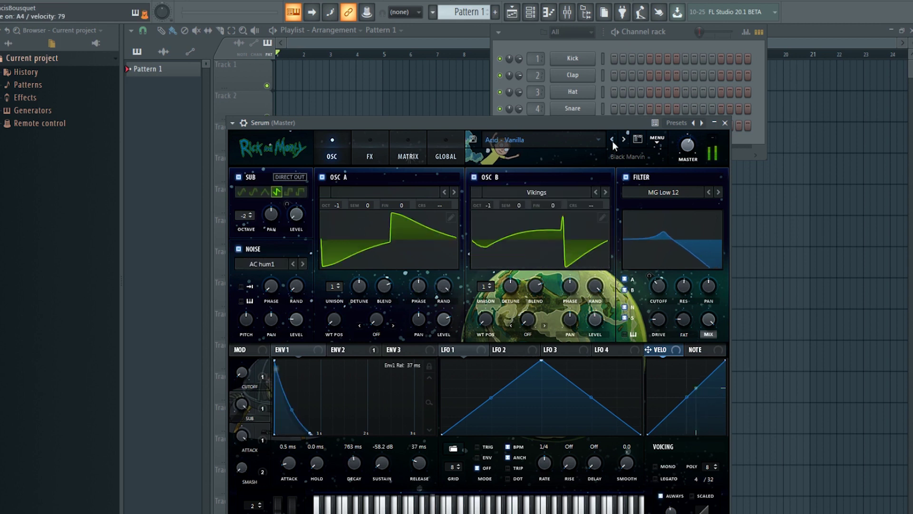
left_click(623, 139)
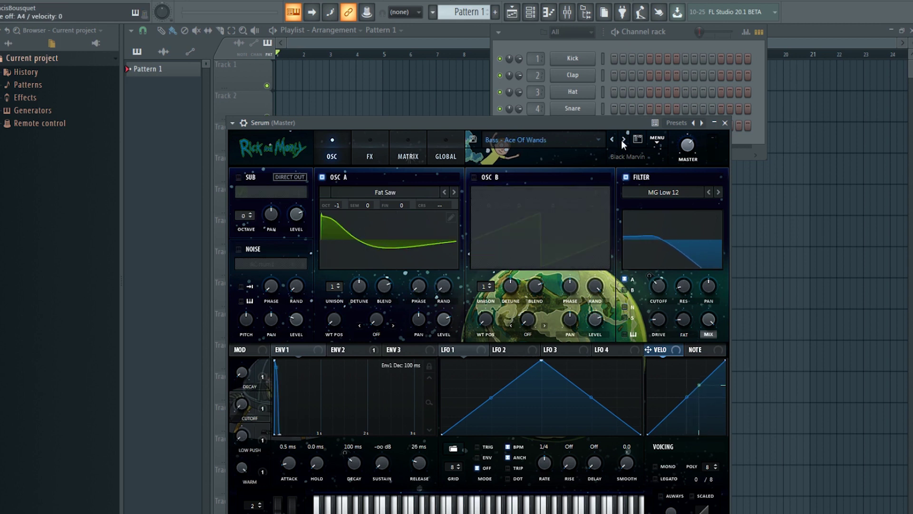
left_click(624, 140)
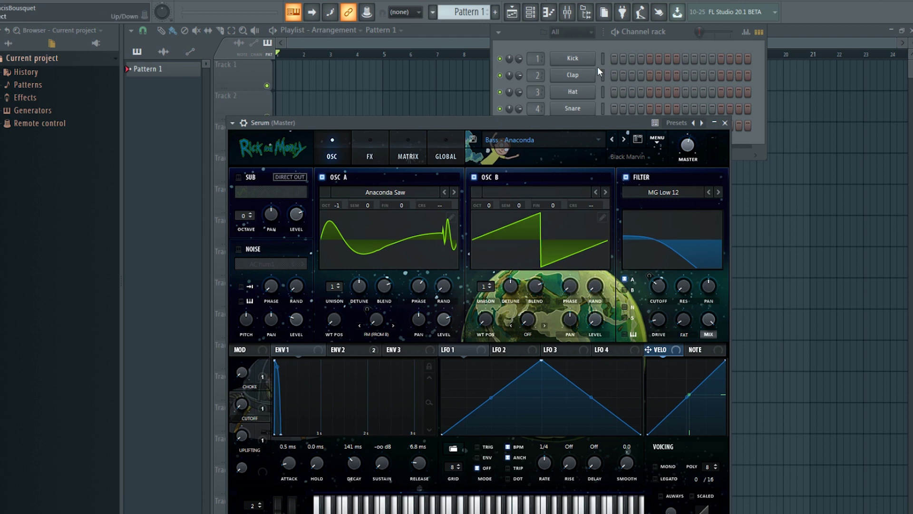
Open the Serum channel's piano roll and audition keys in the octaves around G3.
left_click(613, 65)
right_click(600, 125)
left_click(603, 126)
left_click_drag(228, 213, 237, 278)
right_click(237, 279)
scroll(237, 280, "down", 1)
scroll(236, 279, "down", 4)
left_click_drag(156, 223, 161, 259)
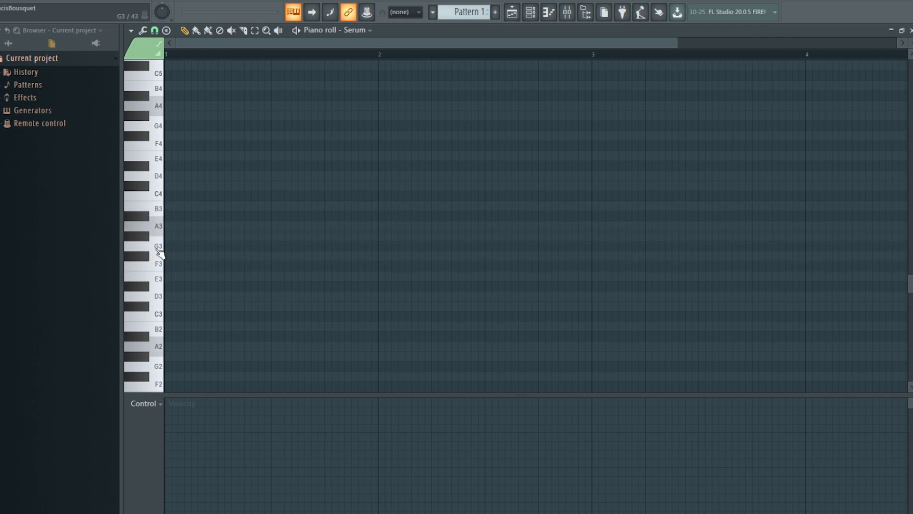
key("x")
key("z")
key("z")
Draw a one-step B3 note at the very start of bar 1.
left_click(173, 209)
left_click_drag(190, 213, 177, 214)
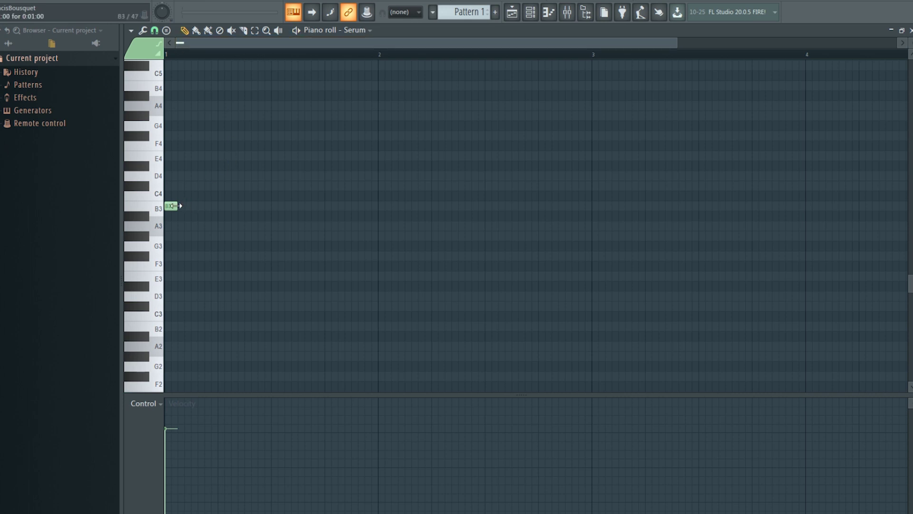
left_click_drag(180, 209, 177, 208)
Set the piano roll snap to Line and fill the rest of the first beat with one-step B3 notes.
left_click(154, 30)
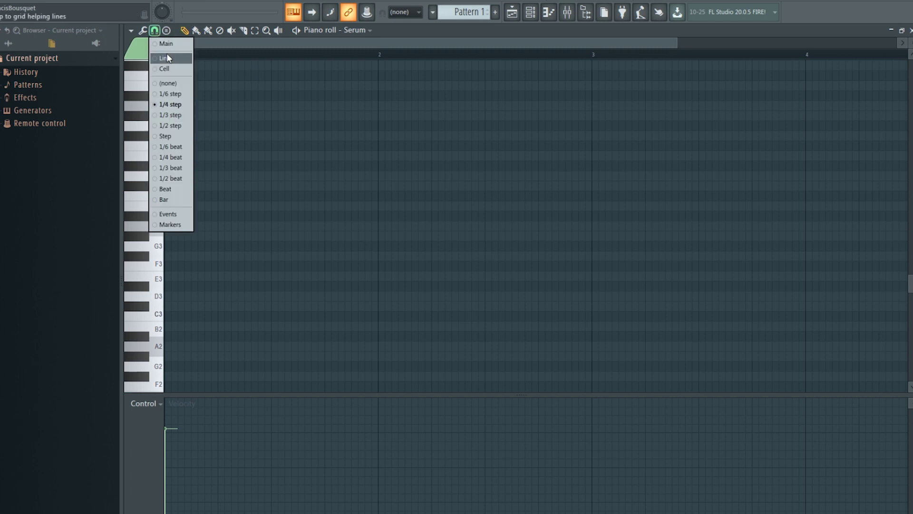
left_click(183, 174)
left_click(183, 207)
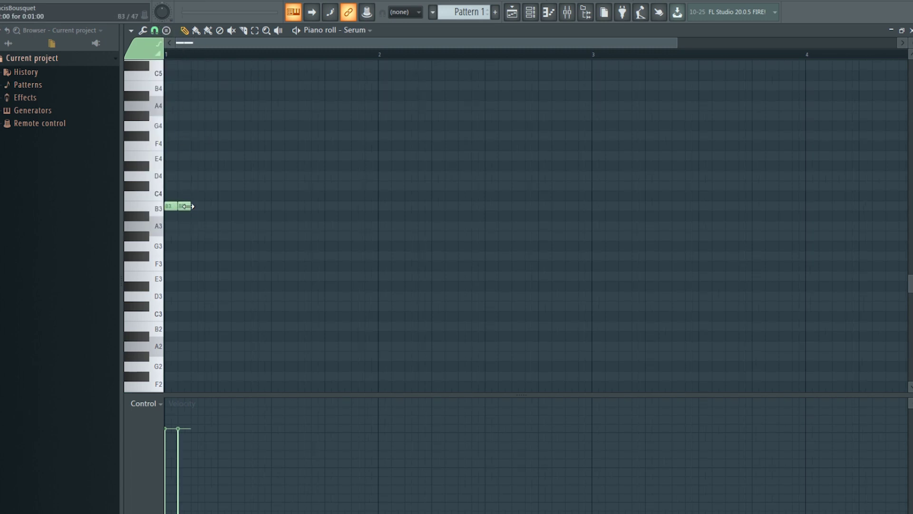
left_click(198, 206)
left_click(224, 206)
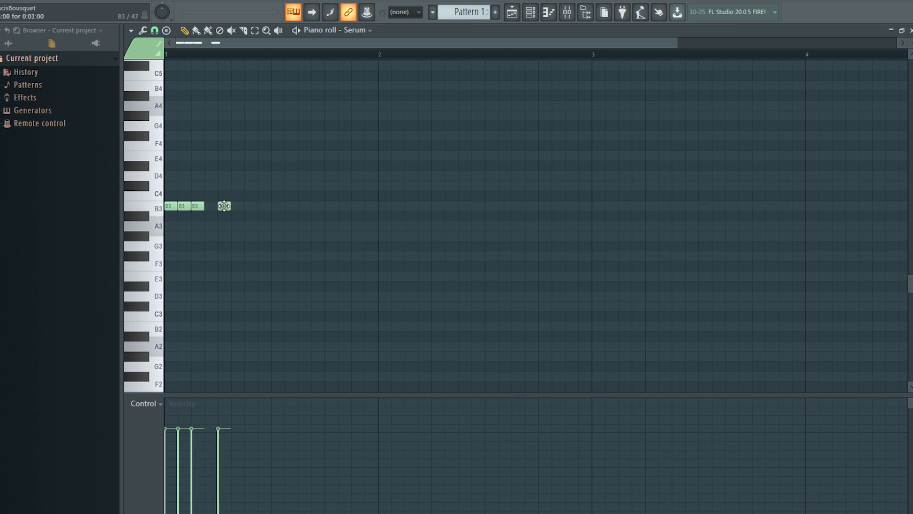
right_click(225, 206)
left_click(210, 206)
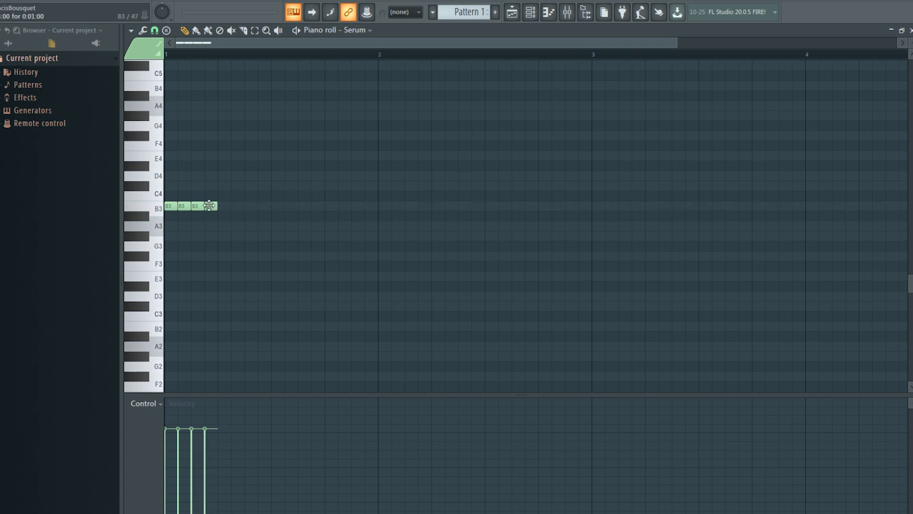
Remove the B3 note on the first step of bar 1, keeping notes on steps 2 to 4.
right_click(170, 206)
right_click(184, 206)
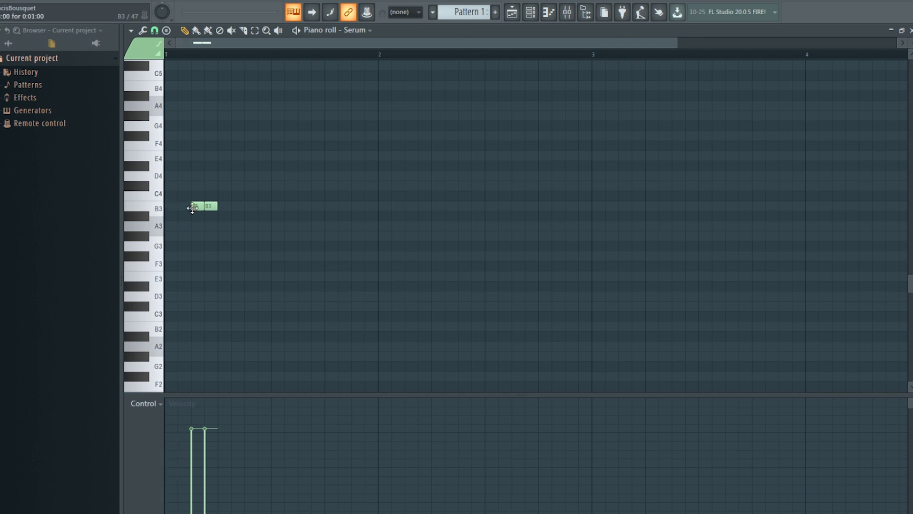
left_click(184, 206)
Add one-step B3 notes on the last three steps of beats 2, 3 and 4, and return to the Playlist.
left_click(237, 206)
left_click(250, 206)
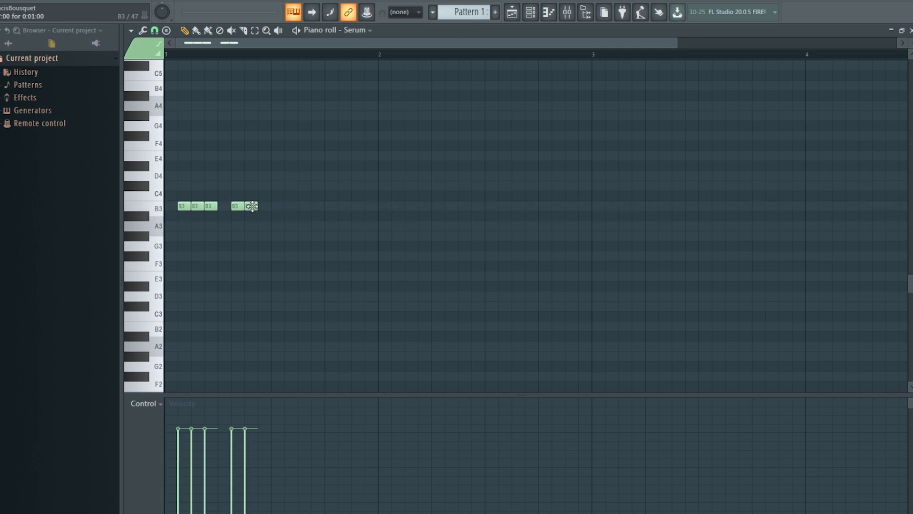
left_click(276, 206)
right_click(274, 207)
left_click(264, 206)
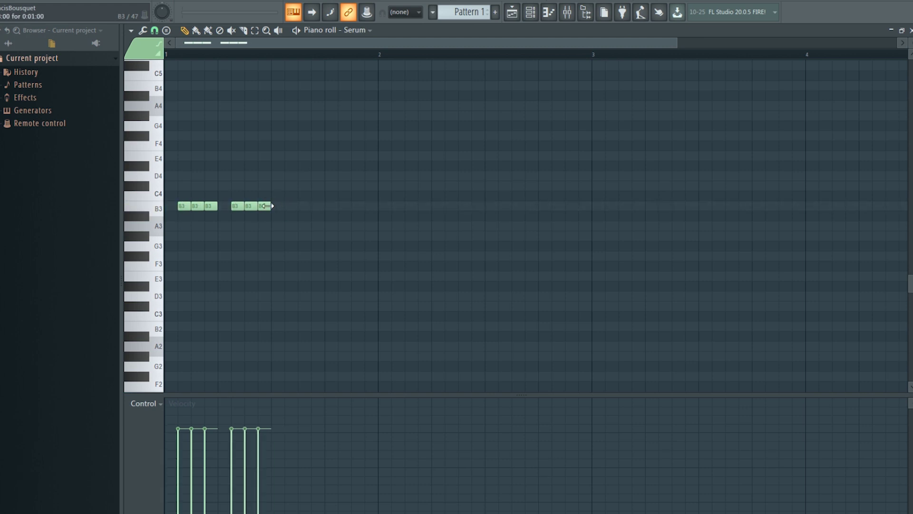
left_click(291, 206)
left_click(304, 206)
left_click(318, 206)
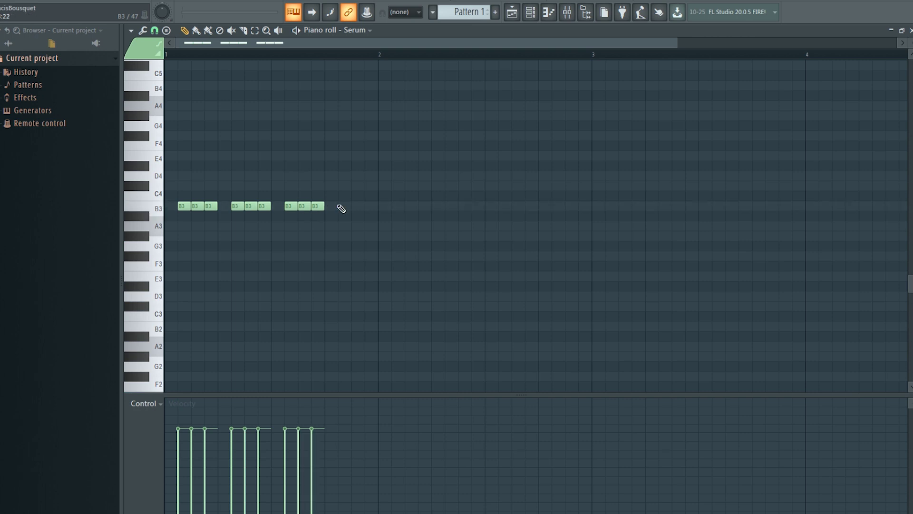
left_click(344, 206)
left_click(358, 206)
left_click(512, 12)
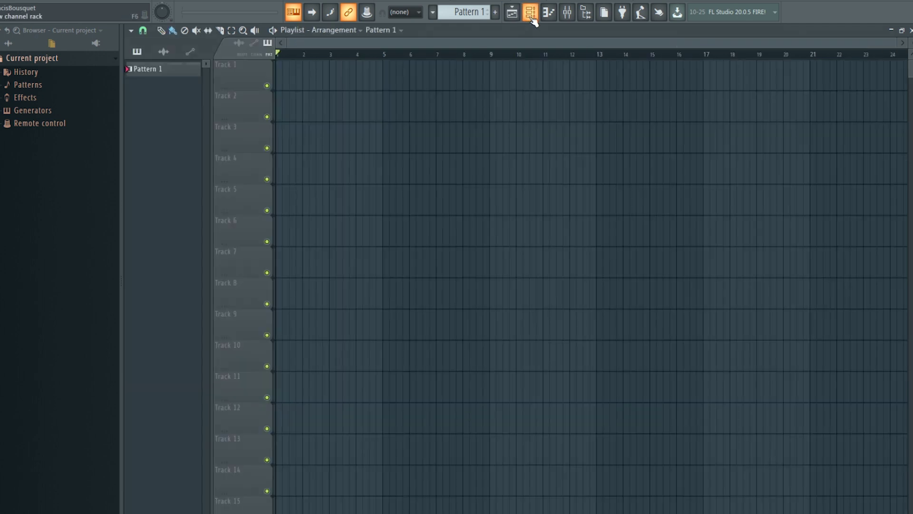
left_click(354, 108)
mouse_move(366, 110)
left_mouse_down()
mouse_move(292, 110)
mouse_move(360, 104)
left_mouse_up()
key("space")
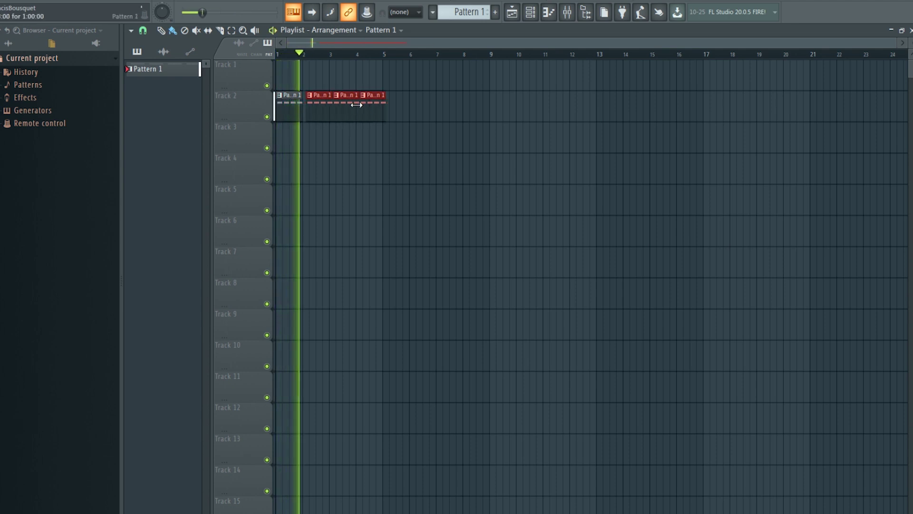
right_click(365, 105)
key("space")
Set the Playlist snap to Line, paint four Pattern 1 clips across bars 1 to 4 of Track 2, and play them.
left_click(143, 32)
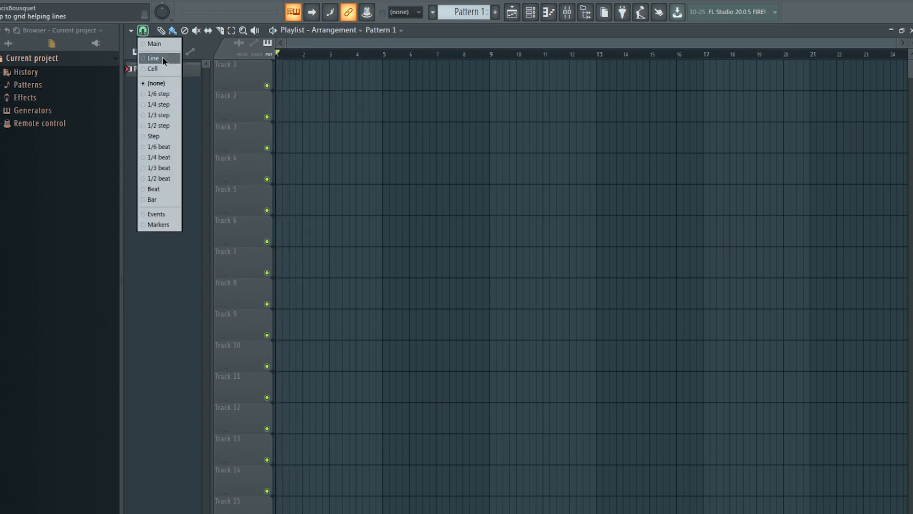
left_click(163, 58)
left_click(278, 103)
key("space")
mouse_move(280, 104)
left_mouse_down()
mouse_move(423, 102)
mouse_move(400, 108)
left_mouse_up()
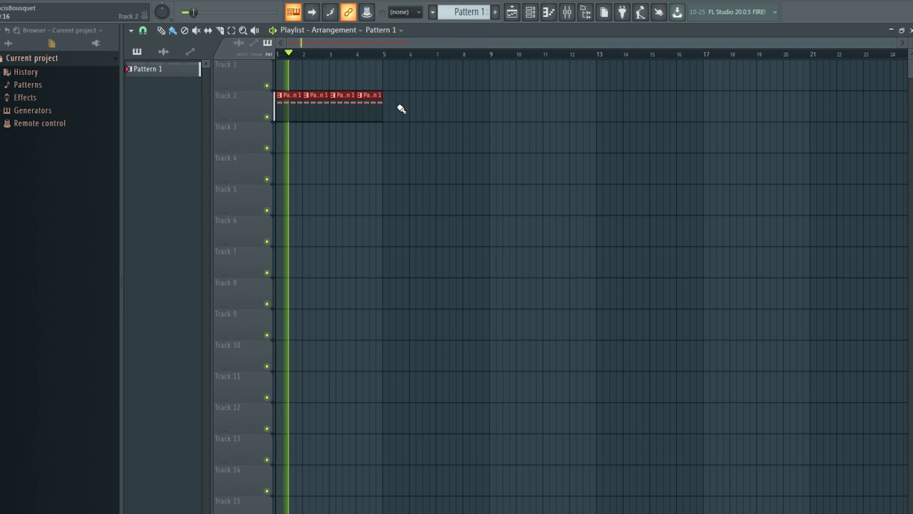
Stop playback, show all browser folders and look through Samples, expanding the Ghosthack_-_Drum_Hero_2_Beta folder.
left_click(19, 45)
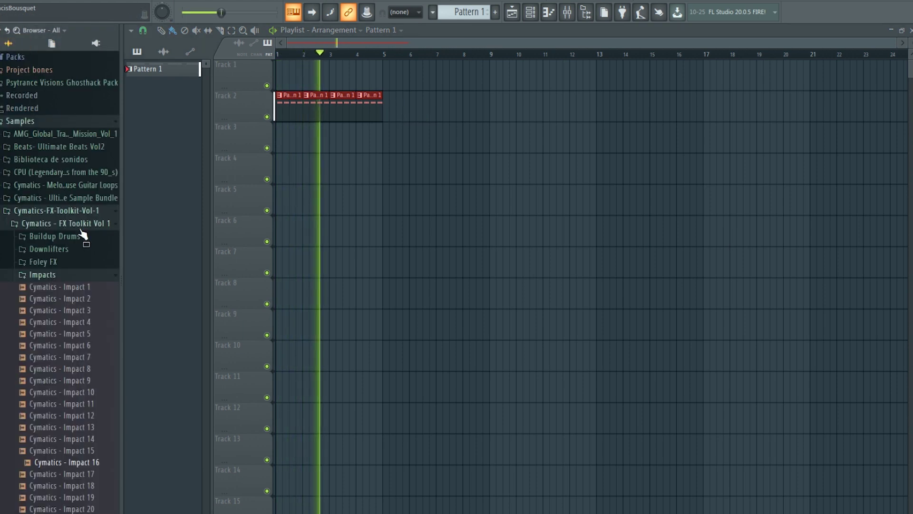
key("space")
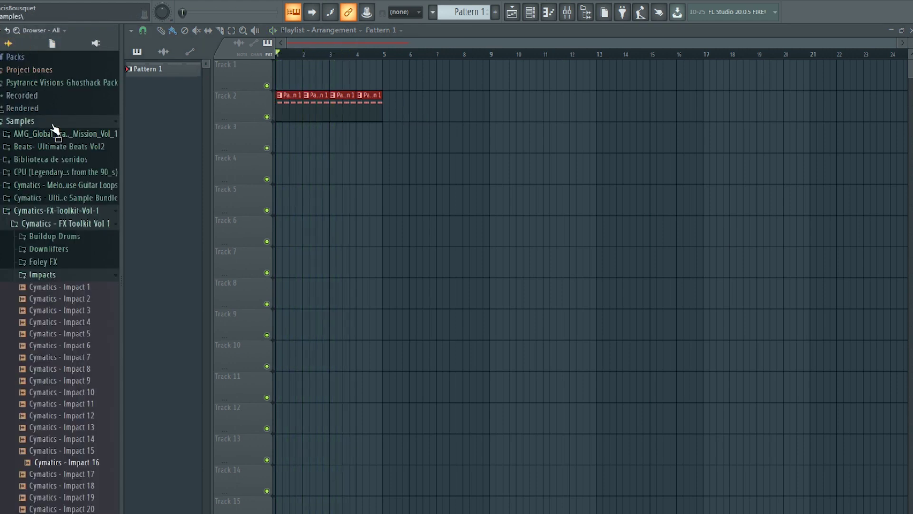
scroll(65, 173, "down", 3)
left_click(65, 141)
scroll(62, 142, "down", 6)
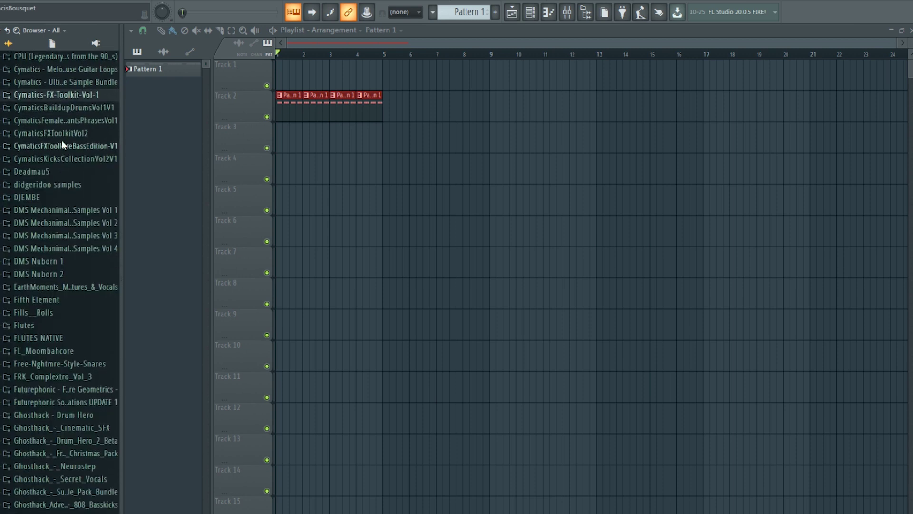
scroll(75, 277, "down", 3)
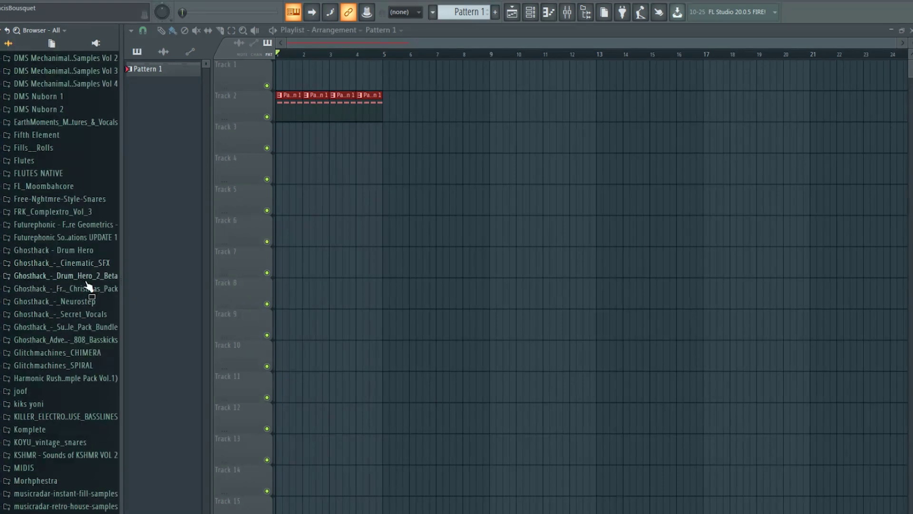
left_click(84, 276)
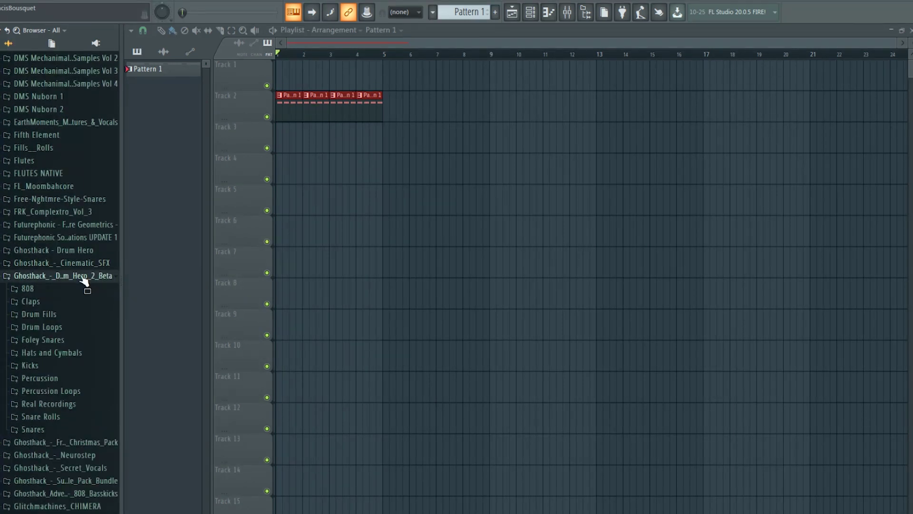
scroll(85, 281, "up", 8)
scroll(86, 356, "down", 8)
Switch to the web browser and review Ghosthack's Psytrance Awakening Volume 2 product page.
mouse_move(188, 513)
left_click(188, 511)
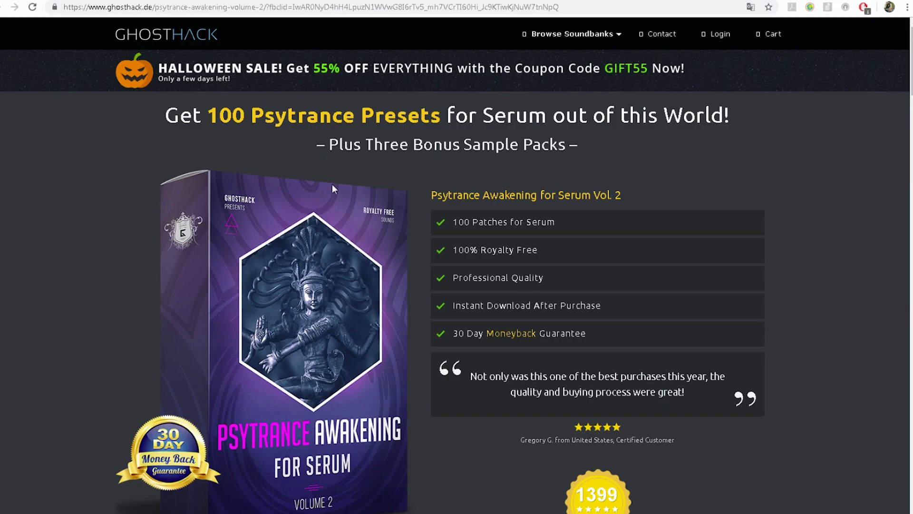
scroll(486, 178, "down", 6)
scroll(485, 143, "up", 4)
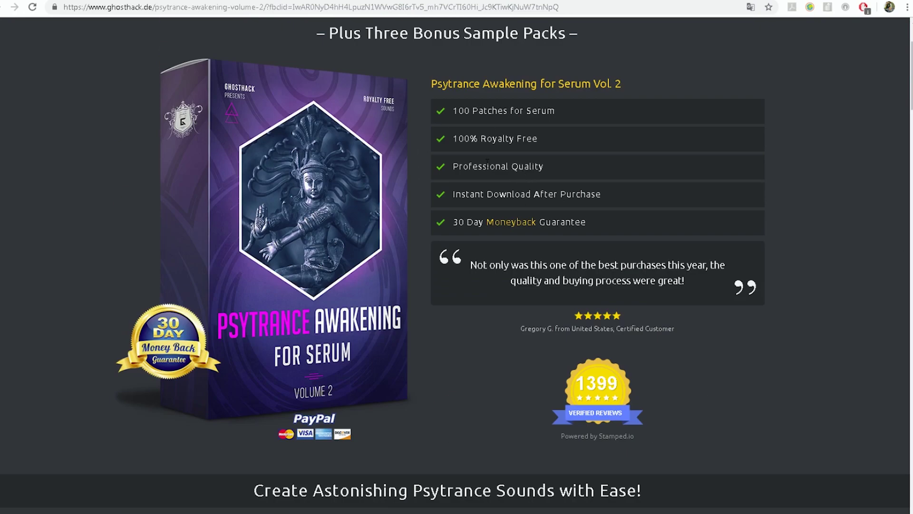
scroll(481, 169, "down", 20)
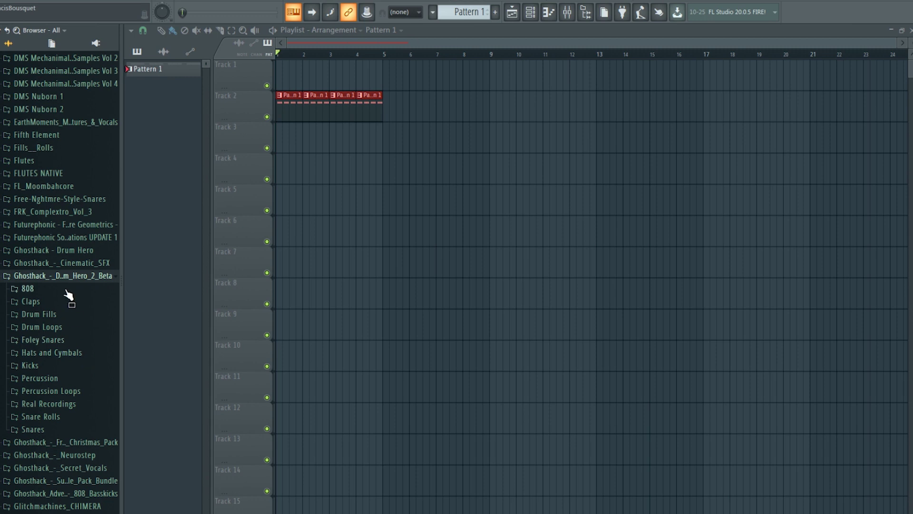
Back in FL Studio, expand Psytrance Visions Ghosthack Pack to Kicks > Classic Psy Kick and show the channel rack.
scroll(102, 347, "up", 4)
scroll(101, 349, "up", 2)
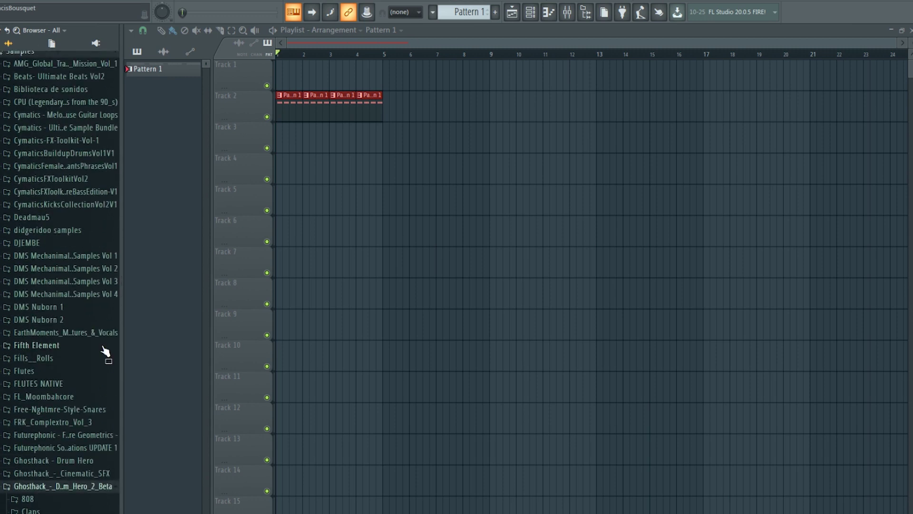
scroll(103, 348, "up", 10)
scroll(90, 245, "down", 7)
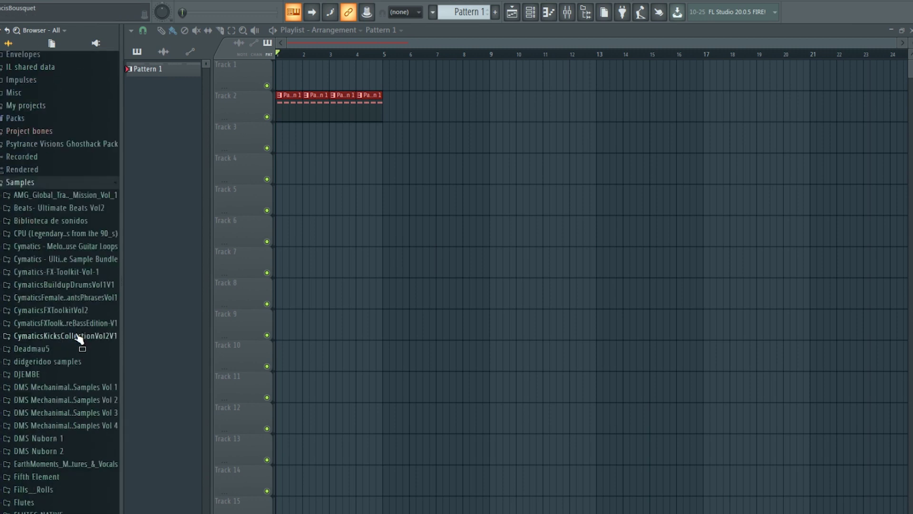
scroll(72, 355, "down", 8)
scroll(64, 369, "up", 12)
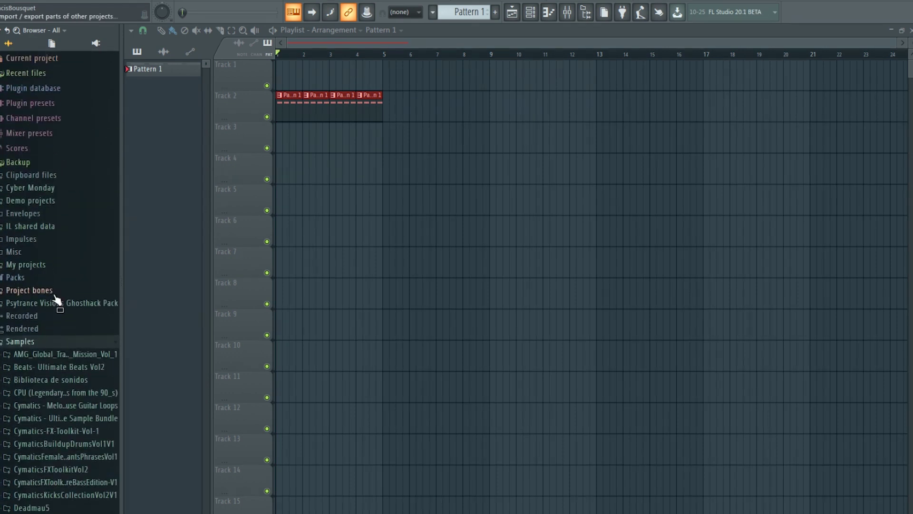
left_click(55, 302)
left_click(47, 355)
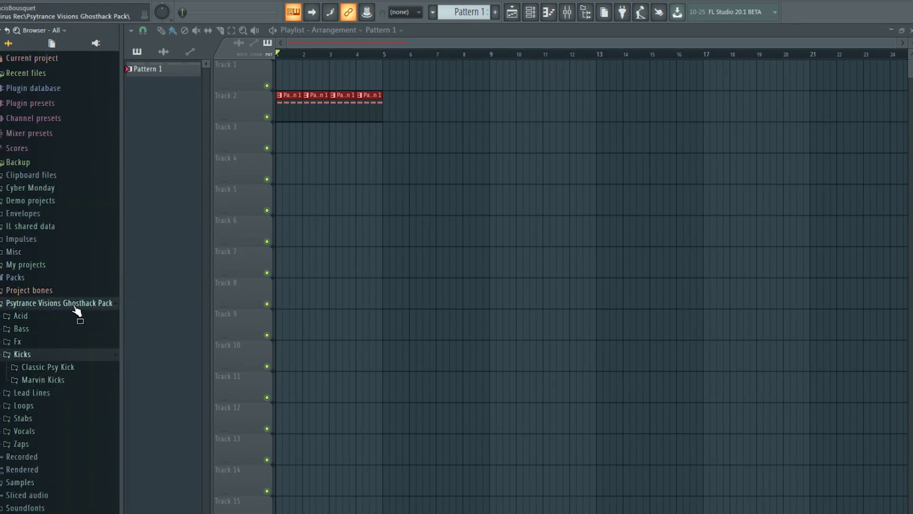
left_click(530, 12)
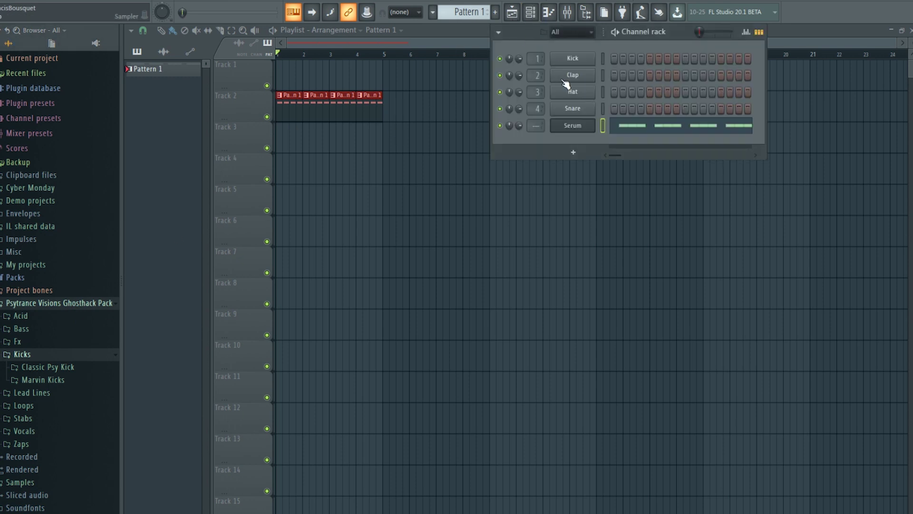
left_click(45, 368)
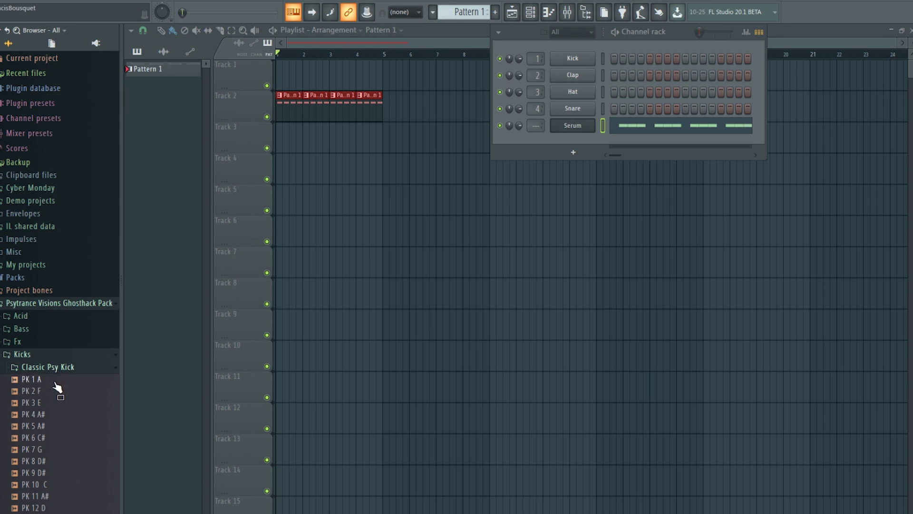
Audition the Classic Psy Kick samples one by one, from PK 1 A to PK 6 C#.
left_click(55, 380)
left_click(54, 392)
left_click(51, 403)
left_click(54, 415)
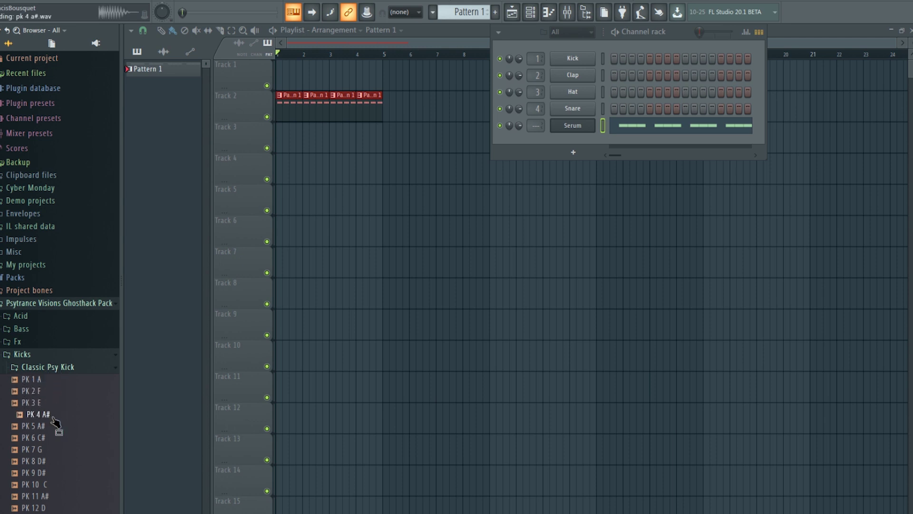
left_click(57, 426)
left_click(61, 439)
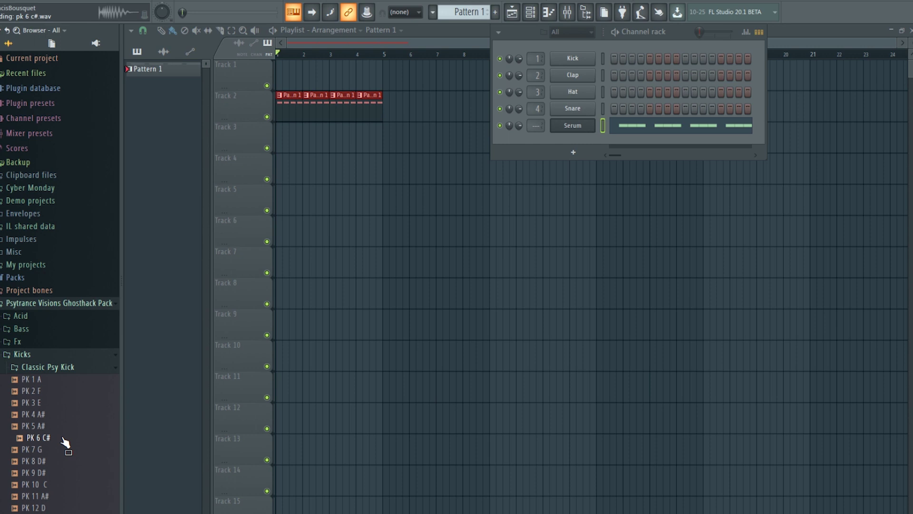
Audition PK 7 G and PK 5 A#, and load PK 5 A# onto the Kick channel.
left_click(50, 447)
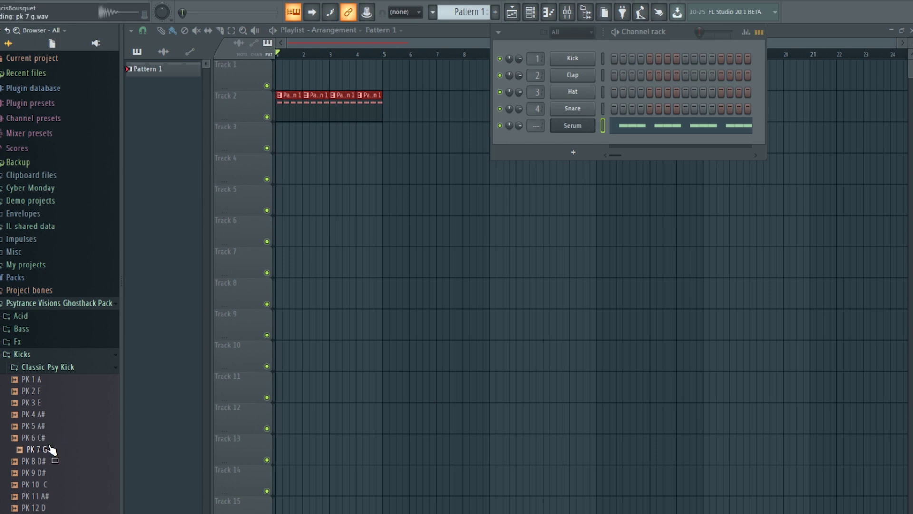
left_click(73, 437)
left_click(68, 428)
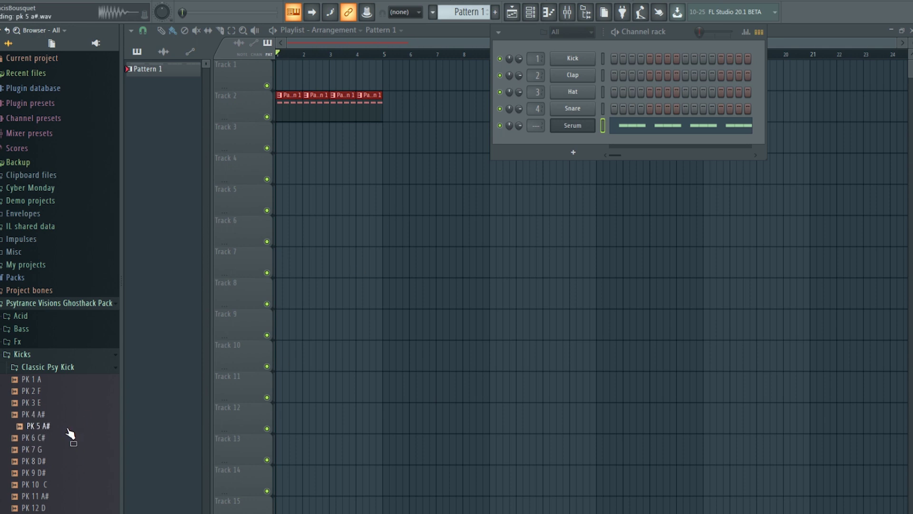
left_click_drag(70, 433, 569, 62)
Expand the Marvin Kicks folder, audition MK Ranger A and load it onto the Clap channel.
left_click(55, 366)
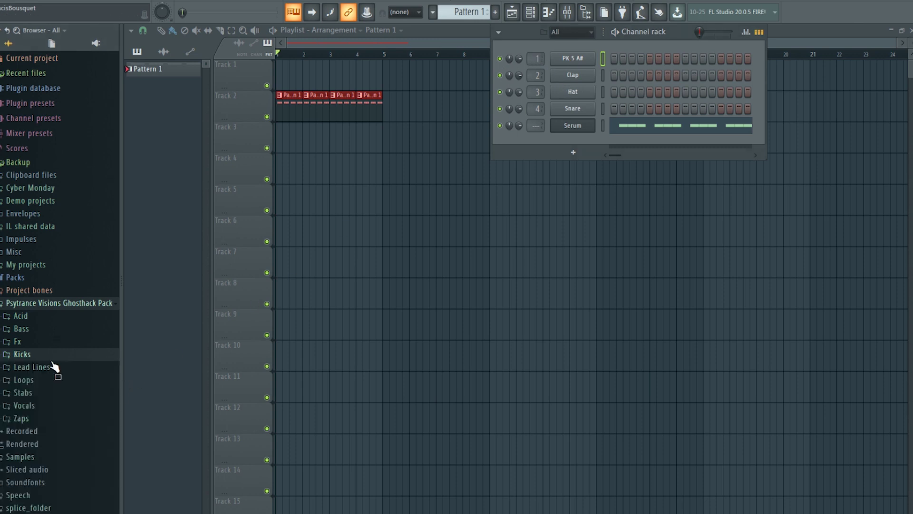
left_click(40, 360)
left_click(40, 370)
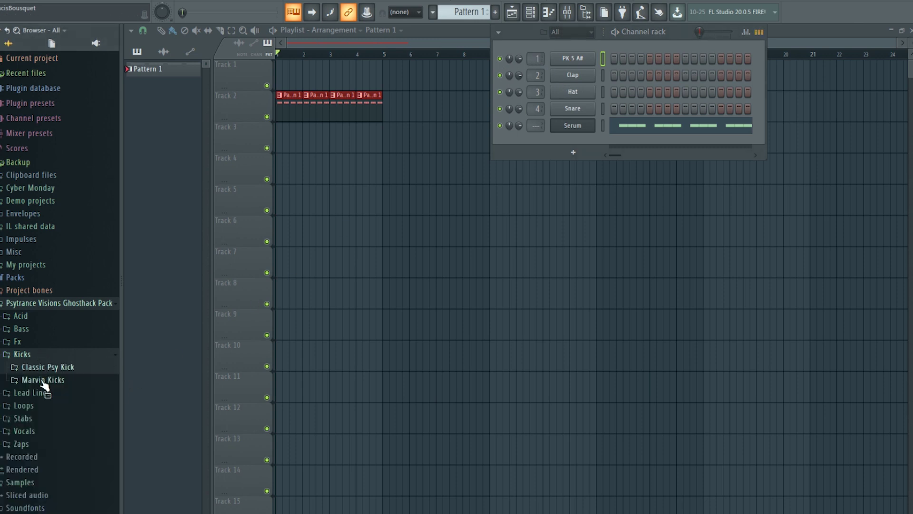
left_click(45, 381)
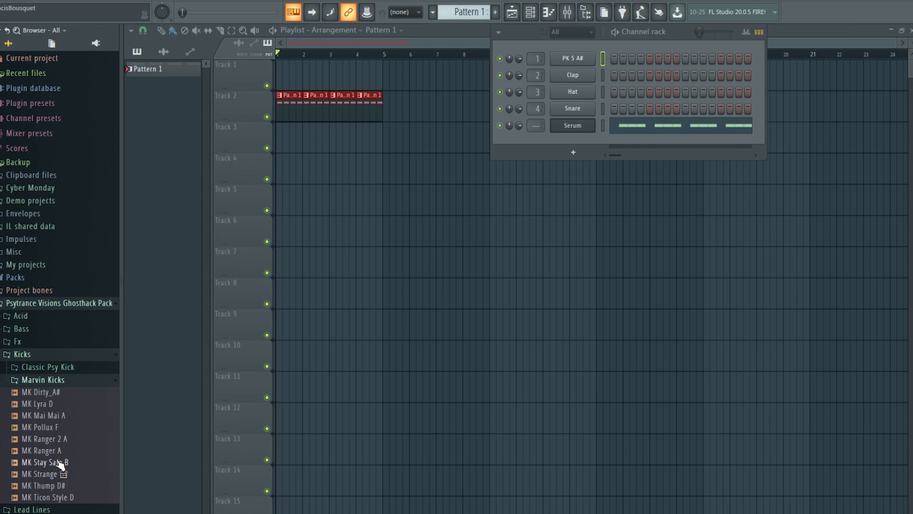
left_click(44, 452)
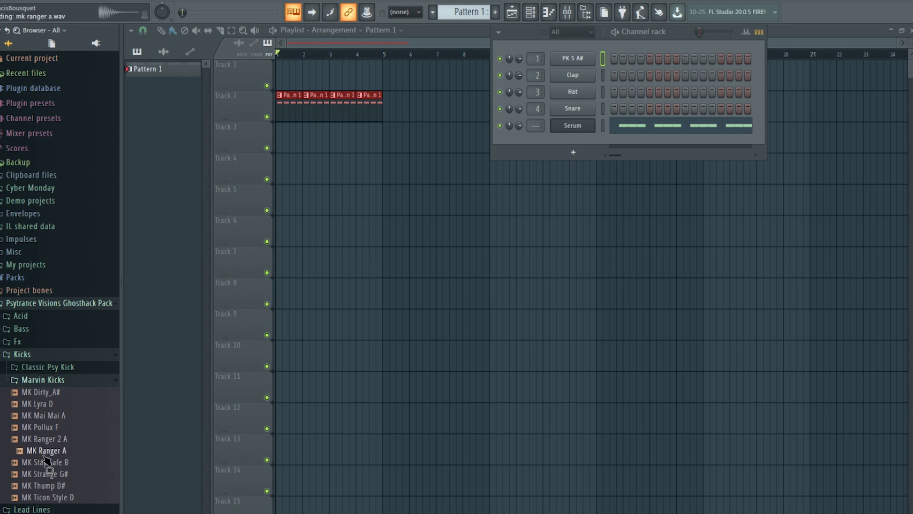
left_click_drag(45, 459, 572, 76)
Route the PK 5 A# channel to mixer track Insert 1.
left_click(590, 60)
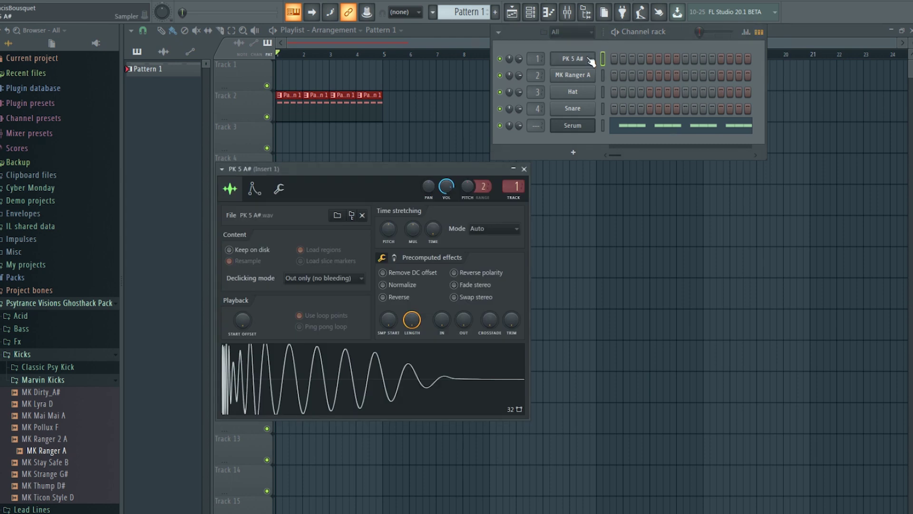
left_click(567, 12)
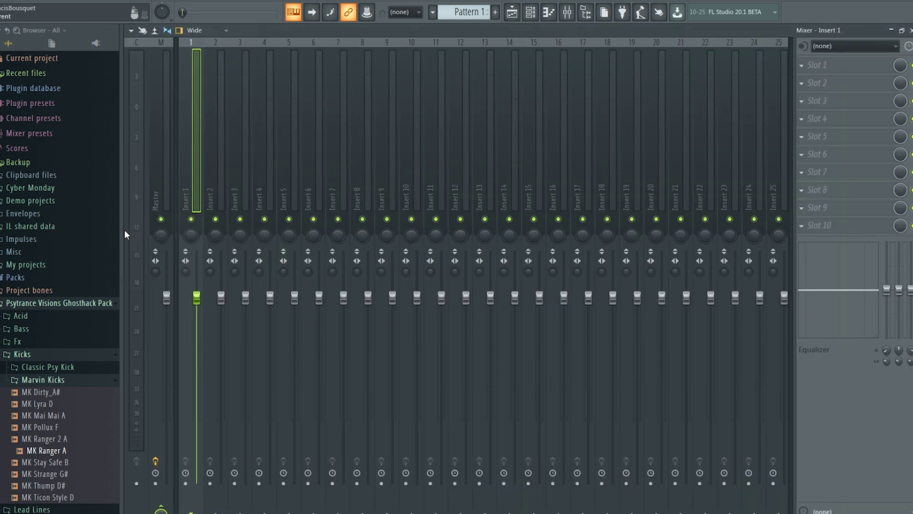
right_click(196, 134)
mouse_move(245, 127)
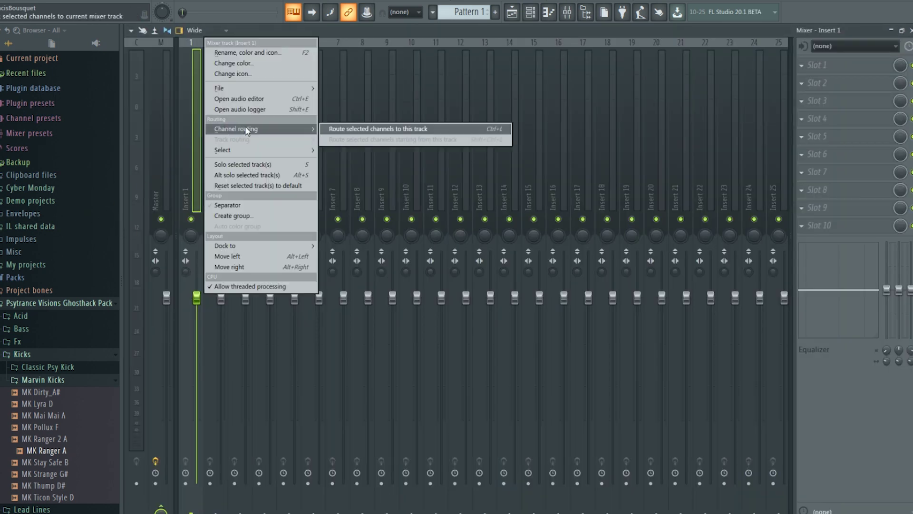
left_click(394, 127)
Route the MK Ranger A channel to mixer track Insert 2.
left_click(531, 12)
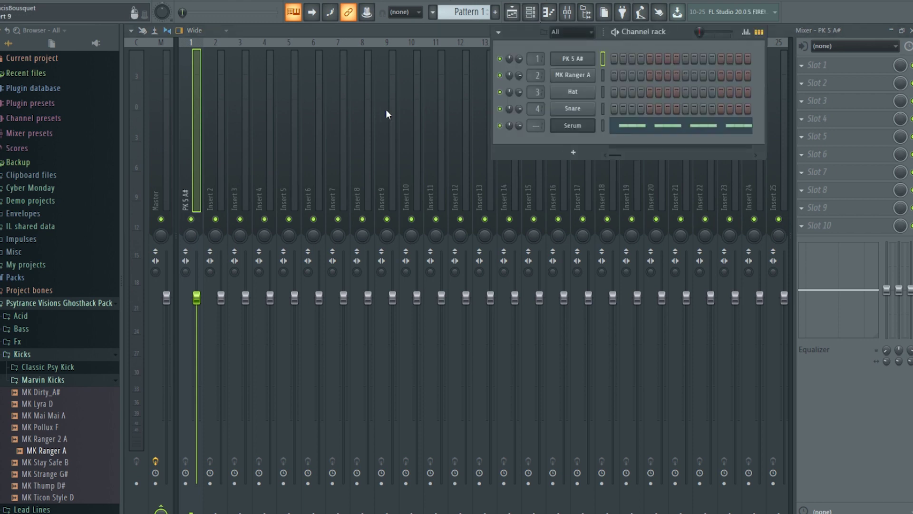
left_click(573, 76)
right_click(228, 116)
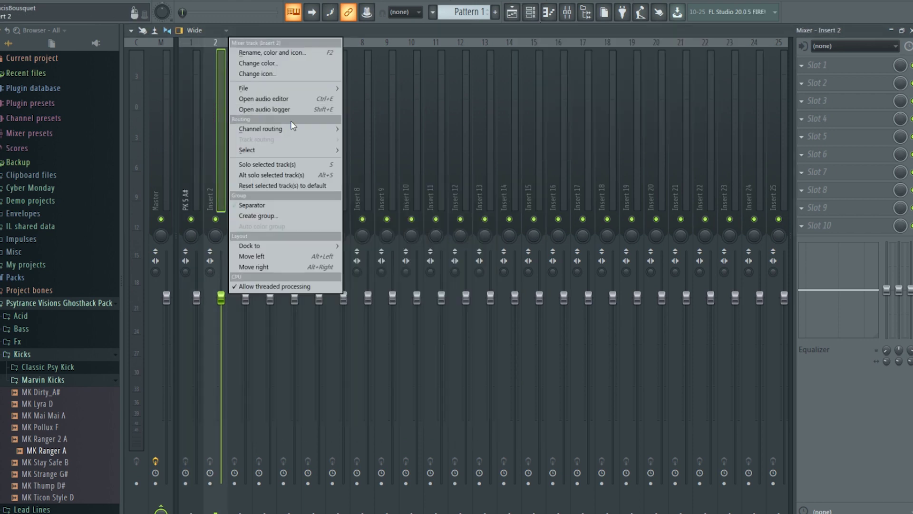
mouse_move(328, 126)
left_click(401, 125)
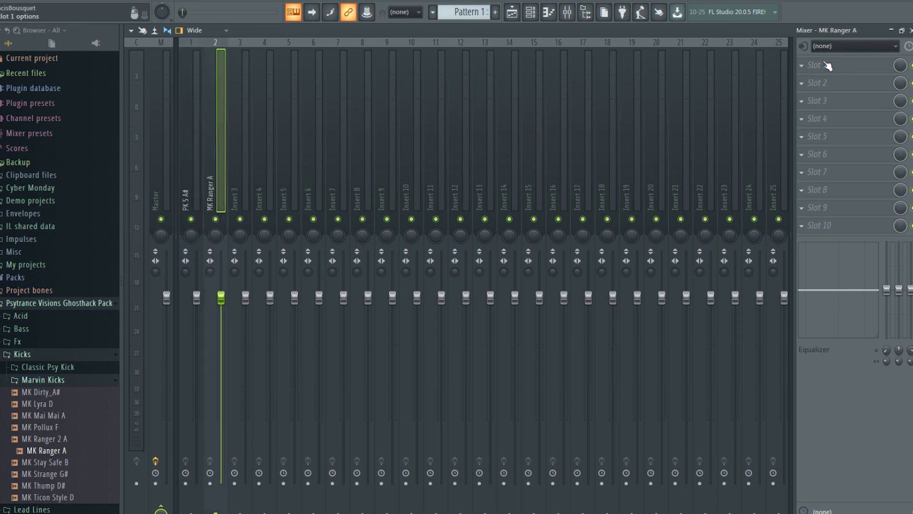
Return to the playlist and rename Pattern 1 as Kick.
key("space")
key("space")
left_click(517, 14)
left_click(480, 14)
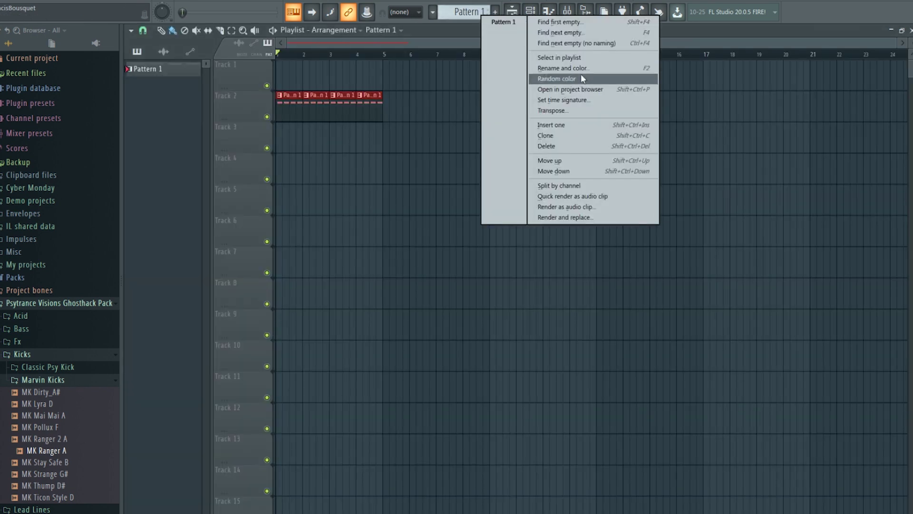
left_click(564, 69)
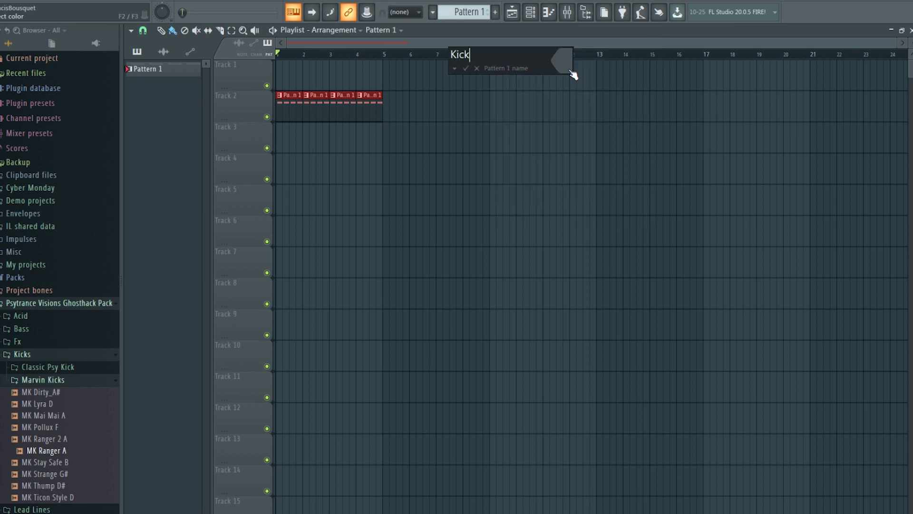
key("Return")
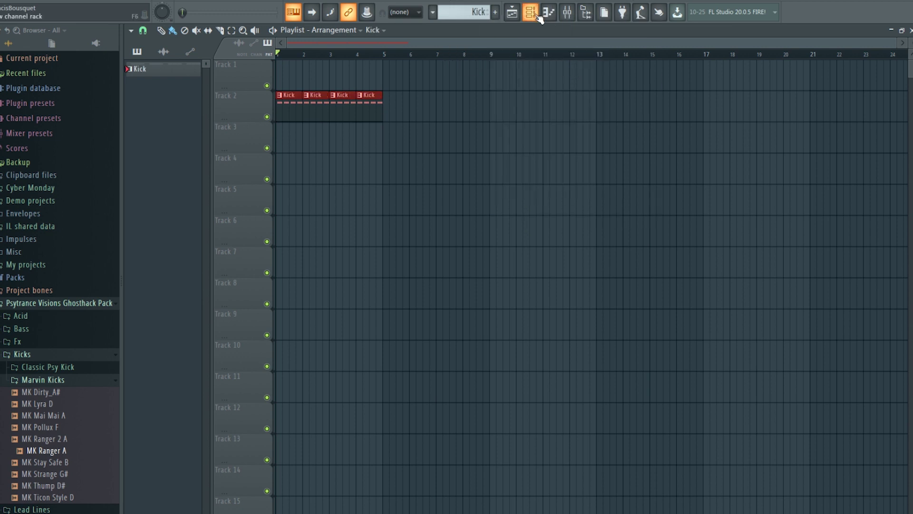
Show the channel rack, then switch to Google Chrome to look over the Psytrance Awakening Volume 2 product page.
left_click(549, 12)
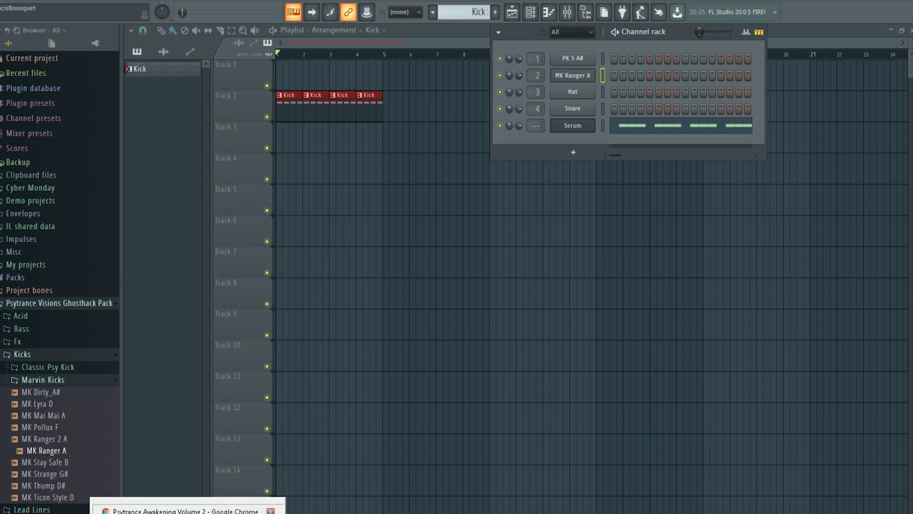
left_click(187, 513)
scroll(418, 167, "up", 8)
scroll(417, 167, "up", 15)
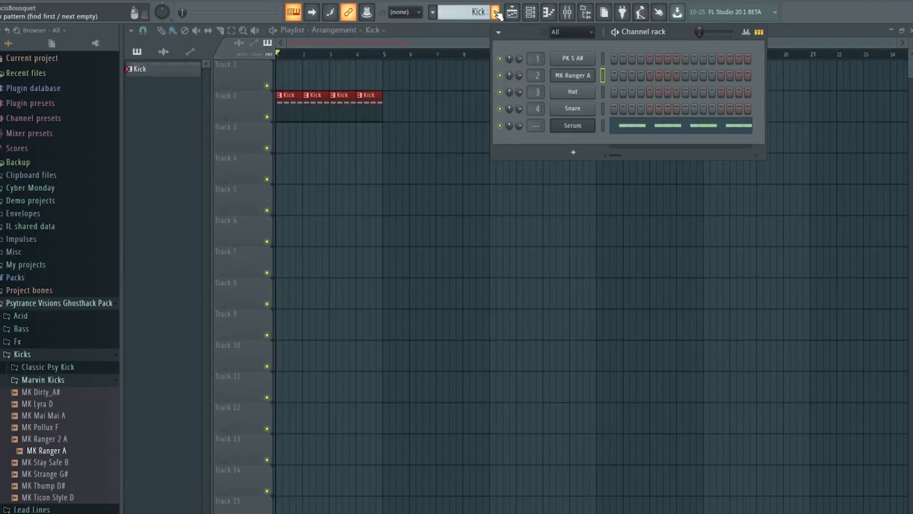
Back in FL Studio, cut the Serum notes from the Kick pattern and add a new pattern named bass.
right_click(590, 126)
left_click(722, 127)
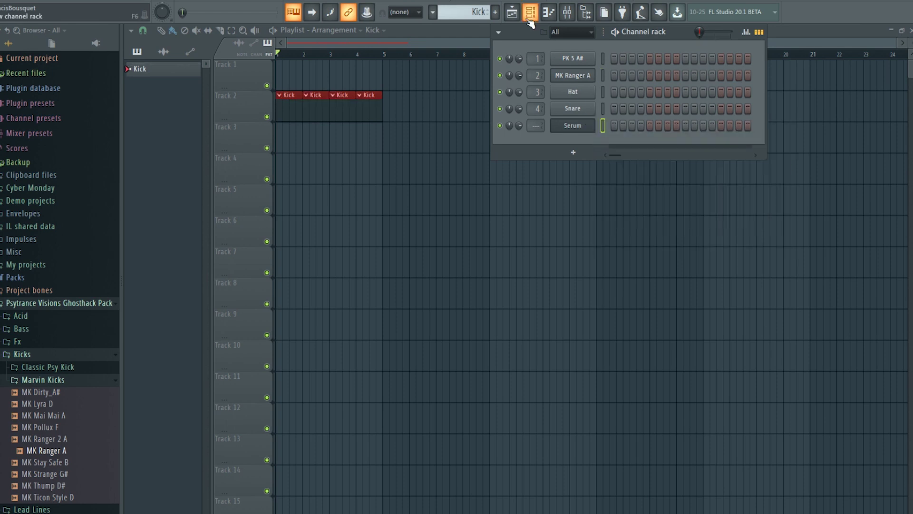
left_click(495, 12)
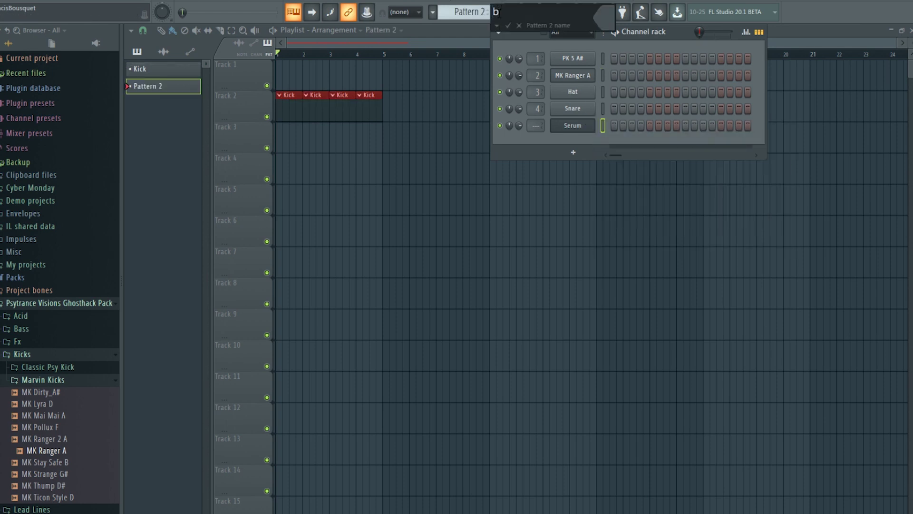
type("bass")
key("Return")
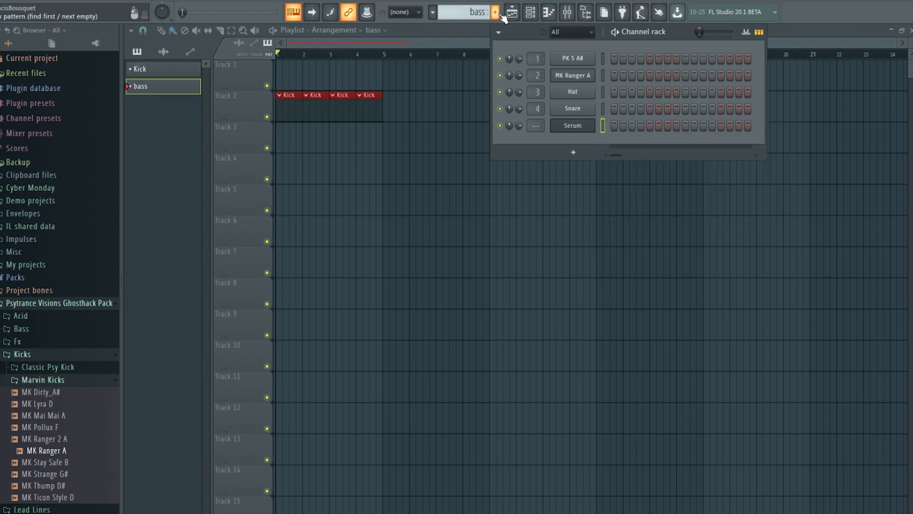
Open the Serum piano roll for the bass pattern and look over its note range.
right_click(587, 125)
left_click(610, 126)
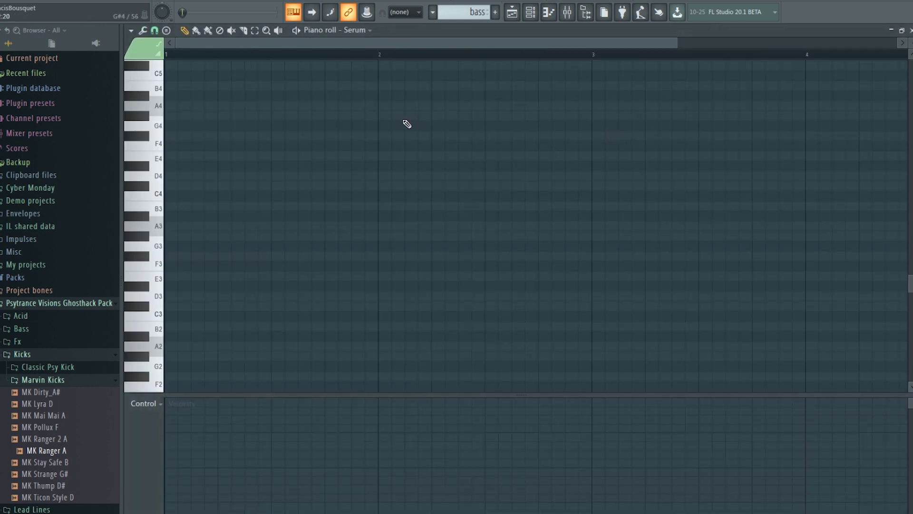
scroll(286, 105, "down", 4)
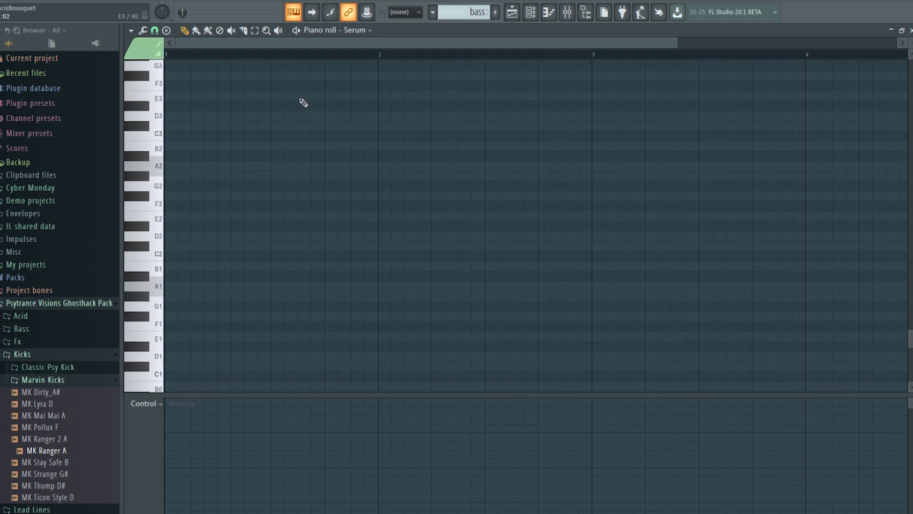
scroll(357, 91, "up", 2)
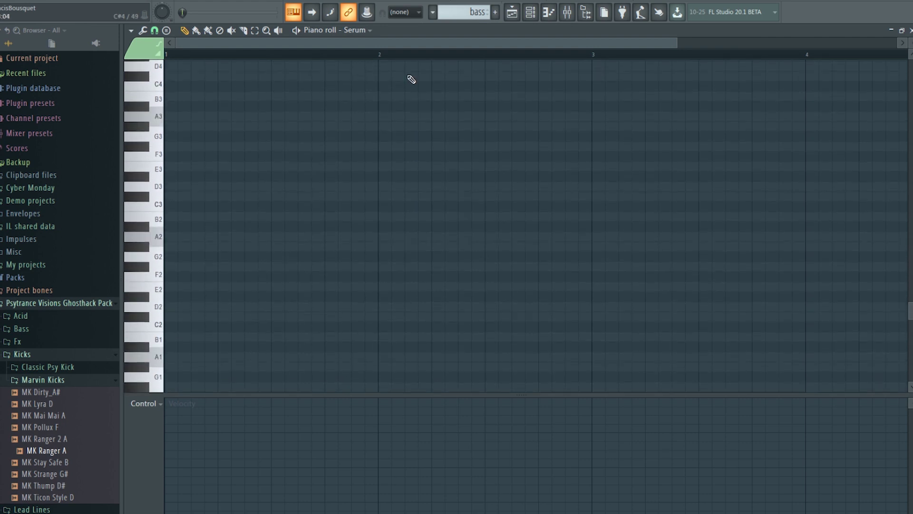
left_click(529, 13)
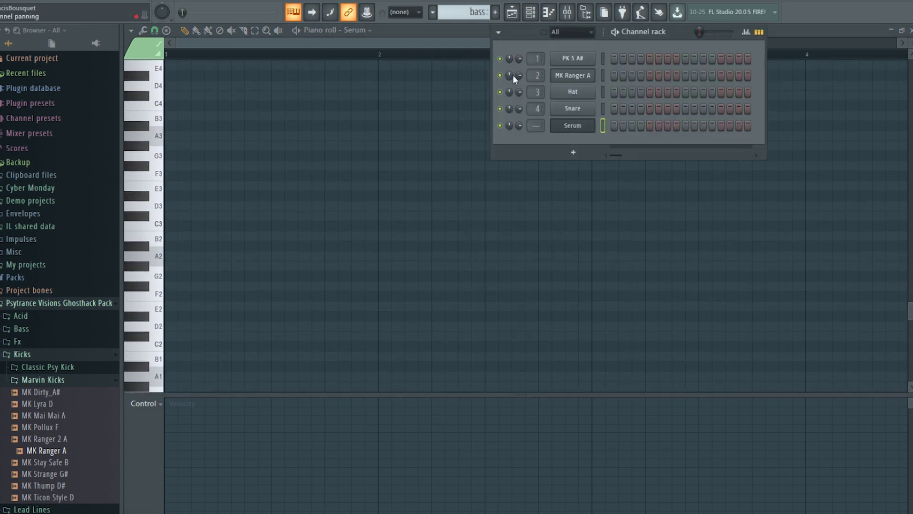
right_click(574, 127)
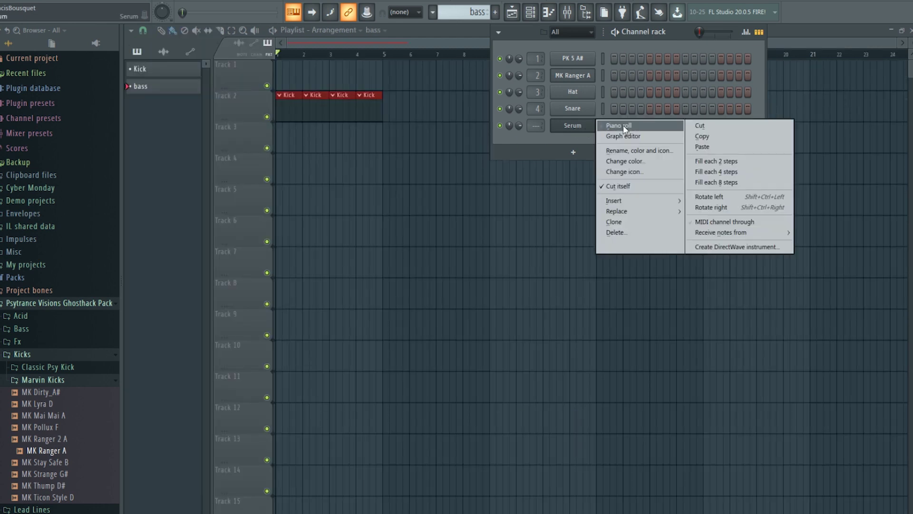
left_click(619, 125)
scroll(274, 183, "up", 3)
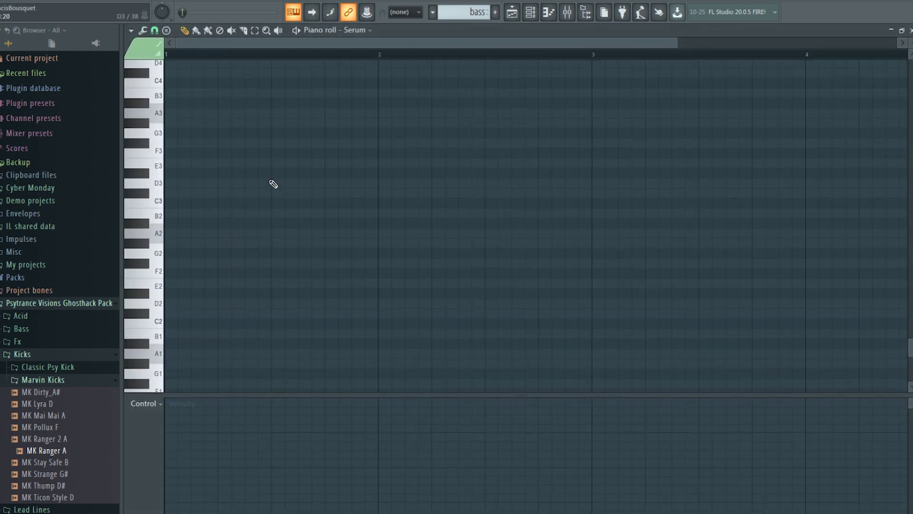
Paste the cut notes into the Serum channel of the bass pattern and play it back.
left_click(530, 12)
right_click(573, 125)
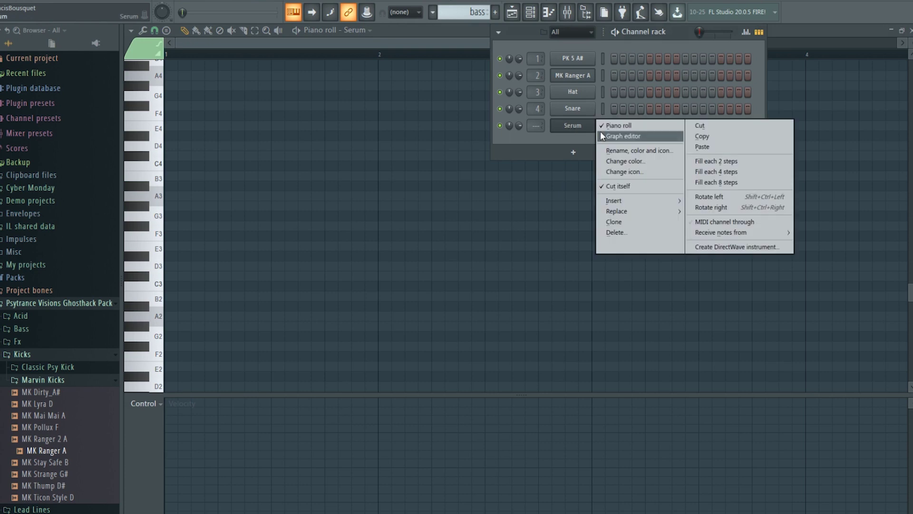
left_click(704, 147)
key("space")
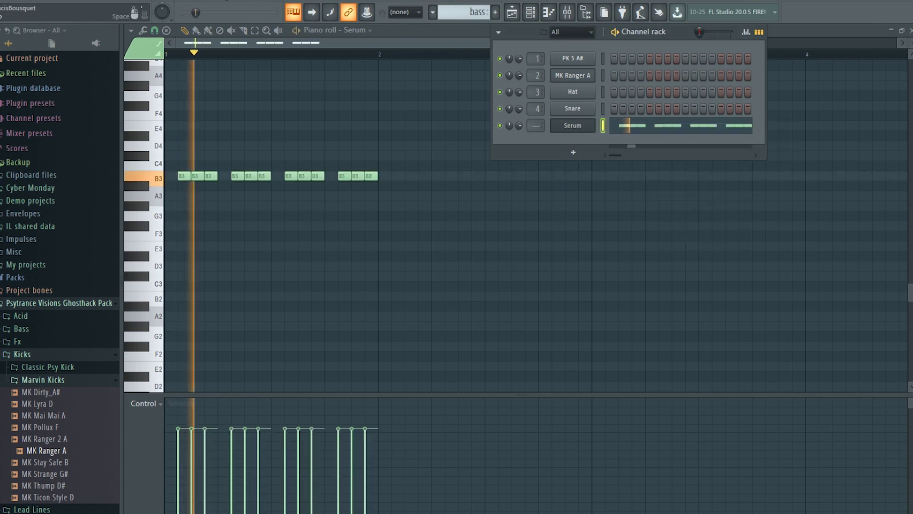
key("space")
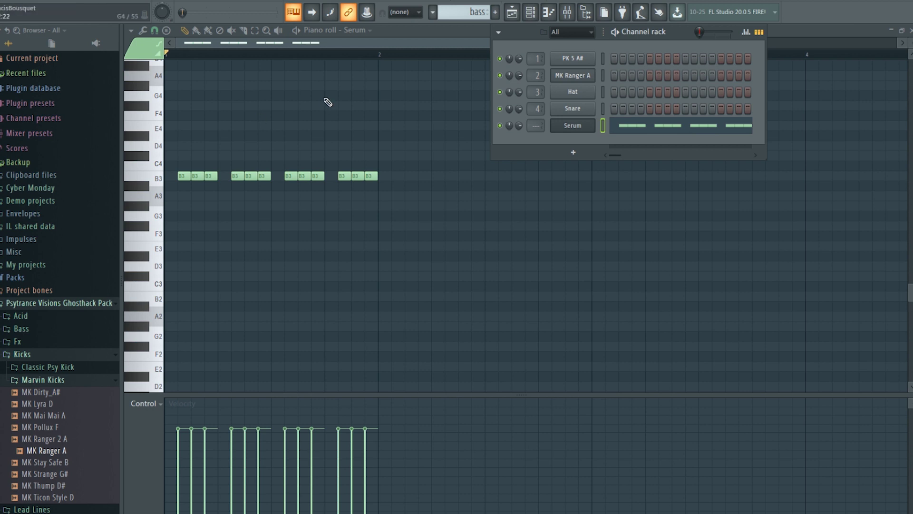
key("F6")
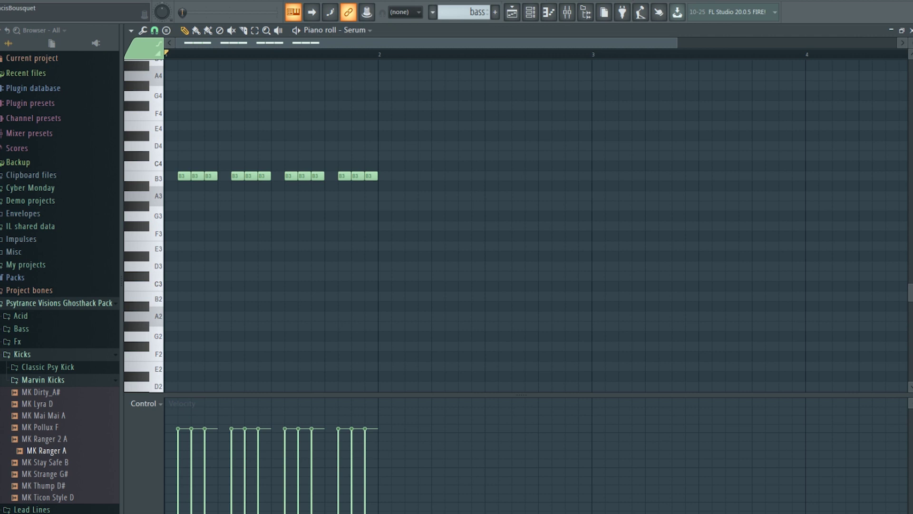
key("space")
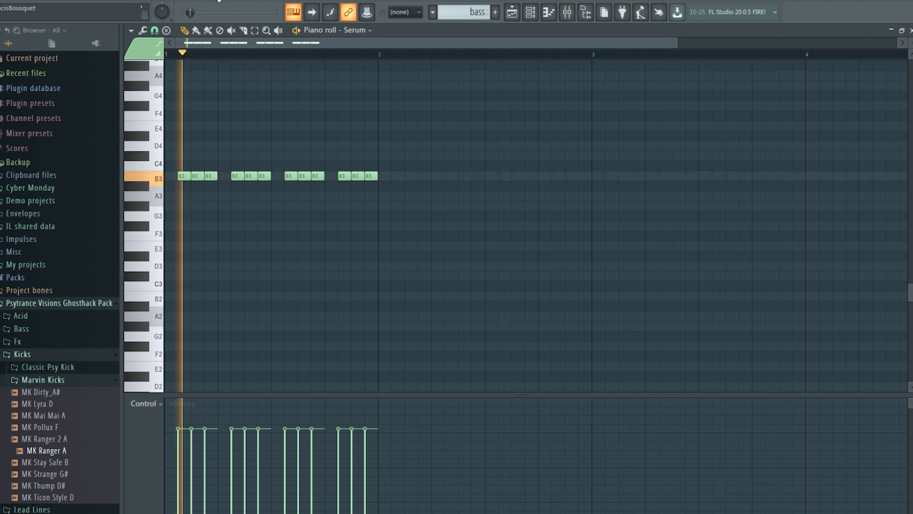
Place four bass pattern clips on Track 1 of the playlist, across bars 1 to 4.
left_click(512, 12)
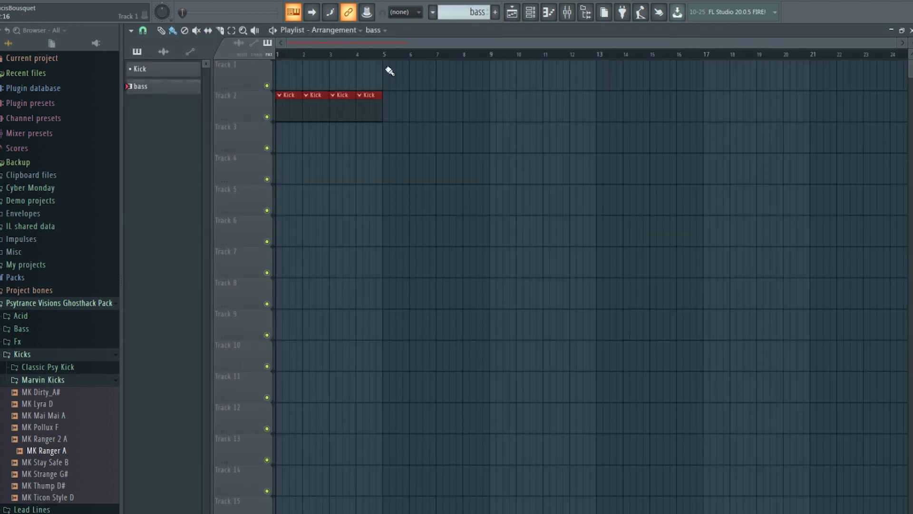
left_click(298, 77)
left_click_drag(310, 75, 371, 76)
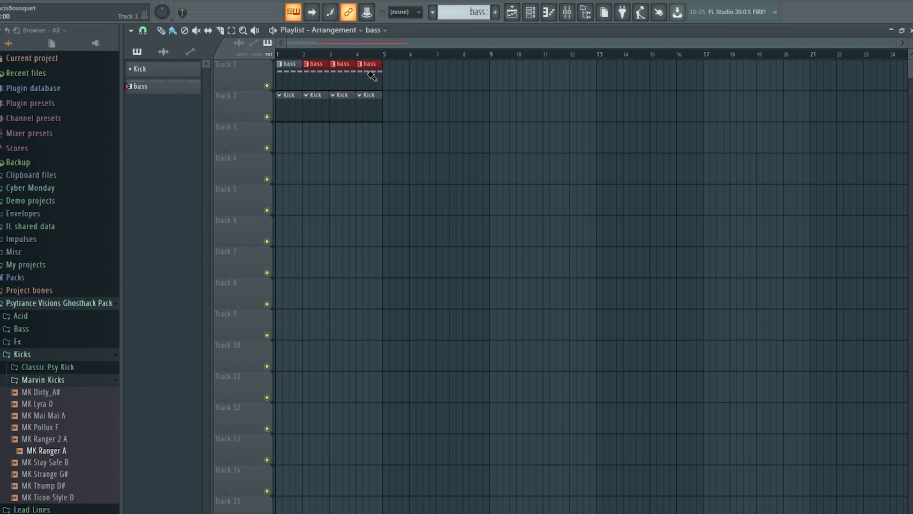
Select the Kick pattern and program PK 5 A# hits on steps 1, 5, 9 and 13.
left_click(530, 12)
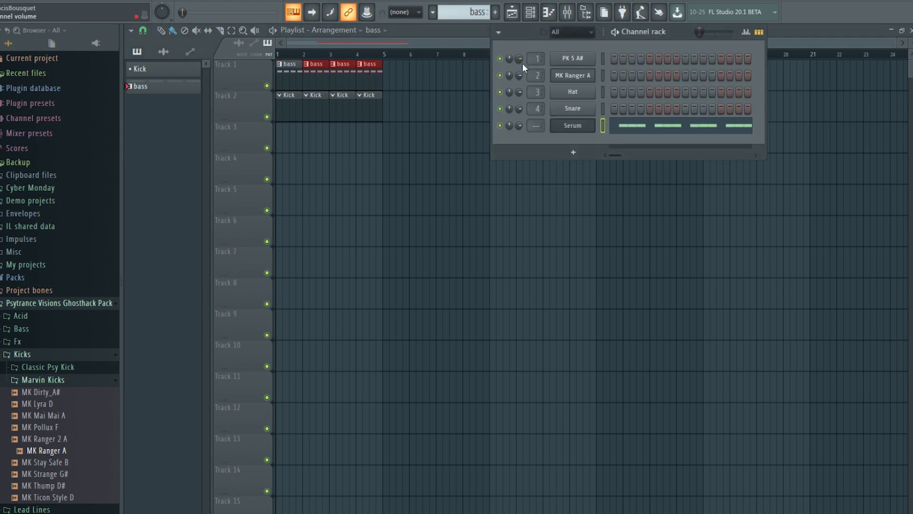
left_click(473, 11)
left_click(480, 16)
left_click(613, 59)
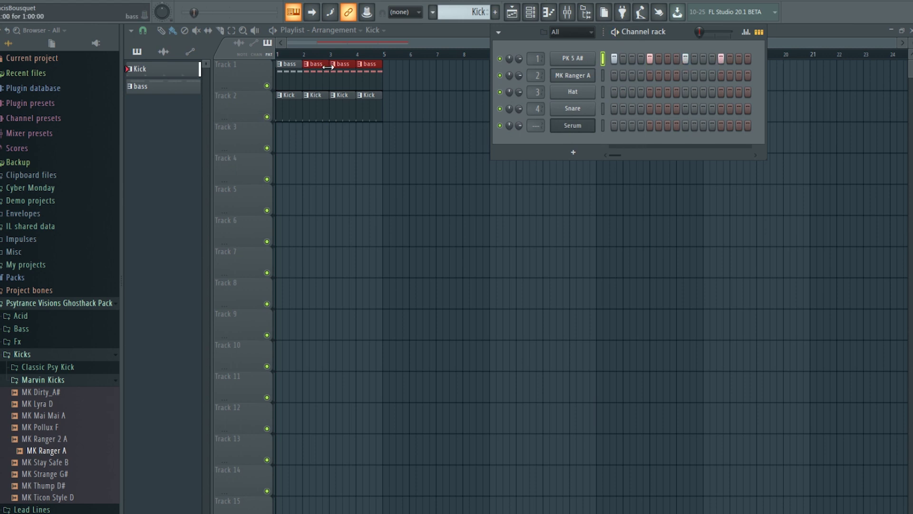
Program MK Ranger A hits on steps 1, 5, 9 and 13 of the Kick pattern and audition its mixer track soloed.
left_click(274, 30)
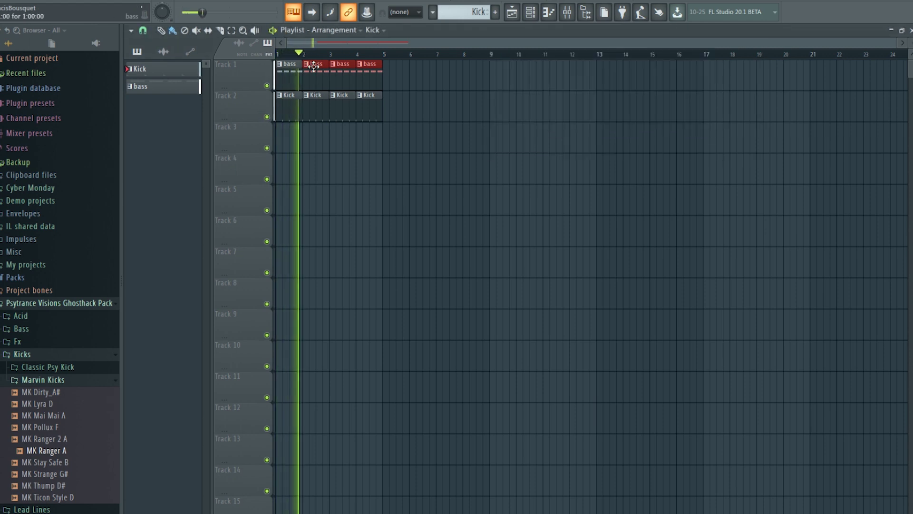
key("space")
left_click(531, 13)
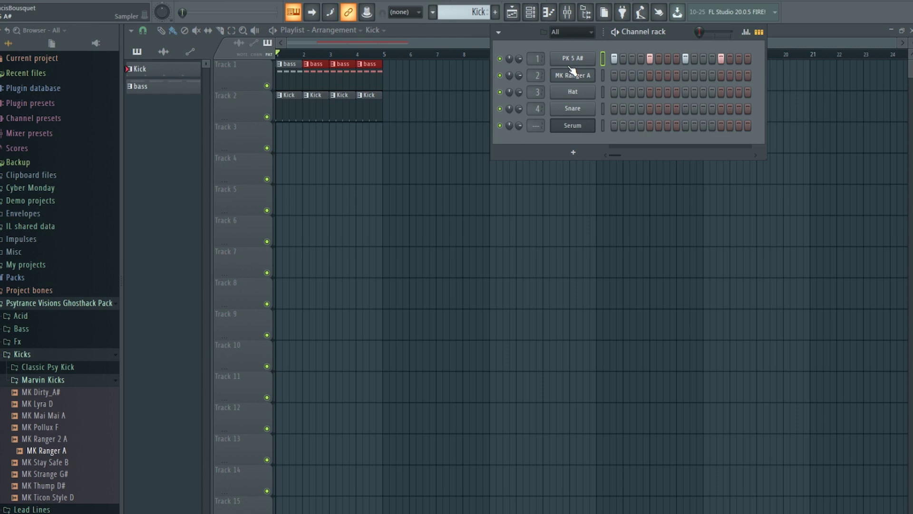
left_click(603, 75)
left_click(614, 75)
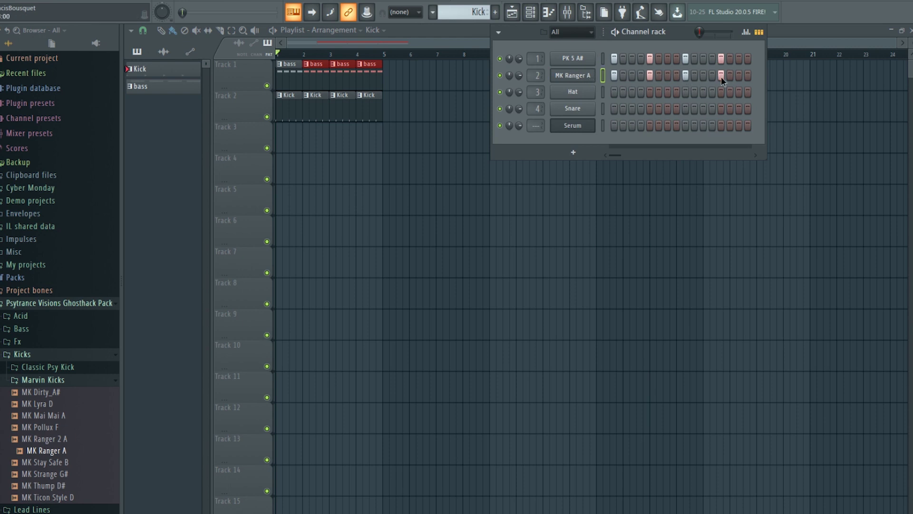
left_click(567, 12)
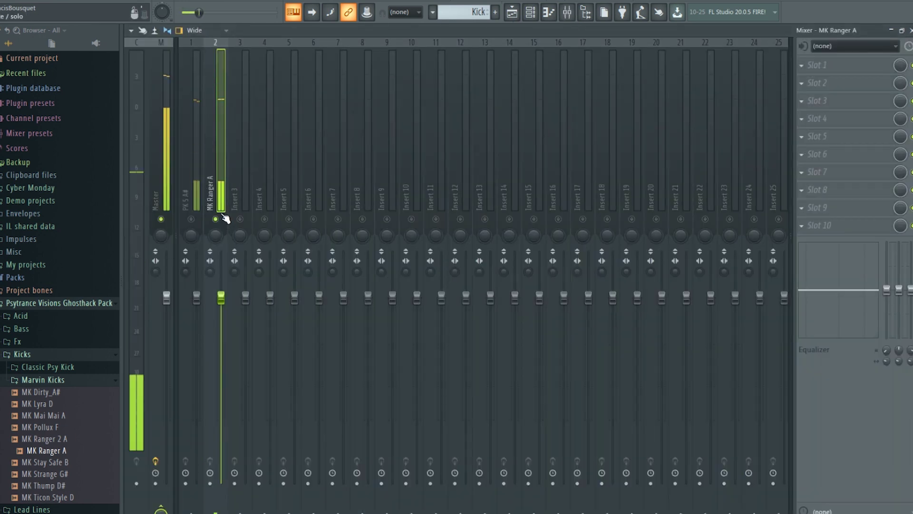
key("space")
Route the Serum channel to mixer insert 3.
left_click(530, 12)
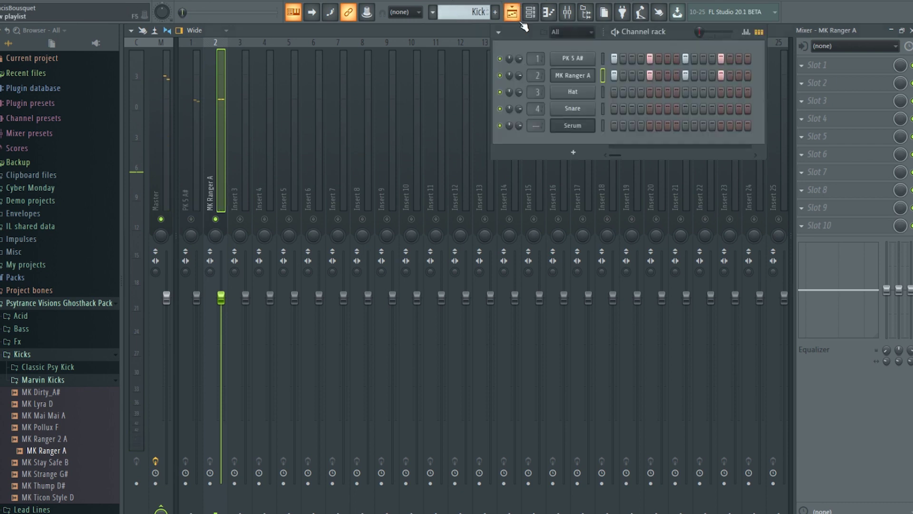
left_click(573, 126)
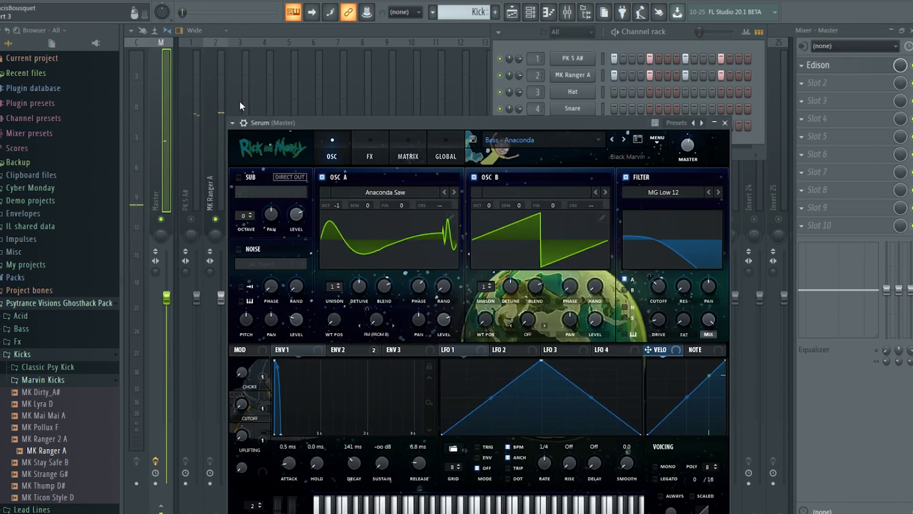
right_click(239, 101)
left_click(427, 131)
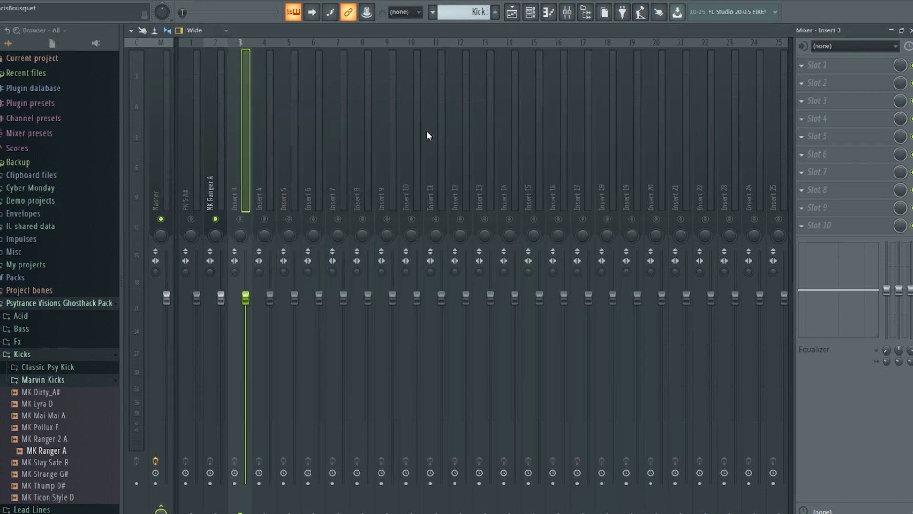
Load Fruity Parametric EQ 2 in slot 1 of the MK Ranger A mixer track with the HP preset.
left_click(223, 197)
left_click(852, 66)
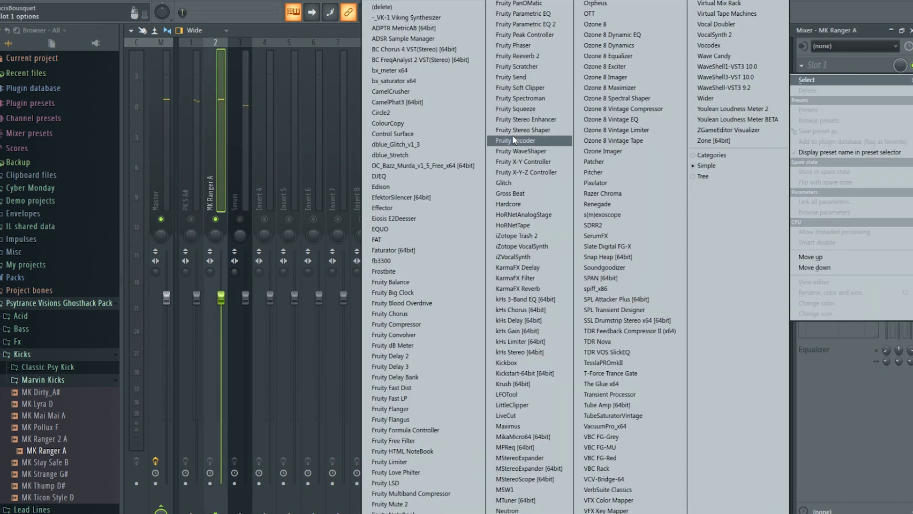
left_click(550, 24)
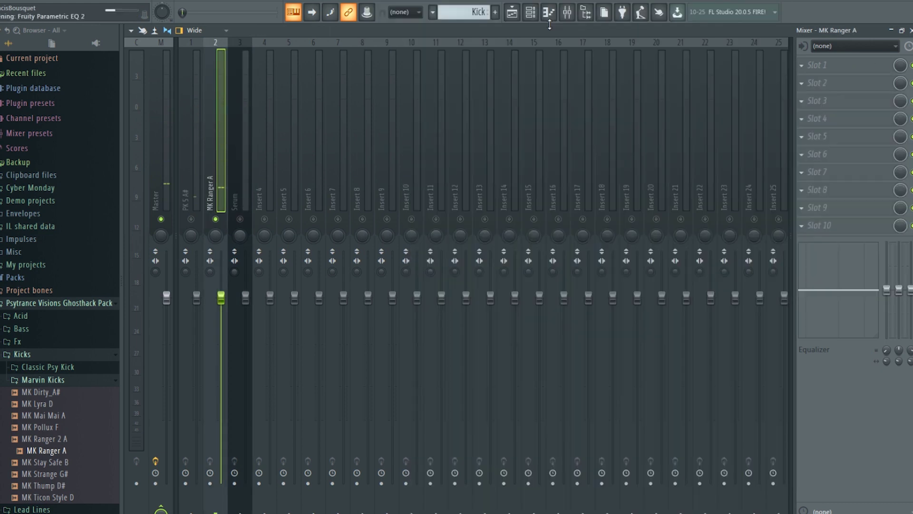
left_click(222, 169)
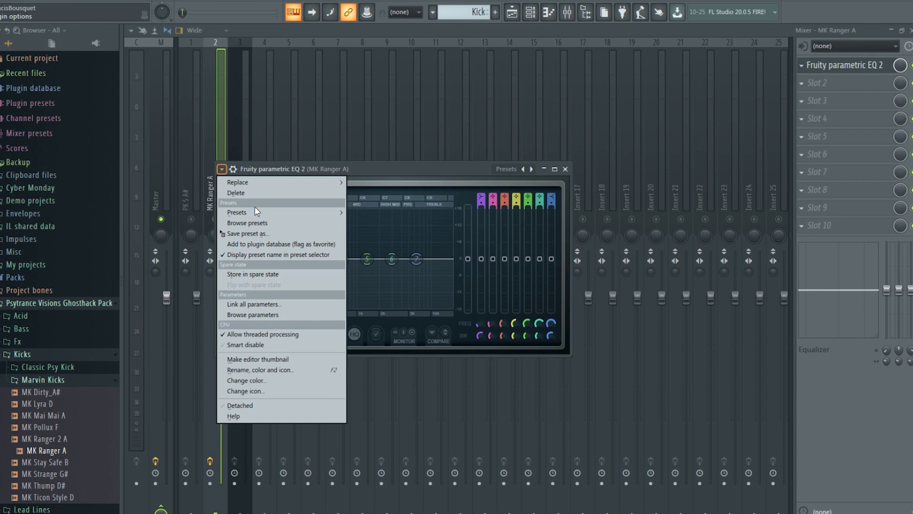
mouse_move(341, 212)
left_click(373, 221)
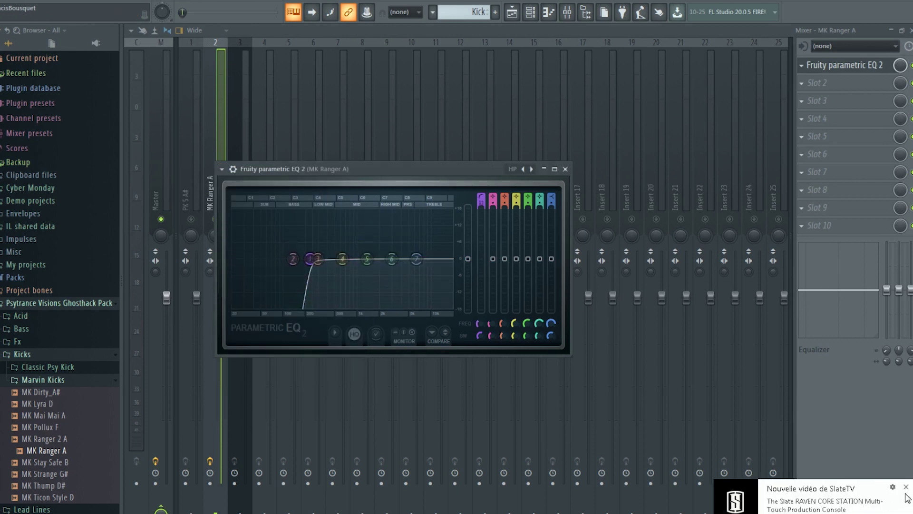
Soften the high-pass slope of EQ band 1 on MK Ranger A to about 76% and lower its cutoff frequency.
left_click(907, 487)
scroll(315, 260, "up", 5)
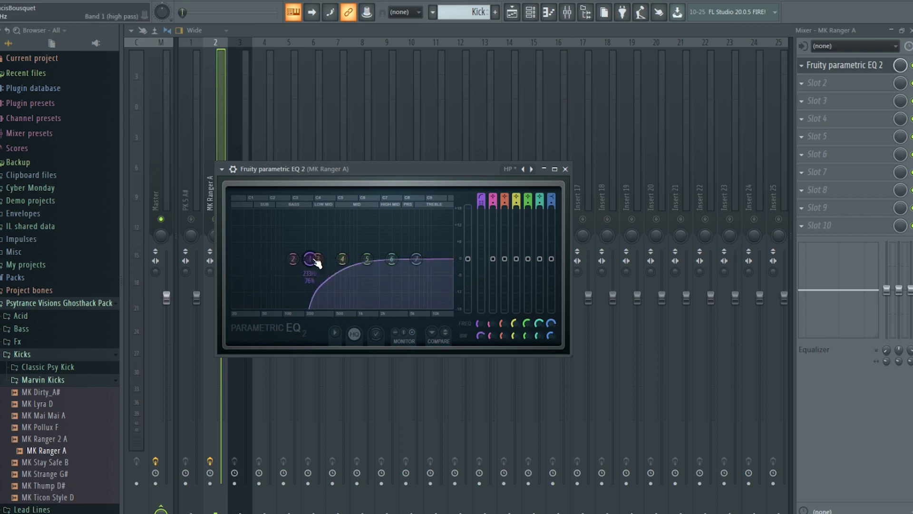
left_click_drag(314, 261, 301, 259)
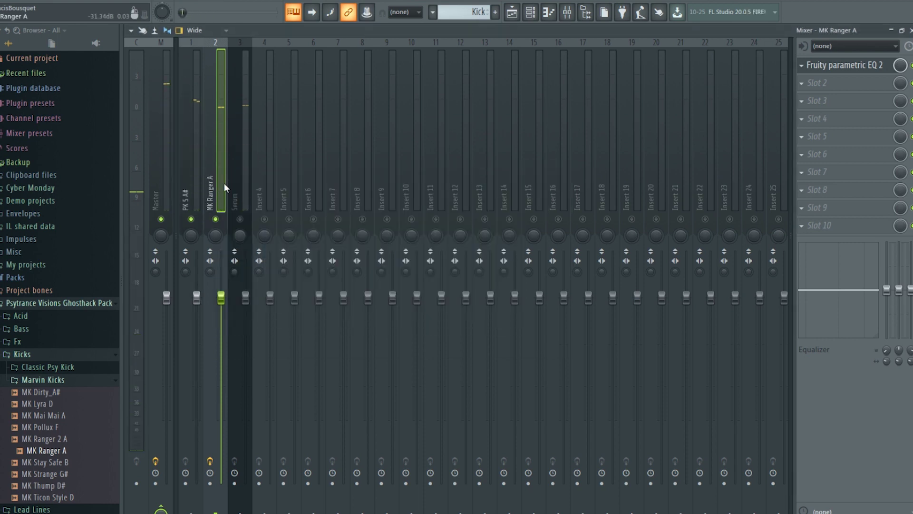
Play the two kick layers together and route the PK 5 A# and MK Ranger A mixer tracks to Insert 4.
key("space")
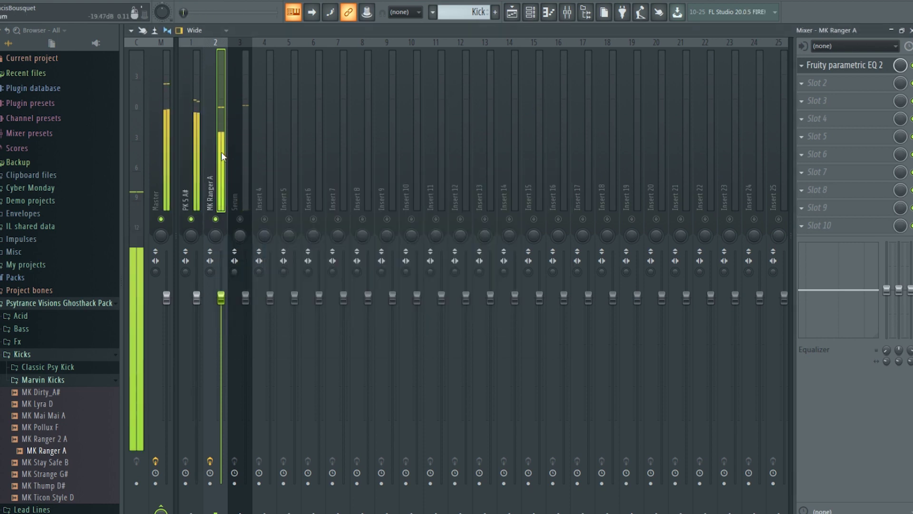
left_click(196, 173)
key("space")
left_click(207, 178, "ctrl+shift")
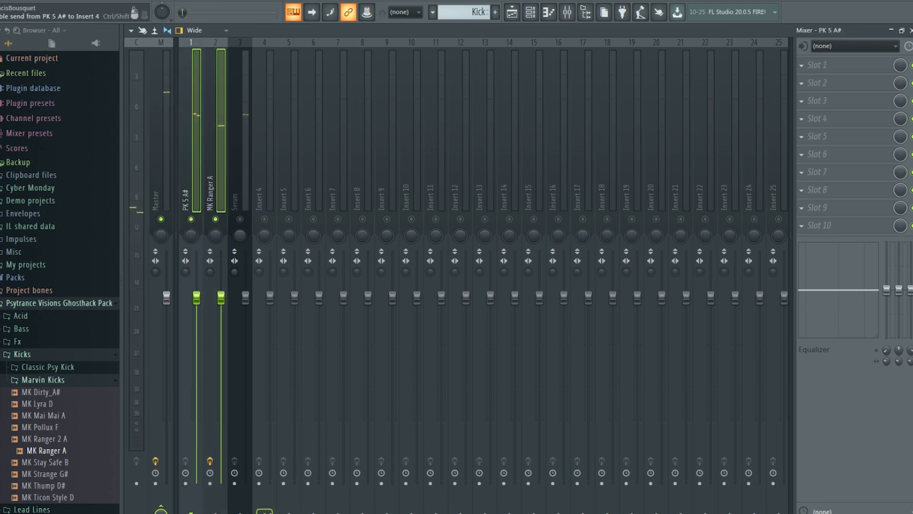
right_click(264, 511)
left_click(285, 494)
Rename mixer Insert 4 as "Kick pre bus".
right_click(270, 175)
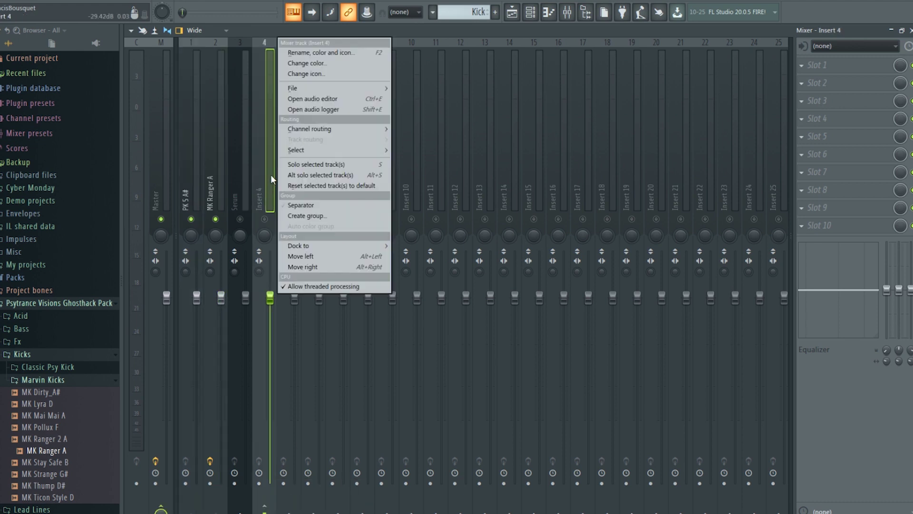
left_click(326, 53)
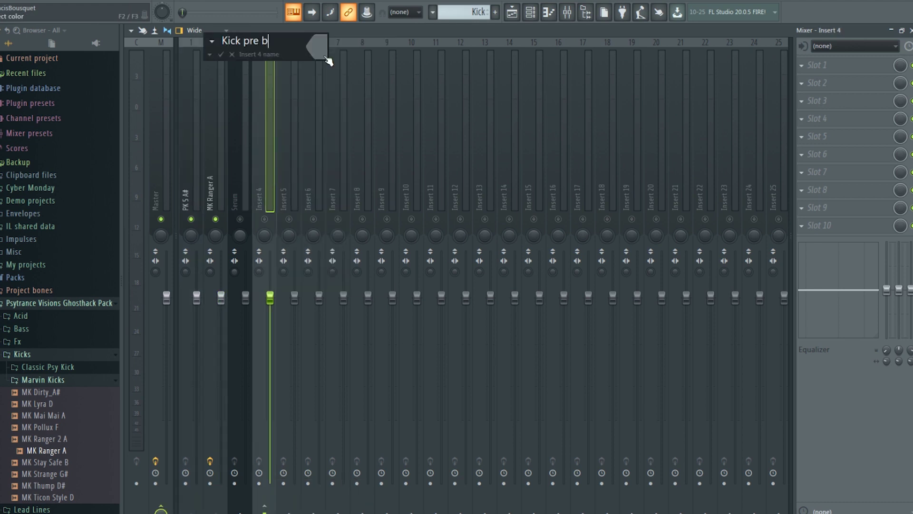
type("Kick pre bus")
key("Return")
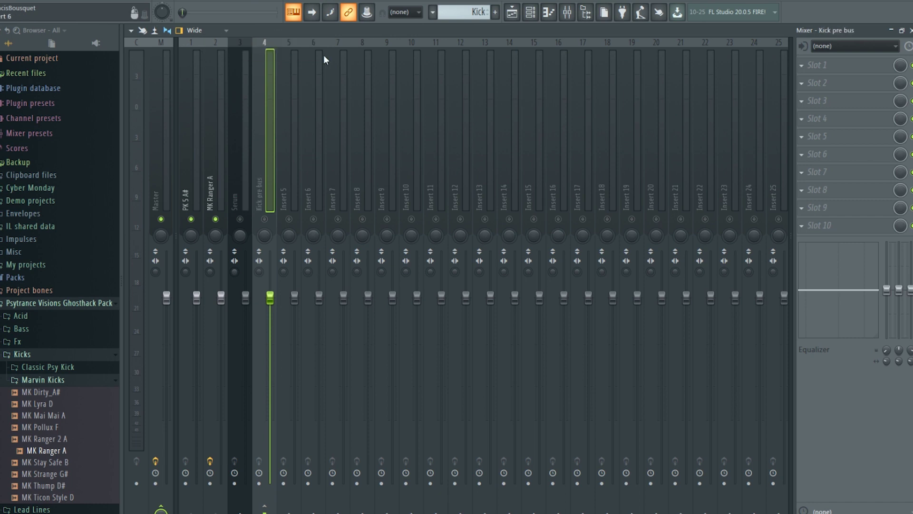
Color the Kick pre bus mixer track dark red.
left_click(245, 180)
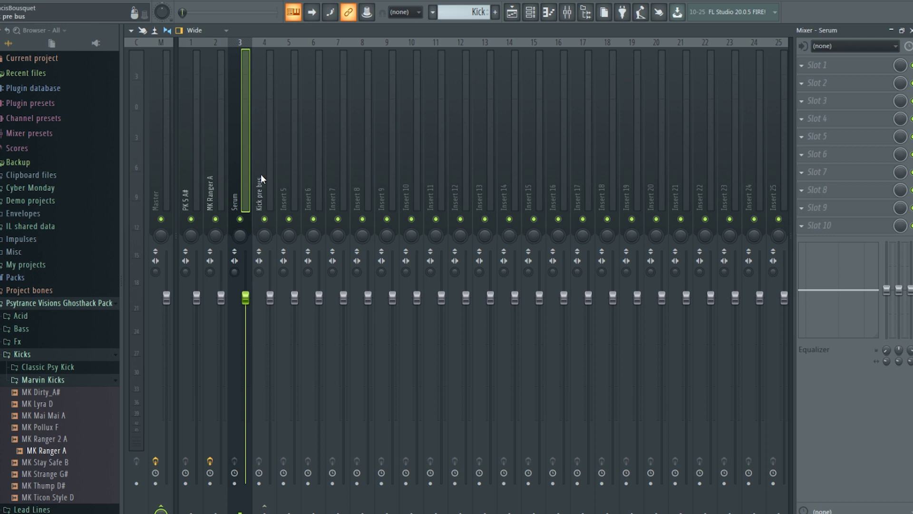
right_click(296, 166)
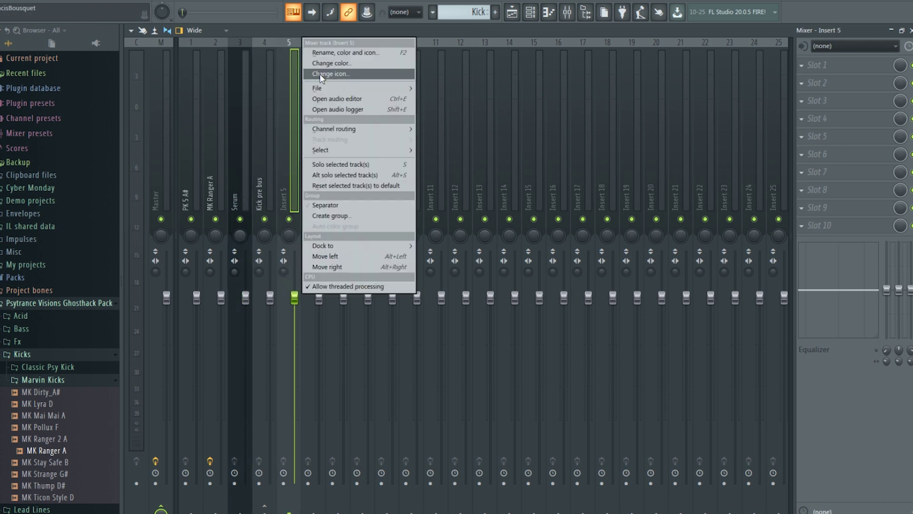
left_click(264, 128)
right_click(263, 128)
left_click(303, 56)
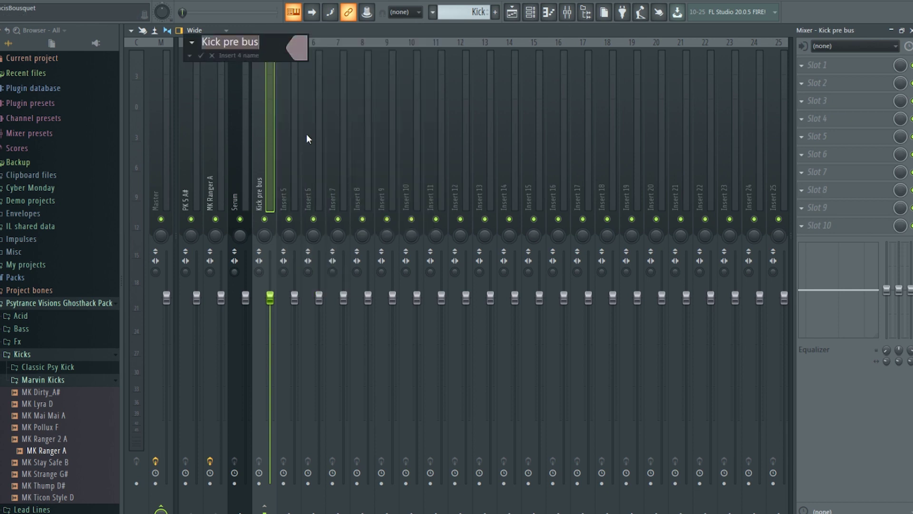
Rename mixer Insert 5 as "Kick Bass" and color it blue.
right_click(286, 153)
left_click(336, 56)
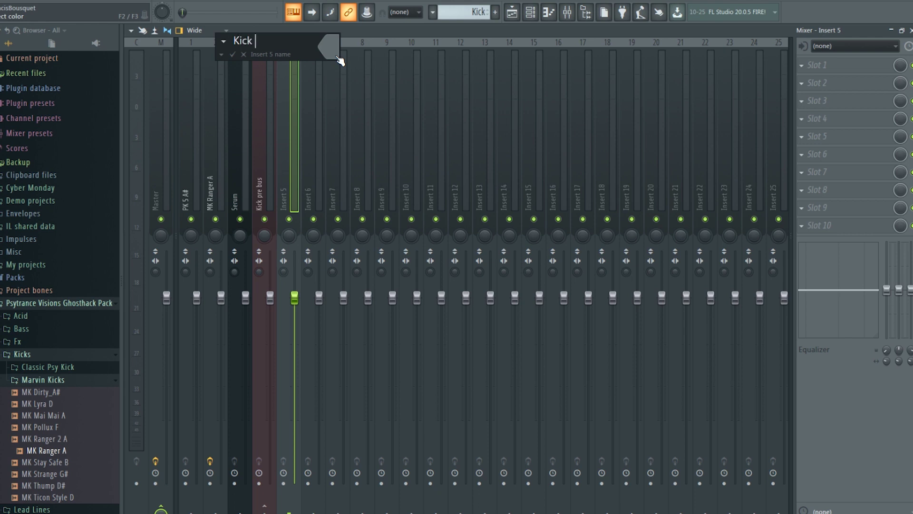
type("Kick Bass")
key("Return")
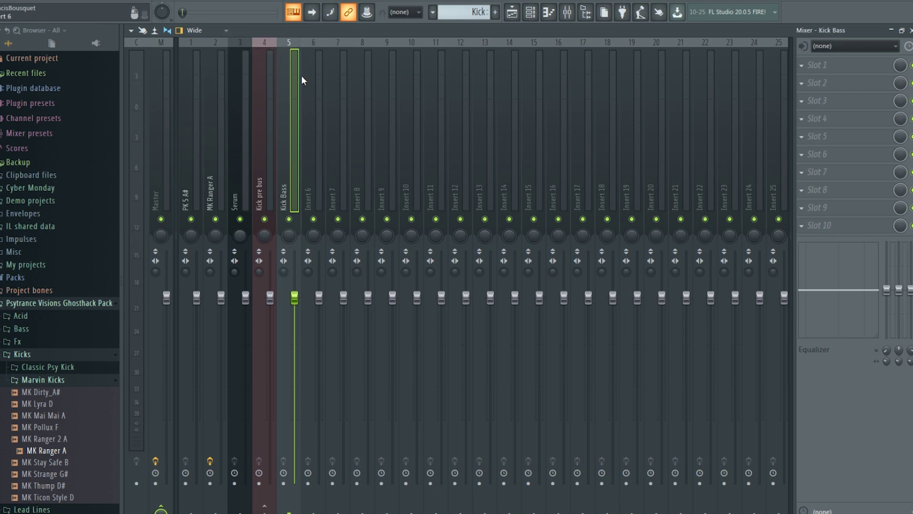
right_click(285, 112)
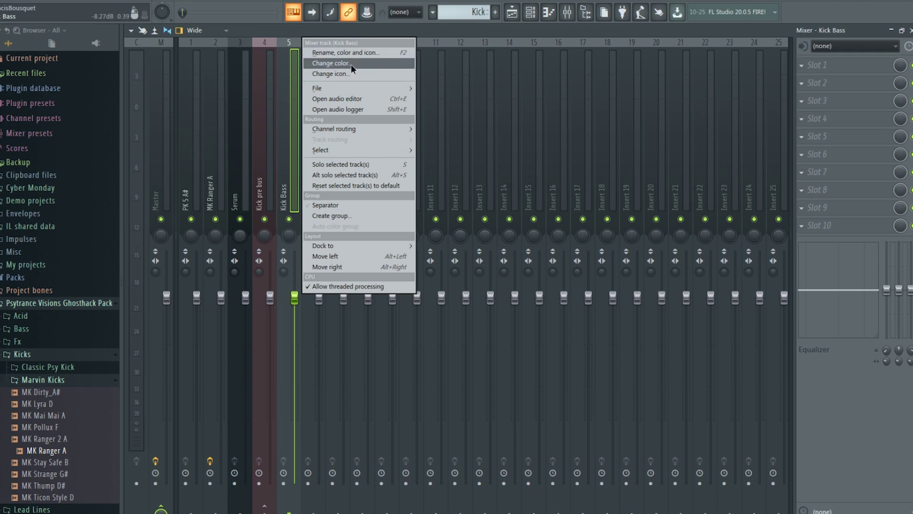
left_click(351, 63)
left_click(434, 71)
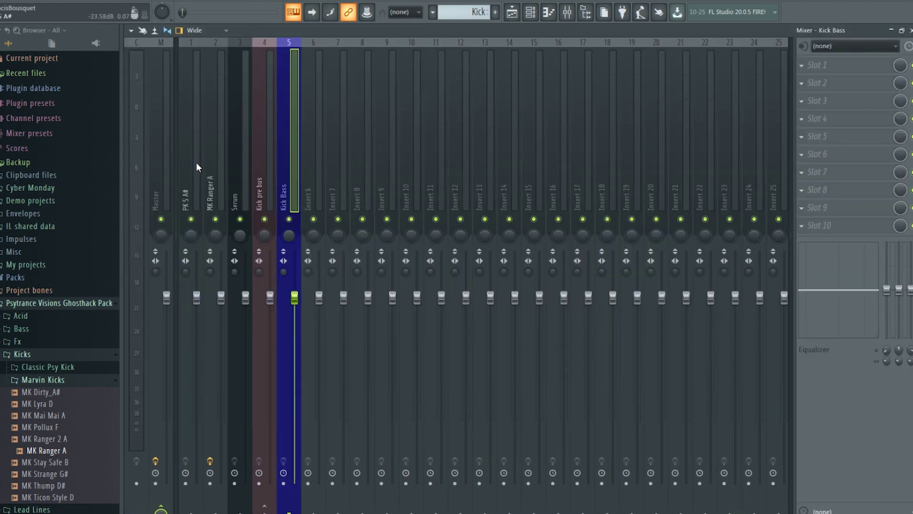
Play the kick and bass together and check the levels of the PK 5 A# and MK Ranger A mixer tracks.
left_click(196, 165)
left_click(221, 163)
key("space")
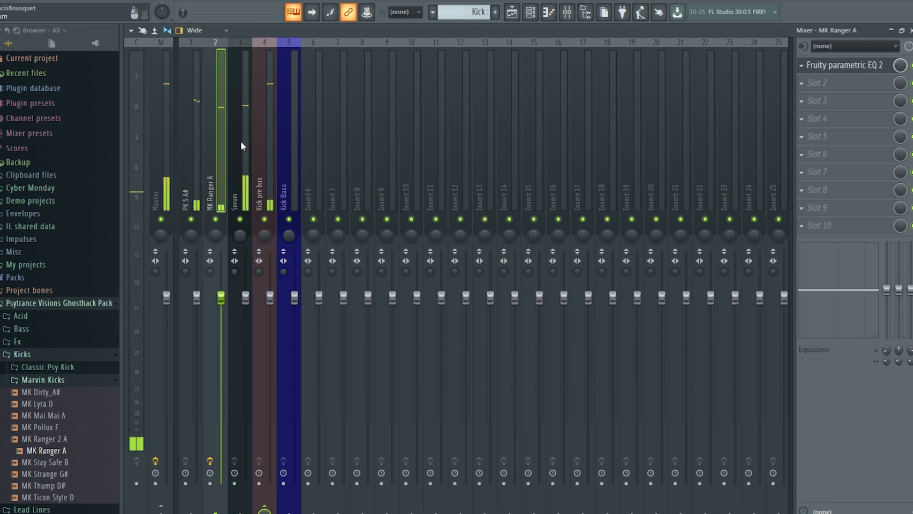
Load Kickstart on the Serum mixer track with the mix at 87% and the second ducking curve at 1/4.
left_click(246, 144)
left_click(814, 74)
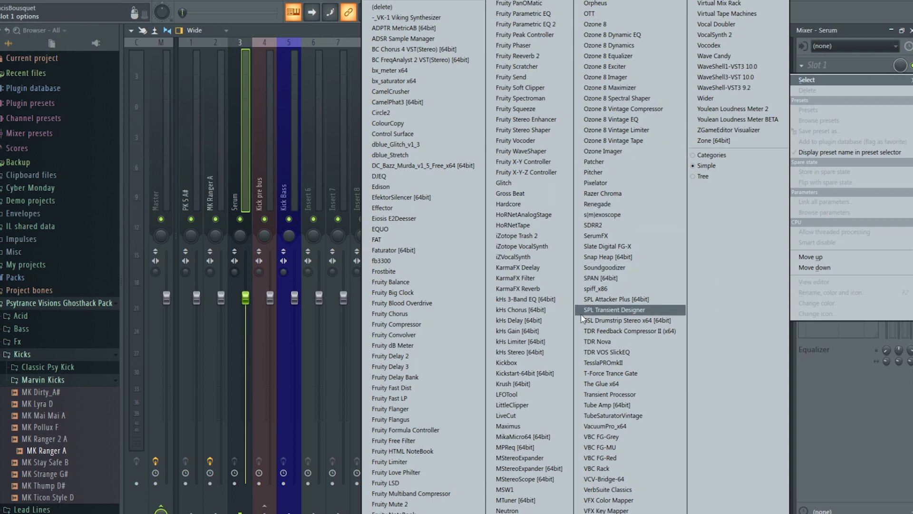
left_click(528, 373)
left_click_drag(190, 176, 190, 183)
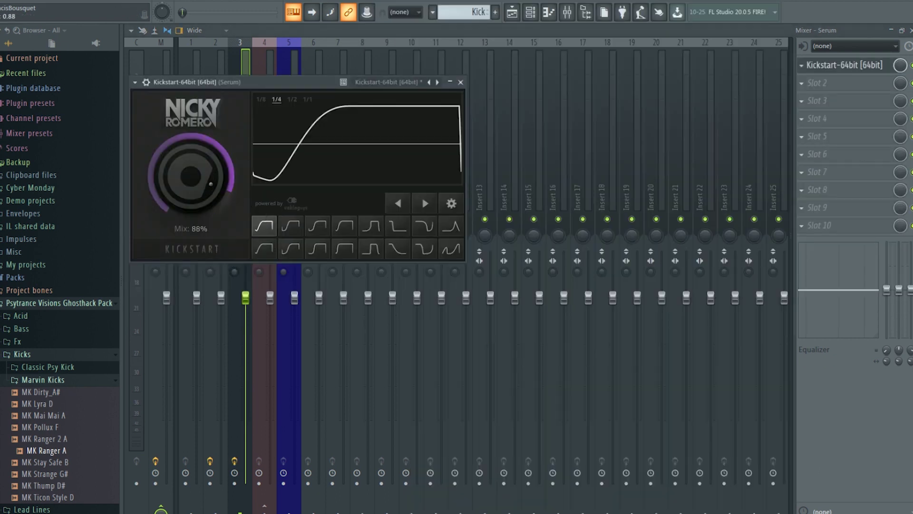
left_click(291, 227)
Play back the sidechained Serum bass against the kick, stop it and close the Kickstart window.
key("space")
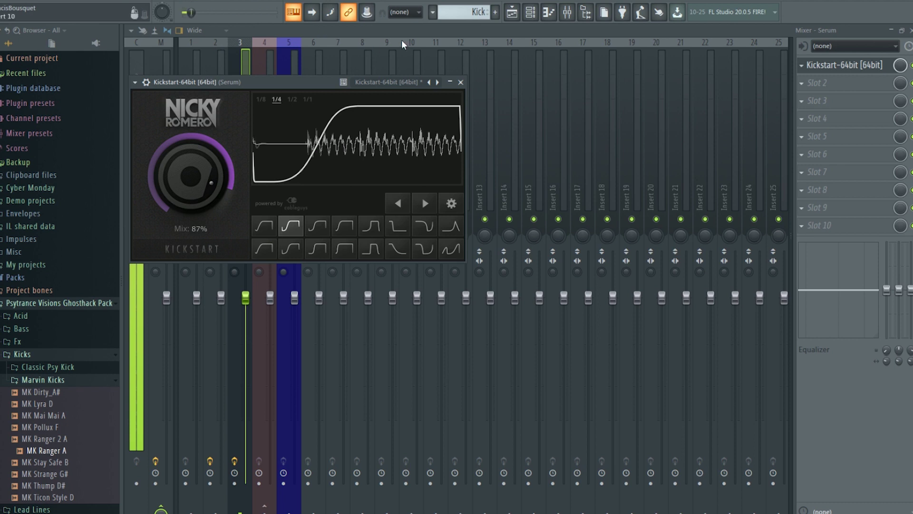
left_click(530, 11)
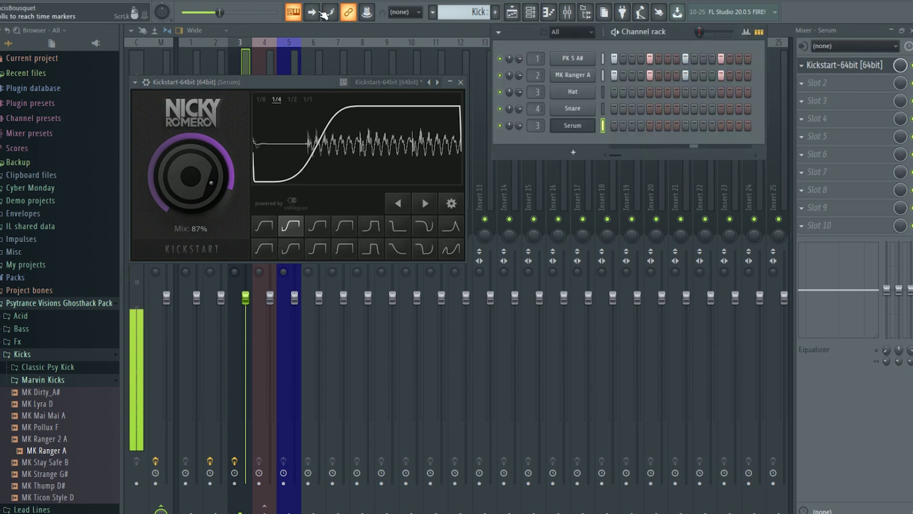
key("space")
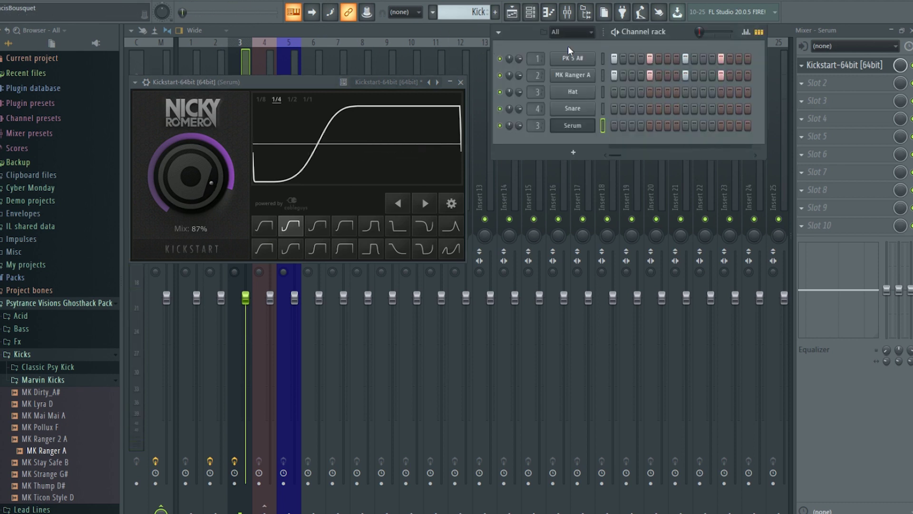
left_click(458, 74)
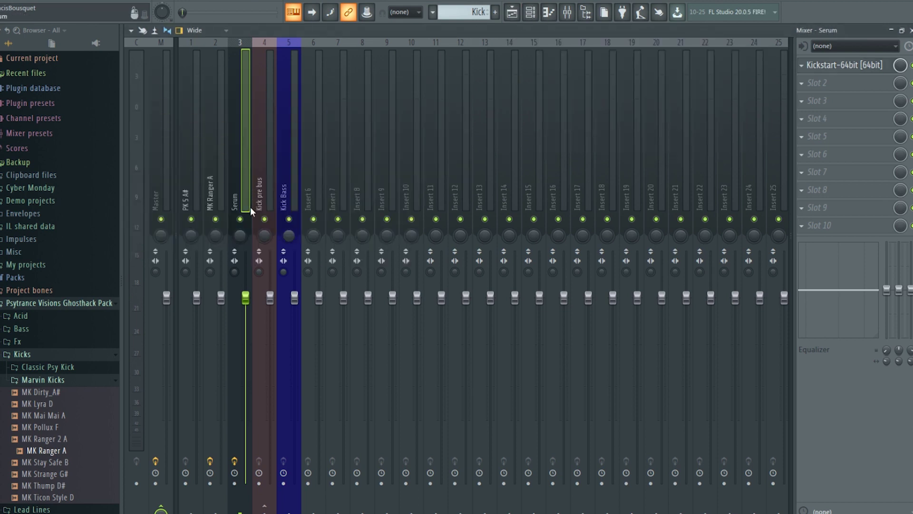
Load Edison on the Serum mixer track in the slot ahead of Kickstart and arm it to record on input.
left_click(829, 69)
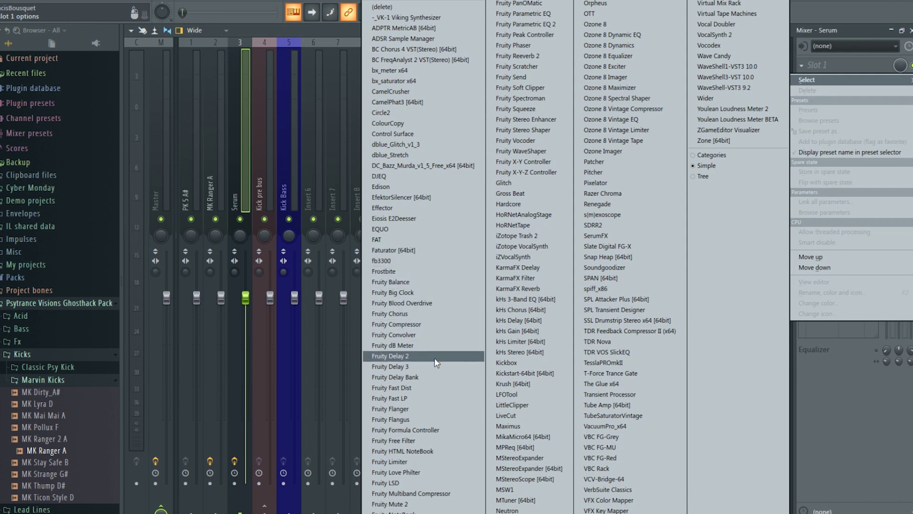
left_click(407, 187)
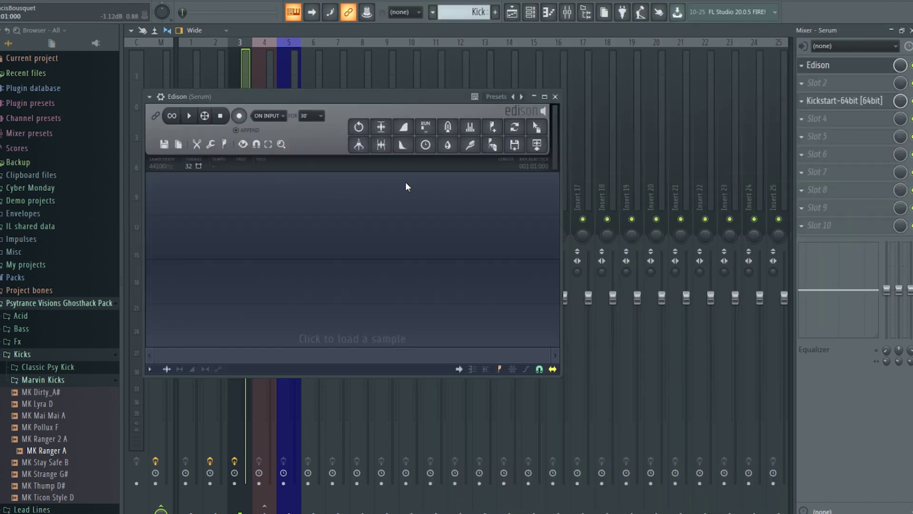
left_click(239, 116)
Switch to the bass pattern and reduce the Serum notes in its piano roll to a single B3 in the first beat.
left_click(531, 12)
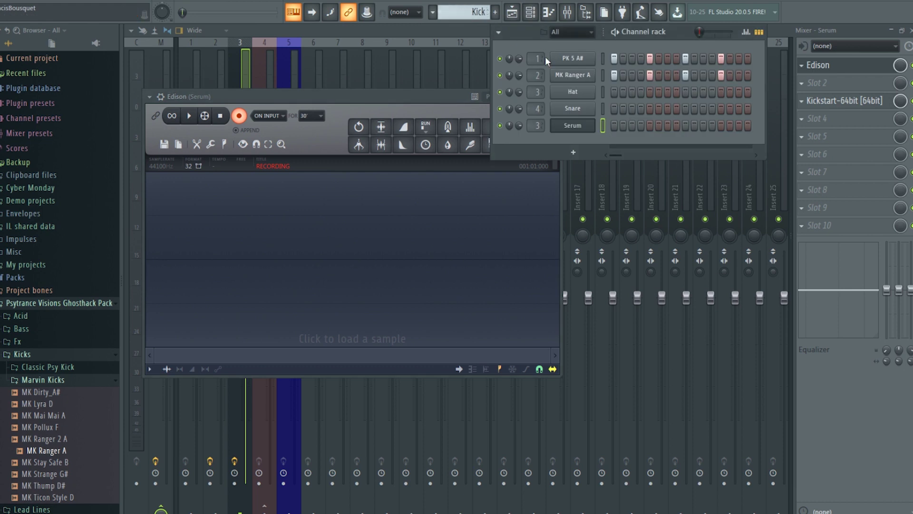
left_click(468, 12)
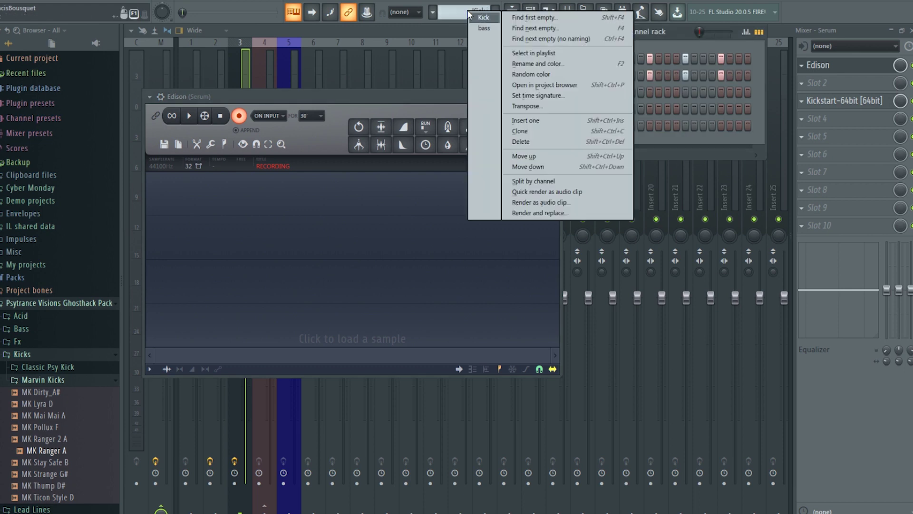
left_click(485, 29)
right_click(589, 124)
left_click(614, 124)
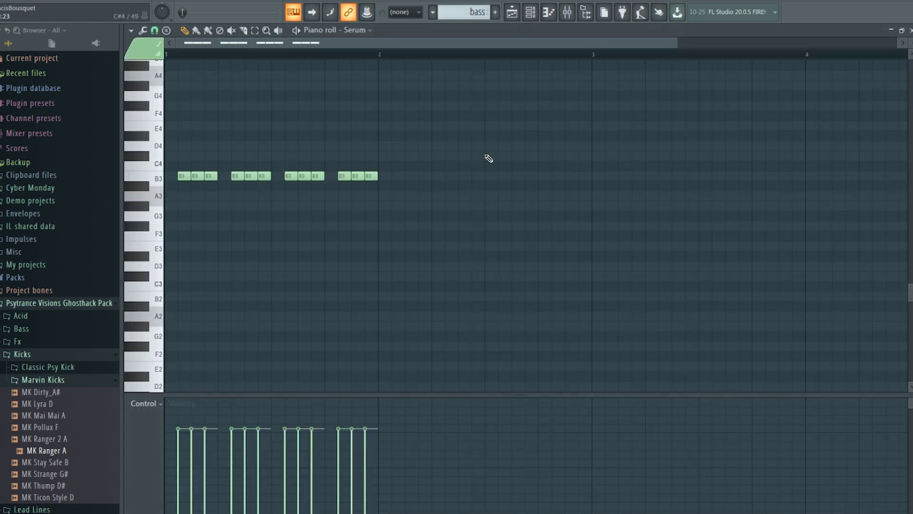
left_click_drag(374, 176, 205, 177)
Play the single Serum note several times into the armed Edison and check the captured waveform.
key("space")
key("space")
key("space")
key("space")
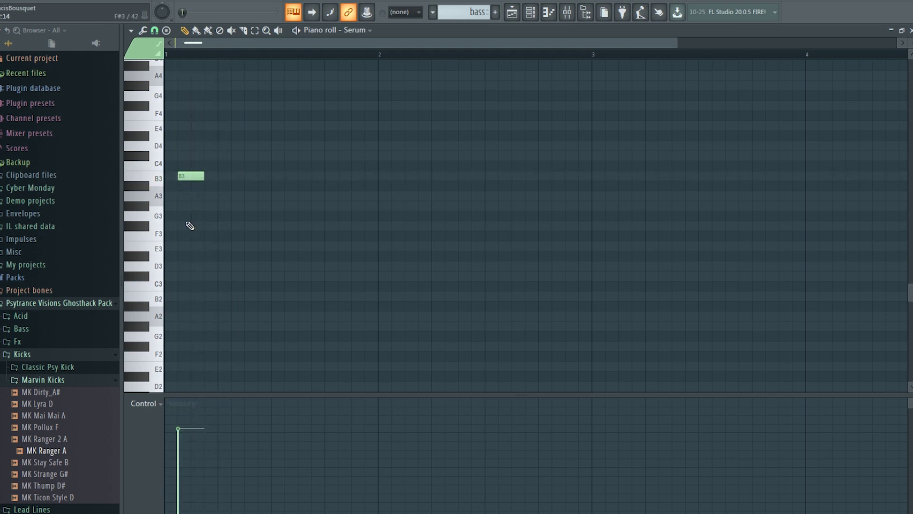
left_click(568, 12)
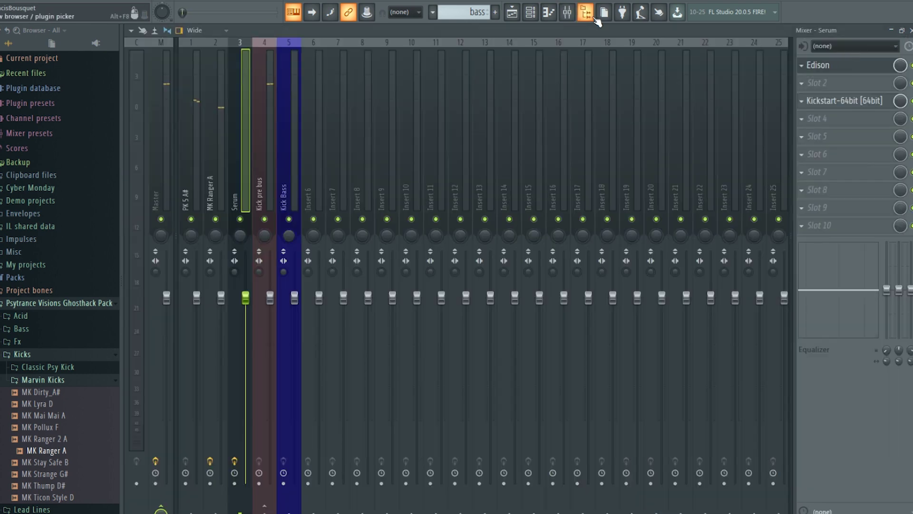
left_click(847, 69)
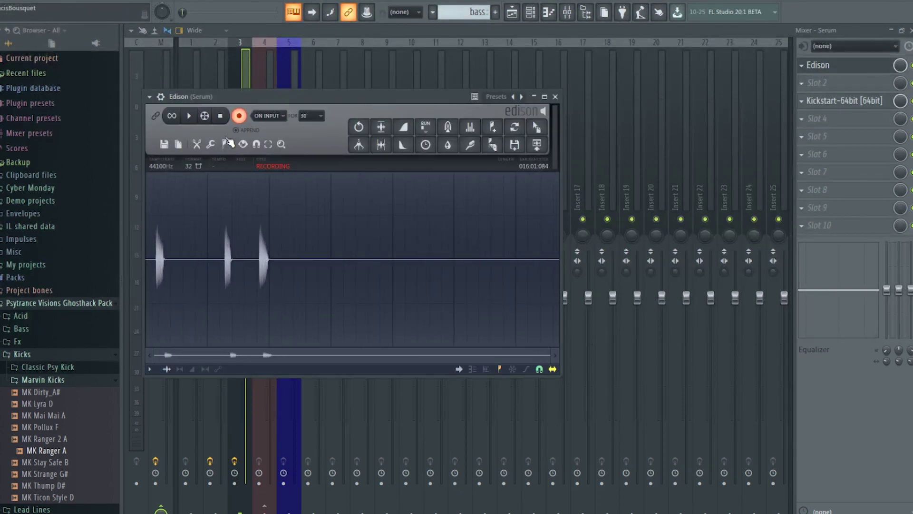
Return to Edison on the Serum mixer track and stop its running recording.
left_click(555, 97)
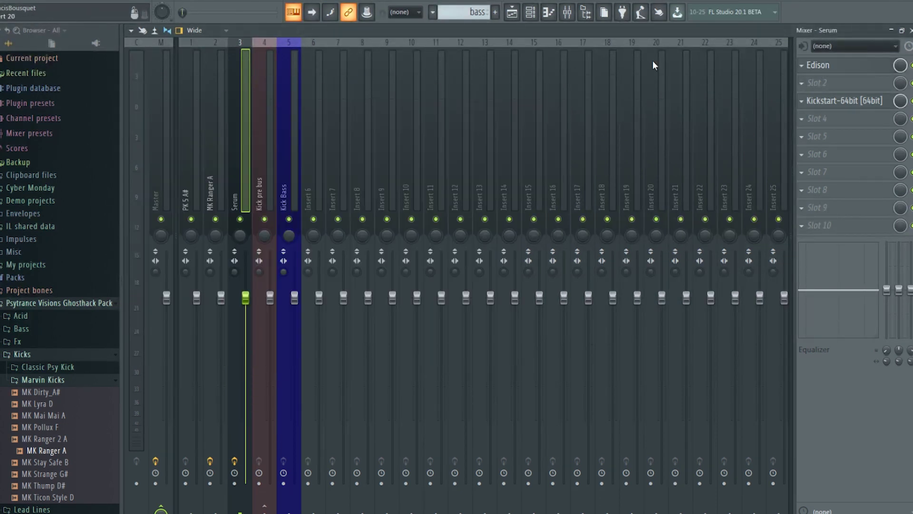
left_click(832, 71)
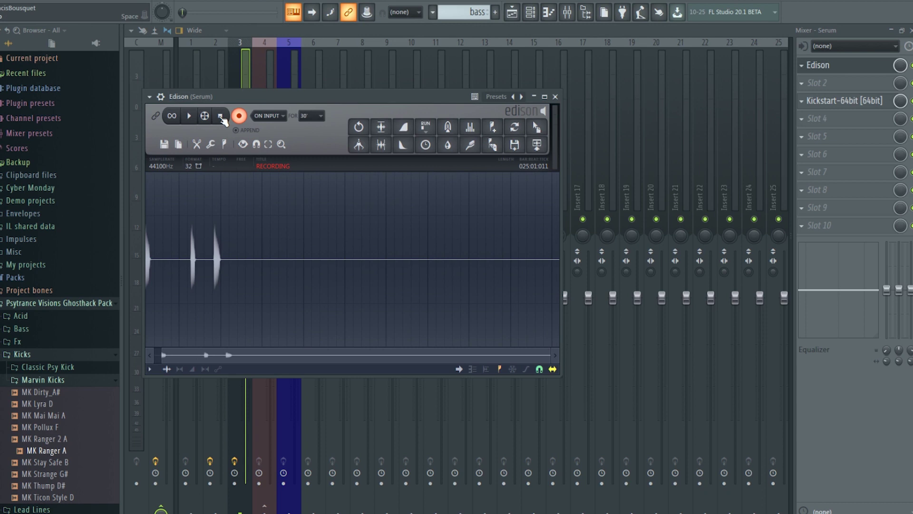
left_click(553, 95)
left_click(163, 102)
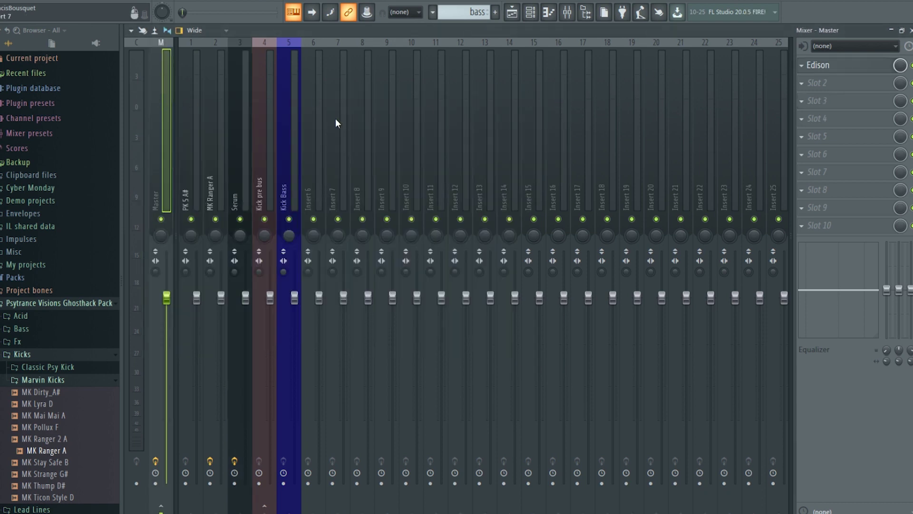
left_click(244, 136)
left_click(841, 65)
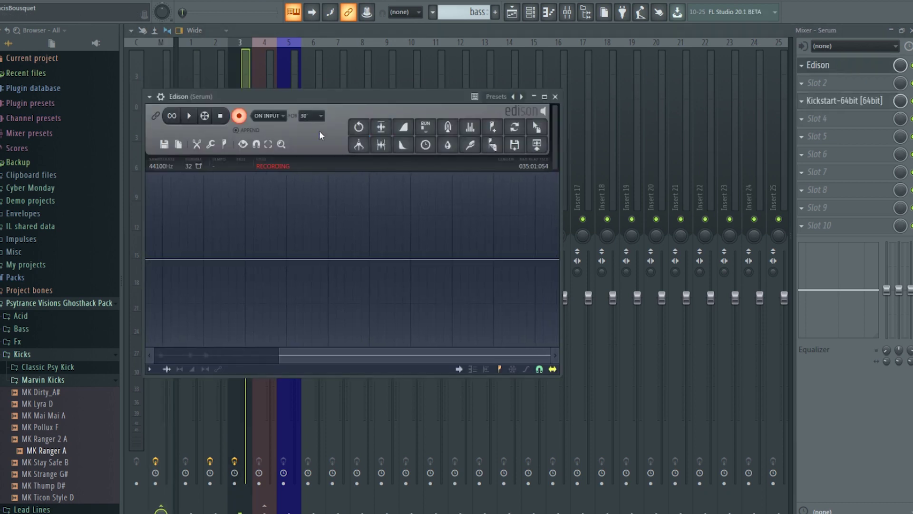
left_click(239, 115)
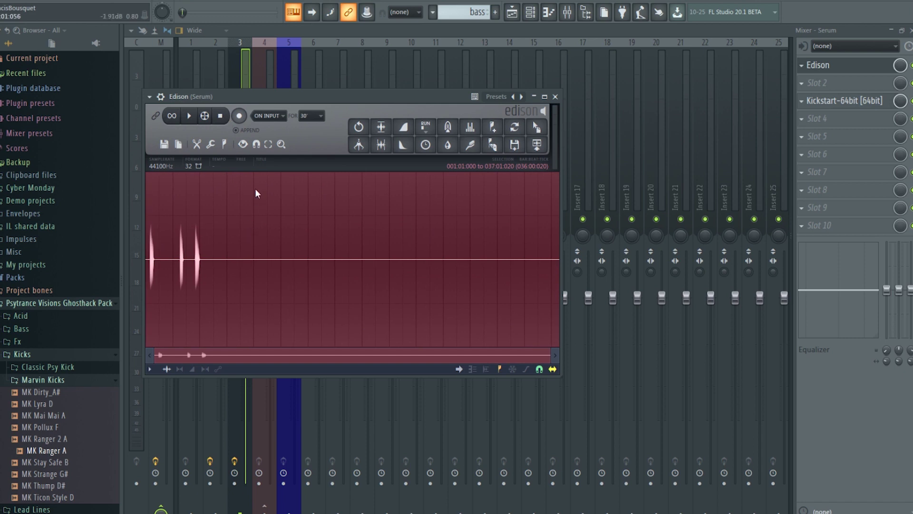
Record a fresh take of the single bass note in Edison and stop recording once it has played.
left_click(239, 115)
left_click(211, 1)
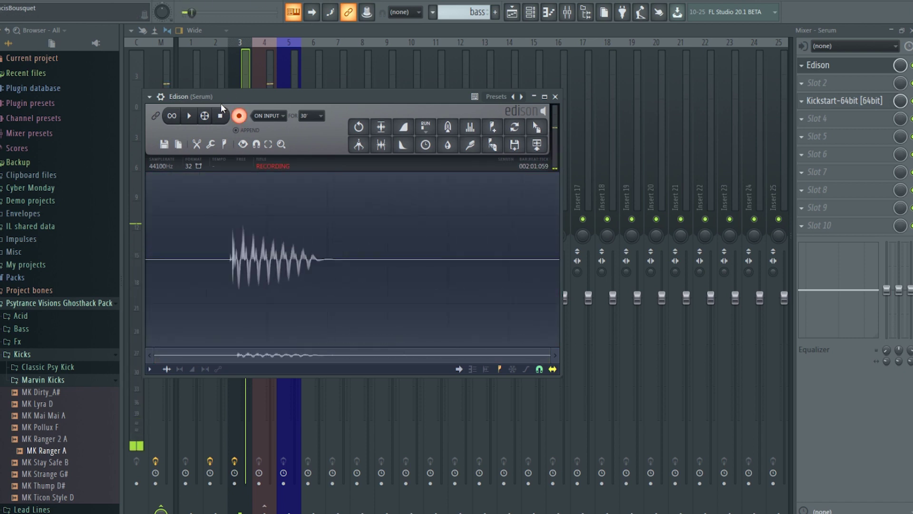
left_click(238, 116)
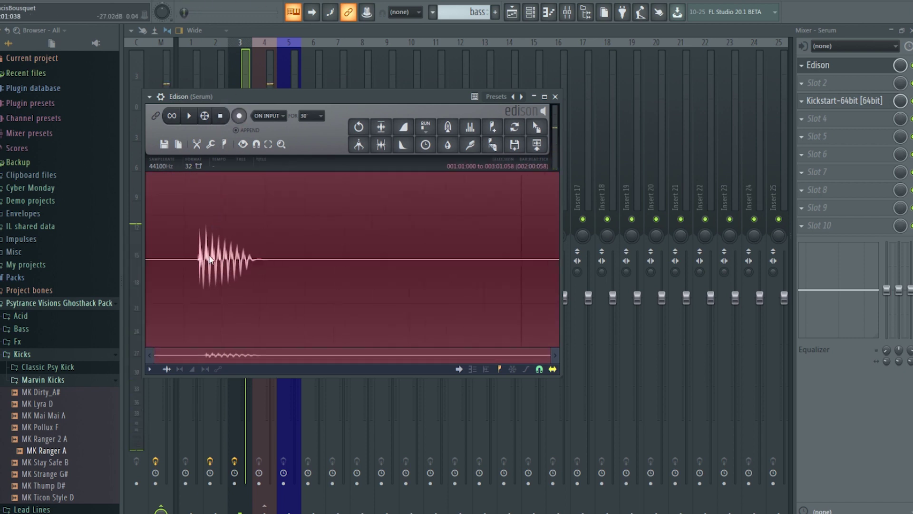
Select the silence from the start of the recording up to the onset of the bass note and delete it.
left_click(201, 240)
scroll(200, 271, "up", 6)
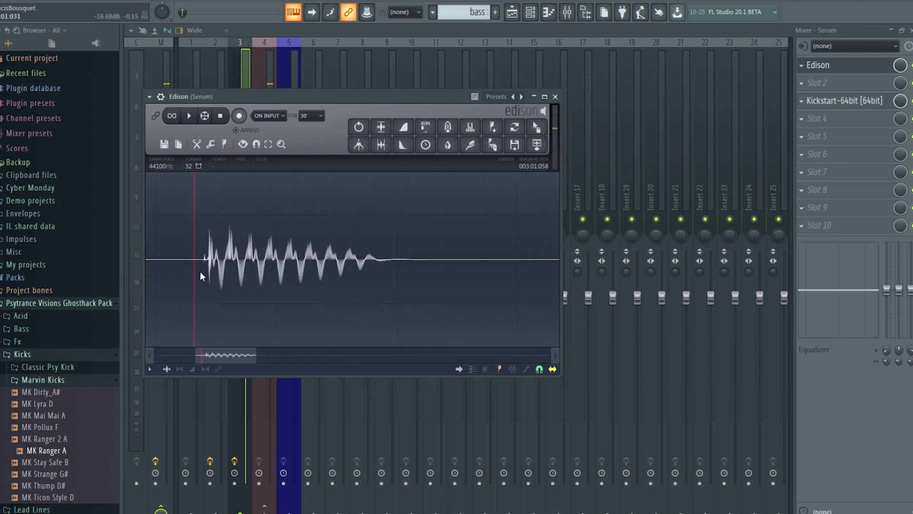
scroll(222, 262, "up", 8)
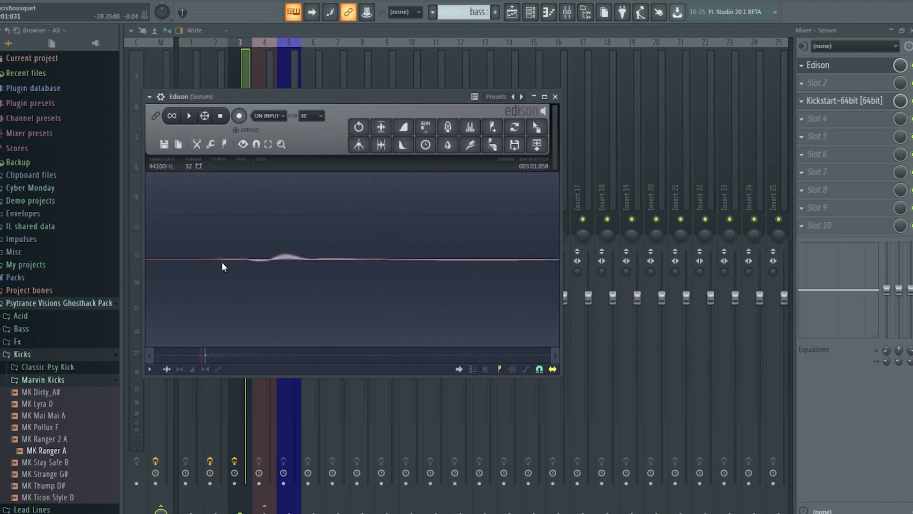
left_click(241, 259)
scroll(242, 274, "down", 8)
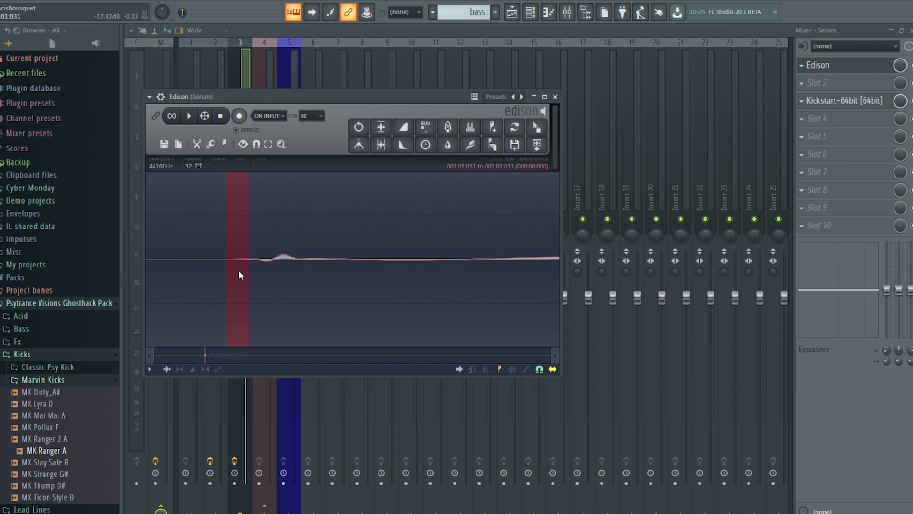
left_click_drag(227, 274, 155, 273)
scroll(179, 267, "down", 4)
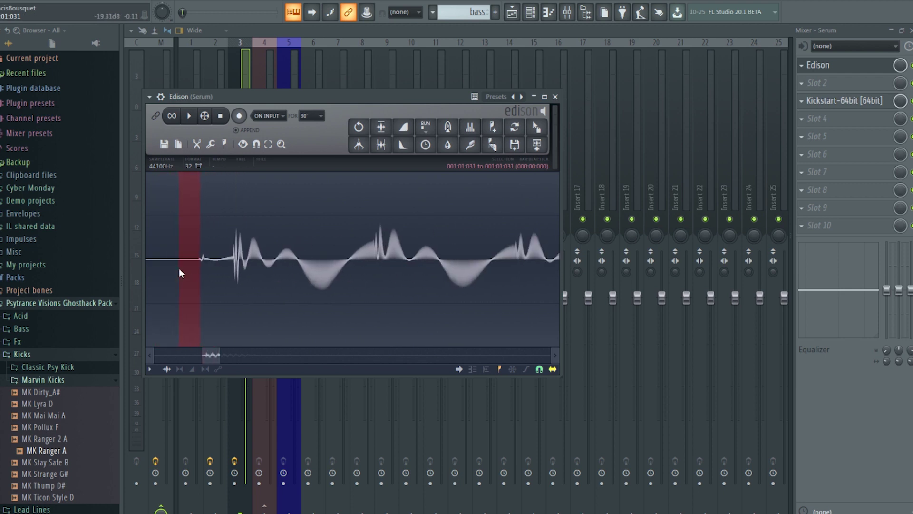
scroll(196, 263, "up", 6)
scroll(205, 269, "up", 3)
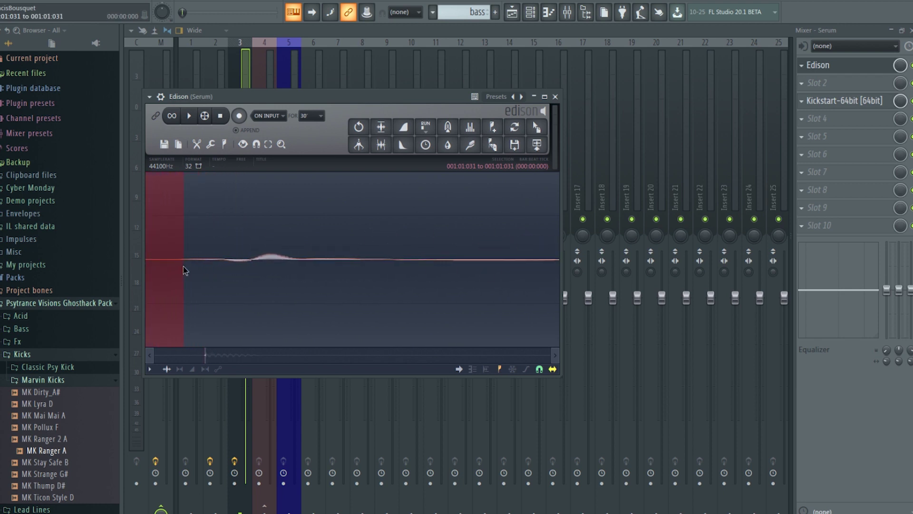
left_click_drag(183, 266, 222, 264)
scroll(222, 269, "up", 3)
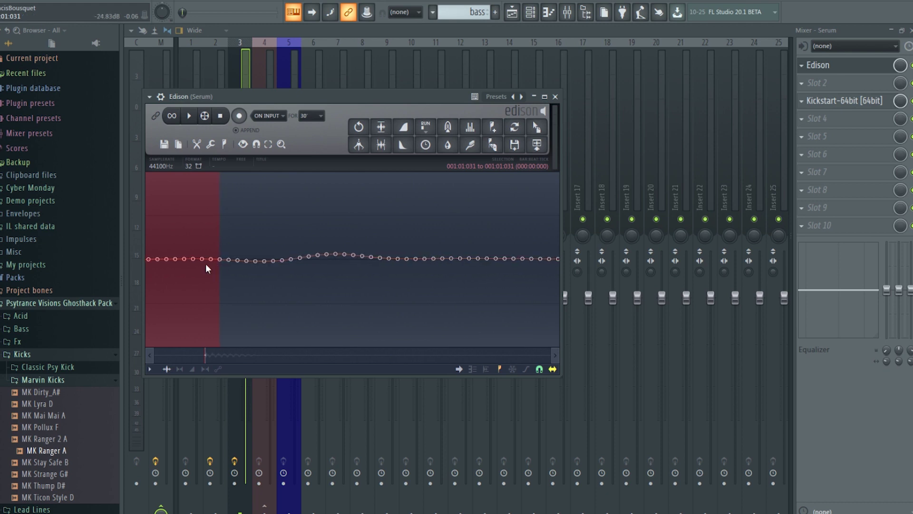
scroll(192, 272, "down", 8)
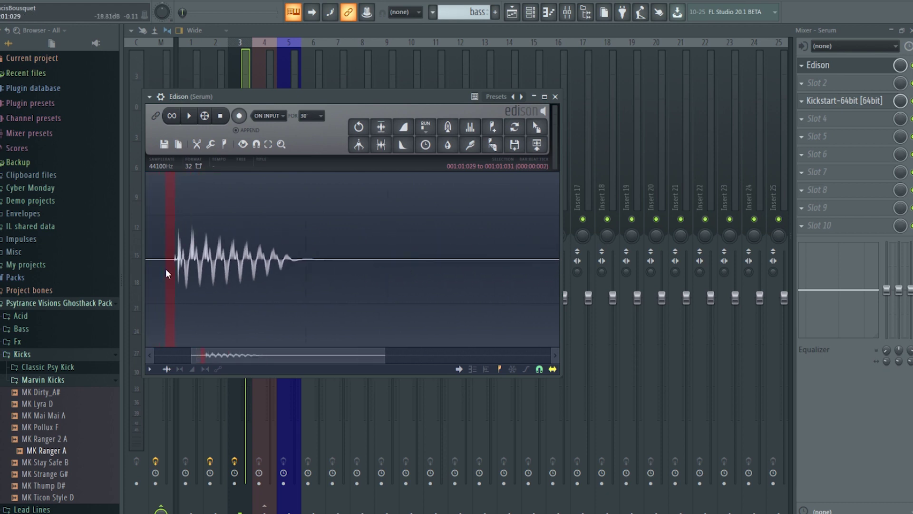
left_click_drag(166, 272, 95, 266)
key("Delete")
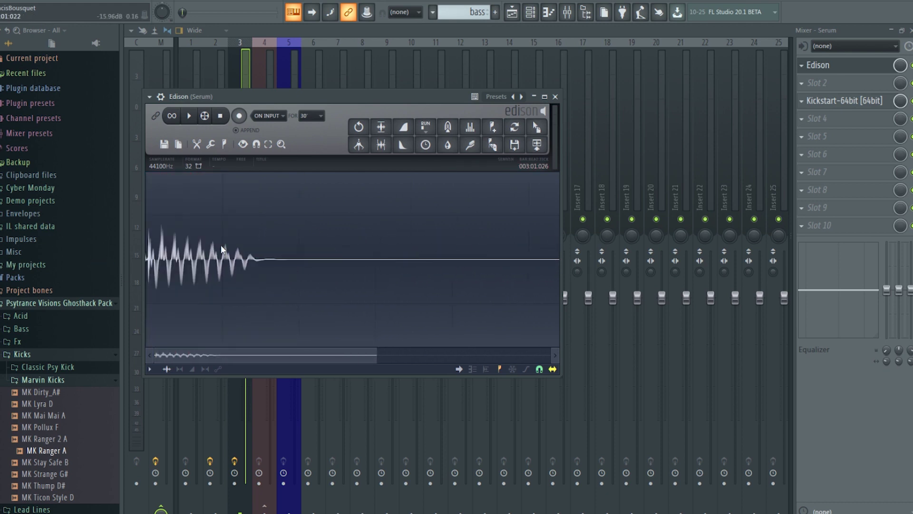
Normalize the trimmed bass note in Edison and audition it.
key("ctrl+n")
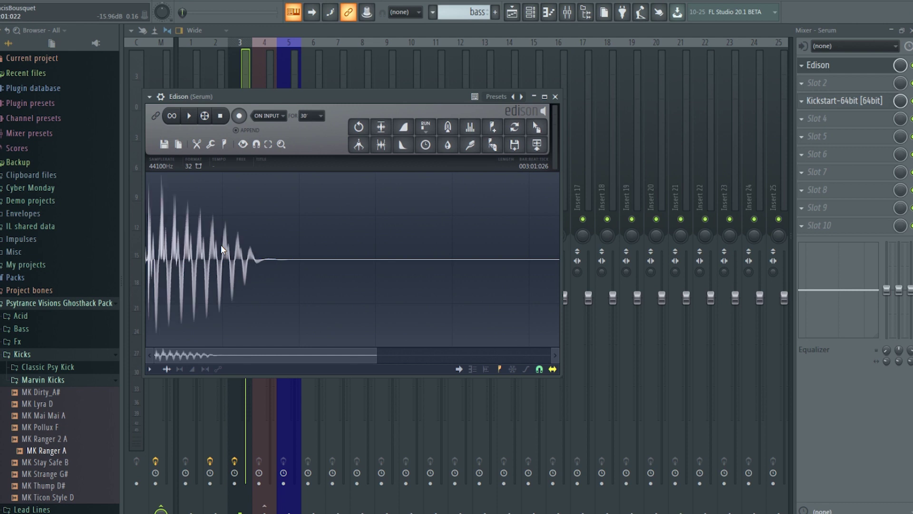
key("space")
Save the sample as a wave file named Bass in the Virus Rec folder.
left_click(165, 143)
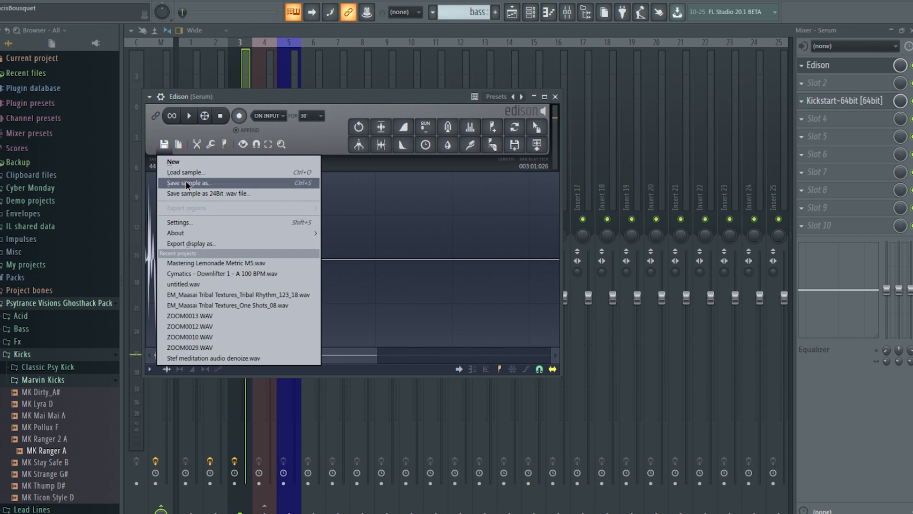
left_click(186, 181)
left_click(141, 72)
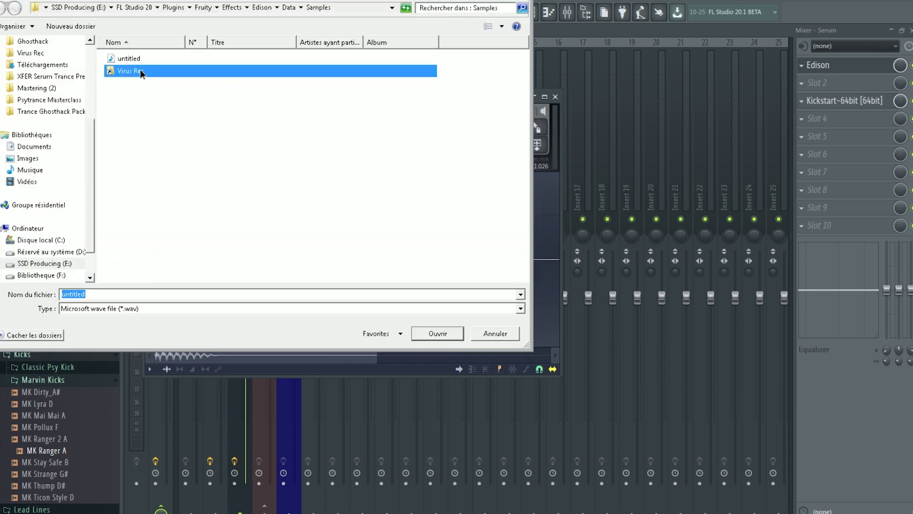
double_click(135, 71)
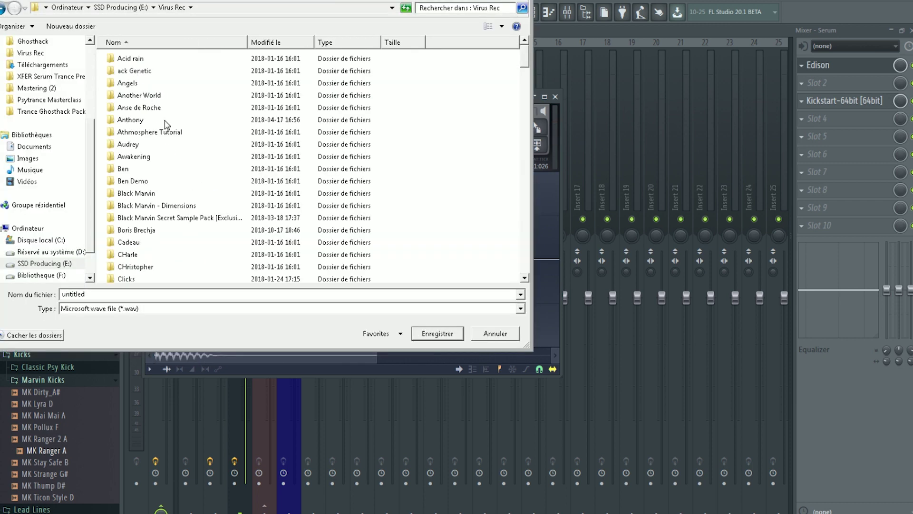
scroll(165, 124, "down", 10)
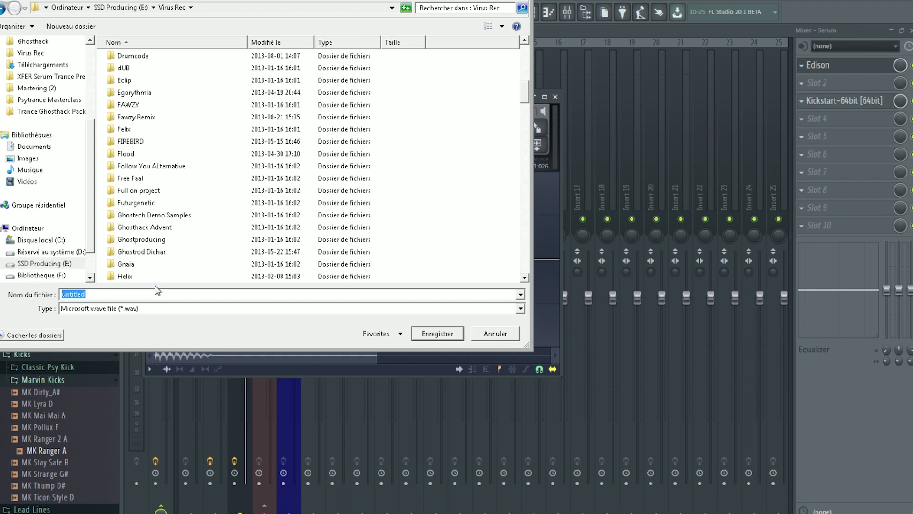
type("Bass")
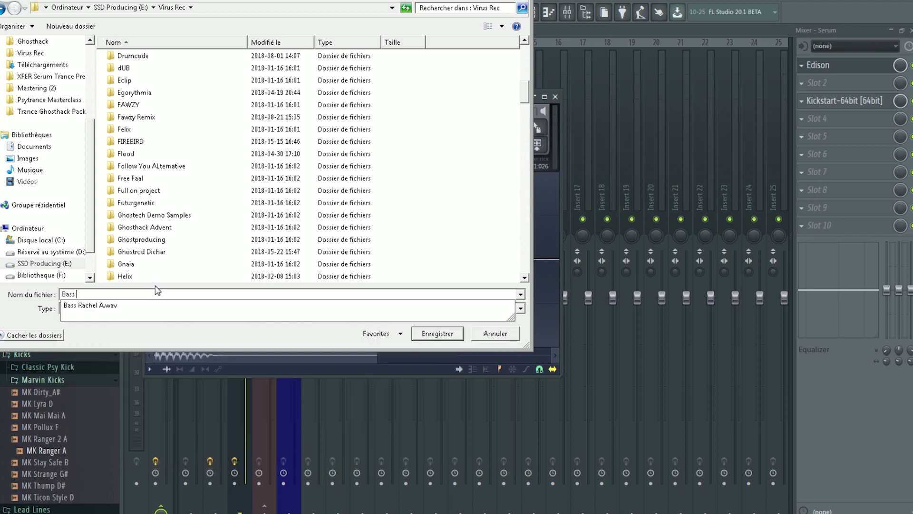
key("Return")
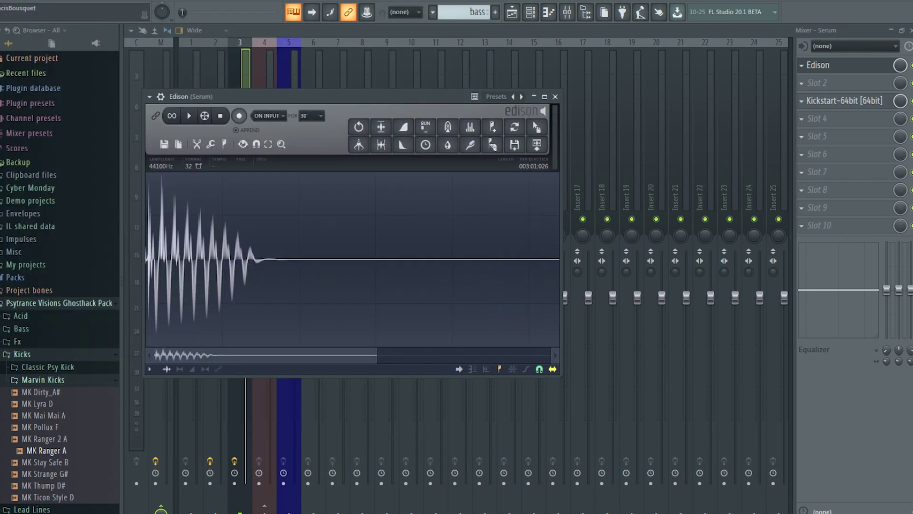
Open the Virus Rec folder on the SSD Producing (E:) drive and find the saved Bass wave file.
left_click(7, 512)
left_click(167, 366)
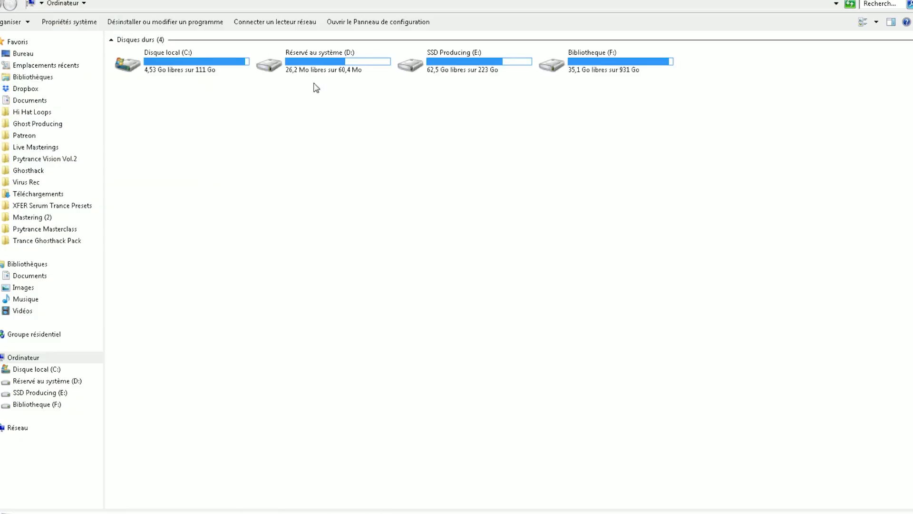
double_click(509, 56)
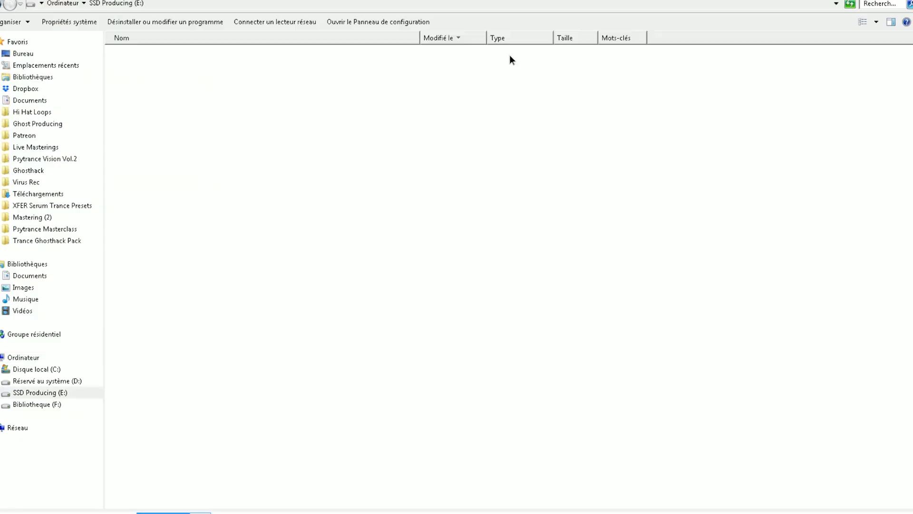
double_click(148, 71)
scroll(198, 163, "down", 5)
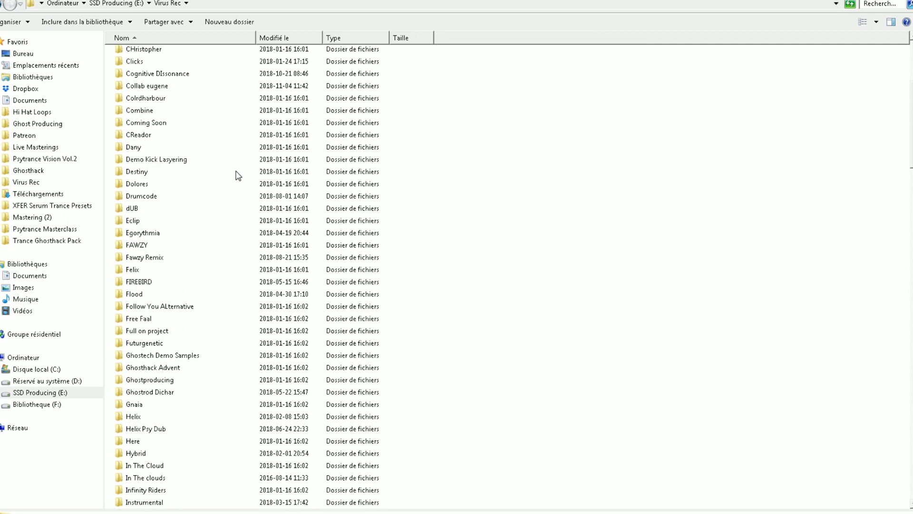
scroll(238, 176, "down", 5)
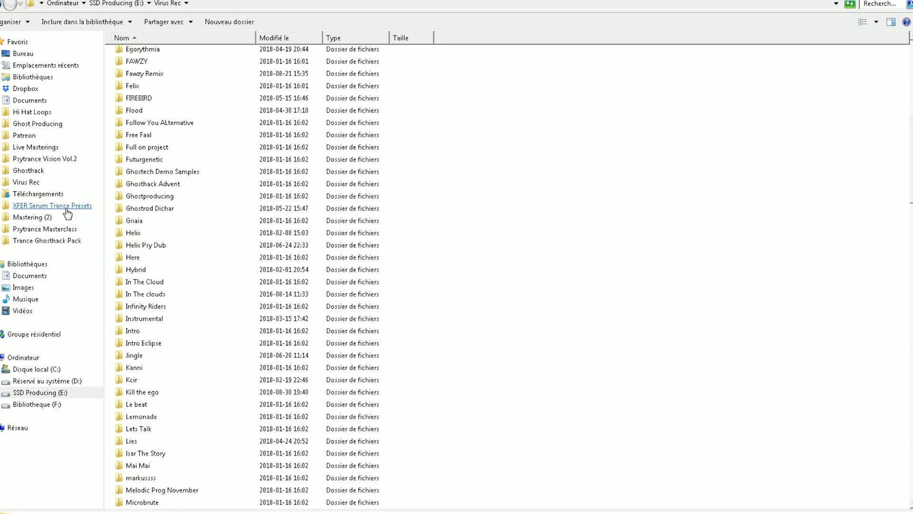
scroll(186, 310, "down", 20)
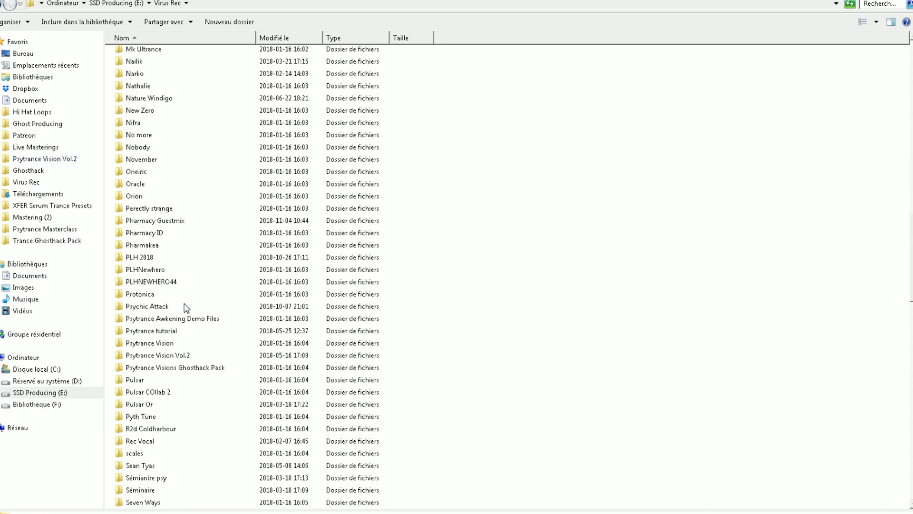
scroll(157, 195, "up", 2)
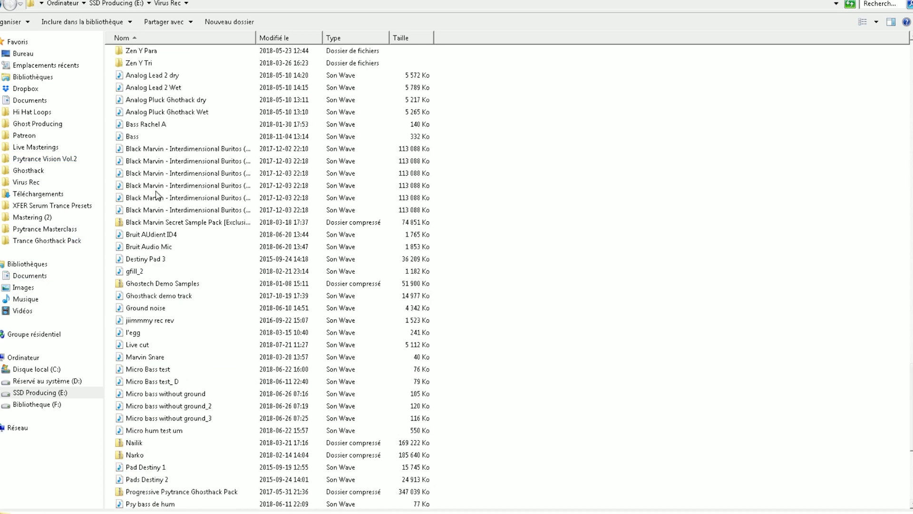
Place the Bass wave file as an audio clip at the start of Track 3 in the playlist.
left_click(137, 143)
scroll(379, 505, "down", 1)
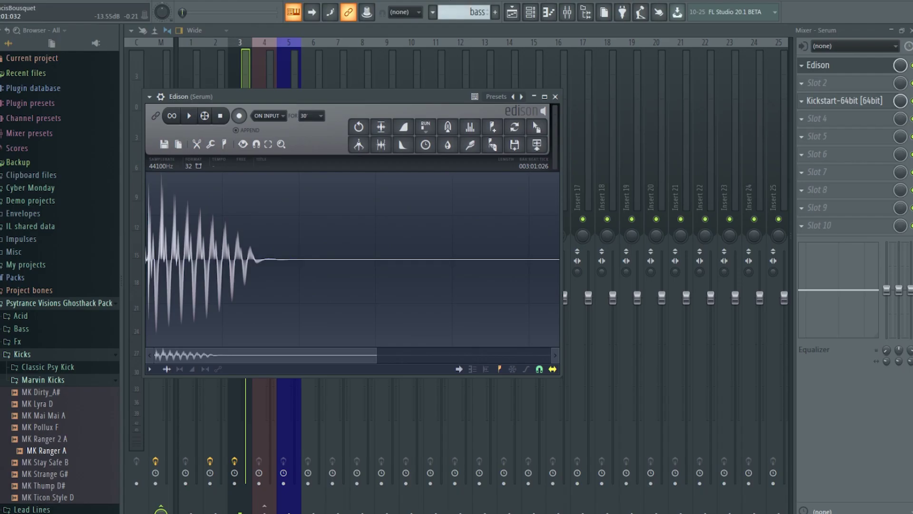
left_click_drag(378, 399, 285, 137)
Delete all bass pattern clips from Track 1 and move the Bass audio clip there, one step after the start.
scroll(287, 62, "up", 3)
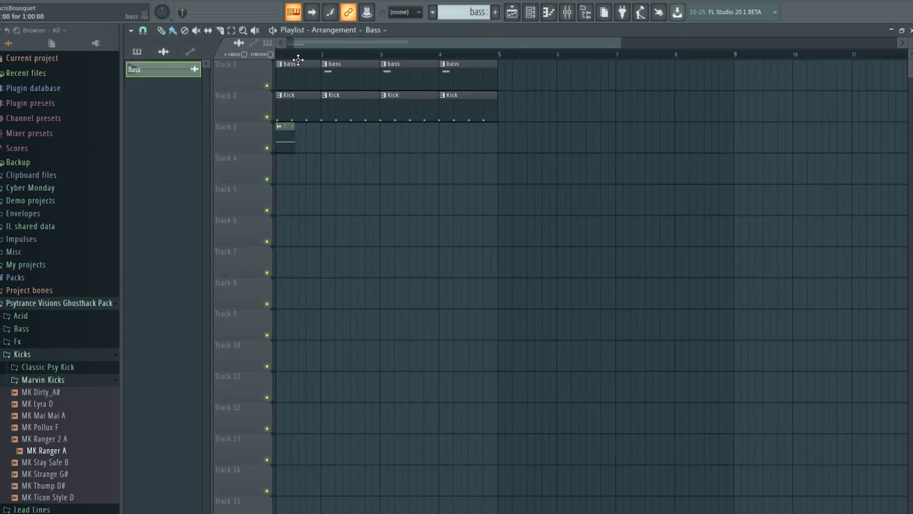
right_click(490, 70)
right_click(312, 72)
scroll(300, 64, "up", 4)
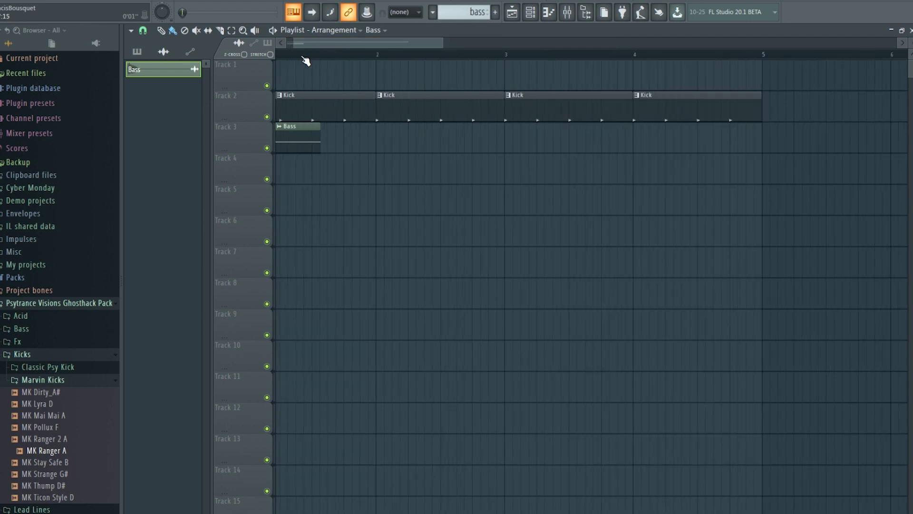
left_click_drag(305, 128, 316, 65)
key("space")
key("space")
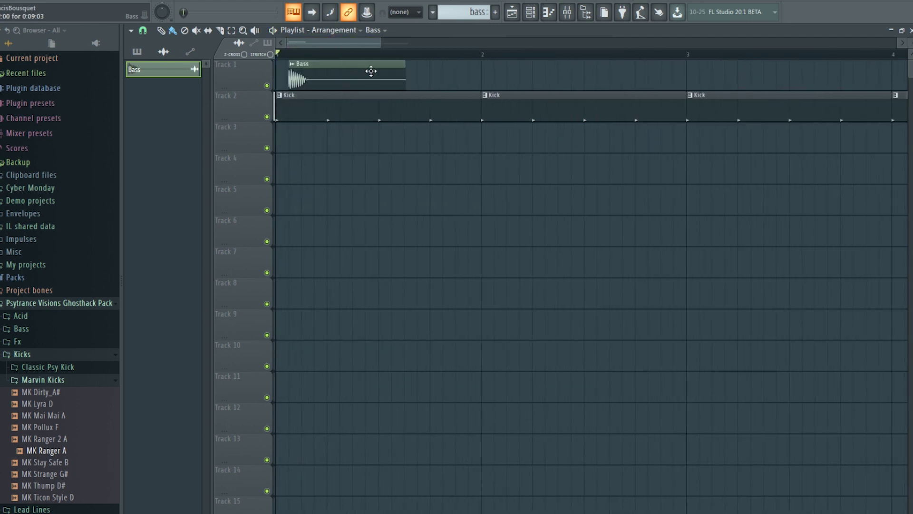
Trim the end of the Bass audio clip on Track 1 so that it is one step long.
left_click_drag(406, 79, 305, 93)
scroll(304, 63, "up", 6)
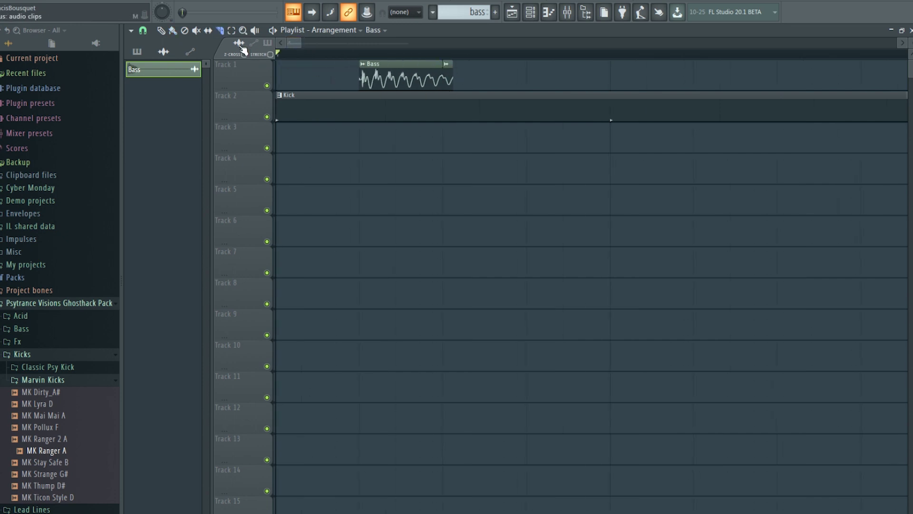
left_click_drag(453, 78, 451, 76)
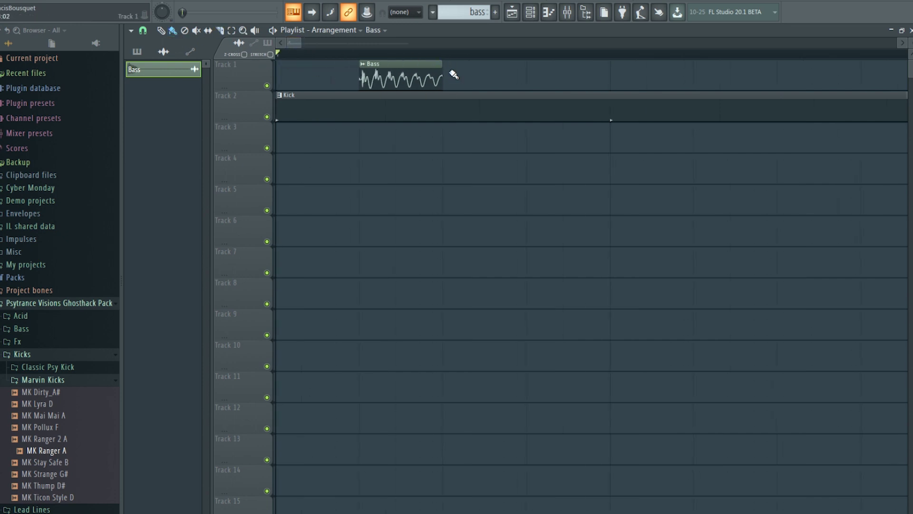
Slightly lower the channel volume of the Bass audio clip and return to the clip in the playlist.
double_click(419, 70)
left_click_drag(460, 201, 460, 204)
left_click(416, 83)
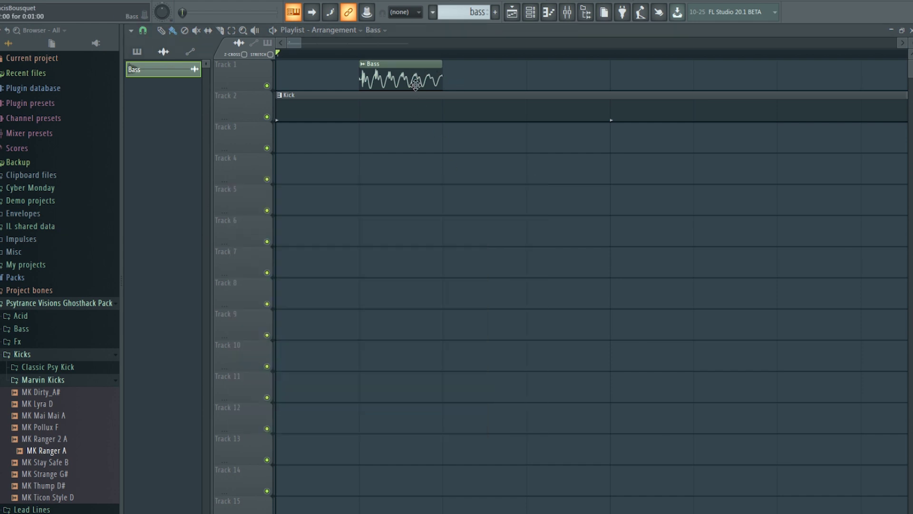
Add two more Bass clips directly after the first on Track 1 and play the first beat as a loop.
left_click(449, 76)
left_click(534, 76)
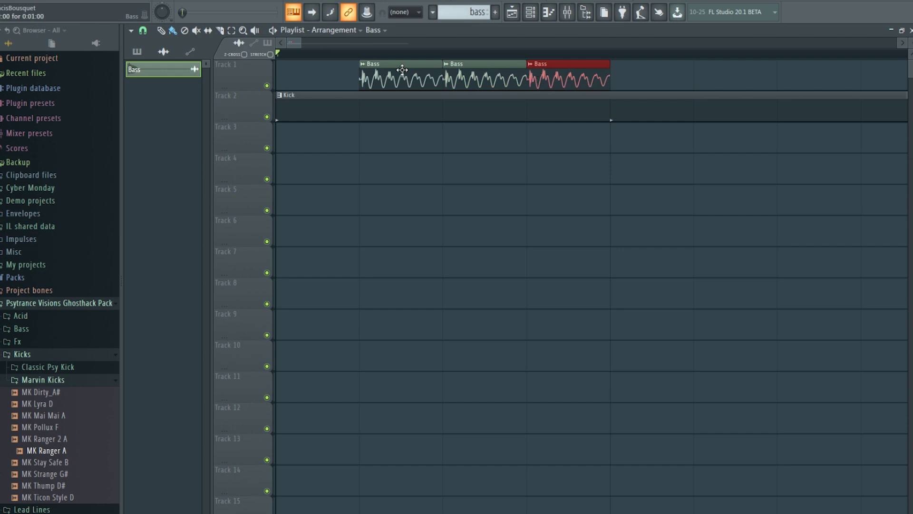
scroll(550, 61, "down", 1)
left_click_drag(529, 54, 248, 58)
key("space")
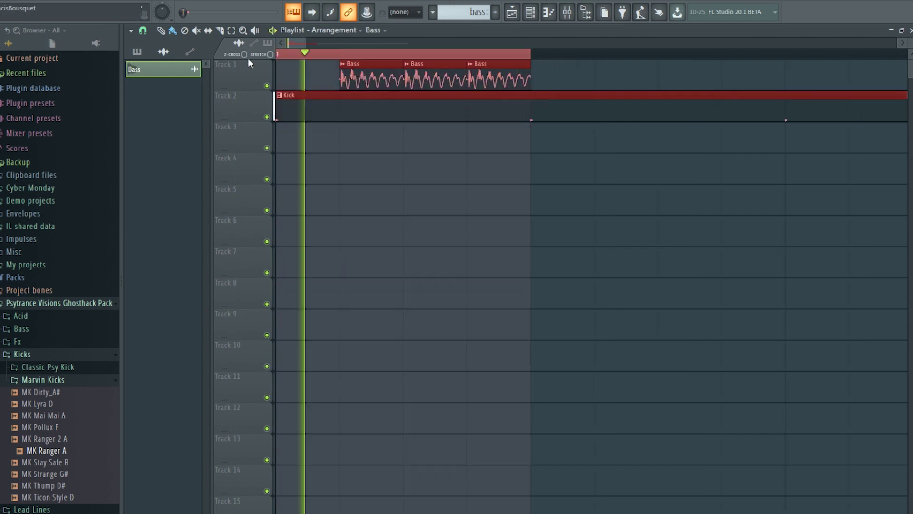
key("space")
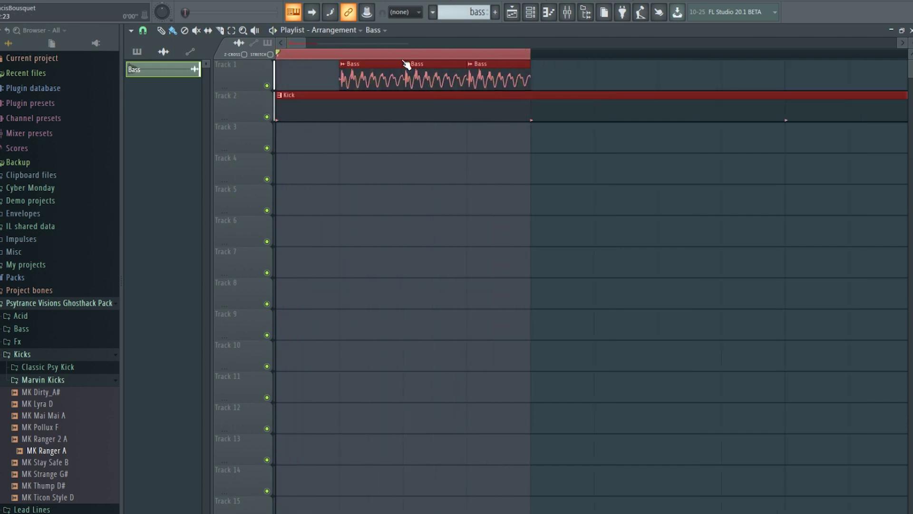
Route the Bass audio clip's channel to mixer insert 6.
double_click(393, 70)
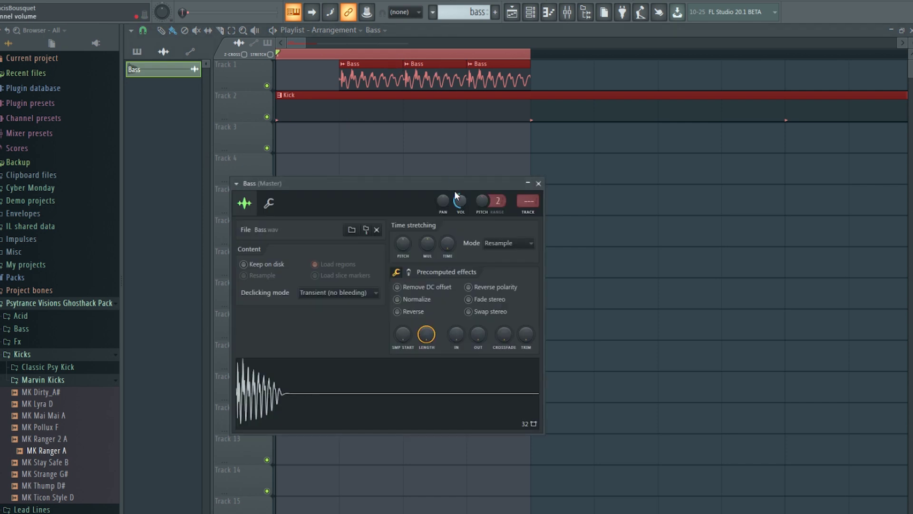
left_click(567, 12)
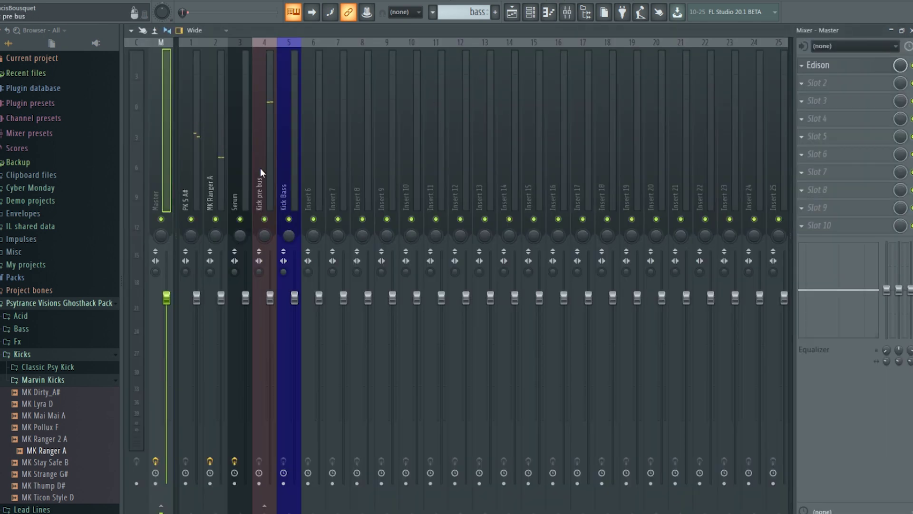
right_click(311, 148)
mouse_move(421, 127)
left_click(483, 129)
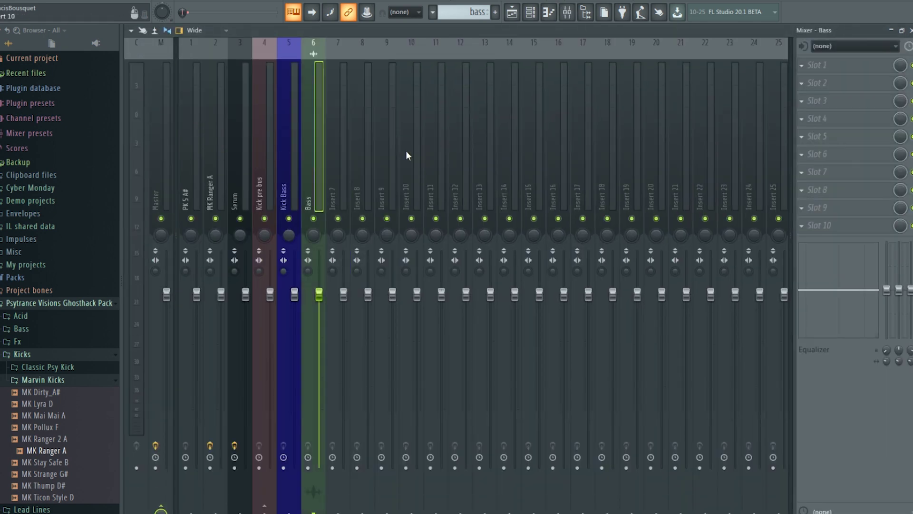
Move the Serum mixer track seven places along so that it becomes track 10.
left_click(245, 167)
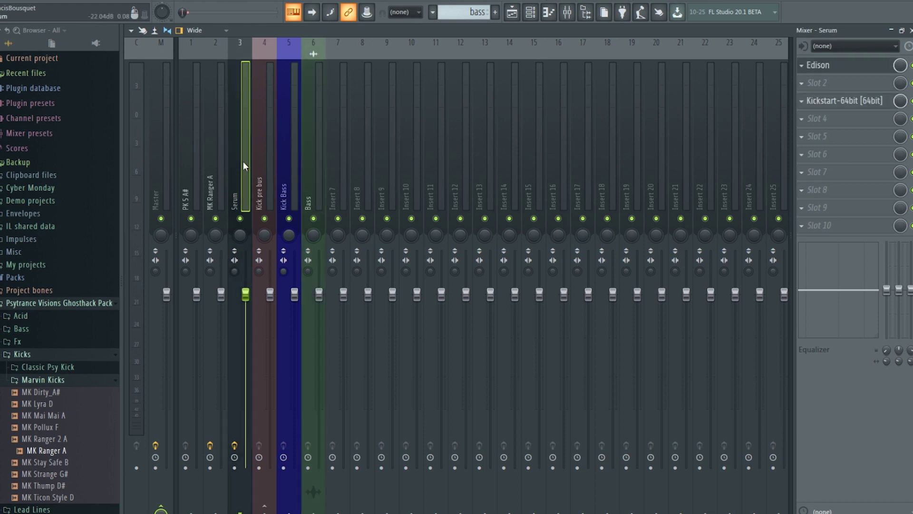
key("alt+Right")
key("alt+Right")
key("alt+Right")
key("alt+Right")
key("alt+Right")
key("alt+Right")
key("alt+Right")
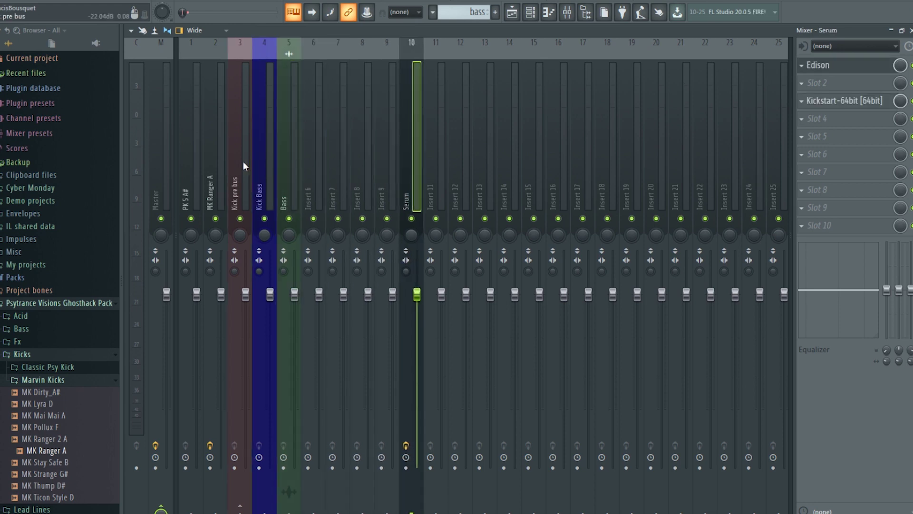
Play the loop and check the level of the Bass mixer track.
key("space")
left_click(294, 192)
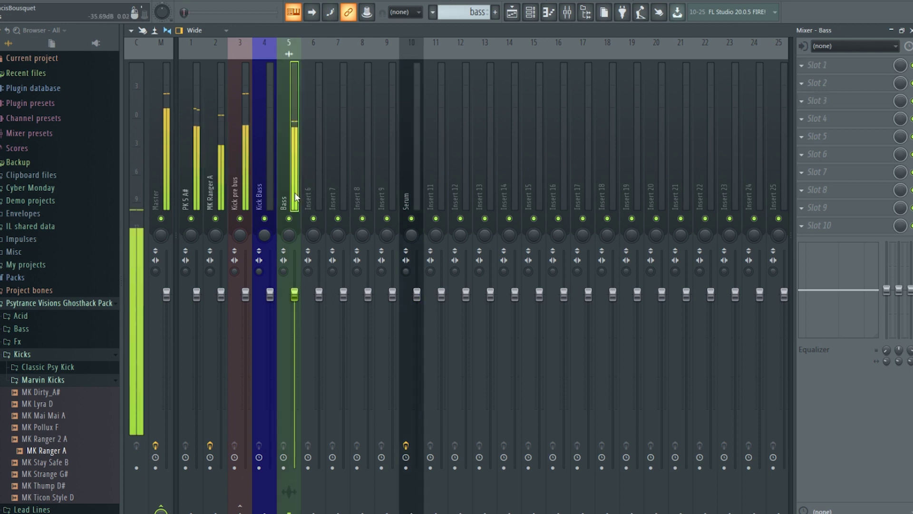
key("space")
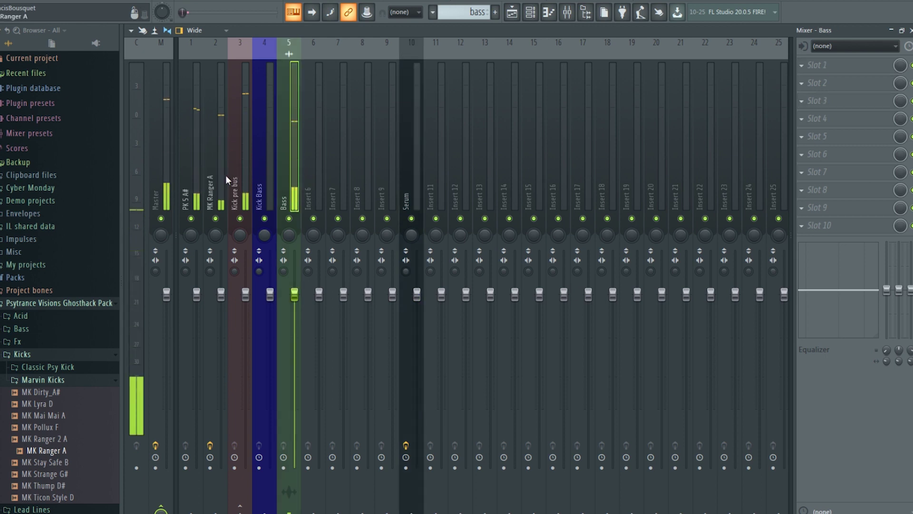
Give the PK 5 A#, MK Ranger A and Kick pre bus mixer tracks the same dark red colour.
left_click_drag(191, 167, 233, 153)
right_click(248, 42)
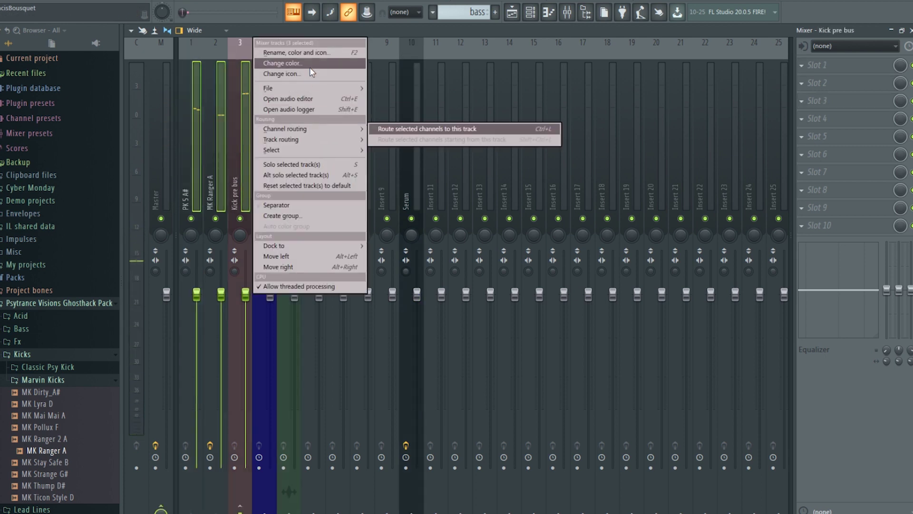
left_click(310, 65)
left_click(315, 150)
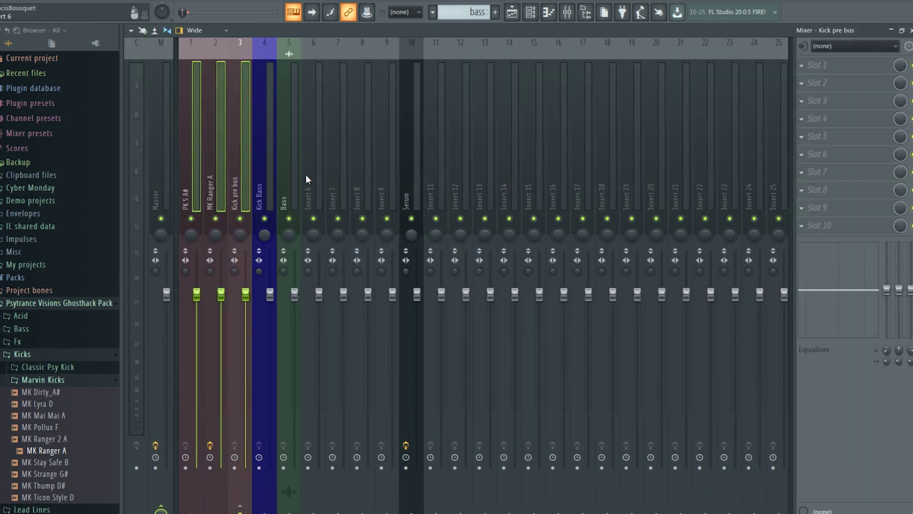
Replay the loop with the Bass mixer track selected and return to the playlist.
key("space")
left_click(298, 166)
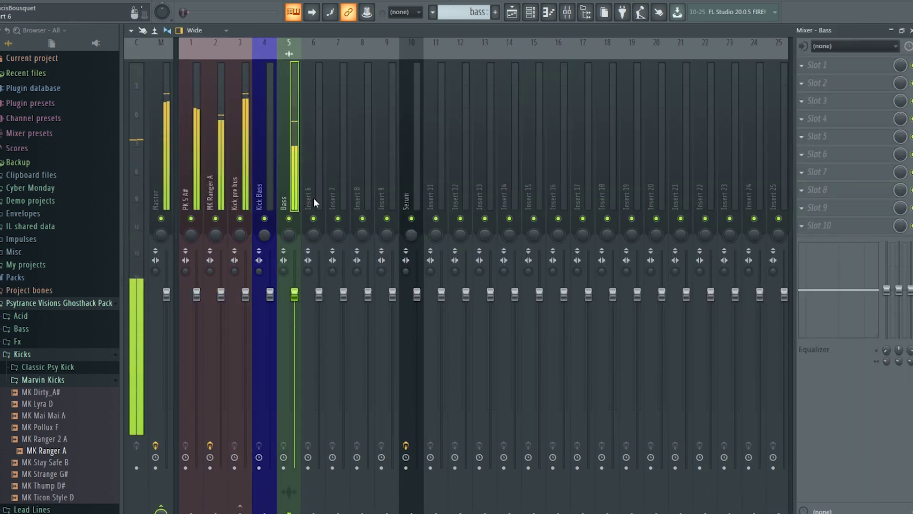
left_click(531, 13)
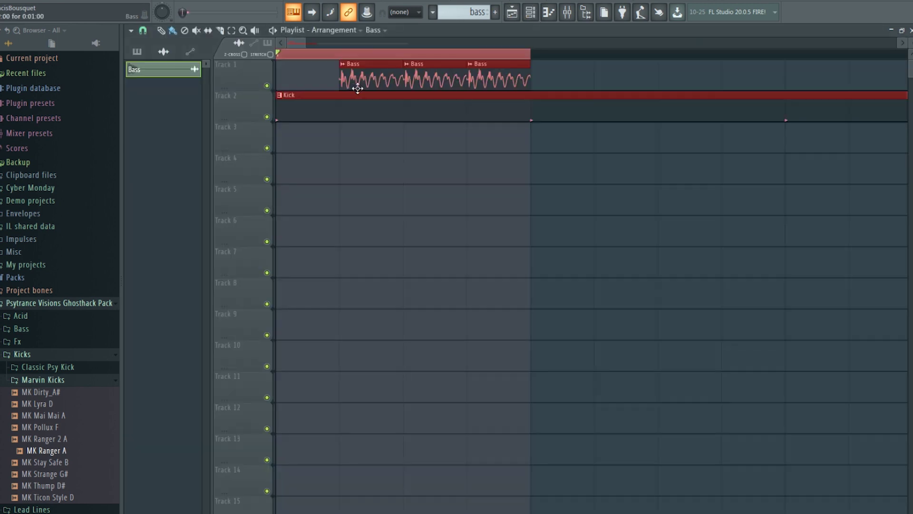
Make the first Bass clip on Track 1 unique so it has its own channel.
left_click(372, 75)
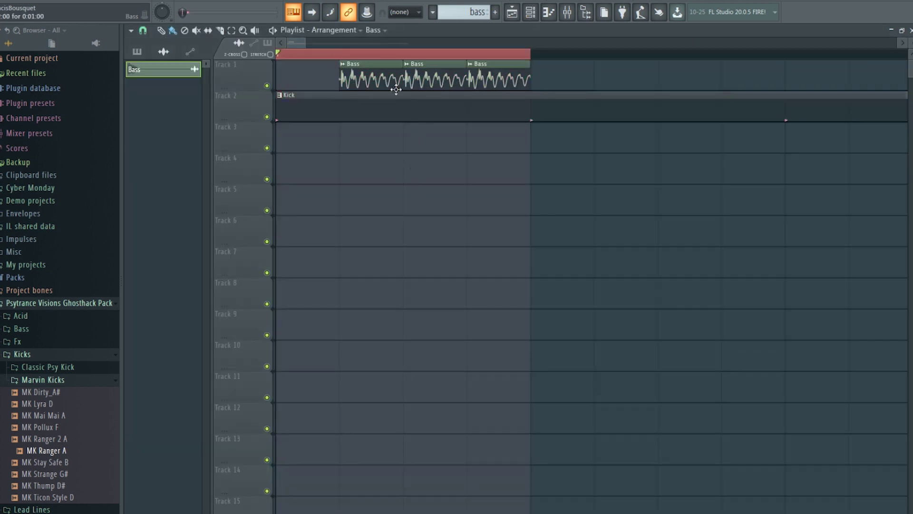
double_click(361, 74)
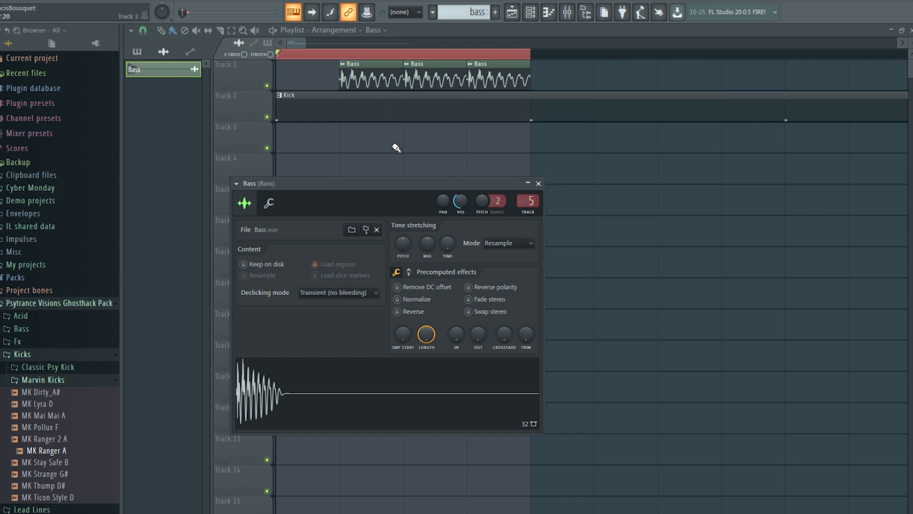
left_click(342, 63)
left_click(376, 146)
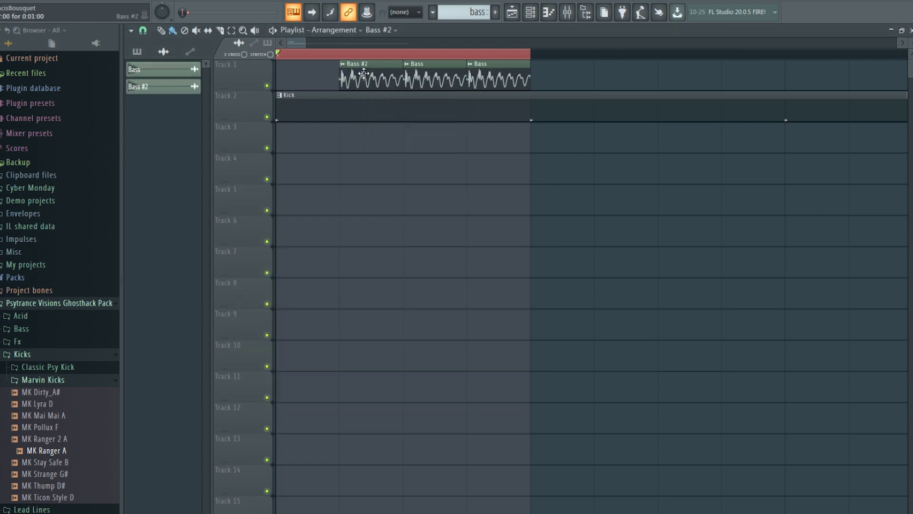
Change the colour of the Bass #2 clip to orange.
double_click(364, 73)
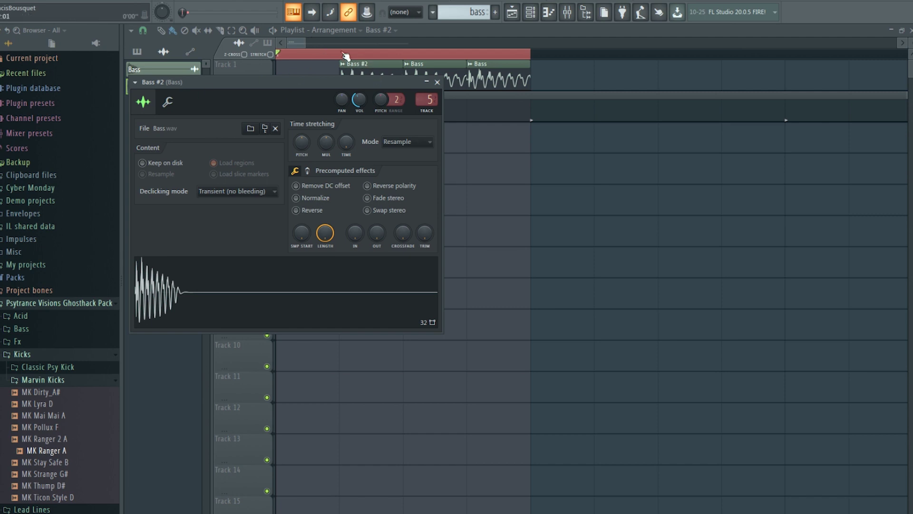
left_click(309, 42)
left_click(344, 65)
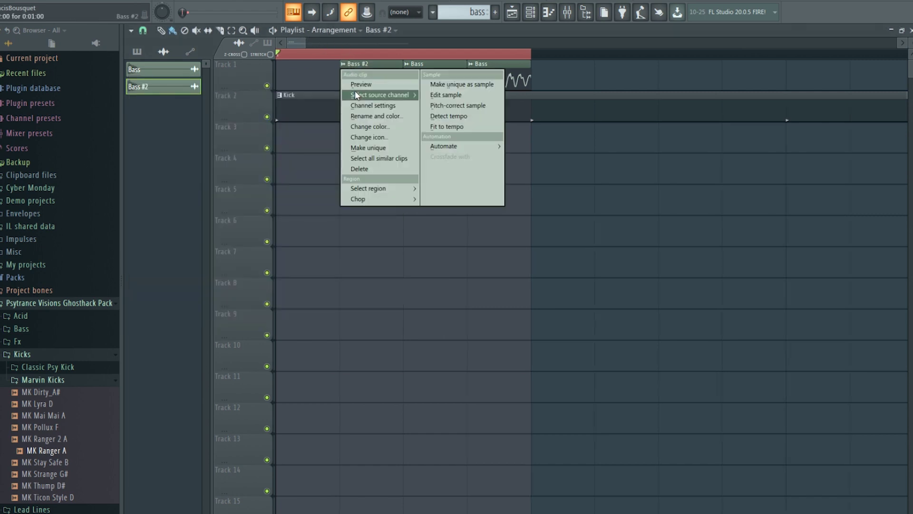
left_click(372, 130)
left_click(385, 170)
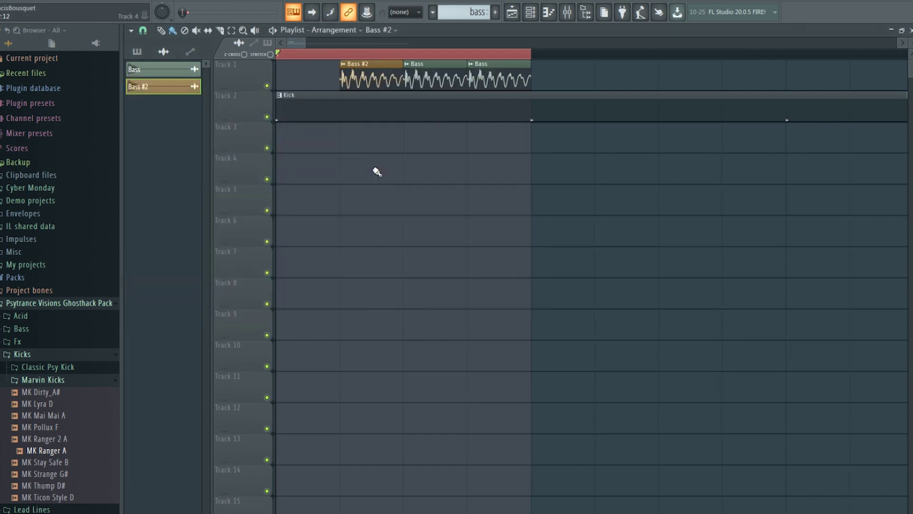
Lower the channel volume of the Bass #2 clip while auditioning the kick and bass loop.
double_click(370, 71)
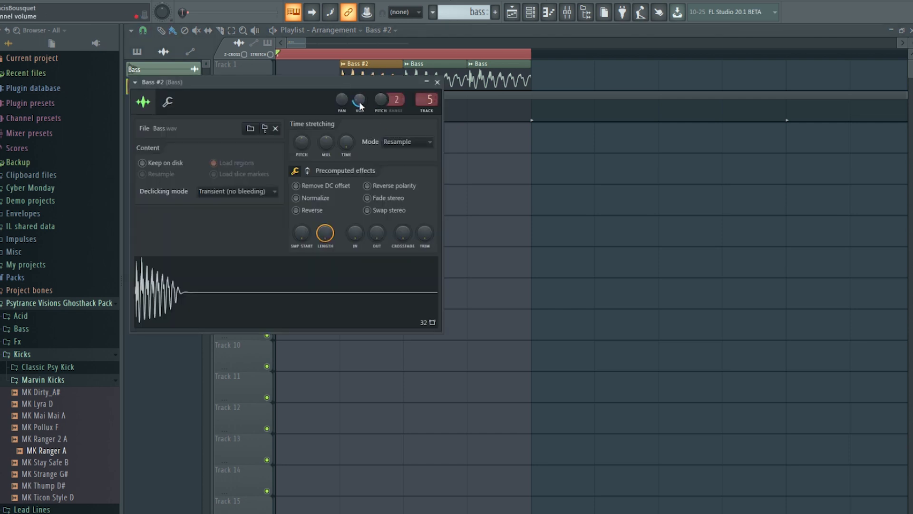
key("space")
left_click_drag(360, 99, 361, 97)
key("space")
key("space")
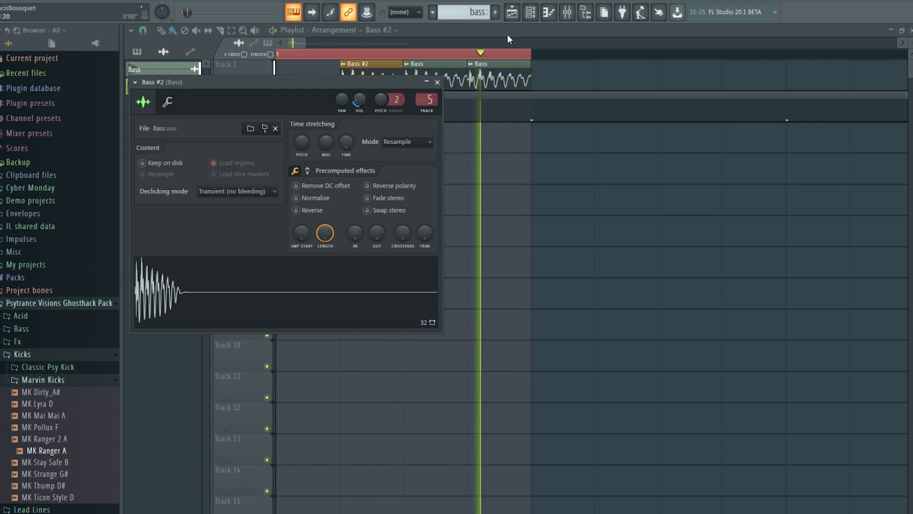
Audition the kick and bass loop in the mixer while toggling solo on the Bass track.
left_click(573, 21)
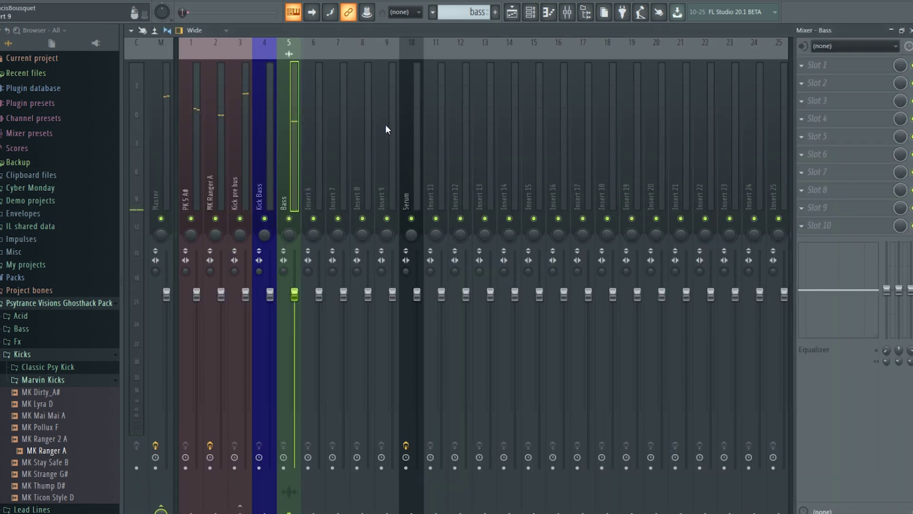
right_click(295, 123)
left_click(296, 121)
key("space")
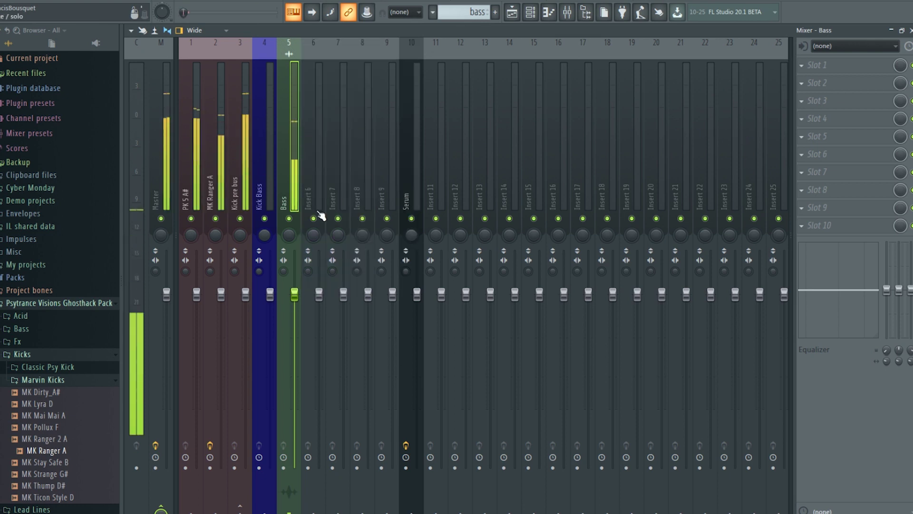
right_click(293, 218)
right_click(292, 218)
key("space")
Load OTT on the Bass mixer track, set Depth to 49 %, Time to 397 % and Dnwd to 41 %, and audition the loop.
left_click(854, 67)
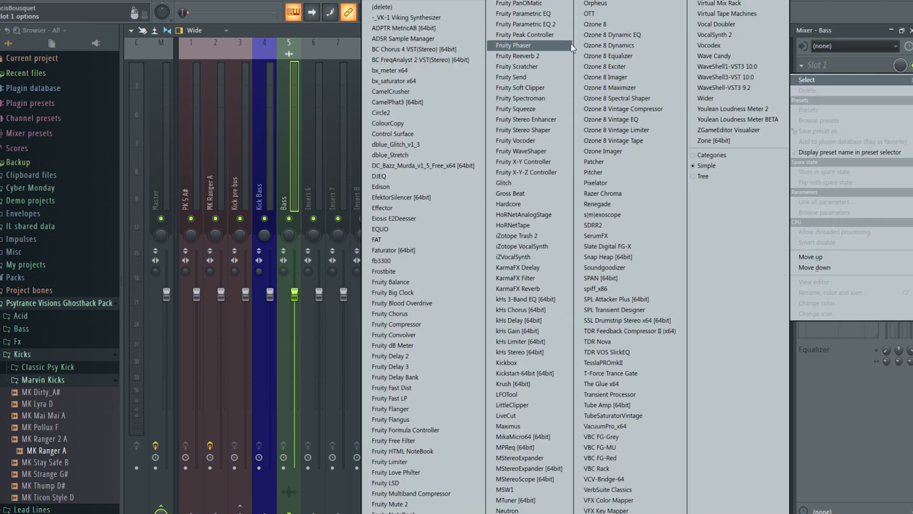
left_click(593, 13)
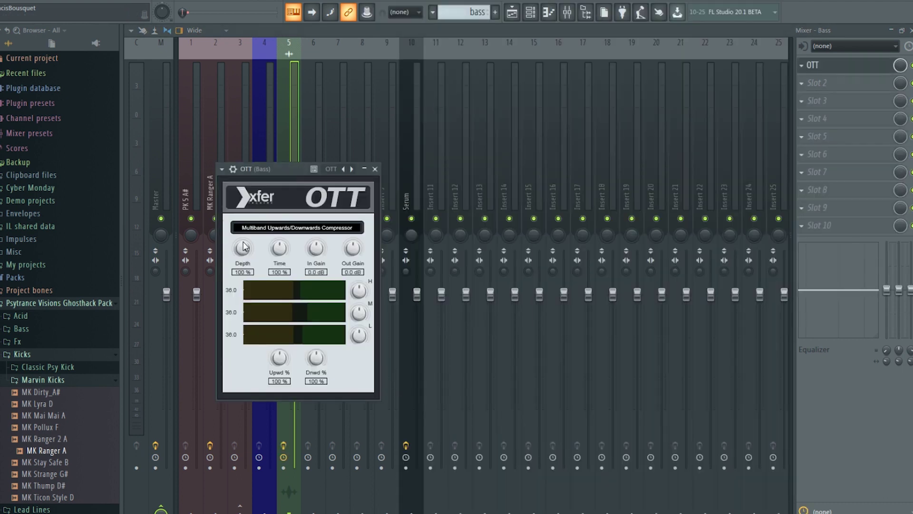
left_click_drag(244, 247, 237, 294)
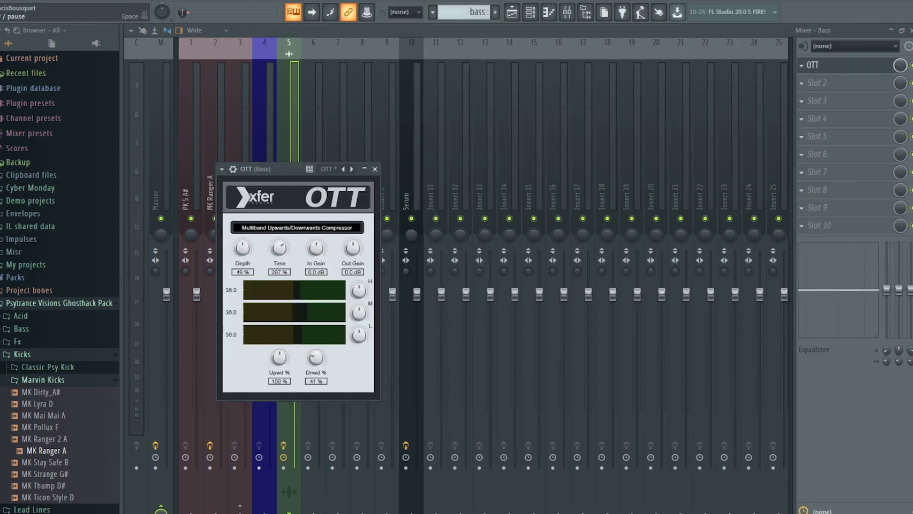
key("space")
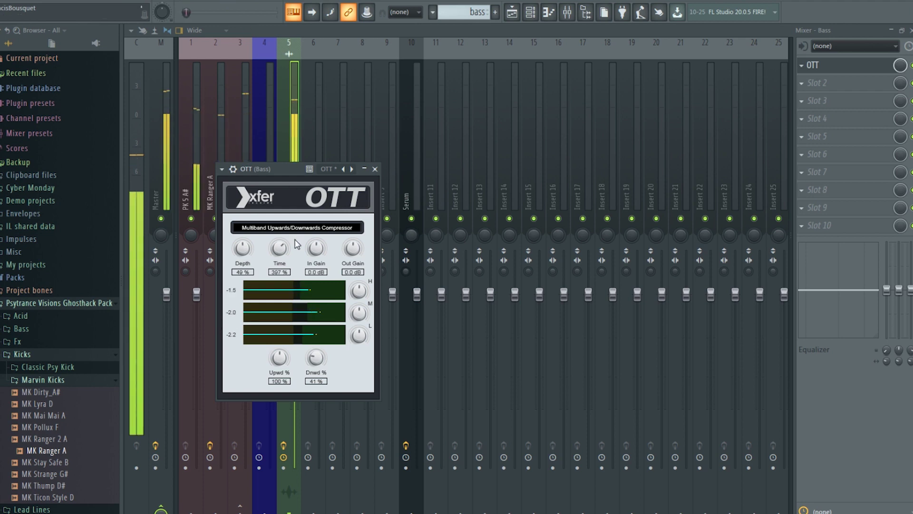
key("space")
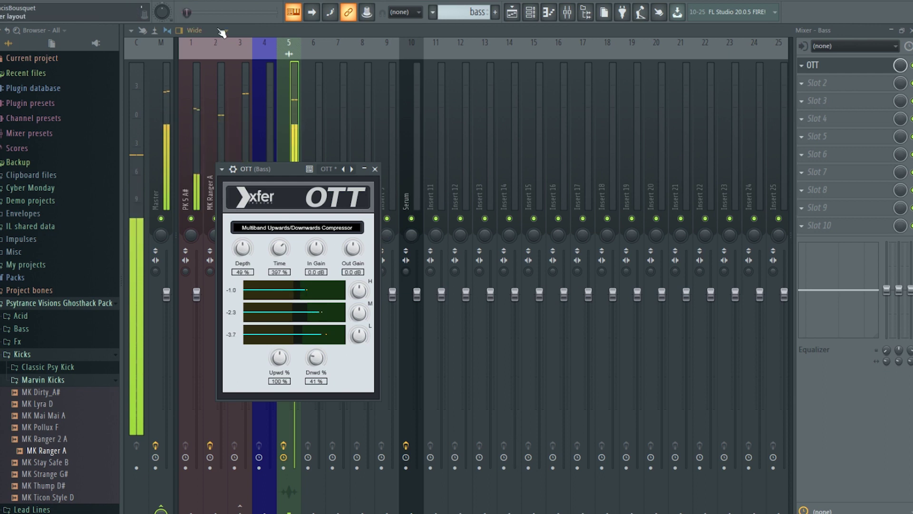
left_click(200, 0)
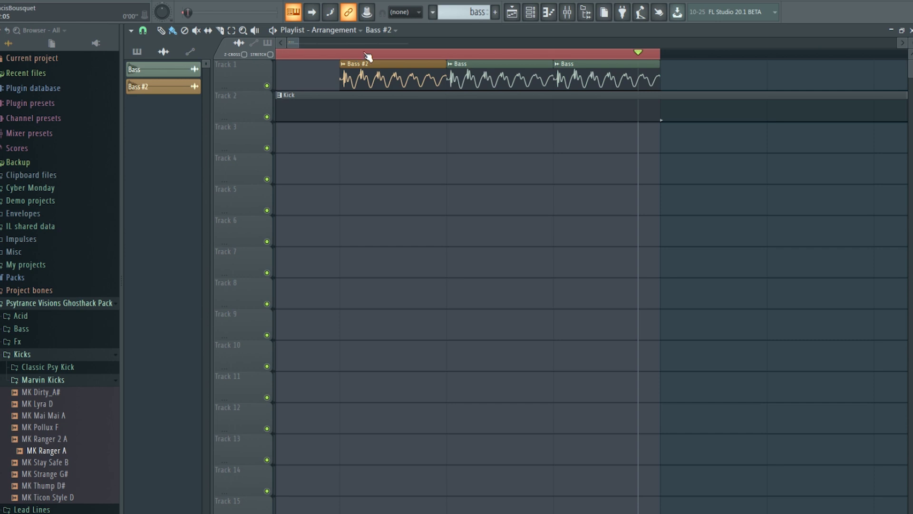
Examine the channel settings of the Bass #2 and Bass clips and their routing to the Bass mixer track.
double_click(367, 67)
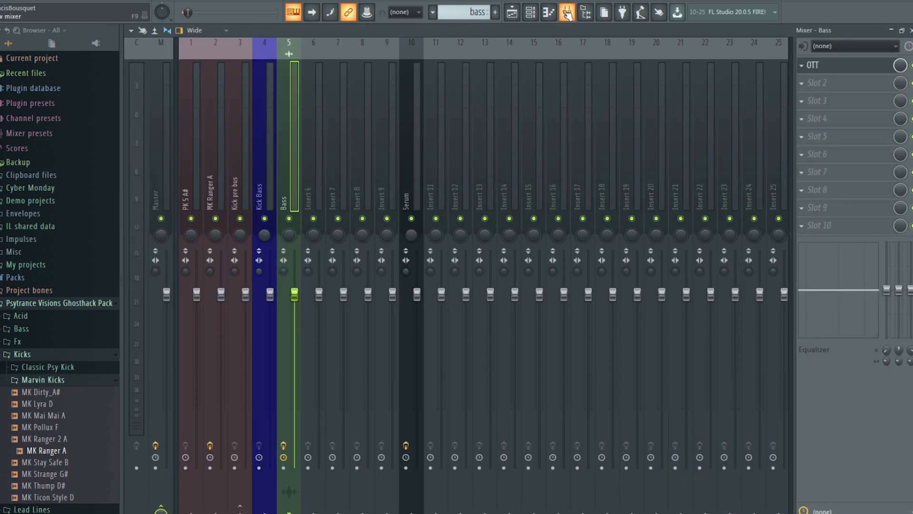
left_click(512, 12)
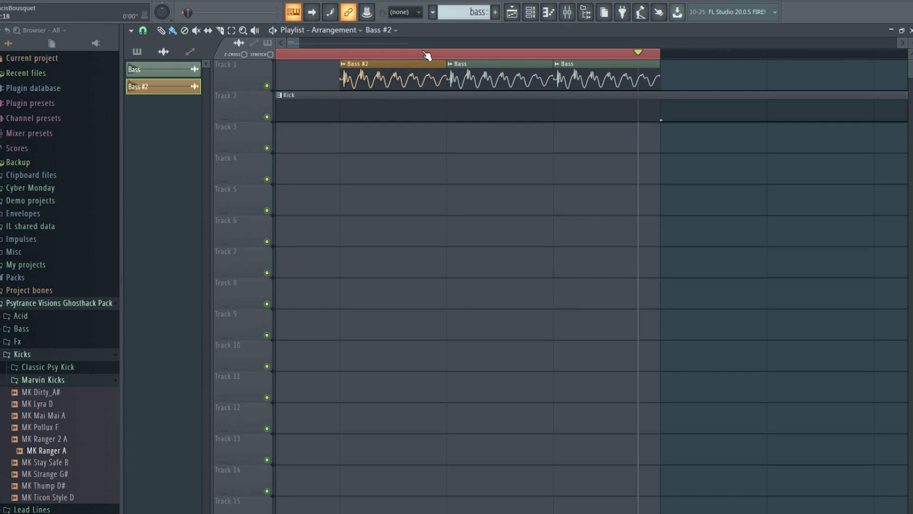
scroll(423, 52, "down", 3)
scroll(396, 57, "up", 3)
left_click_drag(294, 43, 307, 43)
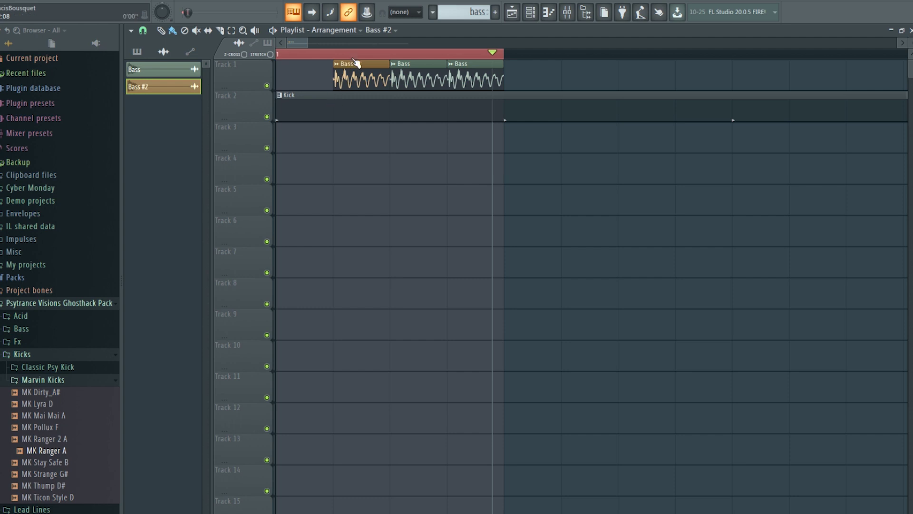
left_click(301, 55)
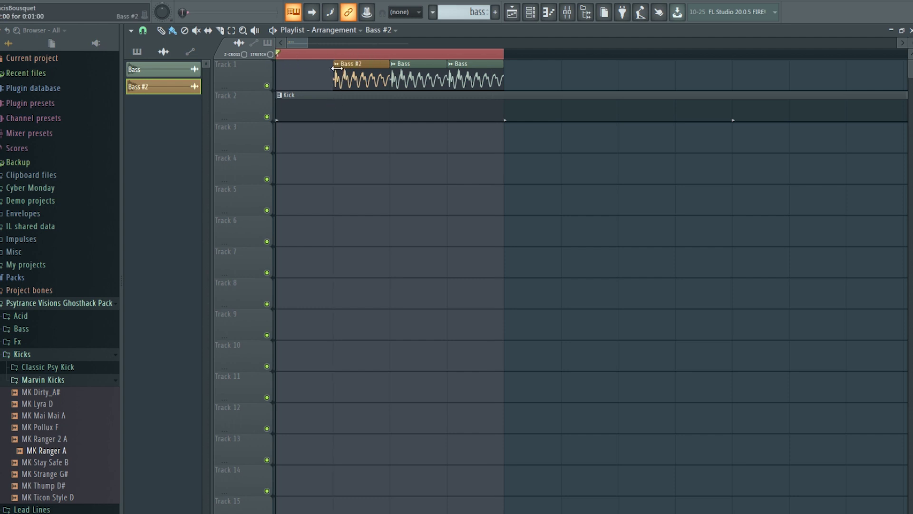
double_click(337, 68)
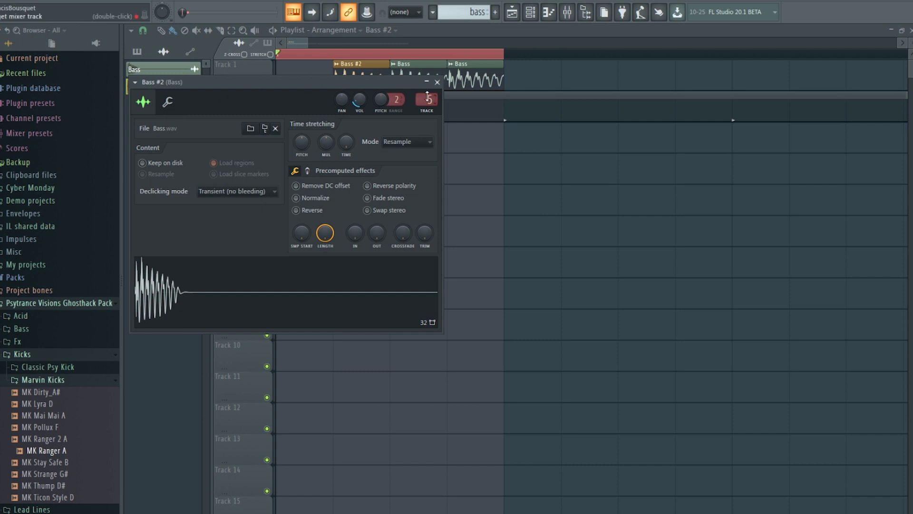
left_click(437, 82)
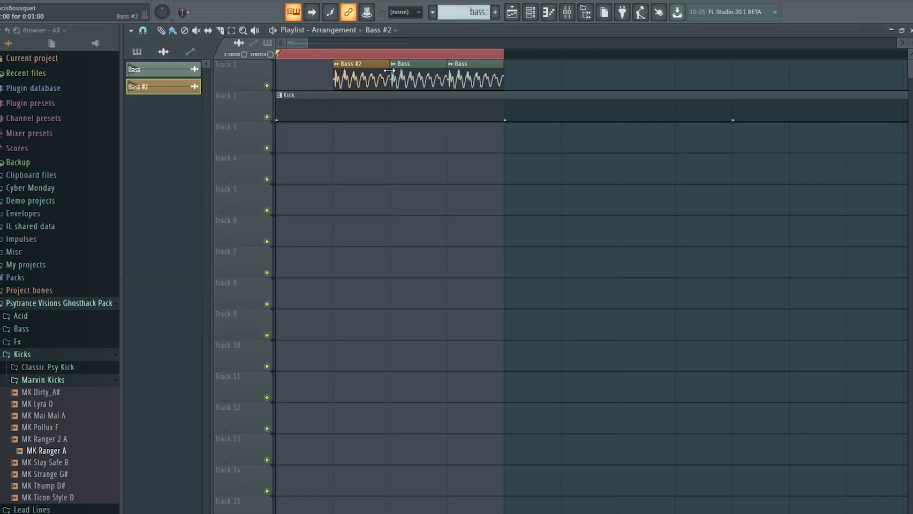
scroll(385, 56, "up", 3)
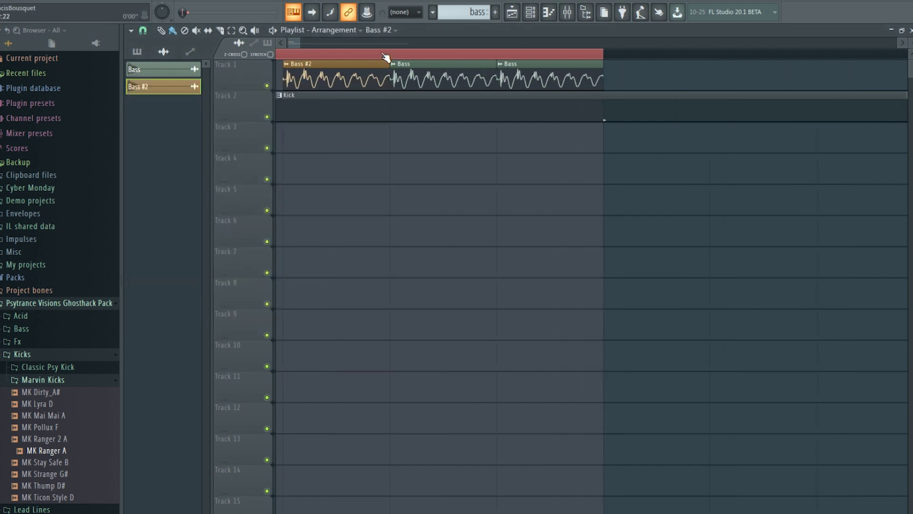
double_click(357, 72)
left_click(438, 70)
double_click(458, 73)
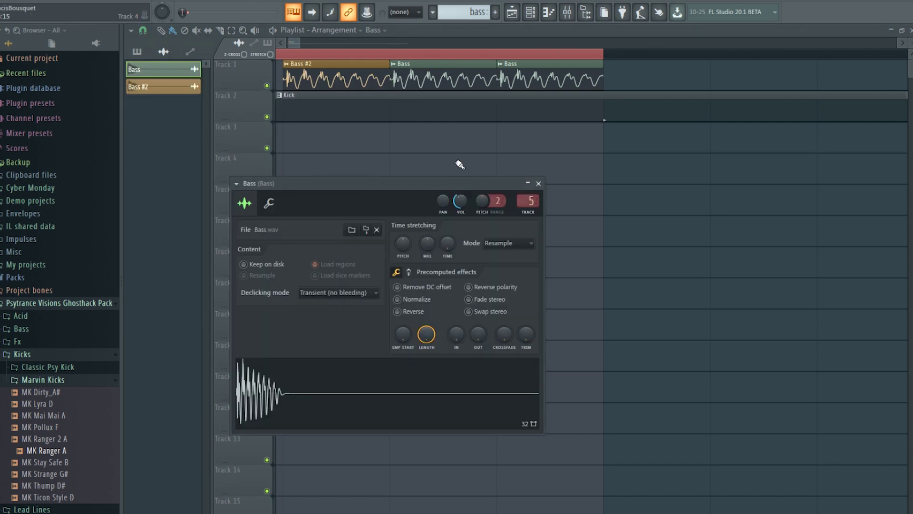
Select the time span of the middle Bass clip and create a channel volume automation clip for the Bass channel over it.
left_click(396, 53)
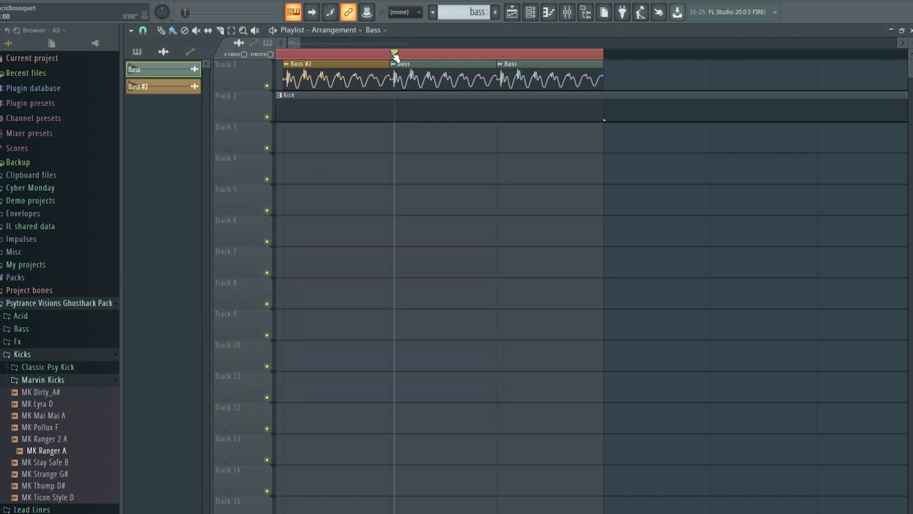
left_click_drag(396, 54, 497, 53)
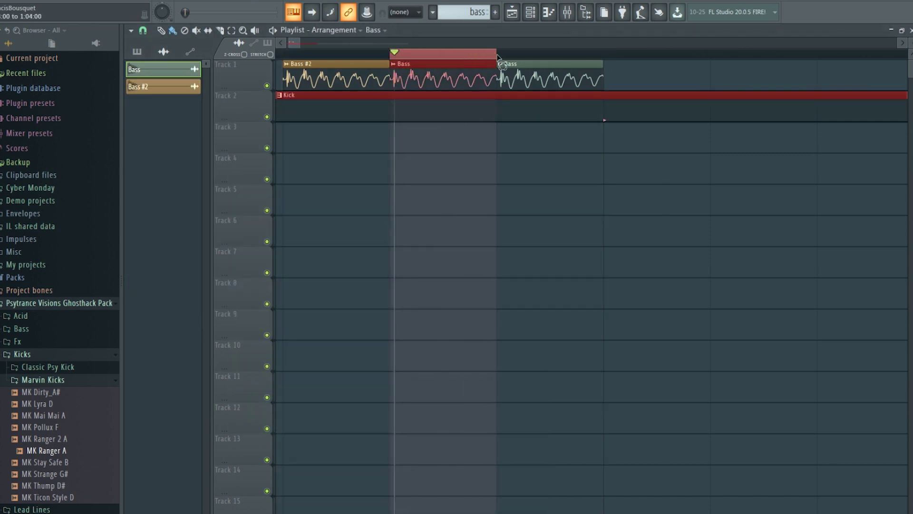
double_click(417, 69)
right_click(460, 200)
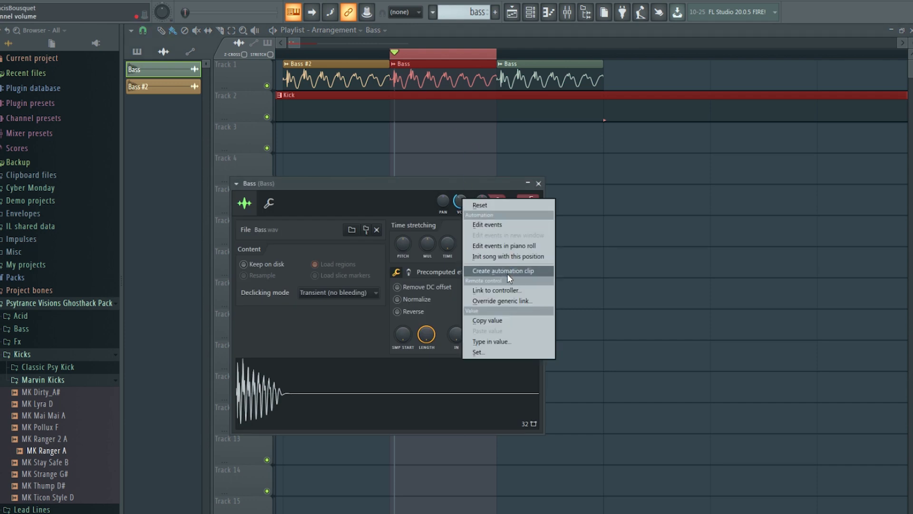
left_click(507, 272)
Shape the Bass volume automation to hold its level and curve down to silence at the clip's end, and duplicate it under the last Bass clip.
right_click(391, 143)
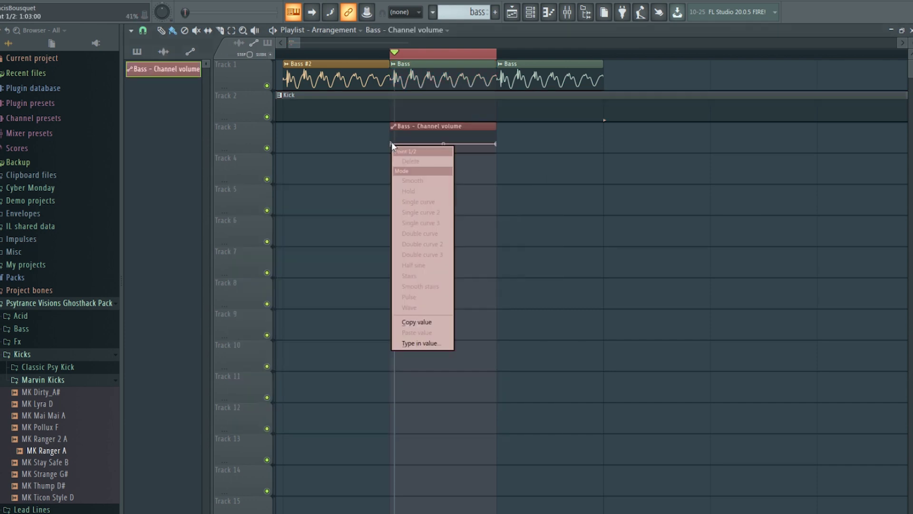
left_click(446, 320)
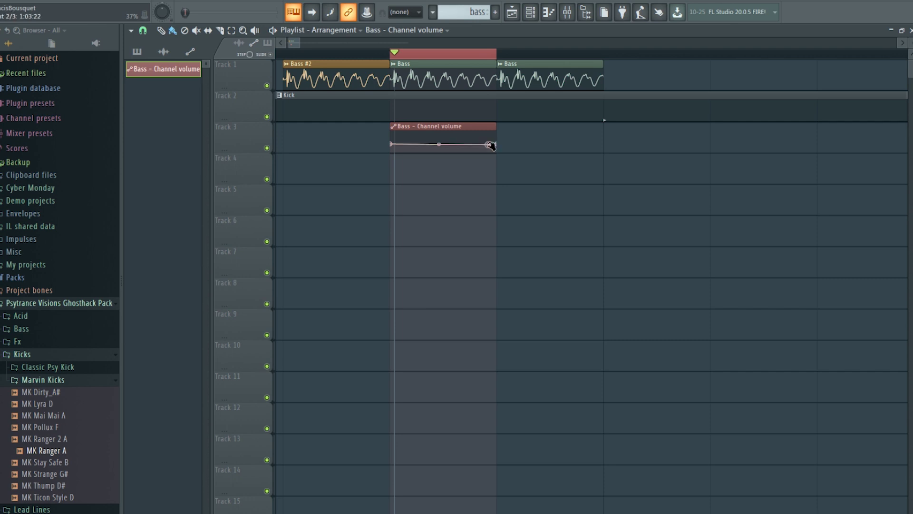
mouse_move(495, 144)
left_mouse_down()
mouse_move(497, 152)
mouse_move(497, 128)
left_mouse_up()
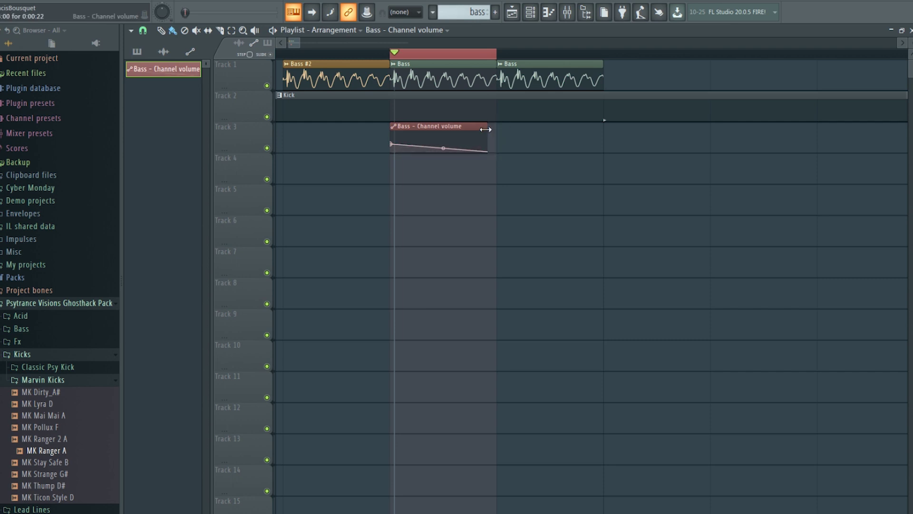
left_click_drag(444, 146, 445, 129)
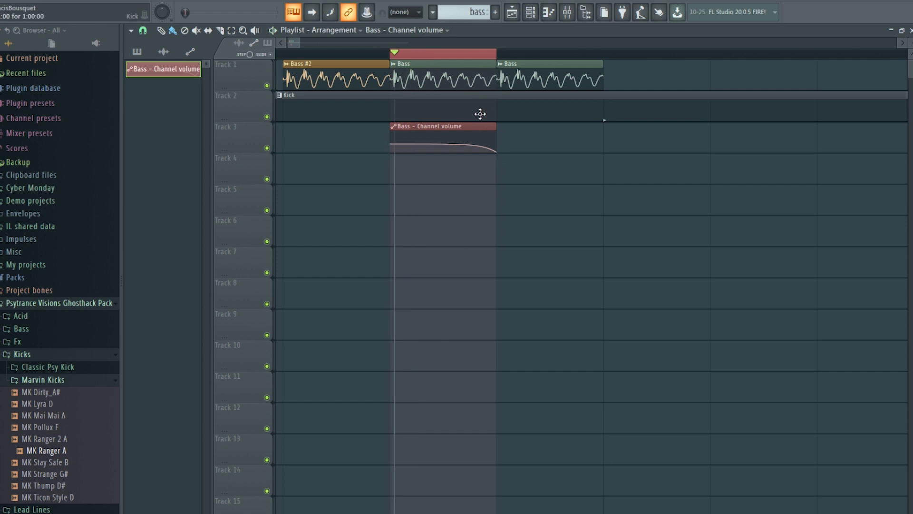
key("ctrl+b")
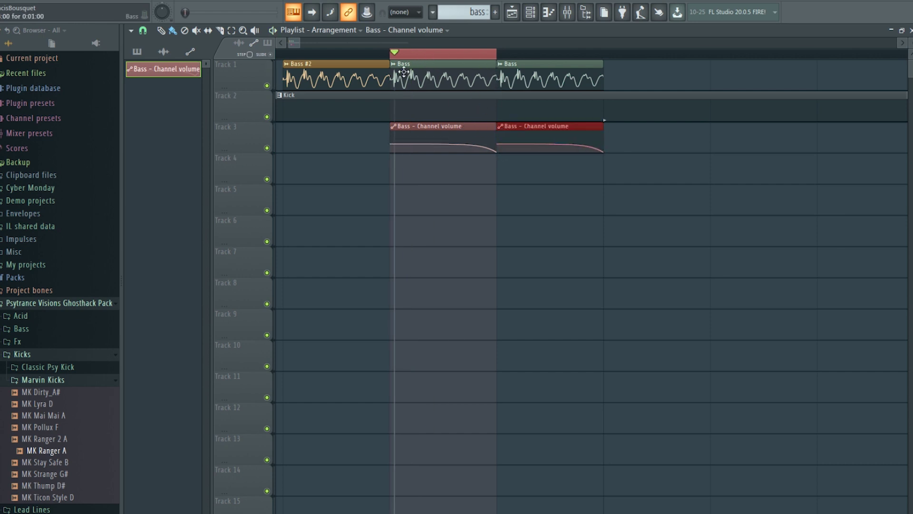
Select the time span of the Bass #2 clip and create a channel volume automation clip for its channel there.
double_click(332, 66)
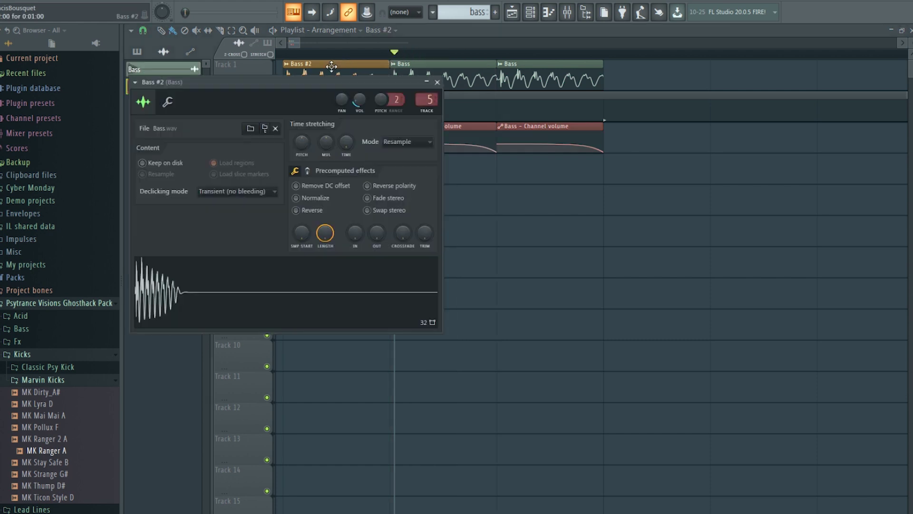
left_click_drag(285, 54, 389, 65)
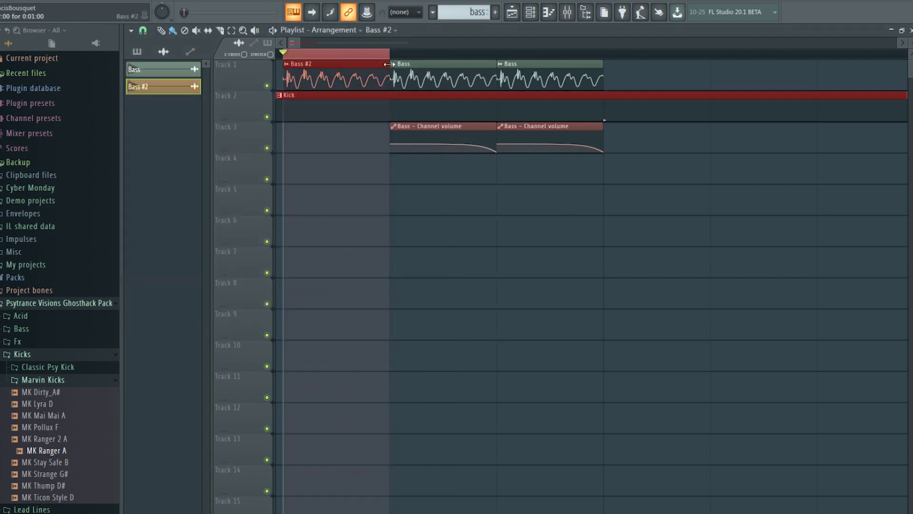
double_click(349, 83)
right_click(358, 98)
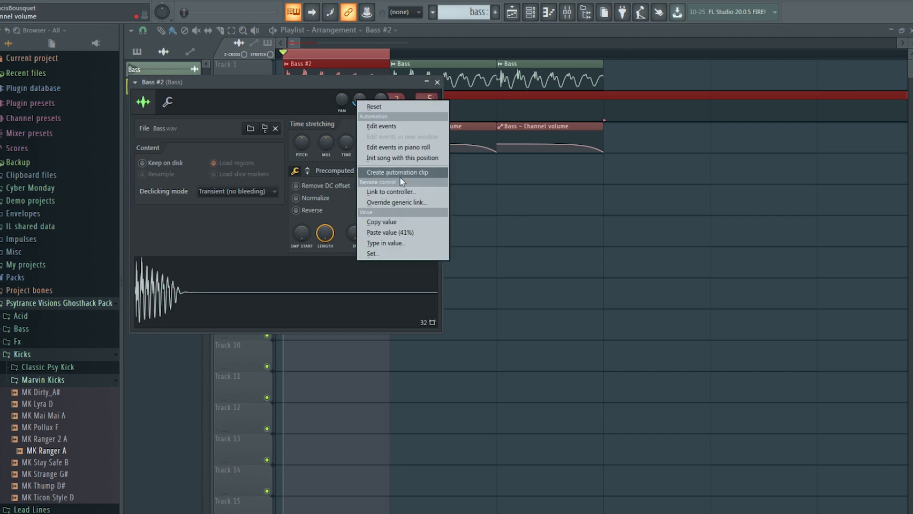
left_click(401, 176)
left_click(297, 43)
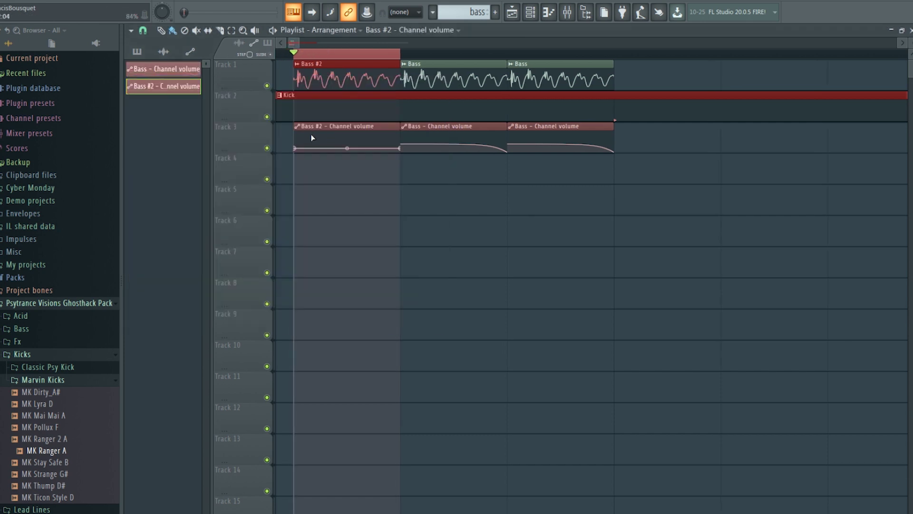
Shape the Bass #2 volume automation to hold its starting level and curve down to 0% at the end of the note.
right_click(298, 149)
left_click(329, 324)
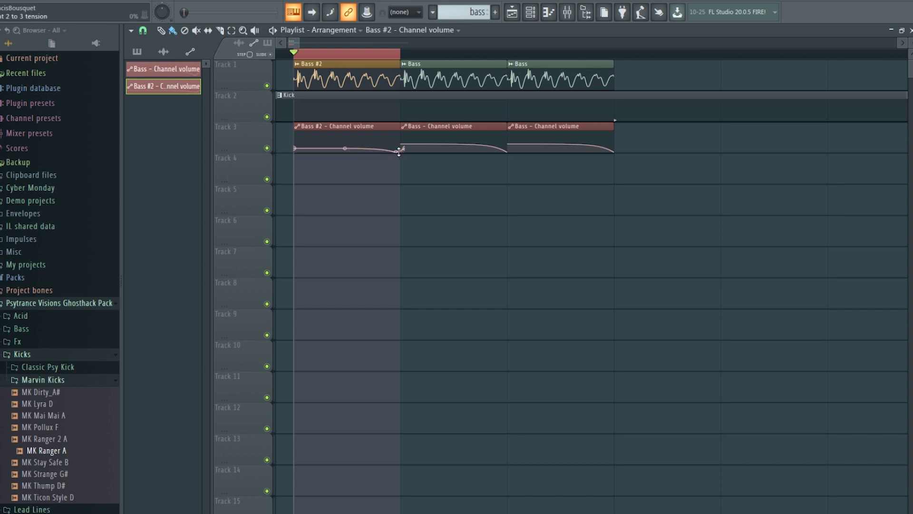
right_click(397, 152)
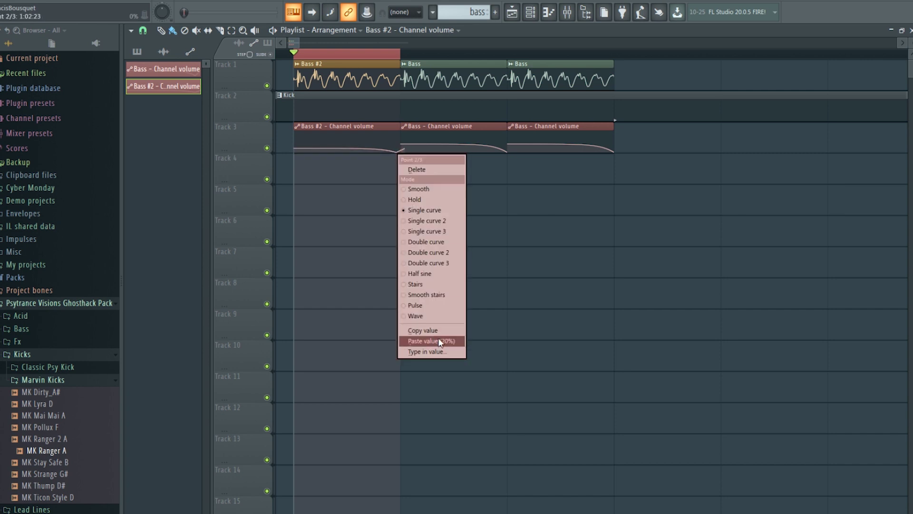
left_click(430, 398)
left_click_drag(400, 149, 403, 165)
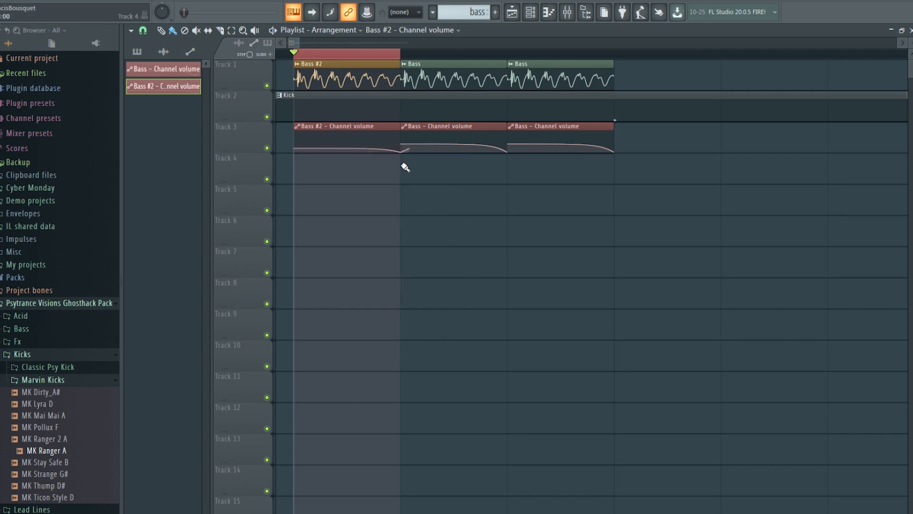
mouse_move(398, 119)
left_mouse_down()
mouse_move(398, 159)
mouse_move(379, 138)
mouse_move(381, 125)
left_mouse_up()
Change the Bass #2 channel volume automation clip's colour to orange to match its audio clip, and start playback.
left_click(299, 126)
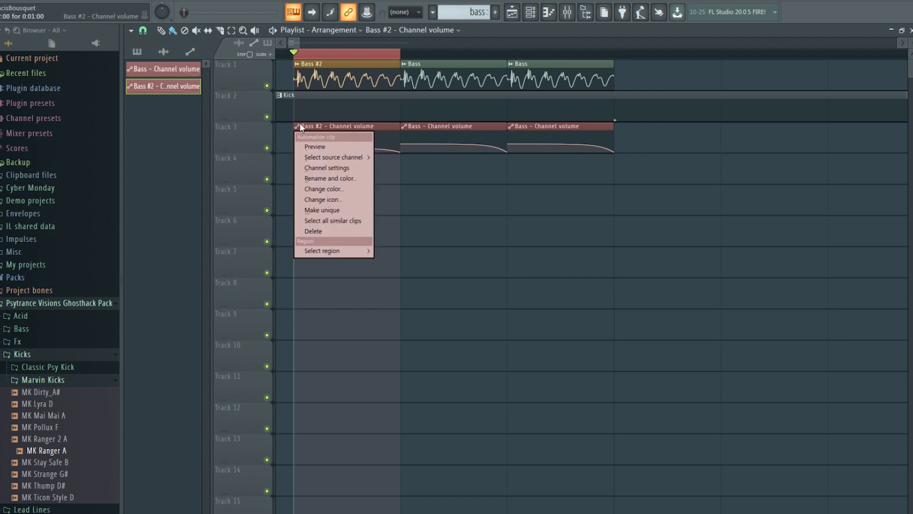
left_click(327, 193)
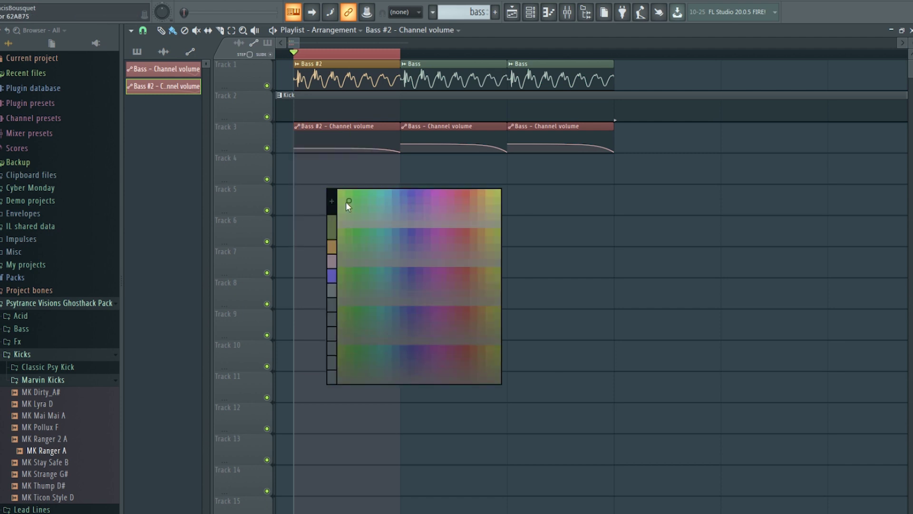
left_click(335, 247)
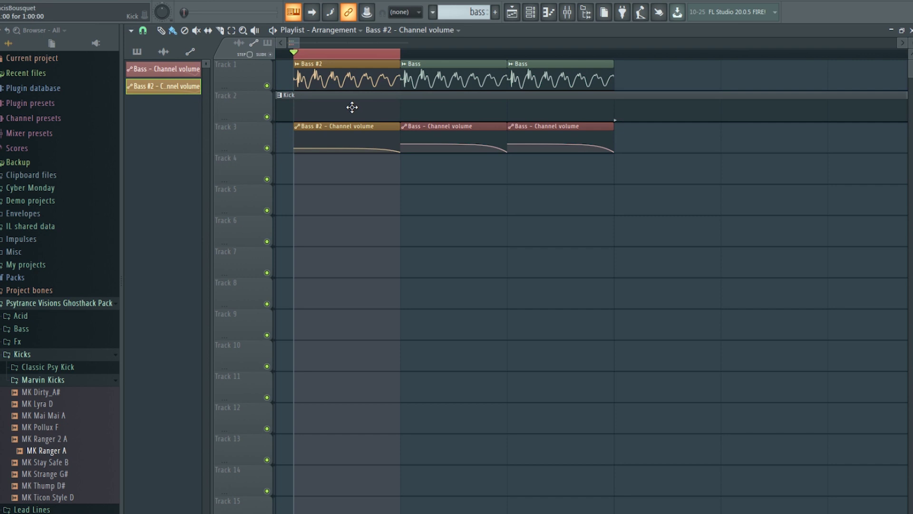
key("space")
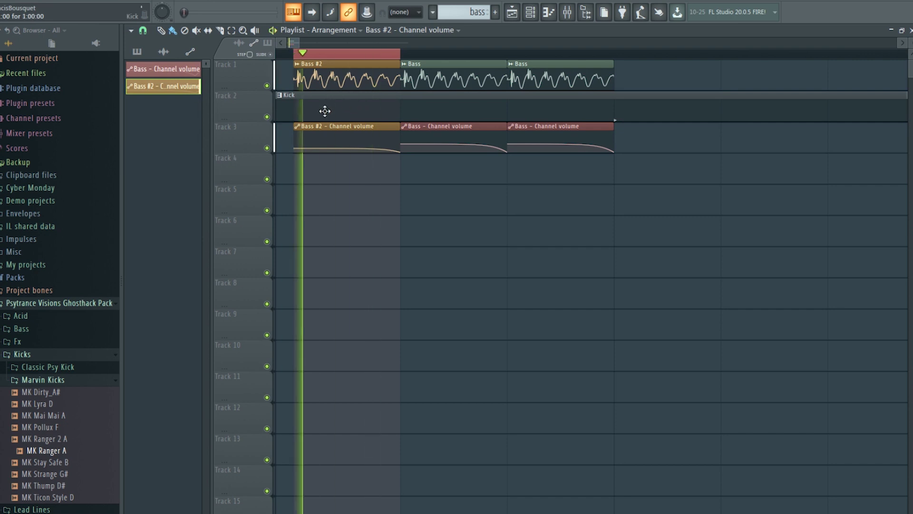
Select the time span covering the opening kick and all three bass clips, and play that loop back.
key("space")
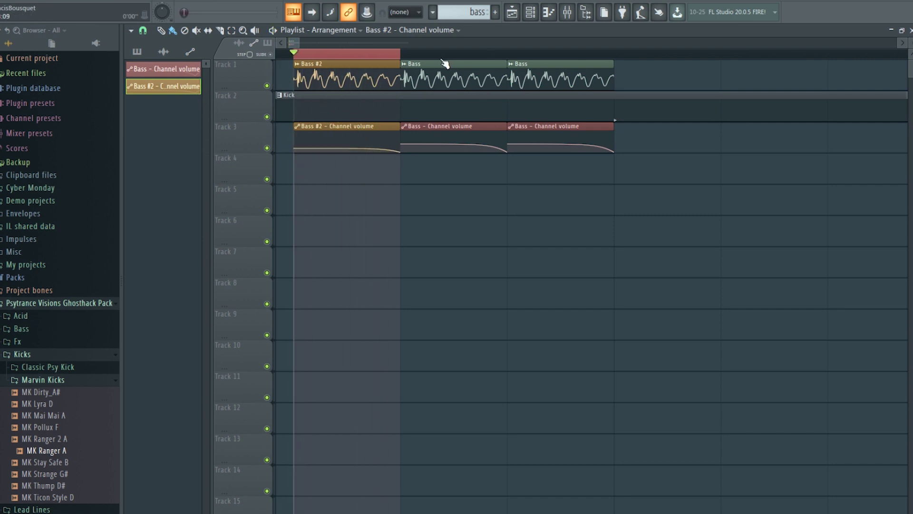
left_click(395, 56, "ctrl")
scroll(394, 55, "down", 2)
left_click_drag(532, 56, 275, 56)
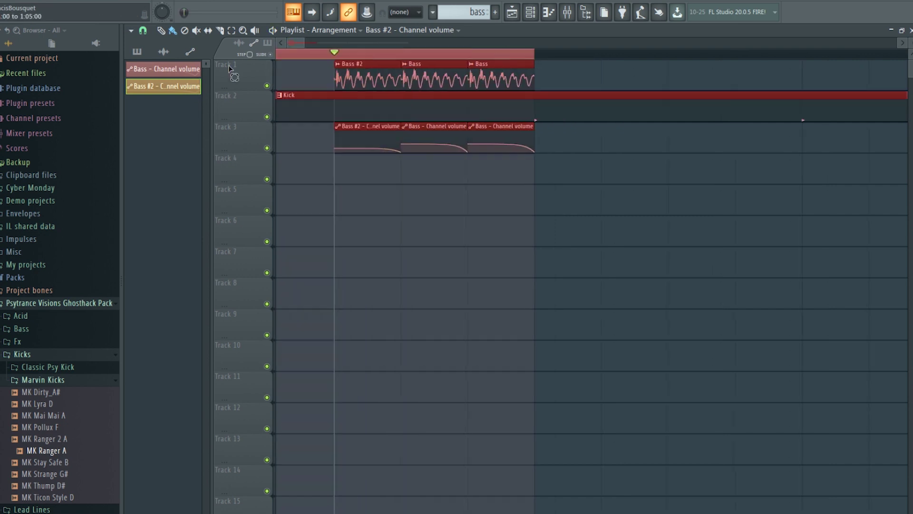
key("space")
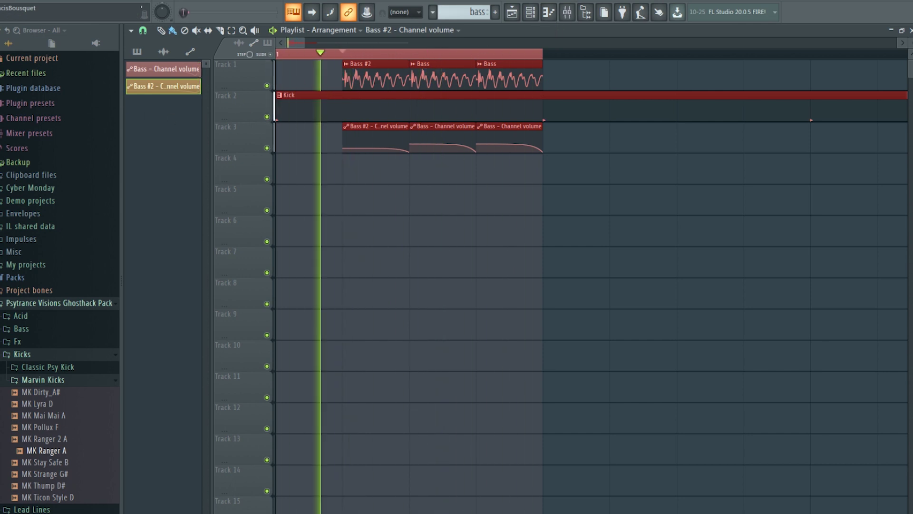
key("space")
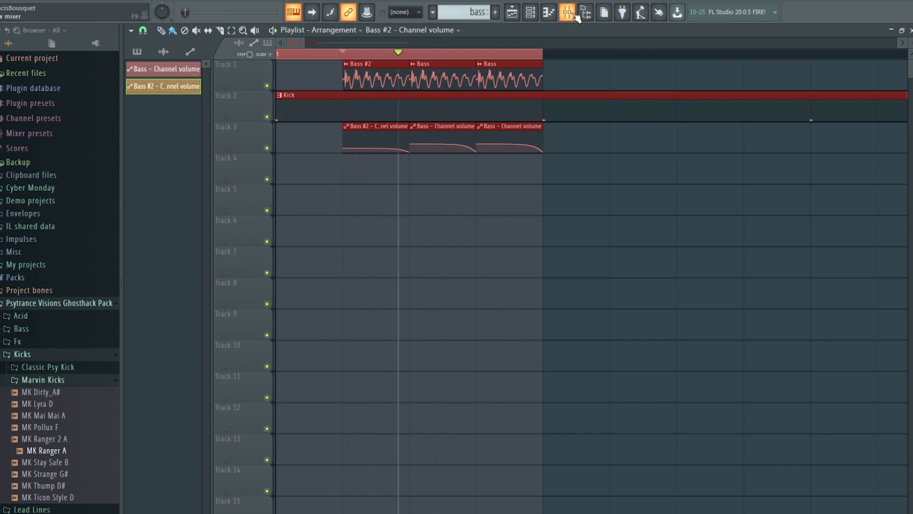
Load Kickstart-64bit in slot 2 of the Bass mixer track with its second curve shape and the mix lowered to 87%.
left_click(568, 12)
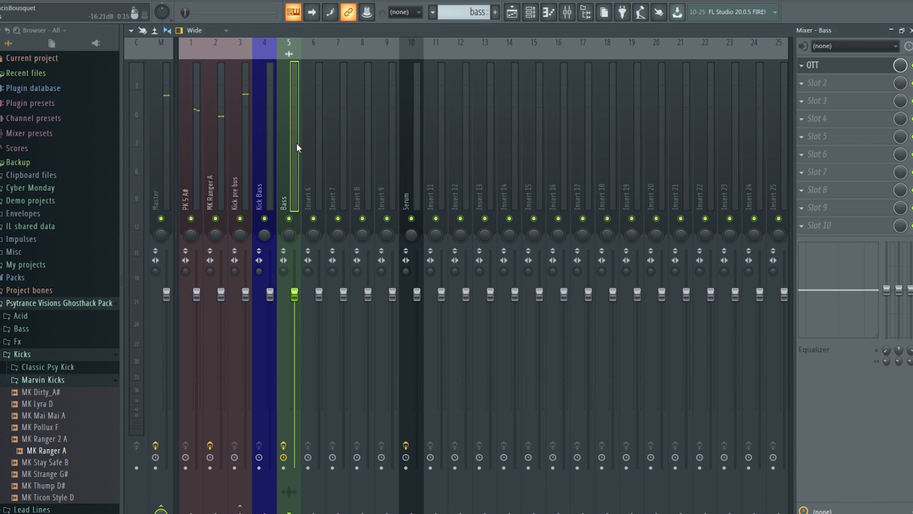
left_click(836, 82)
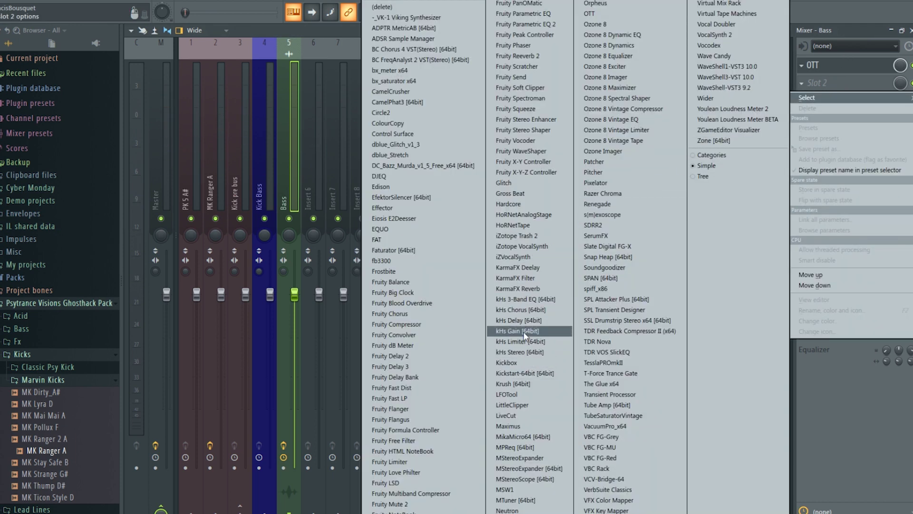
left_click(542, 373)
left_click(392, 326)
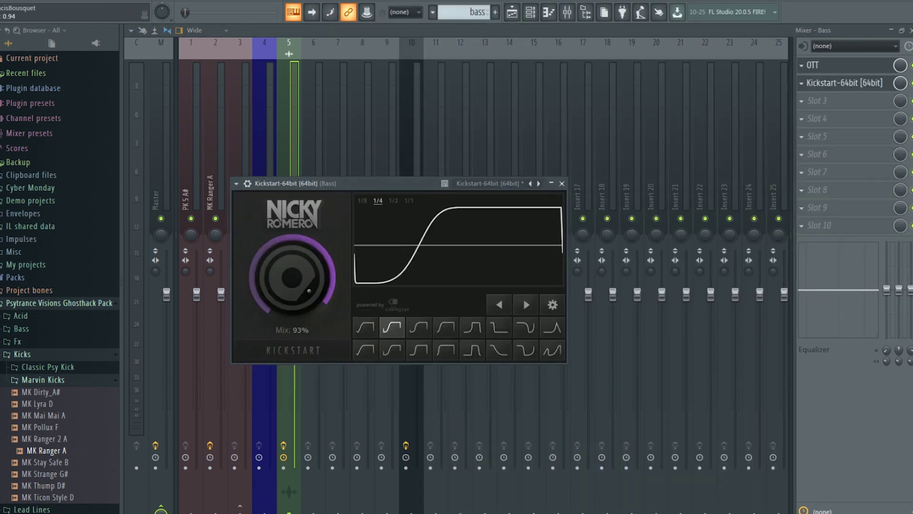
key("space")
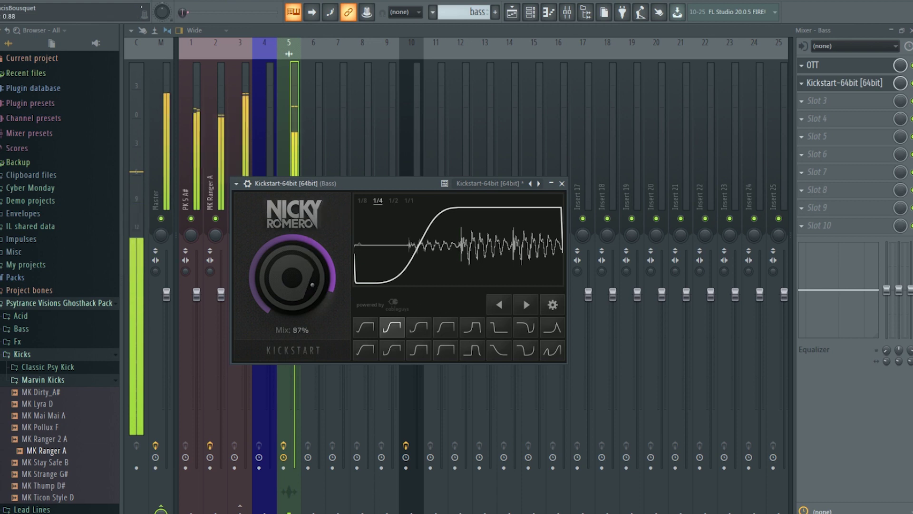
left_click(294, 105)
key("space")
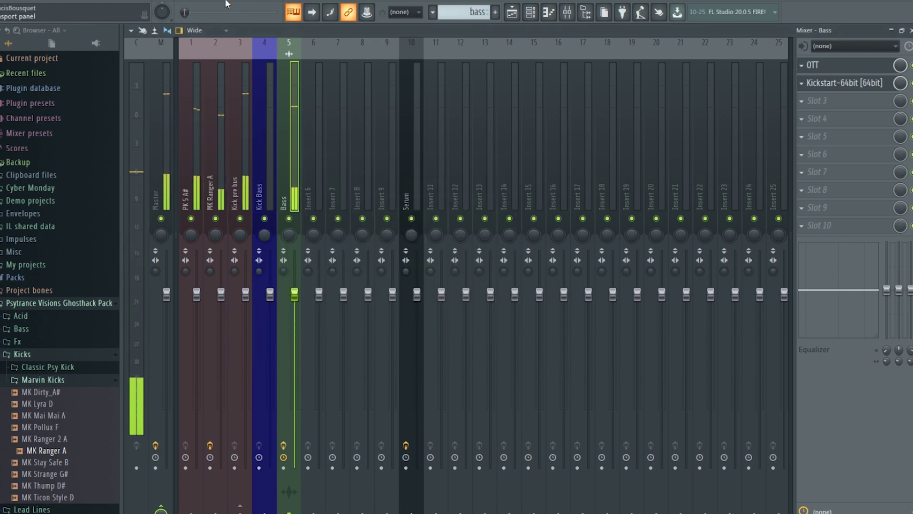
Save the project as PA Stream in the WIP folder on the Bibliotheque (F:) drive.
key("ctrl+s")
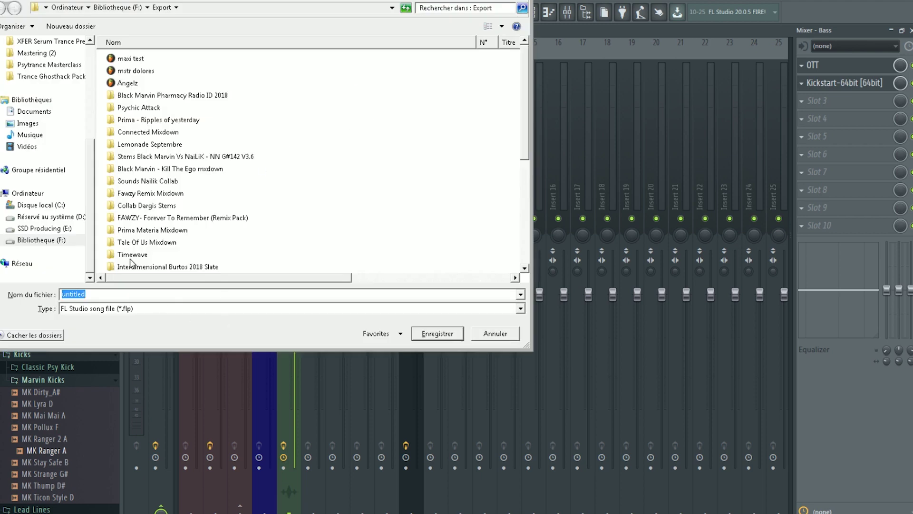
left_click(117, 7)
scroll(152, 181, "down", 15)
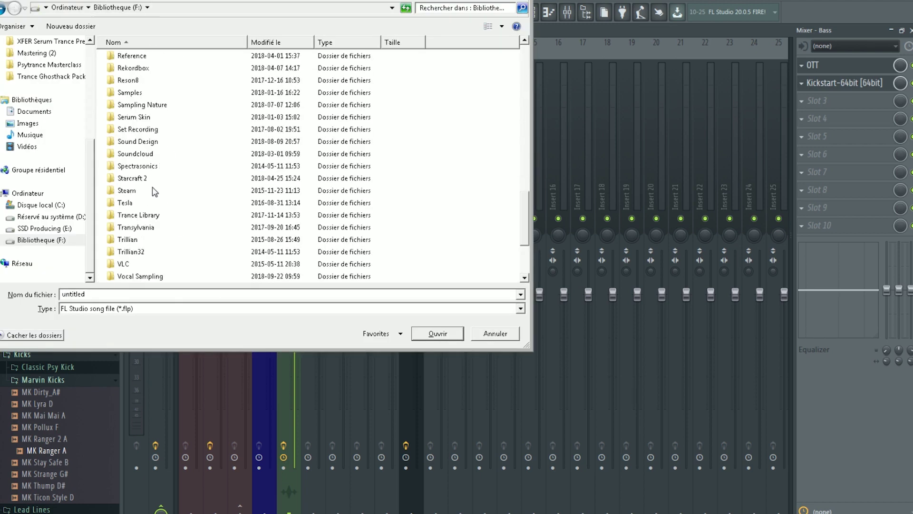
scroll(154, 191, "down", 3)
double_click(147, 226)
left_click(147, 293)
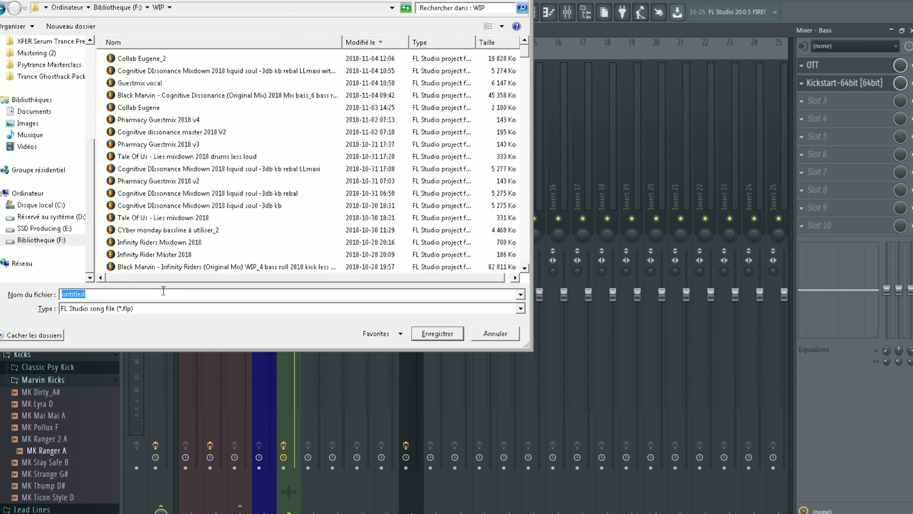
type("PA Stream")
key("Return")
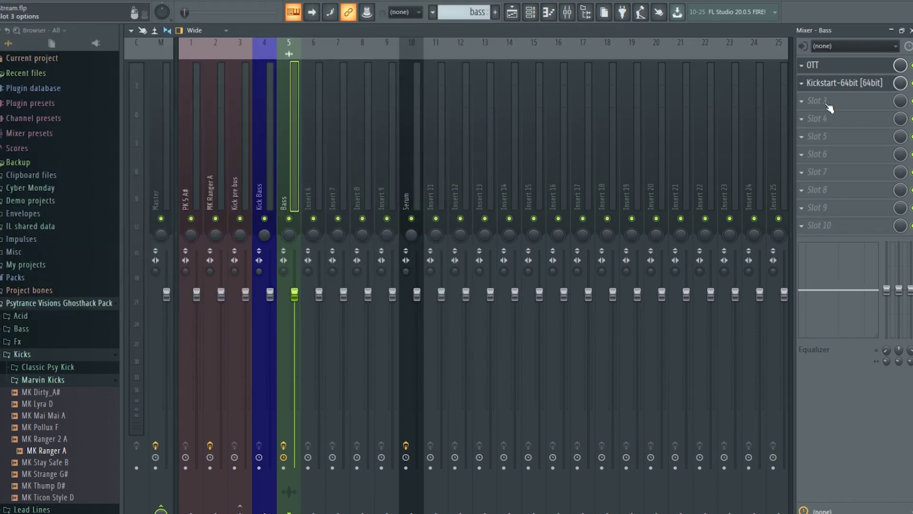
Shift Kickstart to slot 4 of the Bass mixer track and load Virtual Mix Rack in slot 3.
scroll(834, 88, "down", 2)
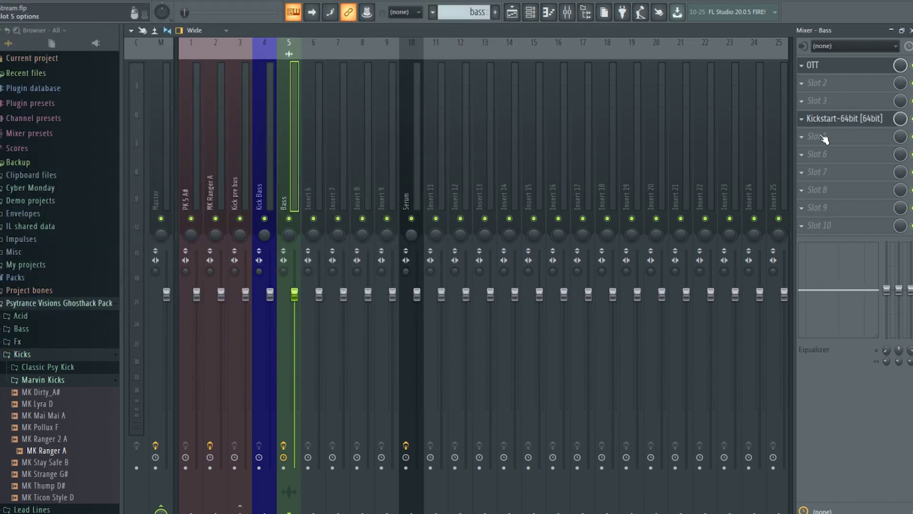
left_click(834, 95)
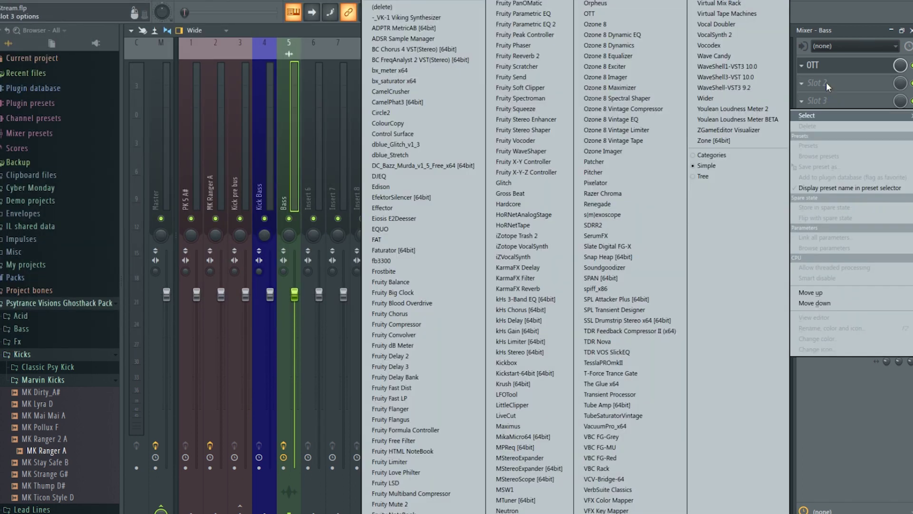
left_click(741, 6)
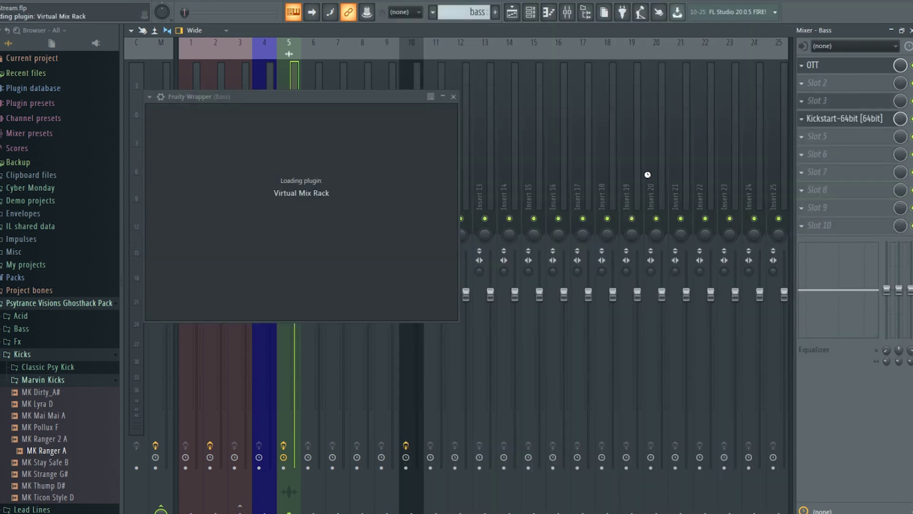
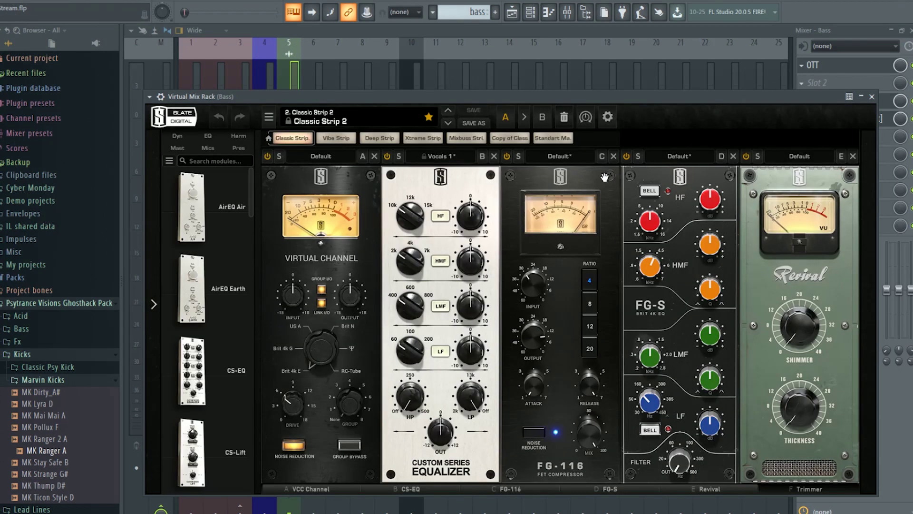
left_click_drag(504, 96, 504, 80)
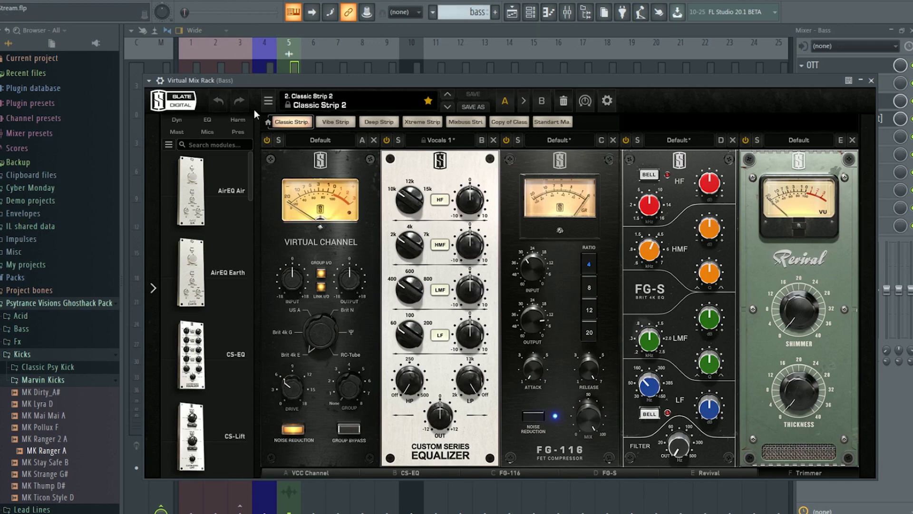
Remove the FG-116 and CS-EQ modules from the Virtual Mix Rack, and adjust the Virtual Channel's input and drive.
left_click_drag(293, 283, 293, 304)
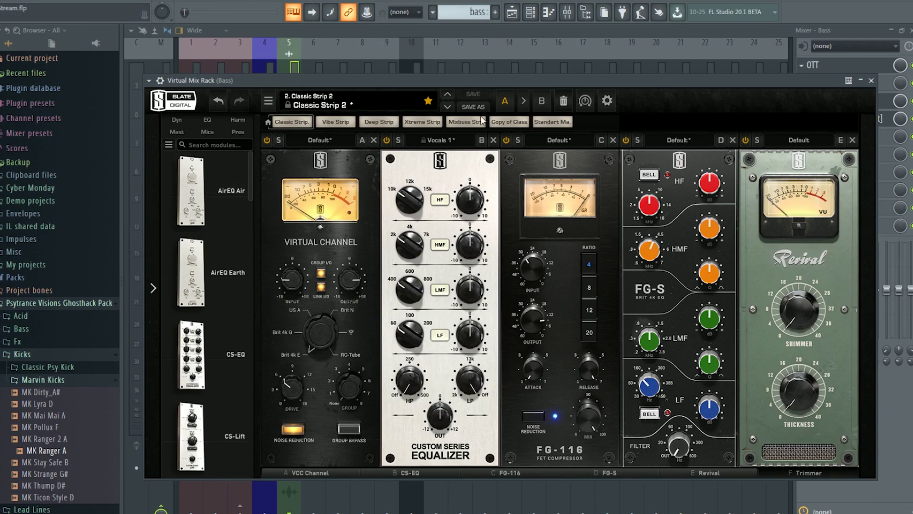
left_click(613, 140)
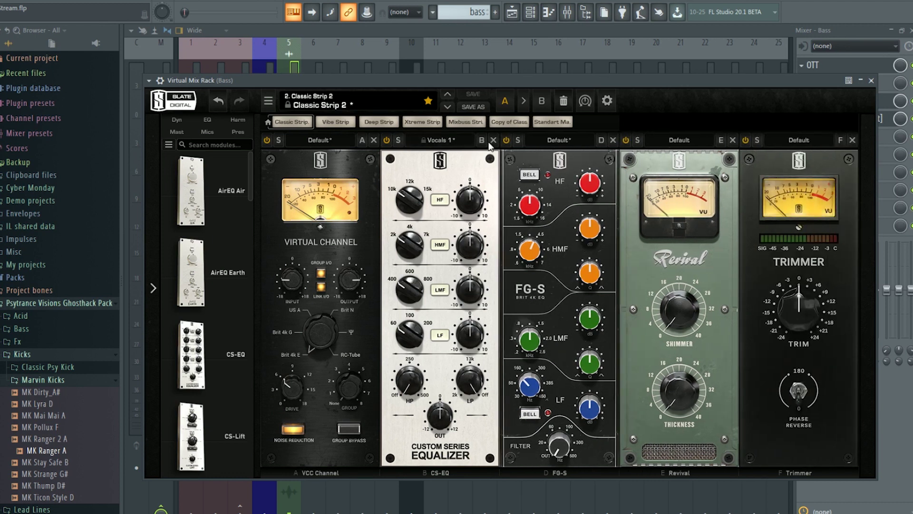
left_click(493, 140)
left_click_drag(298, 284, 299, 302)
left_click_drag(295, 363, 294, 379)
left_click_drag(291, 384, 292, 390)
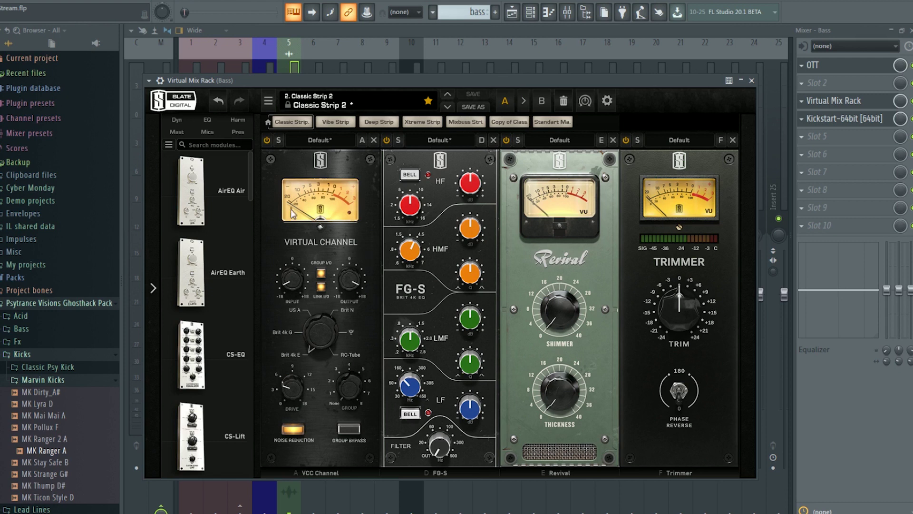
Play the loop and toggle Virtual Mix Rack on the Bass mixer track to compare the sound with and without it.
key("space")
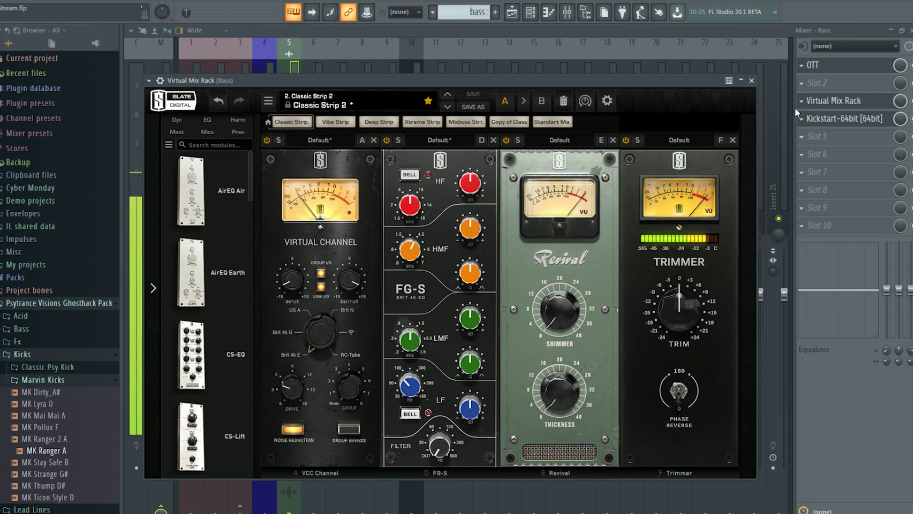
left_click(912, 101)
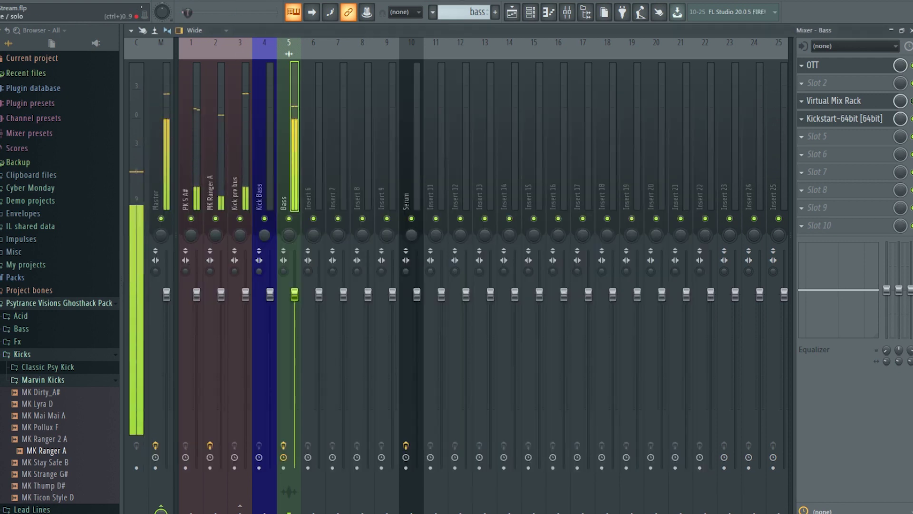
left_click(859, 101)
key("space")
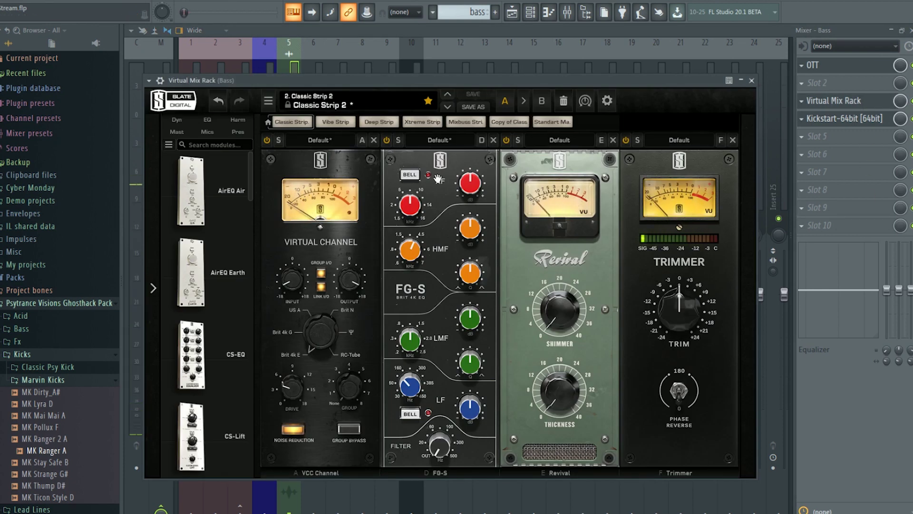
Switch on Sonarworks calibration for the Beyerdynamic DT 770 Pro 80 Ohm profile and play the loop in FL Studio.
left_click(822, 468)
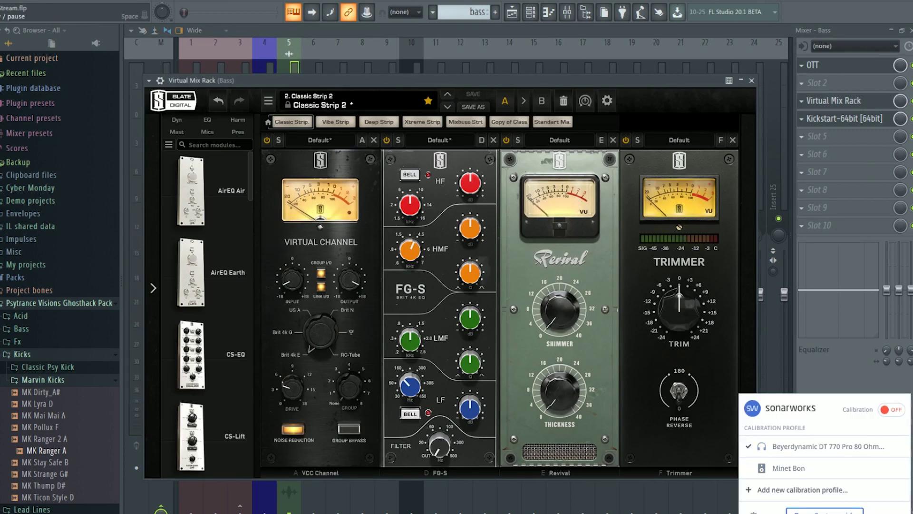
left_click(854, 497)
left_click(821, 512)
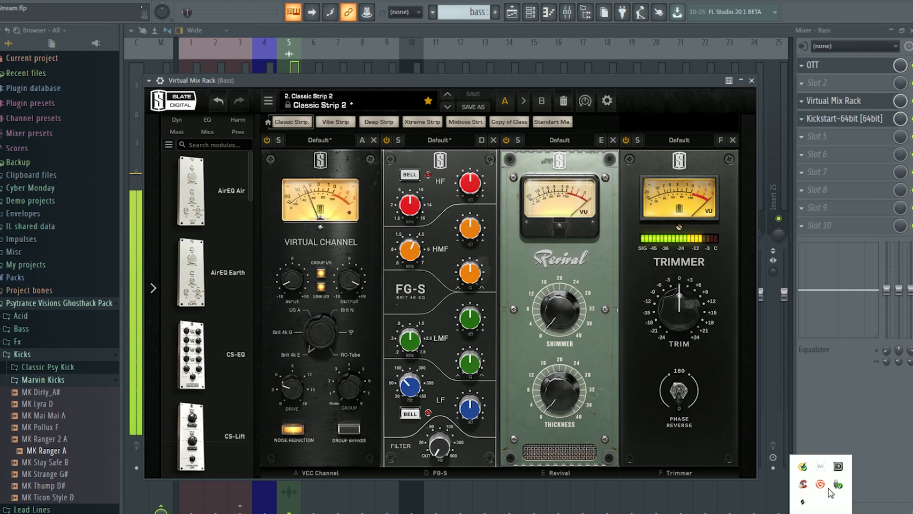
left_click(822, 472)
left_click(891, 413)
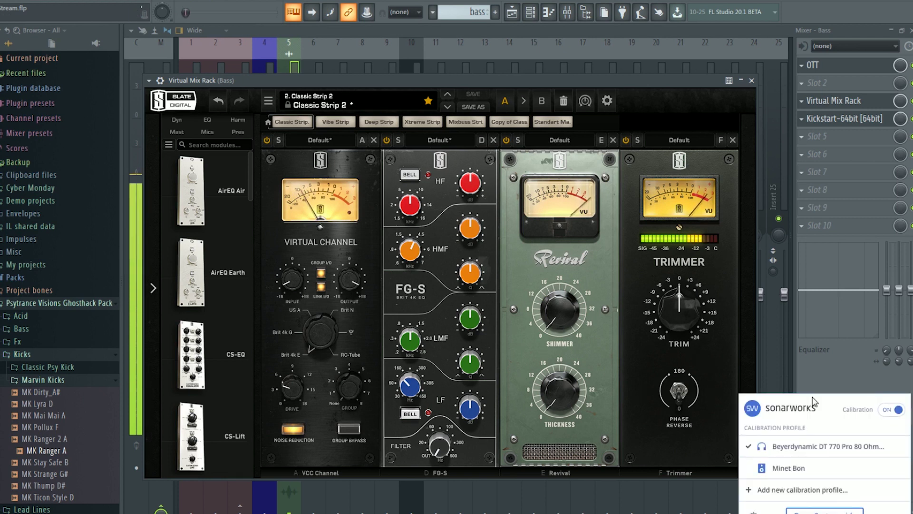
left_click(222, 2)
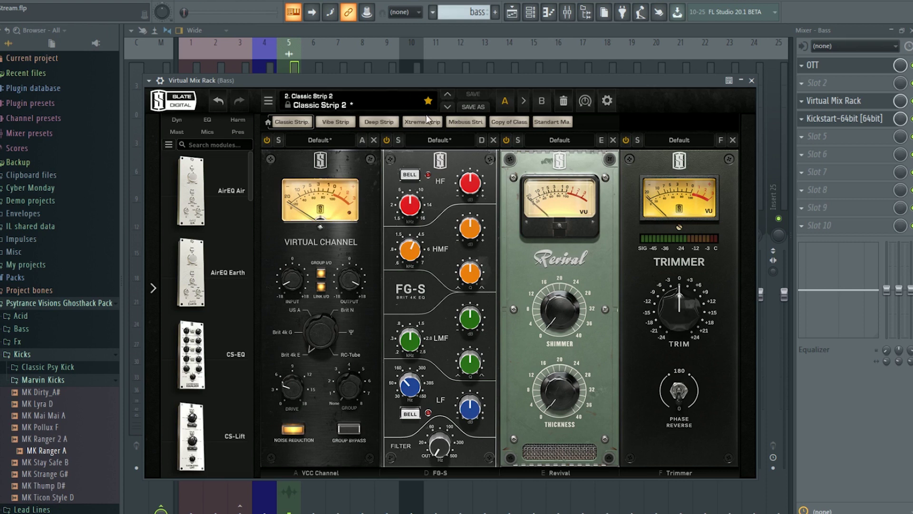
key("space")
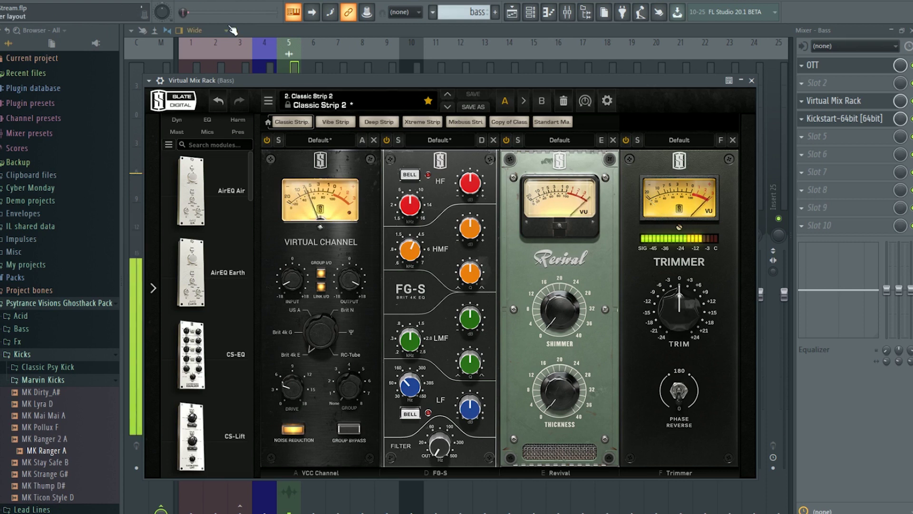
key("space")
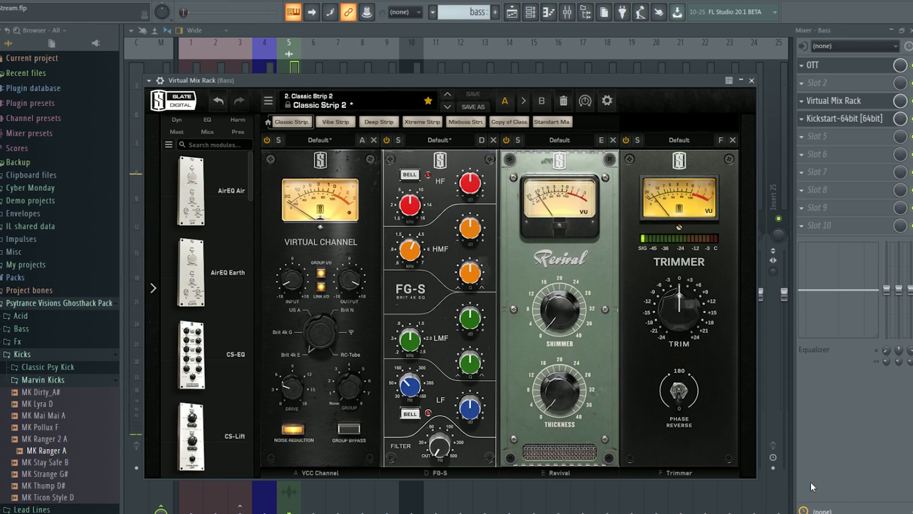
Open the Sonarworks Systemwide window to examine the active headphone profile's frequency response, and close it.
left_click(822, 513)
left_click(822, 468)
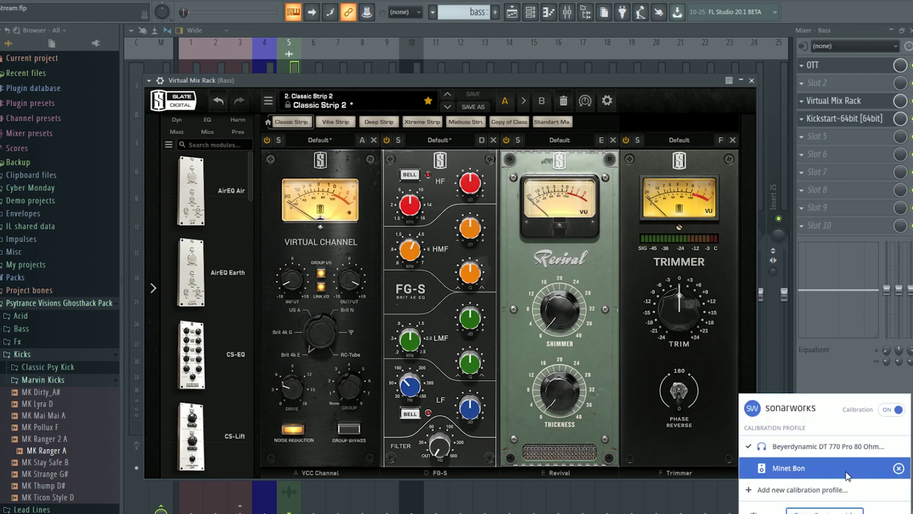
left_click(837, 511)
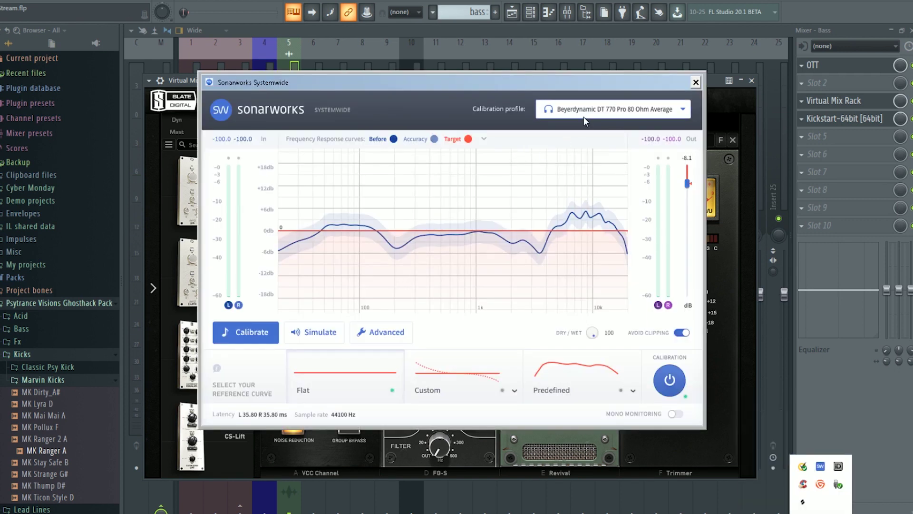
left_click(696, 82)
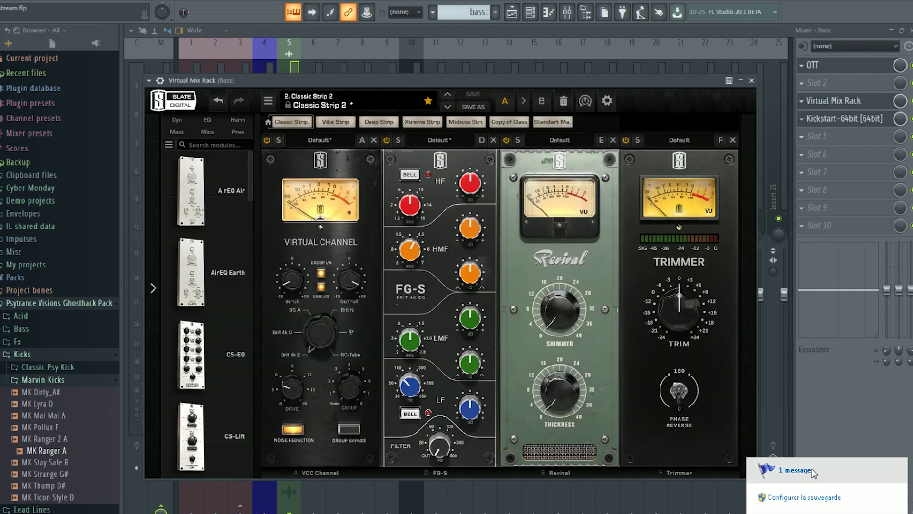
Examine the available output devices in the Sonarworks Systemwide audio settings, and save and close the settings.
left_click(825, 511)
left_click(825, 471)
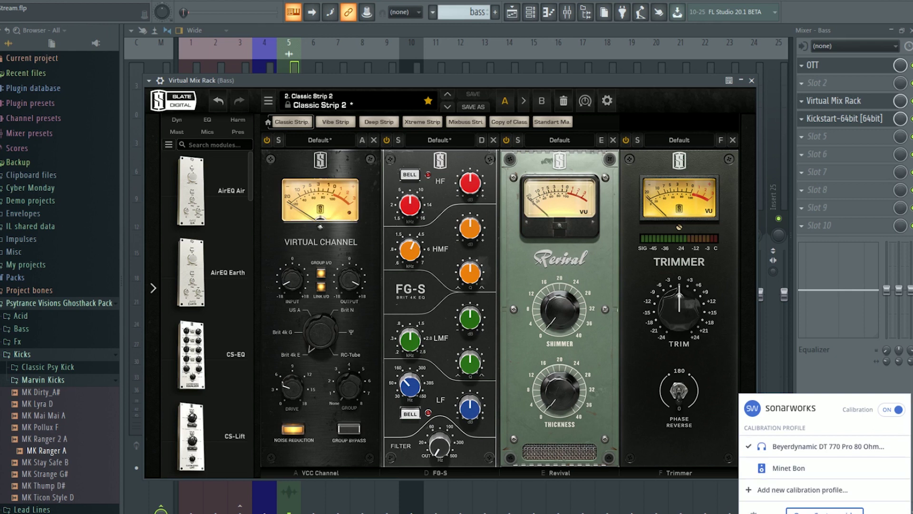
left_click(760, 512)
left_click(728, 496)
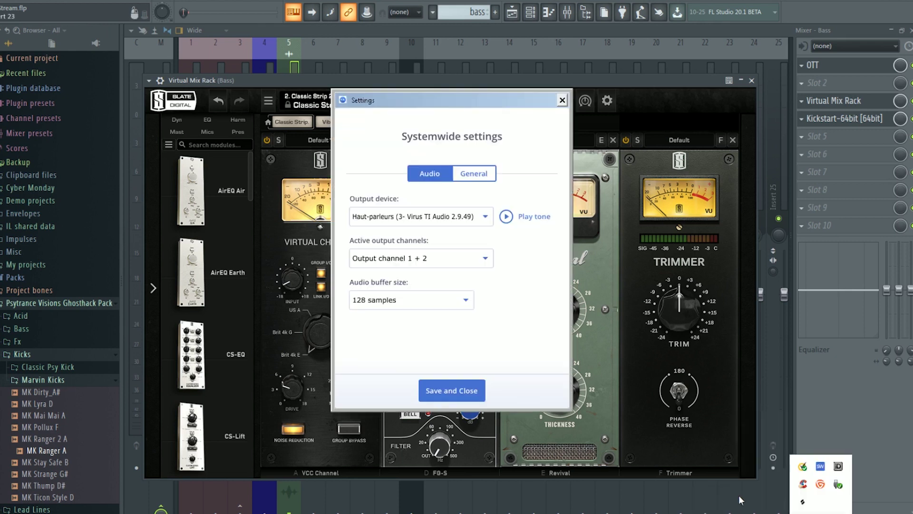
left_click(444, 216)
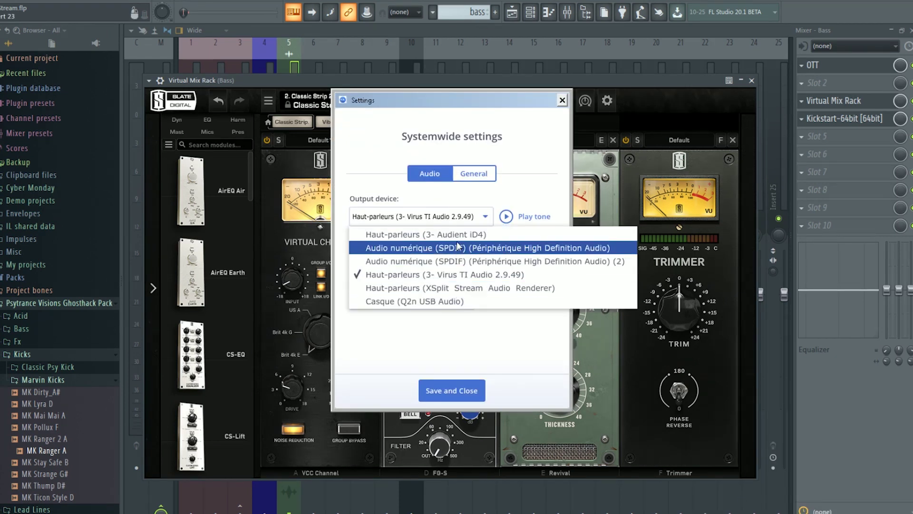
left_click(454, 366)
left_click(457, 388)
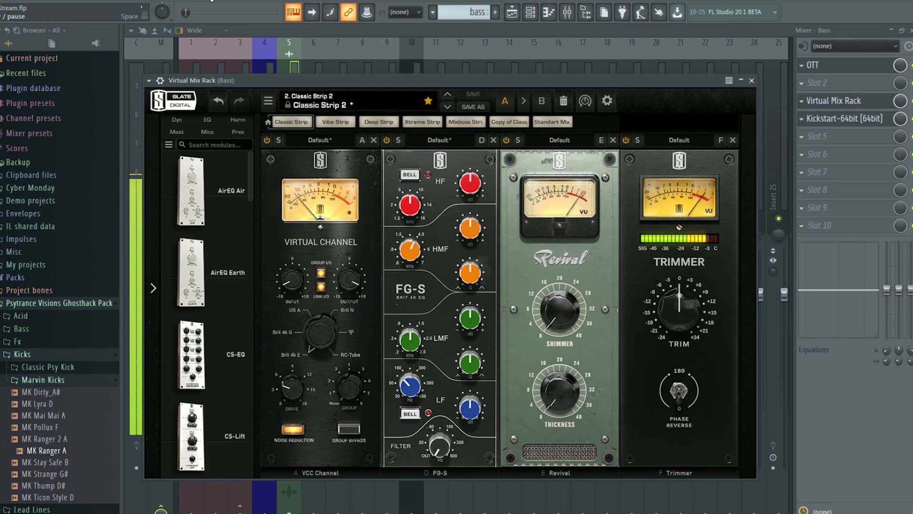
Toggle Sonarworks calibration off, on and off again while replaying the loop to compare the sound.
left_click(212, 1)
left_click(821, 513)
left_click(820, 468)
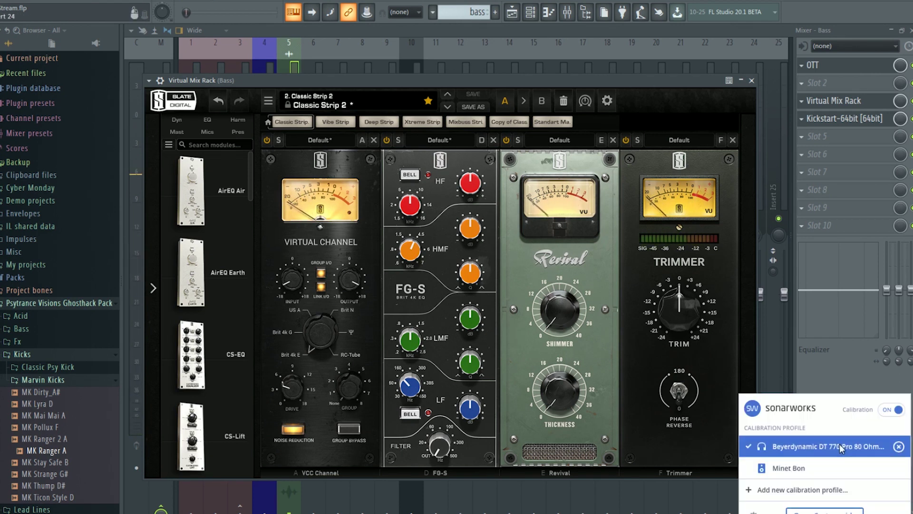
left_click(896, 409)
left_click(212, 1)
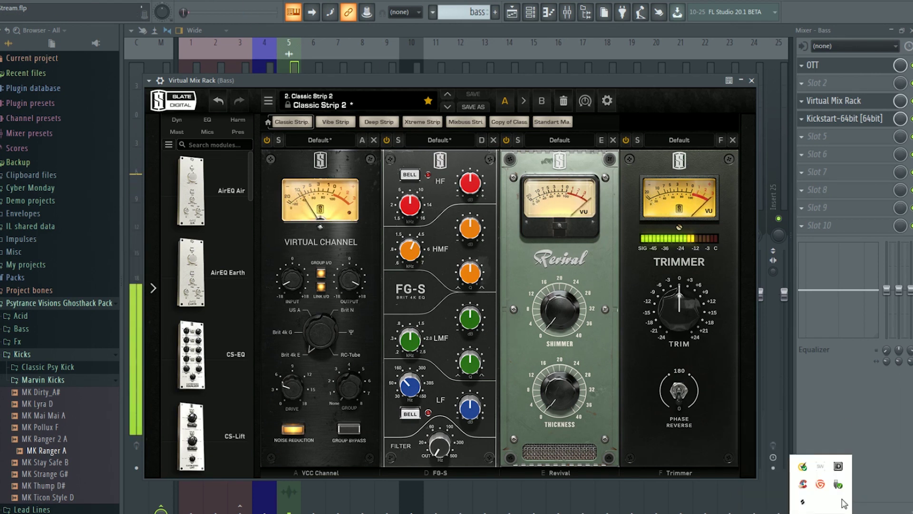
left_click(820, 466)
left_click(893, 409)
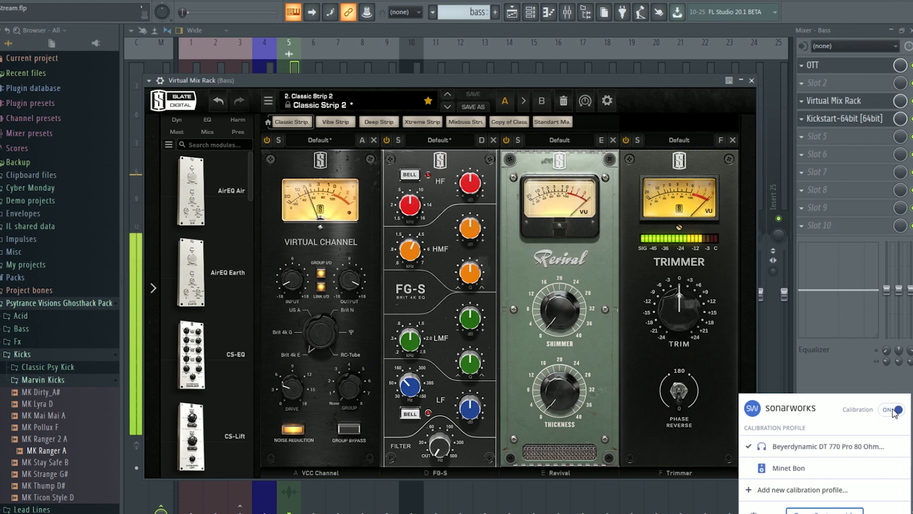
left_click(212, 1)
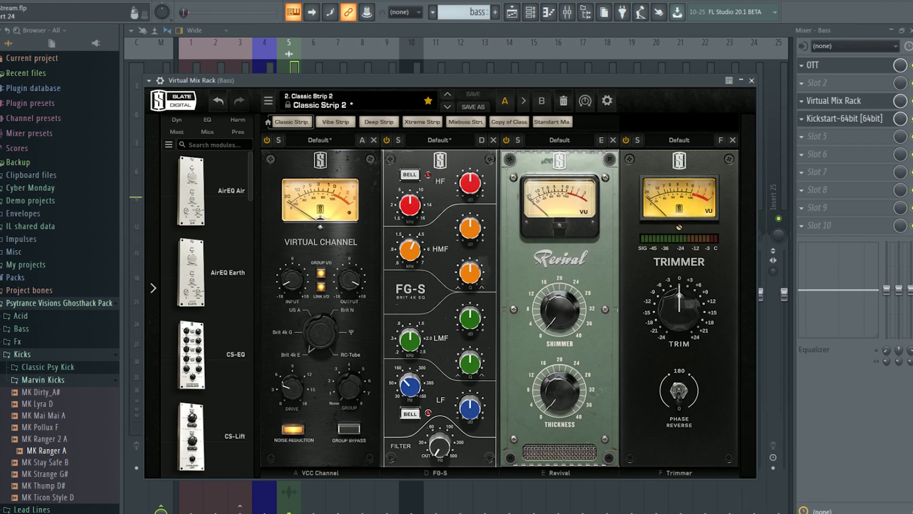
left_click(828, 464)
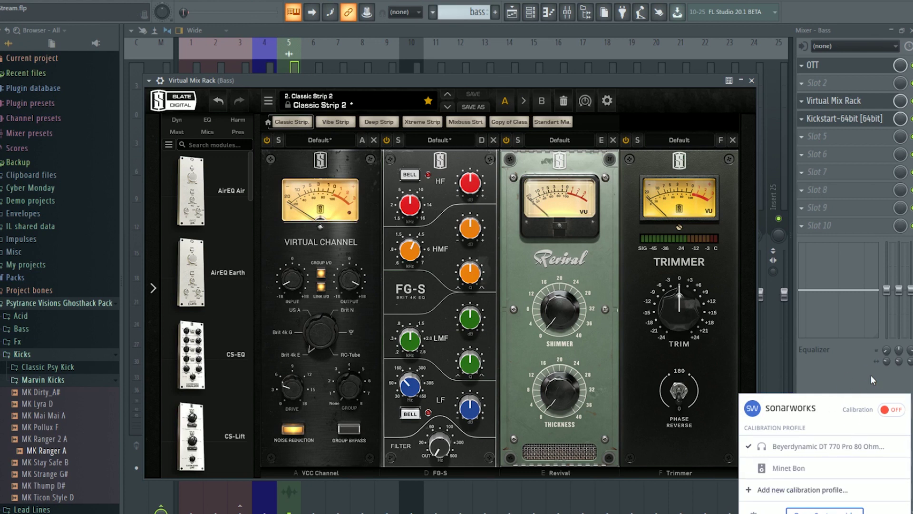
left_click(209, 1)
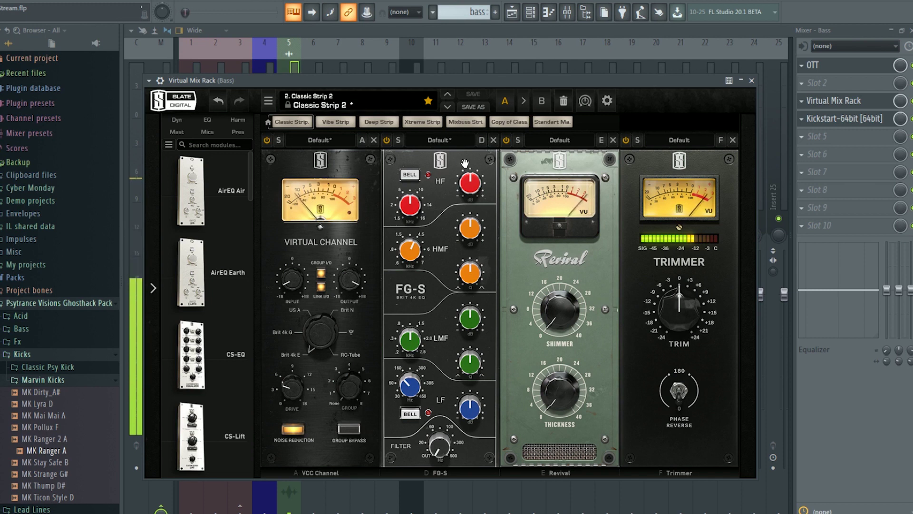
Replace the FG-S module with FG-116 Modern between Virtual Channel and Revival, and adjust its input while the loop plays.
left_click(494, 141)
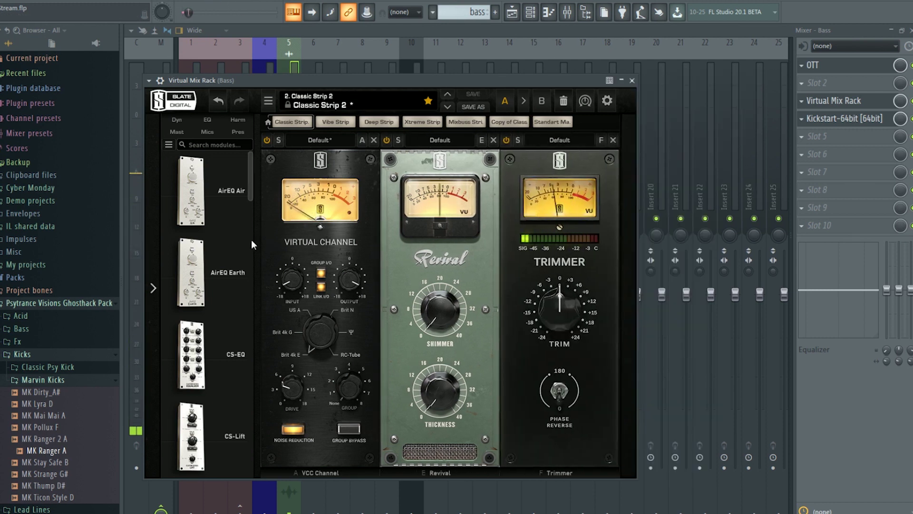
scroll(247, 243, "down", 2)
scroll(247, 243, "down", 3)
scroll(236, 253, "down", 3)
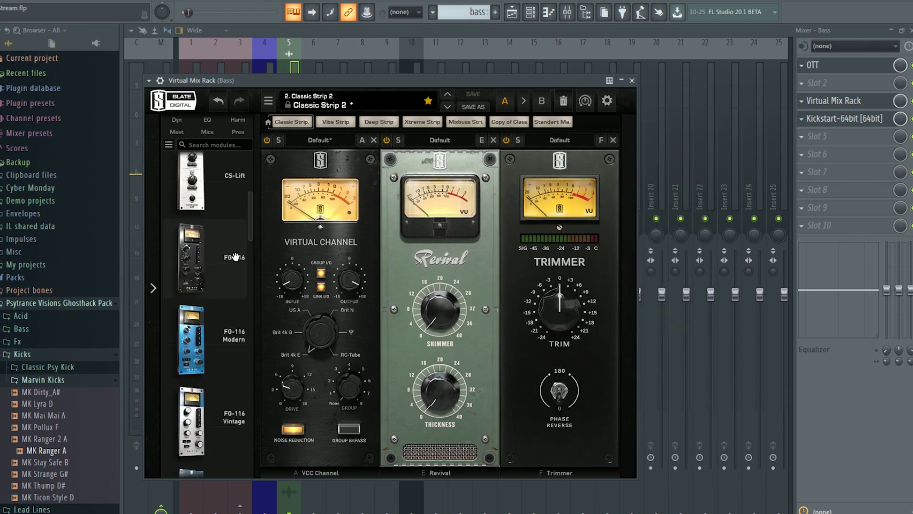
left_click_drag(225, 240, 415, 264)
key("space")
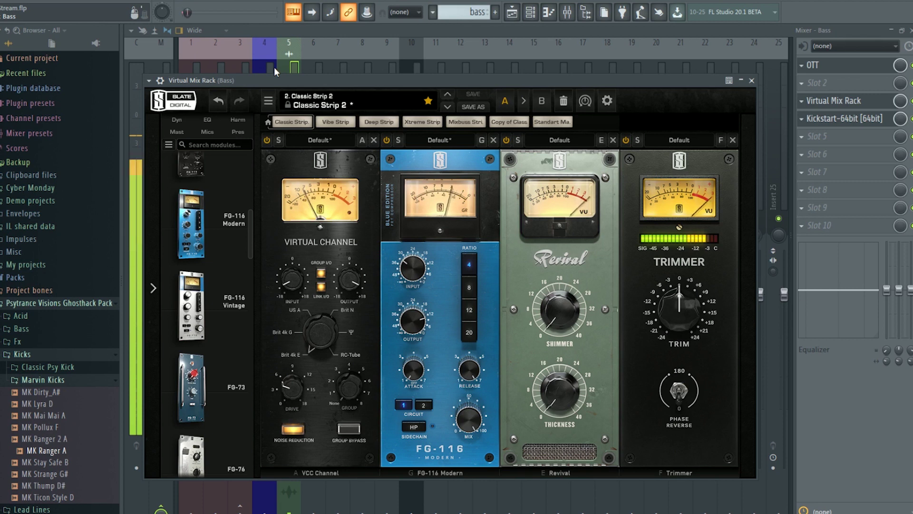
left_click_drag(417, 266, 417, 255)
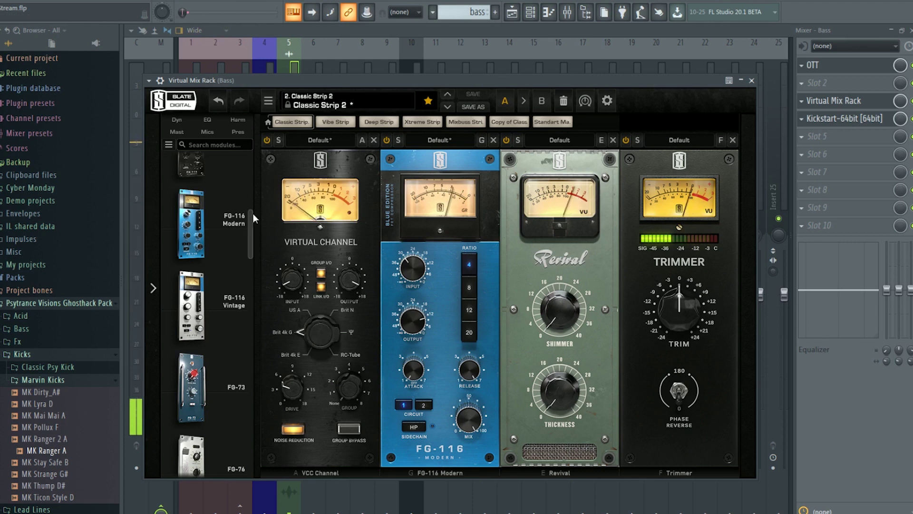
Add the FG-73 preamp before the Virtual Channel and set its virtual drive to about 39.3 dB.
scroll(244, 236, "down", 2)
left_click_drag(226, 309, 342, 264)
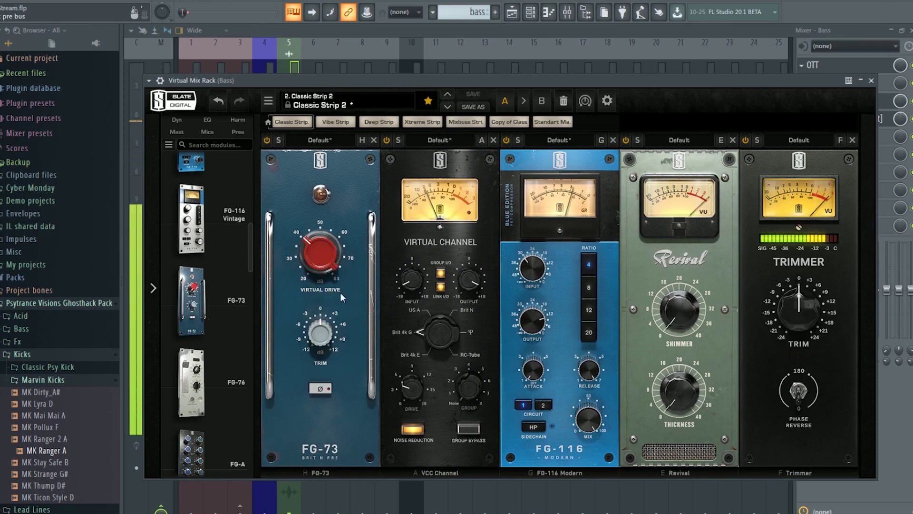
mouse_move(320, 252)
left_mouse_down()
mouse_move(338, 195)
mouse_move(318, 246)
left_mouse_up()
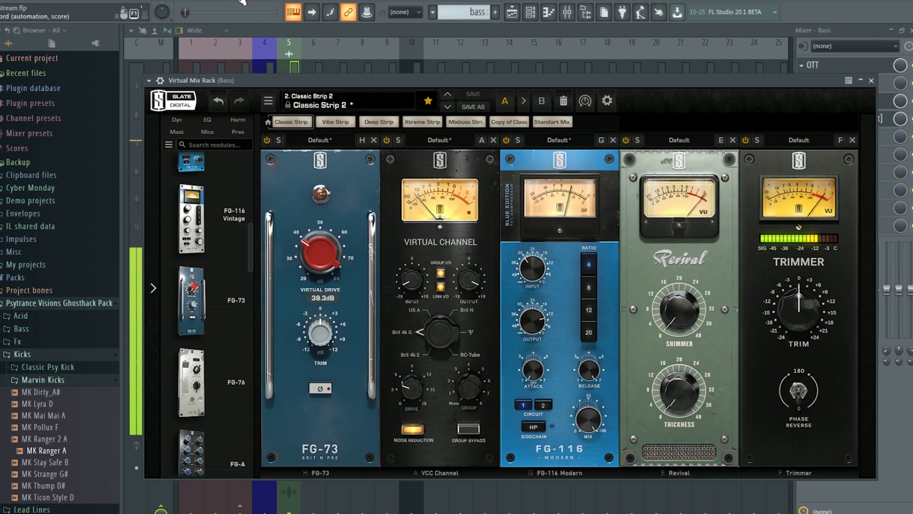
Insert the FG-A equalizer between the Virtual Channel and FG-116 Modern, and play the loop.
scroll(237, 213, "down", 2)
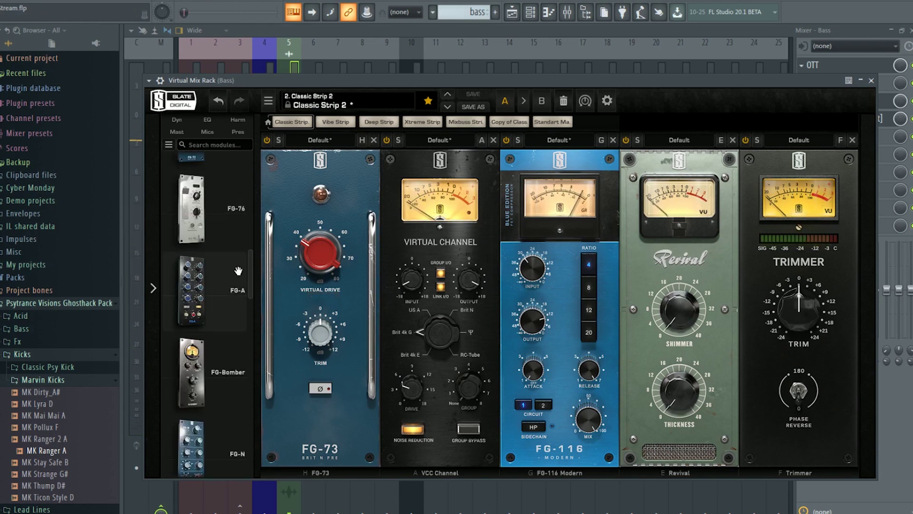
left_click_drag(191, 290, 590, 247)
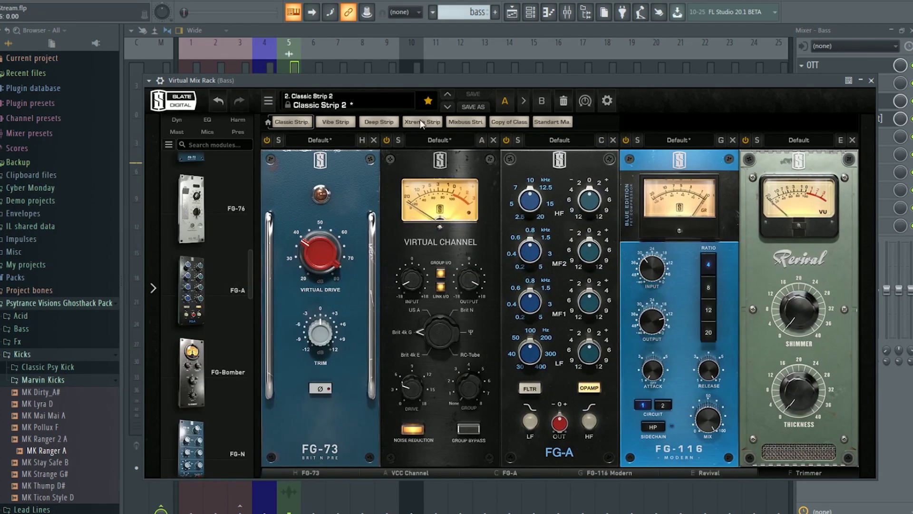
left_click(209, 1)
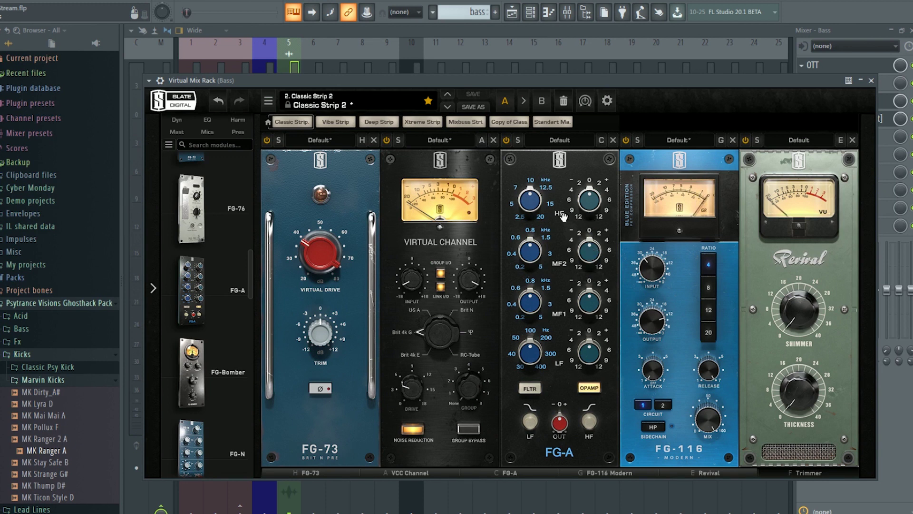
Raise the FG-A's MF2 frequency, set its MF2 gain to about +1.32 dB and its HF gain to about +2.42 dB.
left_click_drag(599, 261, 600, 123)
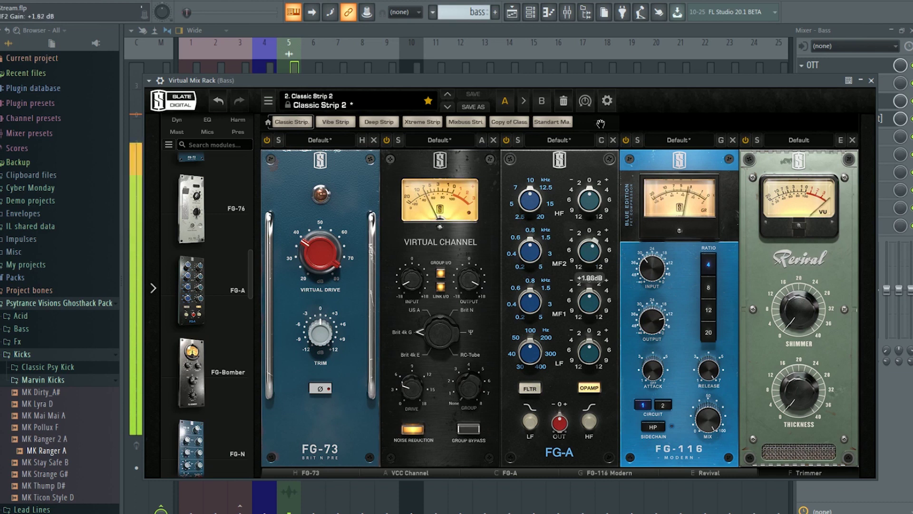
left_click_drag(551, 264, 542, 199)
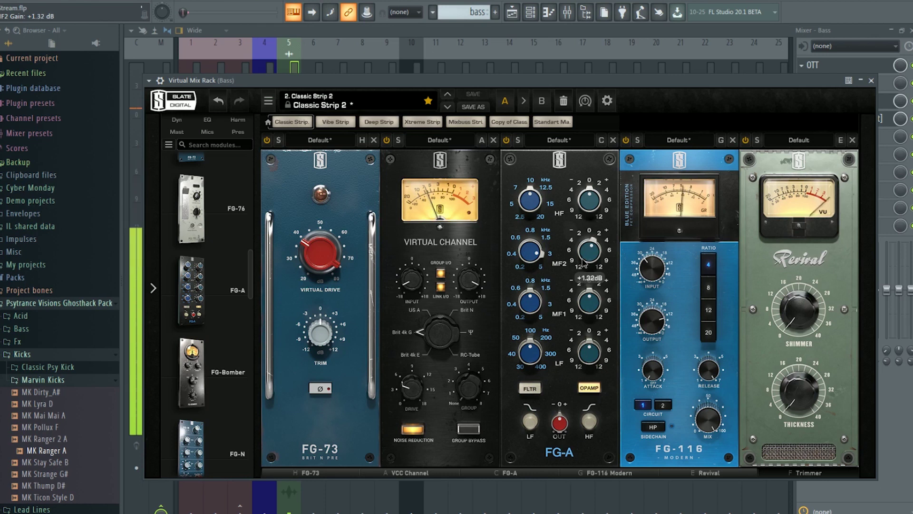
left_click_drag(581, 209, 586, 182)
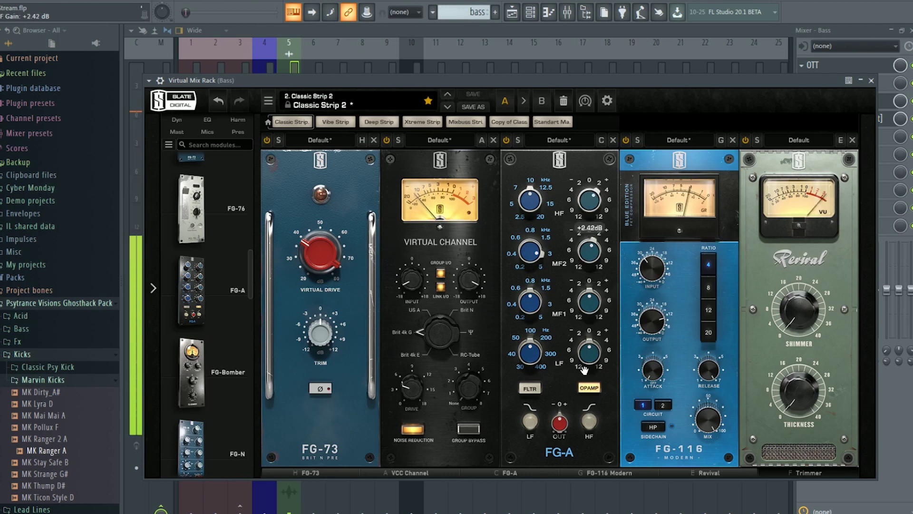
Set the FG-A's LF band to 136 Hz with about +0.87 dB gain, and return to the mixer.
left_click_drag(603, 361, 596, 326)
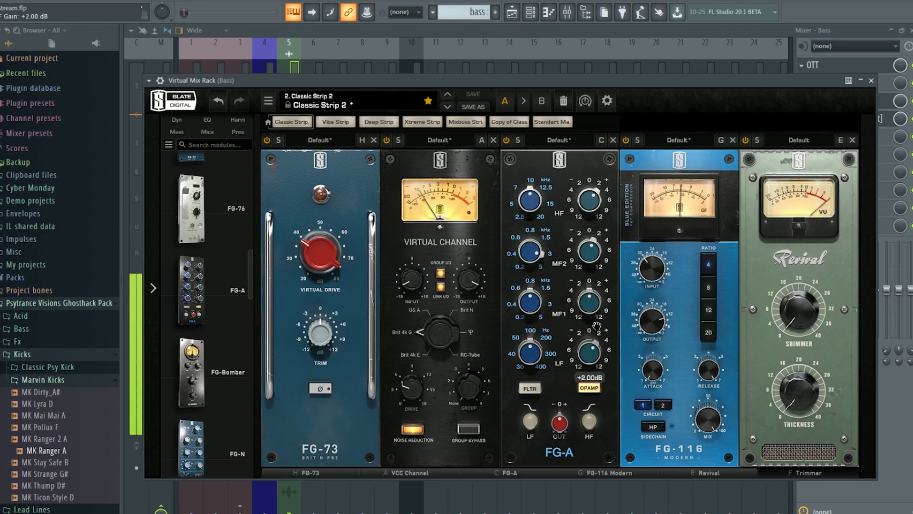
left_click_drag(527, 364, 551, 289)
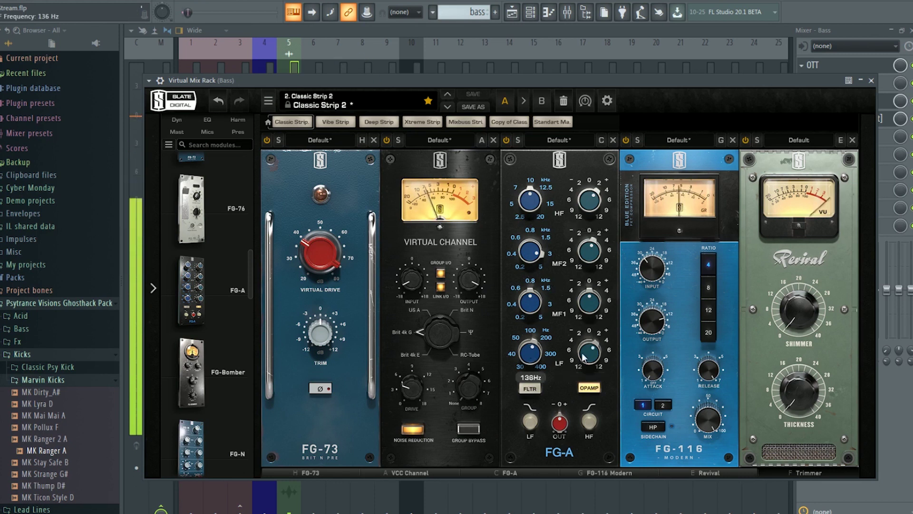
left_click_drag(584, 356, 577, 373)
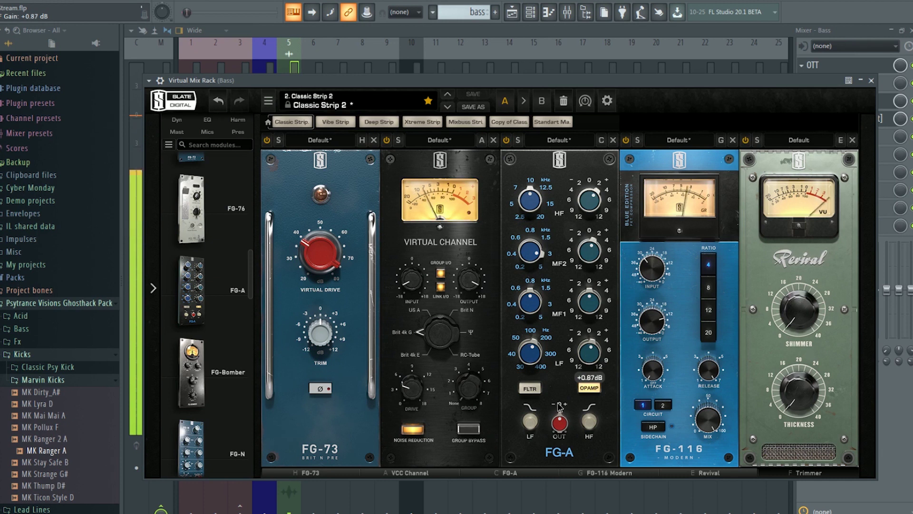
left_click(292, 70)
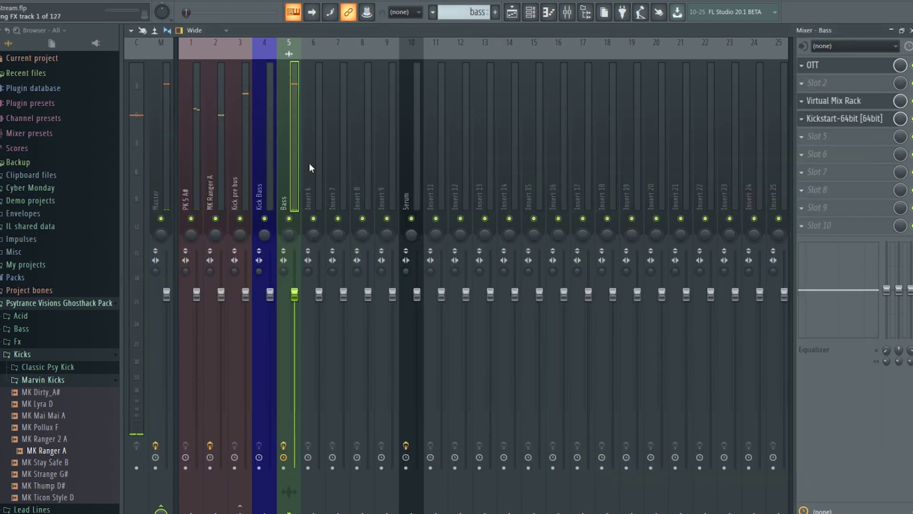
Load Ozone 8 Equalizer in slot 5 of the Bass track and make Band 1 a Highpass at about 33.7 Hz with slope 48.
left_click(844, 141)
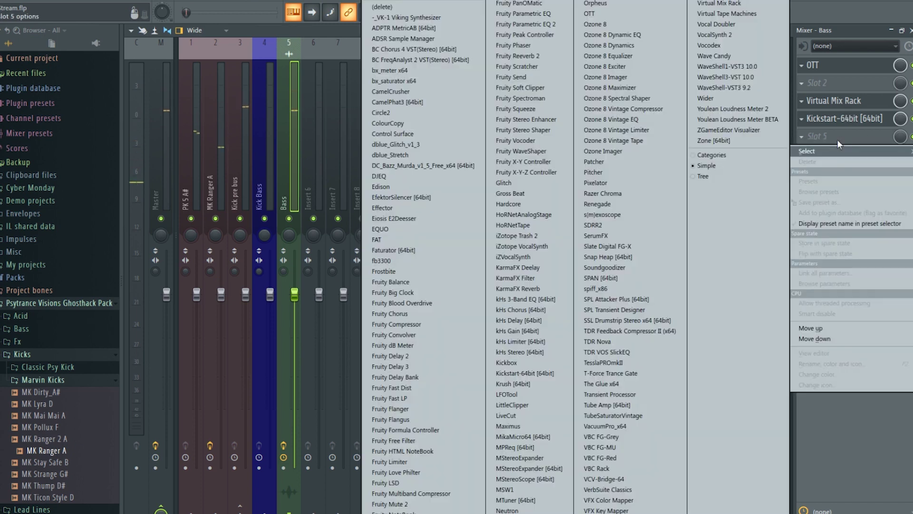
left_click(637, 58)
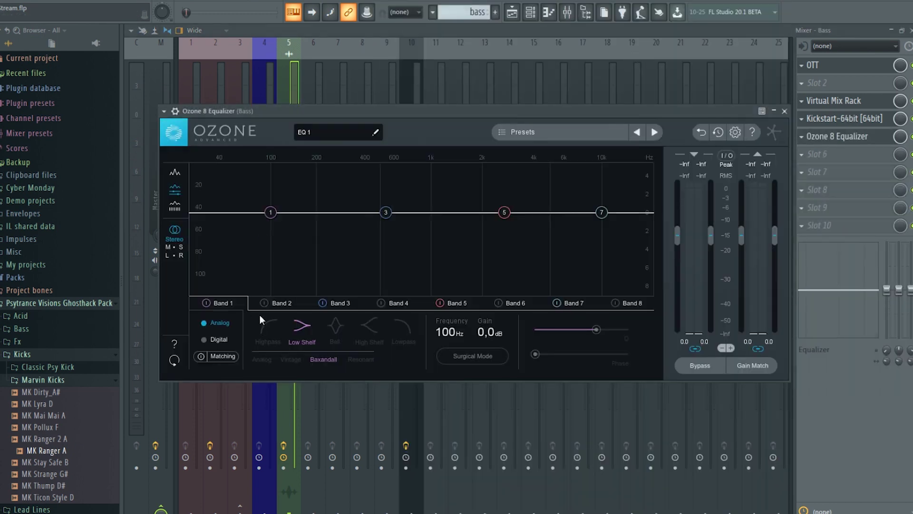
left_click(269, 327)
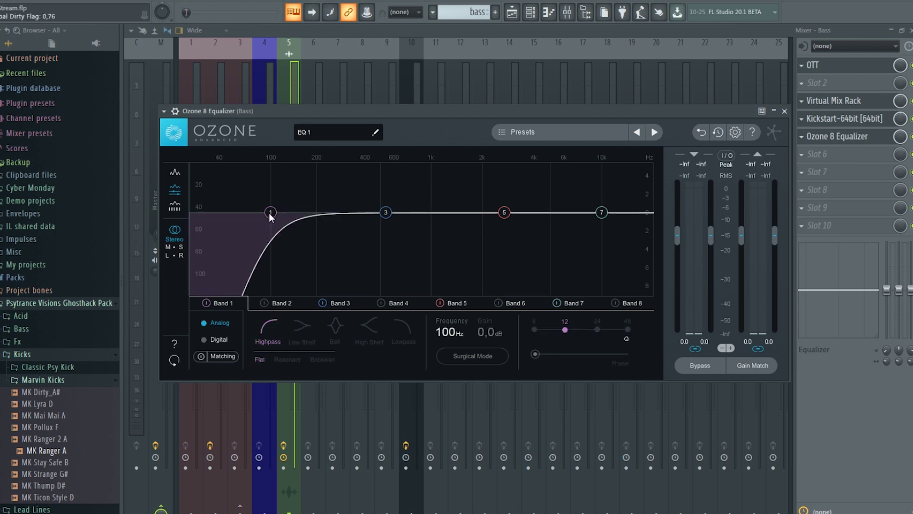
left_click_drag(270, 216, 210, 216)
scroll(224, 216, "up", 2)
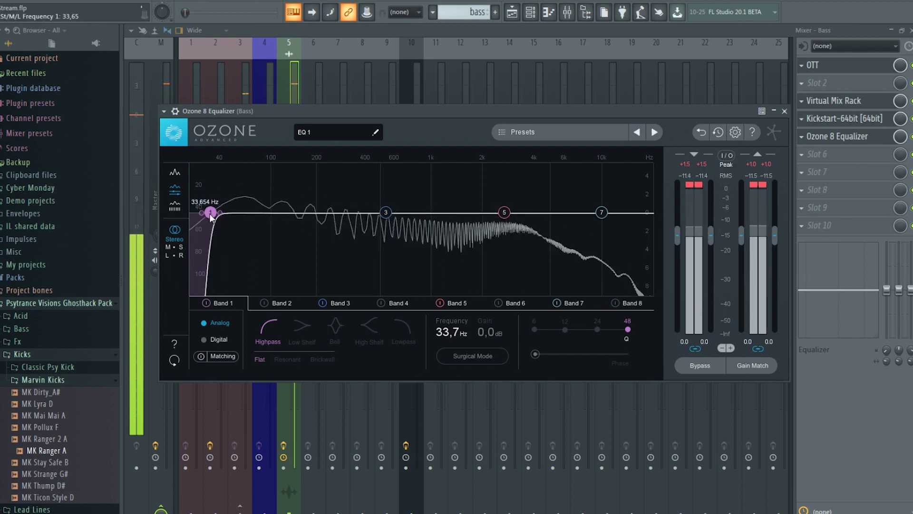
left_click(299, 90)
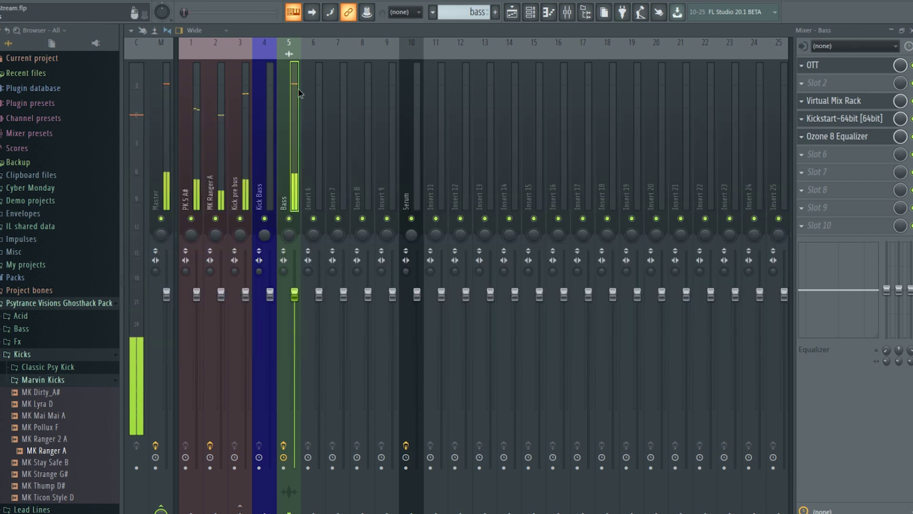
Set the Virtual Mix Rack Trimmer on the Bass track to about -5.63 dB, and play the loop to check the mixer levels.
left_click(832, 101)
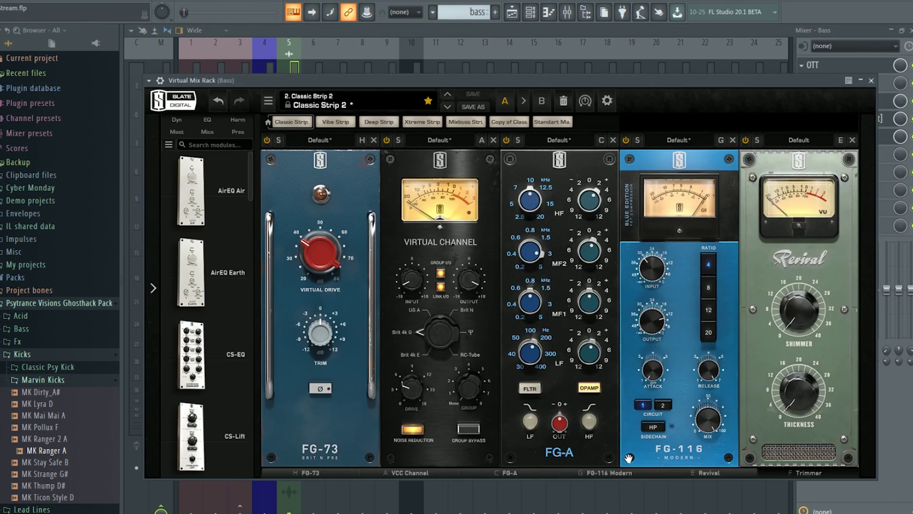
left_click_drag(626, 474, 733, 474)
left_click_drag(784, 353, 785, 356)
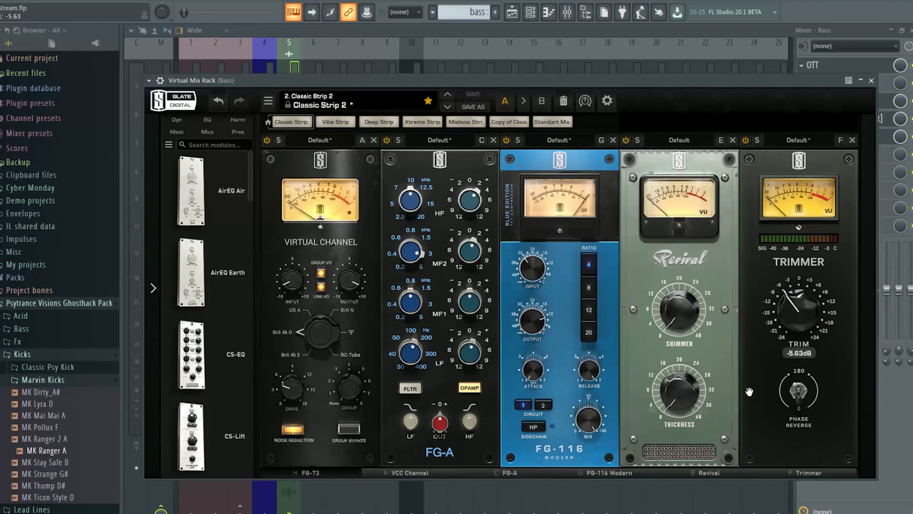
left_click(289, 41)
key("space")
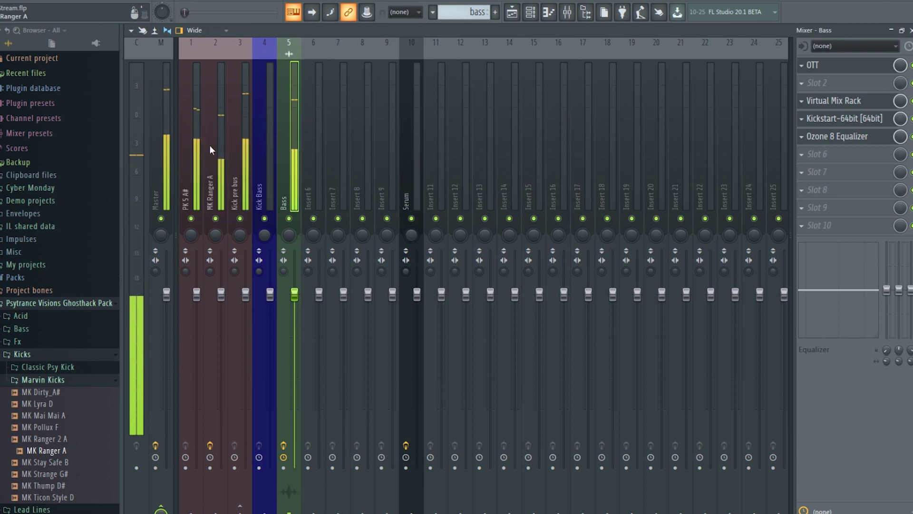
key("space")
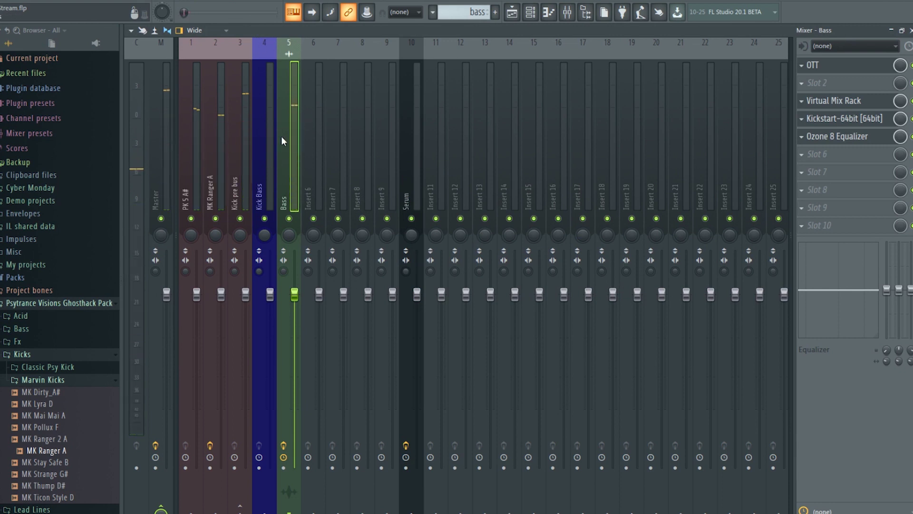
Review the Bass track's Virtual Mix Rack settings, and play the loop to check the mixer levels.
left_click(836, 100)
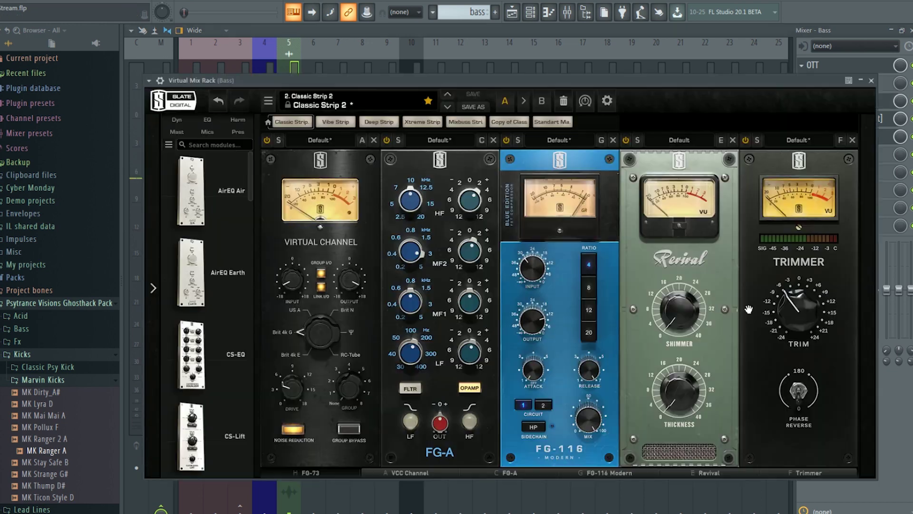
key("Escape")
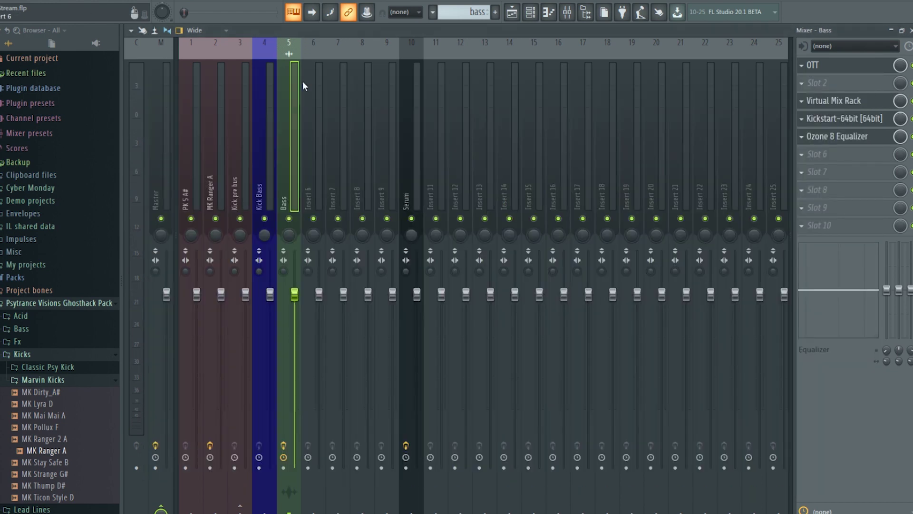
key("space")
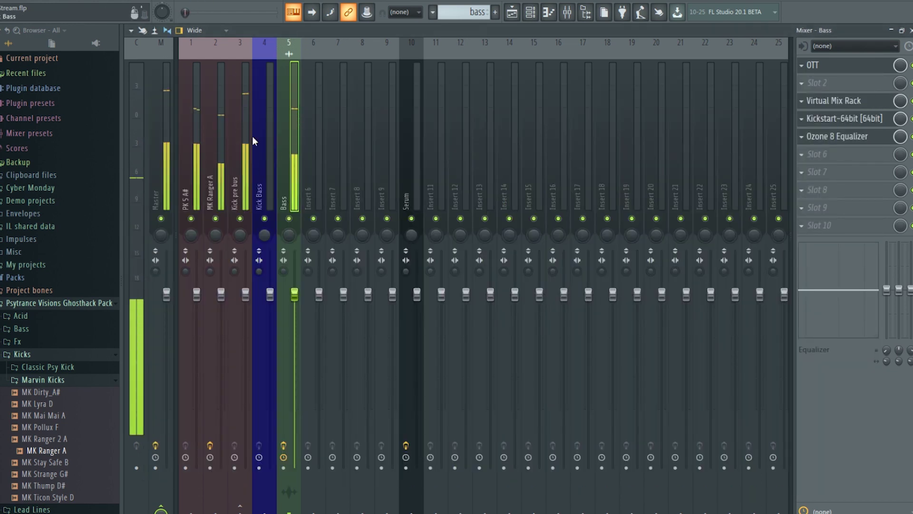
Route the Kick pre bus and Bass tracks only to the Kick Bass track, and play the loop to check the routing.
left_click(197, 205)
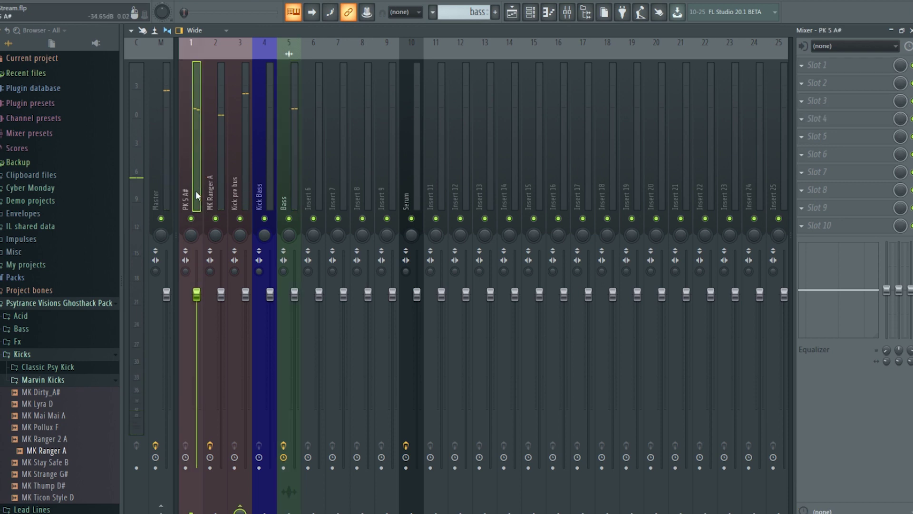
left_click(216, 188)
left_click(244, 187)
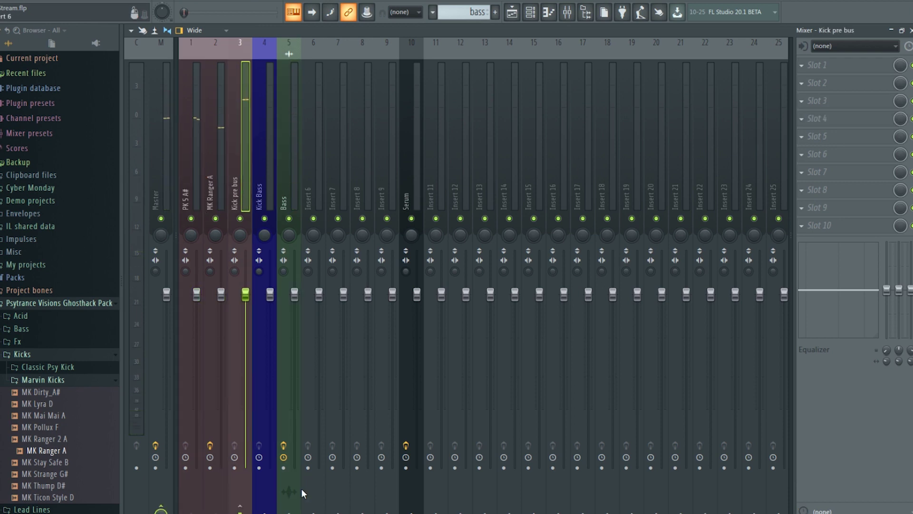
right_click(265, 508)
left_click(297, 496)
left_click(290, 210)
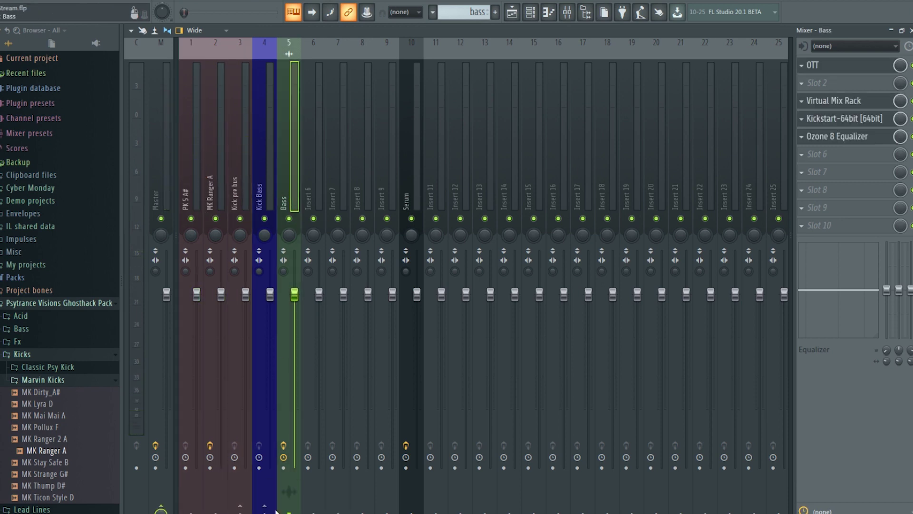
right_click(265, 509)
left_click(293, 498)
left_click(267, 186)
key("space")
key("space")
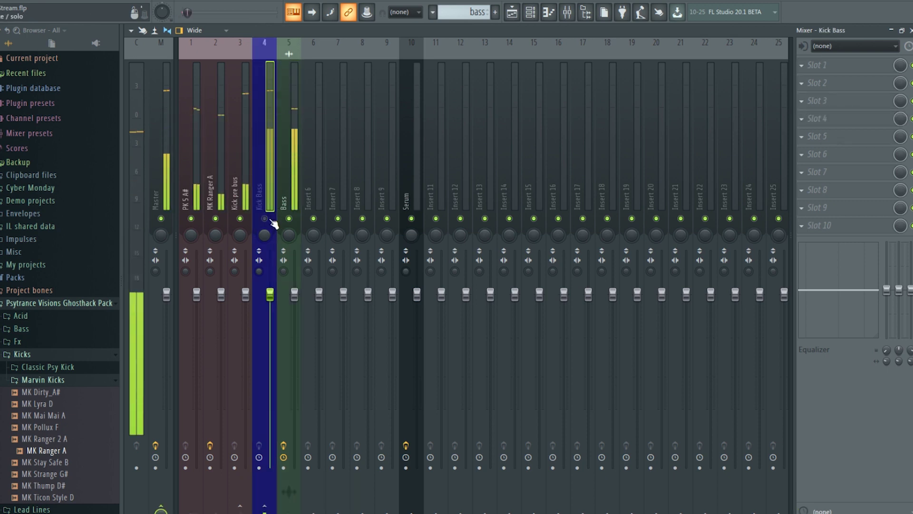
Load bx_saturator x64 in slot 1 of the Kick Bass track with the 01 Gentle Saturation preset, and return to the mixer.
left_click(830, 64)
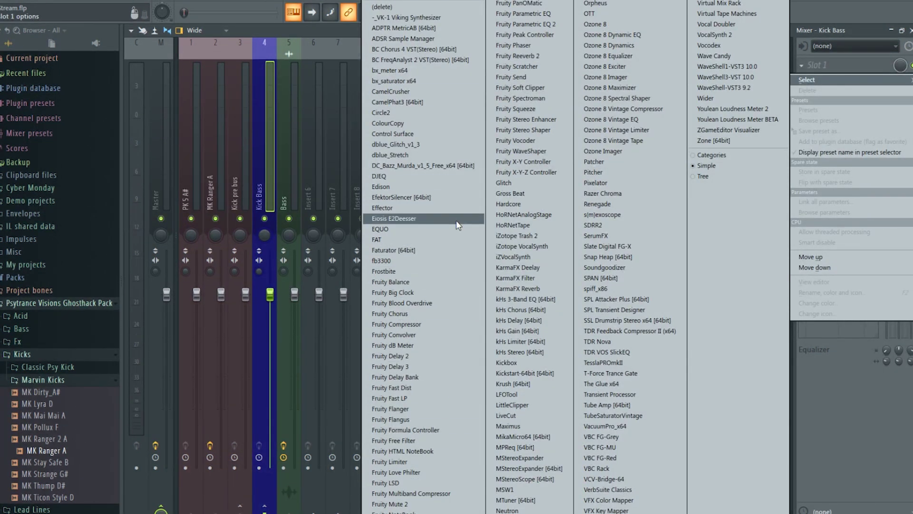
left_click(456, 81)
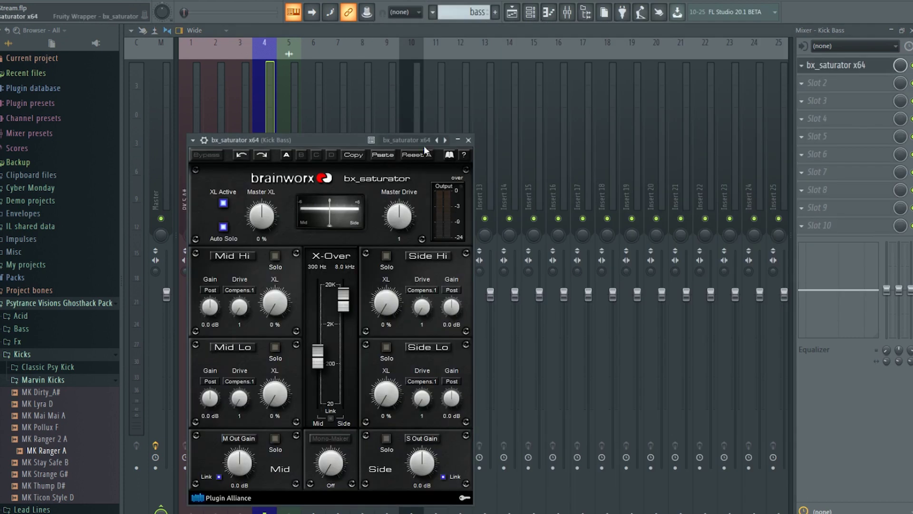
left_click(446, 140)
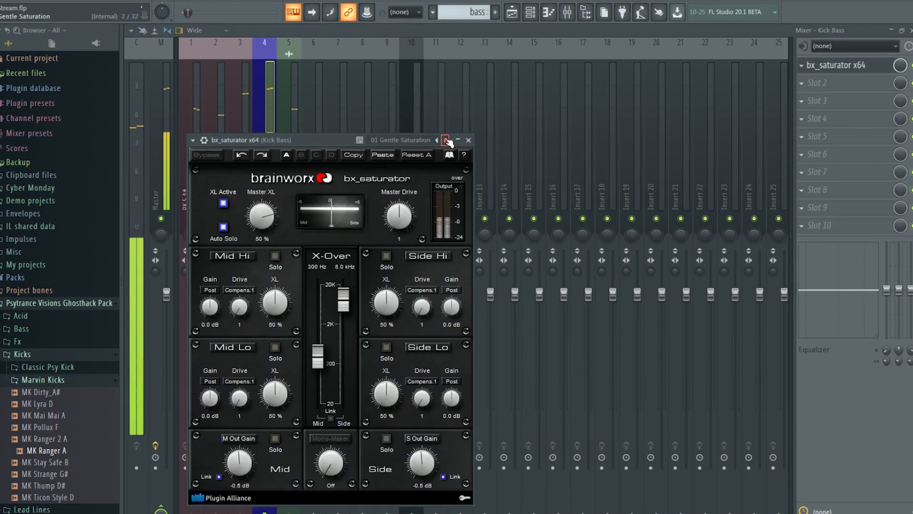
left_click_drag(346, 140, 372, 153)
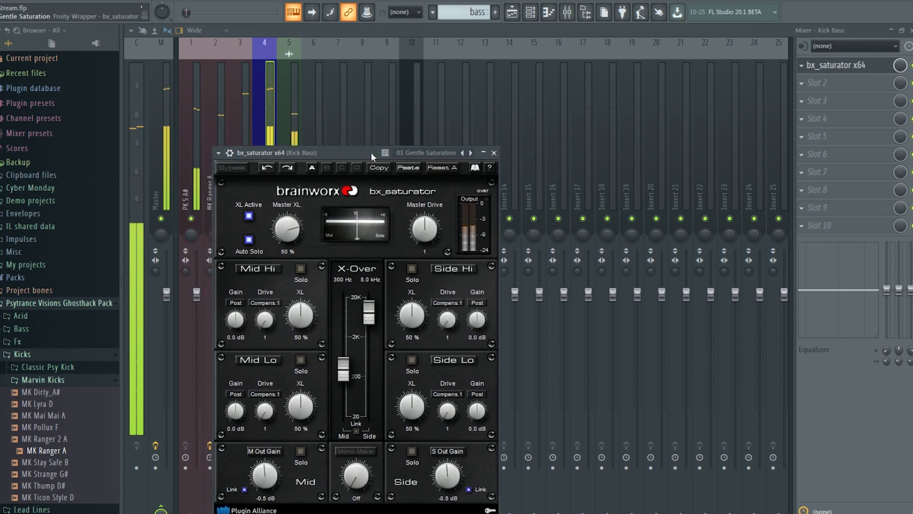
left_click(266, 109)
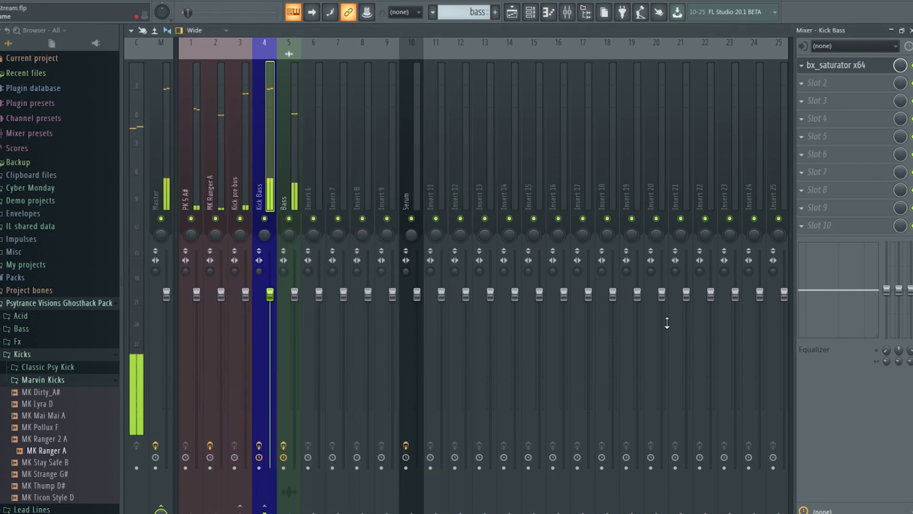
Stop the loop, toggle the Sonarworks calibration, and play the loop again.
key("space")
left_click(821, 513)
left_click(832, 474)
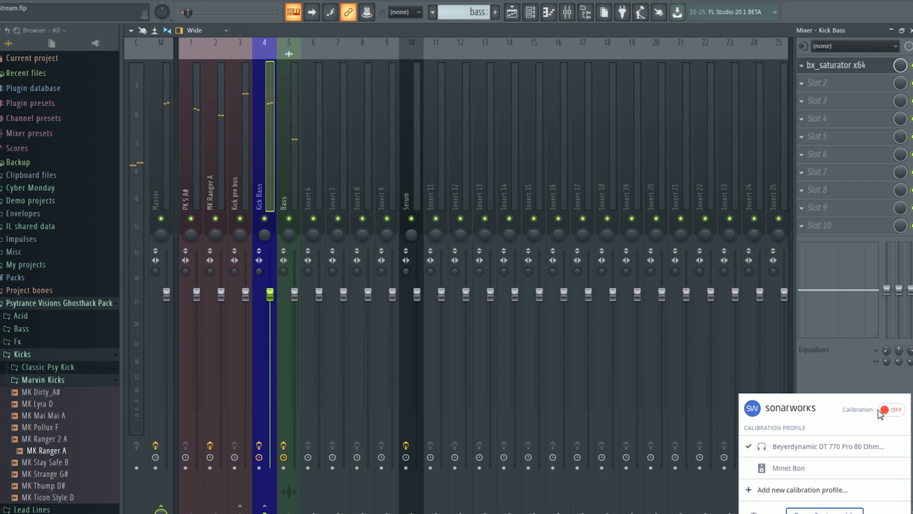
left_click(884, 410)
left_click(208, 3)
key("space")
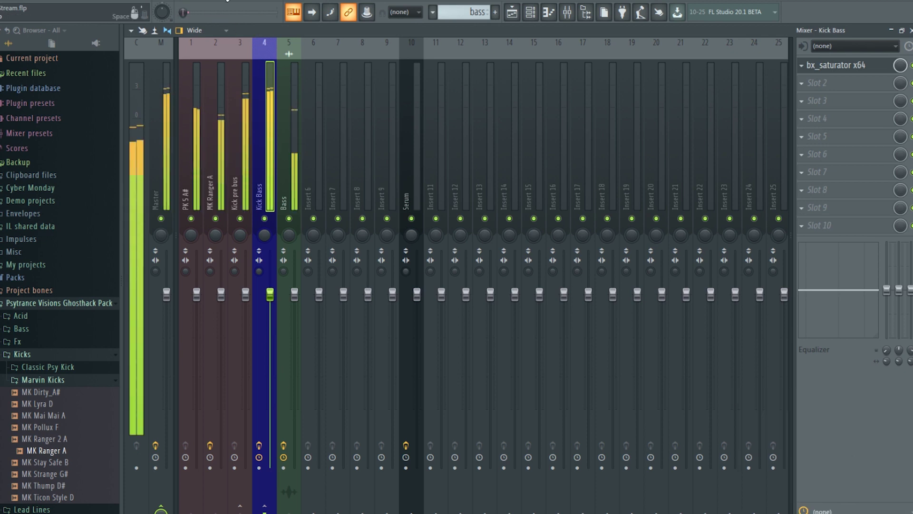
In the MK Ranger A track's Fruity parametric EQ 2, lower the main level and move band 7 down to cut the highs.
left_click(238, 153)
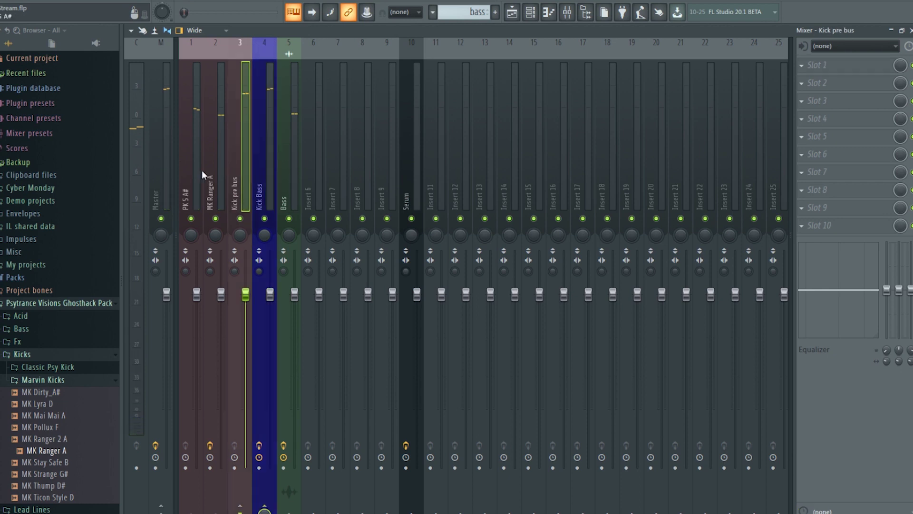
left_click(209, 171)
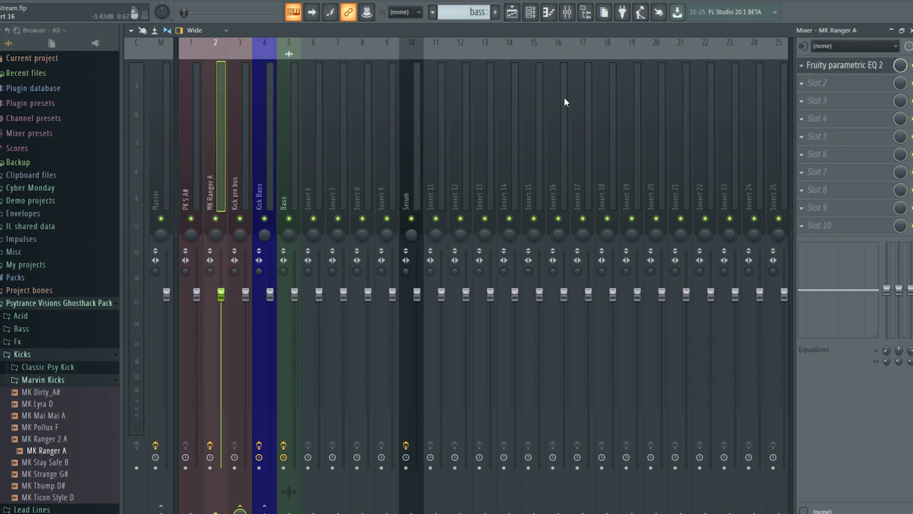
left_click(204, 161)
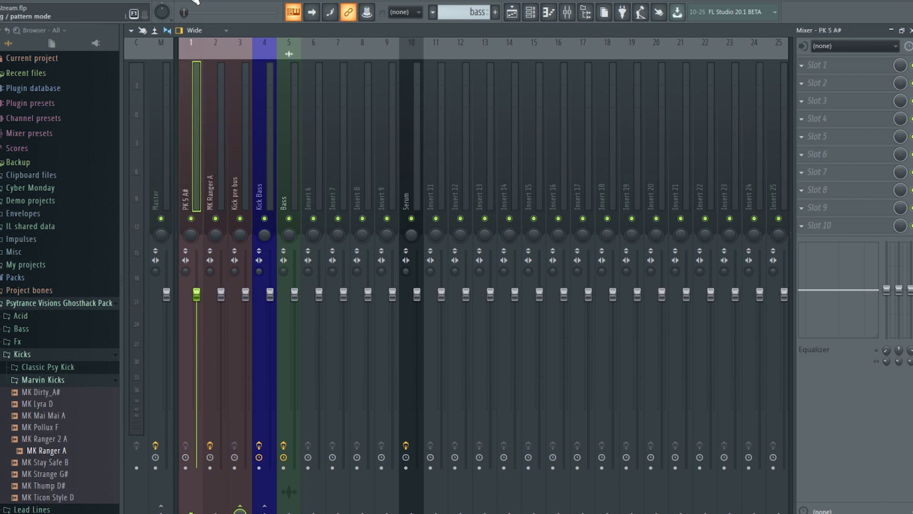
left_click(226, 126)
left_click(855, 71)
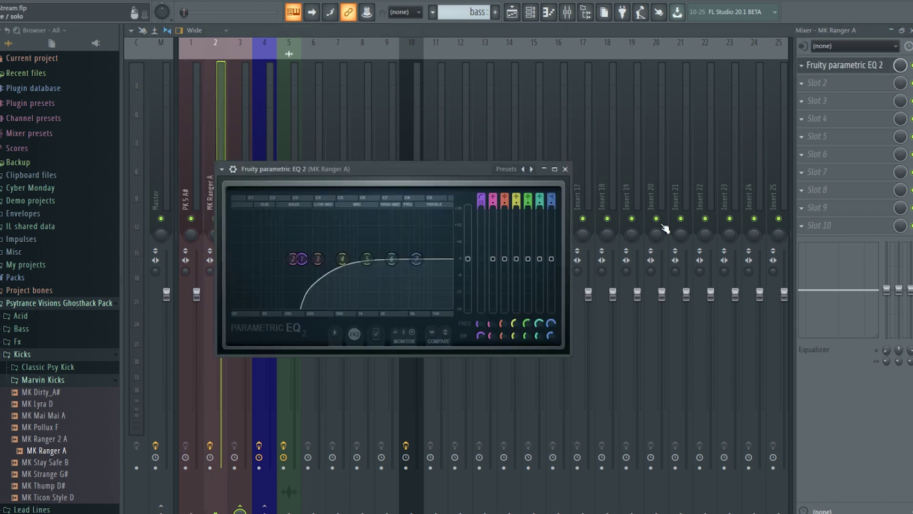
left_click_drag(469, 261, 468, 278)
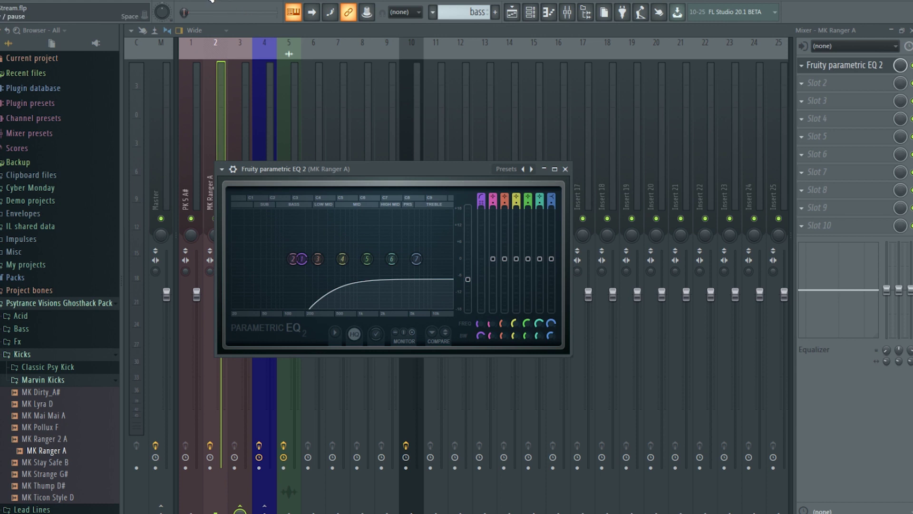
left_click_drag(468, 279, 432, 273)
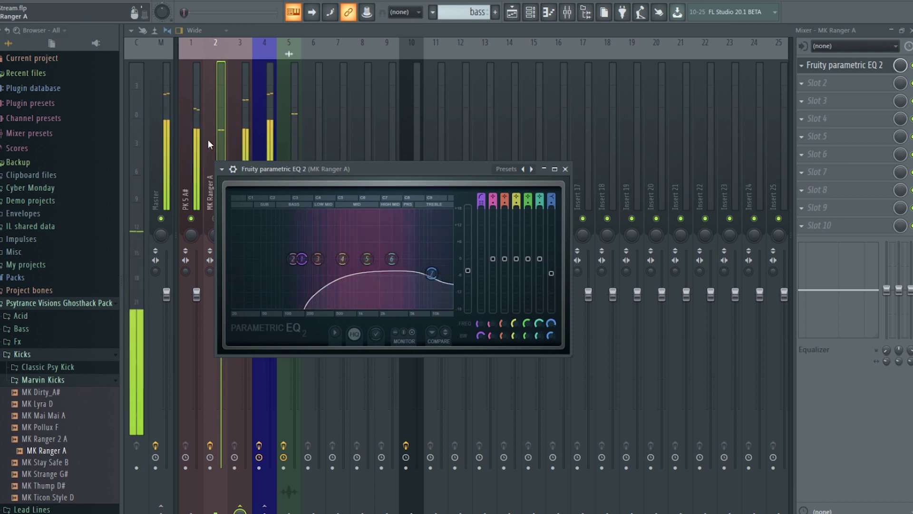
Audition the kick layers in solo, and further lower the main level of MK Ranger A's Fruity parametric EQ 2.
left_click(202, 156)
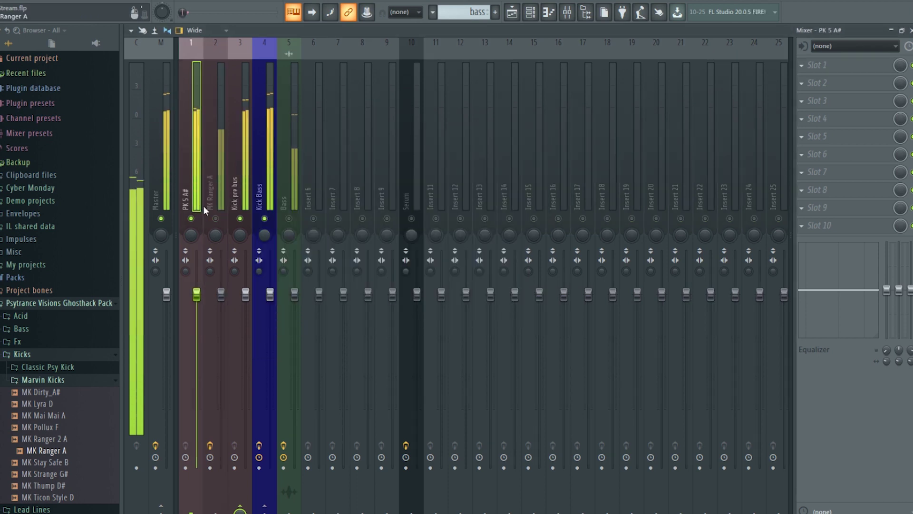
left_click(222, 211)
right_click(223, 218)
right_click(223, 219)
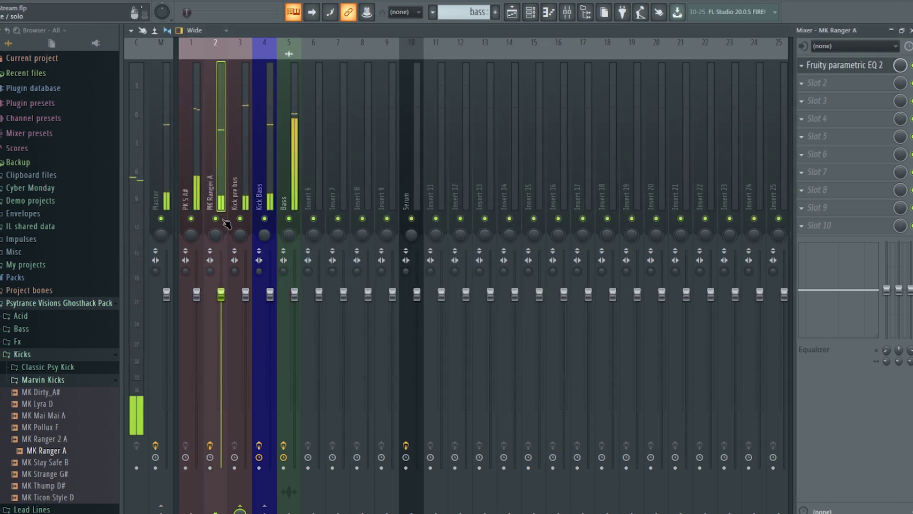
left_click(875, 67)
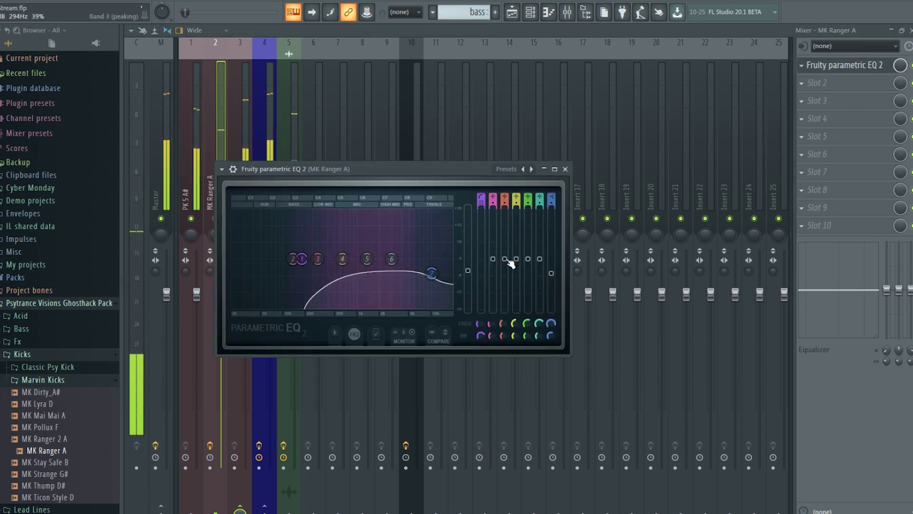
left_click_drag(468, 271, 469, 281)
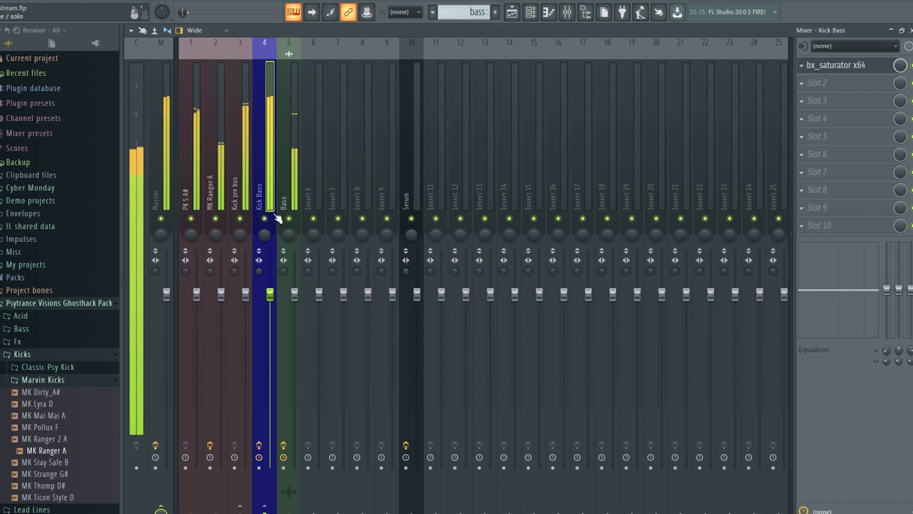
In the Bass track's Virtual Mix Rack, raise the FG-A's LF gain to about +4 dB and lower its LF frequency to about 50 Hz.
left_click(284, 215)
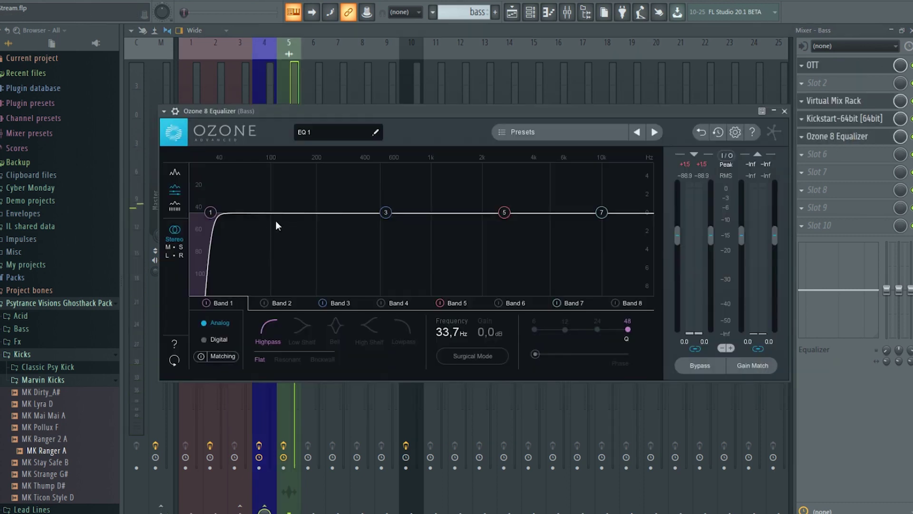
left_click(842, 101)
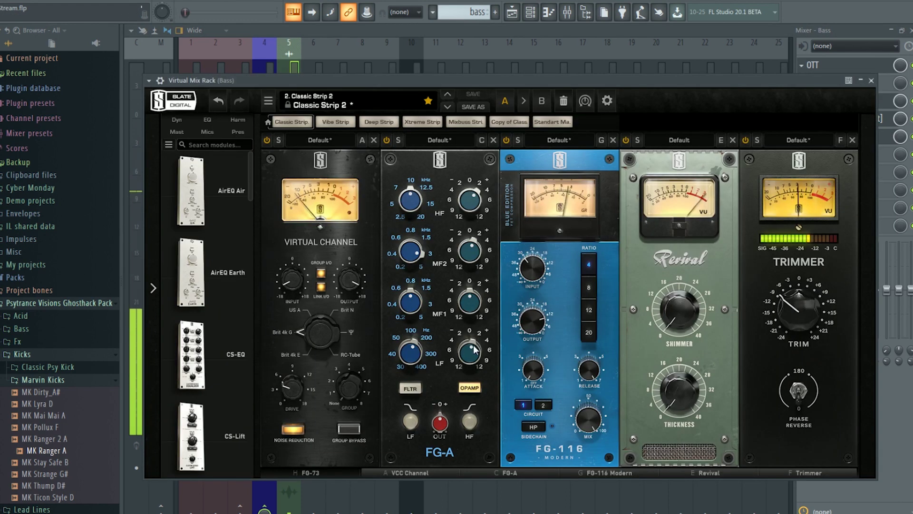
left_click_drag(471, 353, 471, 322)
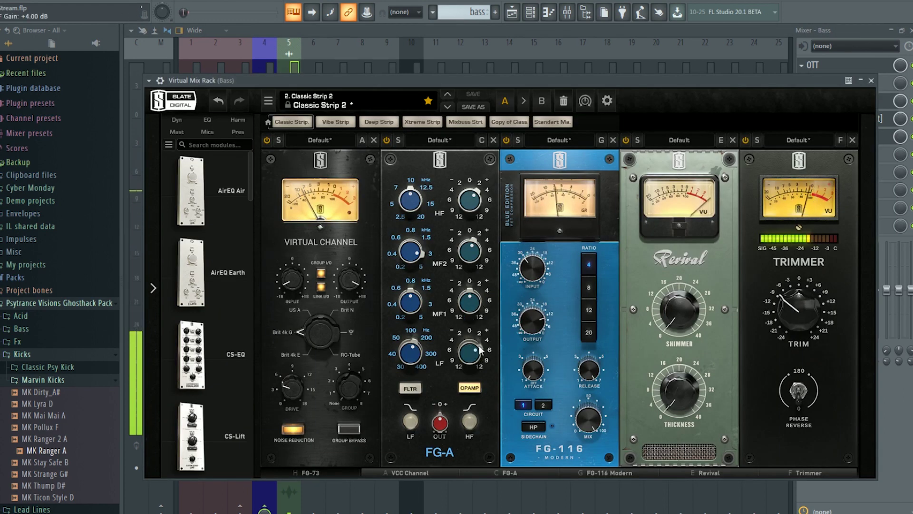
mouse_move(406, 368)
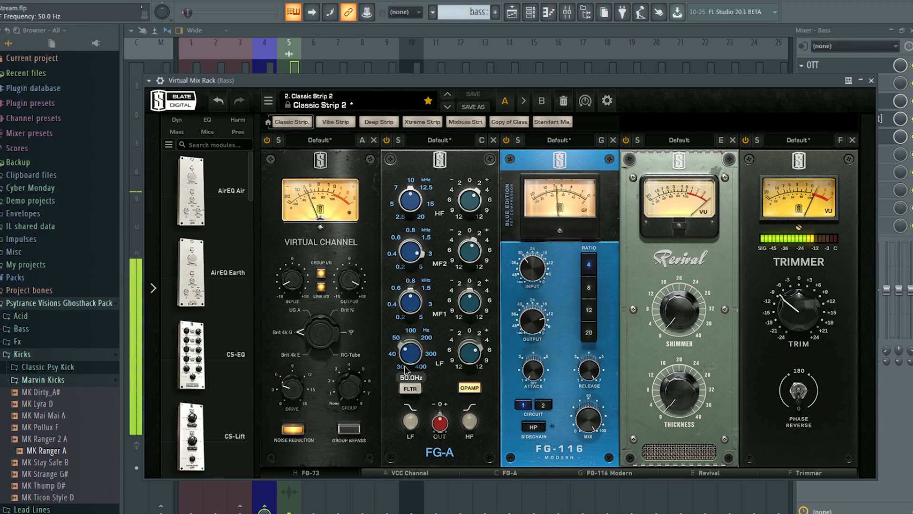
left_click_drag(406, 369, 379, 400)
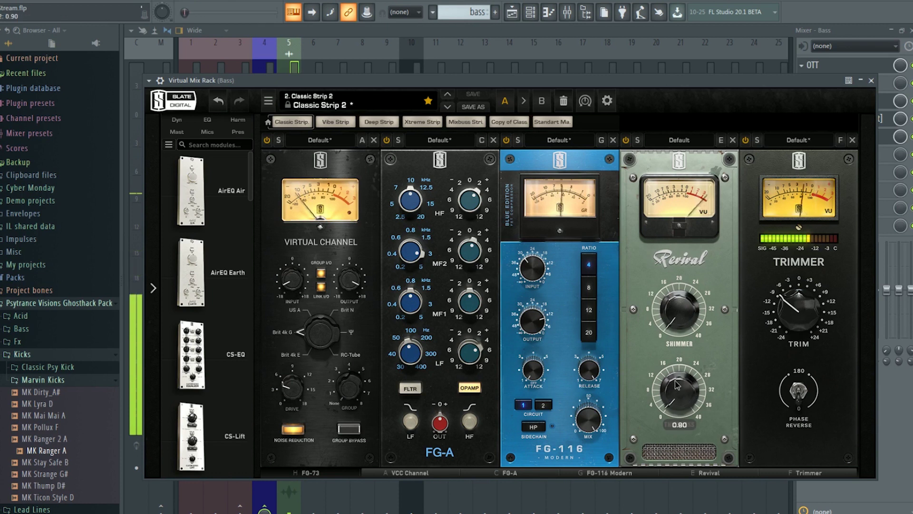
Set the Revival module's Shimmer to about 2.55 and Thickness to about 0.90, and return to the mixer.
mouse_move(684, 294)
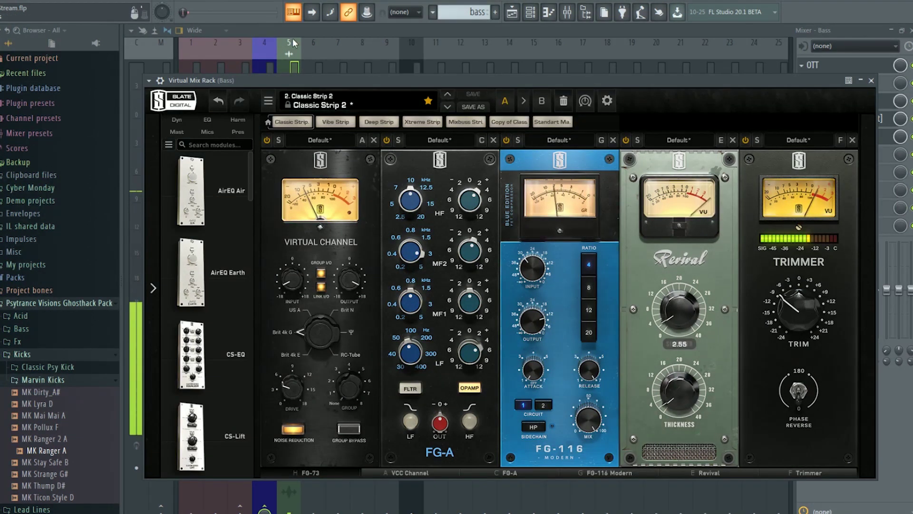
left_click(293, 39)
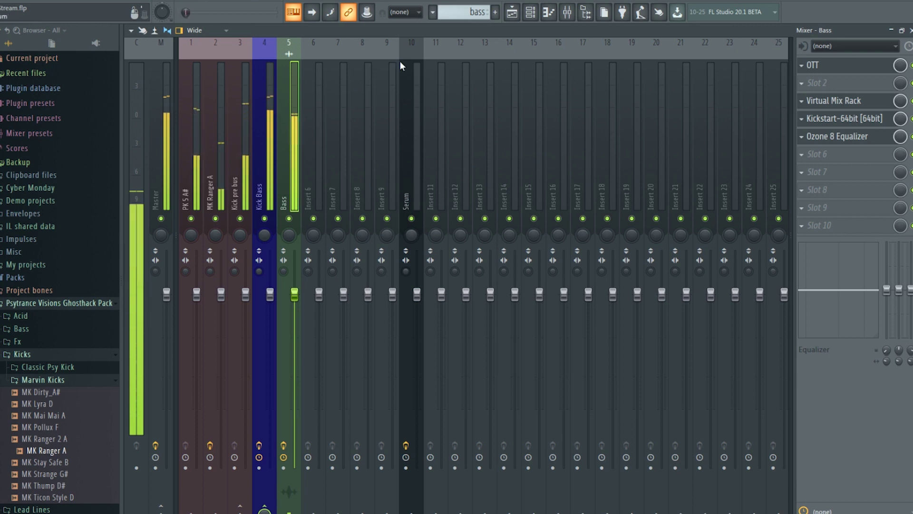
Select the four Kick clips on Track 2 of the Playlist and move them to Track 4.
left_click(512, 12)
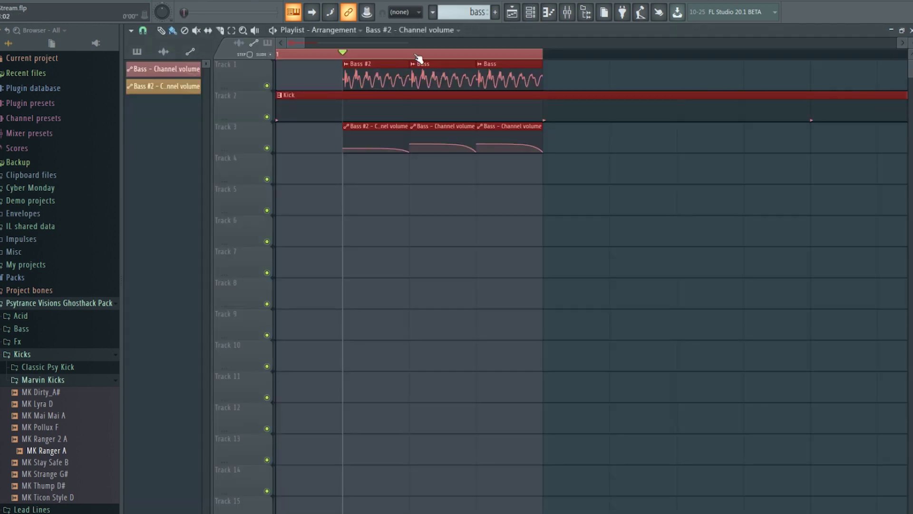
scroll(419, 58, "down", 5)
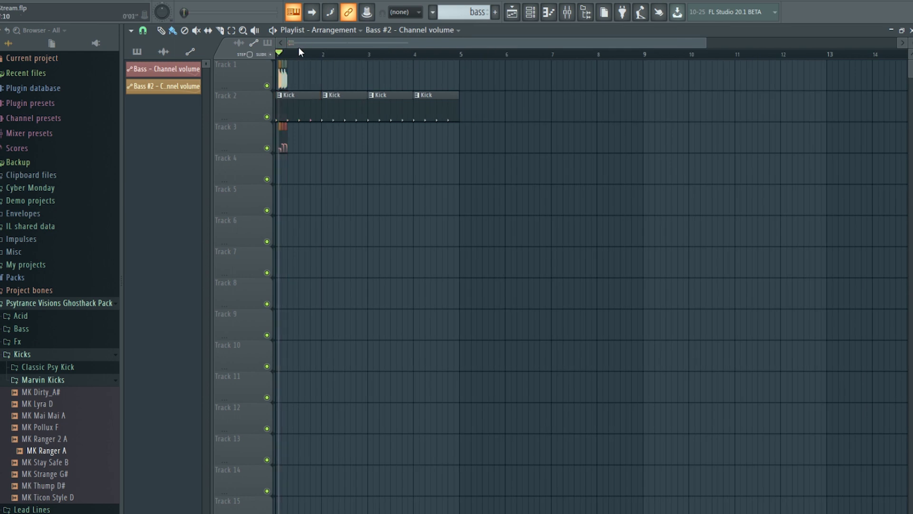
left_click_drag(513, 99, 312, 126)
left_click_drag(416, 111, 422, 173)
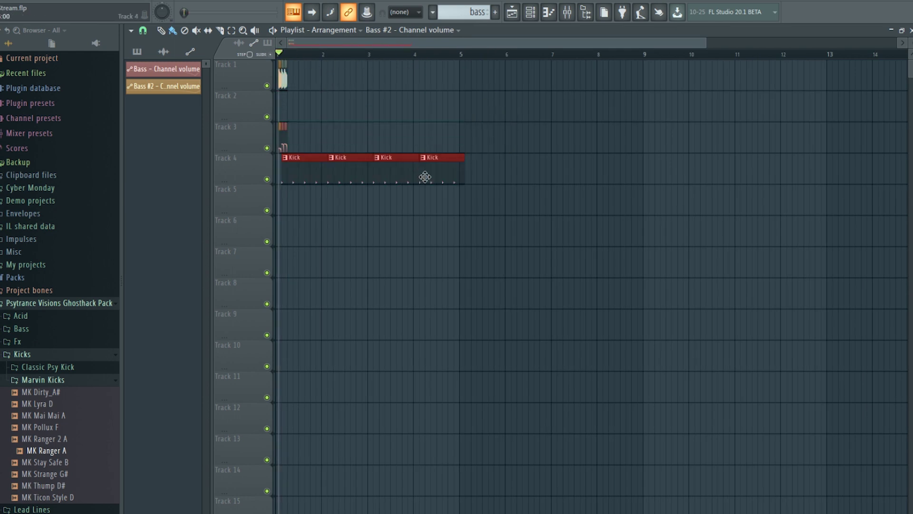
scroll(304, 57, "down", 1)
scroll(310, 58, "up", 4)
Select the four Kick clips on Track 4 and shift them slightly earlier so the first one starts exactly at bar 1.
left_click(326, 34)
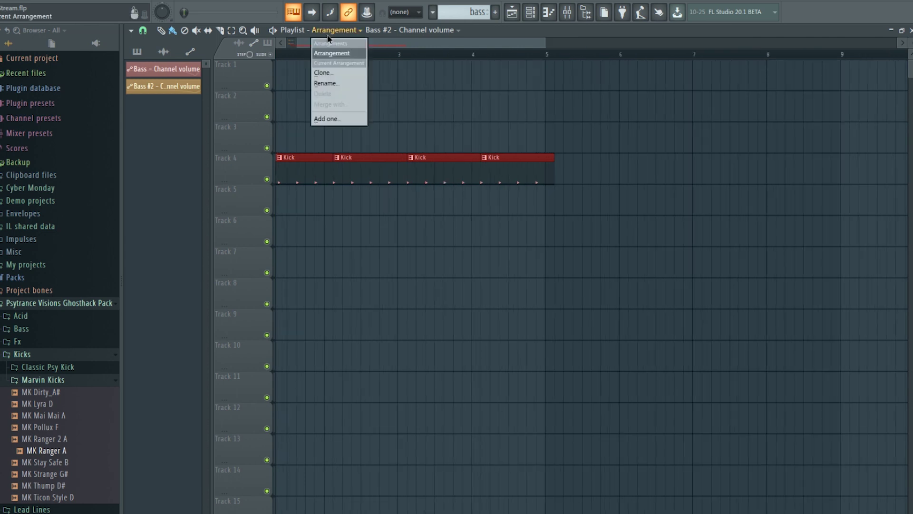
left_click(421, 125)
left_click_drag(418, 43, 333, 44)
left_click_drag(693, 123, 321, 242)
left_click_drag(334, 176, 324, 175)
Duplicate the bass audio and volume automation clips on Tracks 1 and 3 onto the remaining three beats of bar 1.
left_click_drag(312, 79, 253, 138)
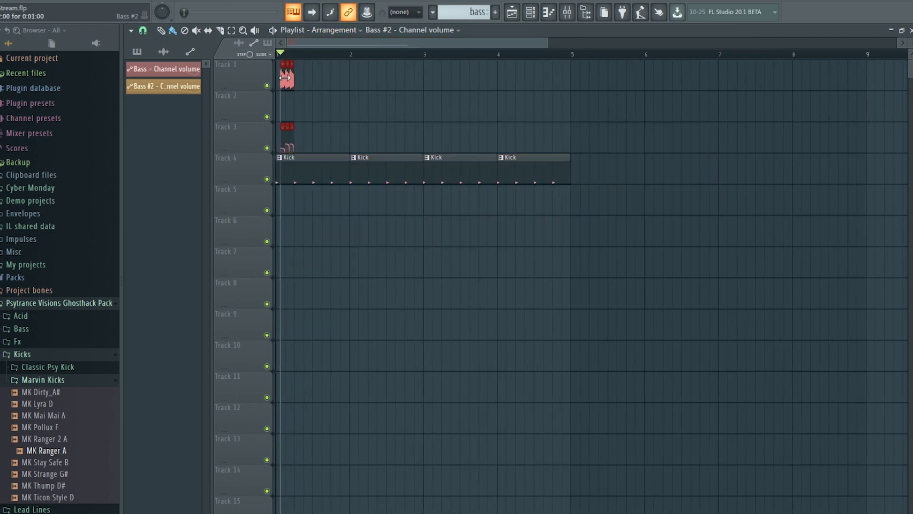
left_click_drag(285, 77, 306, 86)
left_click_drag(358, 59, 282, 151)
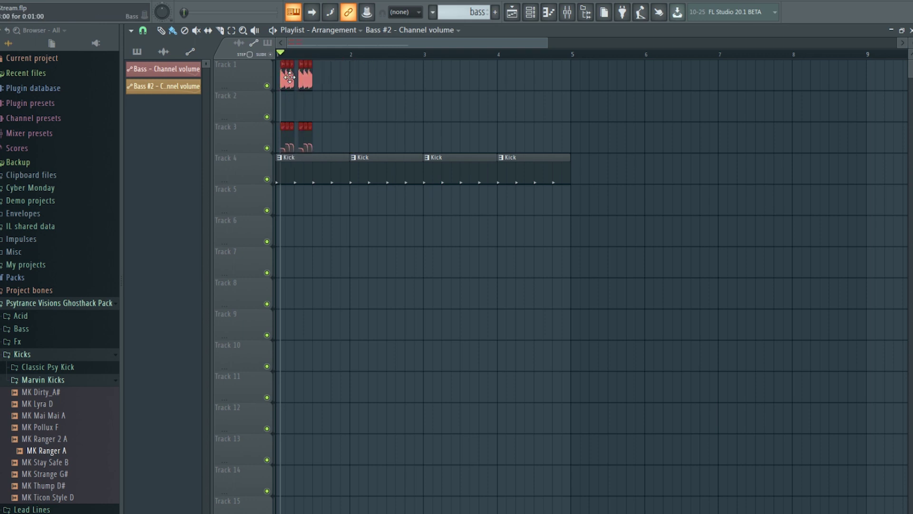
left_click_drag(289, 77, 326, 77)
key("space")
key("space")
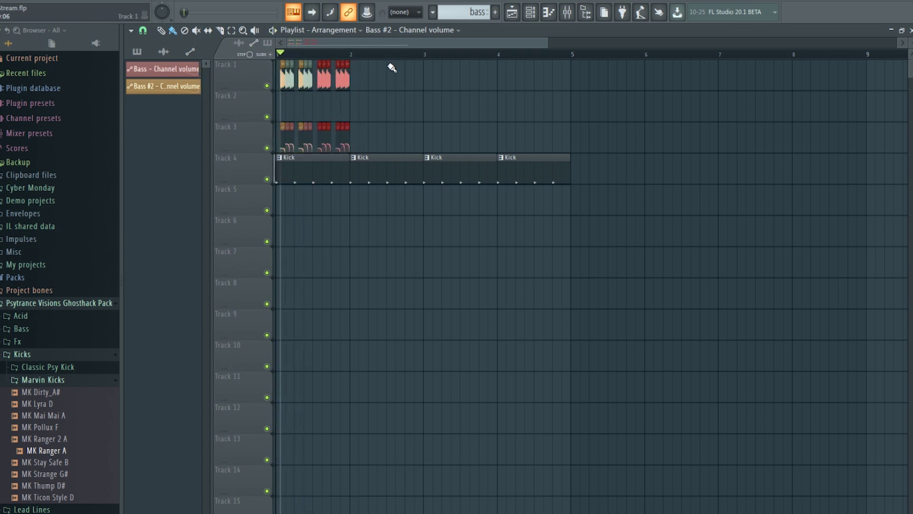
Duplicate the full bar 1 of bass and automation clips on Tracks 1 and 3 into bar 2.
left_click_drag(388, 59, 275, 154)
left_click_drag(288, 80, 362, 81)
key("space")
key("space")
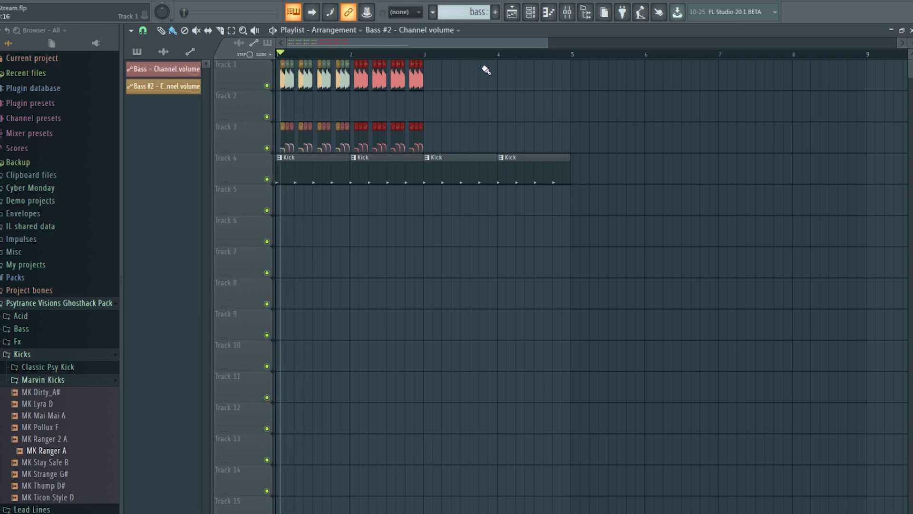
Duplicate the two bars of bass and automation clips into bars 3 and 4, aligned with the Kick clips, and play the arrangement.
left_click_drag(485, 59, 273, 154)
left_click_drag(289, 75, 432, 79)
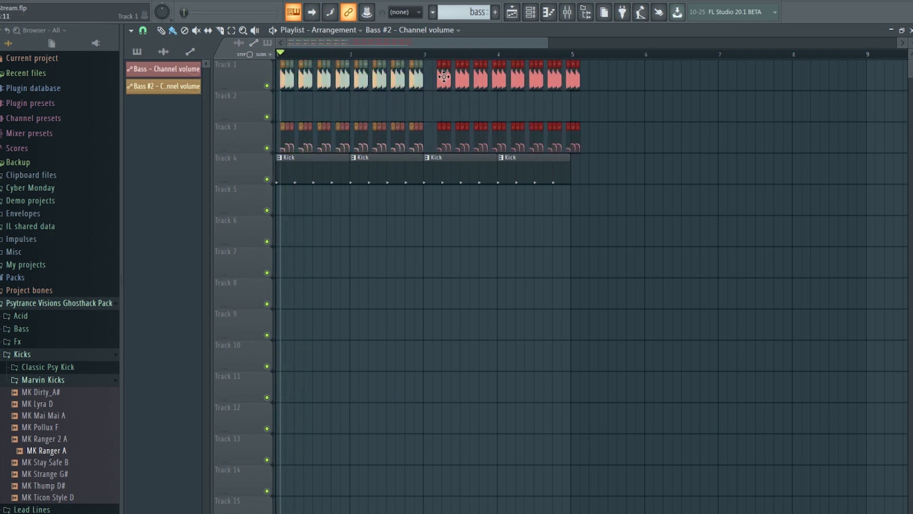
key("space")
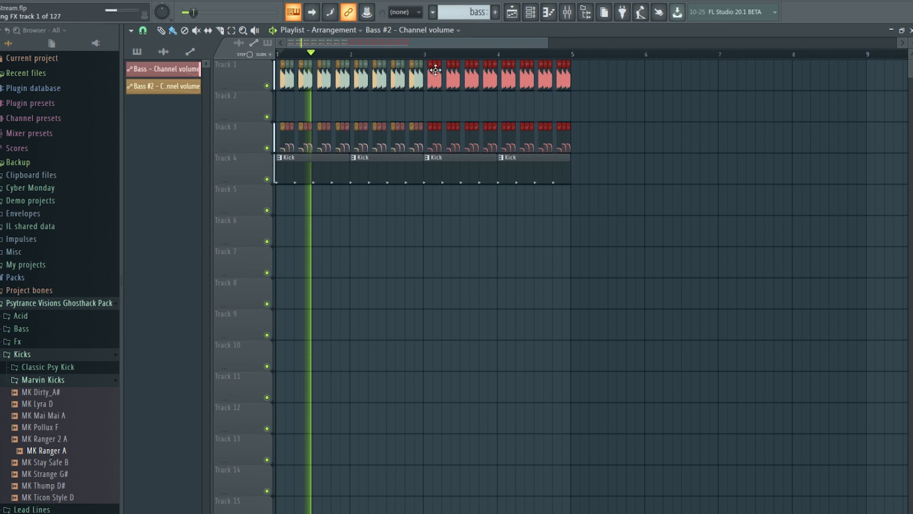
scroll(552, 46, "down", 2)
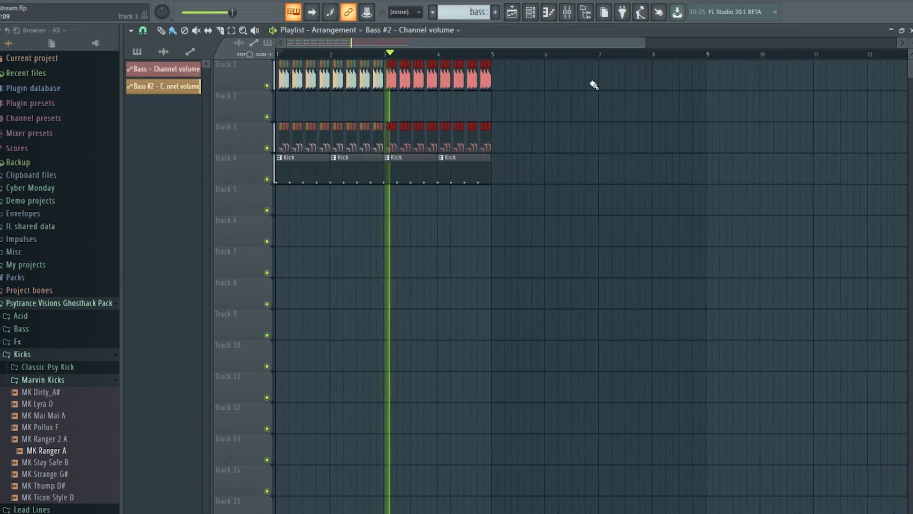
Open the Virtual Mix Rack on the Bass mixer track.
left_click(576, 15)
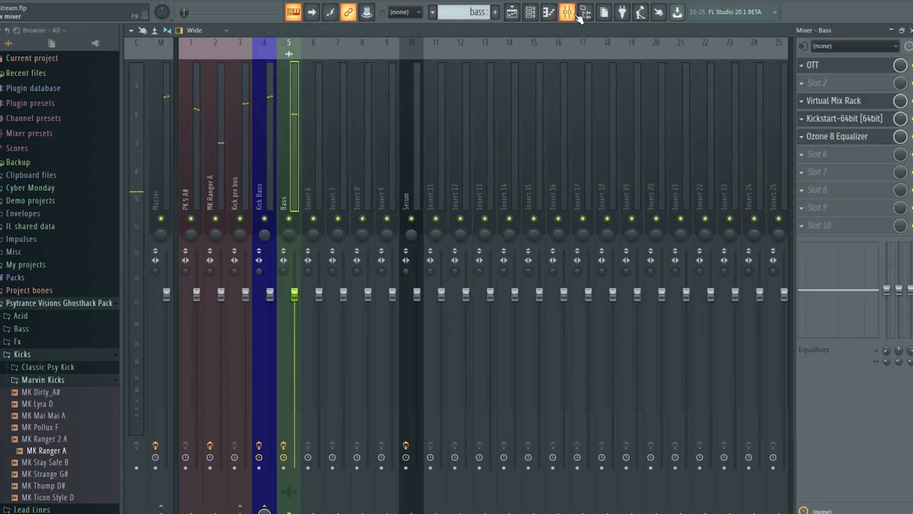
left_click(847, 99)
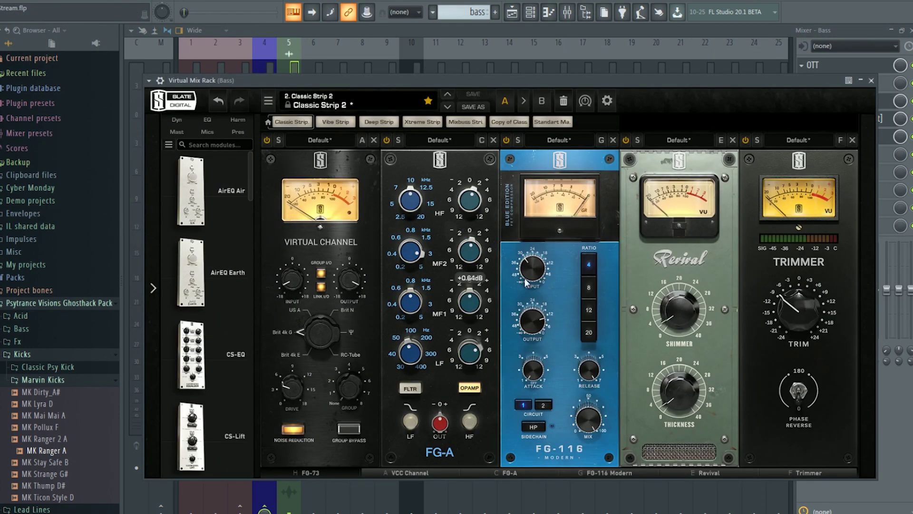
Compare the bass with the FG-116 compressor off and on, and set the compressor's mix to 47%.
left_click(212, 0)
left_click(507, 140)
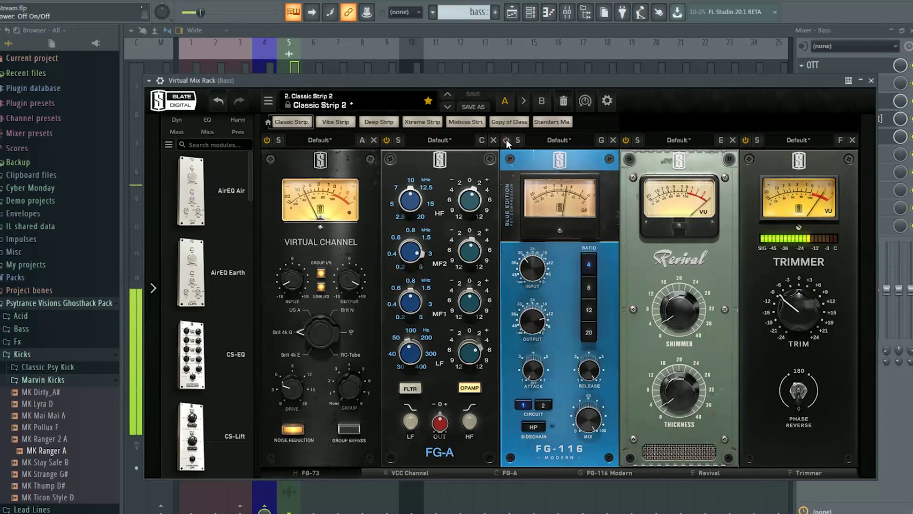
left_click(506, 140)
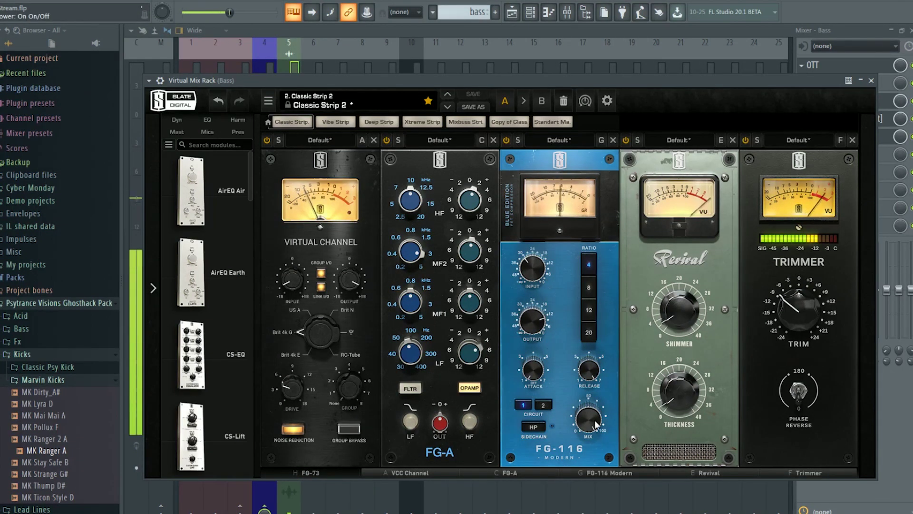
left_click_drag(595, 421, 569, 476)
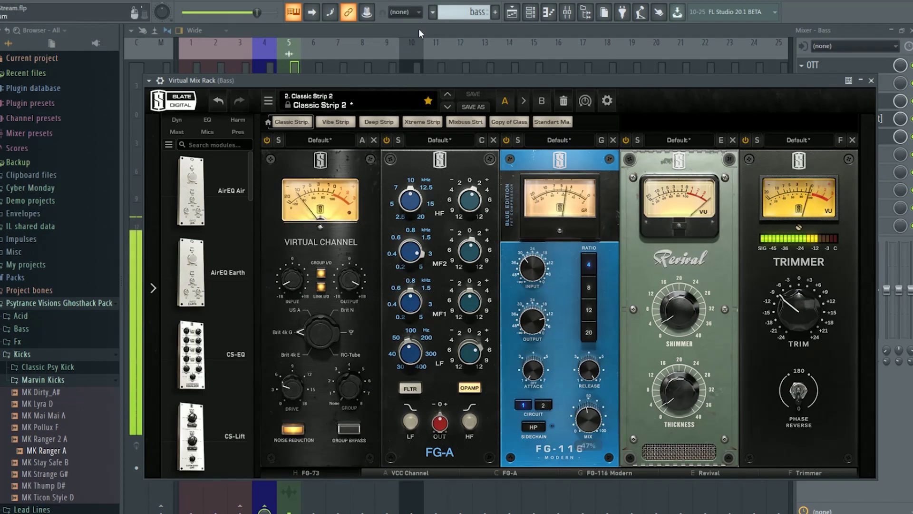
left_click(297, 68)
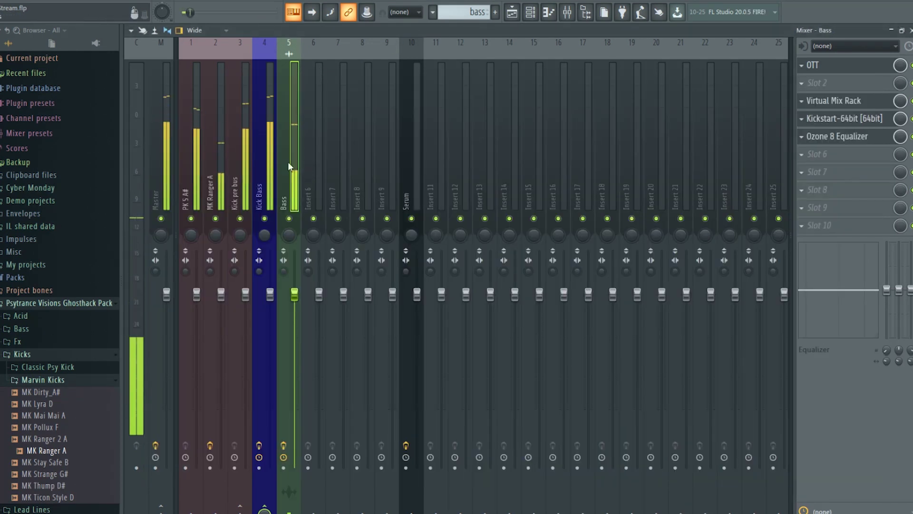
Change the channel rack's filter from Automation to All.
left_click(531, 12)
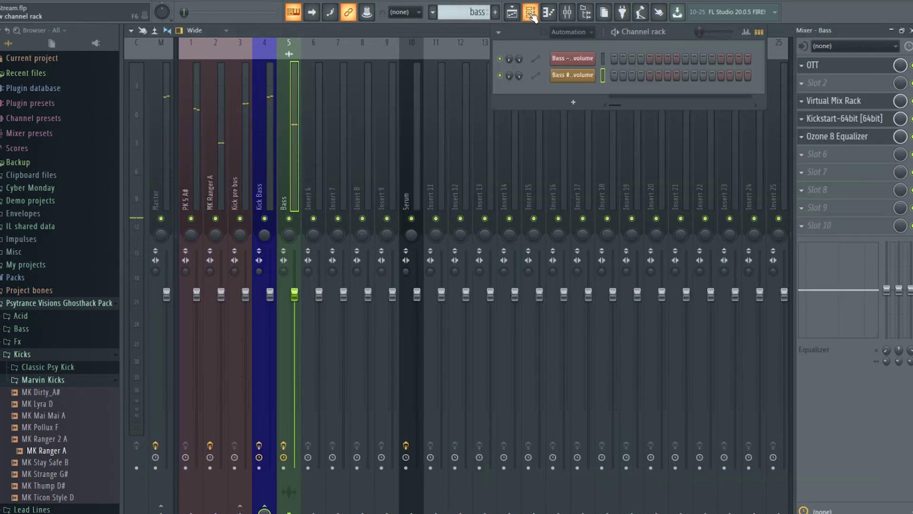
left_click(571, 31)
left_click(577, 40)
left_click(534, 14)
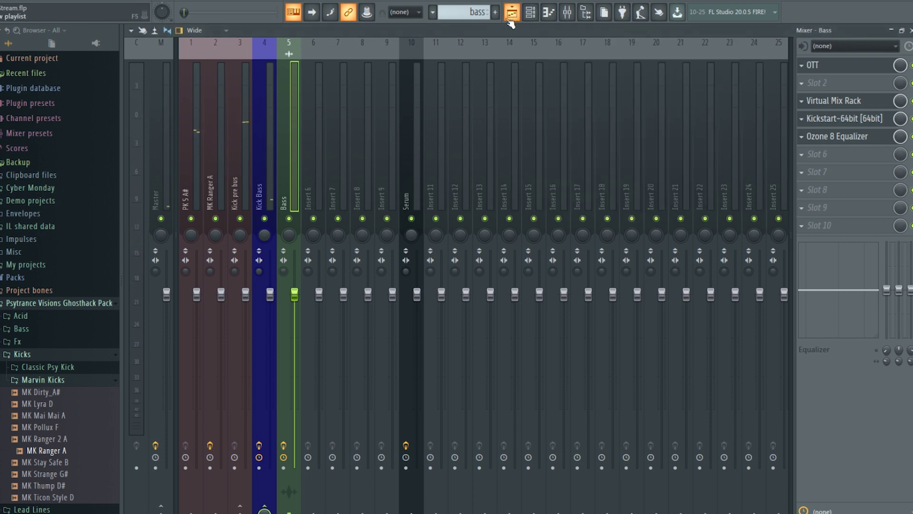
Create a new pattern named lead.
left_click(495, 12)
type("lead")
key("Return")
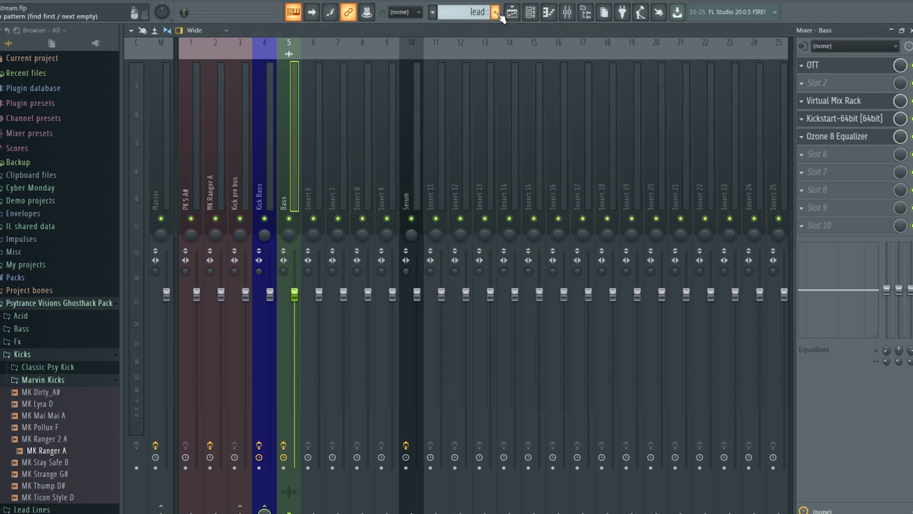
Add another Serum instrument as a new channel in the channel rack.
left_click(531, 12)
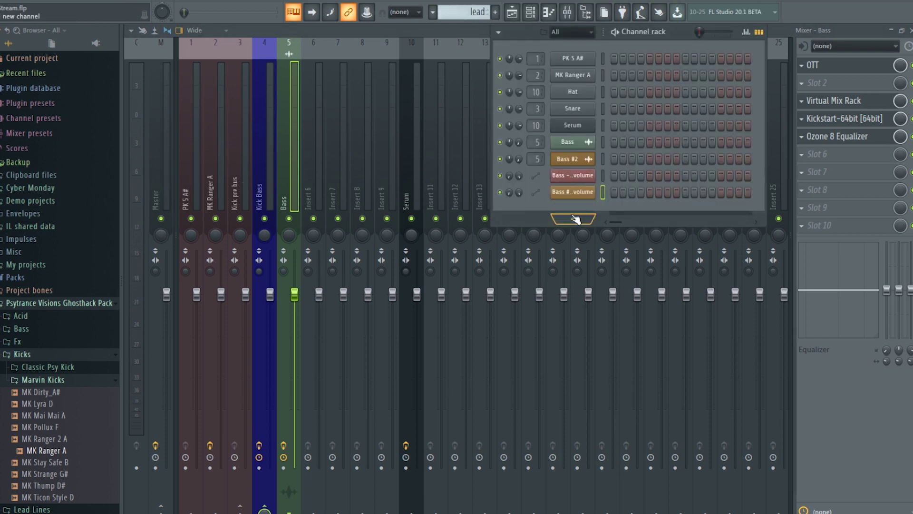
left_click(575, 218)
left_click(692, 276)
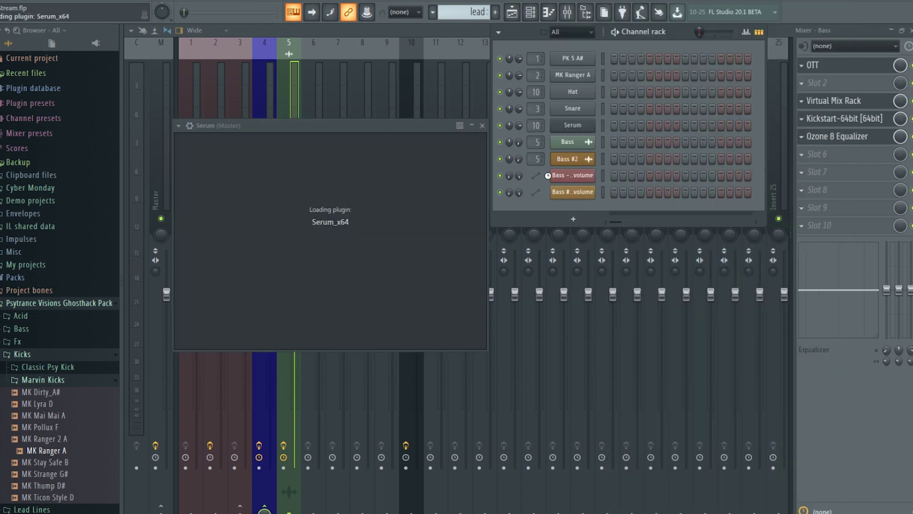
Load the Lead - Beaudelaire preset from Ghosthack Psytrance Awakening 2 into the new Serum.
left_click(485, 142)
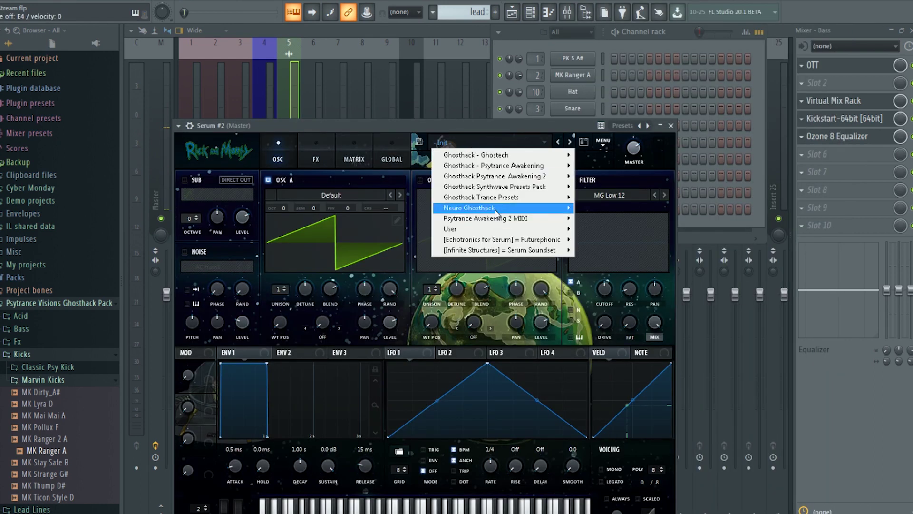
mouse_move(522, 179)
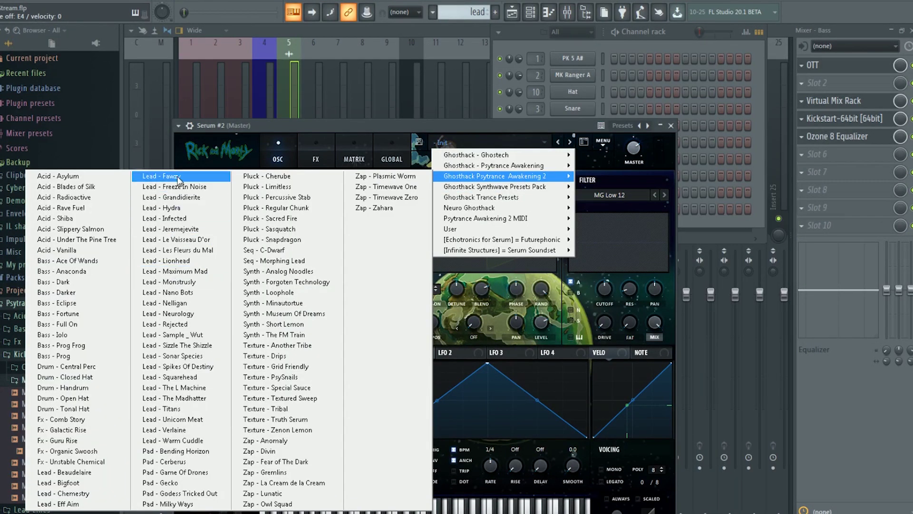
left_click(74, 473)
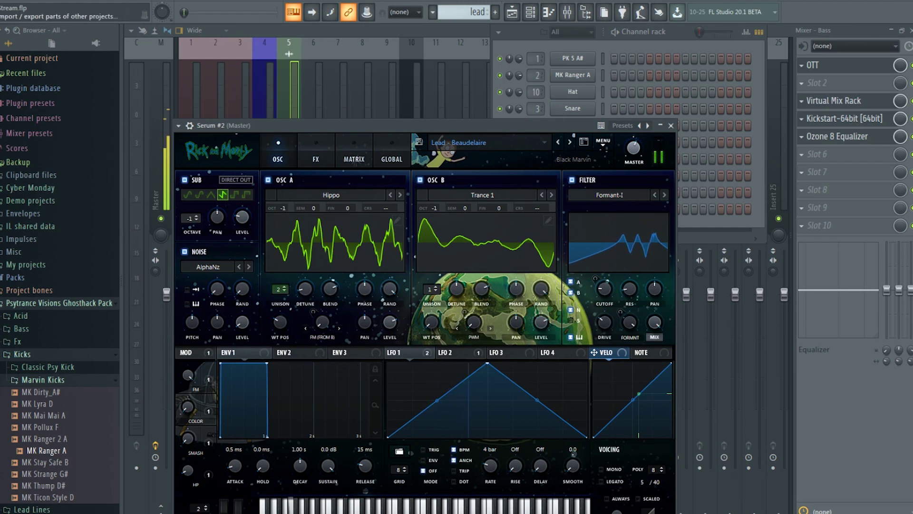
Step forward through Serum's lead presets to Lead - Chemestry.
left_click(558, 142)
left_click(570, 142)
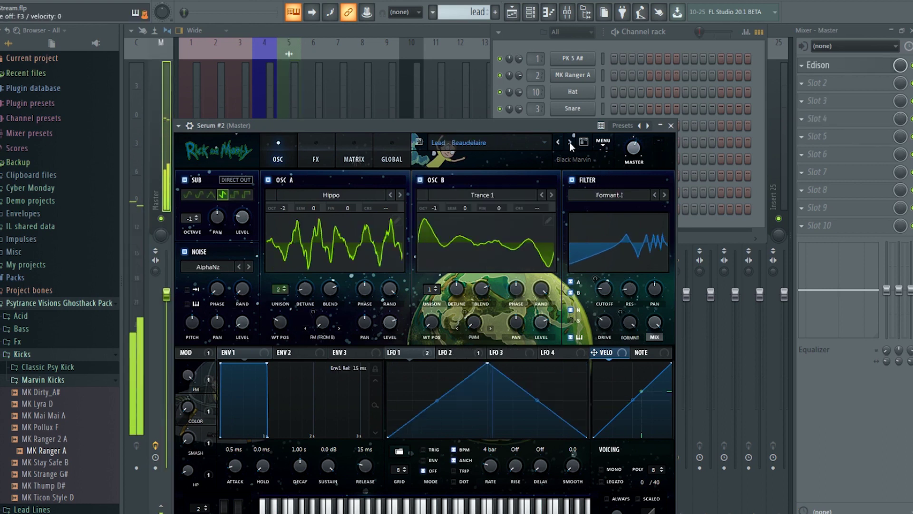
left_click(570, 142)
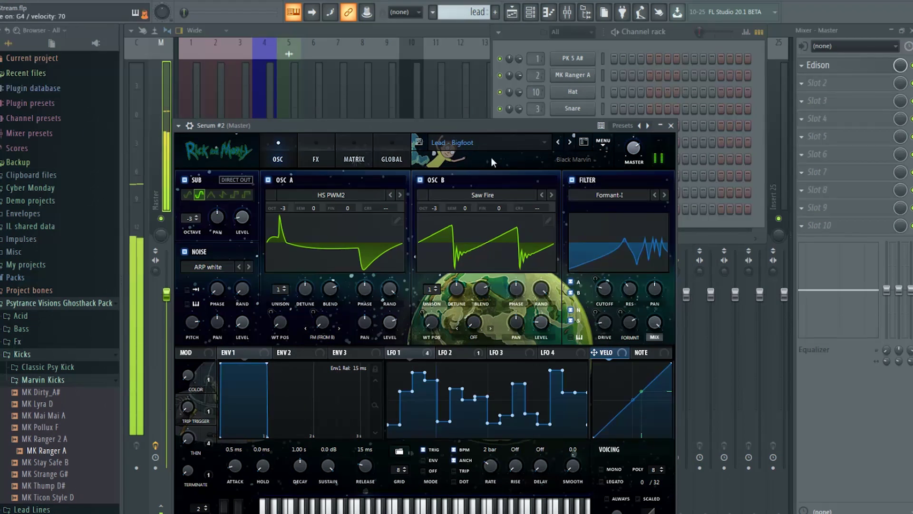
left_click(570, 141)
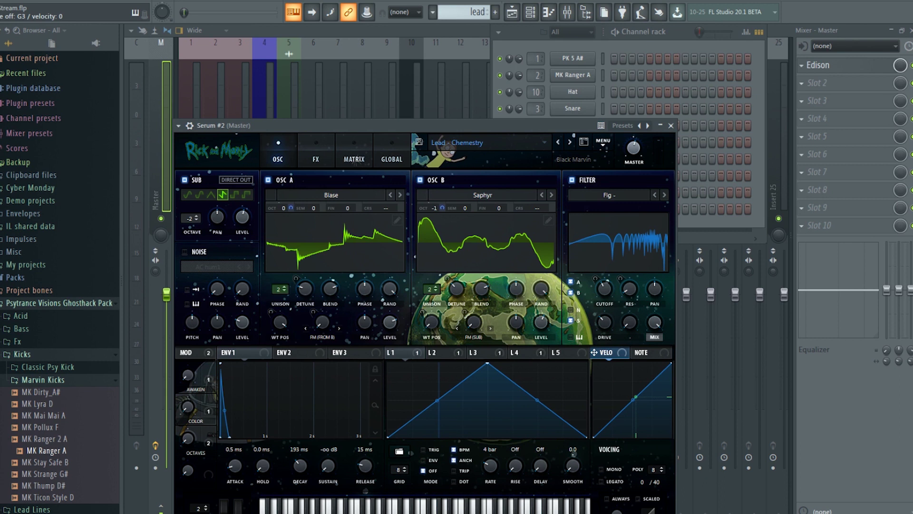
Reopen the Serum #2 window, move it aside and bring up the playlist.
left_click(395, 27)
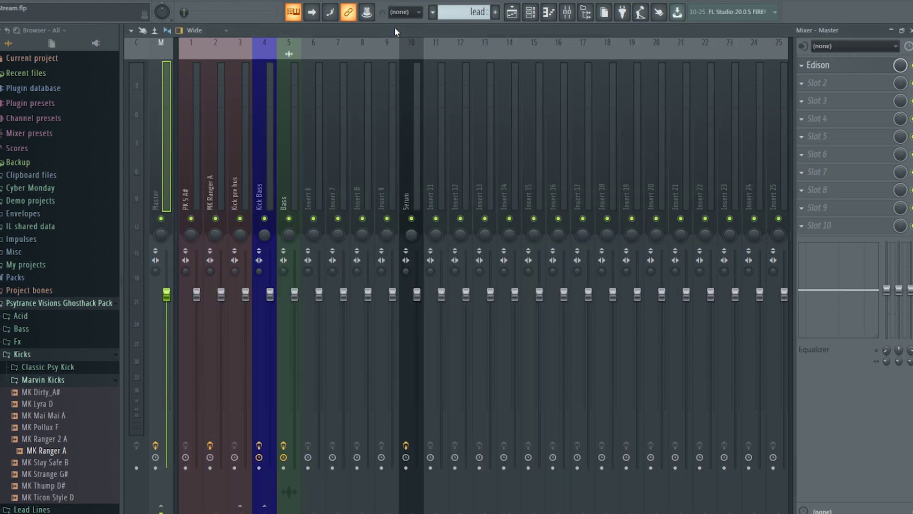
left_click(540, 17)
left_click(570, 211)
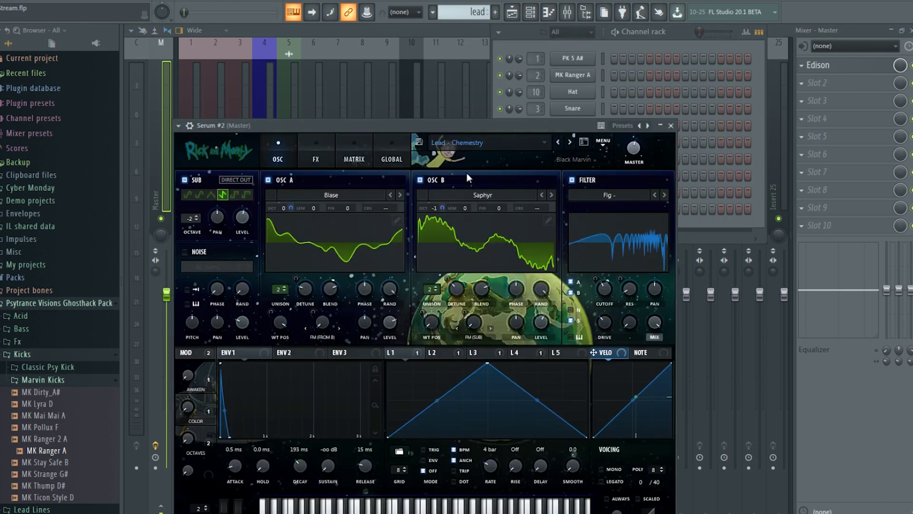
left_click_drag(464, 124, 546, 126)
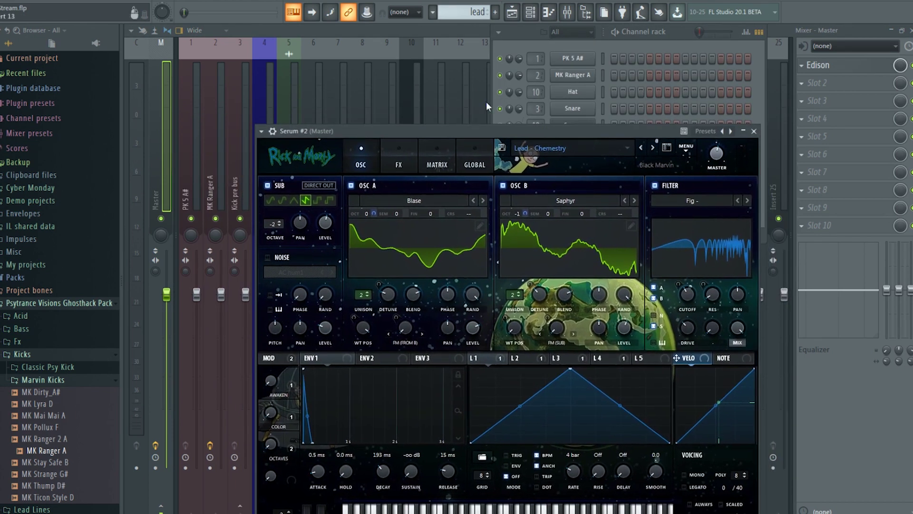
left_click(512, 12)
left_click_drag(293, 54, 222, 52)
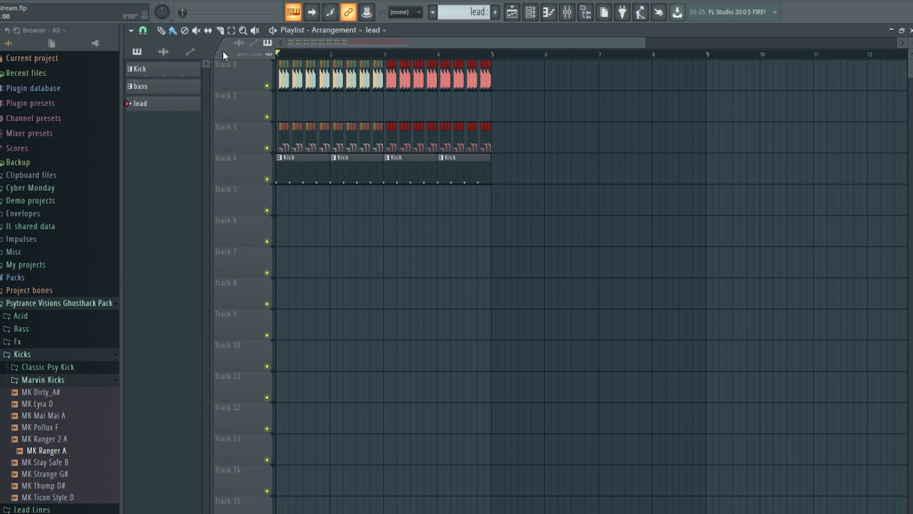
Reopen Serum #2 and step forward through its presets to Lead - Freeze In Noise.
left_click(531, 12)
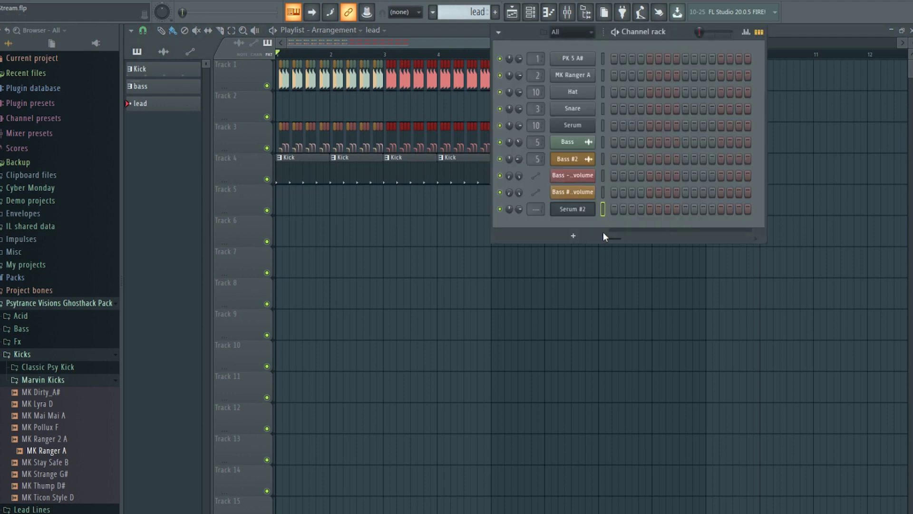
left_click(573, 210)
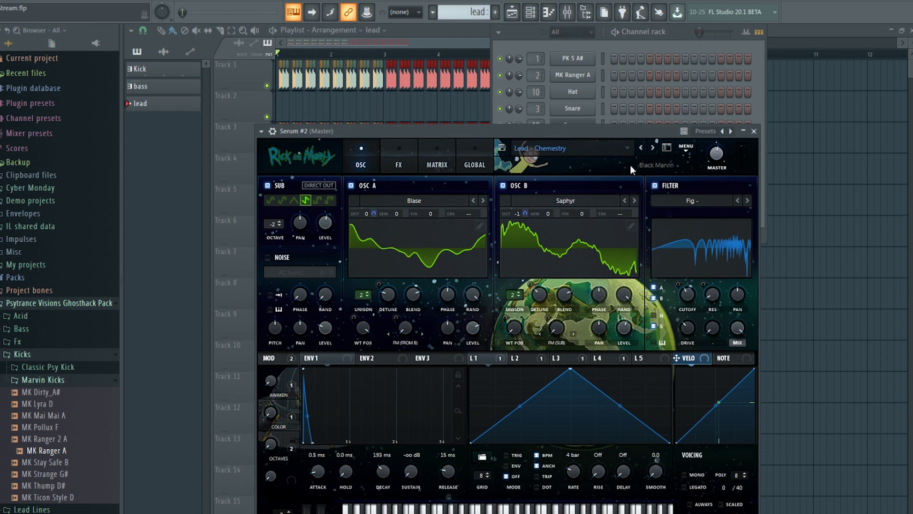
left_click(654, 147)
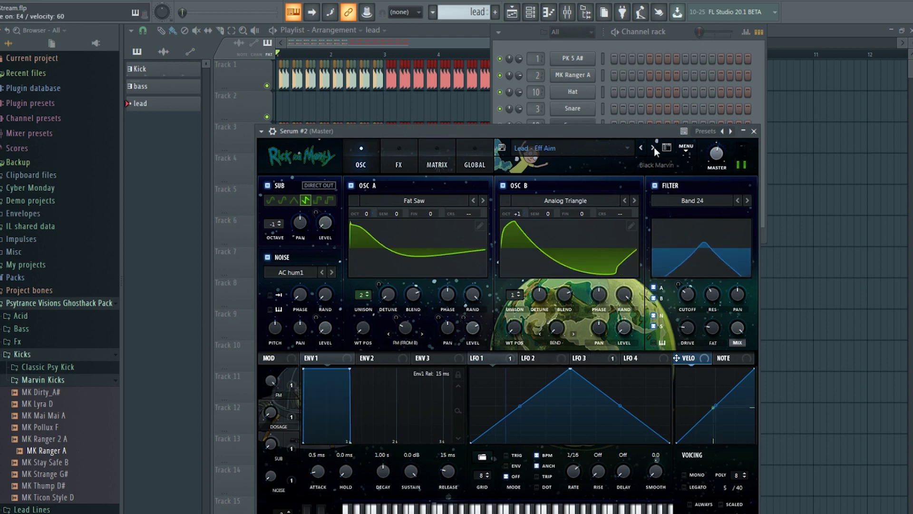
left_click(651, 148)
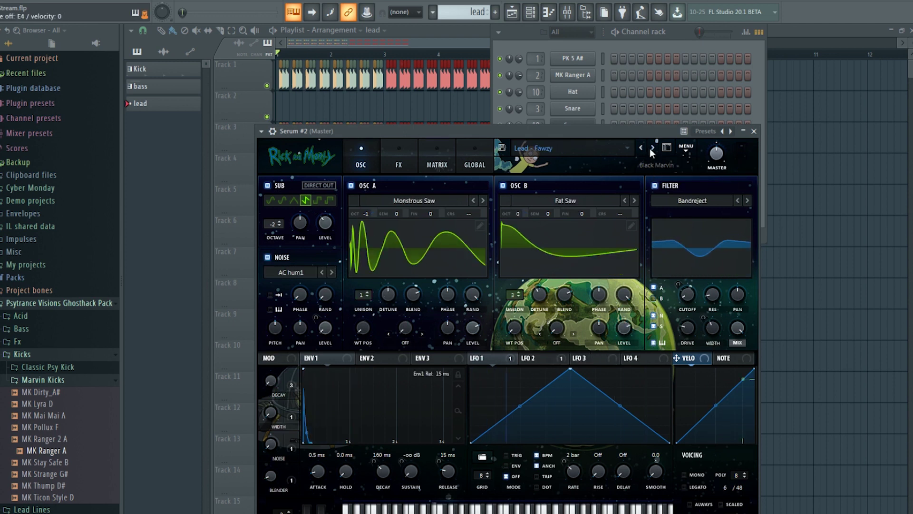
left_click(649, 149)
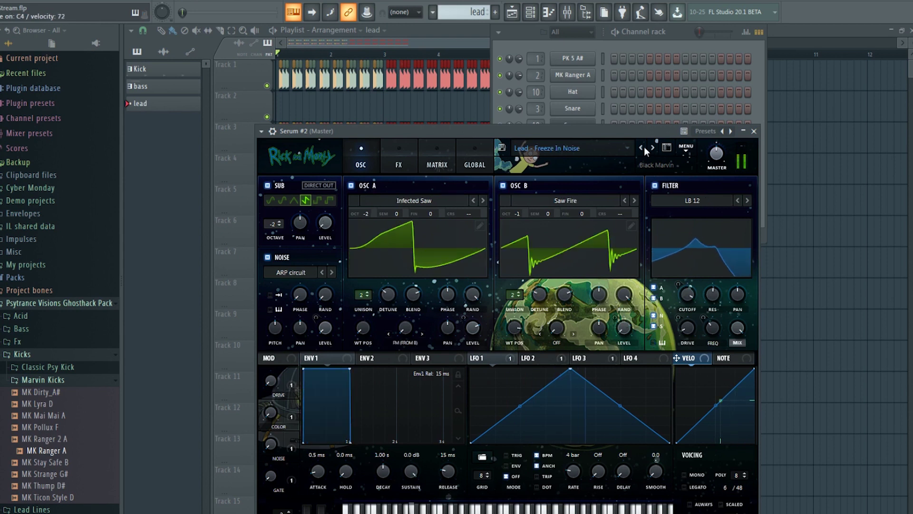
Open the piano roll for the Serum #2 channel.
left_click(625, 48)
right_click(590, 203)
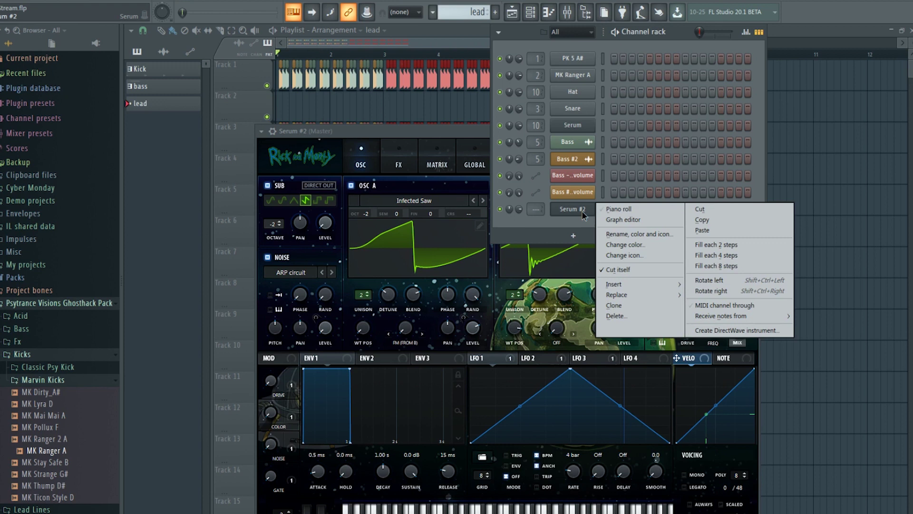
left_click(611, 206)
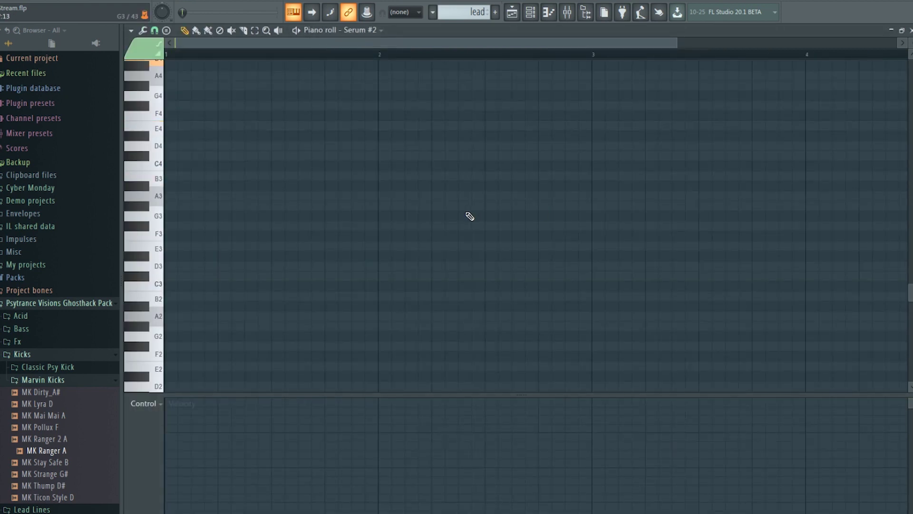
Draw a B4 note at the start of bar 1 in the Serum #2 piano roll.
scroll(300, 217, "up", 3)
left_click(184, 147)
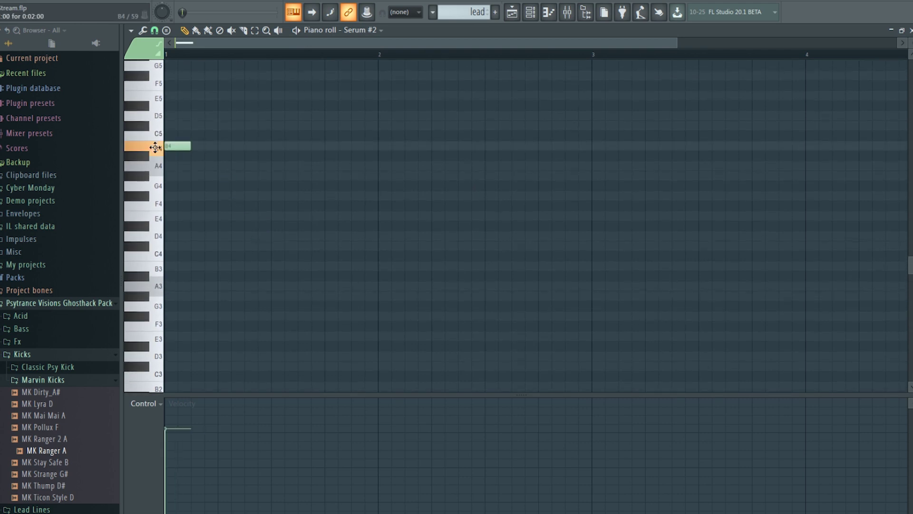
mouse_move(183, 147)
left_mouse_down()
mouse_move(298, 147)
mouse_move(191, 152)
left_mouse_up()
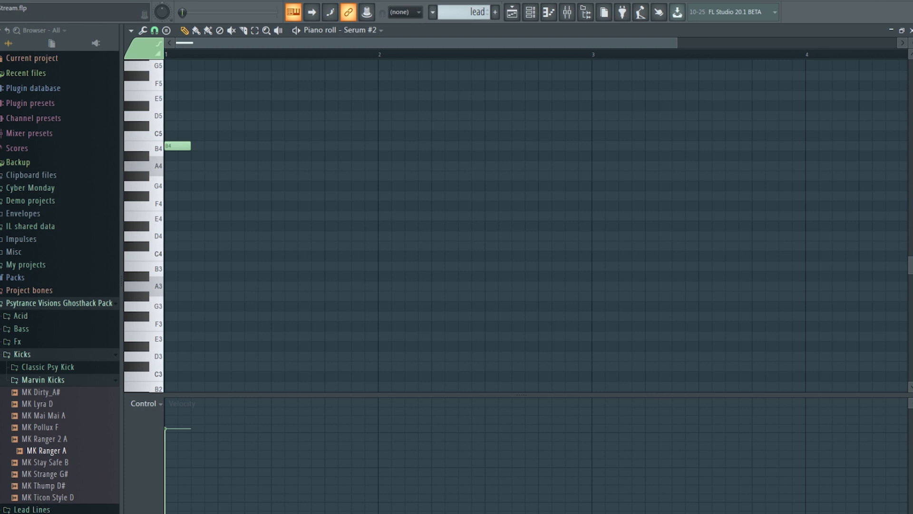
Import the Arp 1 MIDI file from the desktop's Psytrance Awakening 2 MIDI folder into the Serum #2 piano roll.
key("super")
left_click(145, 290)
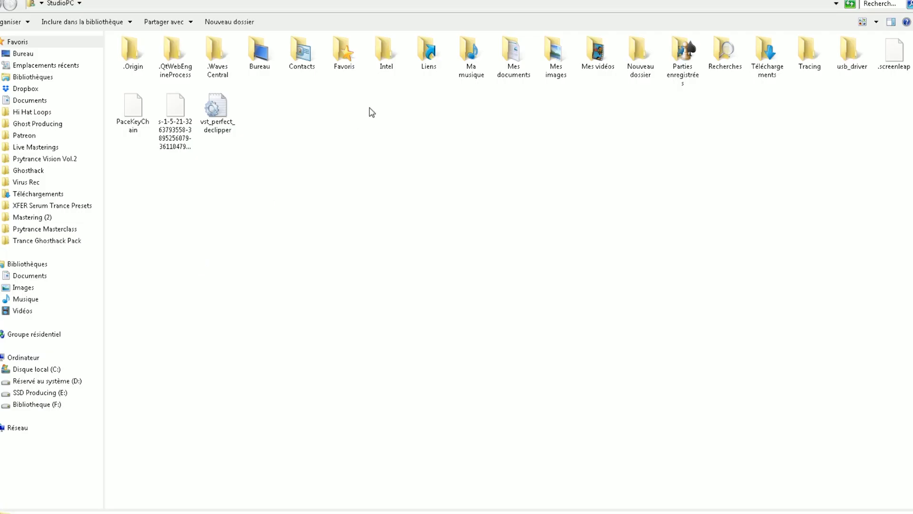
double_click(265, 53)
double_click(183, 165)
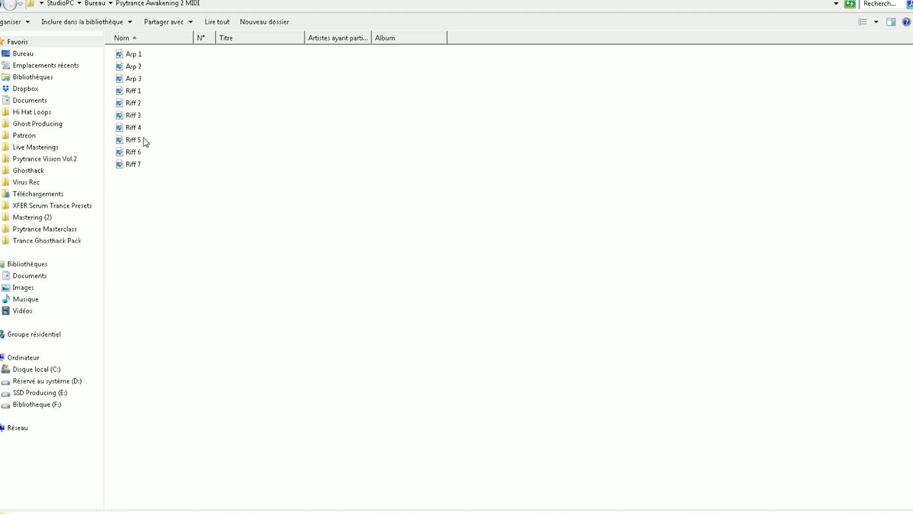
left_click(137, 58)
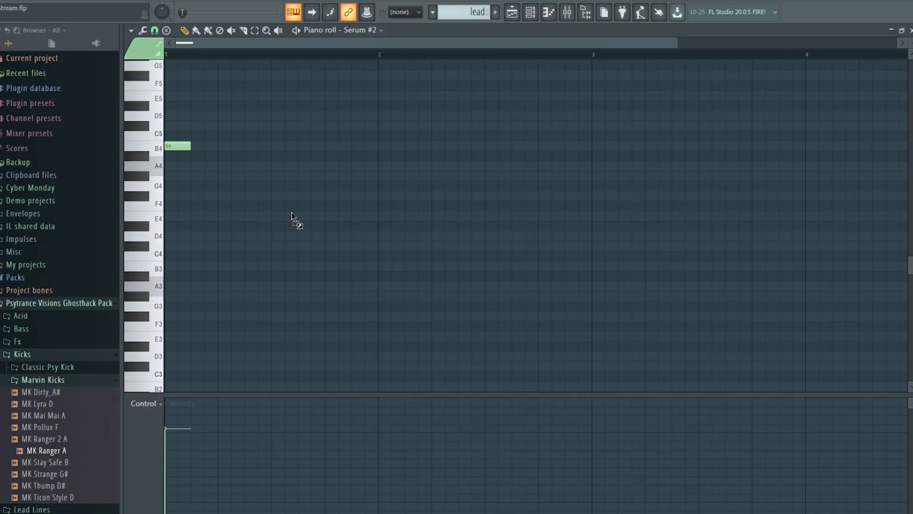
left_click_drag(292, 217, 291, 215)
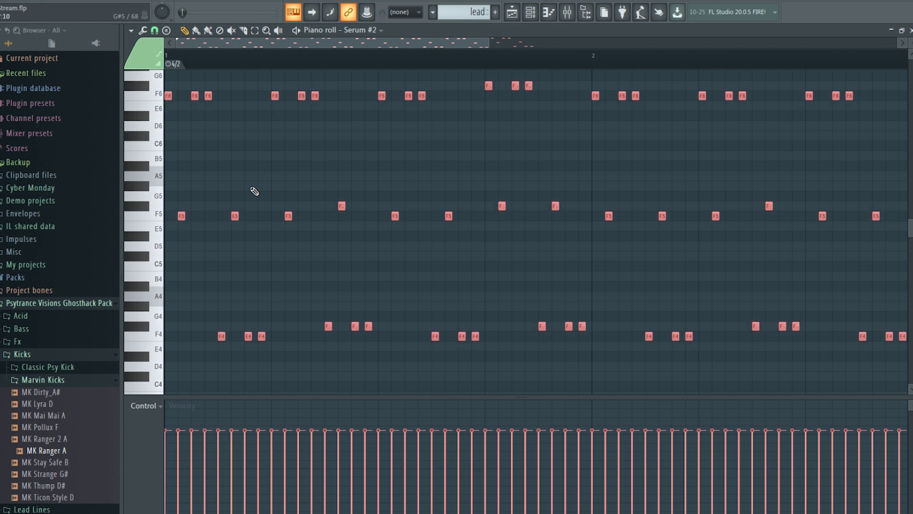
Transpose all the arpeggio notes up six semitones and play the lead pattern.
key("shift+Up")
key("shift+Up")
key("shift+Up")
key("shift+Up")
key("shift+Up")
key("shift+Up")
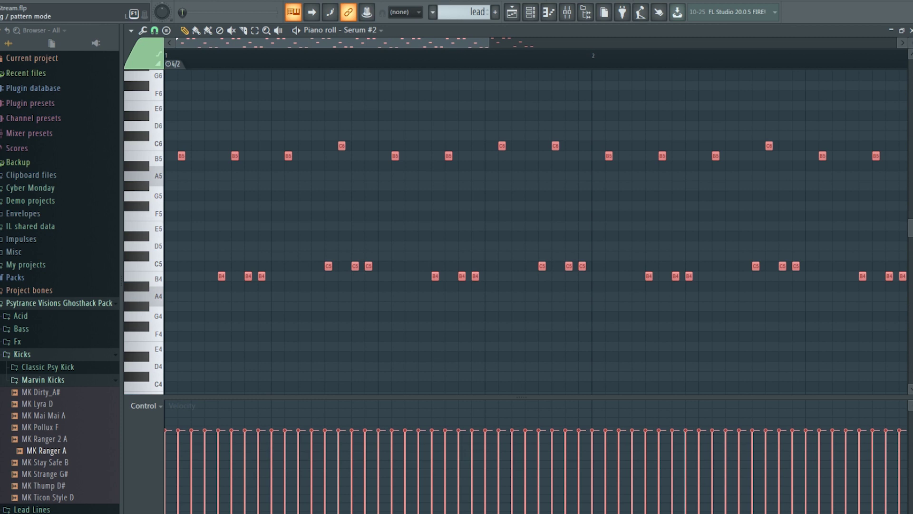
key("space")
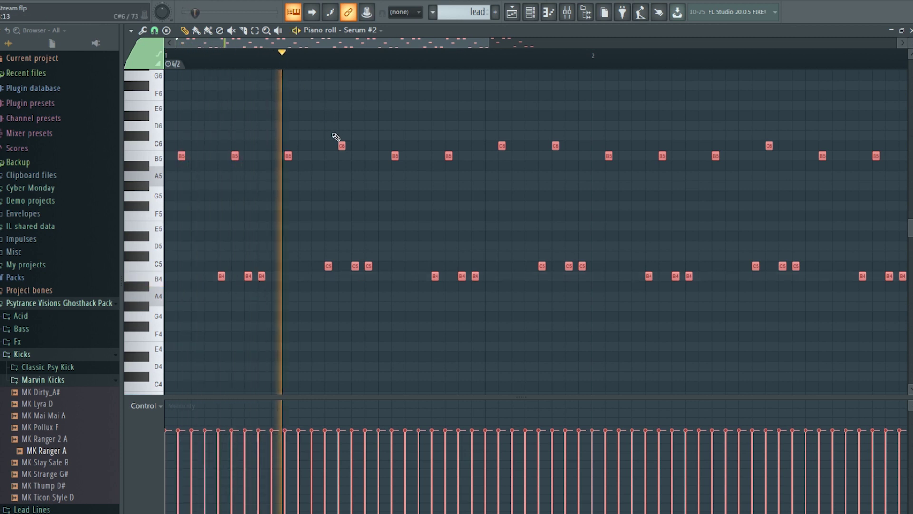
scroll(569, 78, "up", 3)
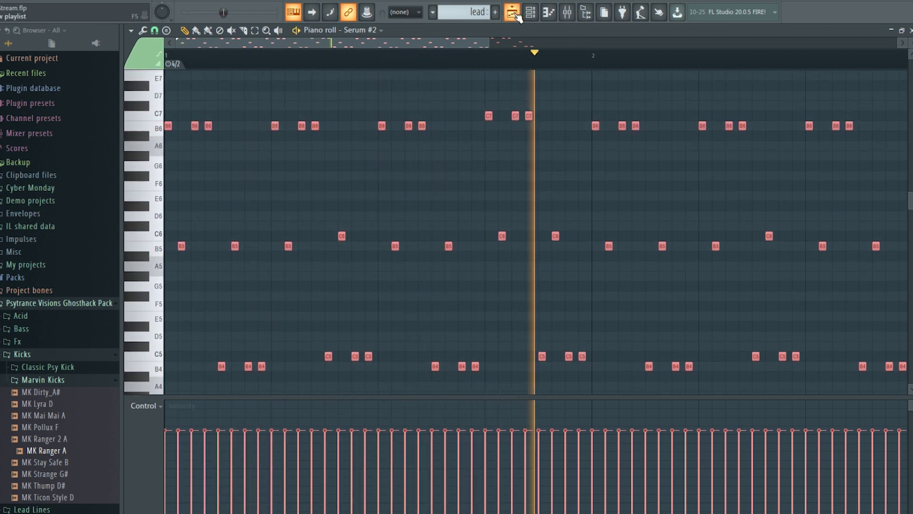
Place the lead pattern on Track 6 of the playlist starting at bar 1 and play the arrangement.
left_click(521, 16)
left_click(344, 247)
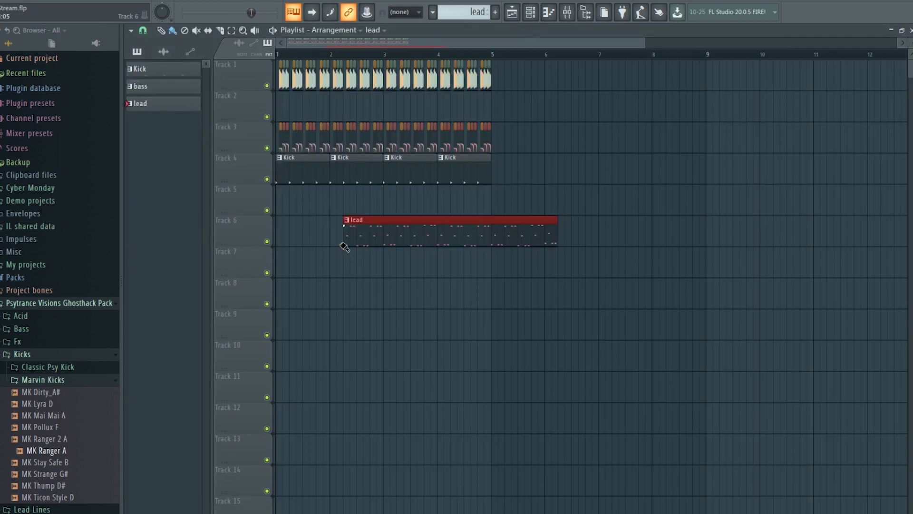
left_click_drag(345, 247, 306, 240)
key("space")
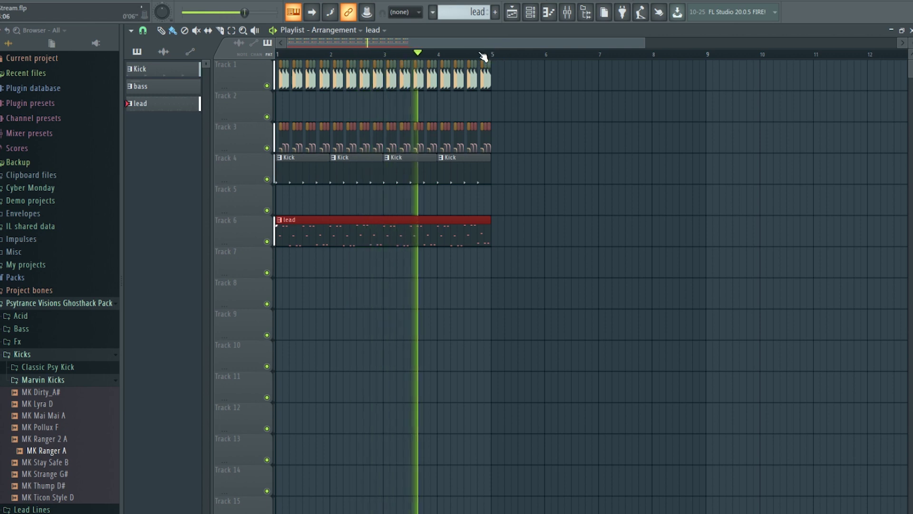
key("space")
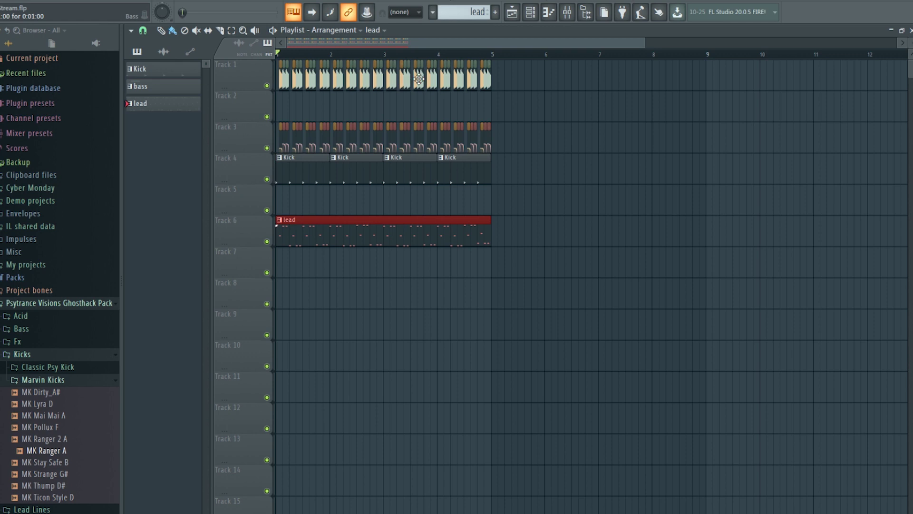
Route the Serum #2 channel to mixer insert 11.
left_click(530, 12)
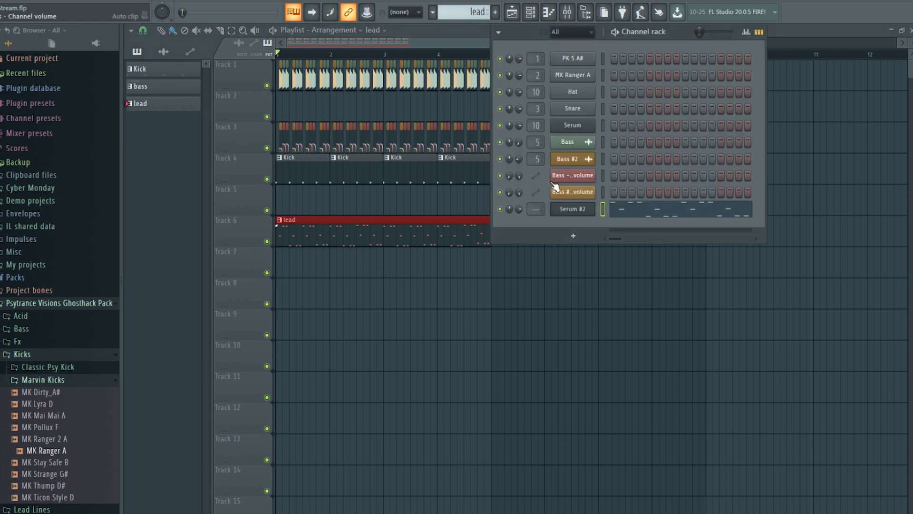
left_click(573, 209)
left_click(390, 47)
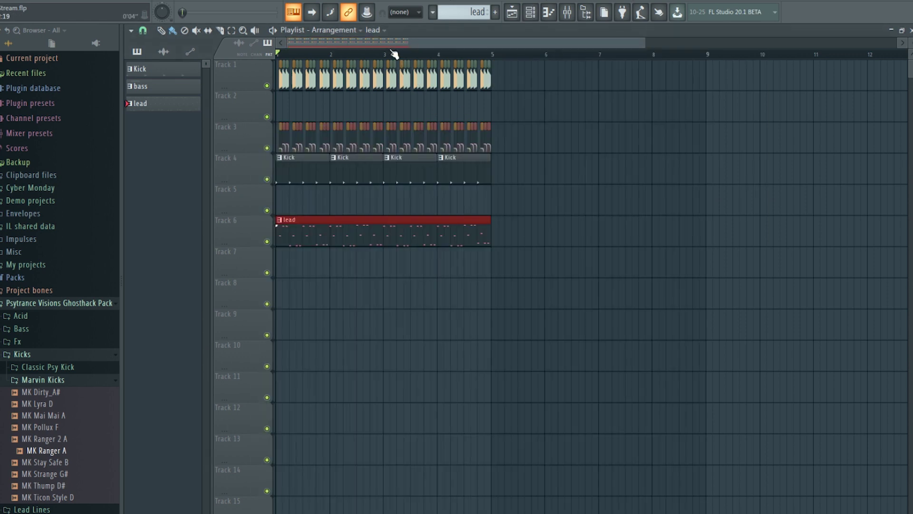
left_click(531, 12)
left_click(574, 209)
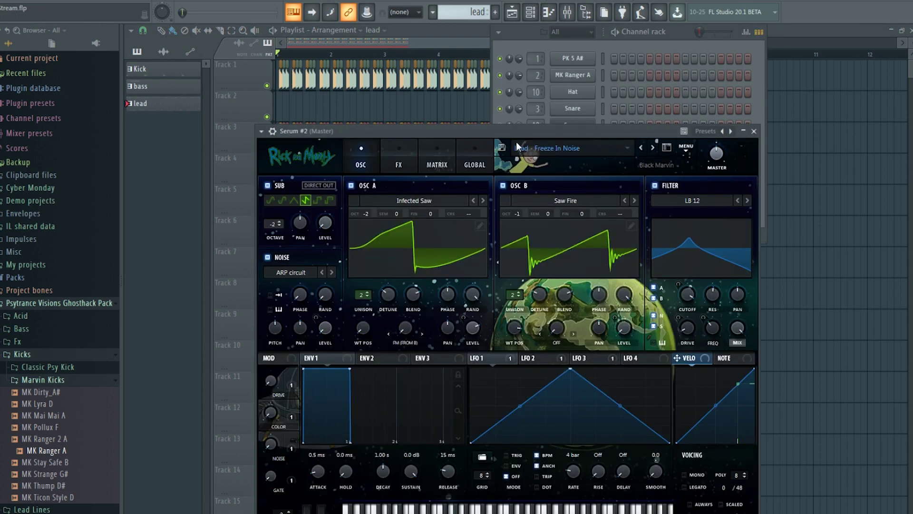
left_click(567, 12)
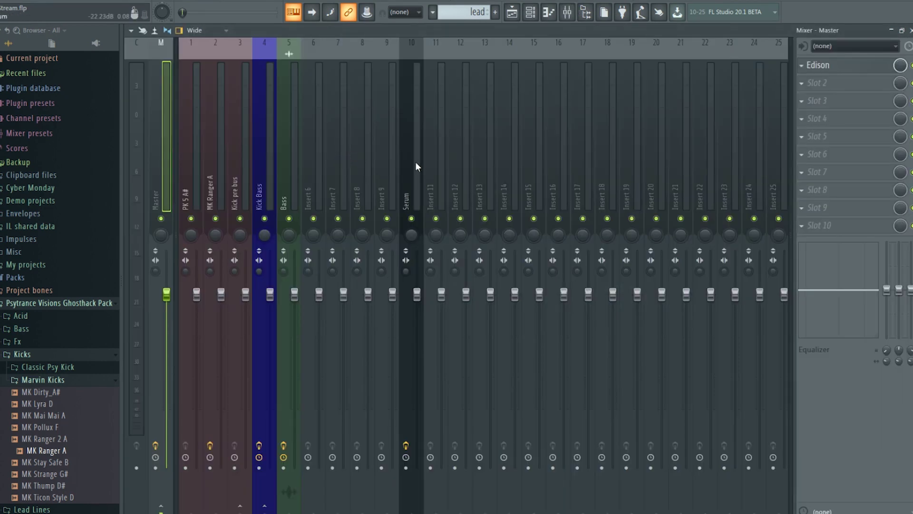
right_click(432, 158)
mouse_move(515, 127)
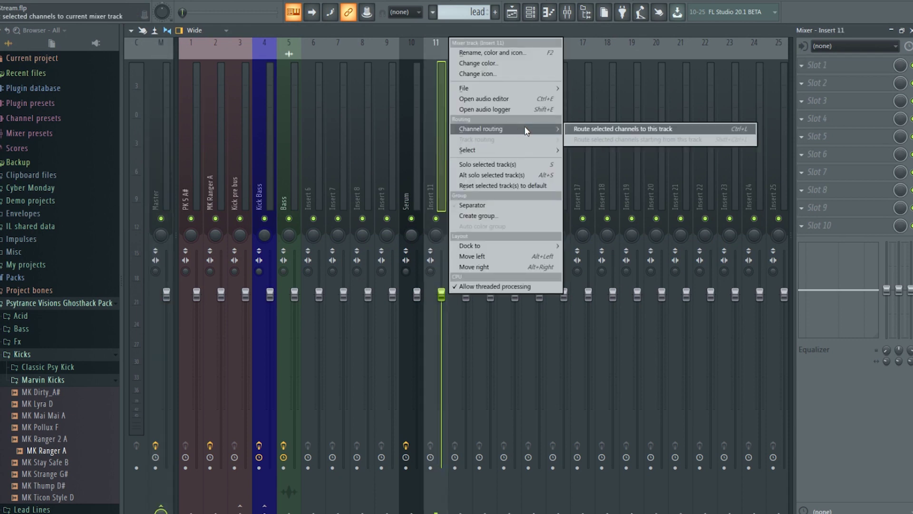
left_click(593, 124)
Duplicate all clips in bars 1 to 4 of the playlist and align the copies to start at bar 5.
left_click(512, 12)
key("space")
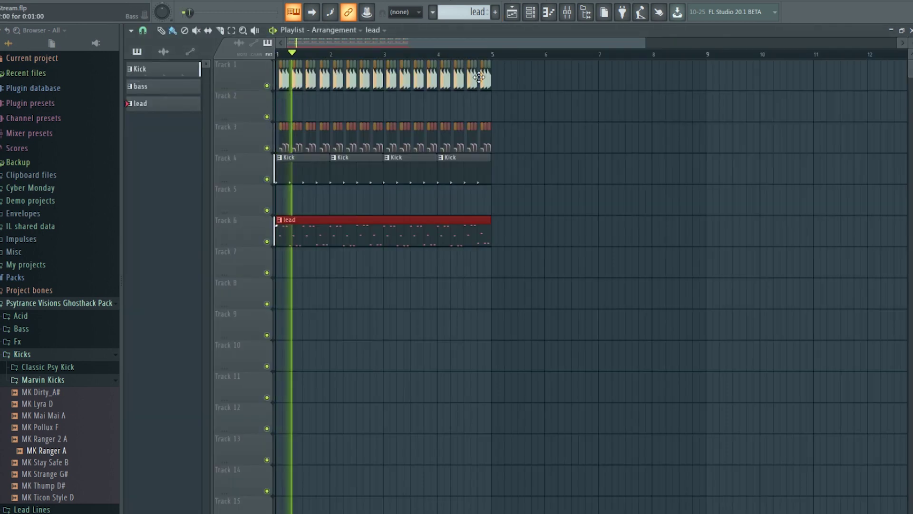
left_click_drag(550, 70, 276, 273)
key("ctrl+b")
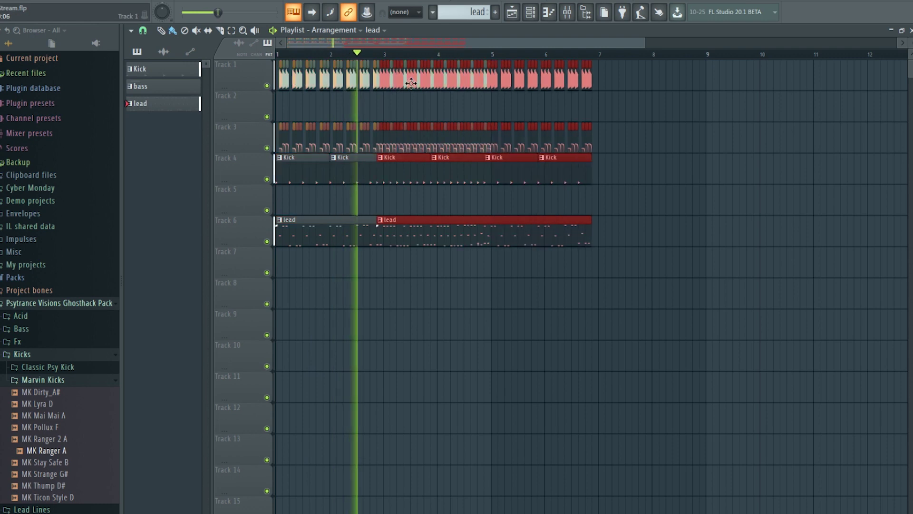
left_click_drag(501, 83, 515, 83)
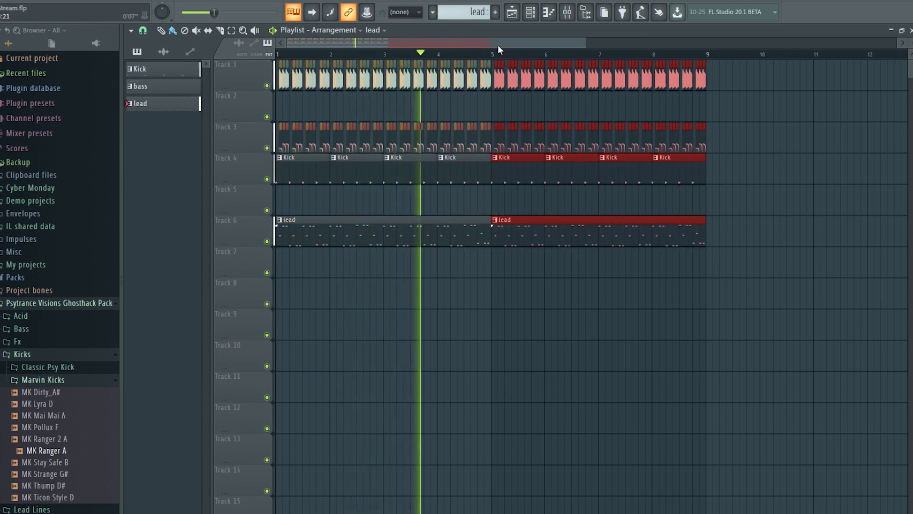
Duplicate the whole eight-bar arrangement and align the copies to start at bar 9.
scroll(508, 58, "up", 1)
scroll(507, 58, "down", 2)
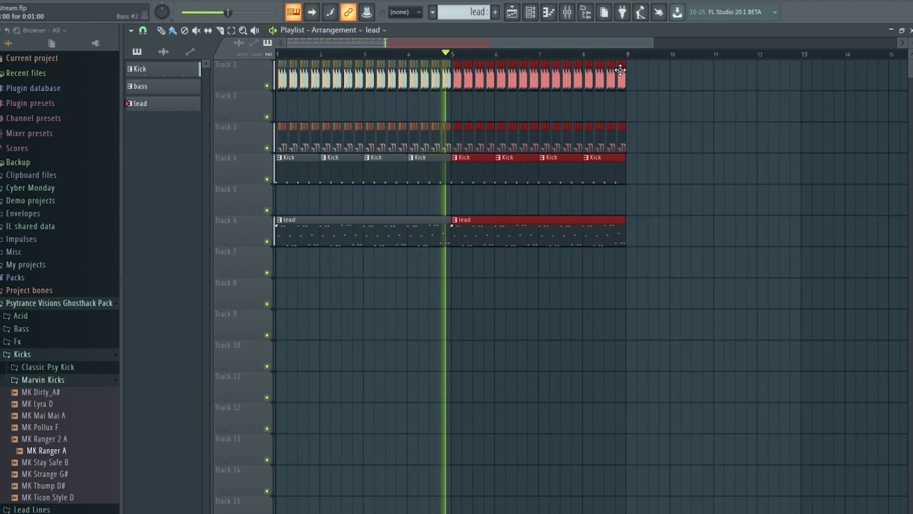
left_click_drag(709, 70, 275, 257)
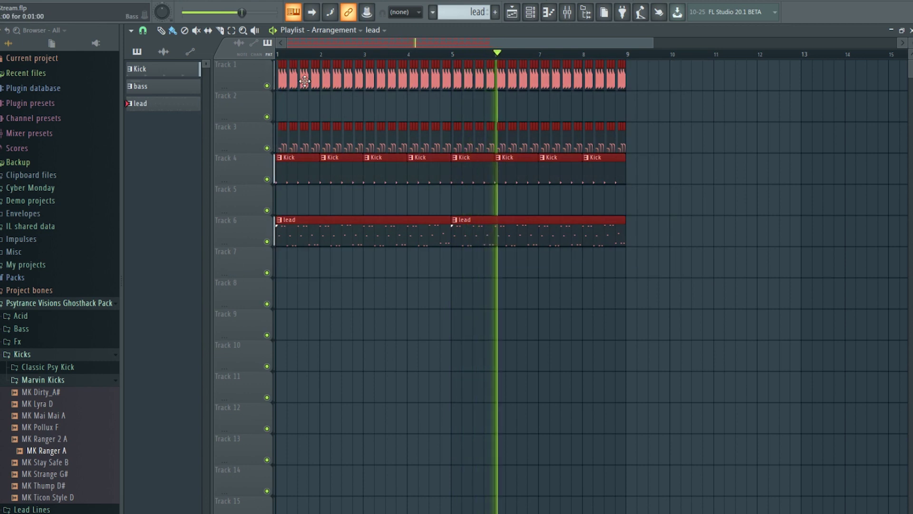
key("ctrl+b")
left_click_drag(624, 75, 657, 75)
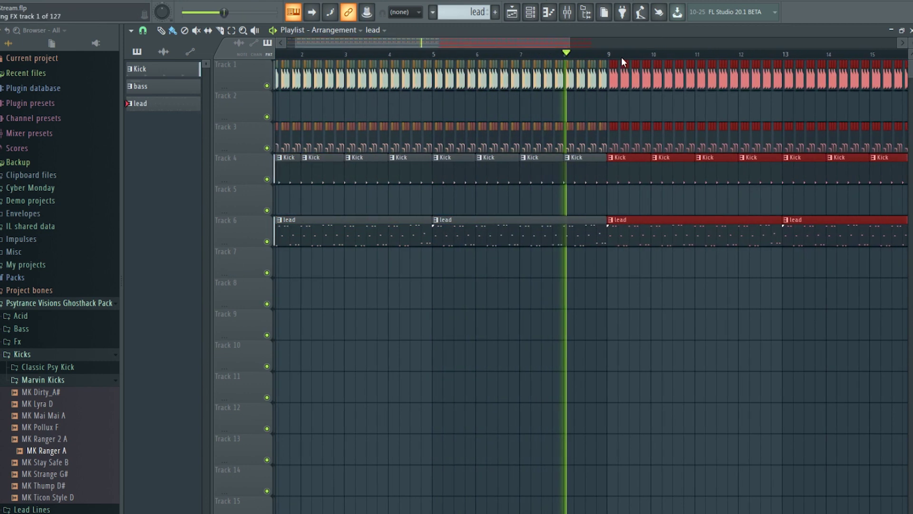
key("space")
Delete the bass audio clips in bar 8 on Track 1 and play from bar 8.
scroll(607, 54, "up", 1)
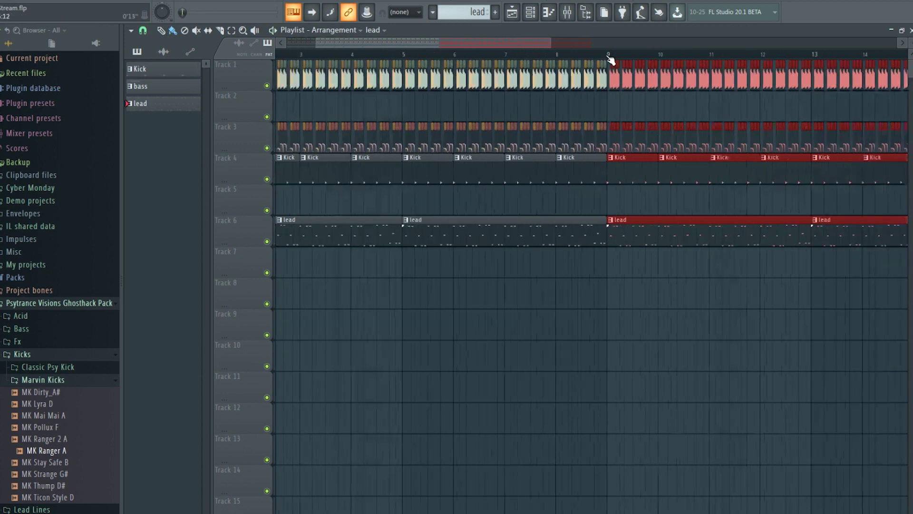
scroll(609, 57, "down", 5)
scroll(455, 56, "up", 6)
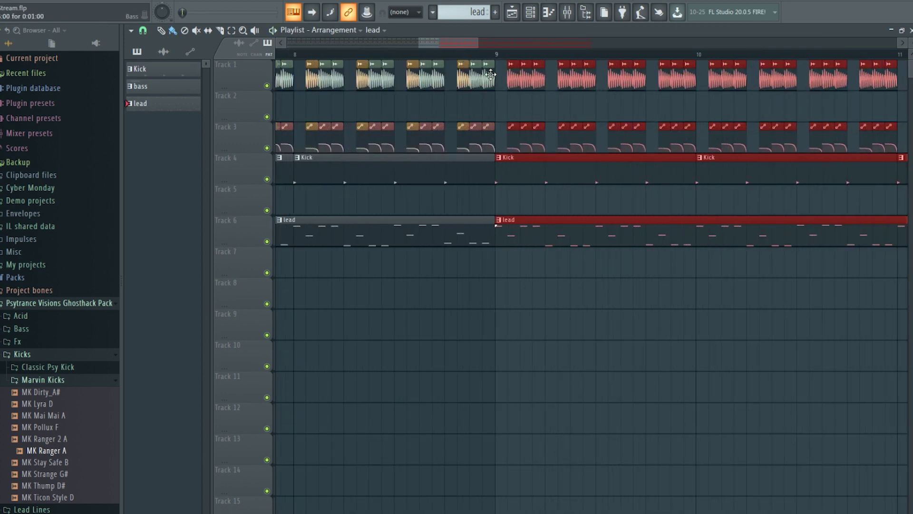
left_click_drag(432, 79, 313, 77)
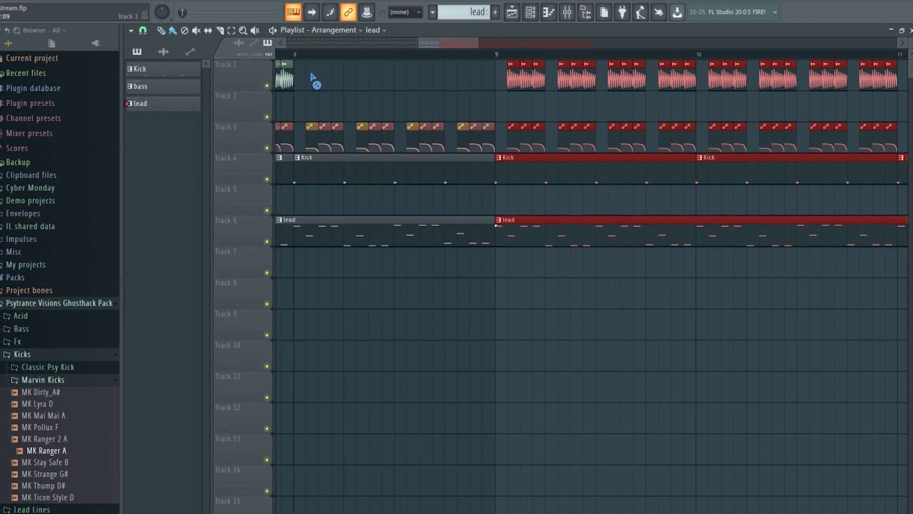
scroll(316, 55, "down", 2)
left_click(297, 56)
key("space")
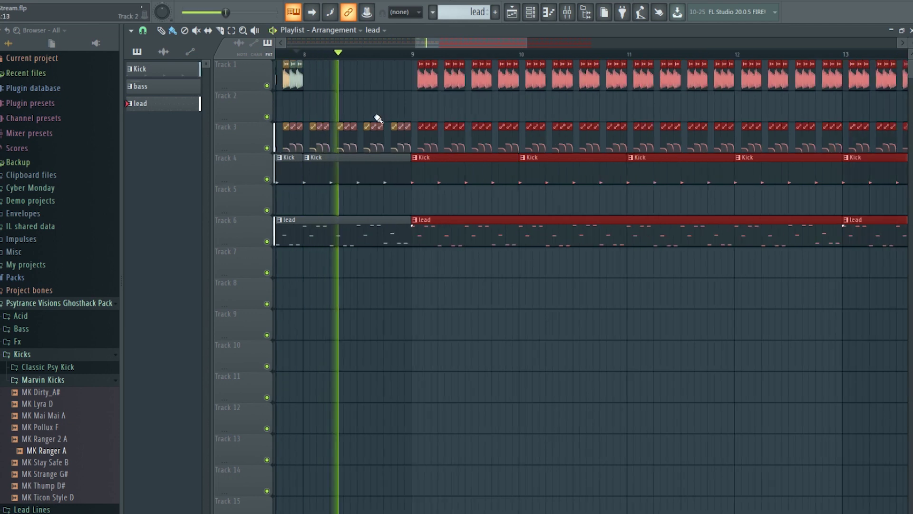
Shorten the Kick clip in bar 8 on Track 4 to one beat and play the transition into bar 9.
key("space")
left_click(406, 164)
key("space")
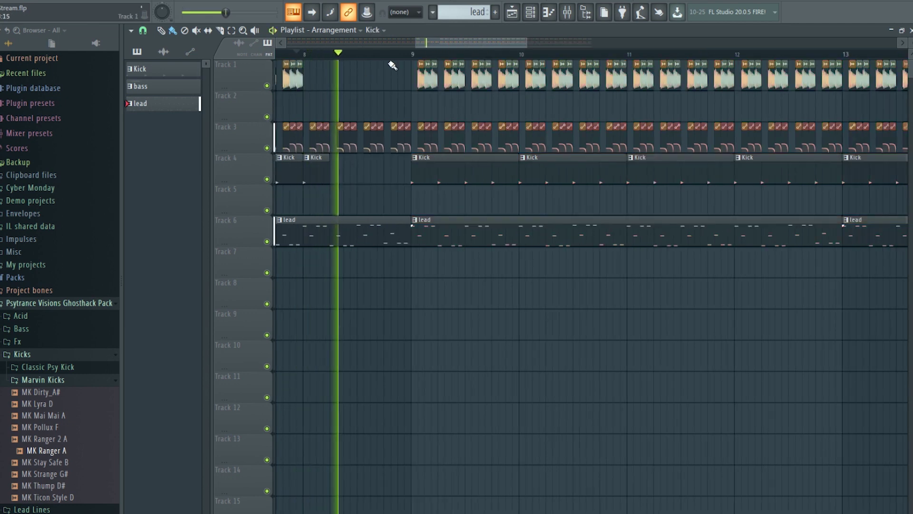
scroll(418, 69, "down", 2)
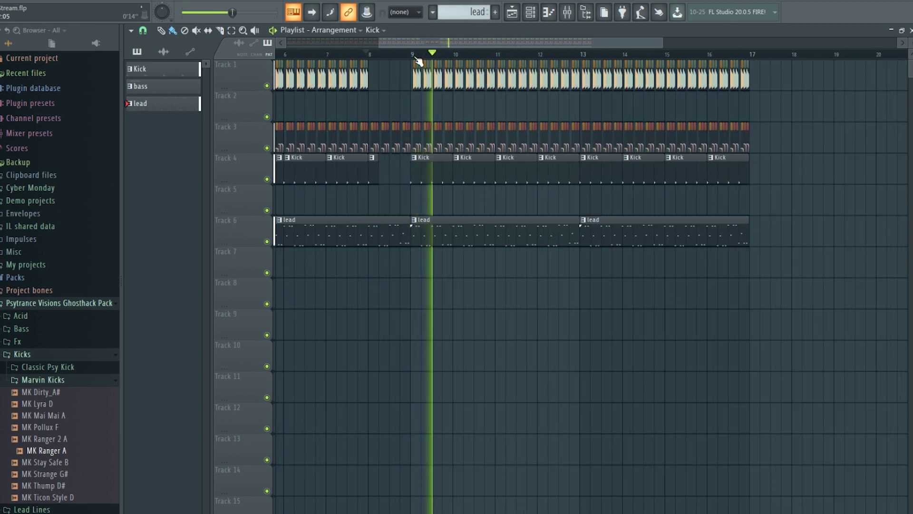
key("space")
Open the Hats and Cymbals folder of the Ghosthack Drum Hero 2 Beta pack in the samples library.
left_click(93, 303)
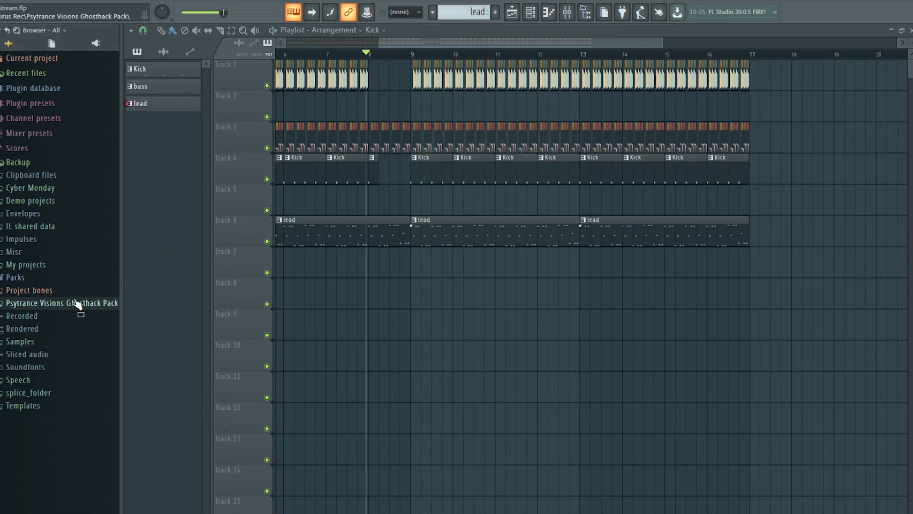
left_click(22, 341)
scroll(36, 304, "down", 10)
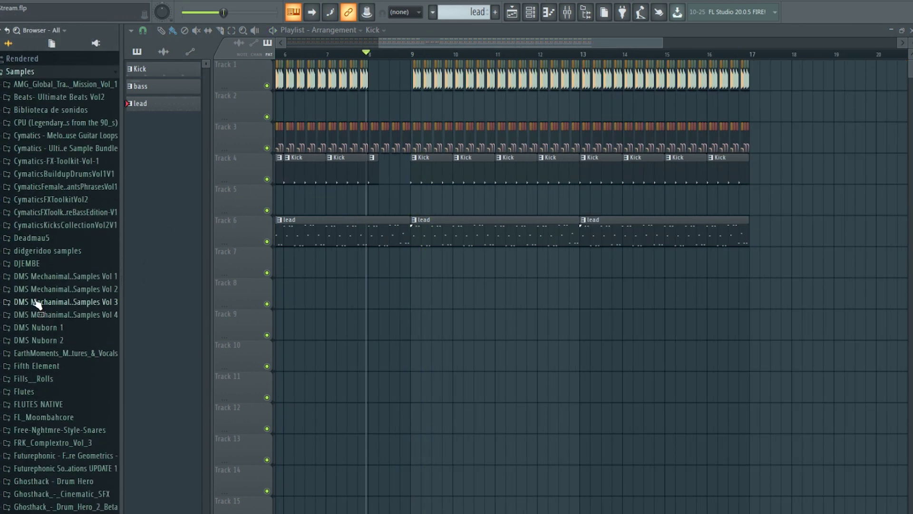
scroll(39, 328, "down", 3)
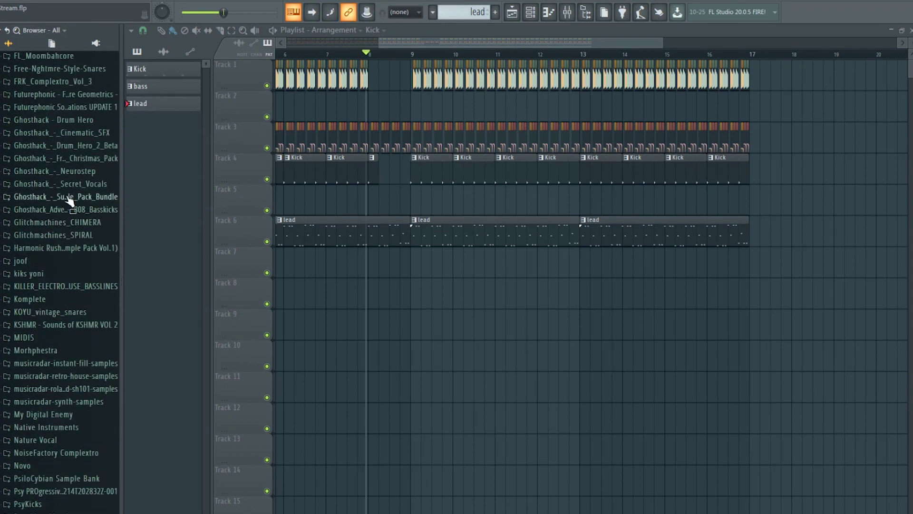
left_click(73, 146)
left_click(52, 222)
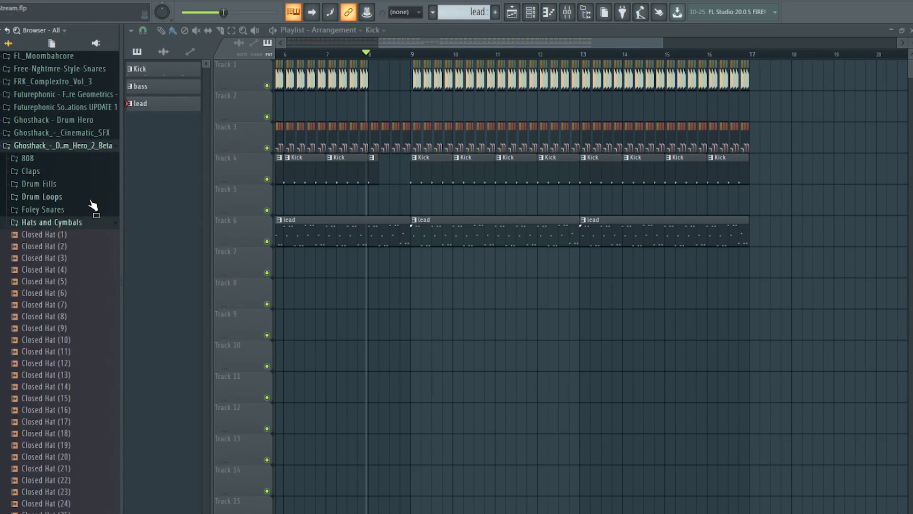
Create a new pattern named hh.
left_click(495, 13)
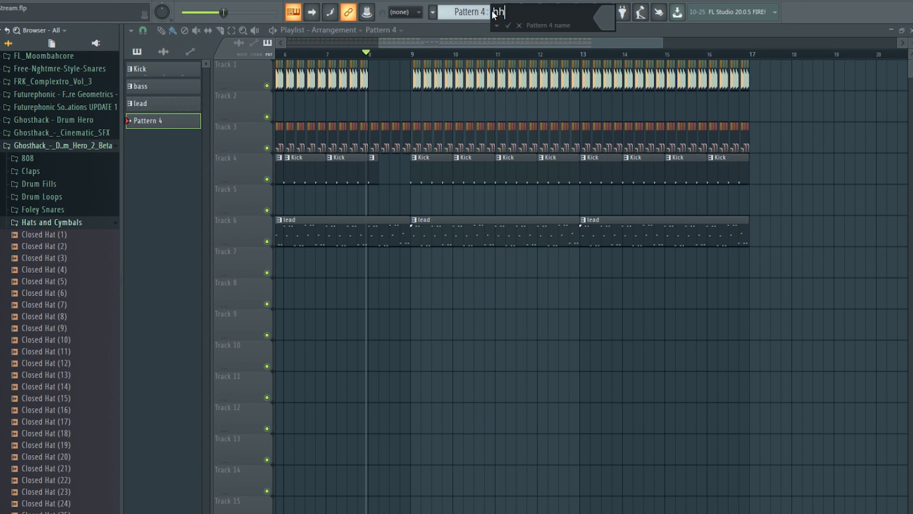
type("hh")
key("Return")
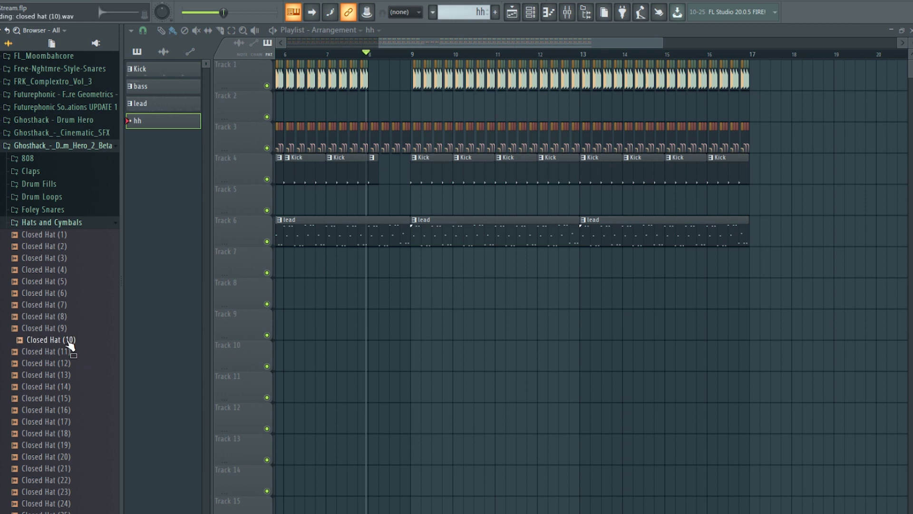
Add the Closed Hat (9) sample as a new channel and fill all 16 of its steps.
key("F6")
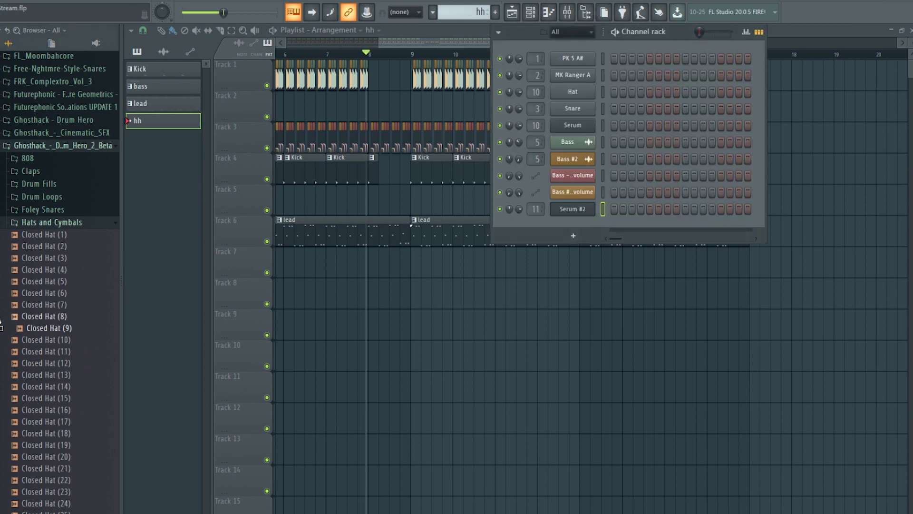
left_click_drag(55, 335, 521, 229)
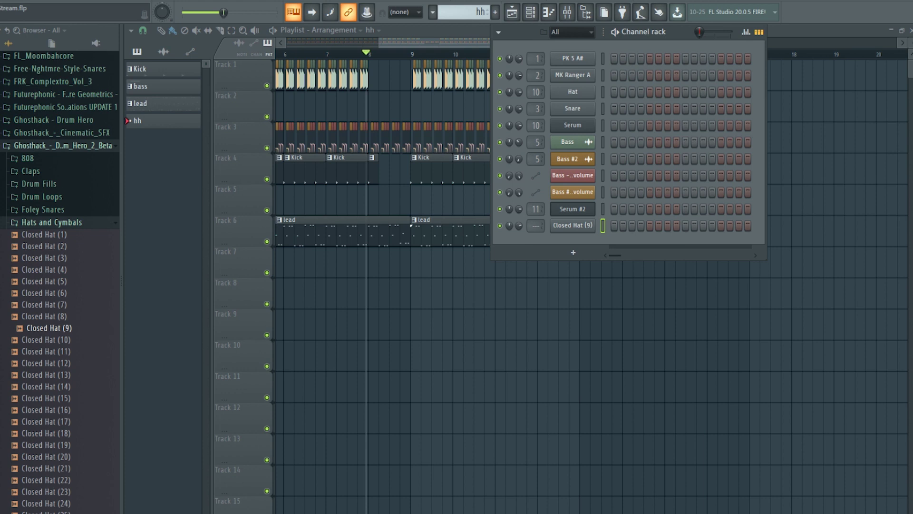
left_click(433, 44)
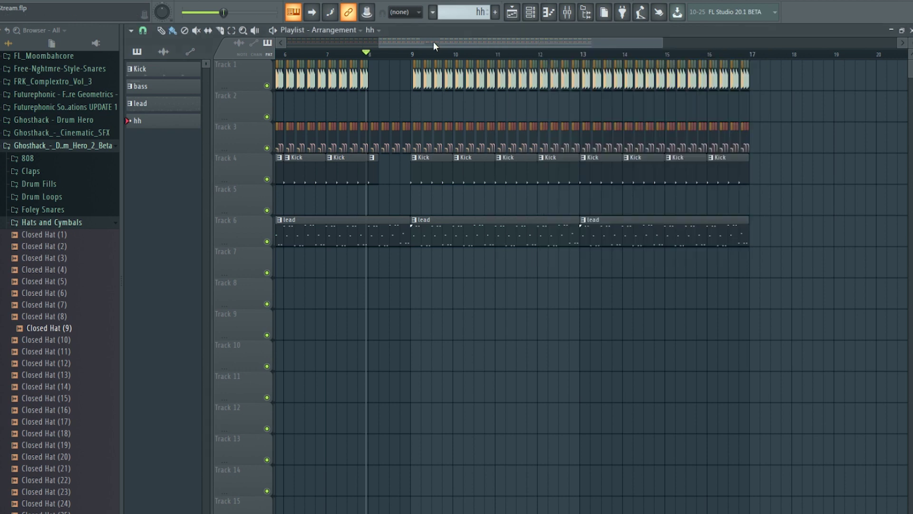
left_click(540, 14)
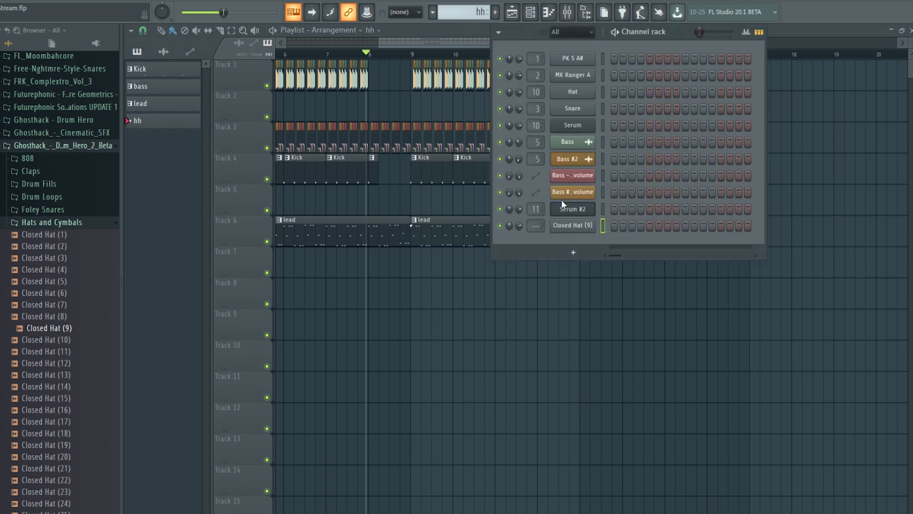
left_click_drag(614, 229, 750, 239)
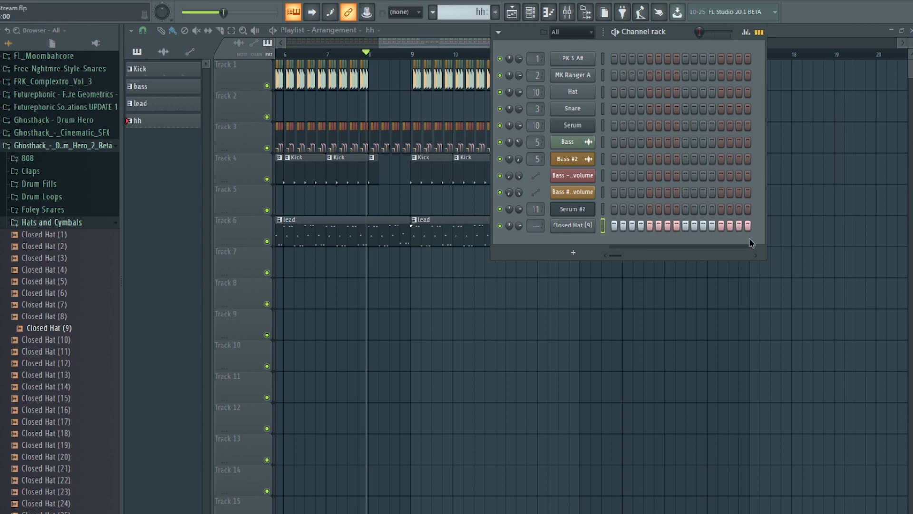
Route the Closed Hat (9) channel to mixer insert 21.
left_click(570, 18)
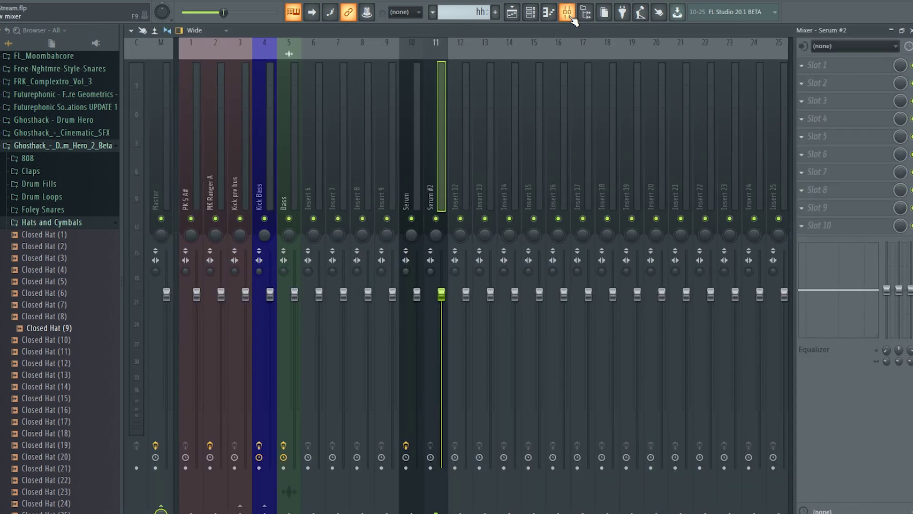
scroll(588, 159, "right", 6)
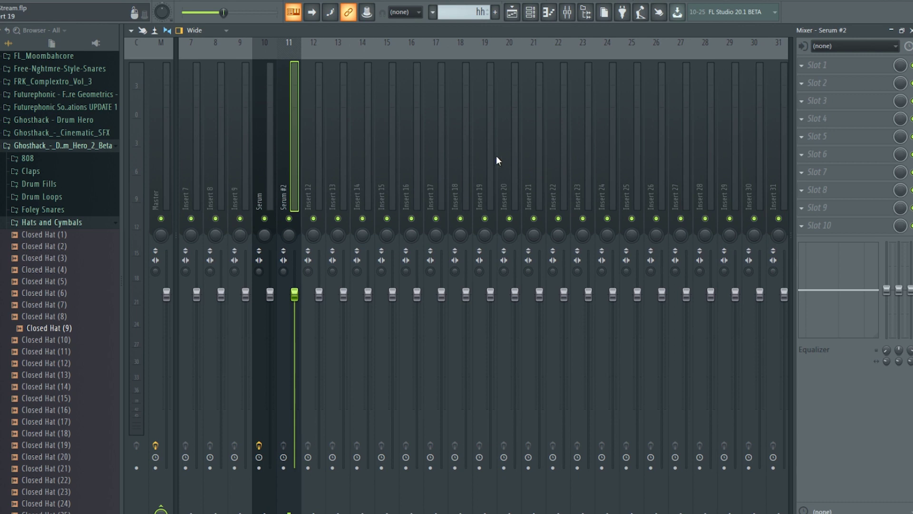
left_click(541, 144)
right_click(543, 144)
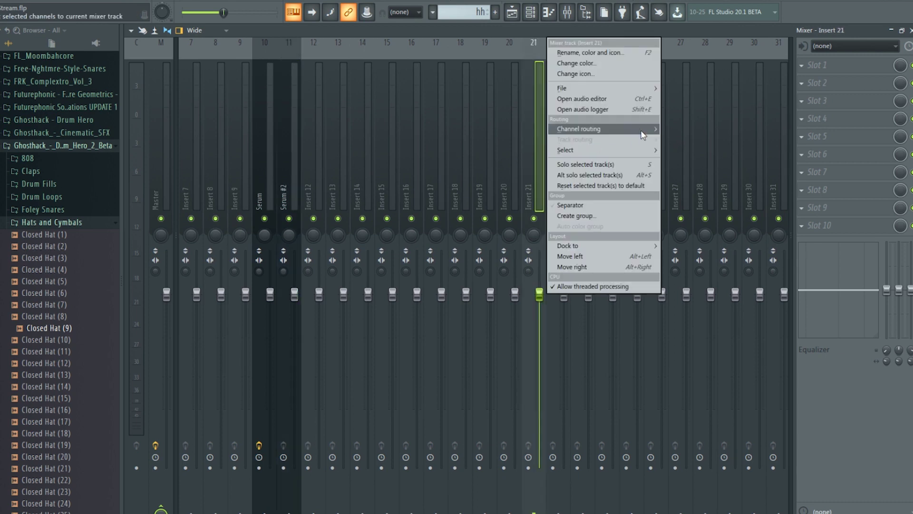
mouse_move(641, 130)
left_click(682, 130)
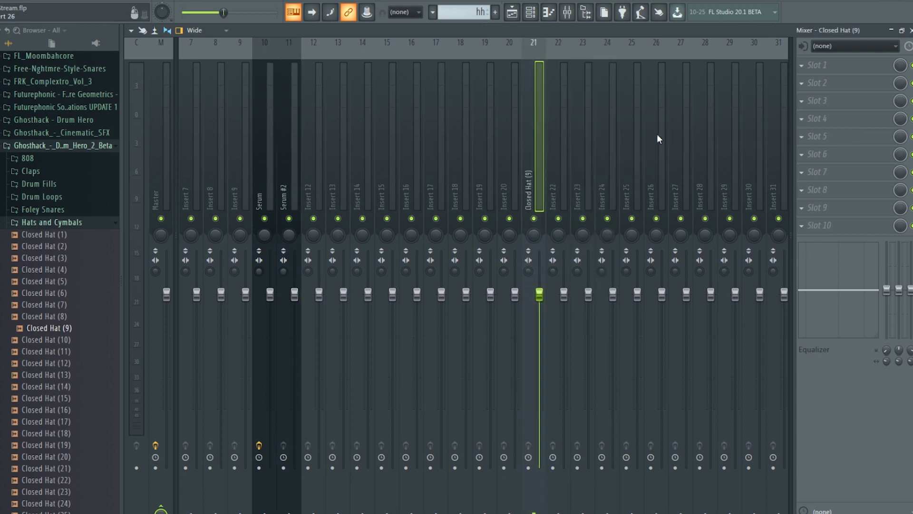
Place hh pattern clips back to back on Track 7 of the playlist from bar 9 through bar 16.
left_click(532, 13)
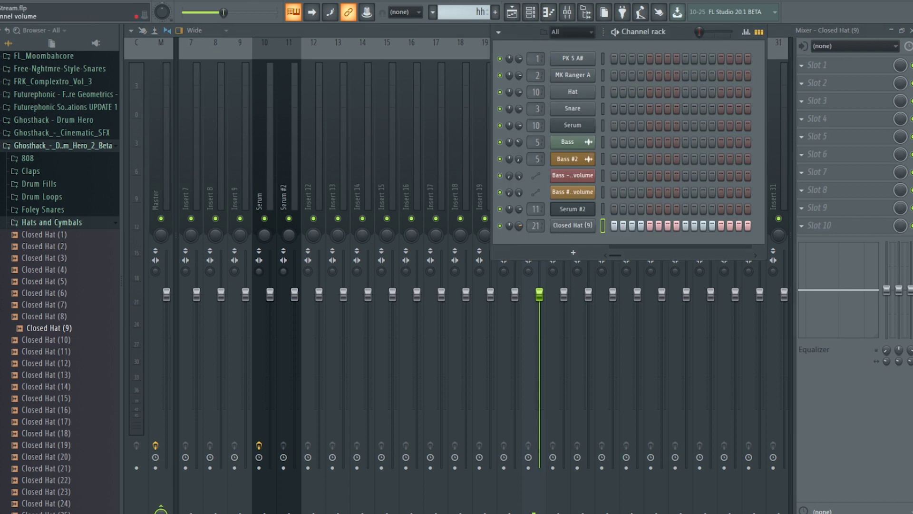
left_click(530, 13)
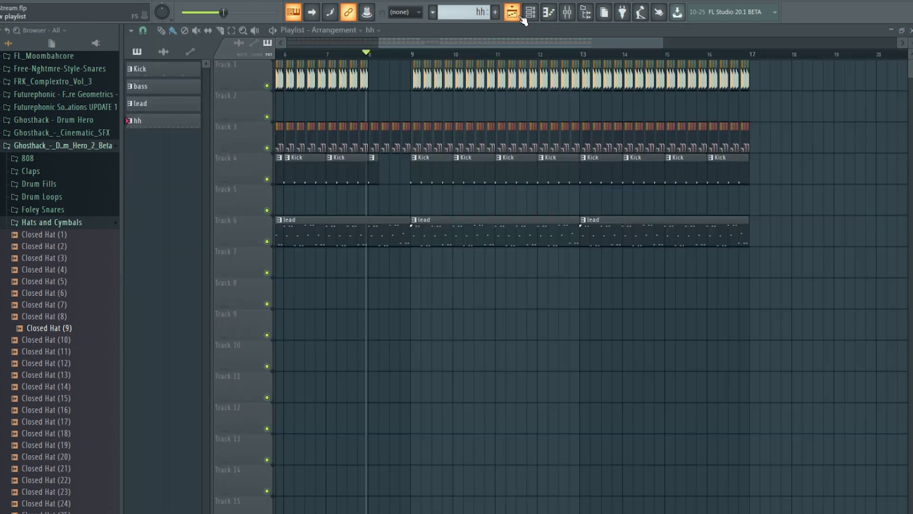
left_click_drag(423, 261, 682, 255)
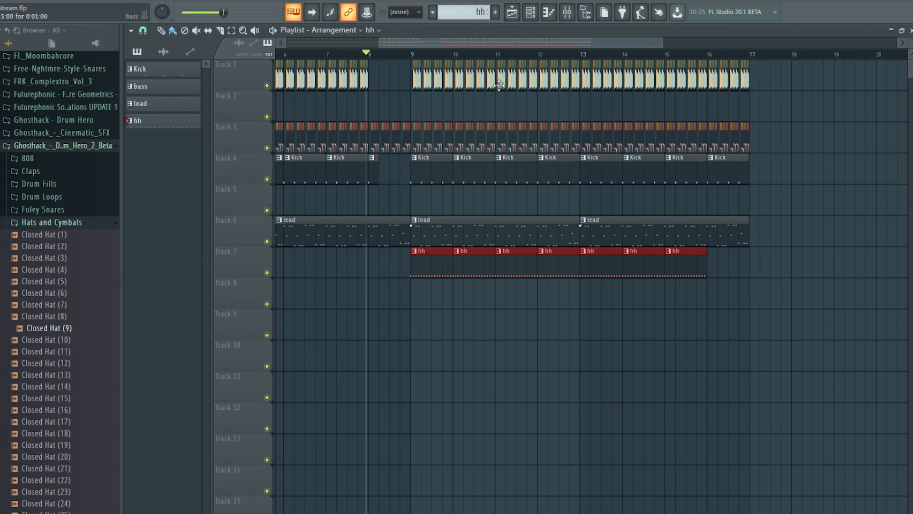
left_click(716, 254)
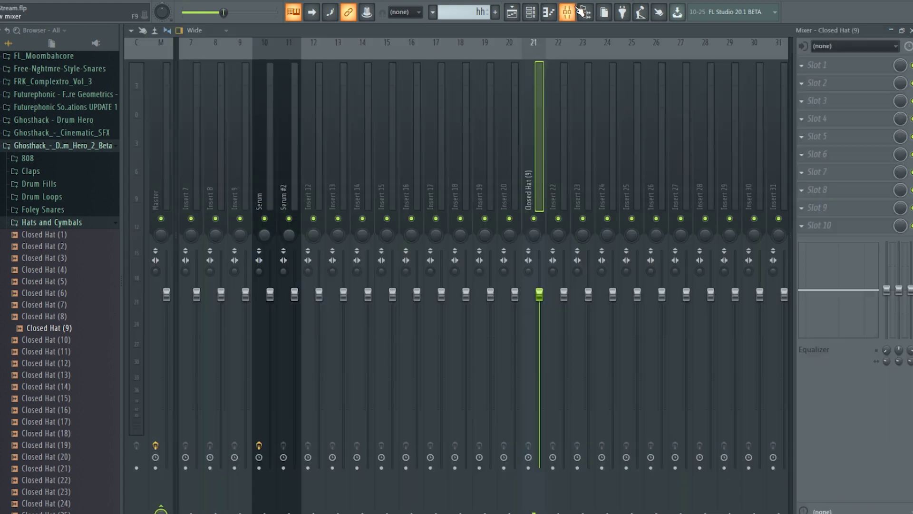
Add Kickstart-64bit to slot 1 of the Closed Hat (9) insert with the fifth curve shape and a 46% mix.
left_click(567, 12)
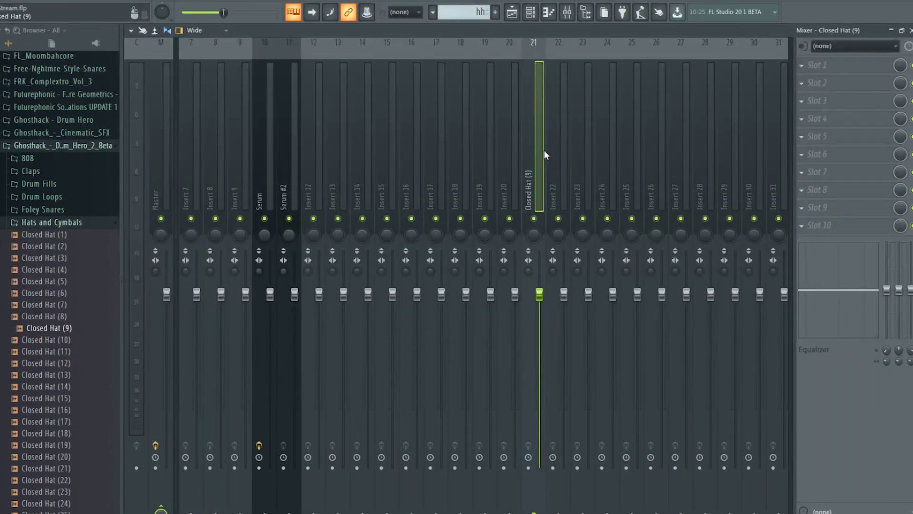
left_click(838, 65)
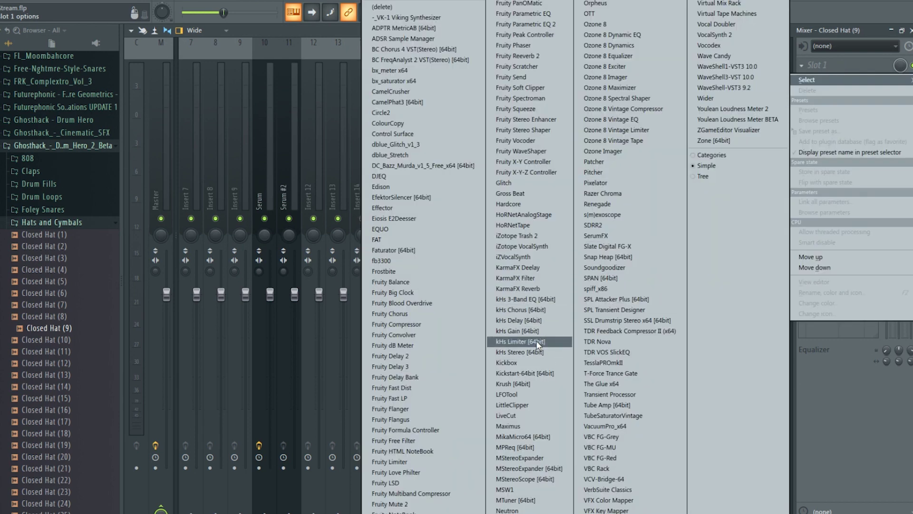
left_click(524, 373)
left_click(427, 285)
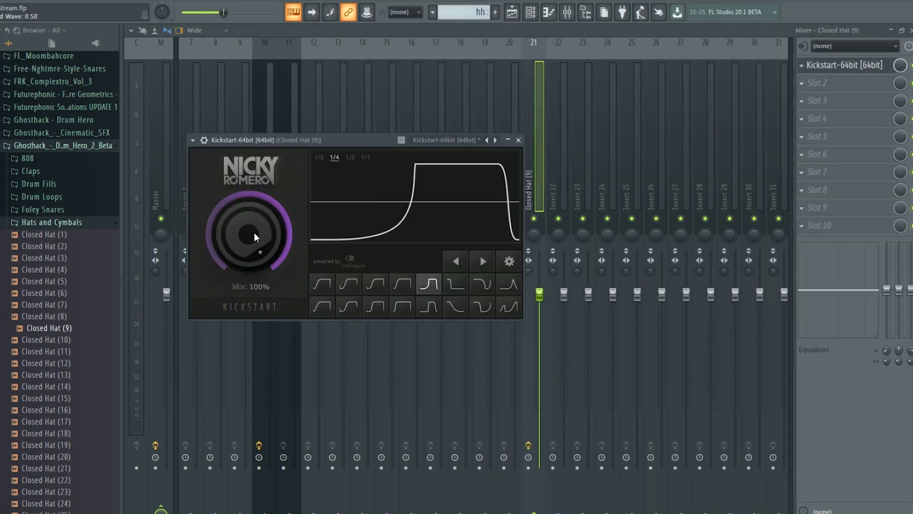
left_click_drag(254, 232, 255, 238)
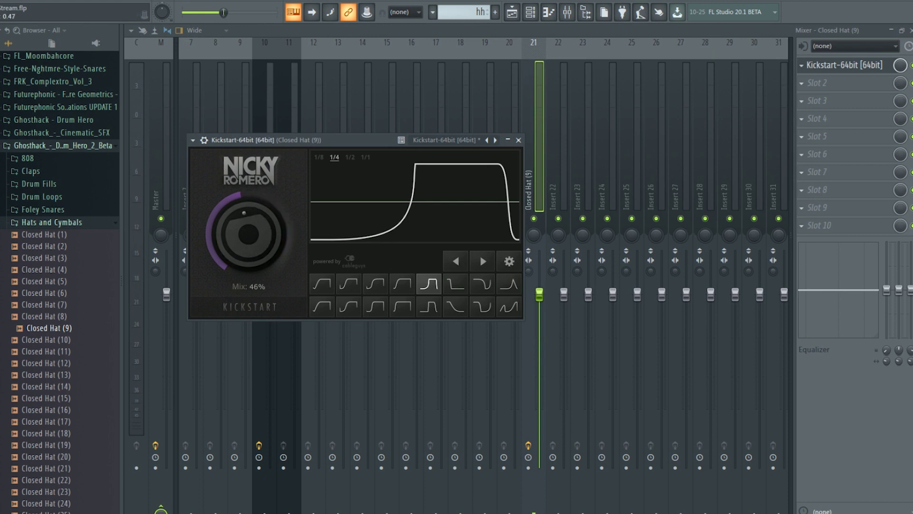
Play the arrangement from bar 9 and raise Kickstart's mix on the closed hat to 80%.
left_click(511, 13)
left_click(412, 54)
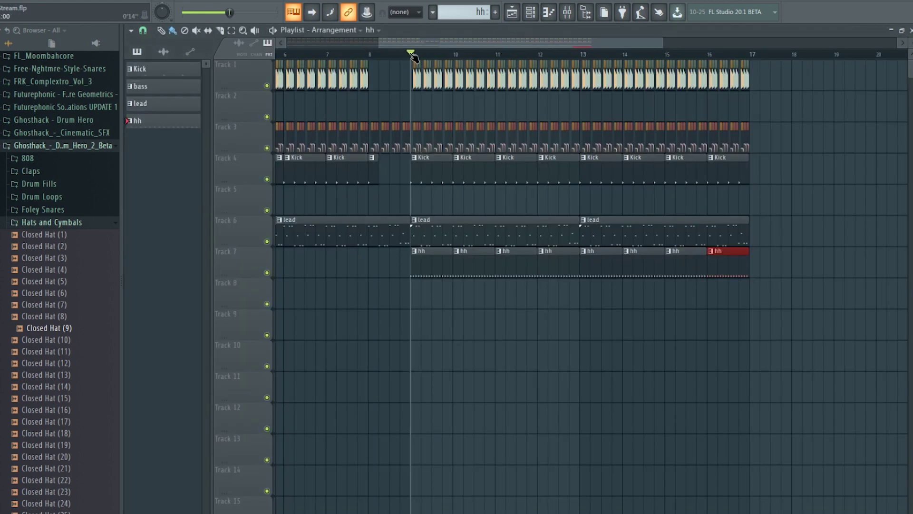
key("space")
key("space")
left_click(568, 15)
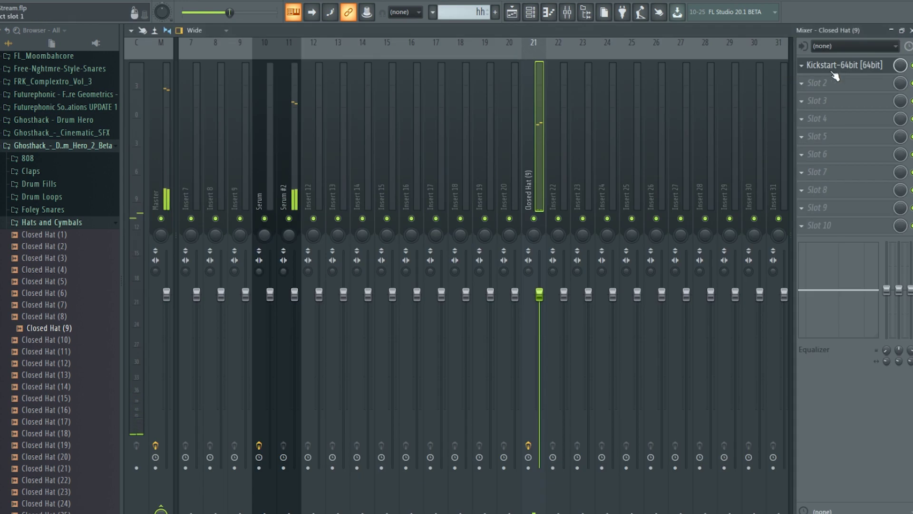
left_click_drag(249, 233, 249, 214)
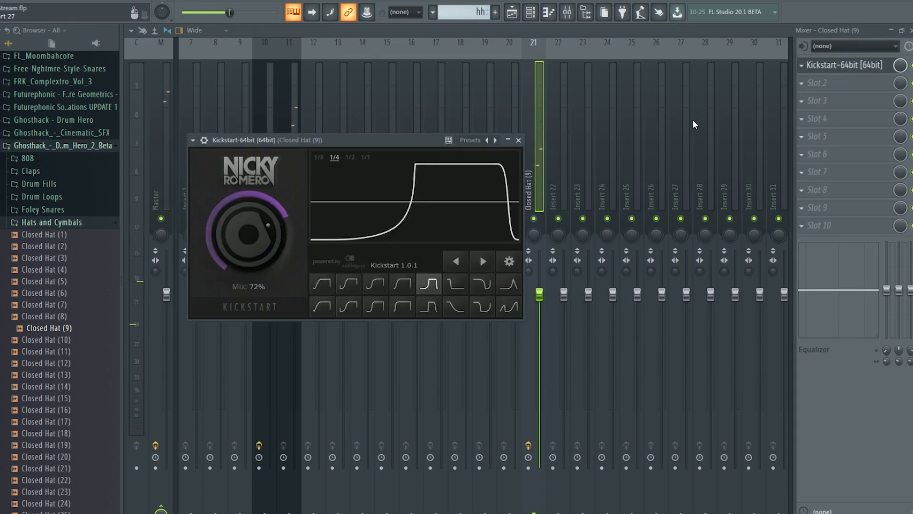
key("space")
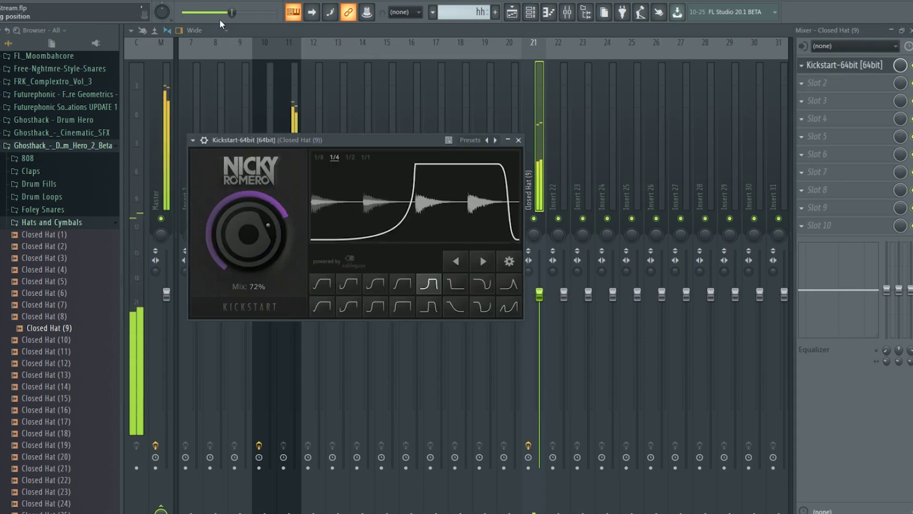
scroll(256, 215, "up", 5)
scroll(259, 215, "up", 3)
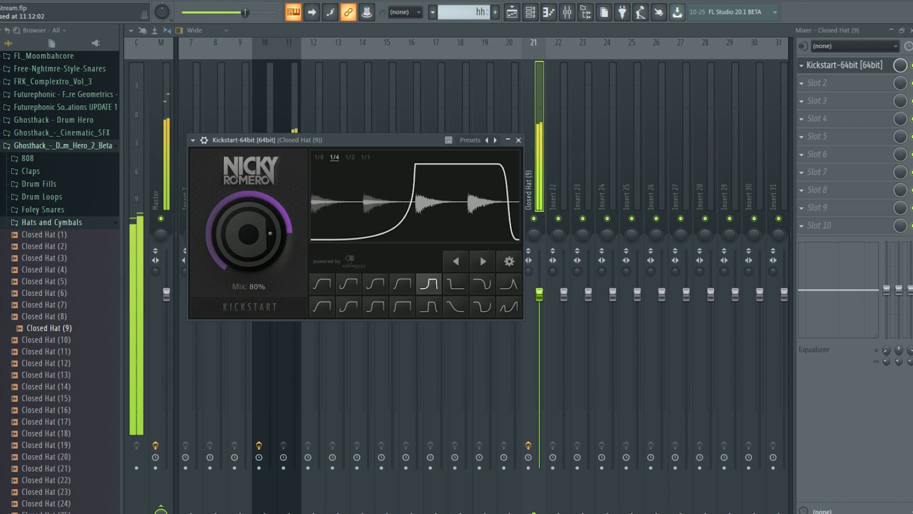
Add Virtual Mix Rack to slot 2 of the Closed Hat (9) insert, load the Standart Marv preset and lower the Virtual Channel input.
left_click(832, 82)
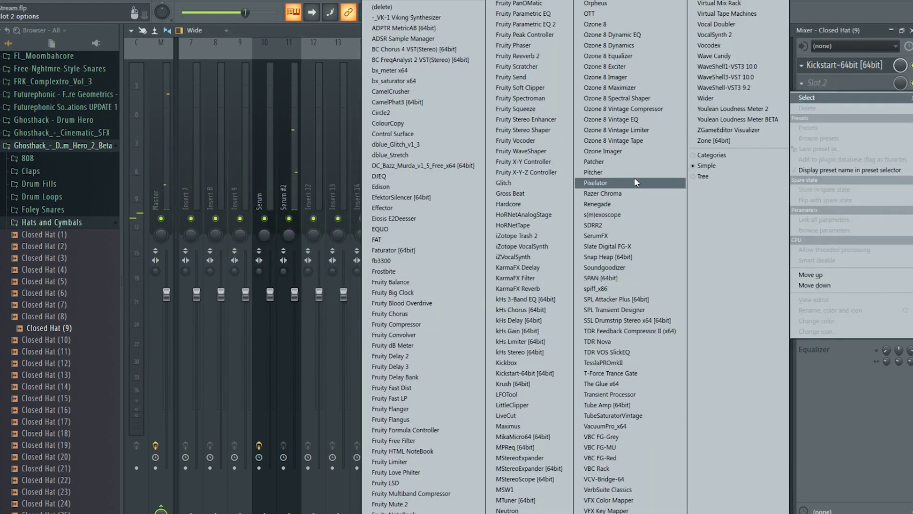
left_click(741, 8)
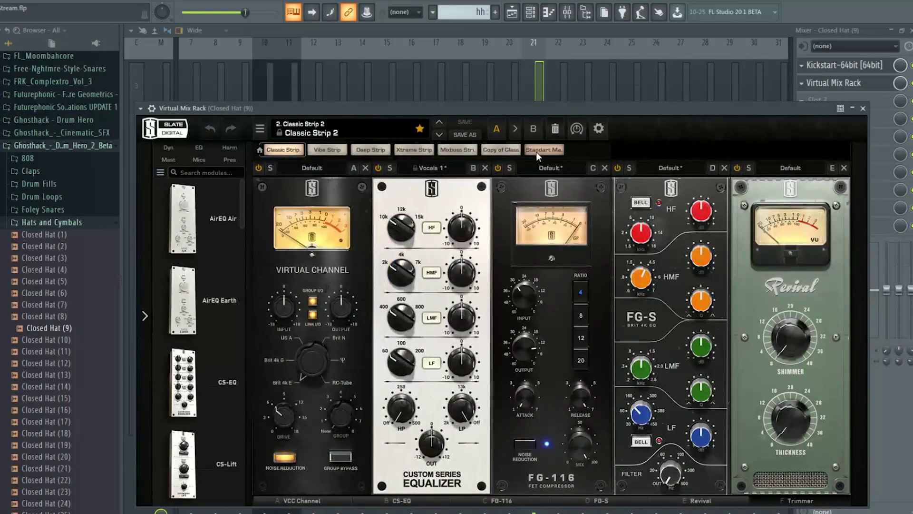
left_click(538, 151)
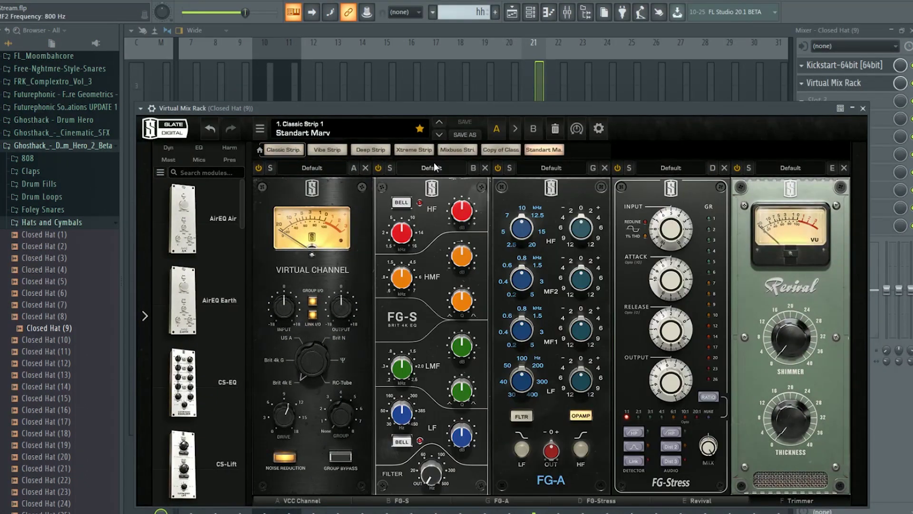
left_click_drag(295, 298, 295, 328)
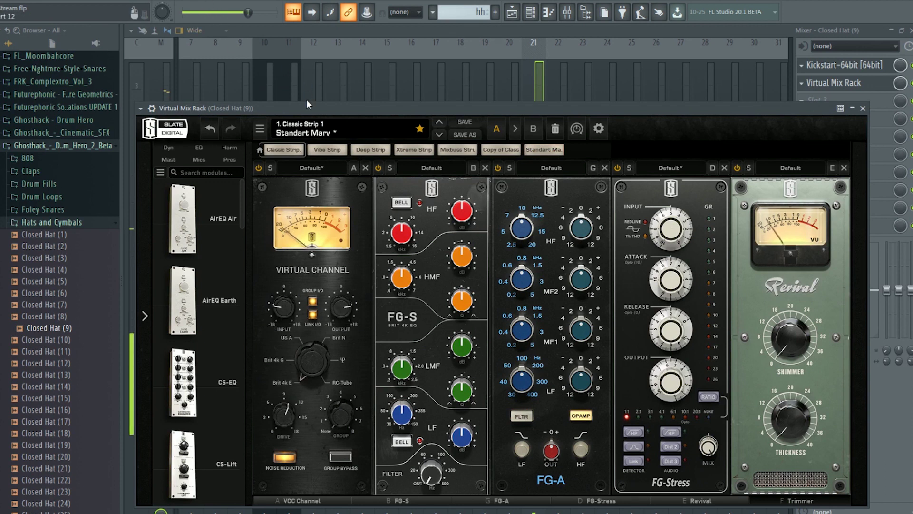
In the FG-A equalizer, enable the filter and boost MF2 by 1.41 dB at 5.00 kHz.
left_click(526, 416)
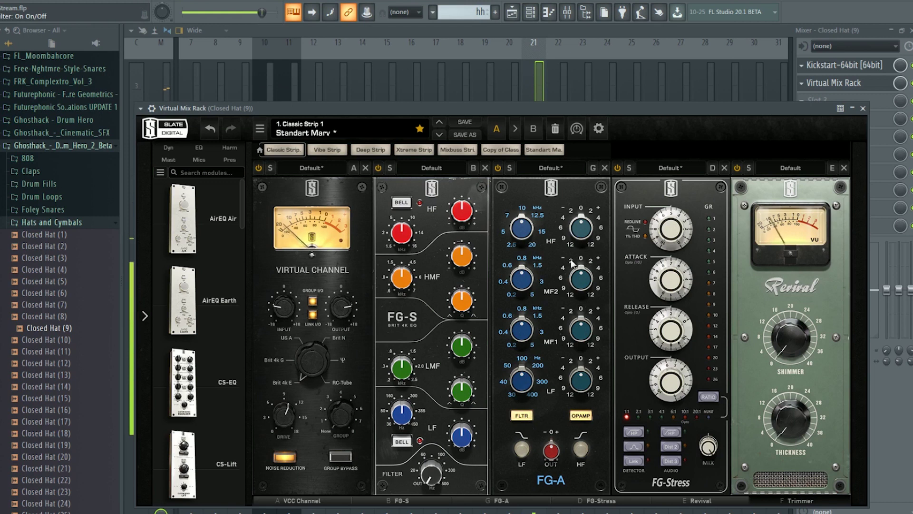
left_click_drag(585, 280, 588, 257)
left_click_drag(528, 280, 533, 216)
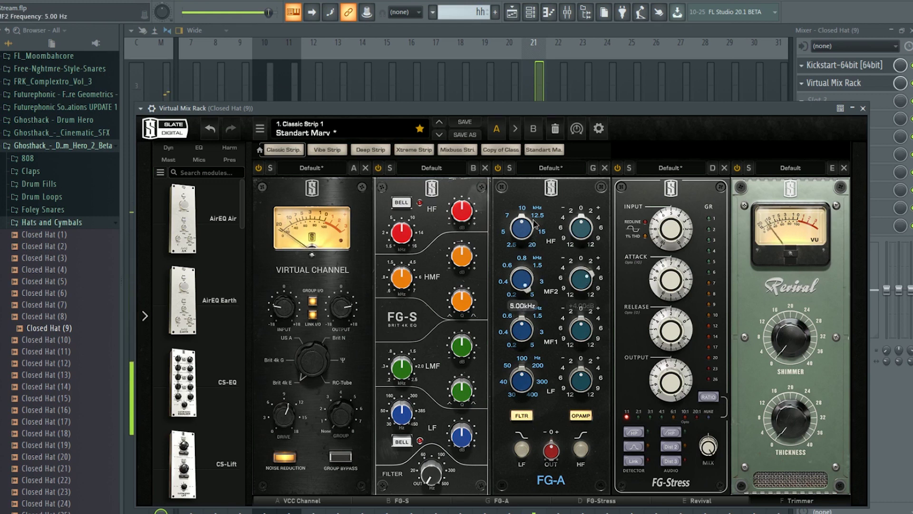
left_click_drag(583, 280, 583, 295)
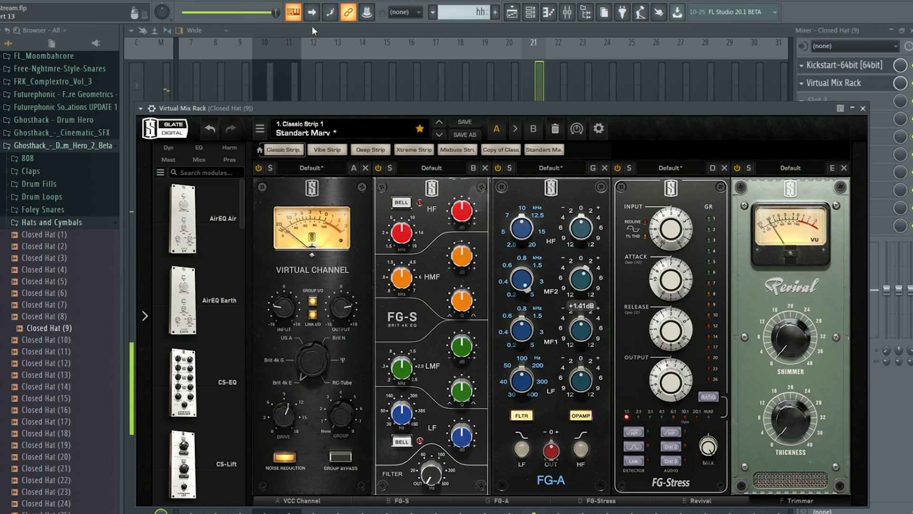
Switch the Sonarworks calibration off and back on, showing the playlist in between.
left_click(822, 513)
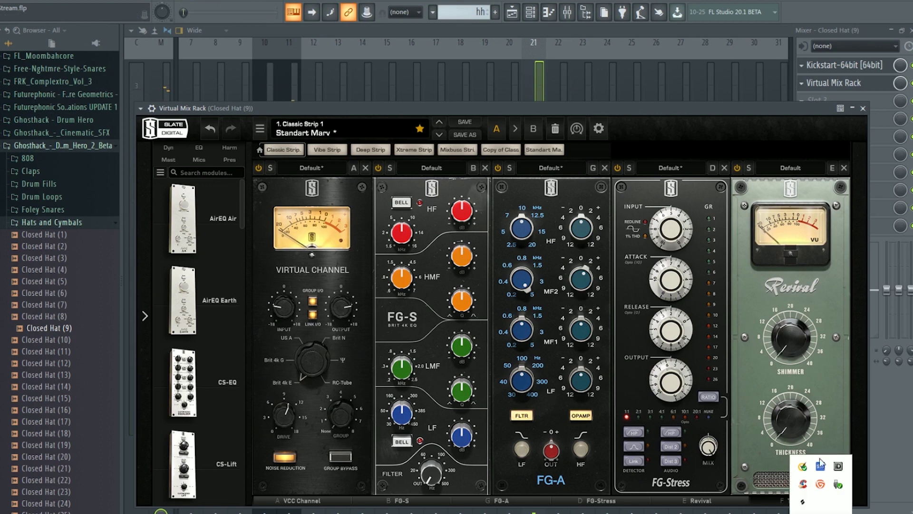
left_click(822, 467)
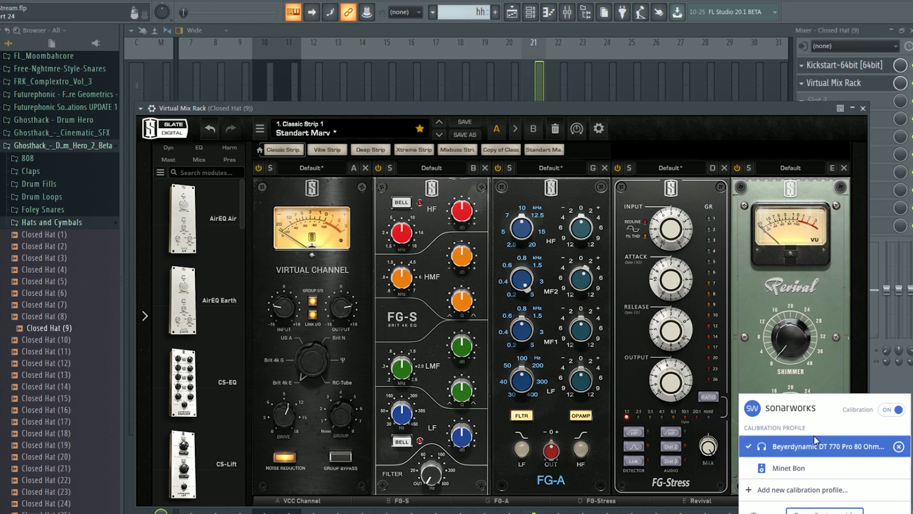
left_click(892, 410)
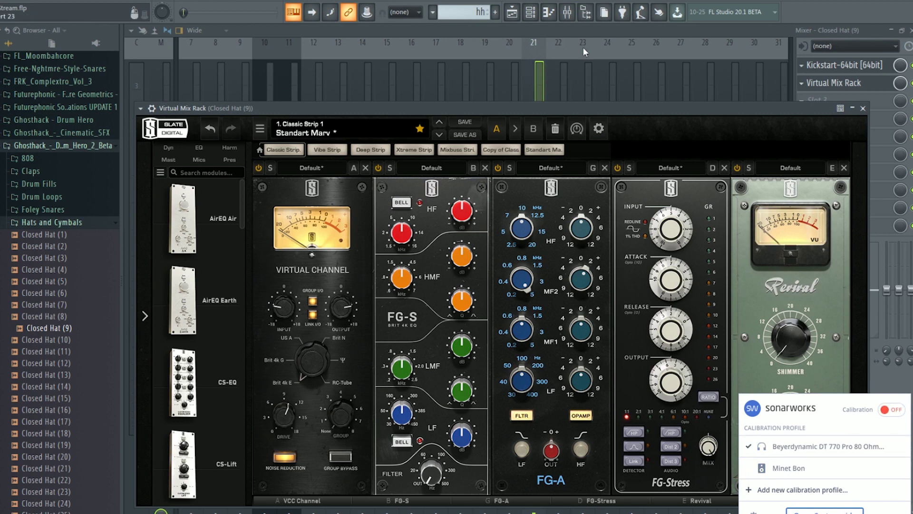
left_click(514, 13)
left_click(421, 55)
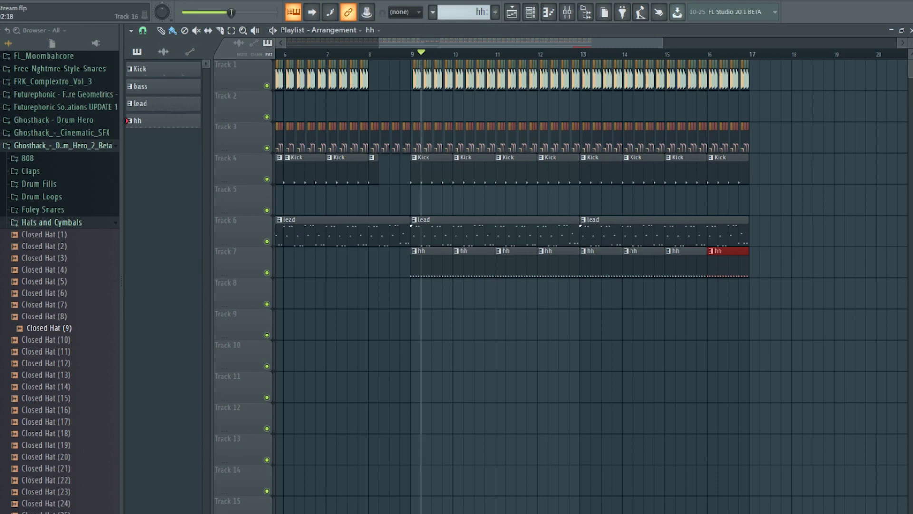
left_click(821, 513)
left_click(821, 469)
left_click(893, 410)
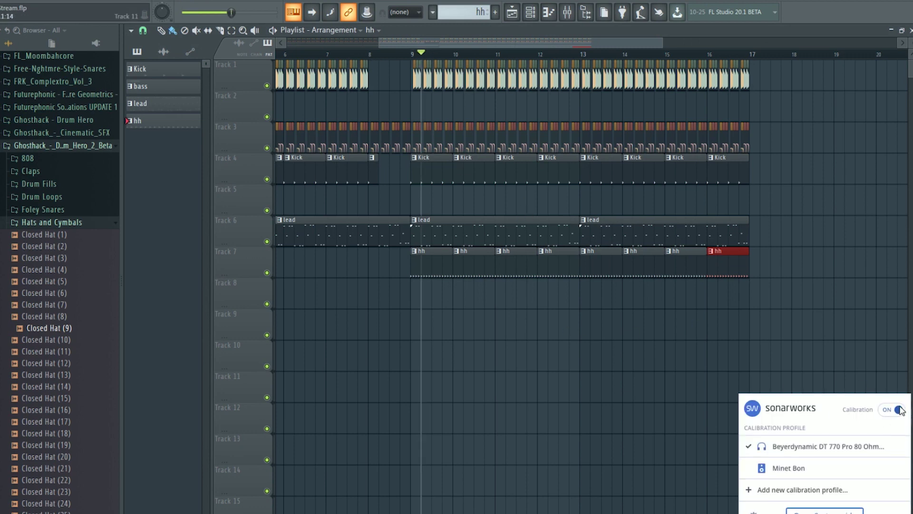
Play the arrangement from bar 9 and compare its sound with Sonarworks calibration on and off, leaving calibration on.
left_click(415, 55)
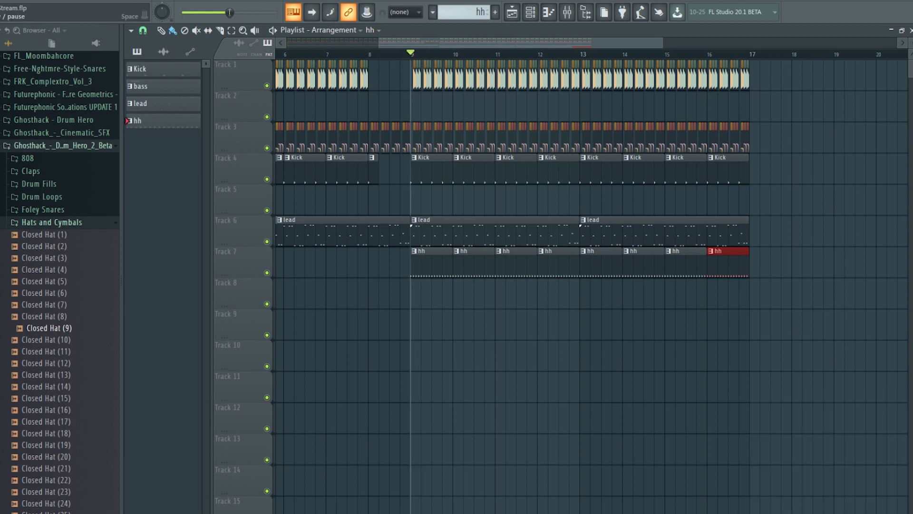
key("space")
left_click(821, 513)
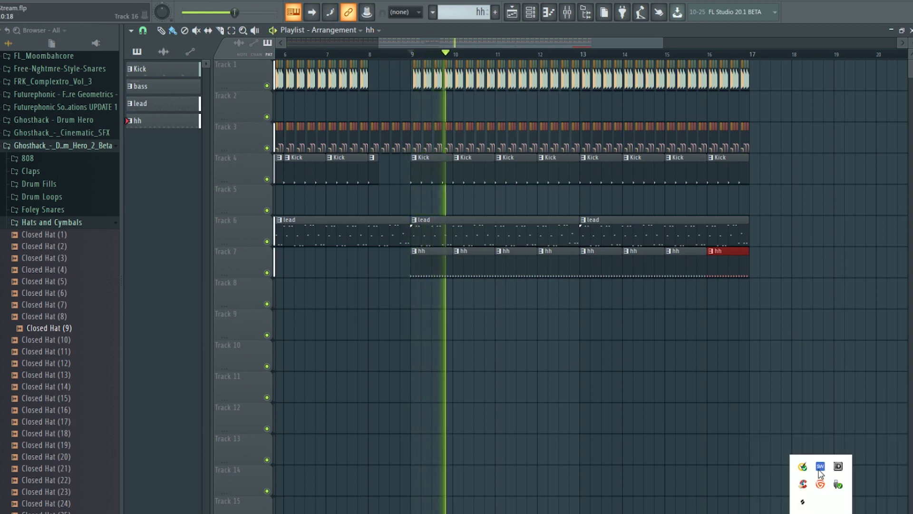
left_click(821, 469)
left_click(897, 408)
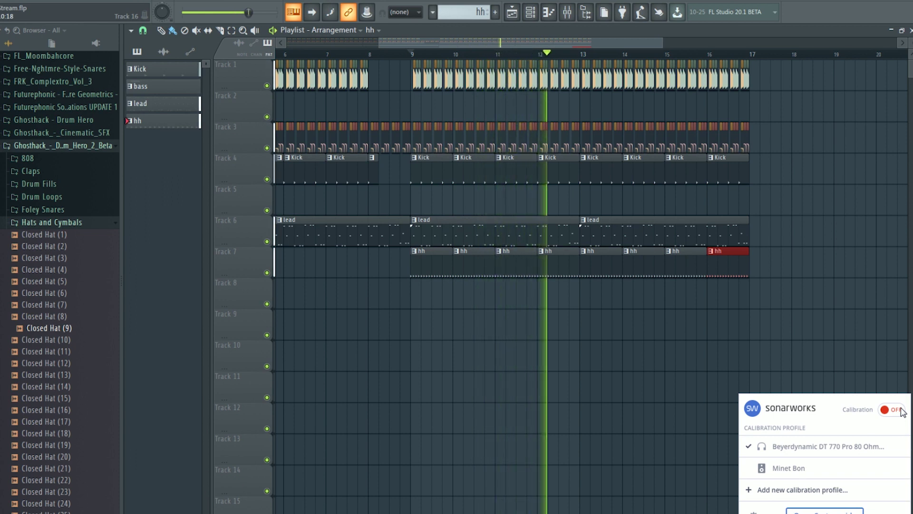
left_click(896, 413)
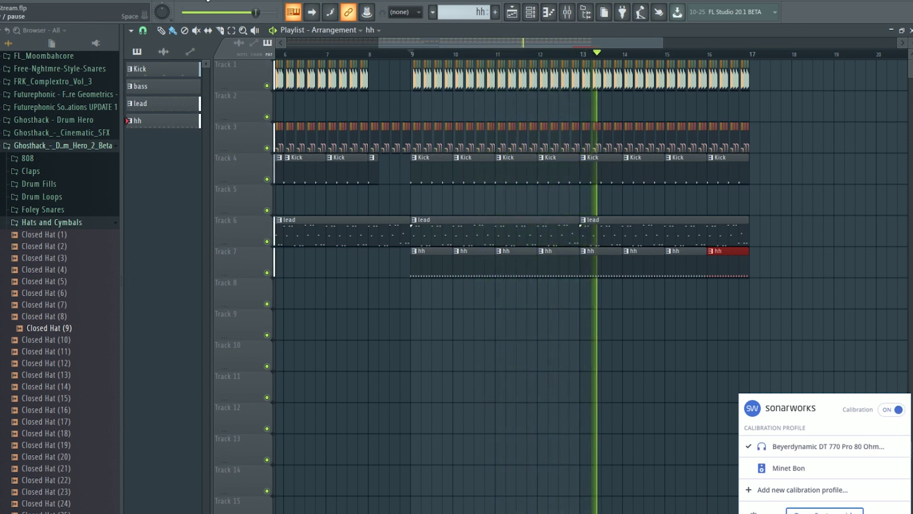
Play the hh pattern alone and set the closed hat's FG-Stress compressor to a 3:1 ratio with input at 7.80.
left_click(200, 0)
left_click(567, 14)
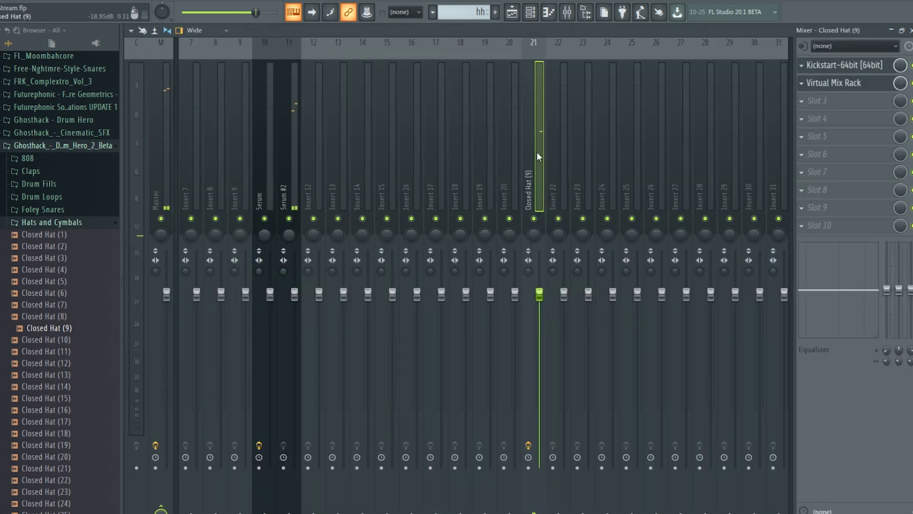
left_click(844, 83)
left_click(187, 0)
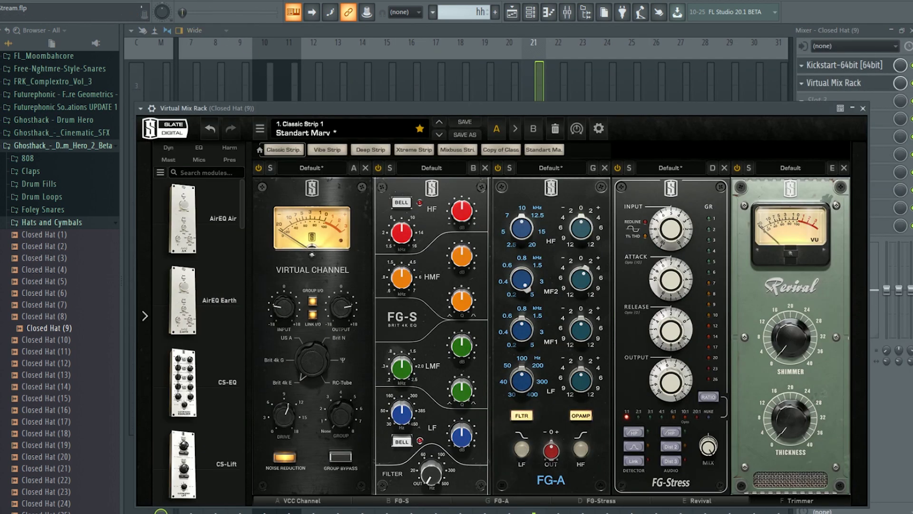
left_click(202, 1)
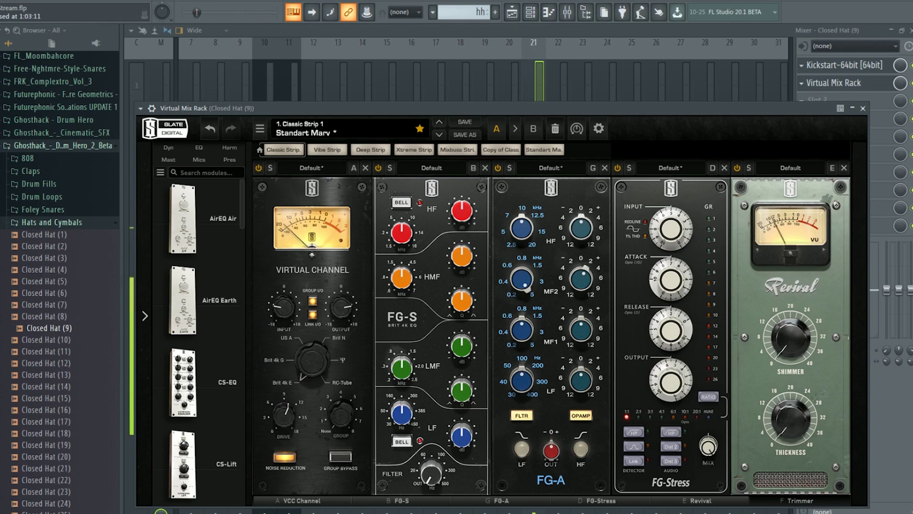
left_click(650, 417)
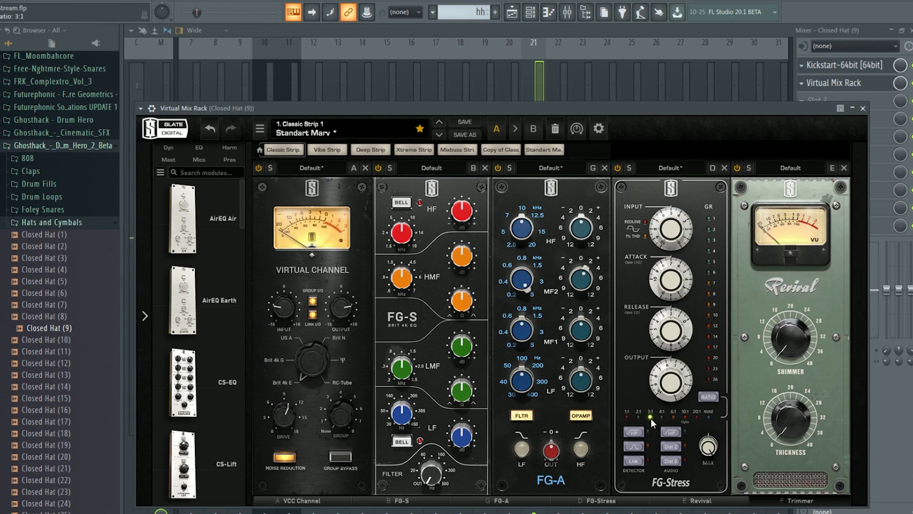
mouse_move(672, 229)
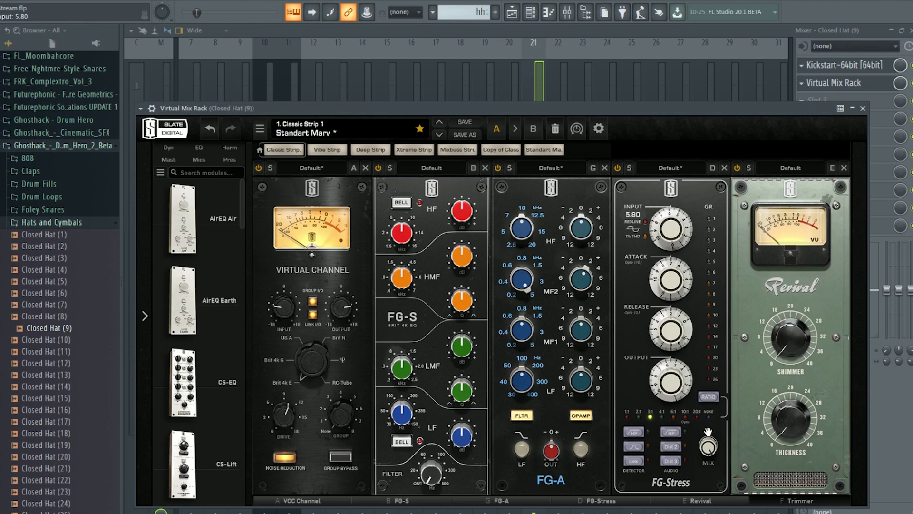
left_click_drag(670, 235, 670, 225)
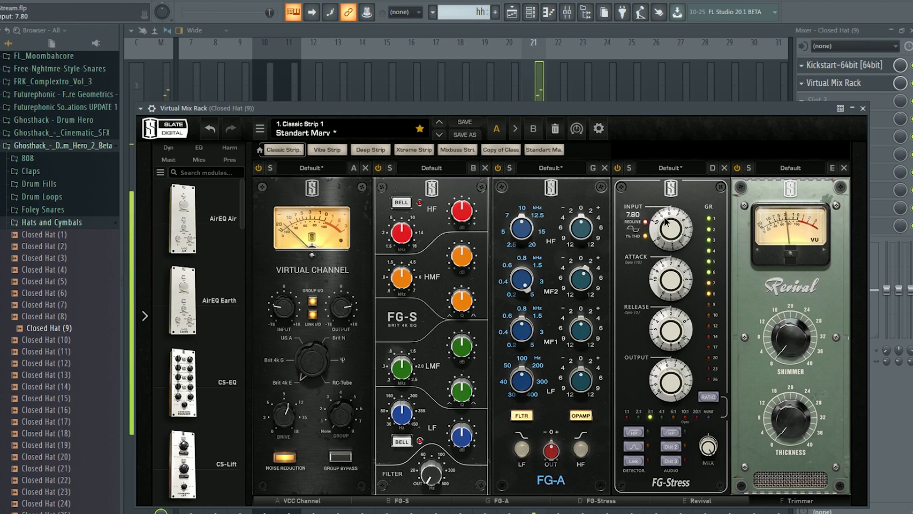
Set the closed hat's FG-Stress compressor mix to 65% and lower the level in the trimmer module.
left_click_drag(666, 226, 666, 333)
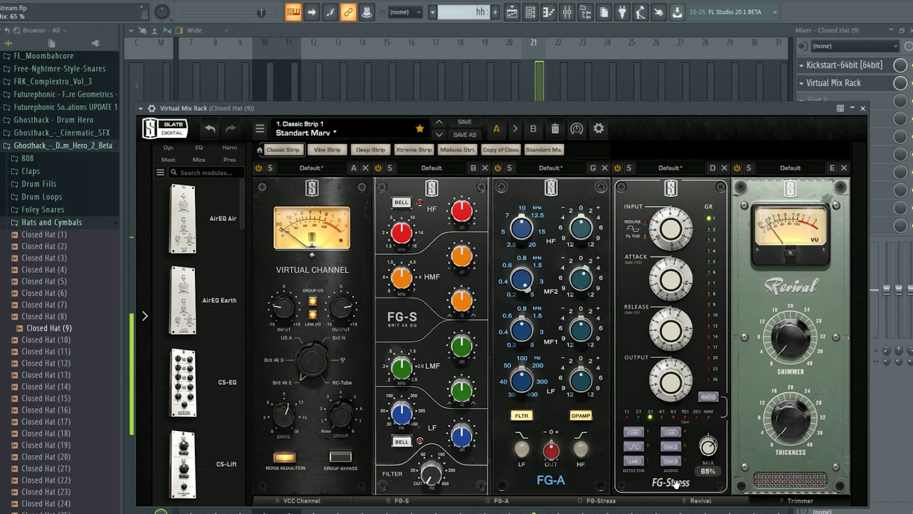
left_click(785, 501)
left_click_drag(784, 350, 751, 448)
Return to the playlist and play the arrangement to hear the processed closed hat.
left_click(543, 89)
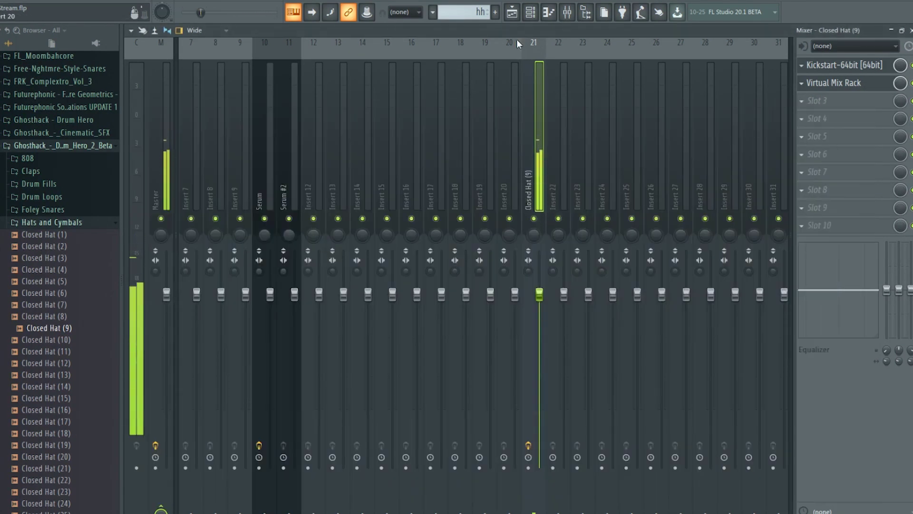
left_click(511, 13)
key("space")
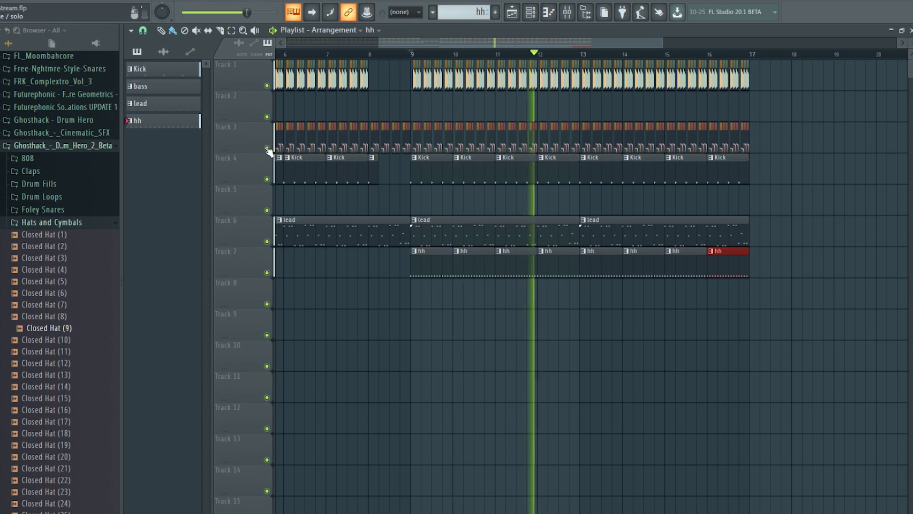
key("space")
Audition several closed hat samples from Closed Hat (14) to Closed Hat (53) in the Hats and Cymbals folder.
left_click(61, 388)
scroll(63, 371, "down", 6)
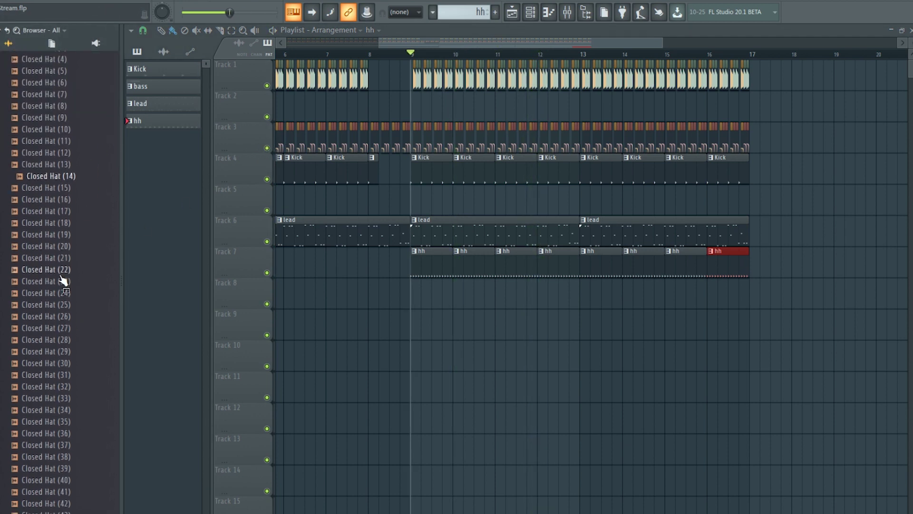
left_click(66, 316)
left_click(67, 340)
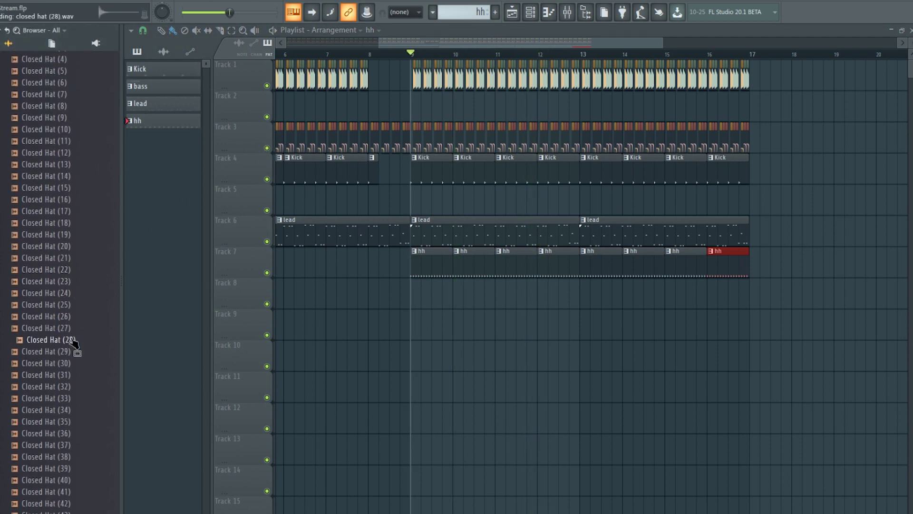
scroll(68, 333, "down", 8)
left_click(68, 293)
left_click(67, 305)
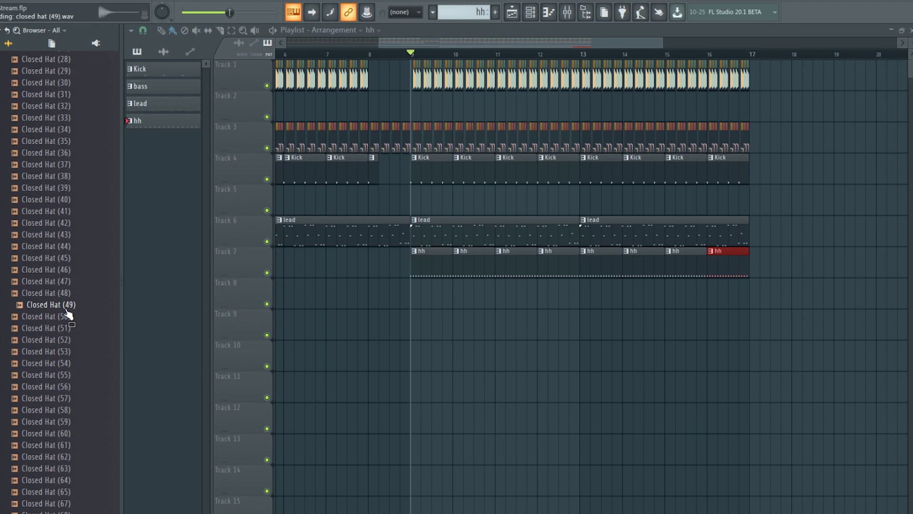
left_click(51, 341)
left_click(51, 352)
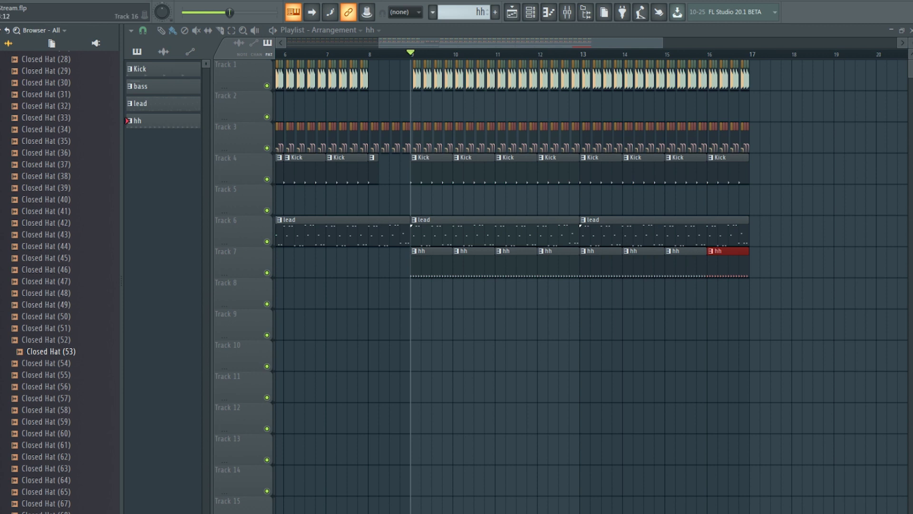
Switch to the web browser and examine the Ghosthack Psytrance Awakening Vol. 2 page and its bonus sample packs.
left_click(187, 511)
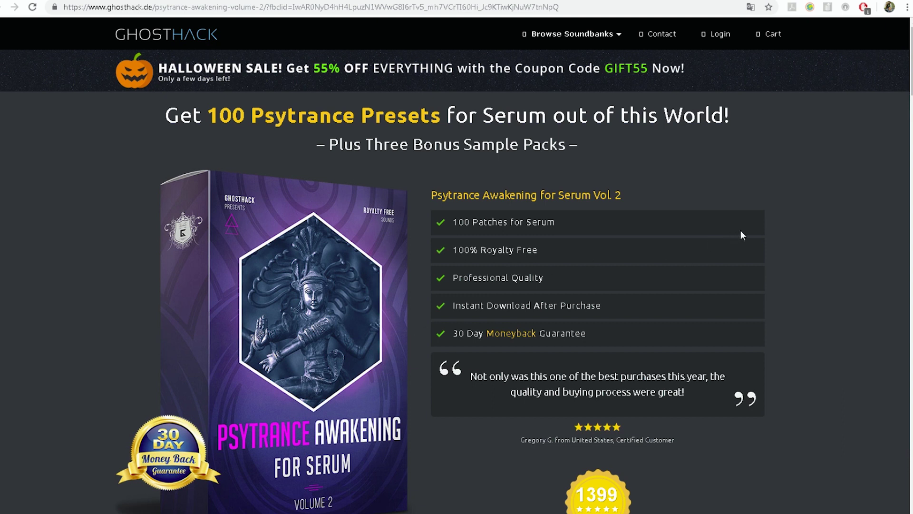
scroll(754, 225, "down", 3)
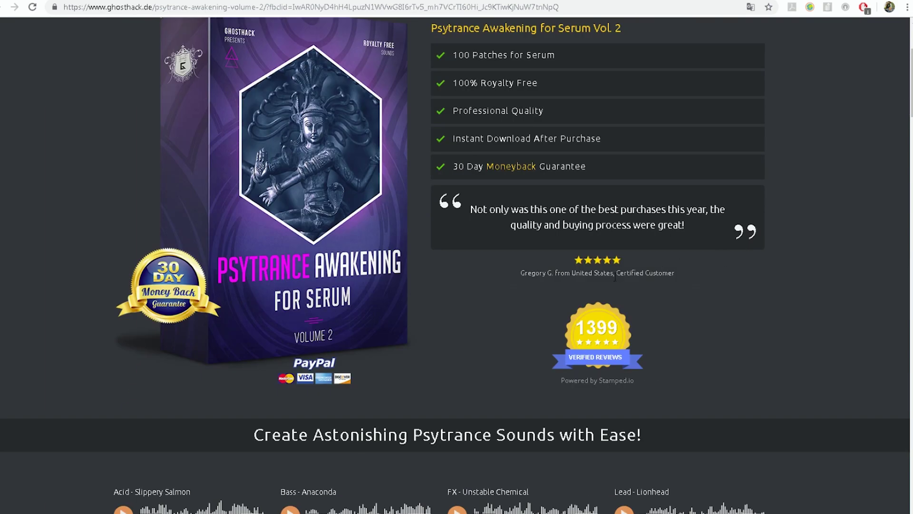
scroll(615, 278, "down", 20)
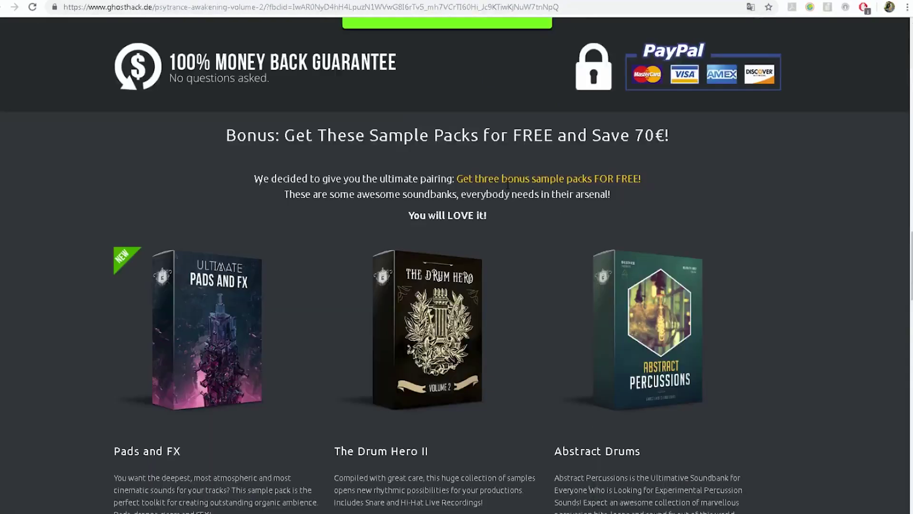
scroll(504, 188, "down", 8)
scroll(404, 182, "up", 8)
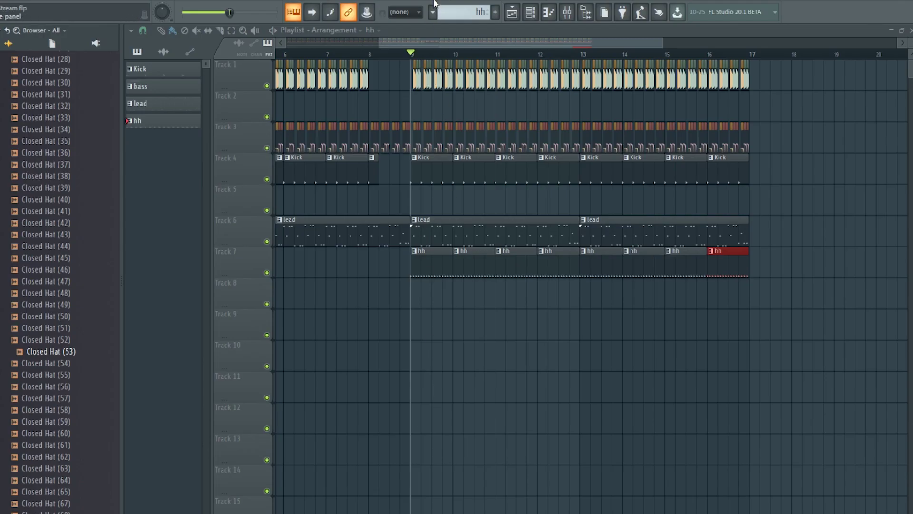
Add the Open Hat (6) sample to the channel rack and create a new pattern named Open hat.
scroll(61, 301, "down", 10)
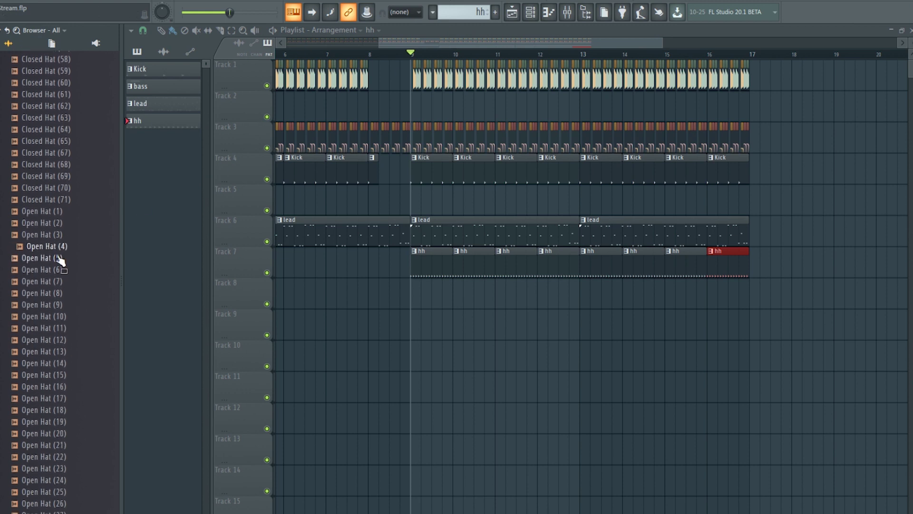
left_click_drag(57, 280, 518, 32)
left_click_drag(98, 285, 564, 233)
left_click(495, 12)
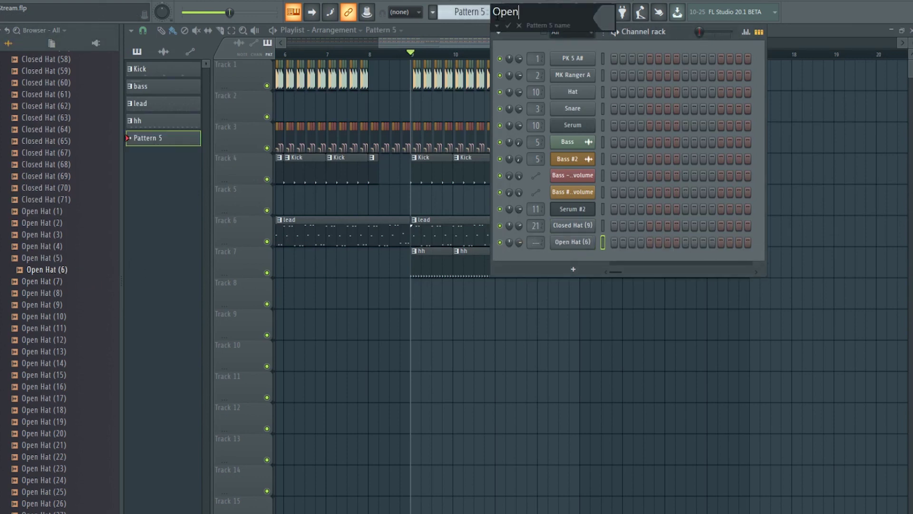
type("Open hat")
key("Return")
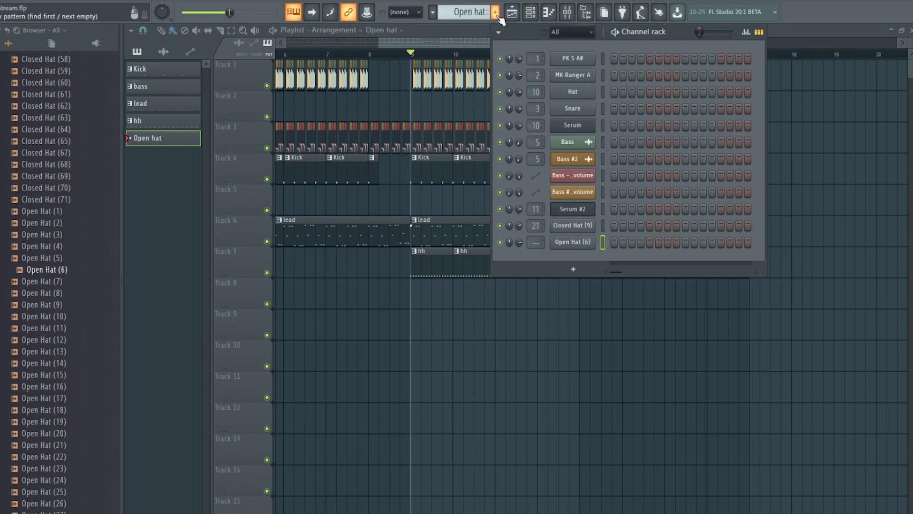
Place Open Hat (6) hits on steps 3, 7, 11 and 15, and fill Track 8 with the pattern from bar 9 to 17.
left_click(633, 242)
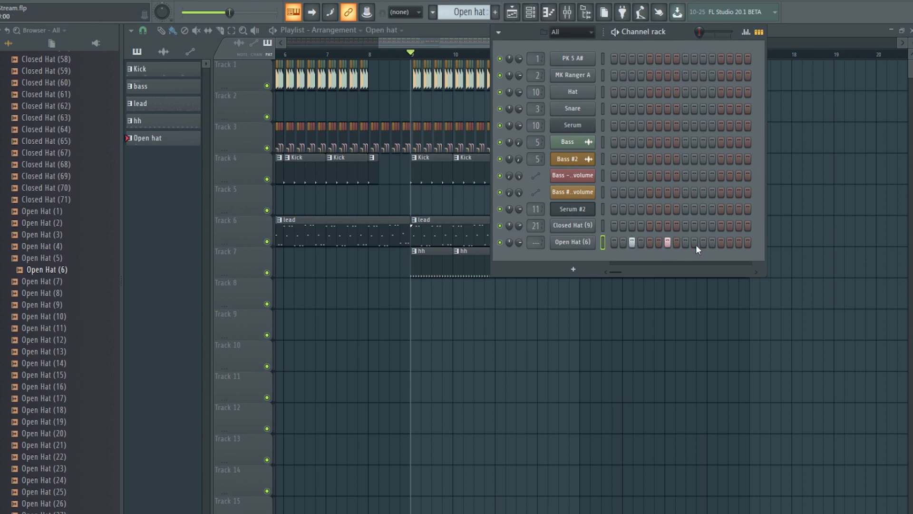
left_click_drag(422, 286, 723, 310)
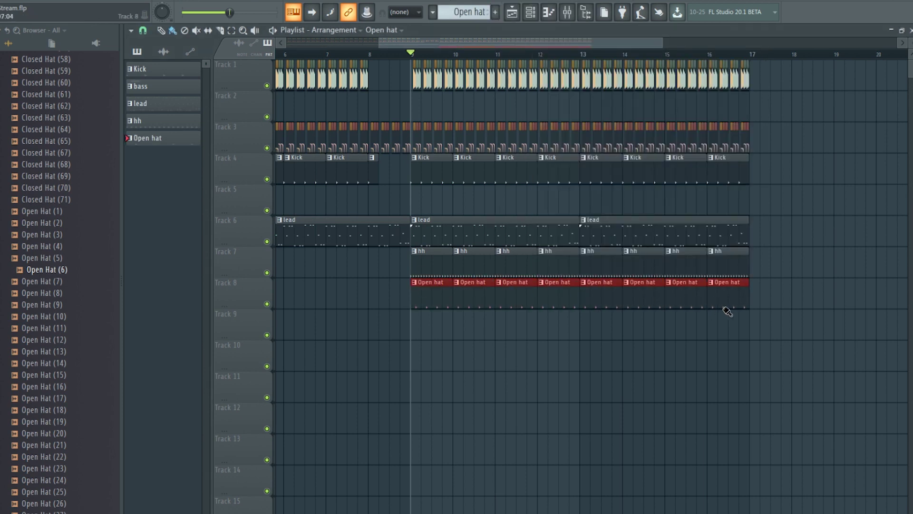
double_click(478, 284)
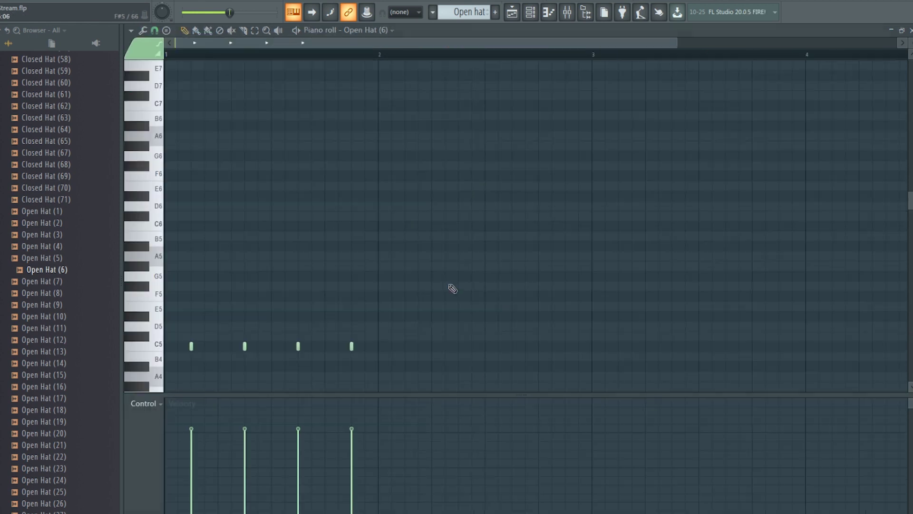
During playback, route the Open Hat (6) channel to mixer insert 22.
left_click(530, 11)
key("space")
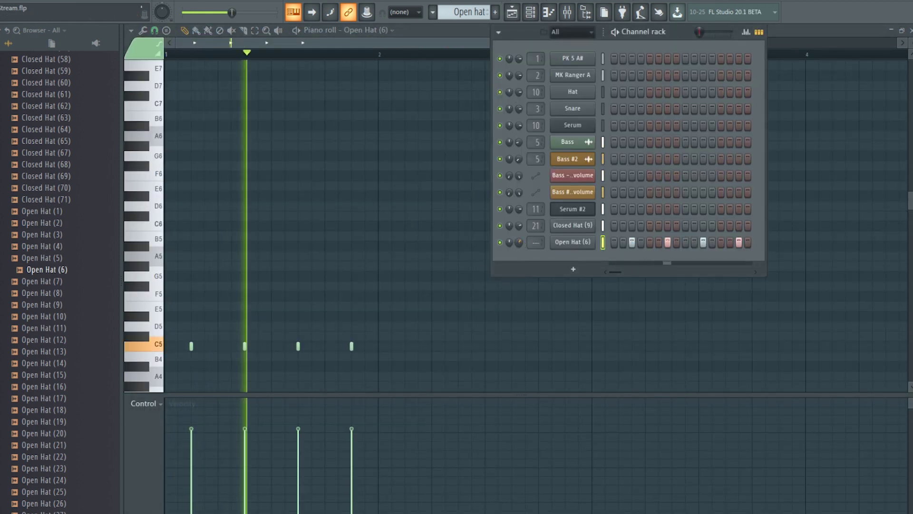
key("F9")
right_click(552, 108)
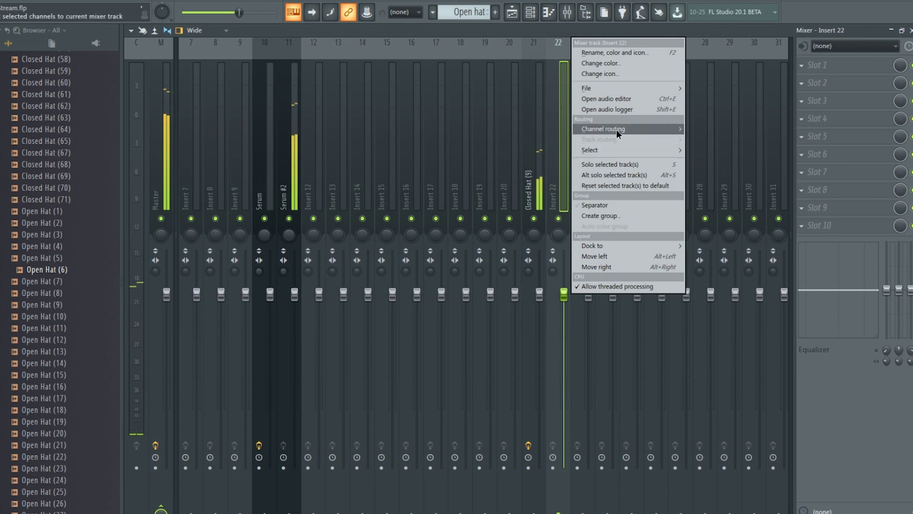
mouse_move(618, 129)
left_click(706, 130)
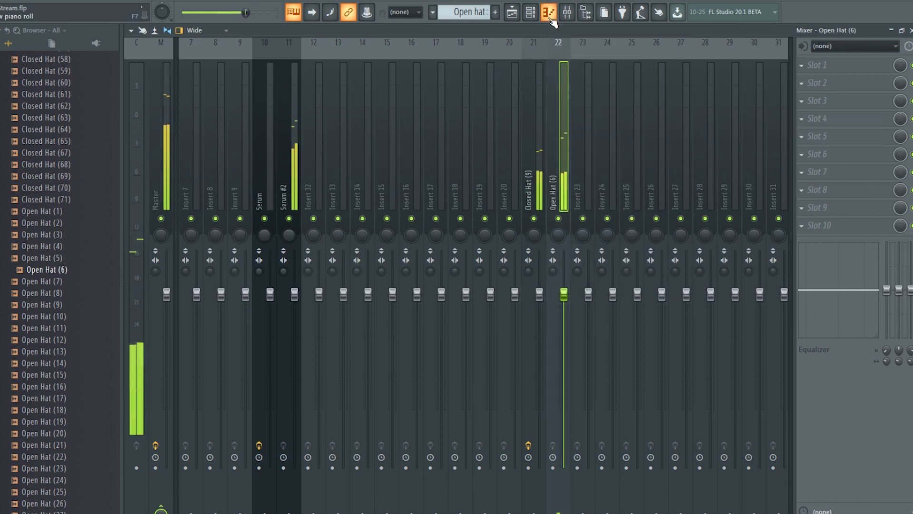
Load Virtual Mix Rack on the Open Hat (6) track, remove its third module and set the Custom Series Equalizer's HF gain to 3.33.
left_click(816, 70)
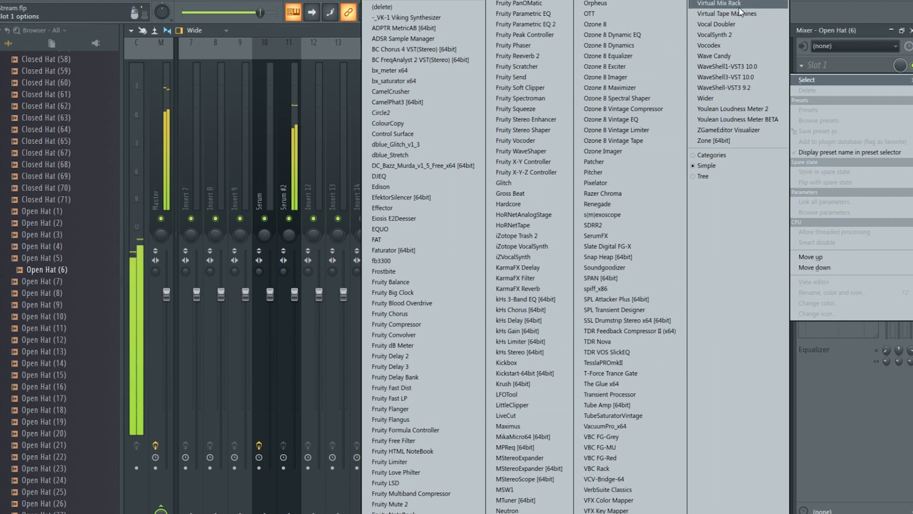
left_click(718, 3)
left_click_drag(571, 170, 491, 134)
left_click(607, 192)
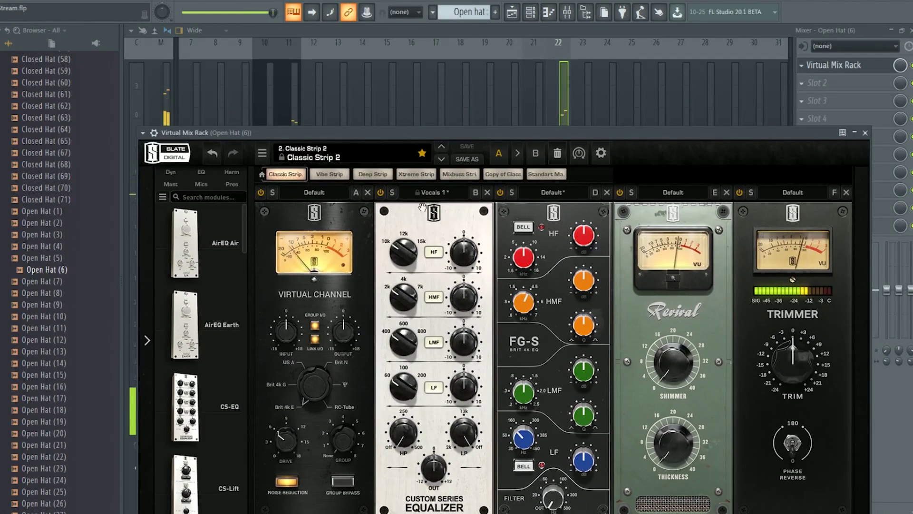
left_click_drag(467, 253, 472, 236)
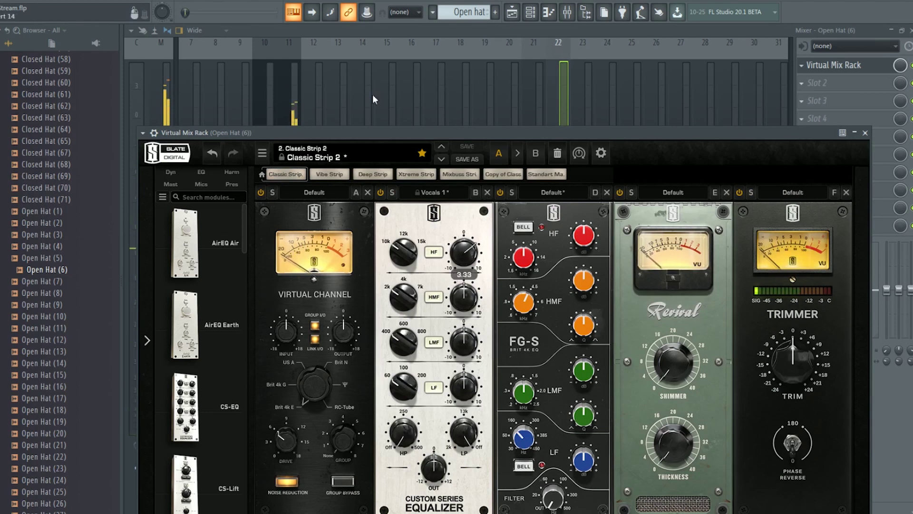
Select bars 9 to 17 in the playlist as the loop region and play it.
left_click(531, 19)
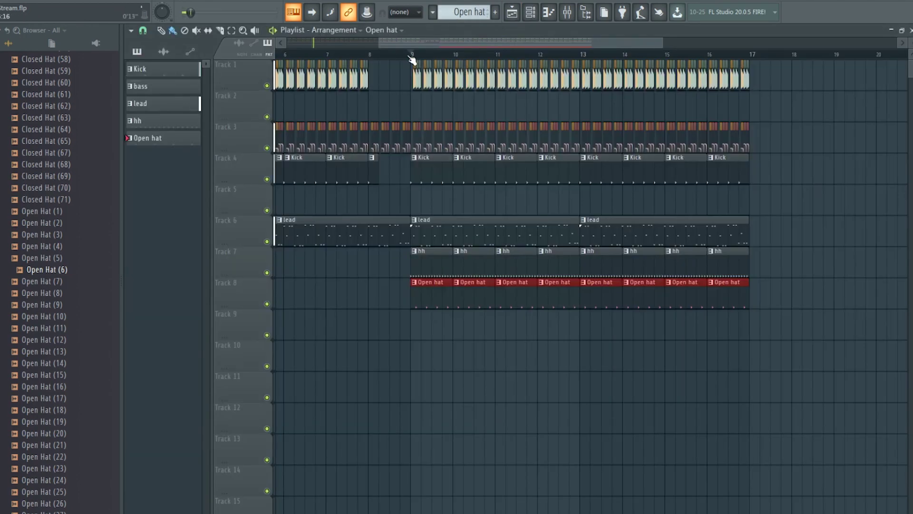
left_click_drag(413, 55, 746, 78)
key("space")
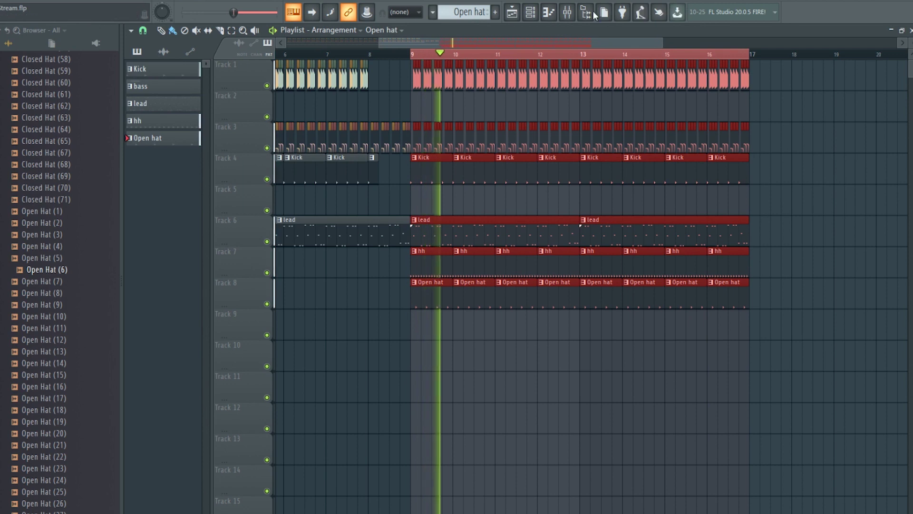
Set the open hat equalizer's HF band to 12 kHz, adjust its gain and high-pass filter, and set the trimmer to -2.77 dB.
key("F9")
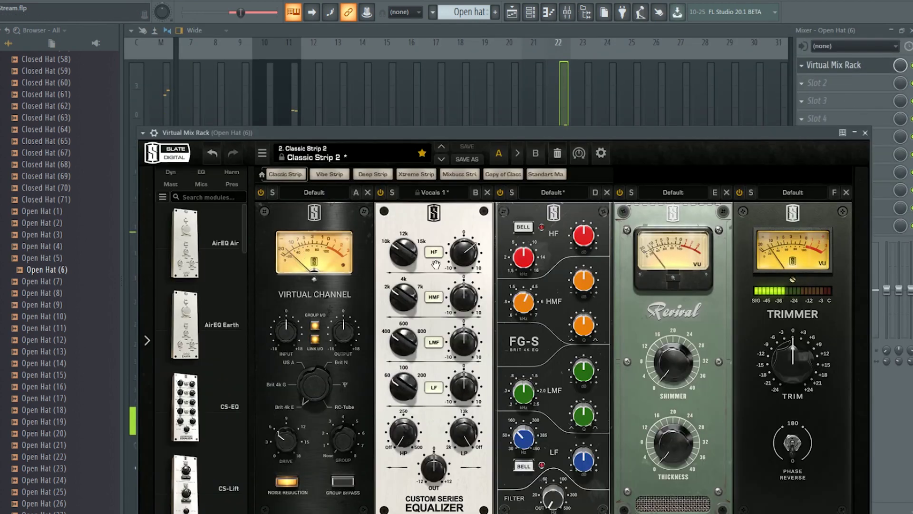
mouse_move(405, 252)
left_mouse_down()
mouse_move(405, 233)
mouse_move(405, 243)
left_mouse_up()
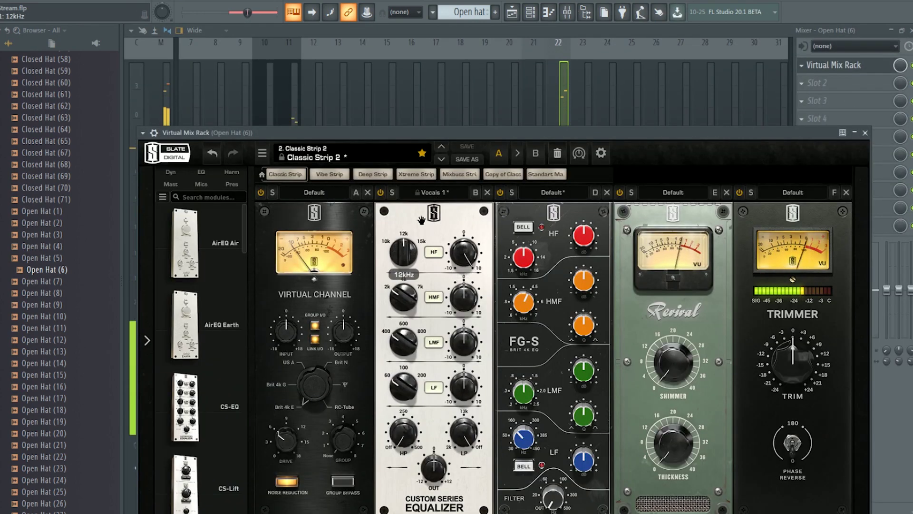
left_click_drag(464, 253, 455, 293)
left_click_drag(405, 434, 423, 309)
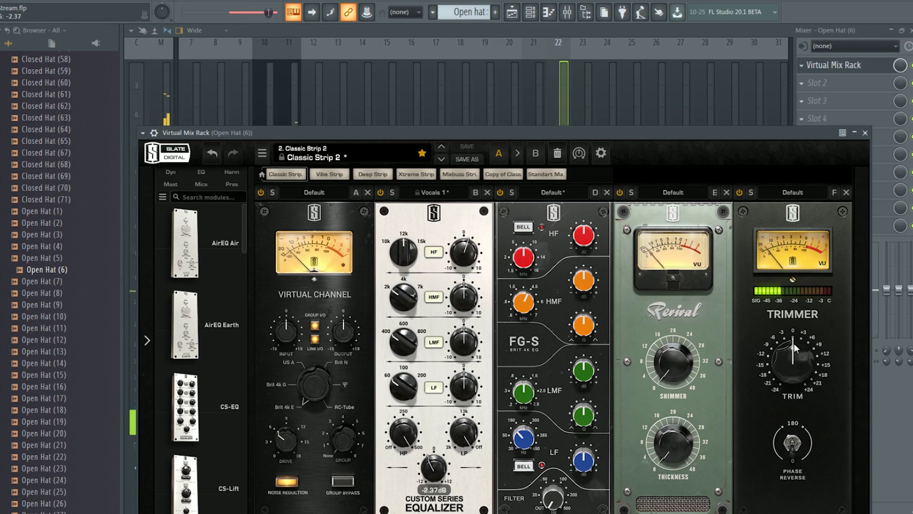
left_click_drag(792, 364, 776, 392)
Replace the open hat's FG-S equalizer with the FG-116 Modern compressor and set its input to -29.1 dB.
left_click(607, 192)
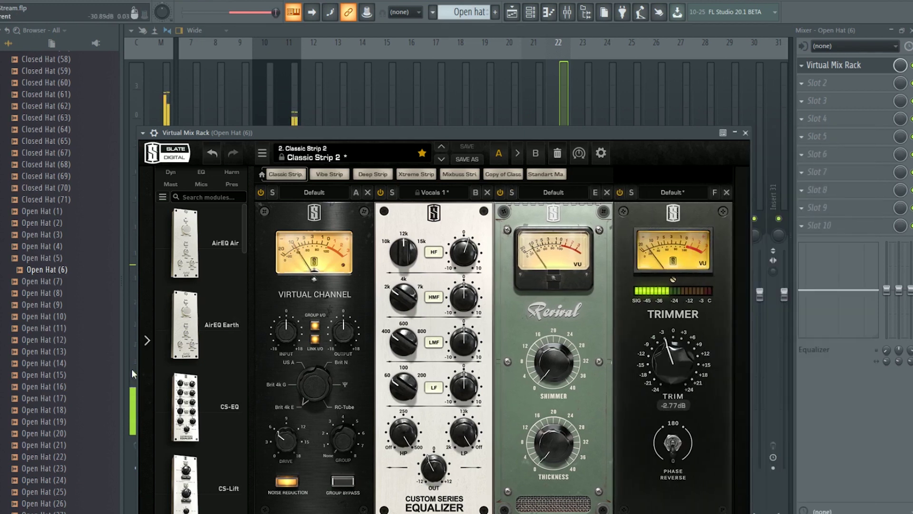
scroll(199, 351, "down", 3)
scroll(199, 351, "down", 3)
left_click_drag(185, 304, 527, 303)
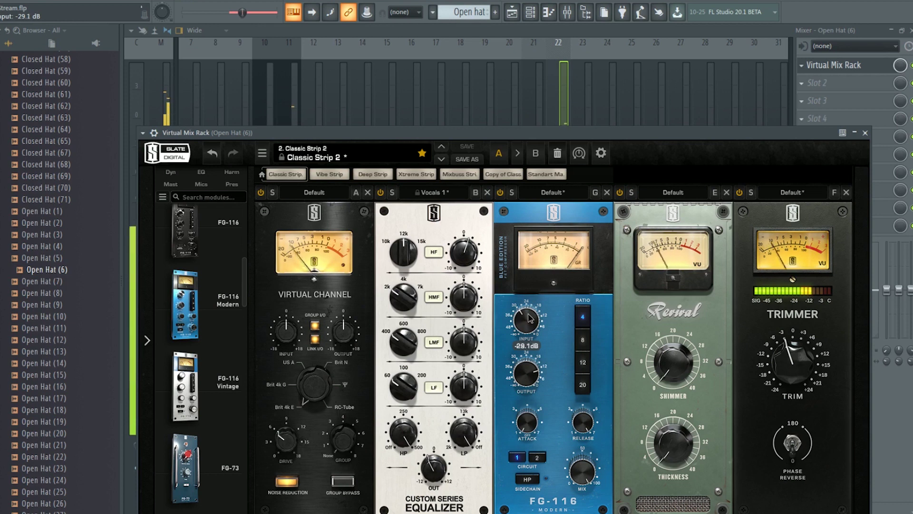
Lower the FG-116 mix, set the Revival shimmer to 0.30 and bring the trim to about -5 dB.
left_click_drag(791, 364, 791, 368)
left_click_drag(581, 472, 549, 512)
left_click_drag(672, 366, 672, 364)
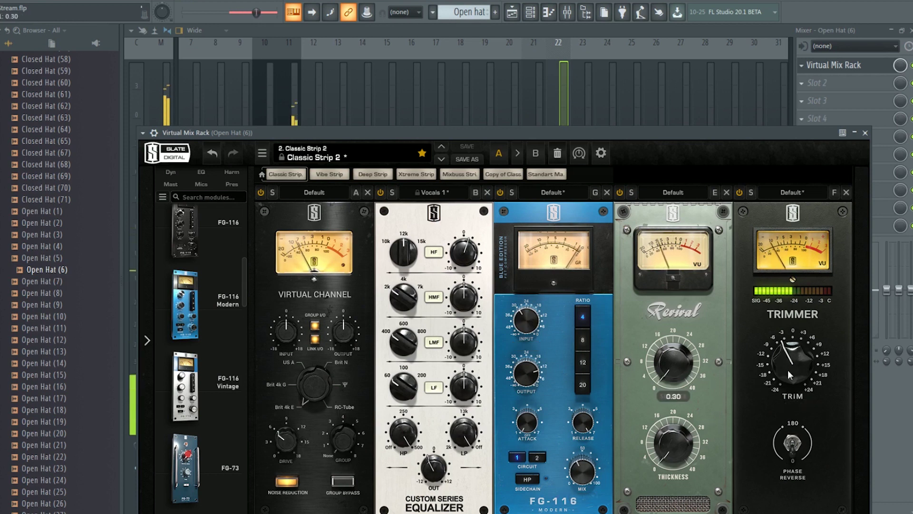
left_click_drag(788, 375, 779, 390)
left_click_drag(787, 351, 788, 345)
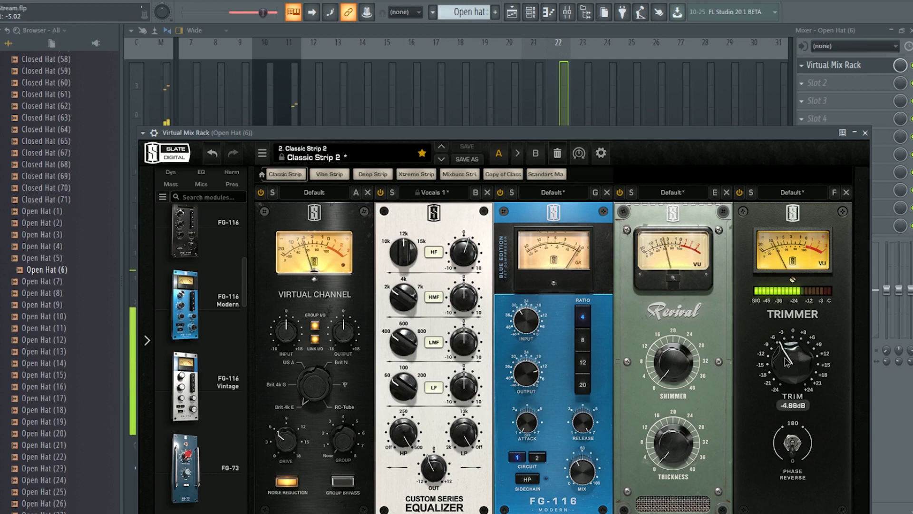
Check the closed and open hat tracks in the mixer and return to the playlist.
left_click(564, 107)
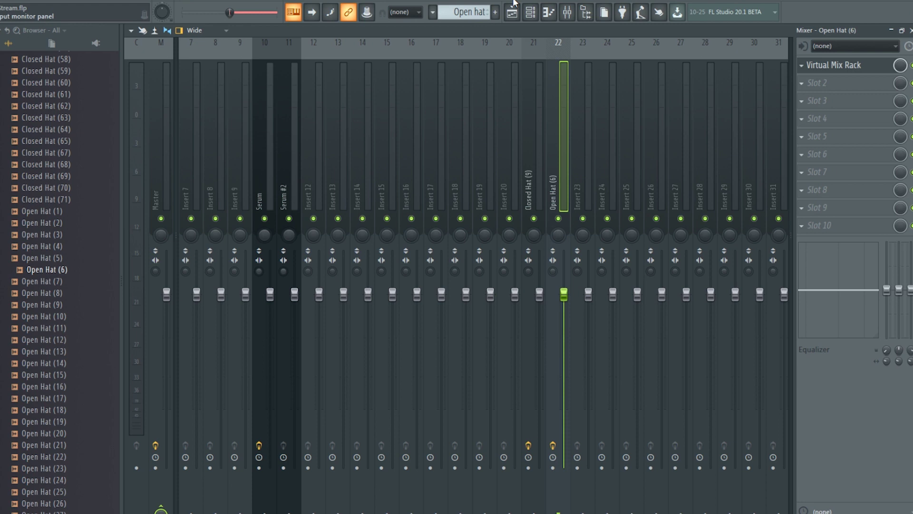
left_click(538, 165)
left_click(552, 166)
left_click(219, 1)
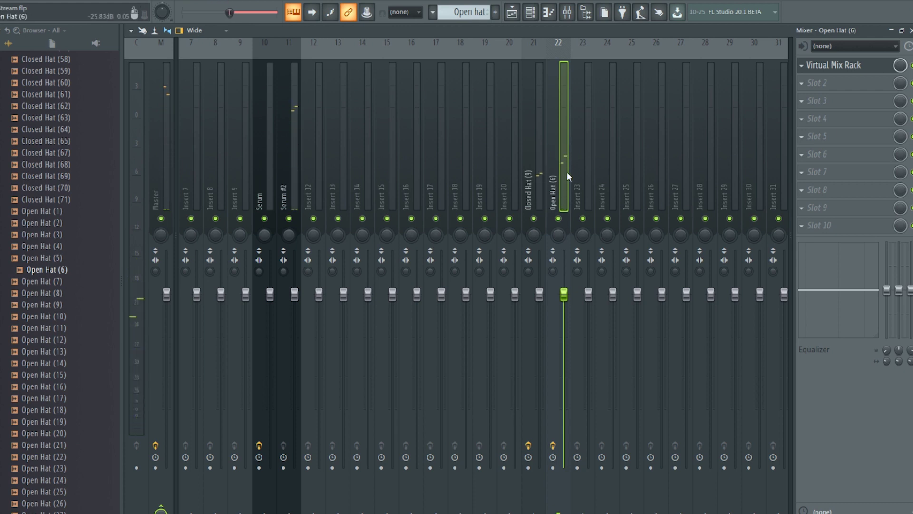
left_click(530, 12)
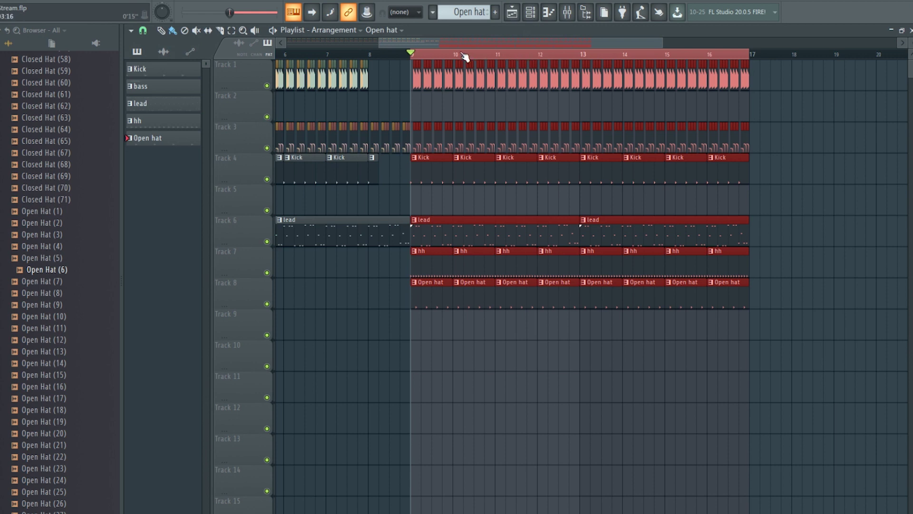
scroll(464, 56, "down", 2)
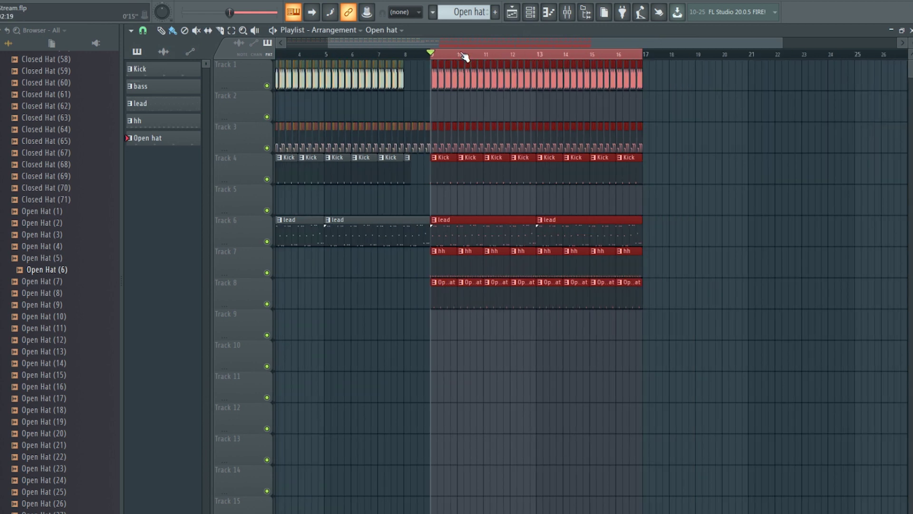
left_click(518, 17)
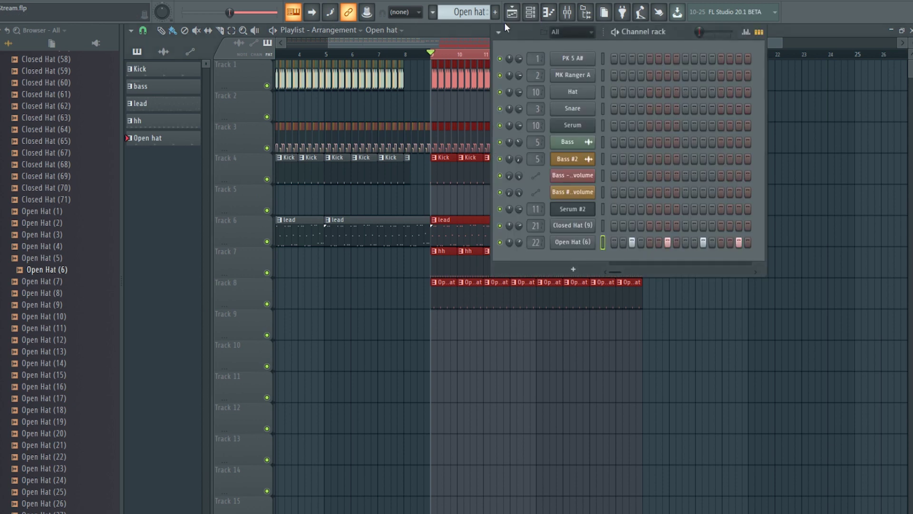
left_click(474, 44)
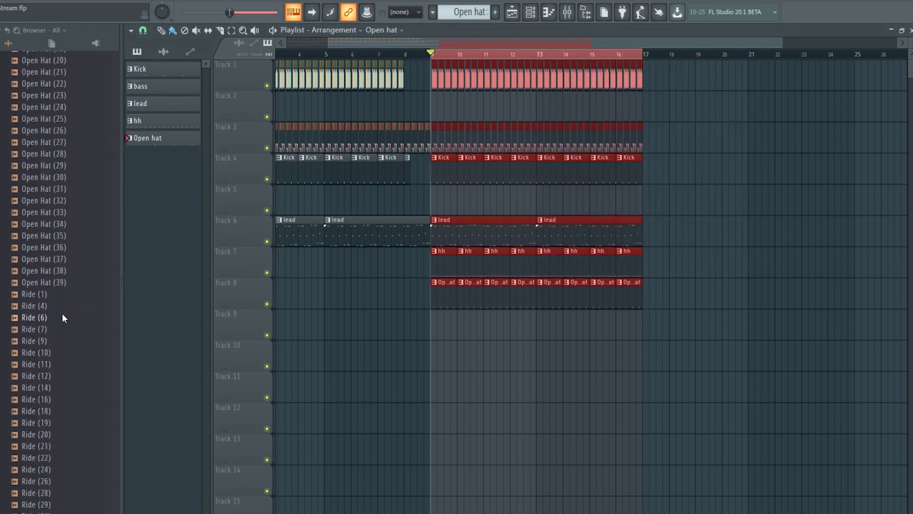
Audition several samples in the Foley Snares folder of the Ghosthack Drum Hero 2 pack.
scroll(65, 313, "up", 3)
scroll(65, 313, "up", 20)
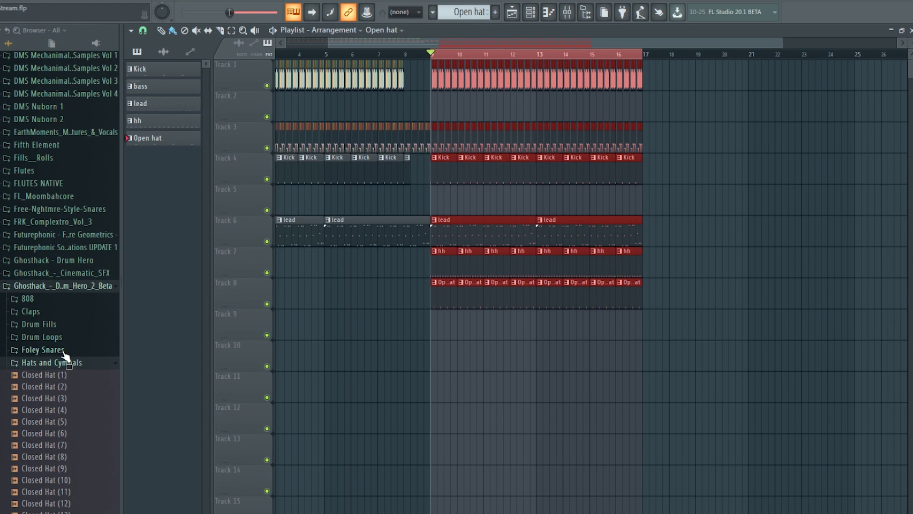
left_click(43, 350)
scroll(65, 366, "down", 5)
left_click(62, 350)
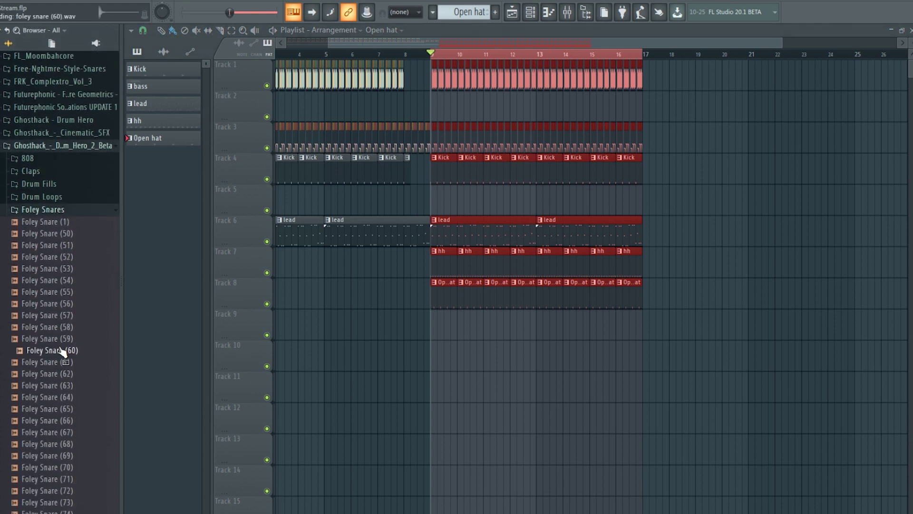
left_click(57, 339)
left_click(61, 374)
left_click(66, 399)
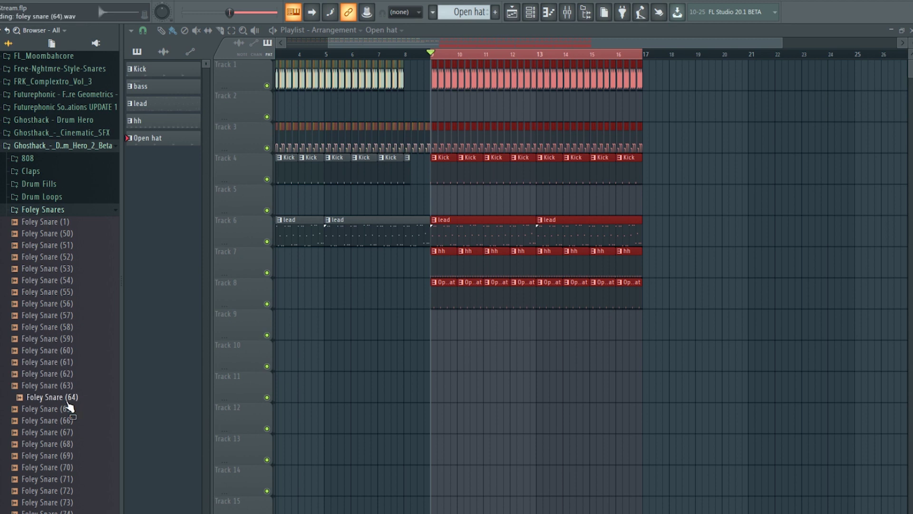
scroll(62, 305, "down", 12)
left_click(56, 291)
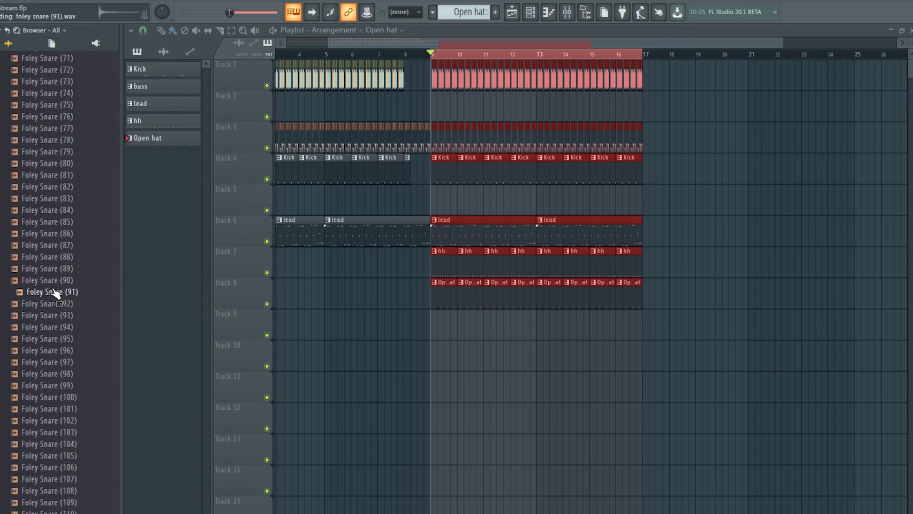
scroll(56, 291, "down", 7)
scroll(56, 292, "down", 3)
left_click(65, 203)
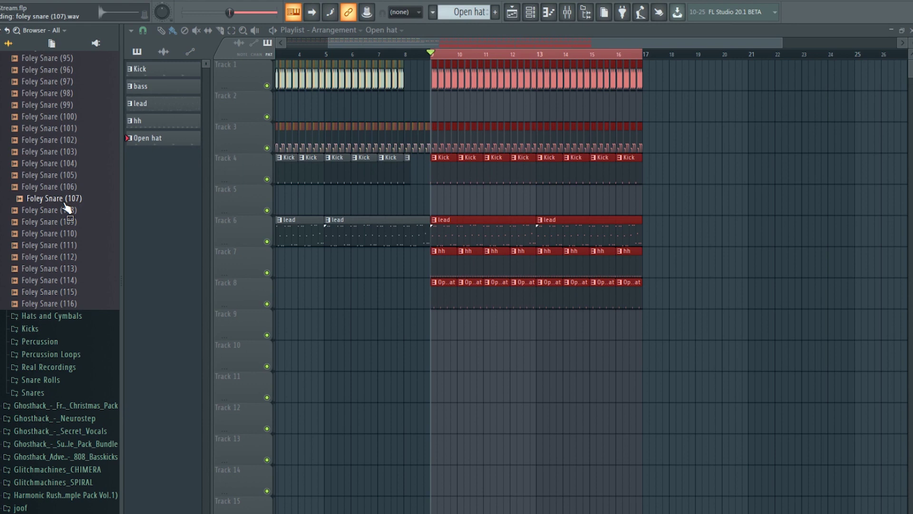
scroll(75, 241, "down", 6)
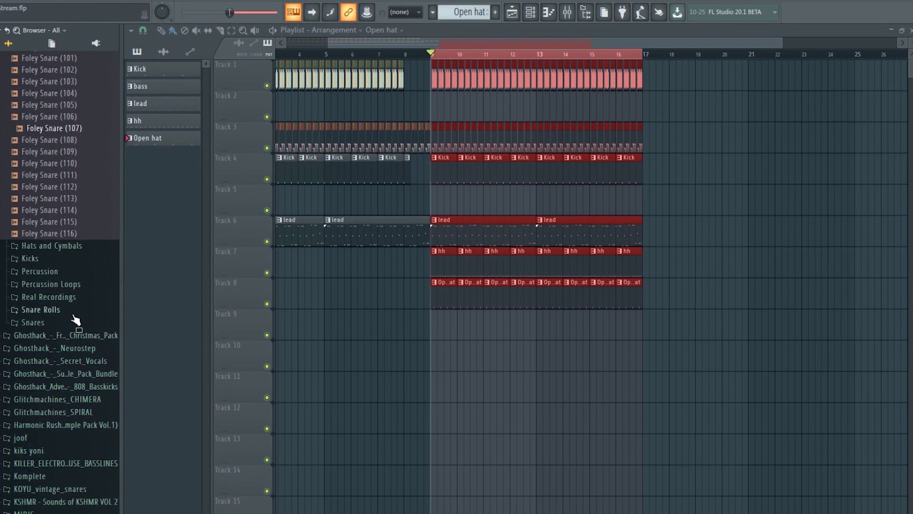
Open the pack's Snares folder and audition its samples, including Snare (6).
left_click(62, 323)
left_click(57, 379)
scroll(56, 254, "down", 12)
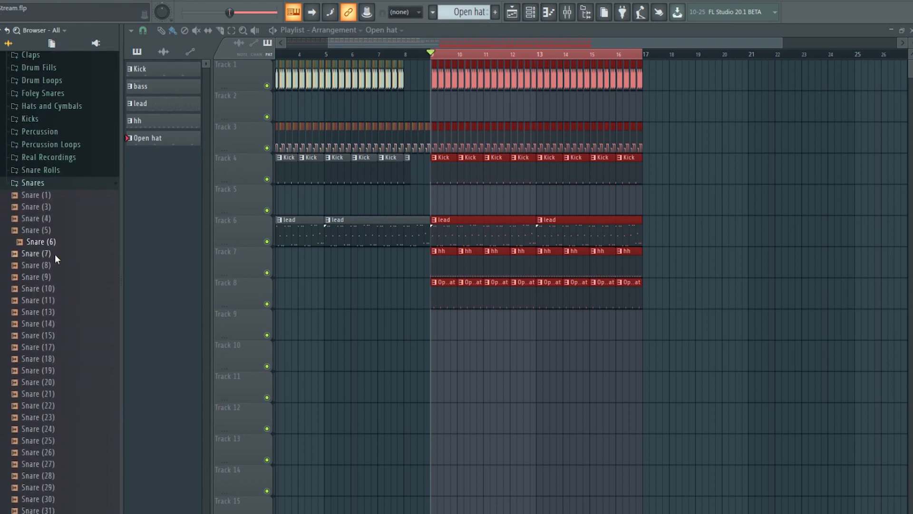
left_click(55, 244)
left_click(53, 267)
left_click(56, 245)
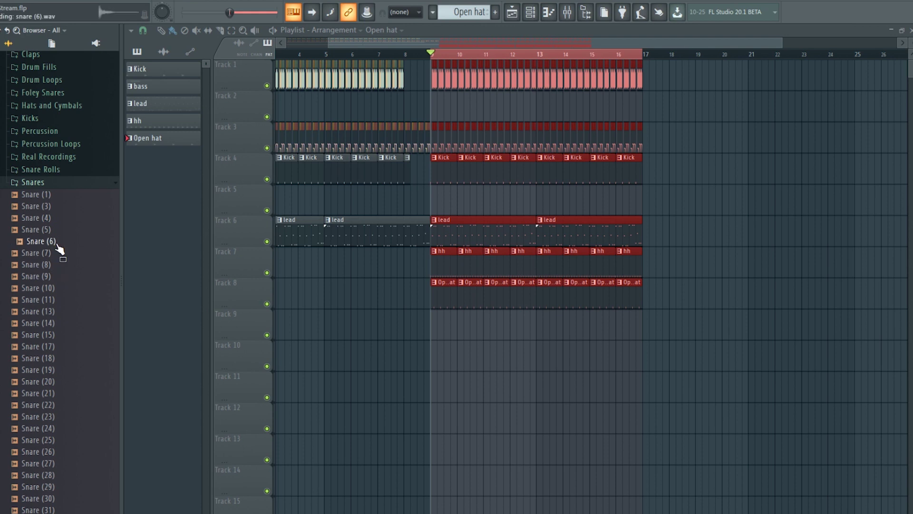
Create a new pattern named Snare, add Snare (6) as a channel and place its hits on steps 5 and 13.
left_click(549, 12)
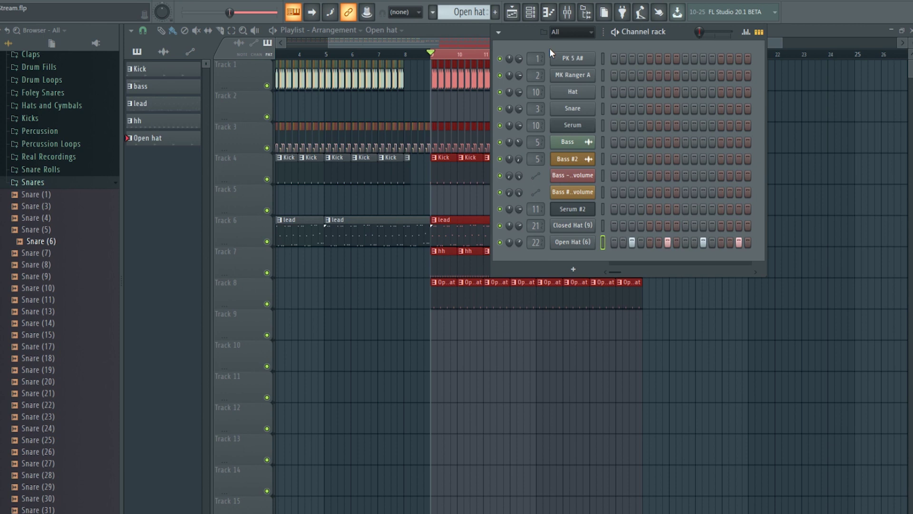
left_click(495, 12)
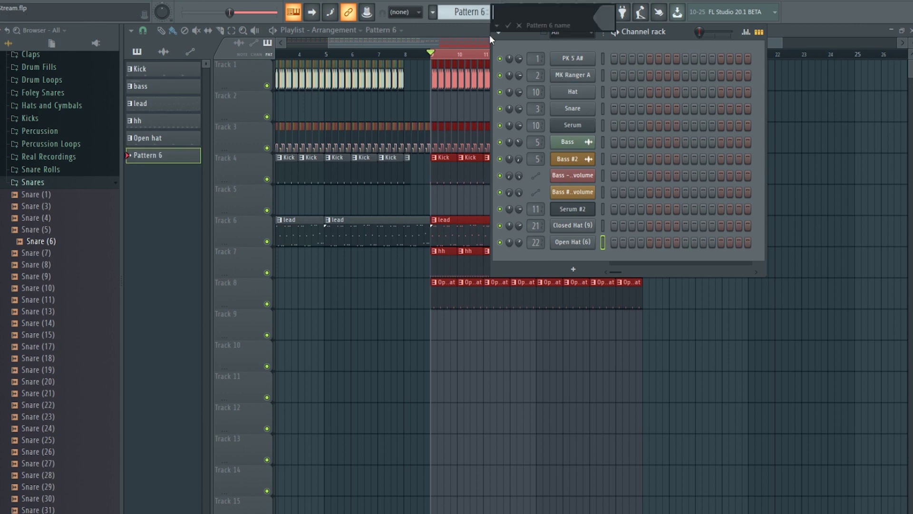
type("Snare")
key("Return")
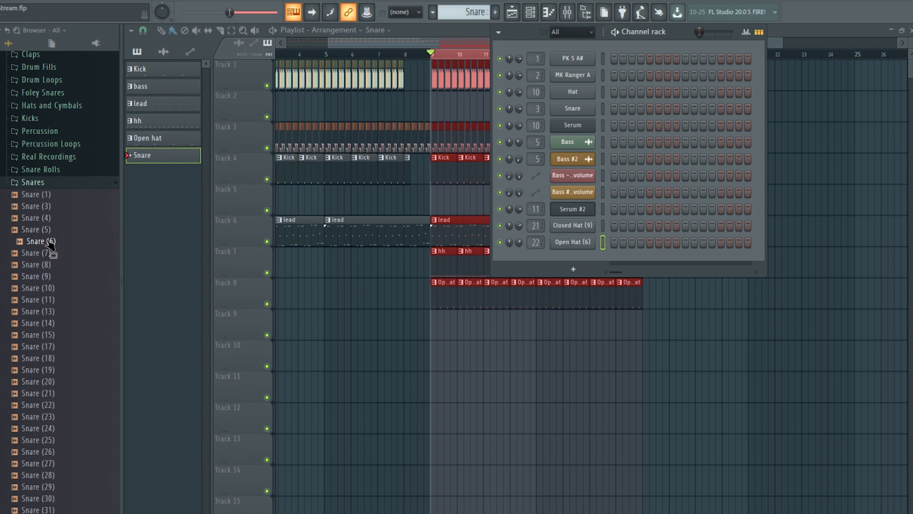
left_click_drag(53, 242, 551, 258)
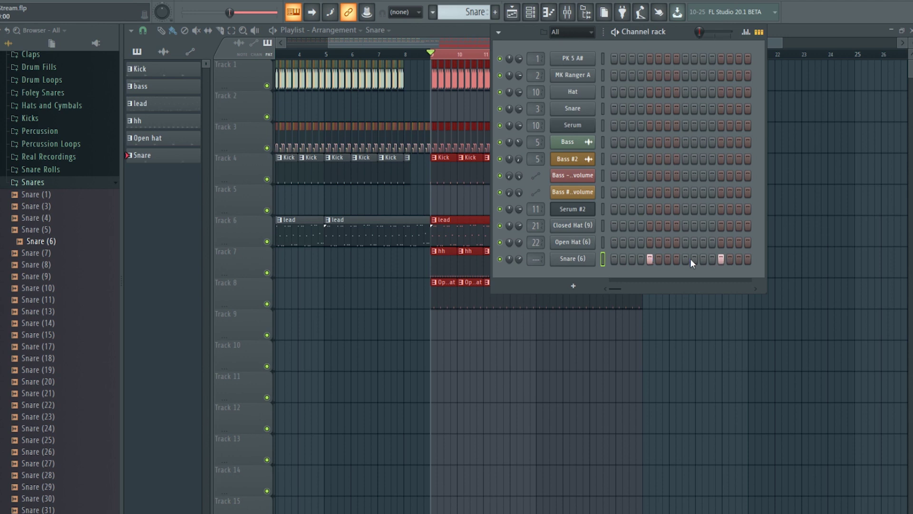
Enable the Snare (6) volume envelope with zero attack and hold, and shorten its decay.
left_click(576, 259)
left_click(255, 189)
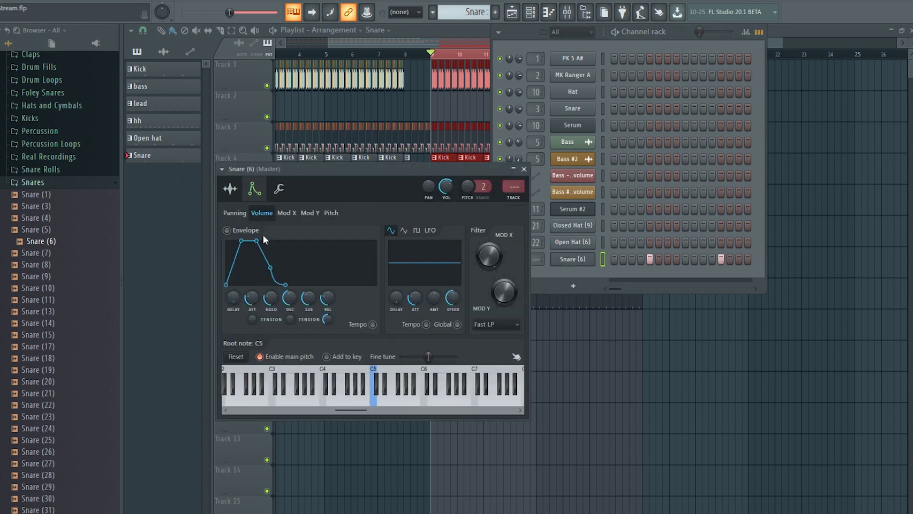
left_click_drag(253, 299, 266, 335)
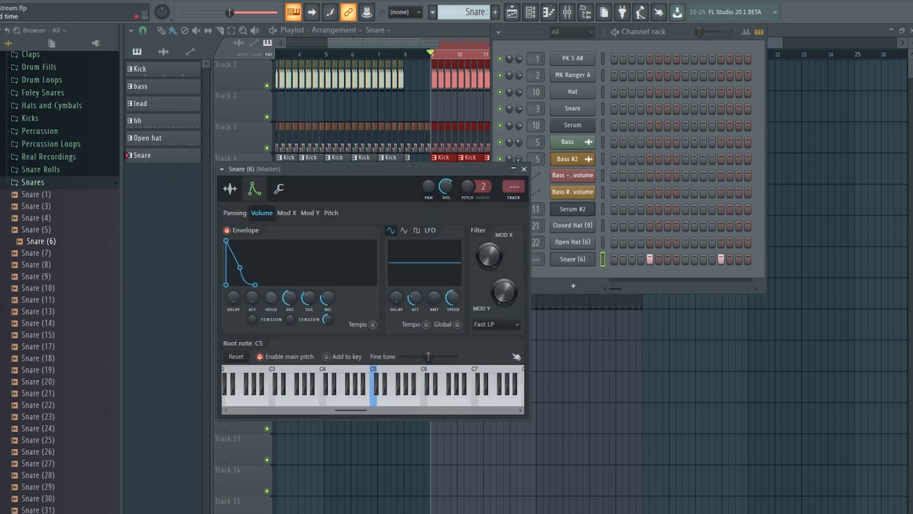
left_click_drag(285, 297, 284, 308)
Start playback and paint Snare pattern clips on Track 9 from bar 9 through bar 16.
left_click(207, 0)
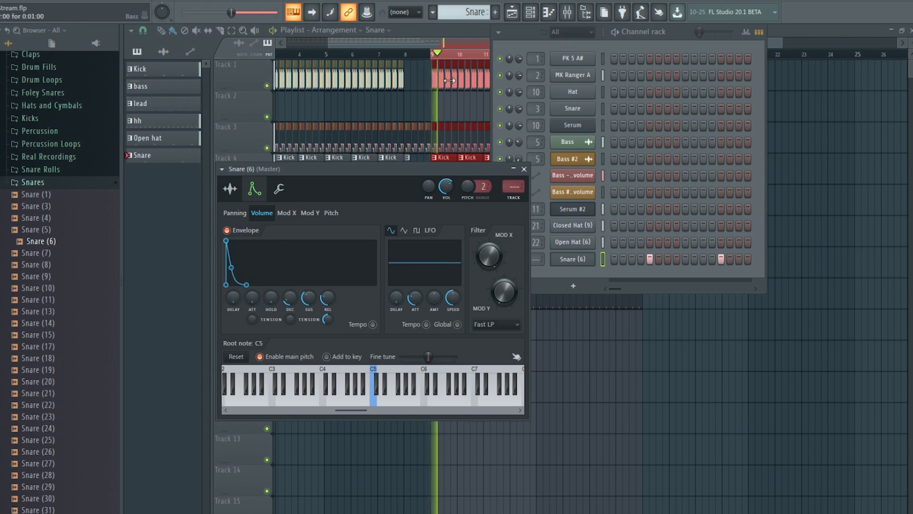
left_click(447, 32)
left_click(437, 327)
left_click_drag(436, 327, 638, 320)
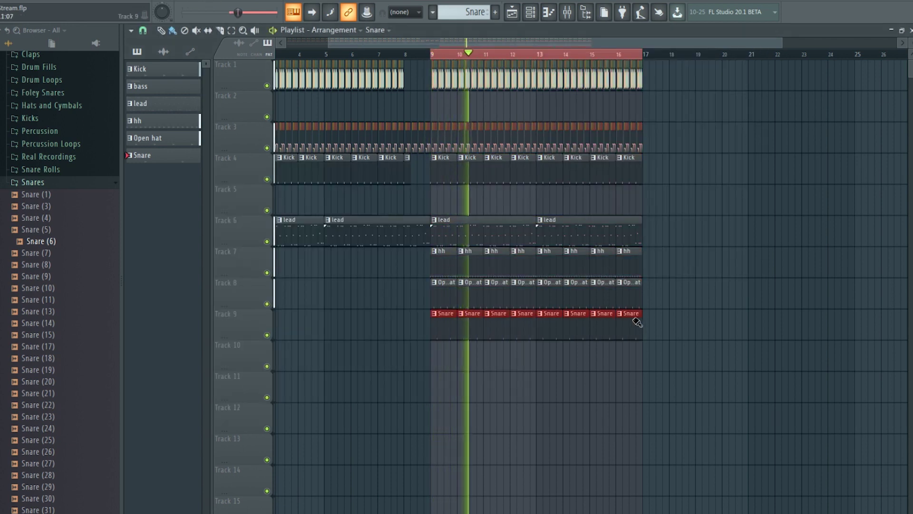
Adjust the sustain of the Snare (6) volume envelope while playing the track.
left_click(548, 12)
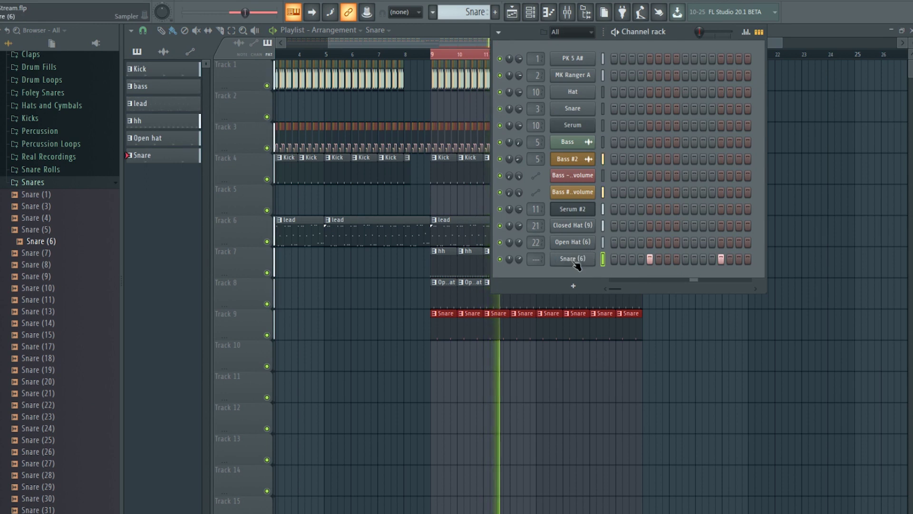
key("space")
left_click(573, 259)
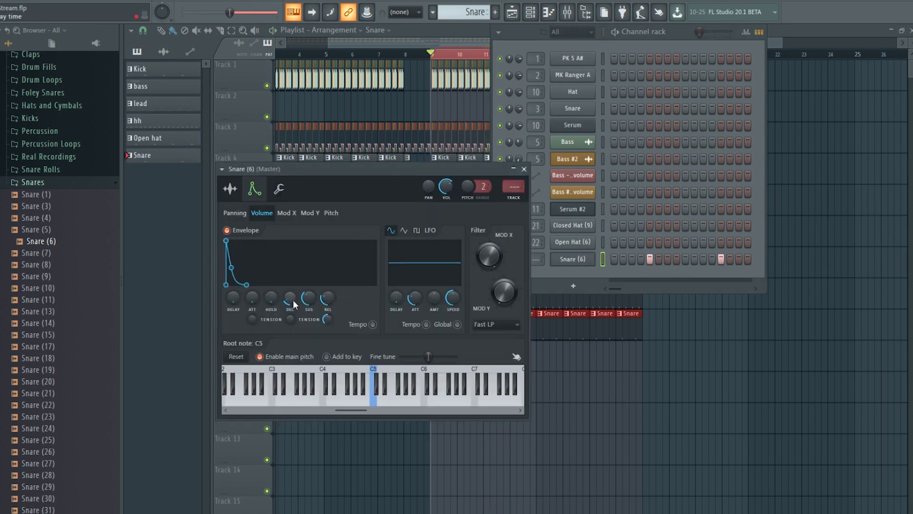
key("space")
left_click_drag(312, 299, 328, 306)
Route the Snare (6) channel to mixer insert 23.
left_click(567, 12)
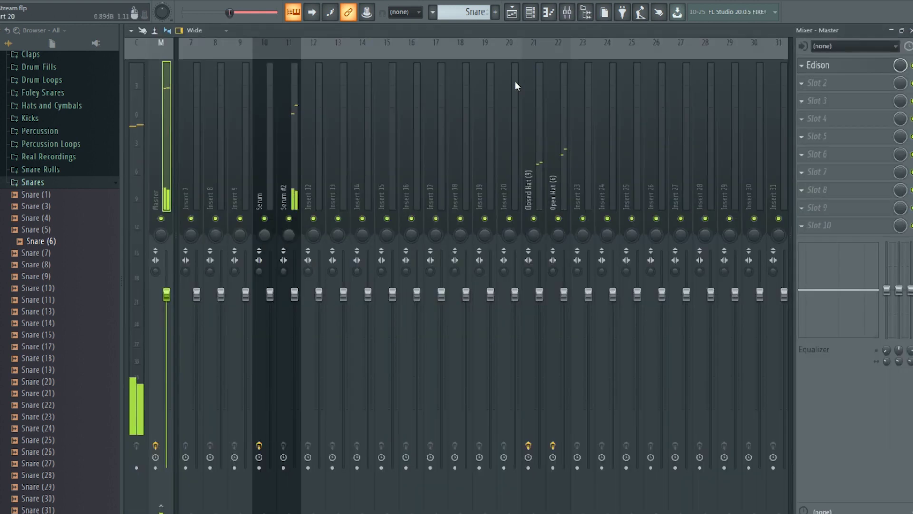
right_click(588, 133)
mouse_move(636, 131)
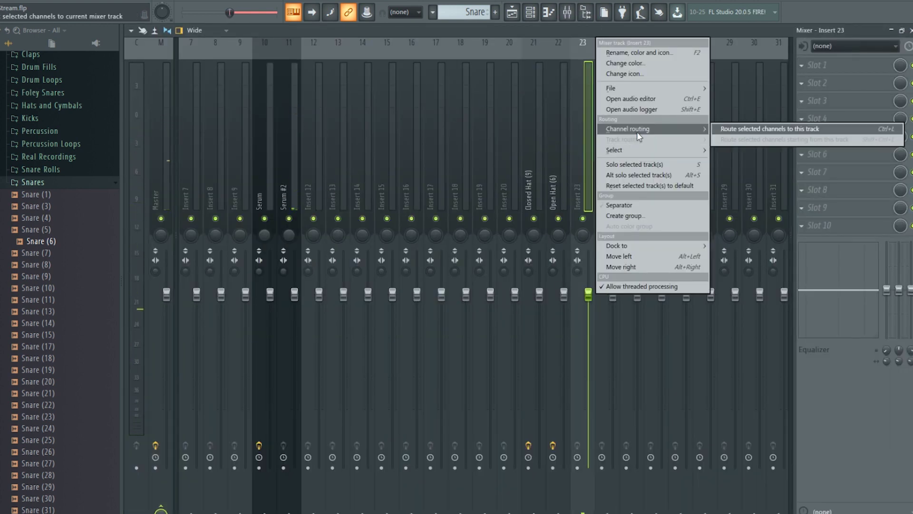
left_click(771, 129)
Add Fruity parametric EQ 2 to the snare's mixer track, load its high-pass preset, raise the cutoff and soften the filter curve.
left_click(828, 63)
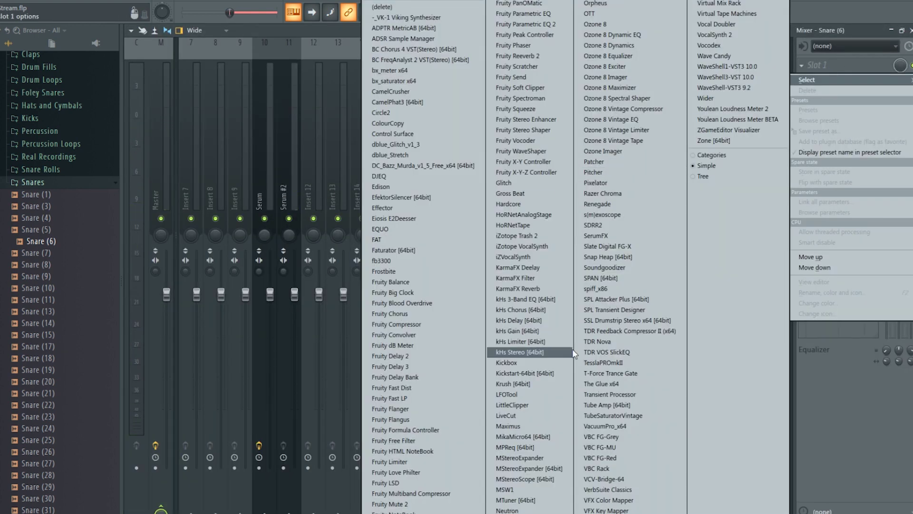
left_click(525, 25)
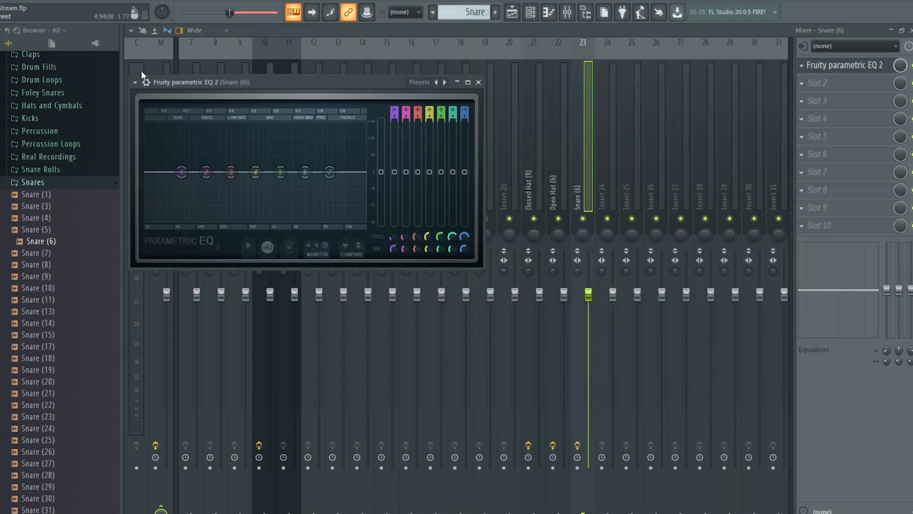
left_click(135, 82)
mouse_move(178, 125)
left_click(285, 138)
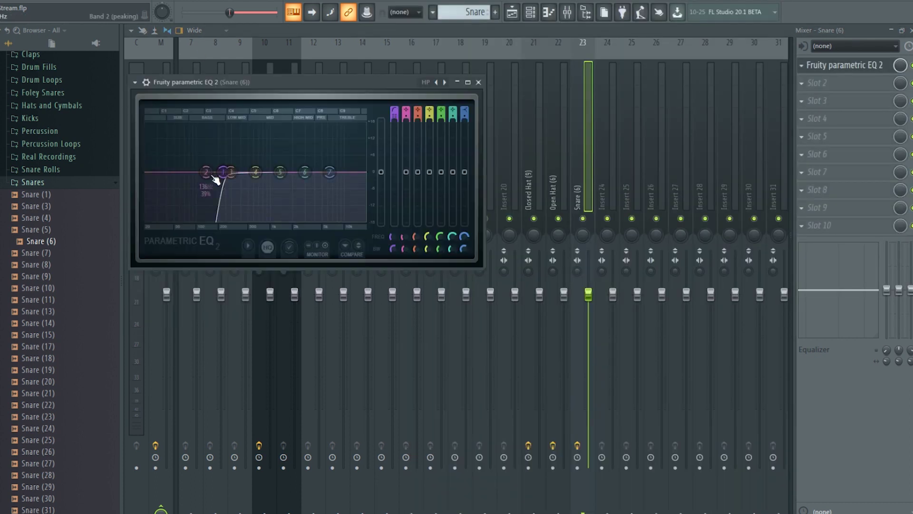
left_click_drag(225, 173, 244, 172)
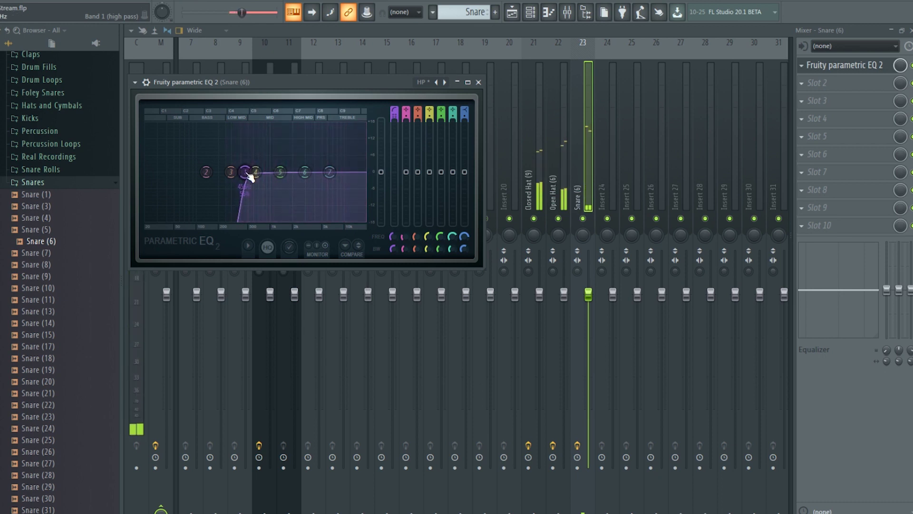
scroll(248, 176, "up", 3)
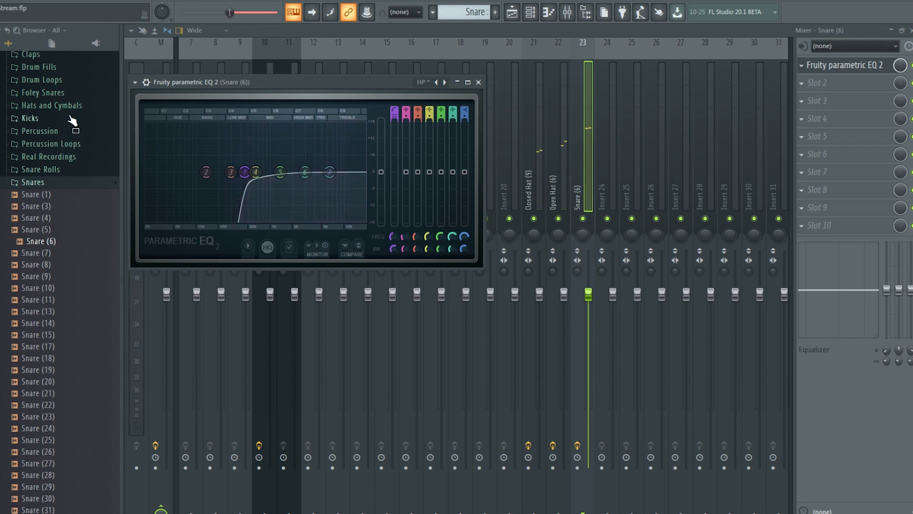
Open the pack's Claps folder and audition its samples, including Clap 13.
scroll(80, 123, "up", 3)
scroll(80, 123, "up", 1)
left_click(31, 194)
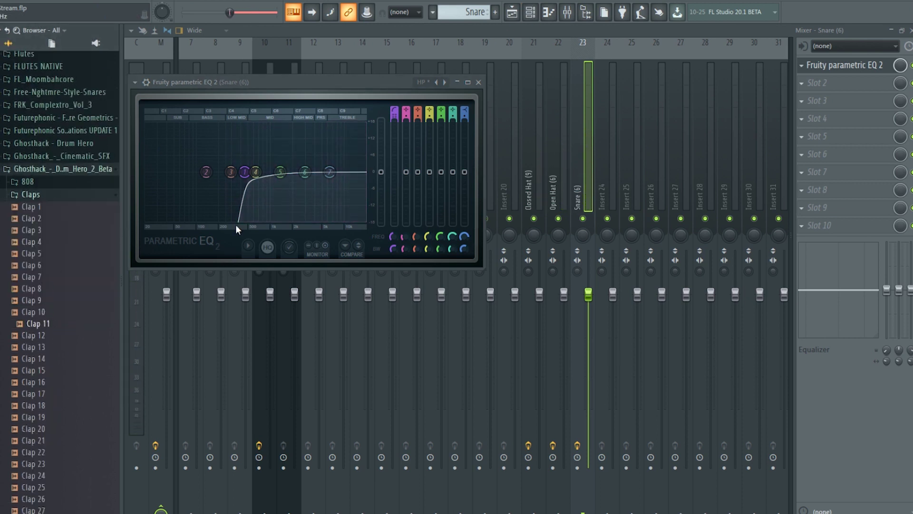
left_click(51, 350)
left_click(57, 371)
left_click(52, 351)
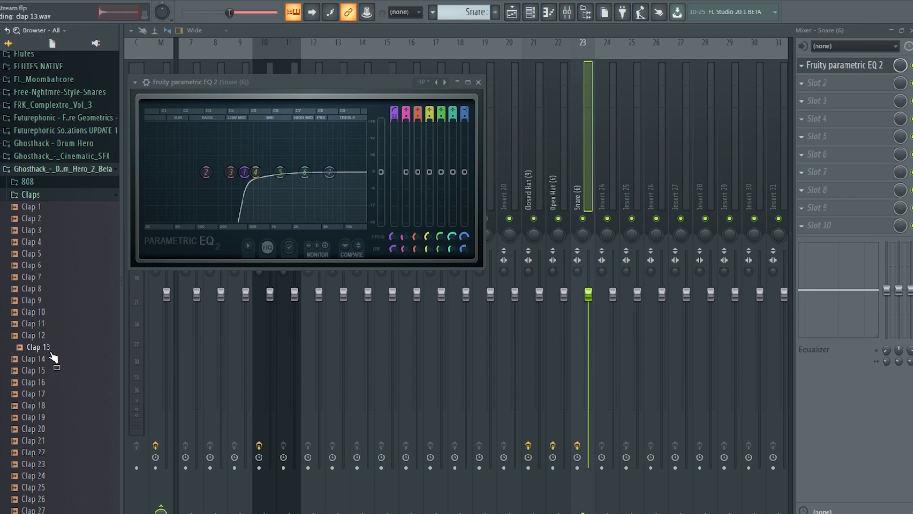
Add Clap 13 as a channel, create a pattern named clap and place the clap hits on steps 5 and 13.
left_click(548, 11)
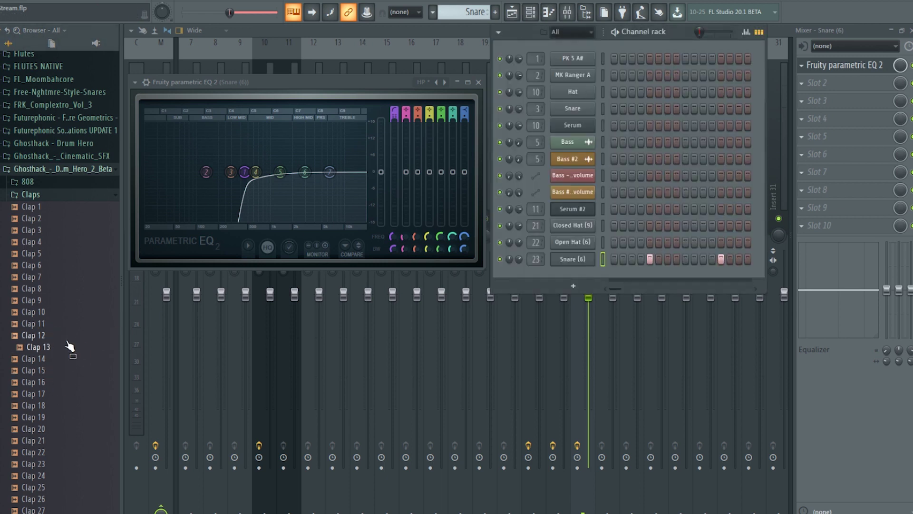
left_click_drag(46, 349, 573, 288)
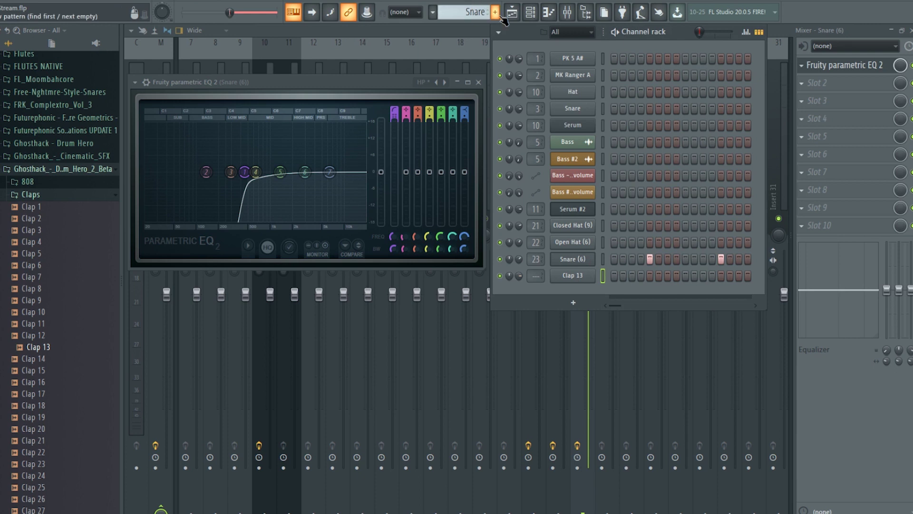
left_click(496, 12)
type("C")
key("Return")
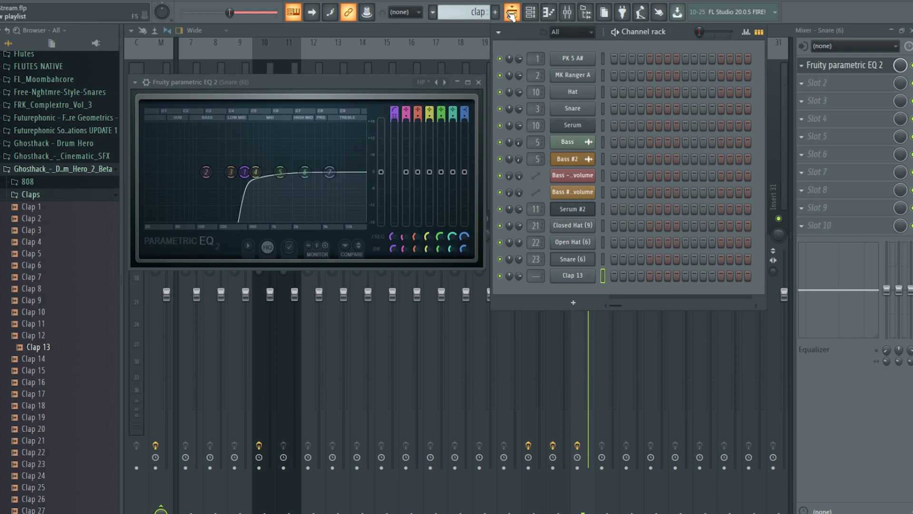
left_click(581, 280)
left_click(650, 276)
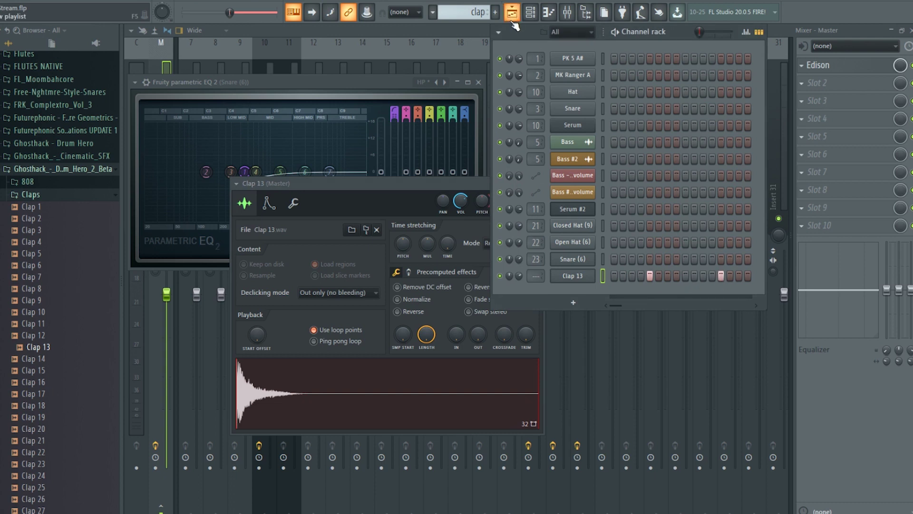
Paint the clap pattern on playlist Track 10 from bar 9 to the end of bar 16.
left_click(512, 12)
left_click_drag(436, 357, 552, 360)
key("space")
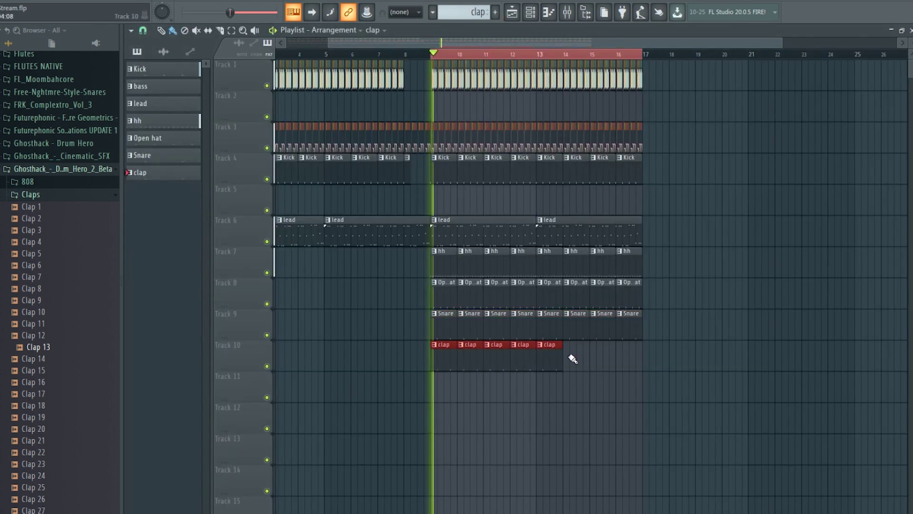
left_click(576, 358)
key("space")
left_click(598, 358)
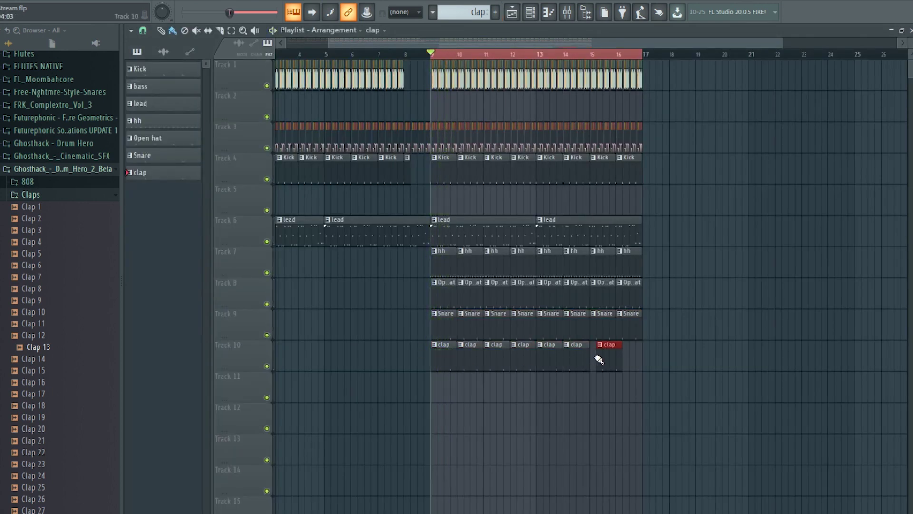
left_click(624, 358)
double_click(632, 360)
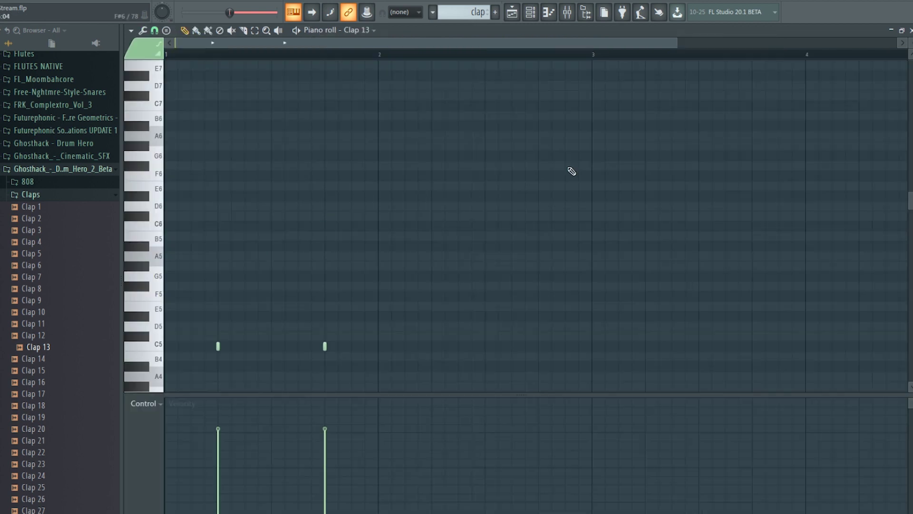
Enable the volume envelope of the Clap 13 channel and shape it into a short decay.
left_click(532, 12)
left_click(573, 278)
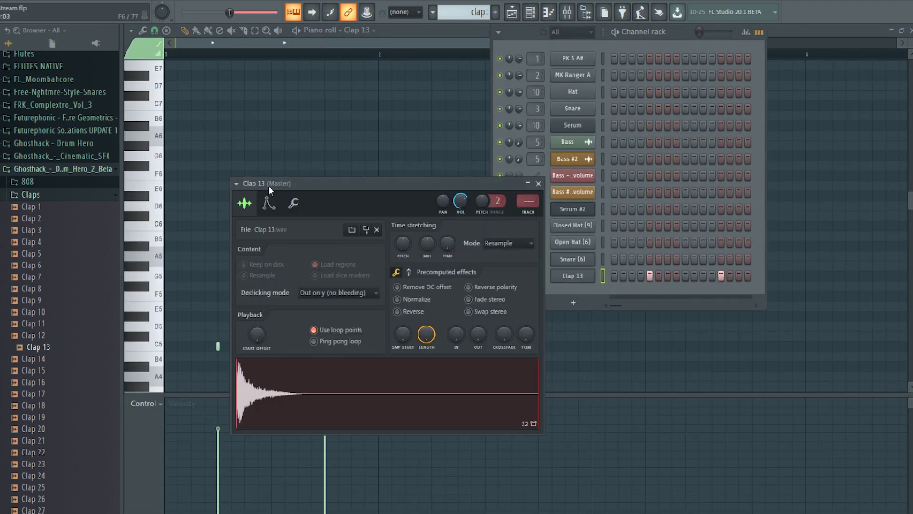
left_click(269, 203)
left_click_drag(266, 312, 284, 339)
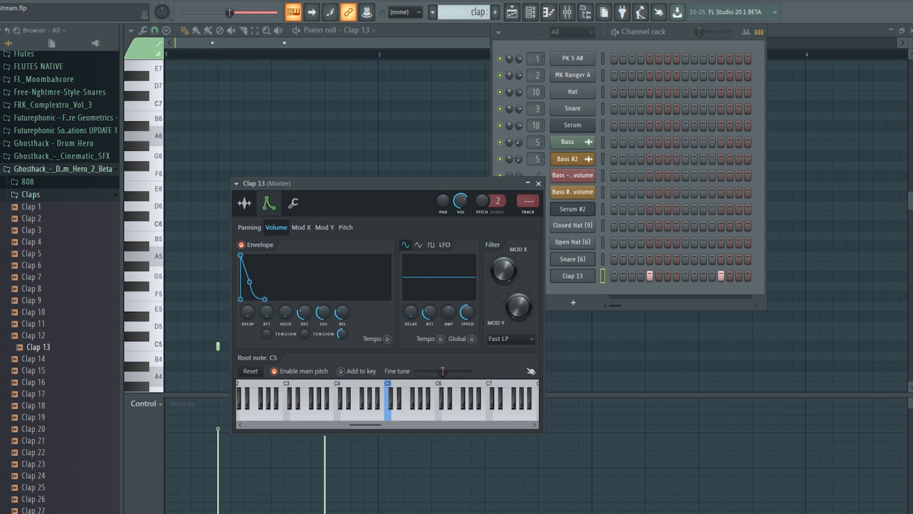
left_click(419, 40)
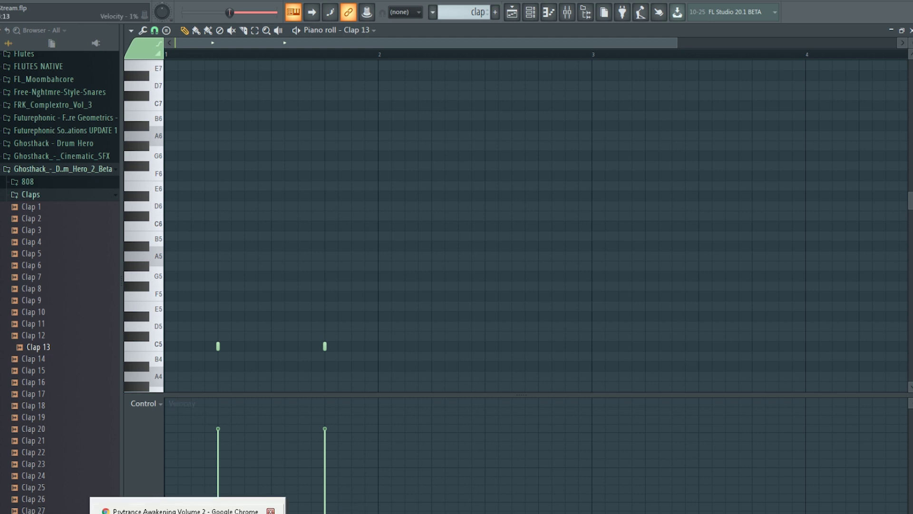
Switch to Chrome and look over the Psytrance Awakening Volume 2 page.
left_click(187, 509)
scroll(483, 205, "up", 20)
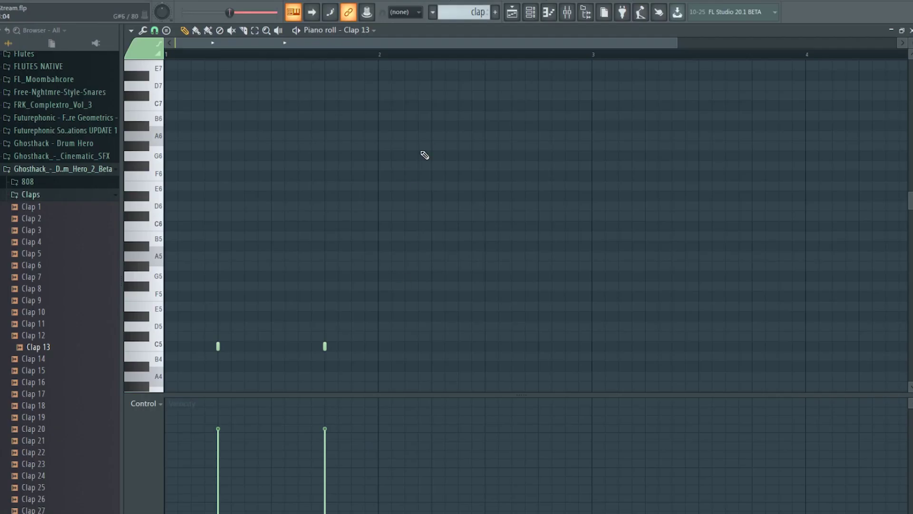
scroll(428, 163, "down", 3)
Route the Clap 13 channel to mixer insert 24.
left_click(570, 13)
left_click(533, 13)
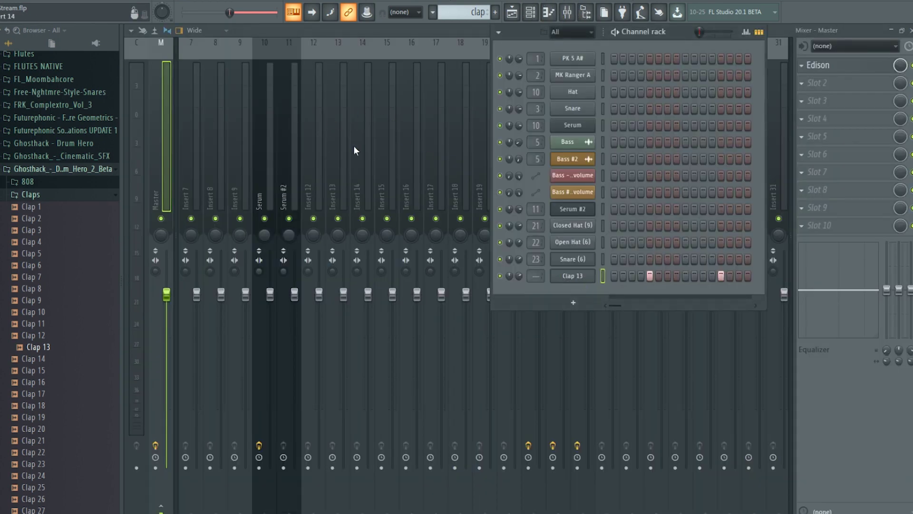
left_click(415, 29)
scroll(423, 95, "down", 4)
scroll(419, 119, "up", 1)
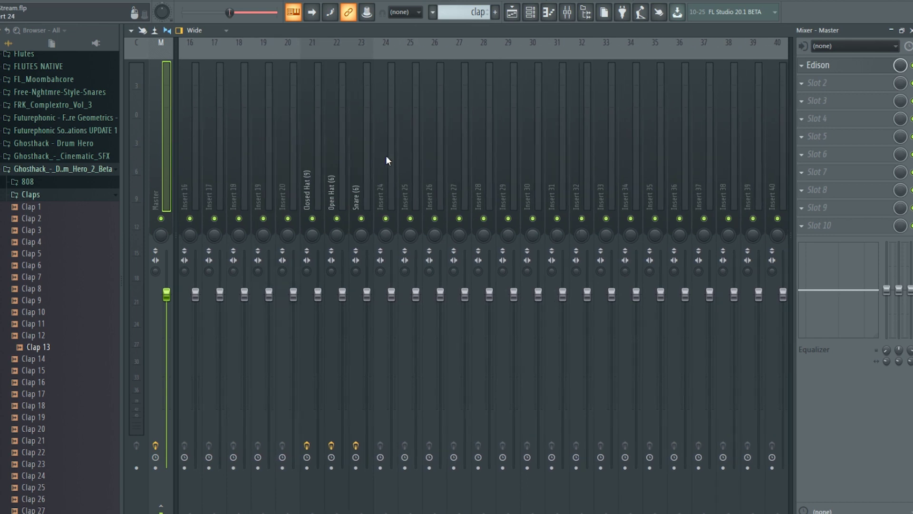
right_click(387, 156)
mouse_move(475, 129)
left_click(537, 127)
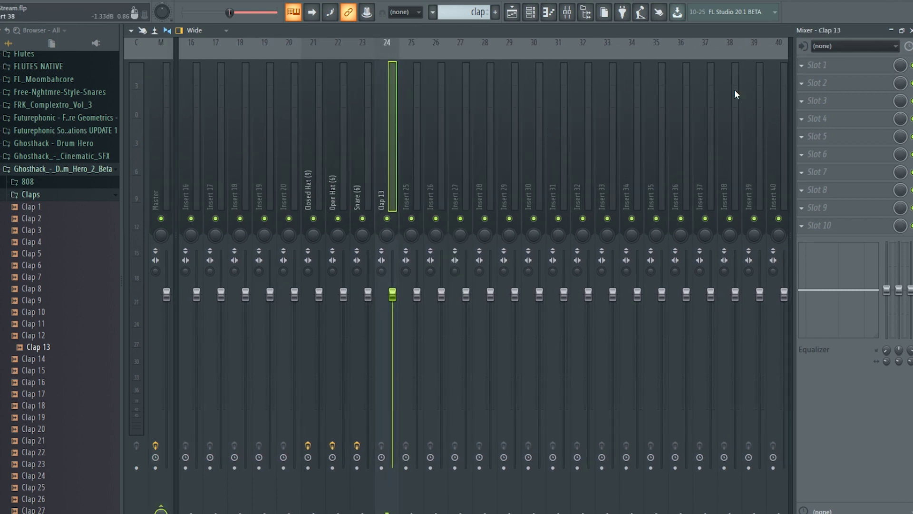
Add Fruity parametric EQ 2 to the clap's mixer track, load its HP preset and raise the high-pass cutoff.
left_click(827, 67)
left_click(514, 25)
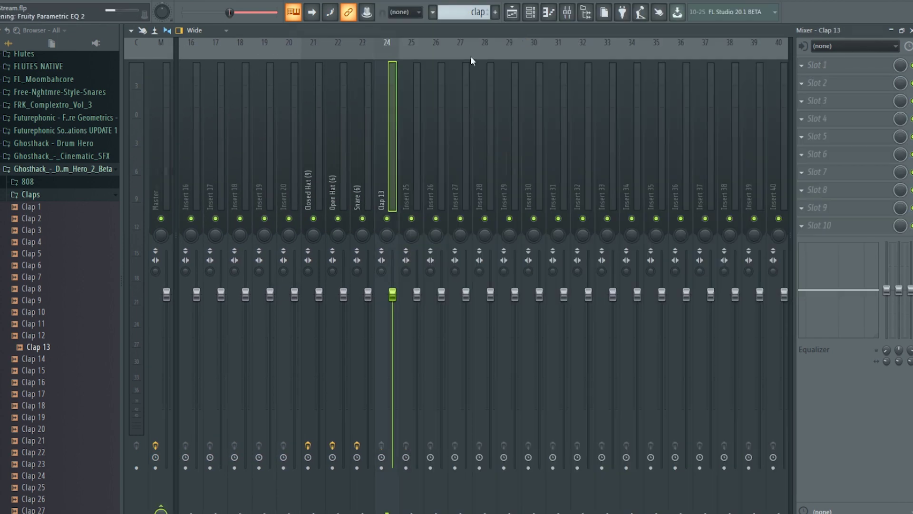
left_click(180, 109)
mouse_move(206, 155)
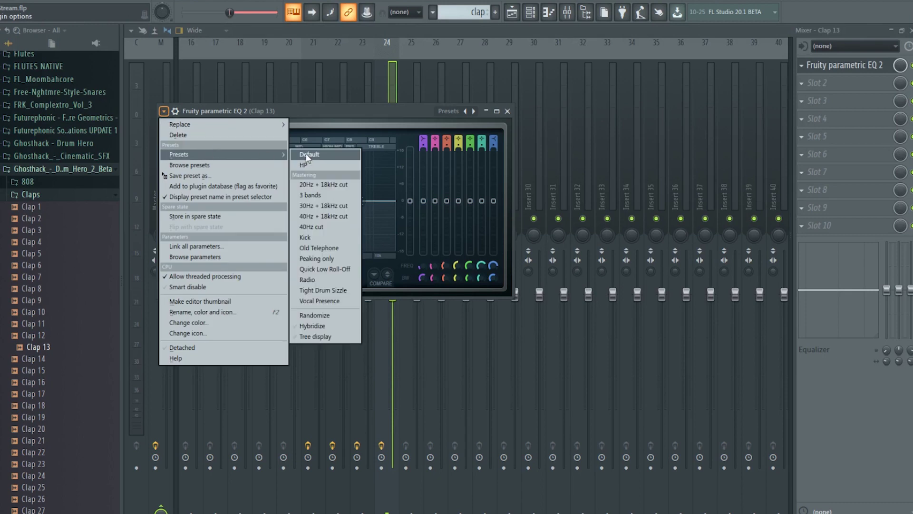
left_click(307, 165)
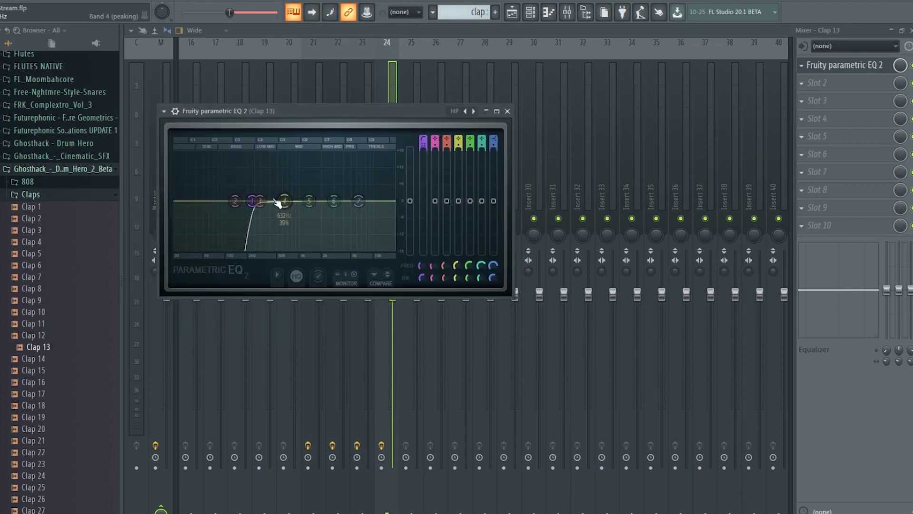
left_click_drag(256, 206, 276, 205)
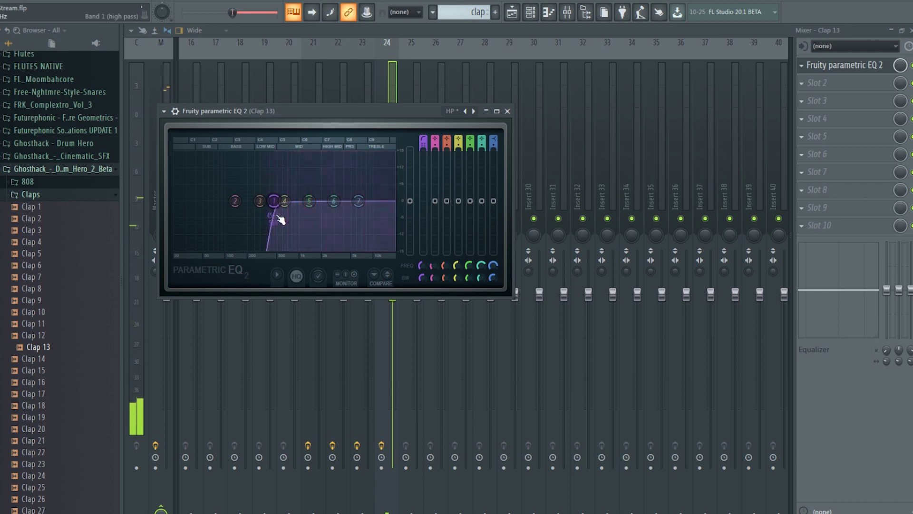
left_click_drag(275, 202, 278, 201)
Tighten Clap 13's volume envelope by lowering decay, sustain and release, and turn off its loop points.
left_click(537, 15)
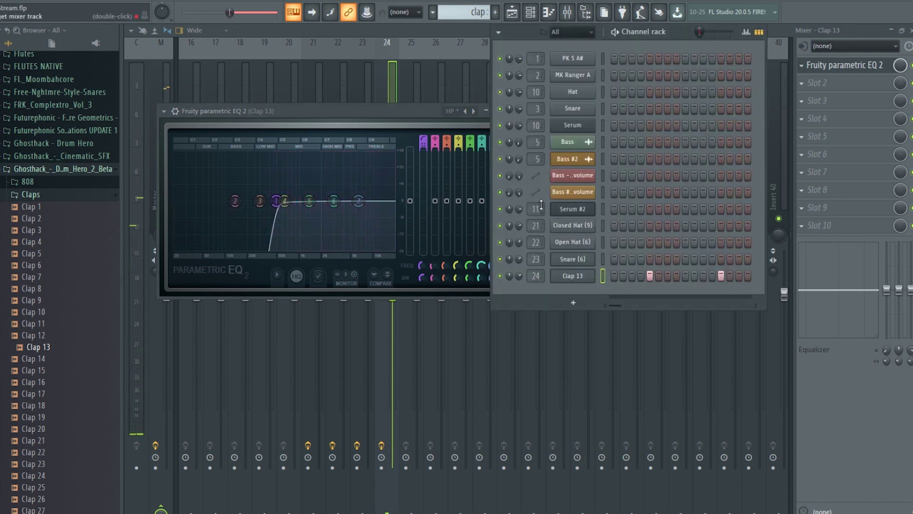
left_click(582, 276)
left_click_drag(297, 318, 297, 324)
left_click_drag(320, 305, 316, 314)
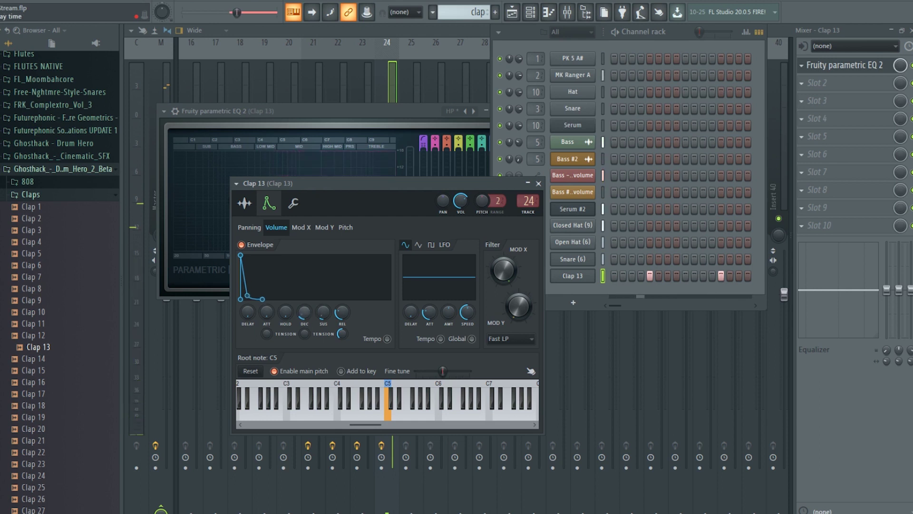
left_click_drag(339, 312, 340, 318)
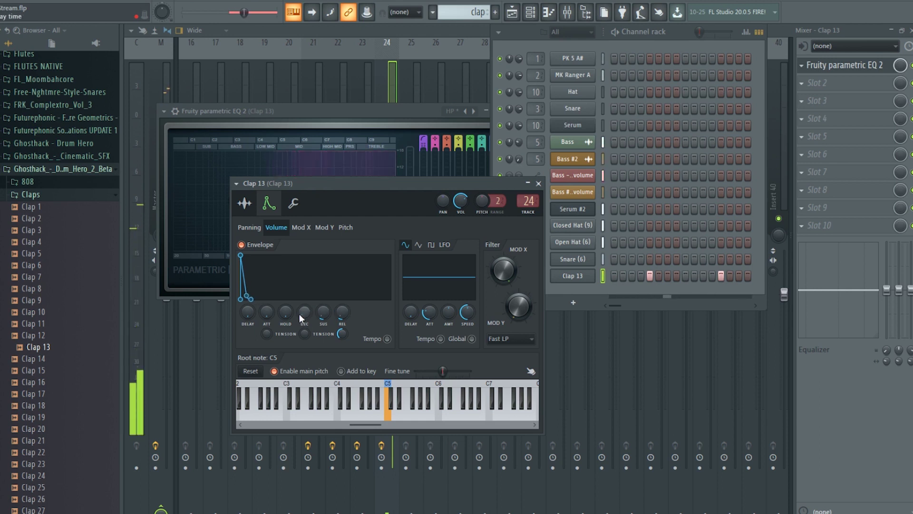
left_click(557, 279)
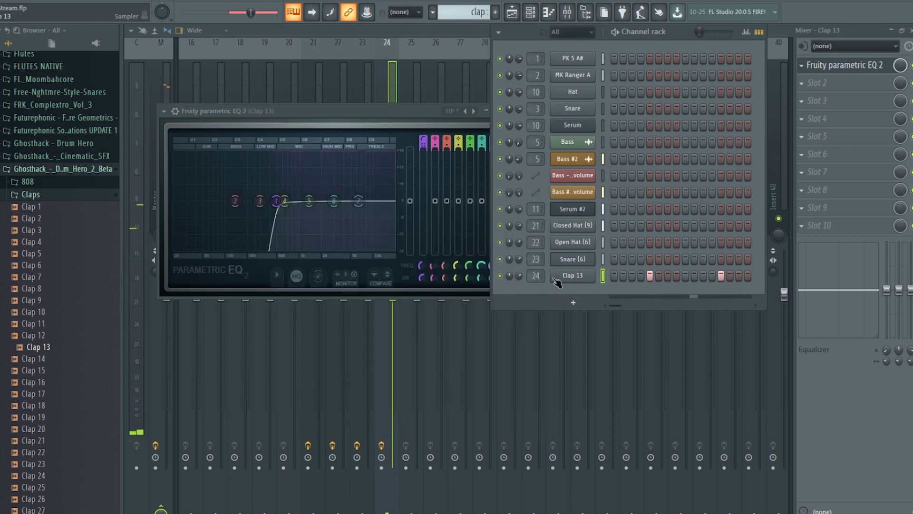
left_click(558, 279)
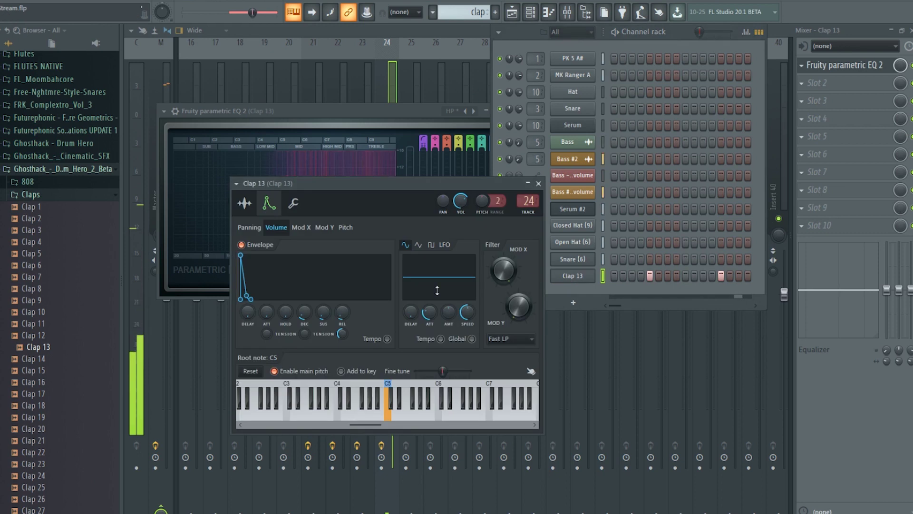
left_click(245, 203)
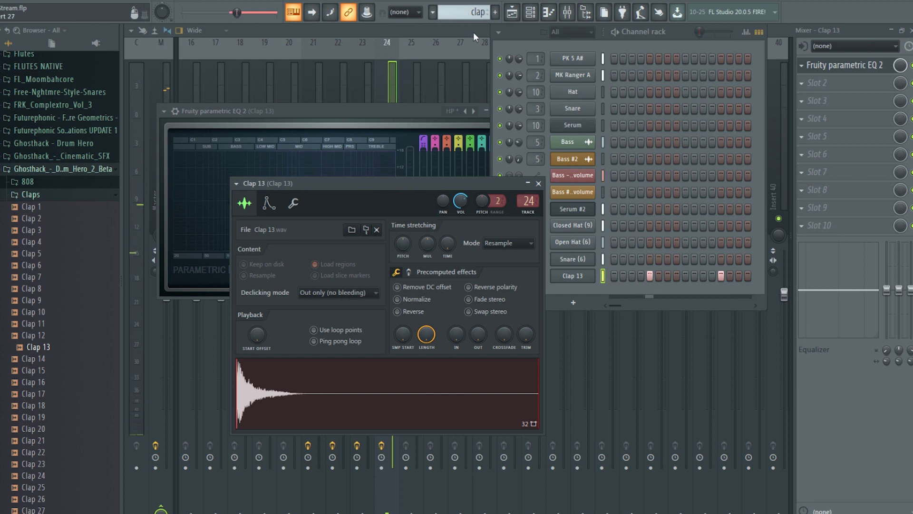
Clear the playlist's time selection and play back the arrangement.
left_click(512, 14)
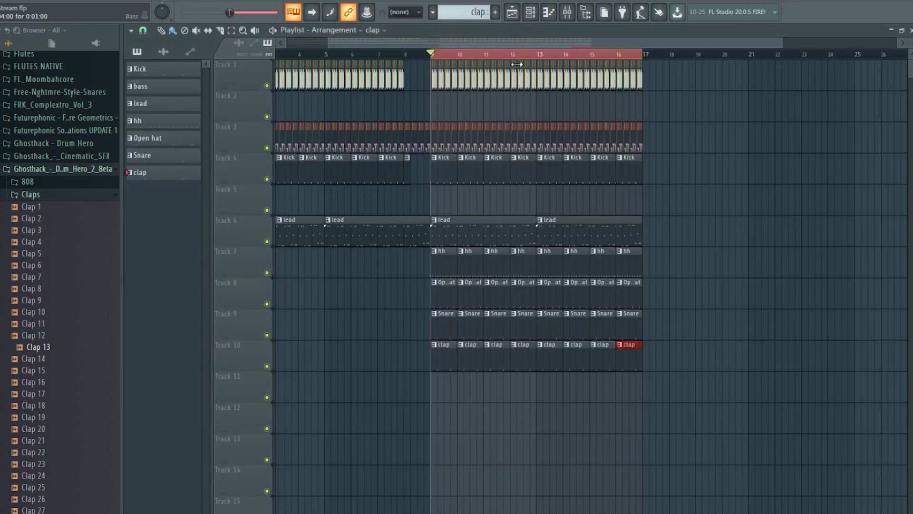
left_click(502, 58)
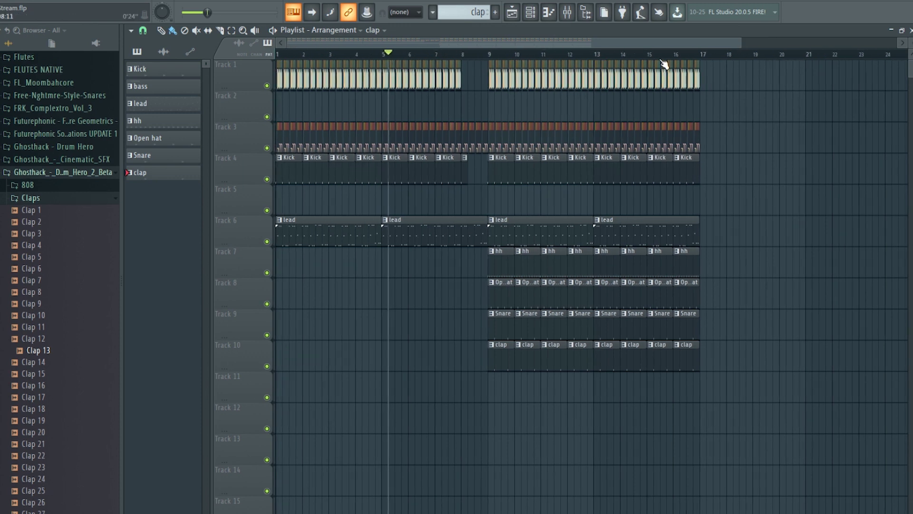
scroll(663, 61, "up", 2)
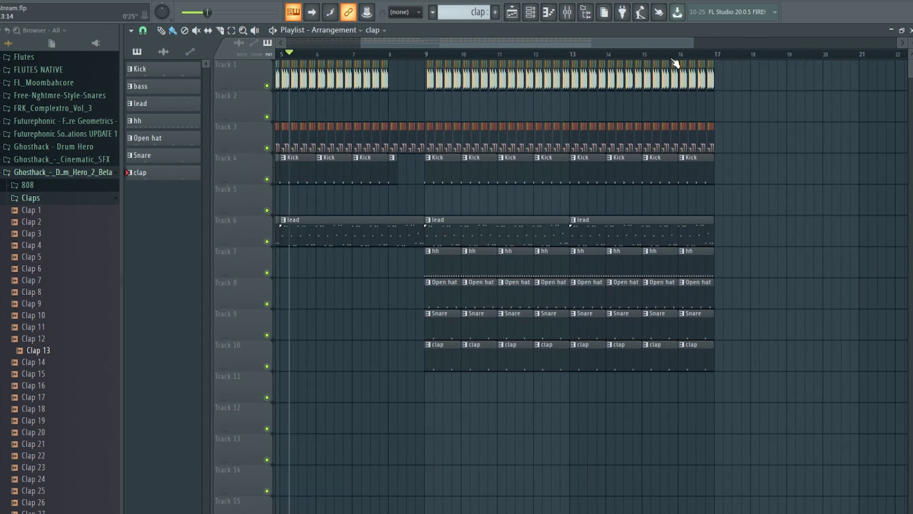
scroll(686, 63, "down", 2)
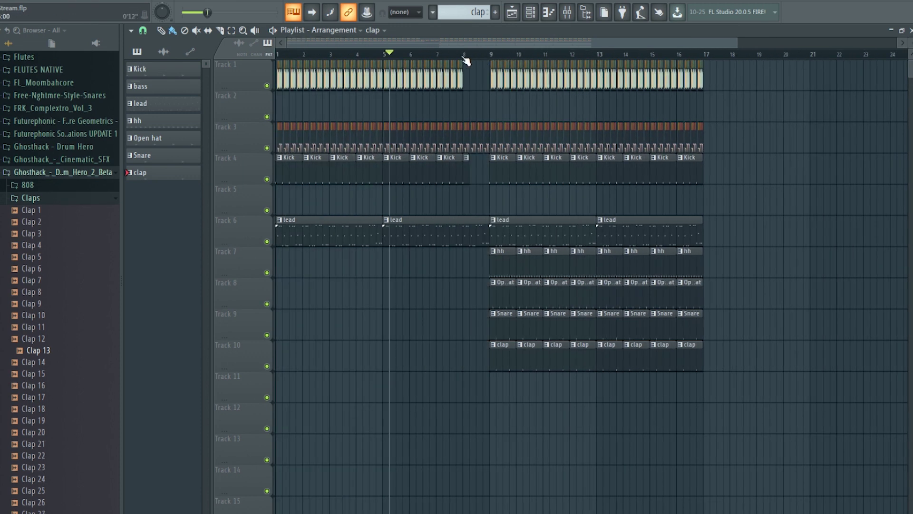
key("space")
Open the lead pattern and copy the notes of its Serum #2 channel.
left_click(536, 18)
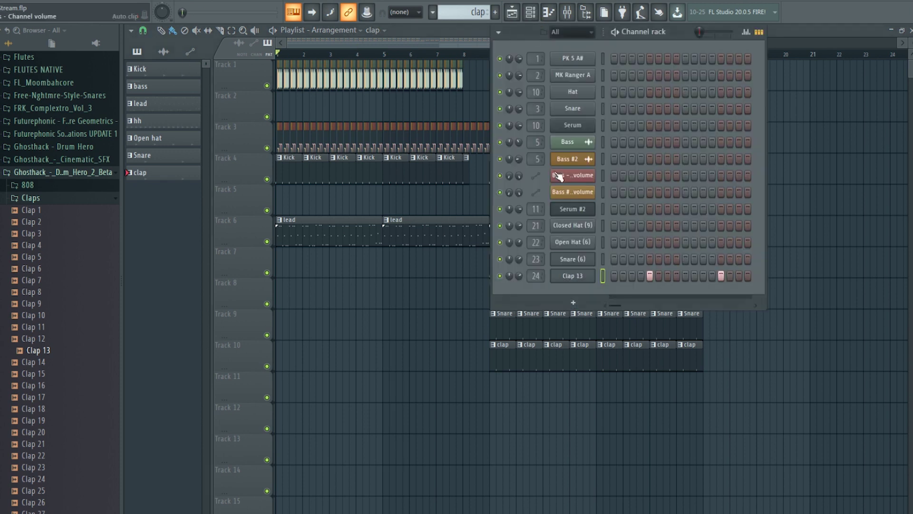
double_click(464, 225)
scroll(490, 65, "down", 3)
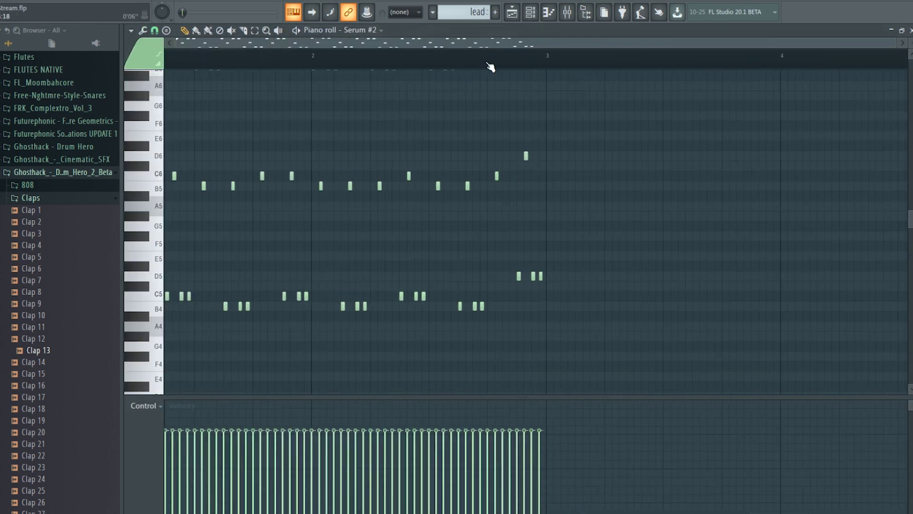
left_click(537, 18)
right_click(585, 210)
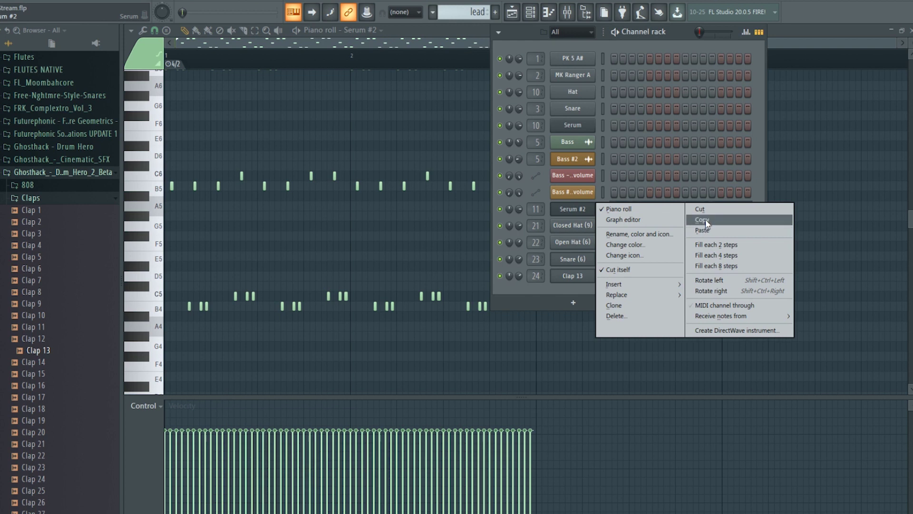
left_click(706, 219)
Create a new pattern named Lead layer 2.
left_click(495, 12)
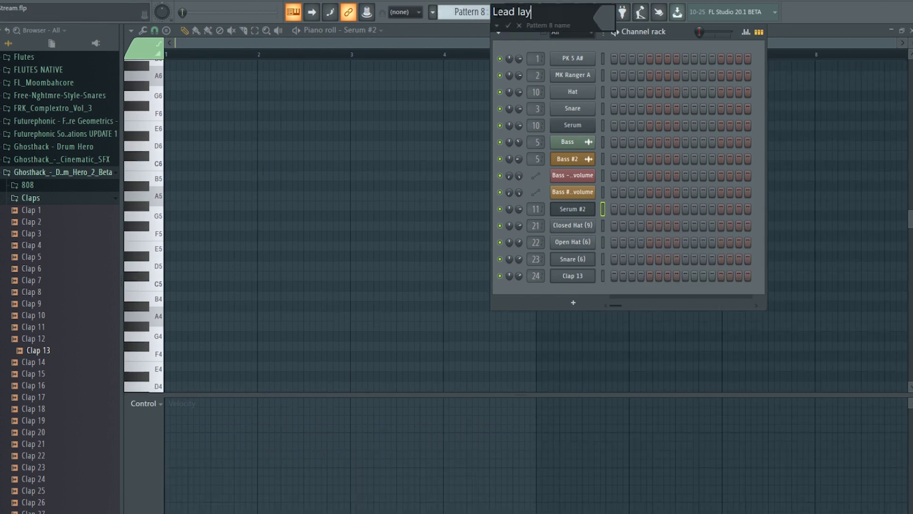
type("Lead layer 2")
key("Return")
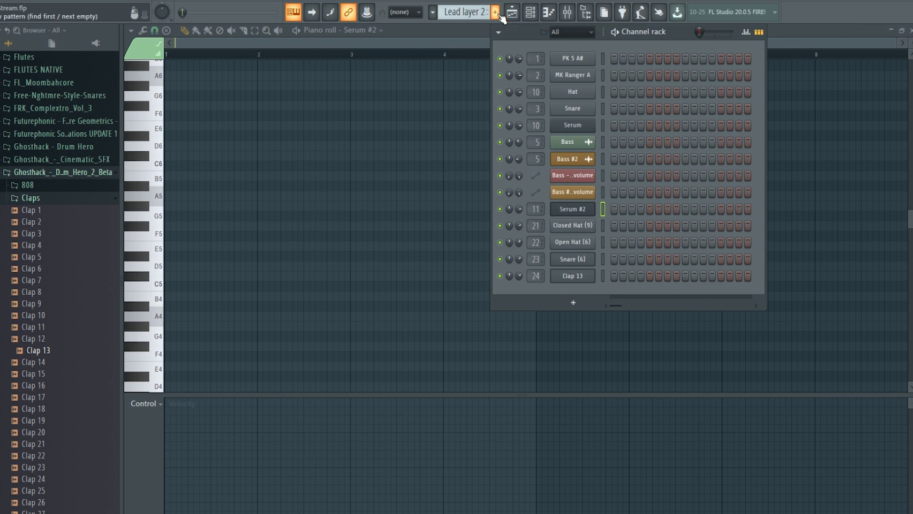
Add a Sawer channel to the channel rack and replace its instrument with Serum.
left_click(589, 304)
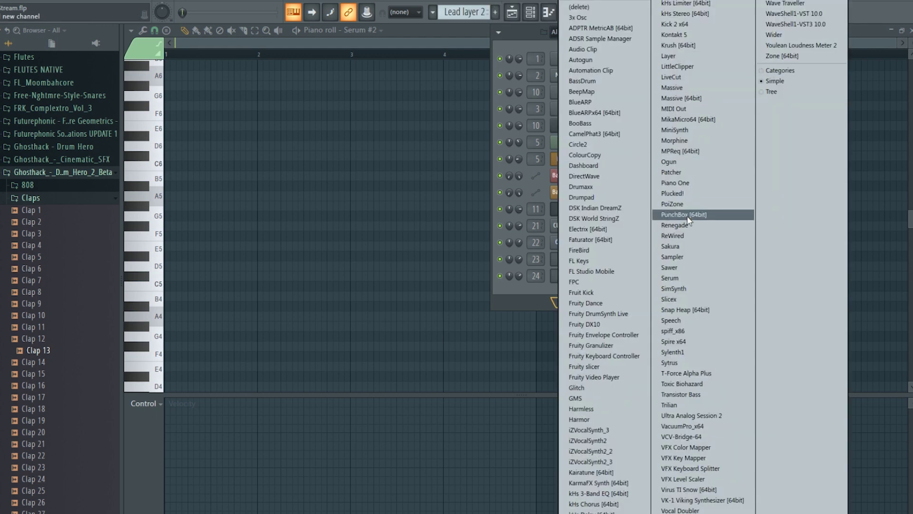
left_click(697, 264)
left_click(626, 83)
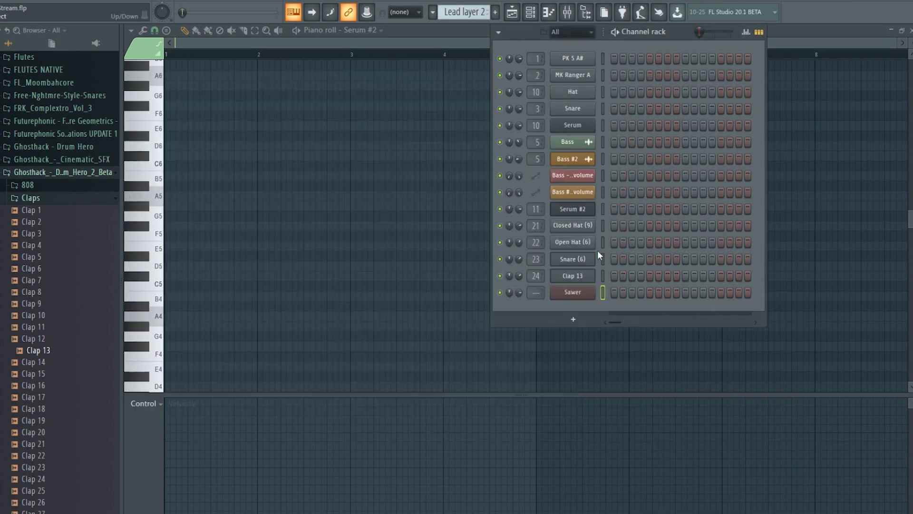
right_click(584, 291)
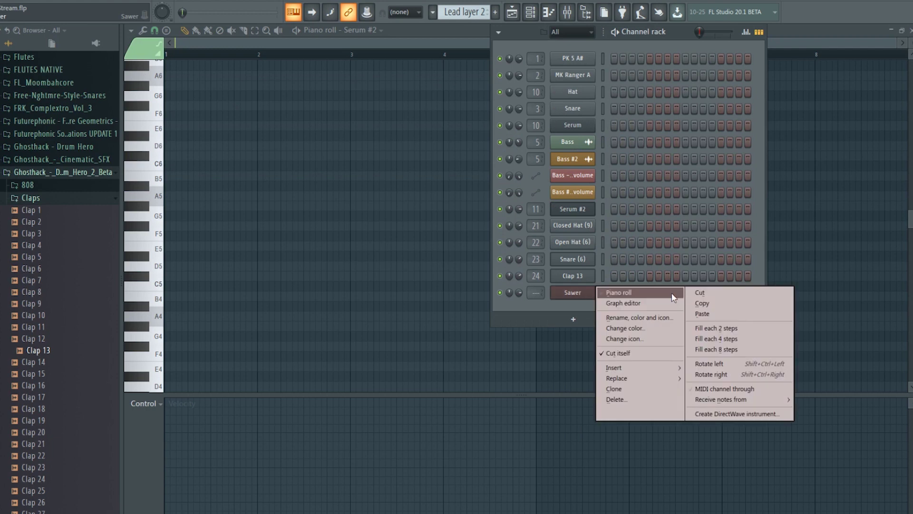
left_click(538, 291)
right_click(573, 296)
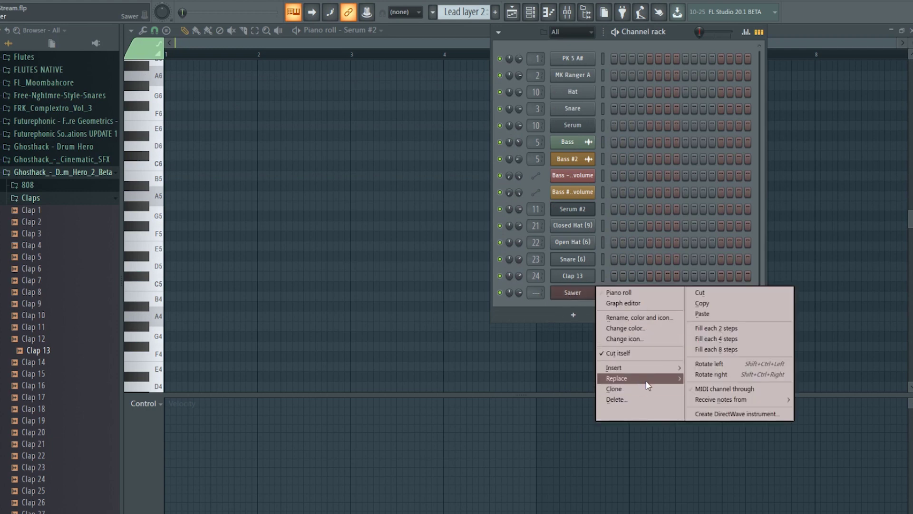
mouse_move(647, 380)
left_click(462, 291)
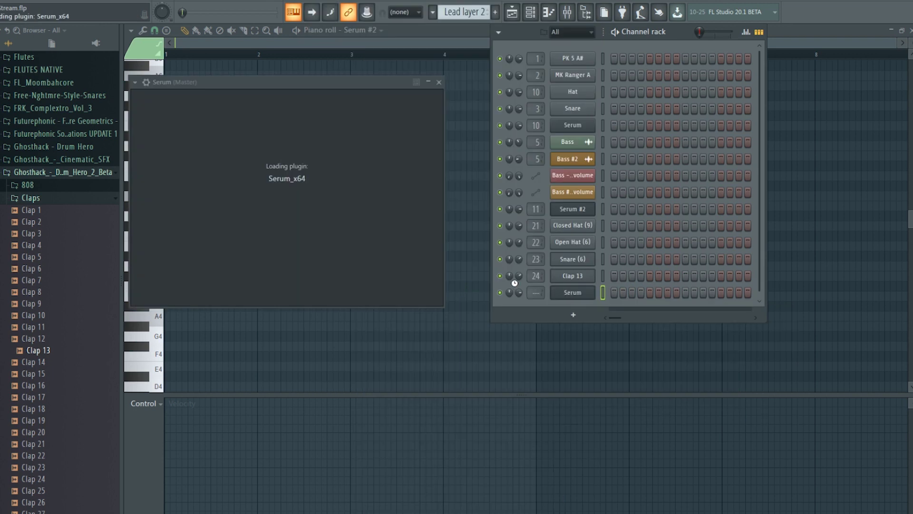
Open the Serum #3 channel's piano roll and paste the copied lead notes into that channel.
right_click(588, 287)
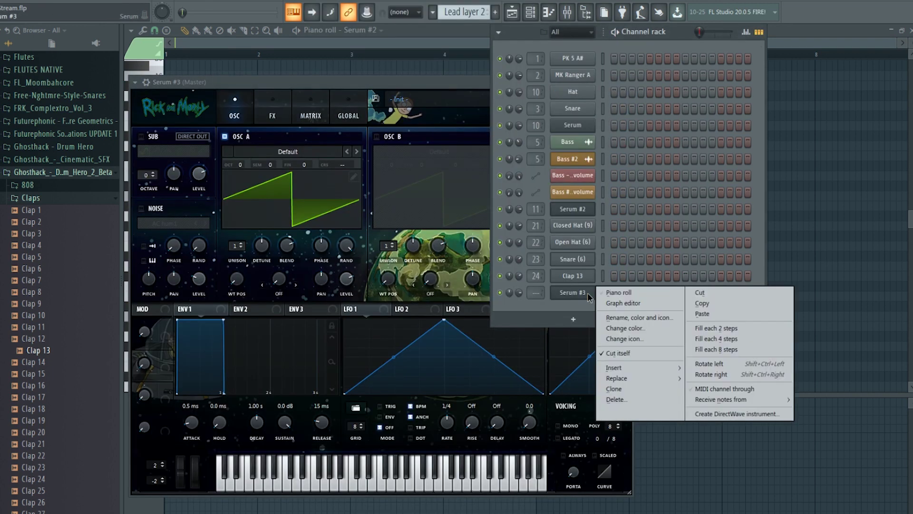
left_click(621, 292)
left_click(530, 18)
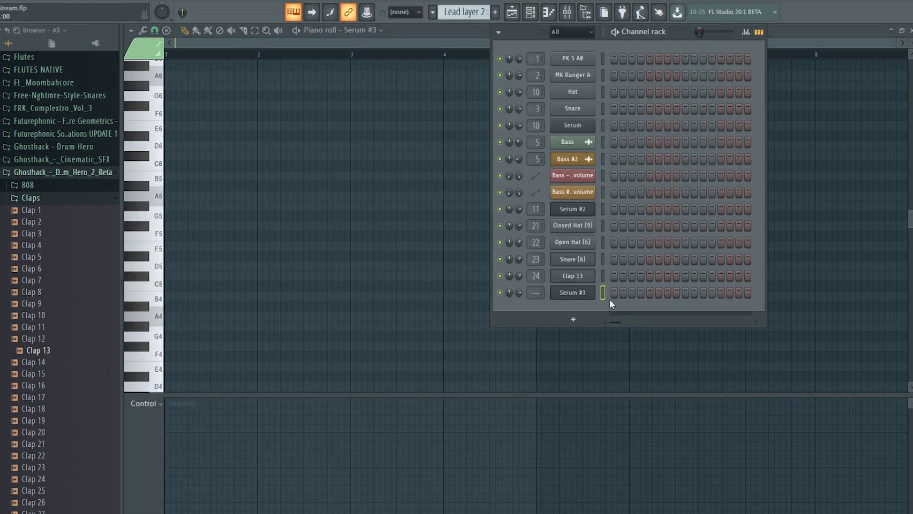
right_click(609, 299)
left_click(701, 318)
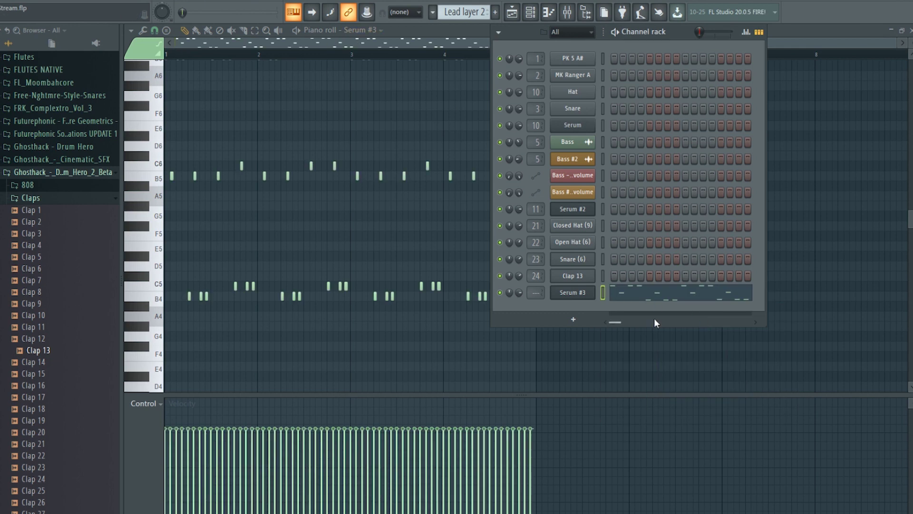
Audition lead presets from Ghosthack Psytrance Awakening 2 in Serum #3 during playback, ending on Lead - Infected.
left_click(573, 293)
left_click(402, 99)
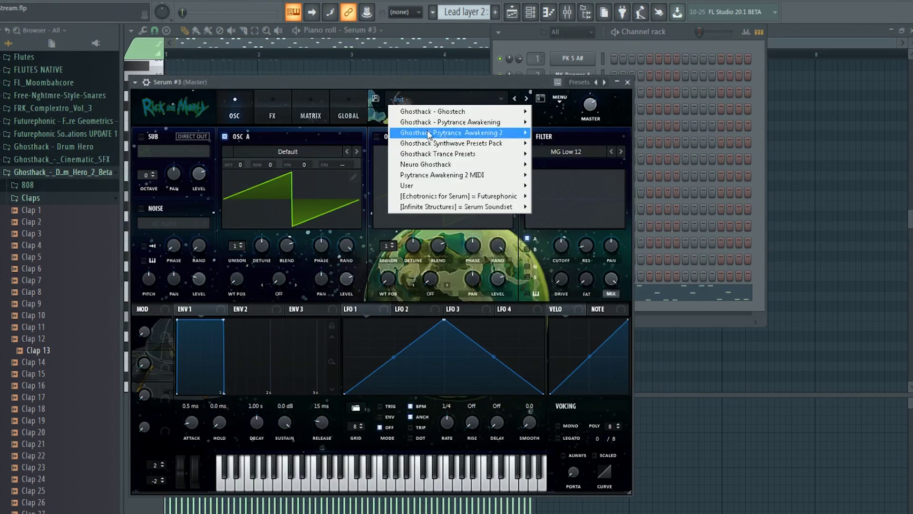
mouse_move(451, 135)
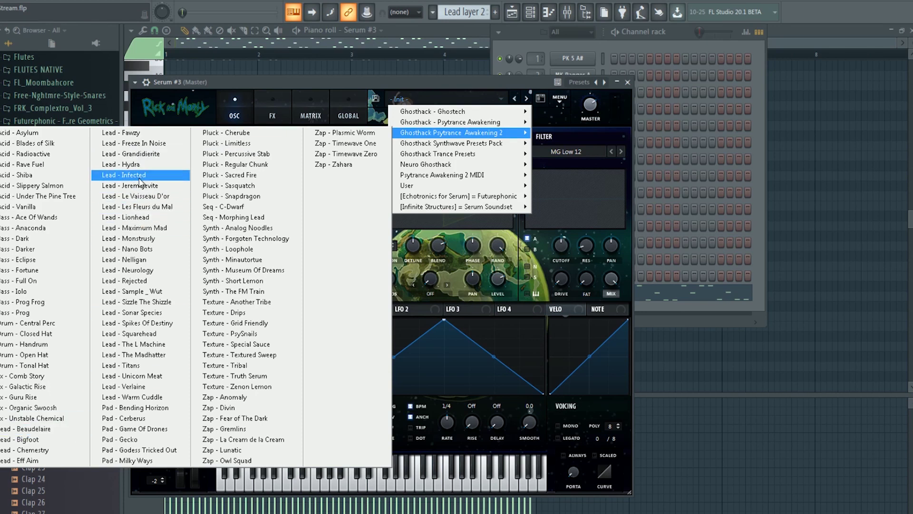
left_click(155, 154)
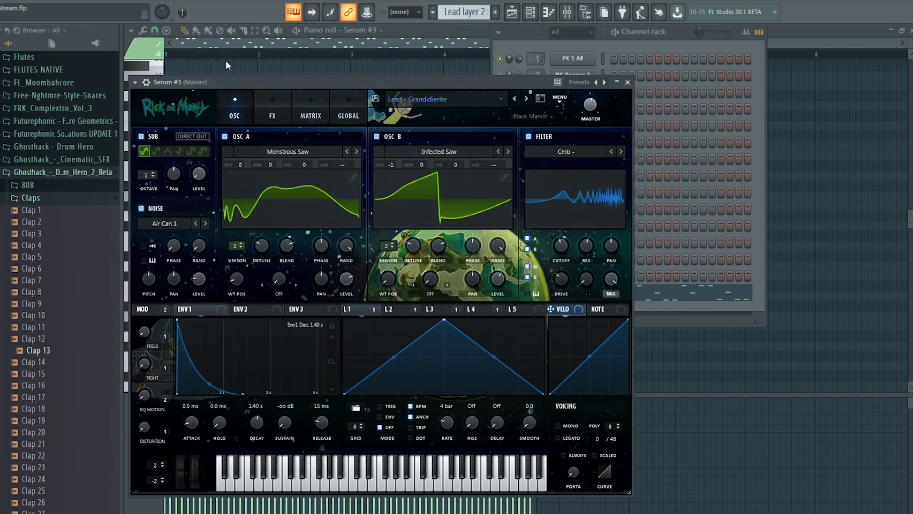
left_click(217, 3)
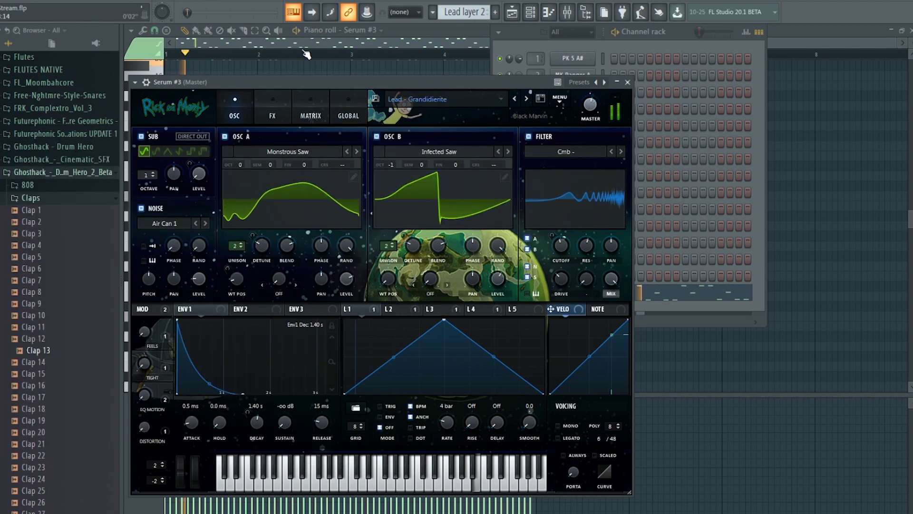
left_click(527, 97)
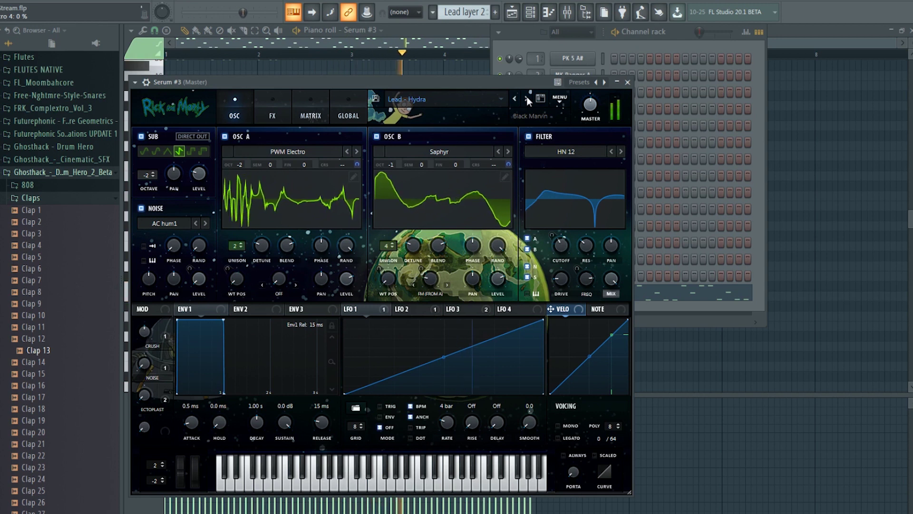
left_click(527, 98)
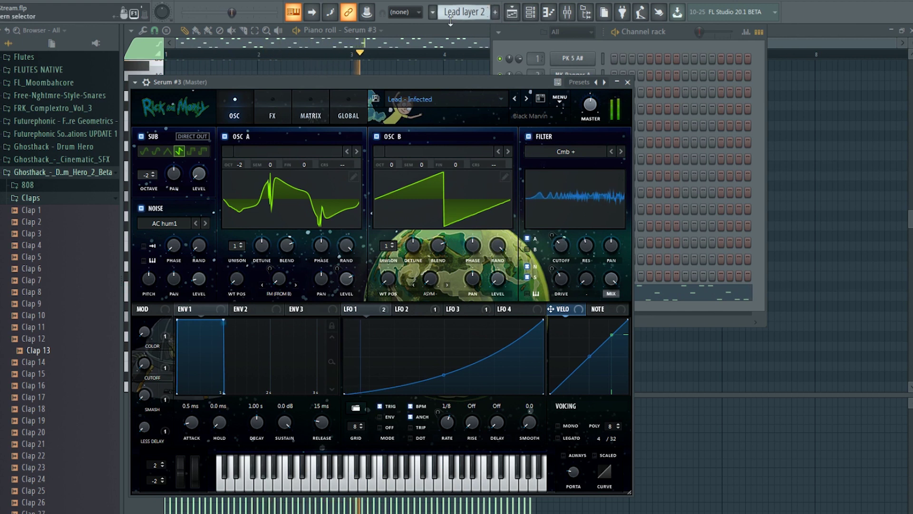
Place two consecutive Lead layer 2 clips on playlist Track 11 from bar 9 to bar 17.
left_click(512, 12)
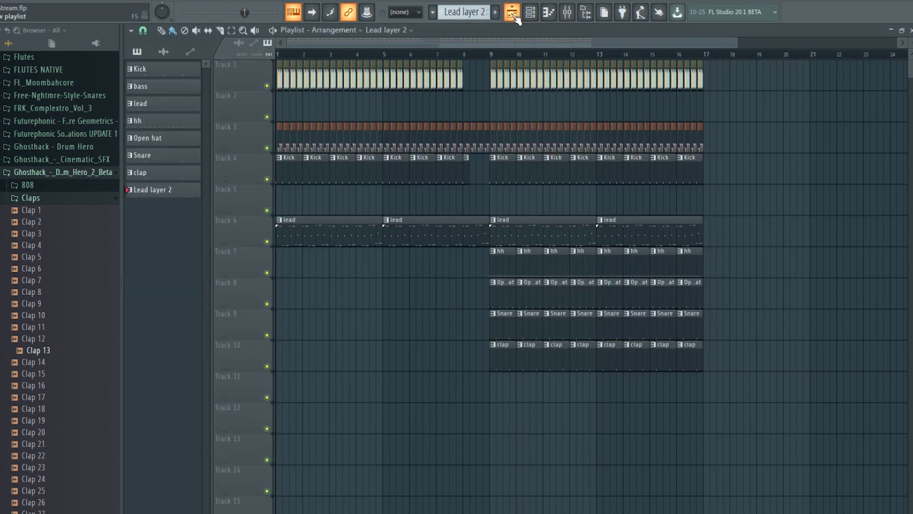
left_click_drag(489, 397, 650, 384)
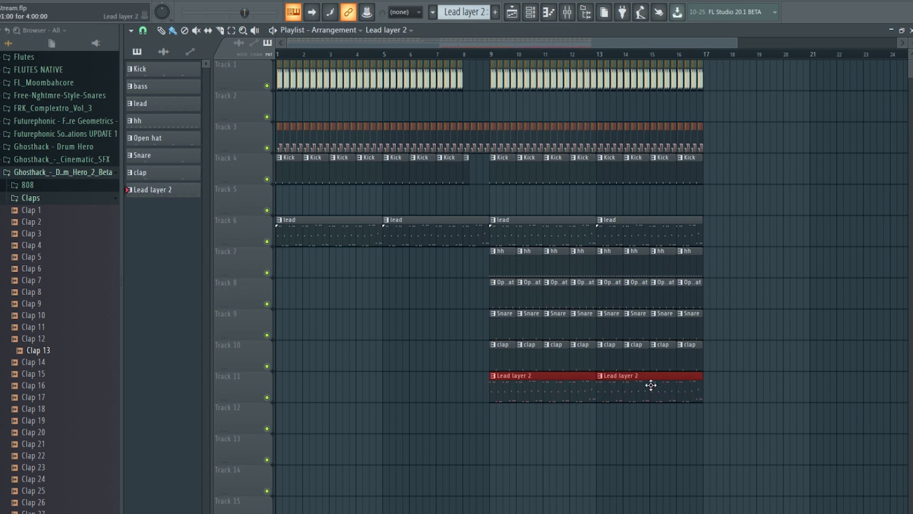
left_click(397, 53)
Route the Serum #3 channel to mixer insert 12.
left_click(567, 13)
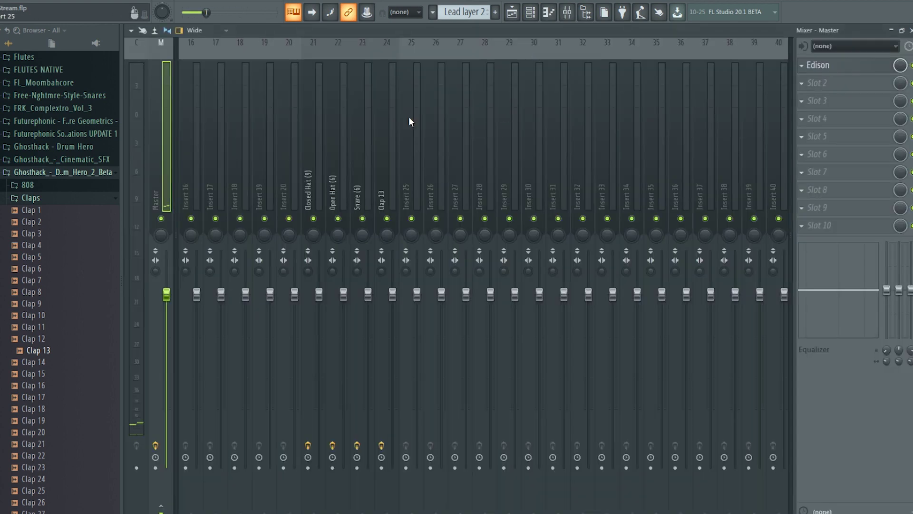
right_click(460, 160)
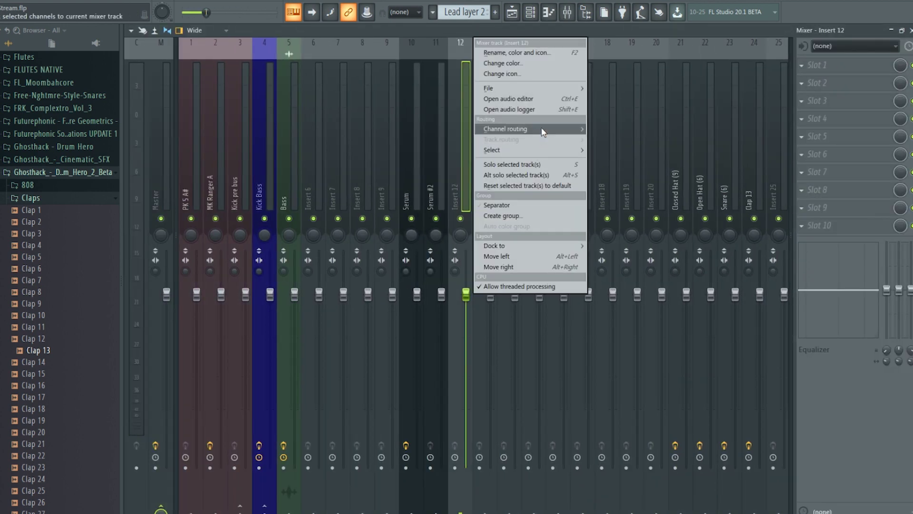
mouse_move(490, 129)
left_click(614, 126)
Add Kickstart-64bit to the first effect slot of the Serum #3 mixer track and choose its second curve shape.
left_click(438, 131)
left_click(414, 139)
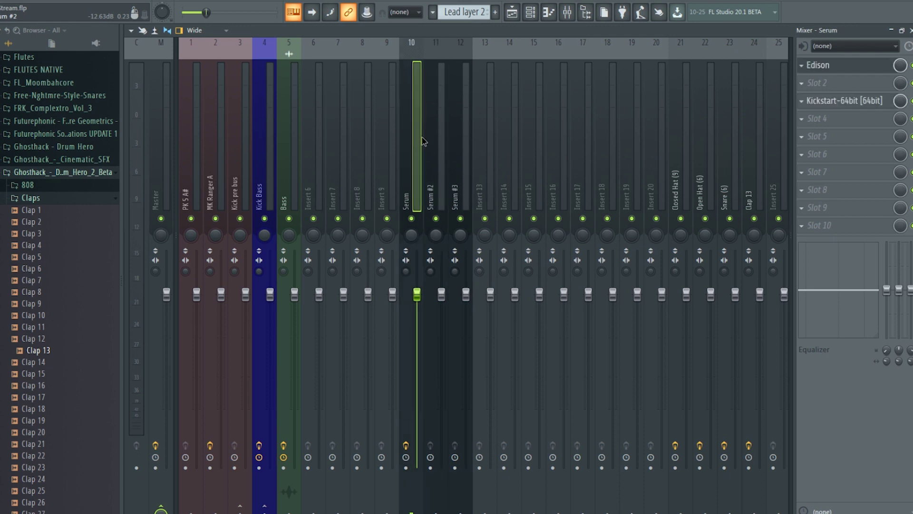
left_click(441, 136)
left_click(463, 134)
left_click(837, 65)
mouse_move(807, 79)
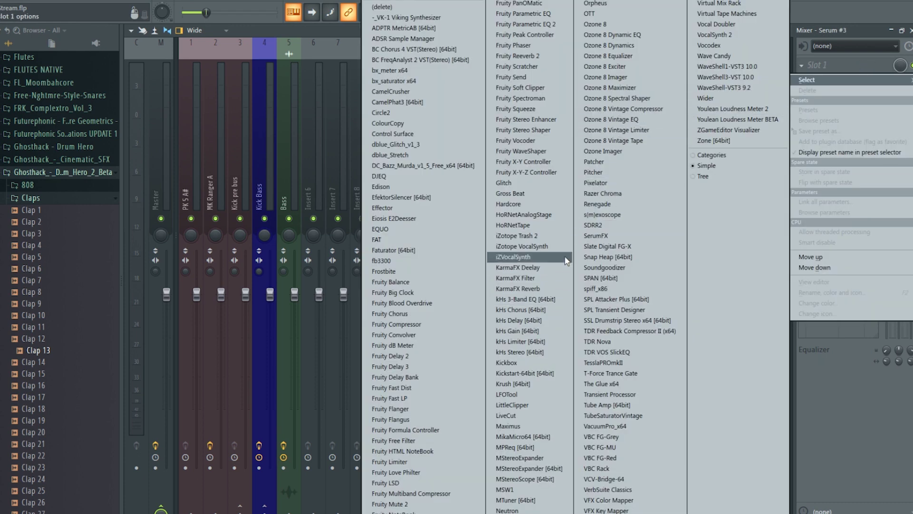
left_click(565, 373)
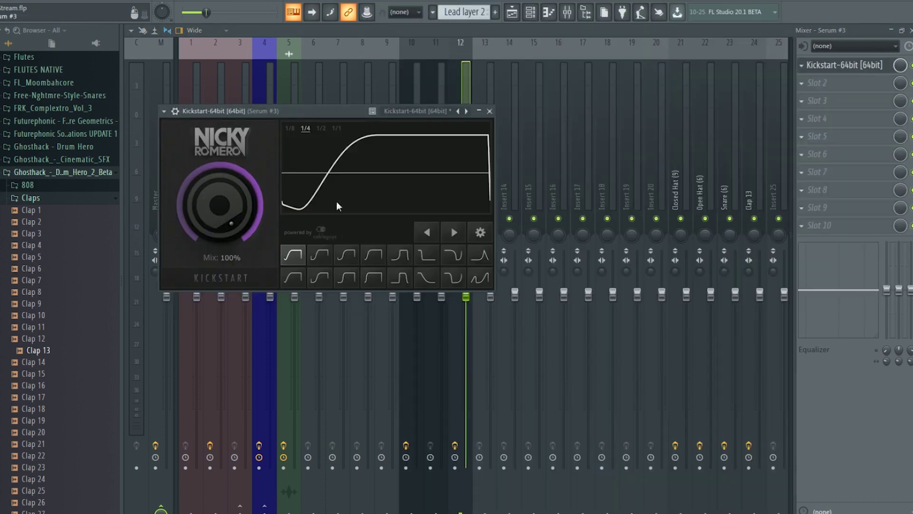
left_click(325, 258)
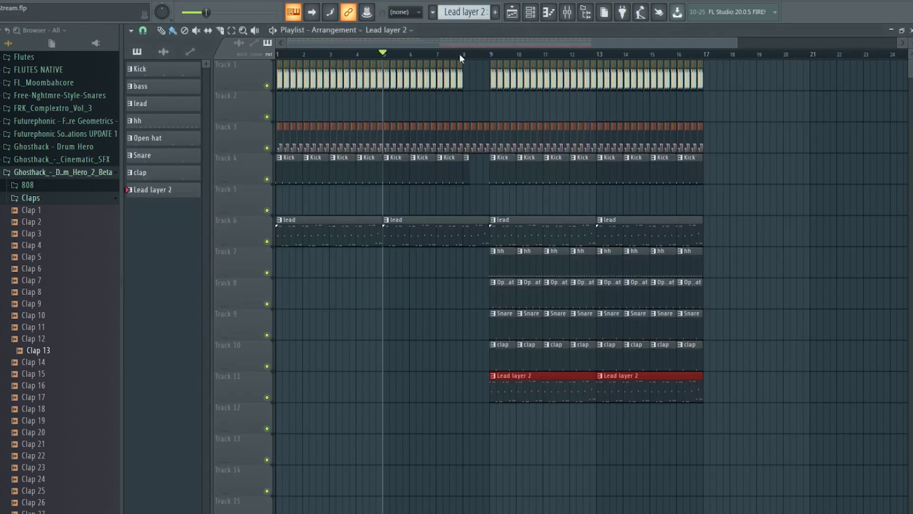
Play back the arrangement from just before bar 9 to hear the second lead layer with the drums.
left_click(475, 53)
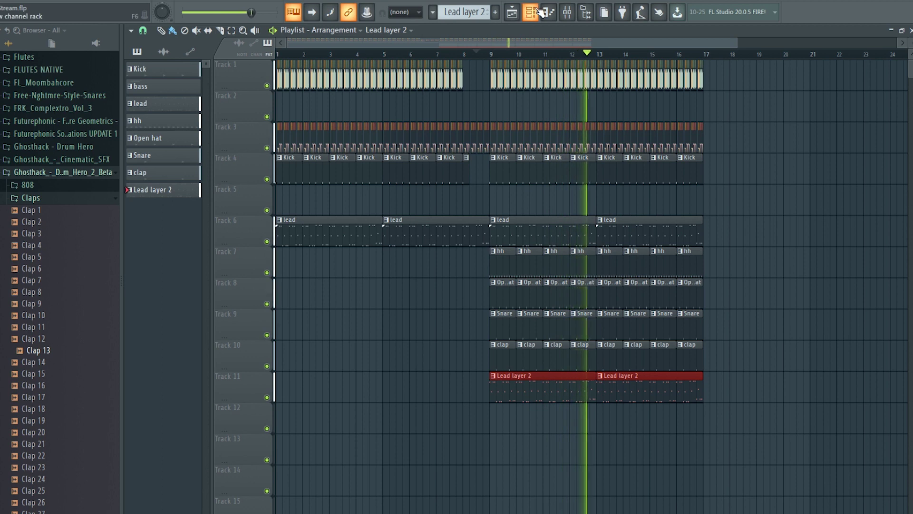
scroll(554, 41, "down", 3)
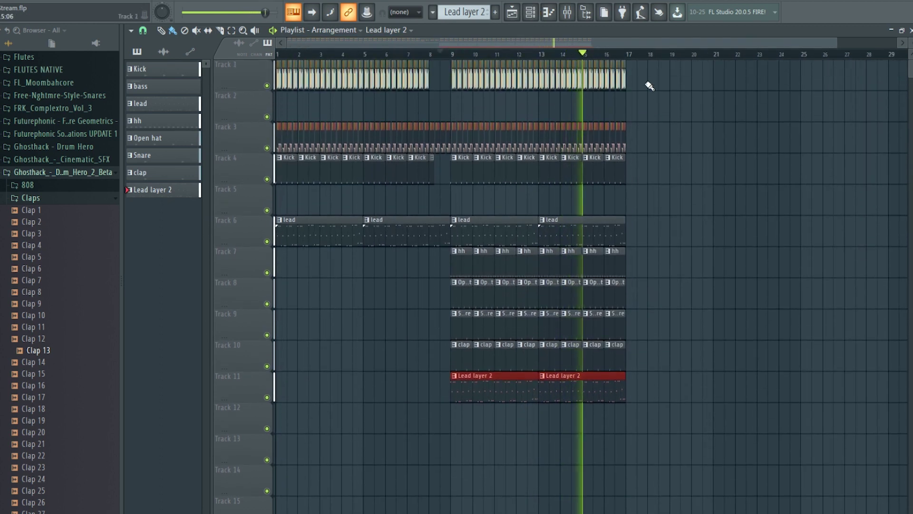
scroll(627, 64, "up", 2)
scroll(627, 65, "up", 3)
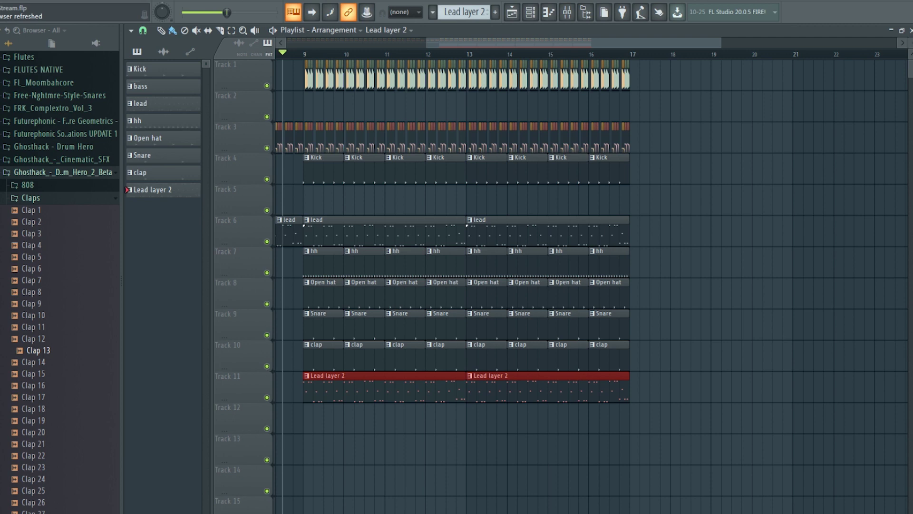
Bring up the mixer and create a new pattern with its default name.
left_click(567, 12)
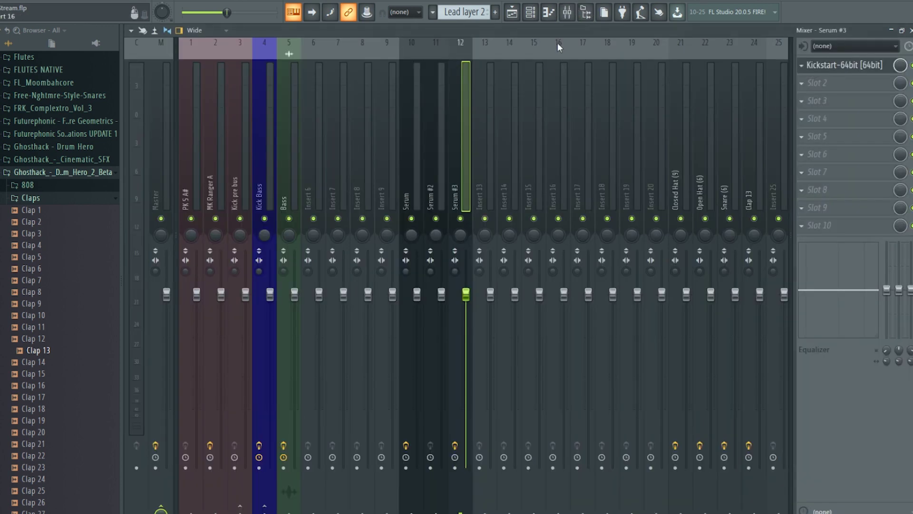
left_click(496, 11)
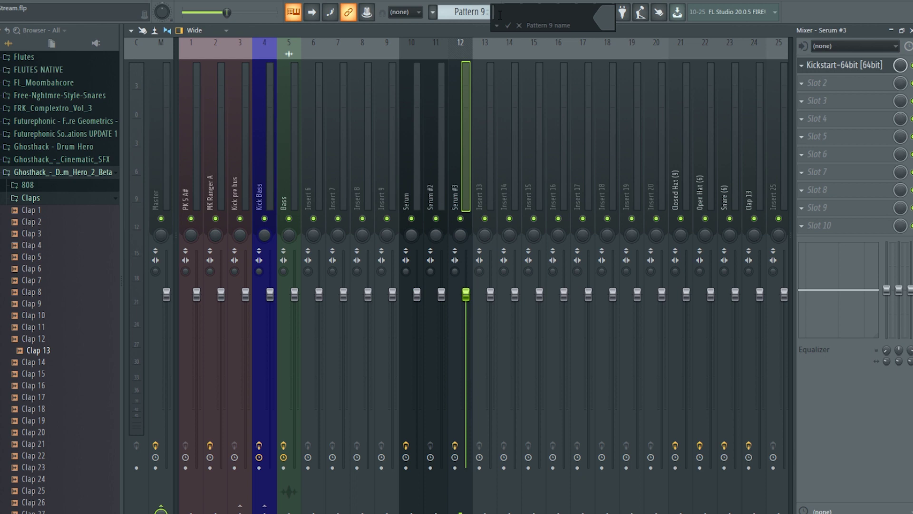
left_click(520, 26)
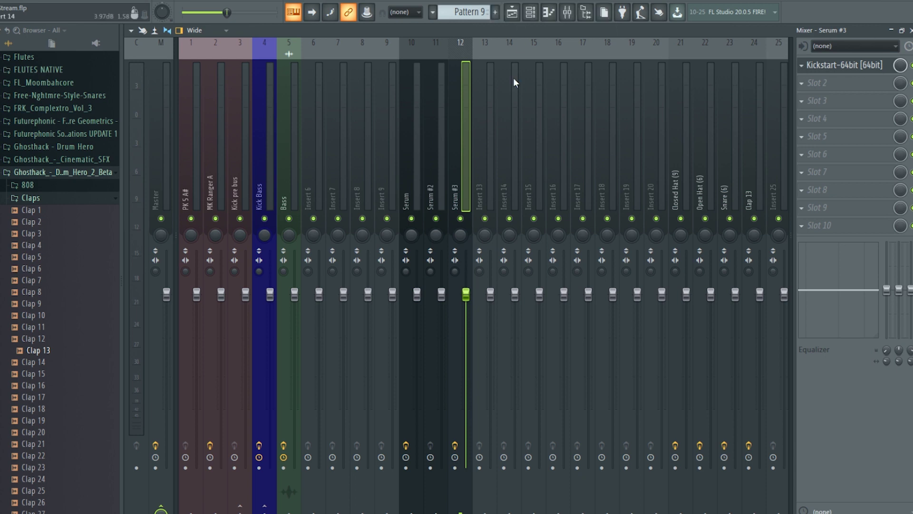
Route the Serum #2 and Serum #3 mixer tracks into insert 13 and rename that insert Lead Bus.
left_click(435, 151)
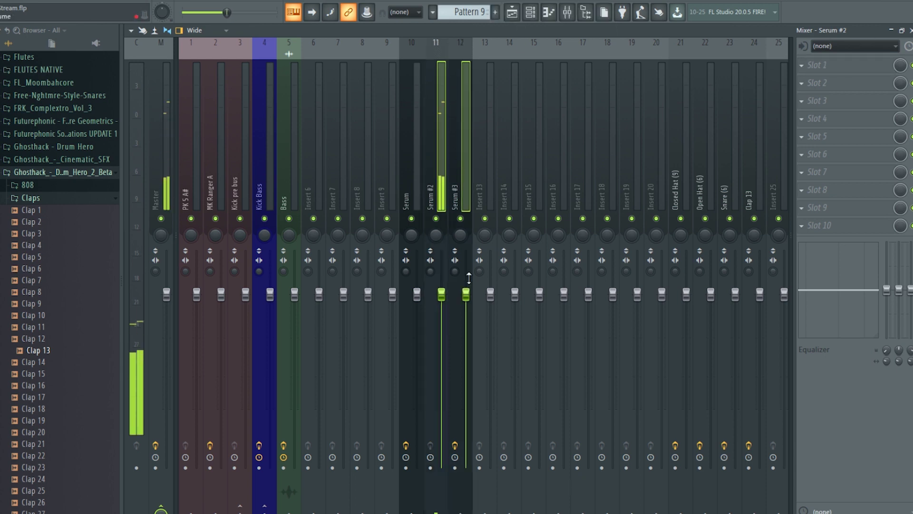
right_click(490, 132)
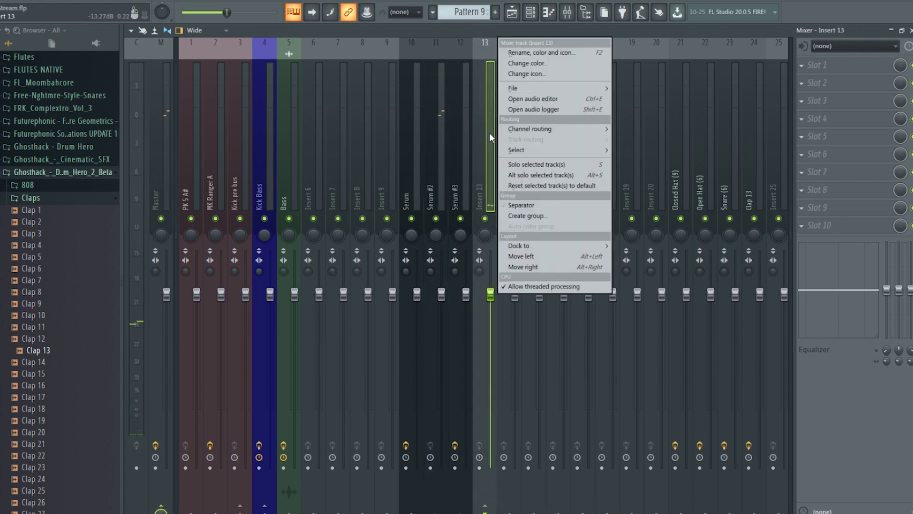
left_click(541, 51)
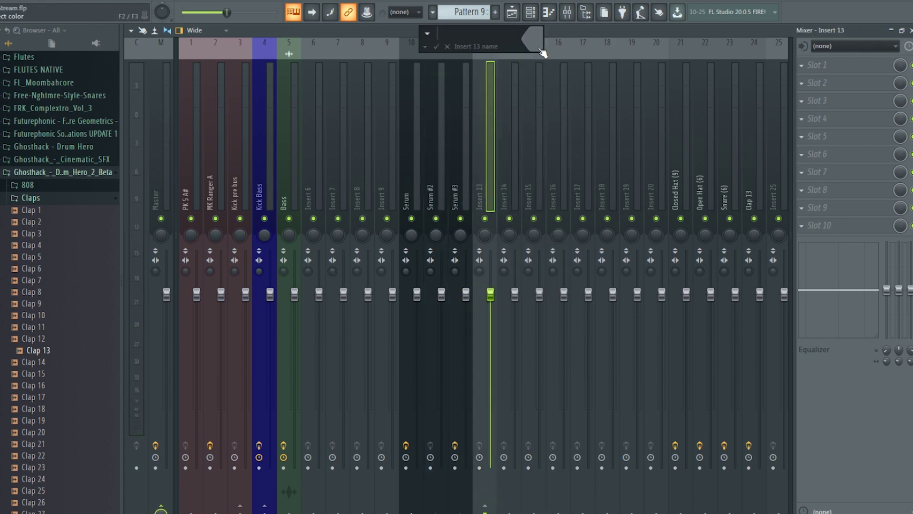
type("Lead Bus")
key("Return")
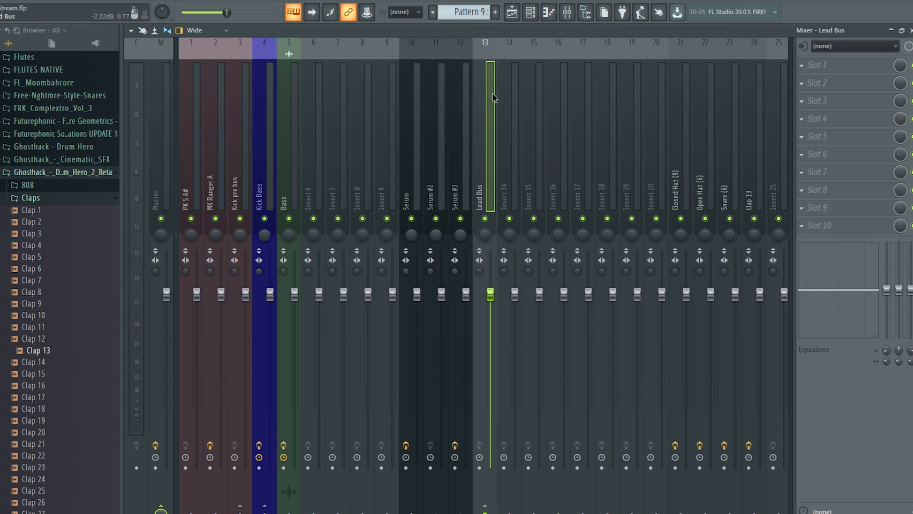
Load Virtual Mix Rack in the first effect slot of the Lead Bus track and reposition its window.
left_click(828, 66)
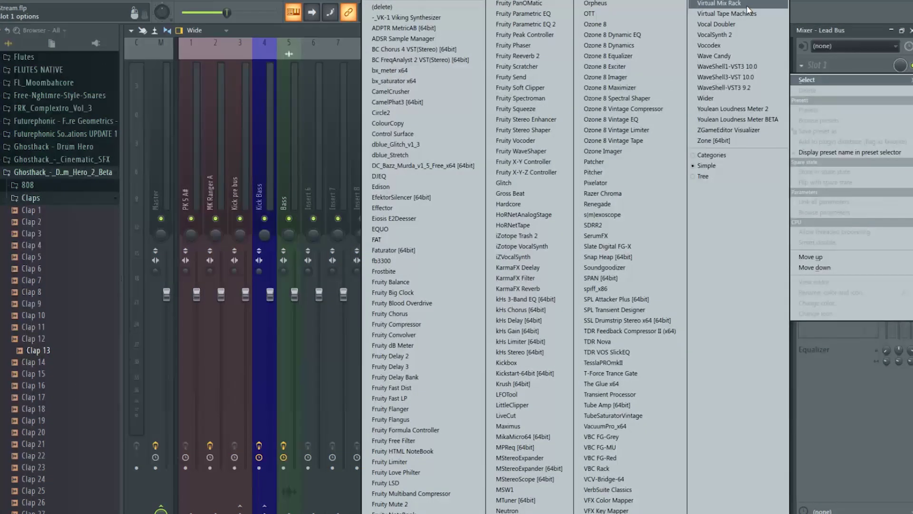
left_click(747, 4)
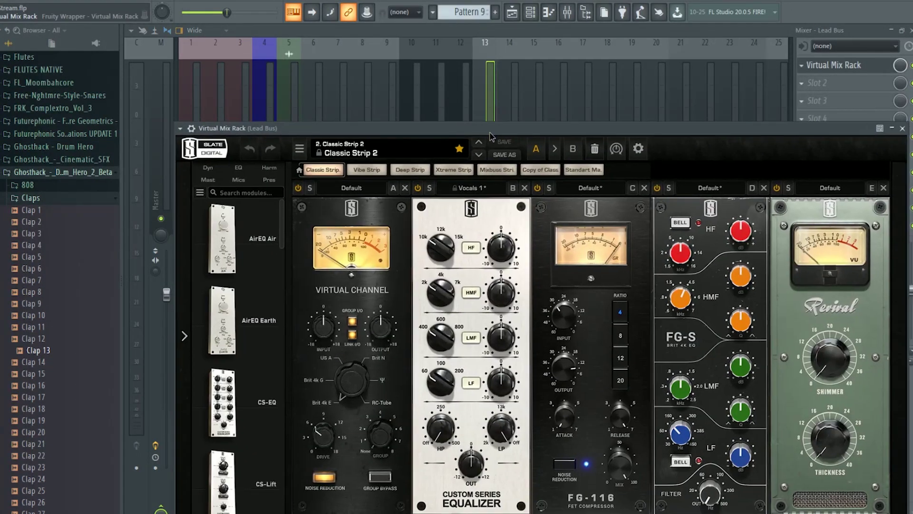
left_click_drag(490, 132, 484, 127)
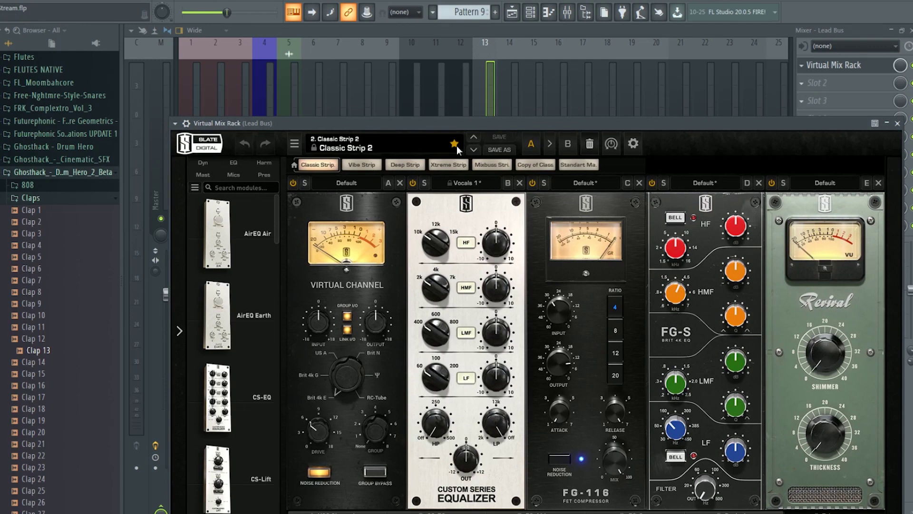
Set the Virtual Channel drive to 8.60 dB and remove the FG-116 compressor from the rack.
left_click_drag(328, 325, 306, 455)
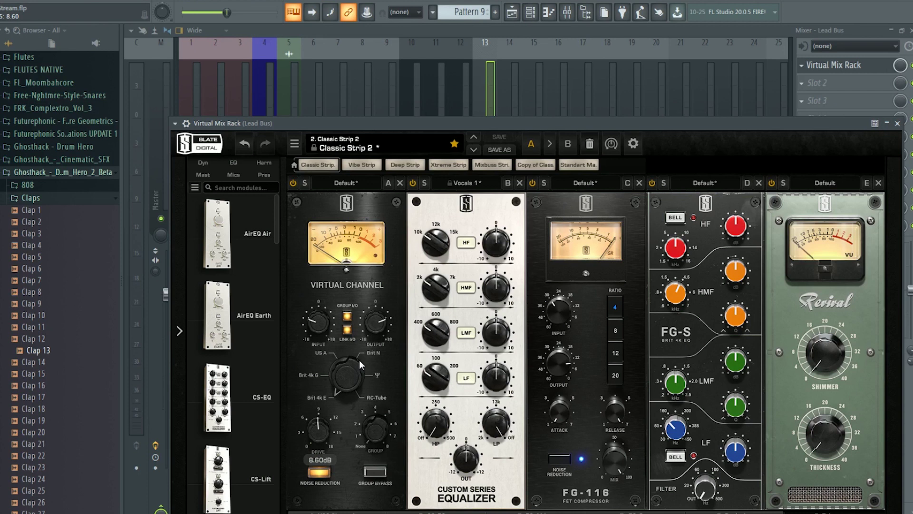
mouse_move(457, 432)
left_click(639, 183)
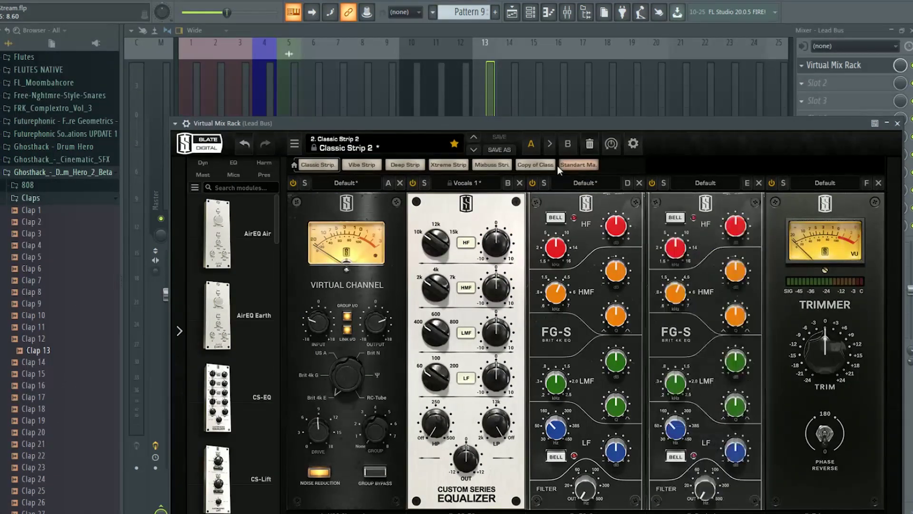
Load the Standart Marv strip preset, set the Virtual Channel's linked input to -8.66 dB, and remove the FG-S equalizer.
left_click(578, 164)
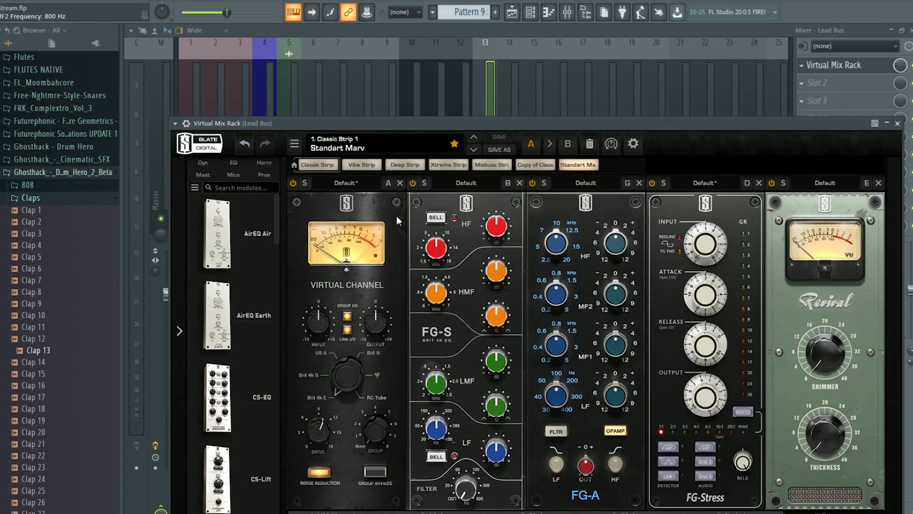
left_click_drag(317, 322, 316, 352)
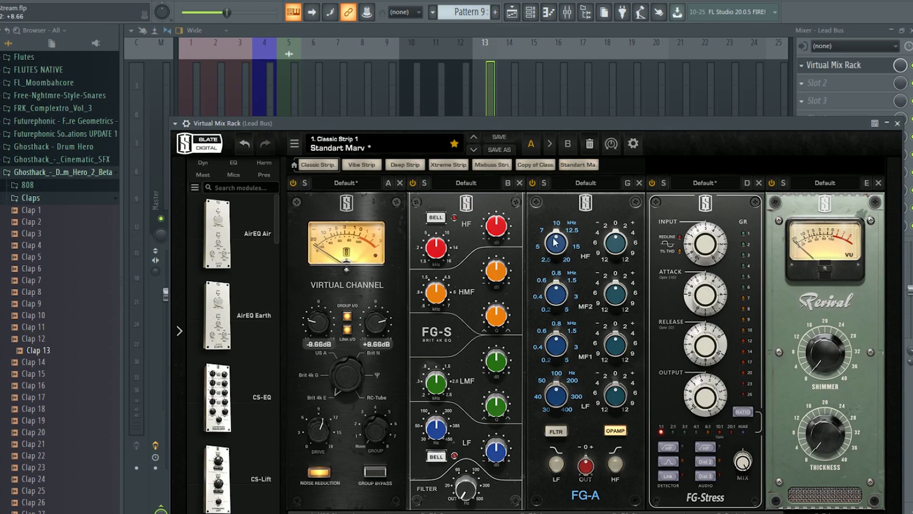
left_click(521, 182)
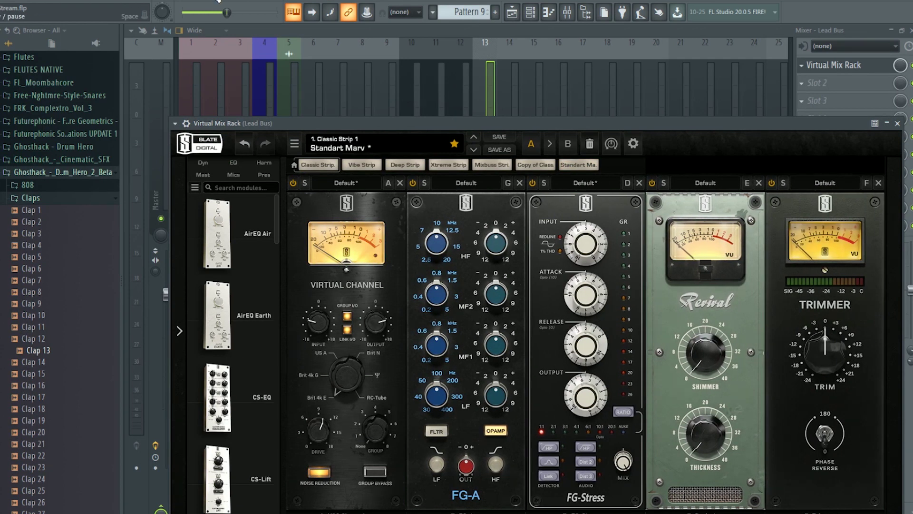
Set the FG-Stress ratio to 4:1, adjust its input during playback, and lower the Trimmer's trim on the Lead Bus.
key("l")
key("space")
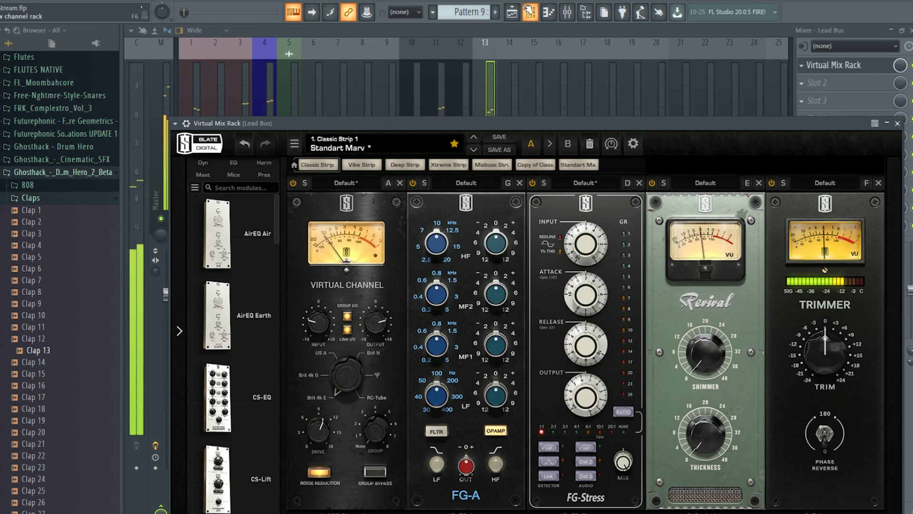
left_click(522, 14)
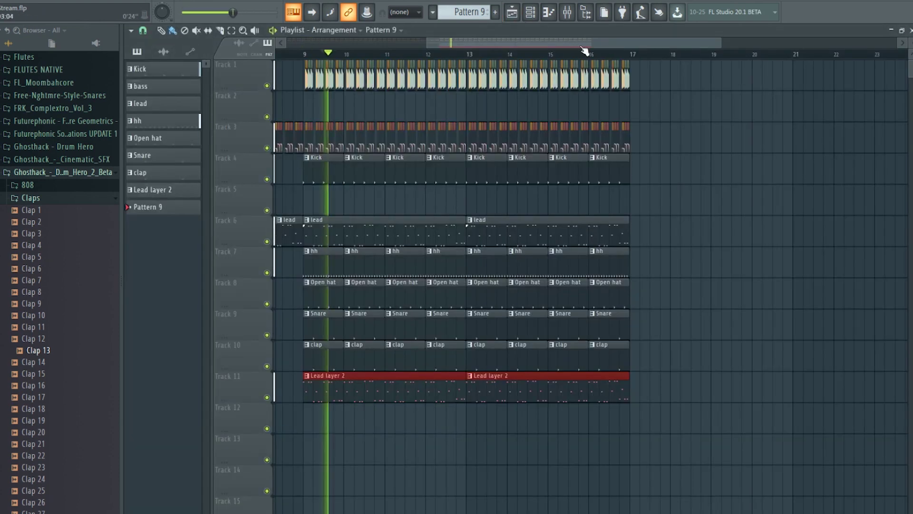
left_click(571, 16)
left_click(849, 64)
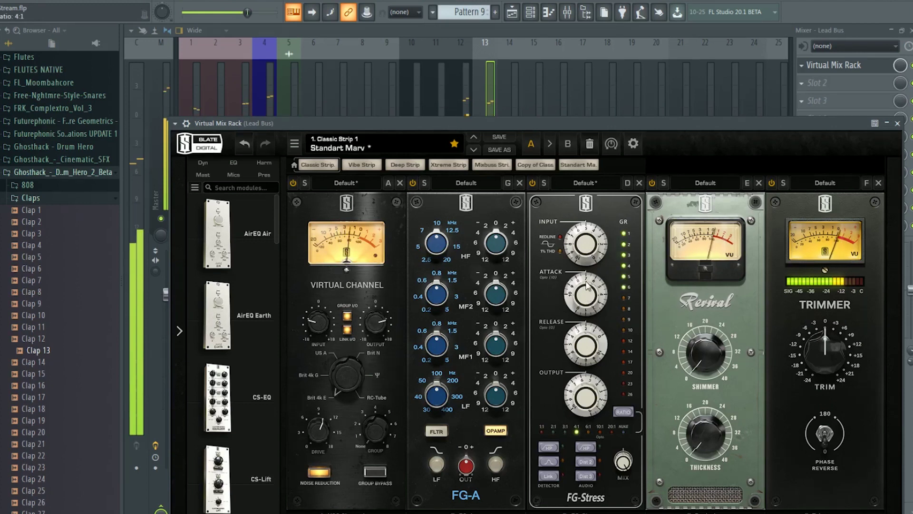
left_click_drag(586, 243, 588, 237)
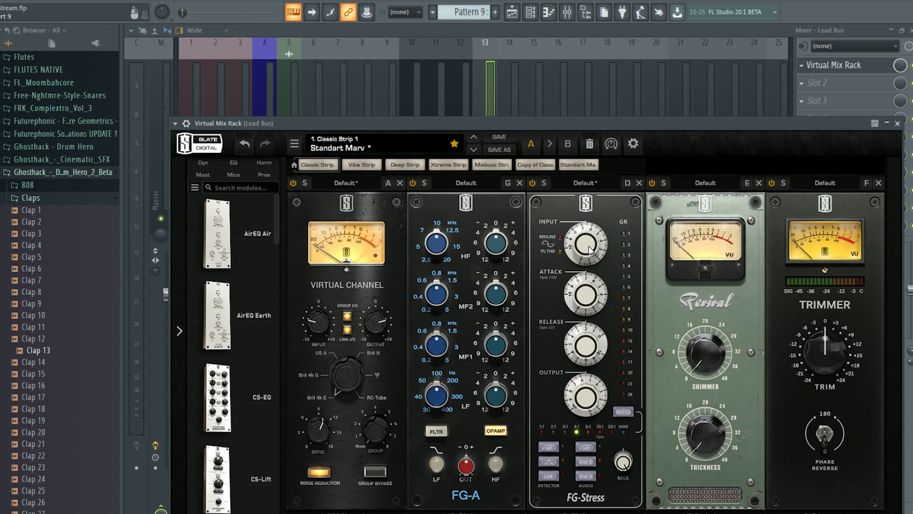
left_click_drag(835, 339, 835, 357)
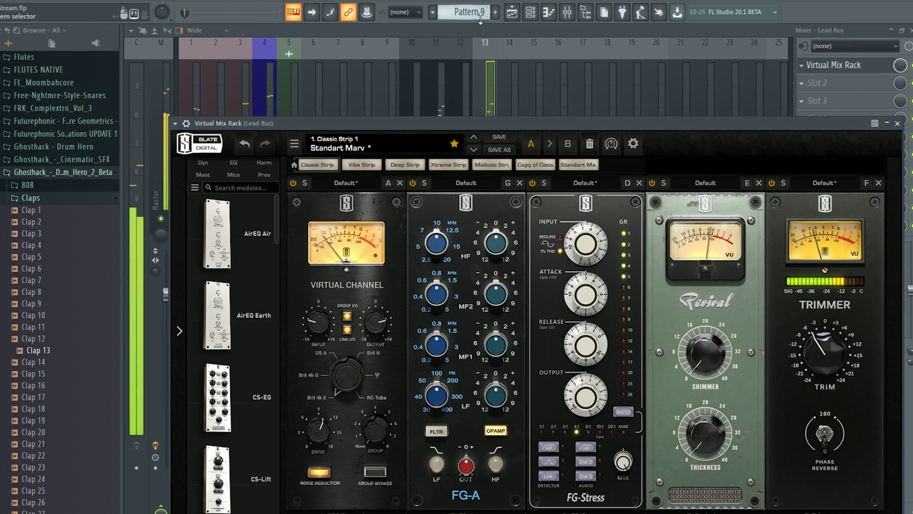
Play the arrangement from just before bar 9 to hear the processed leads with the drums.
left_click(530, 12)
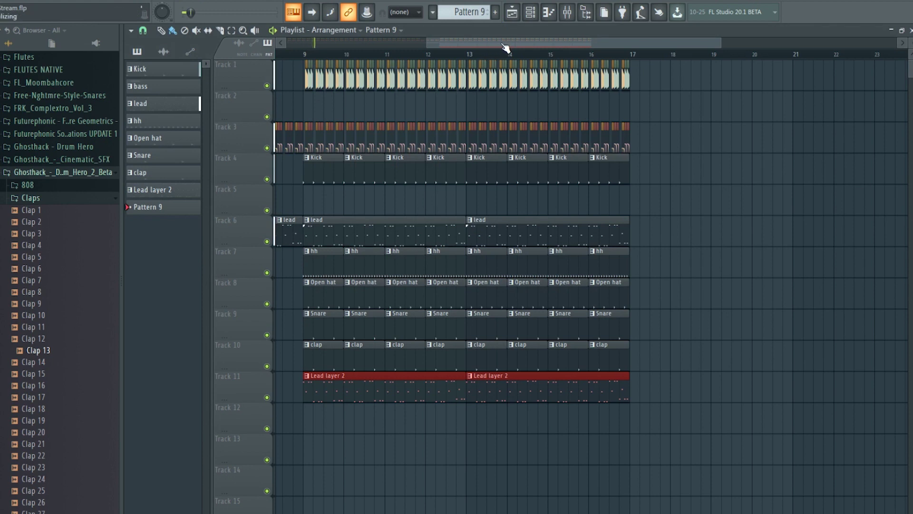
left_click_drag(501, 42, 436, 56)
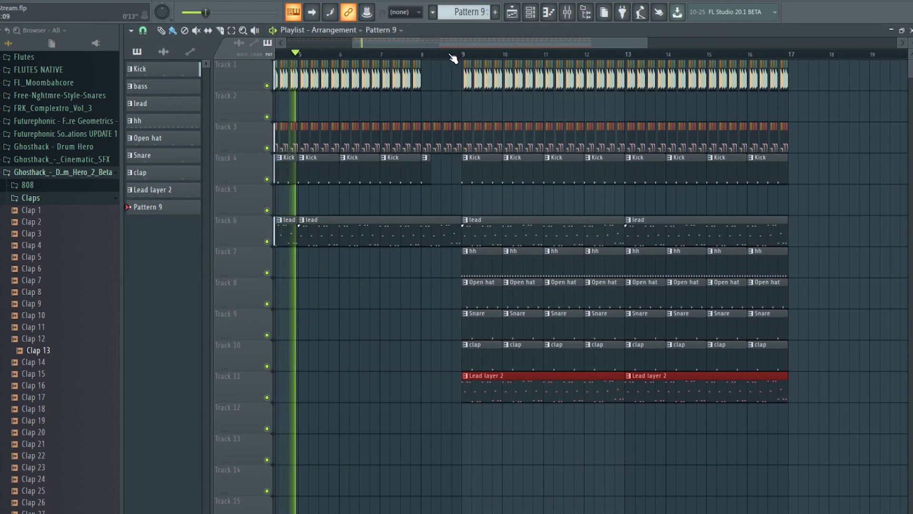
left_click(450, 55)
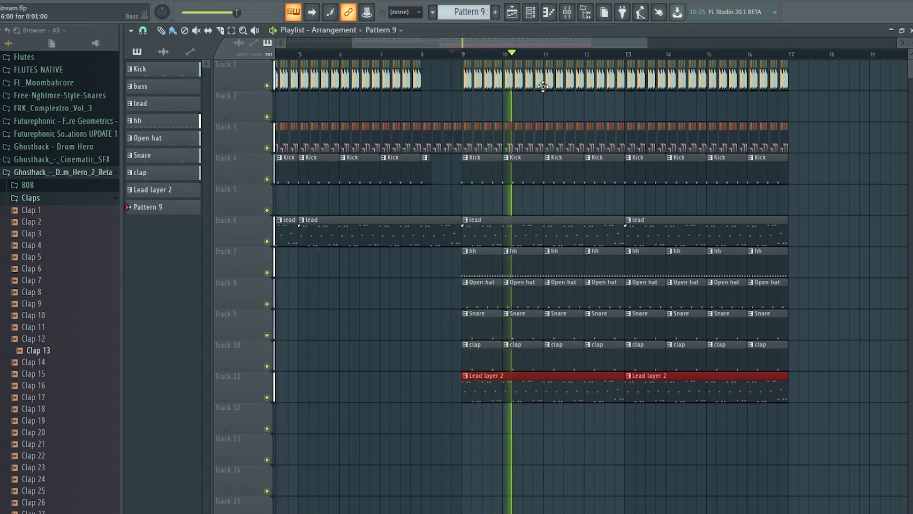
key("space")
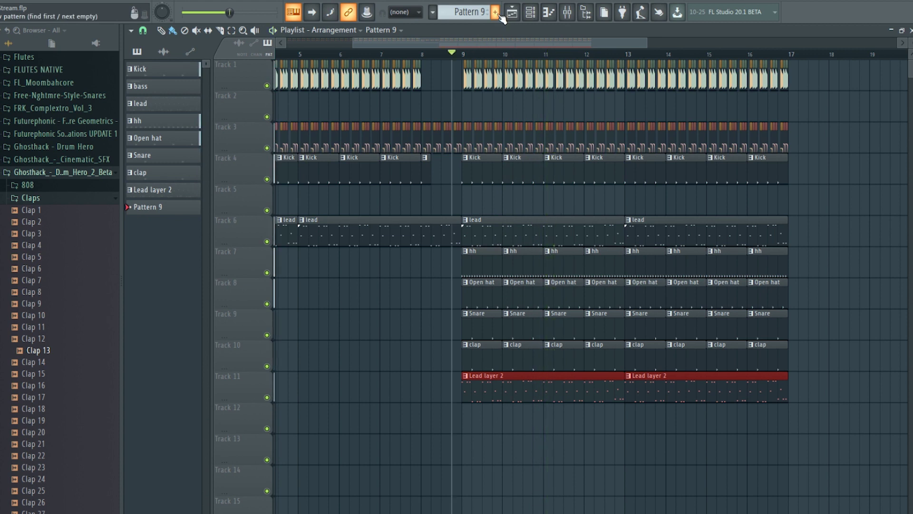
Add another Serum instrument to the channel rack for Pattern 9 and close its plugin window.
key("F2")
left_click(519, 25)
left_click(531, 11)
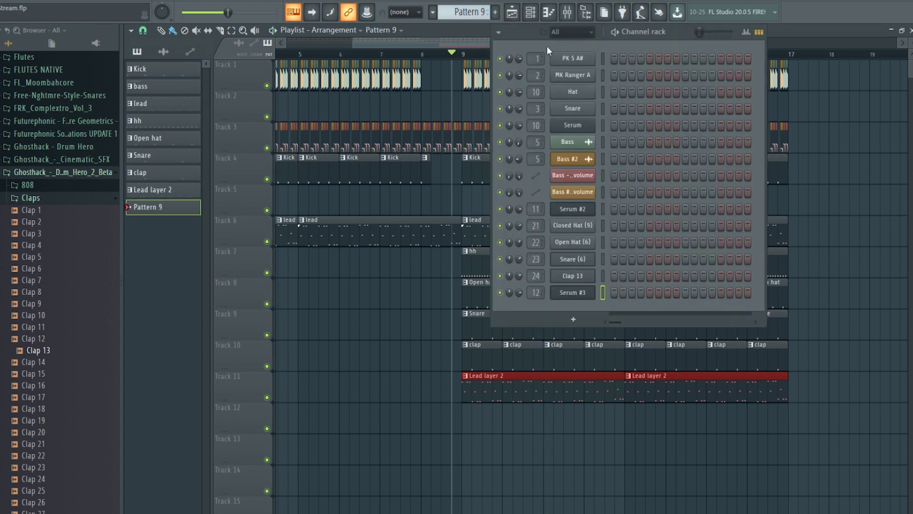
left_click(585, 319)
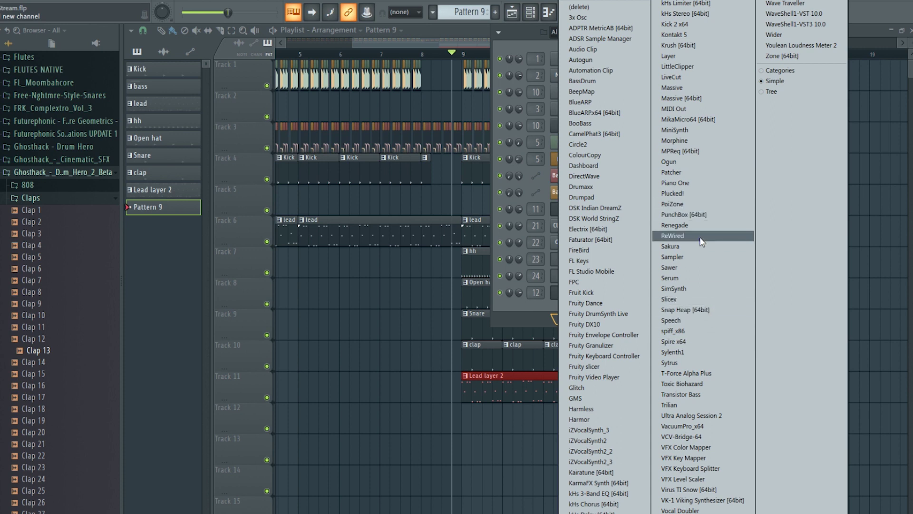
left_click(691, 278)
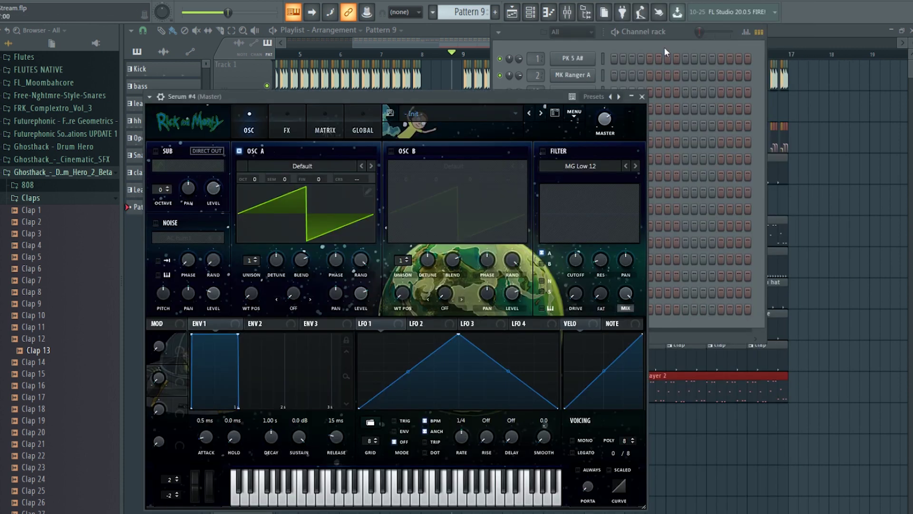
left_click(664, 47)
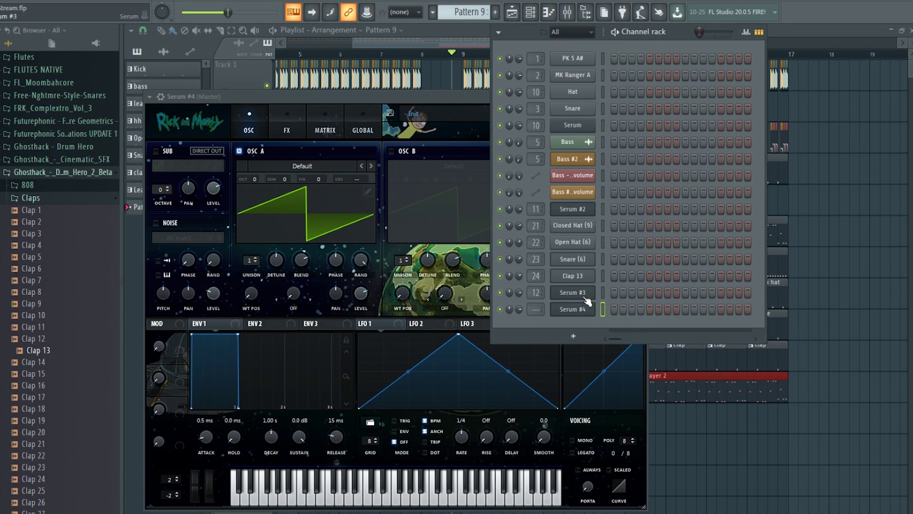
left_click(579, 309)
left_click(579, 310)
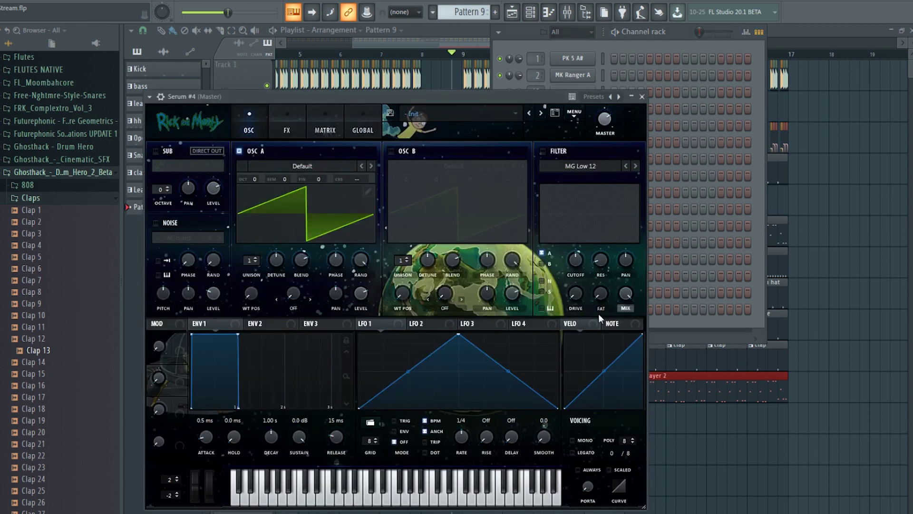
left_click(642, 97)
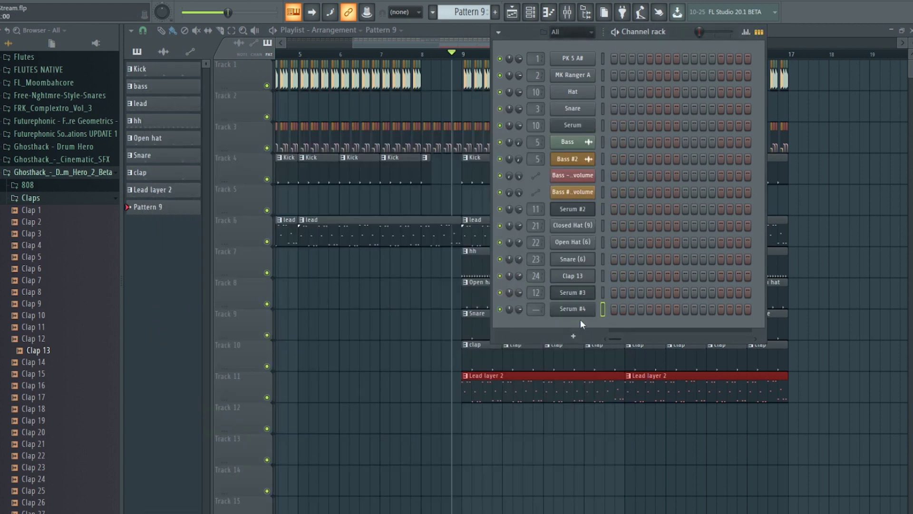
Place a short B5 note at the start of Serum #4's piano roll and transpose it down one octave to B4.
right_click(579, 312)
left_click(620, 312)
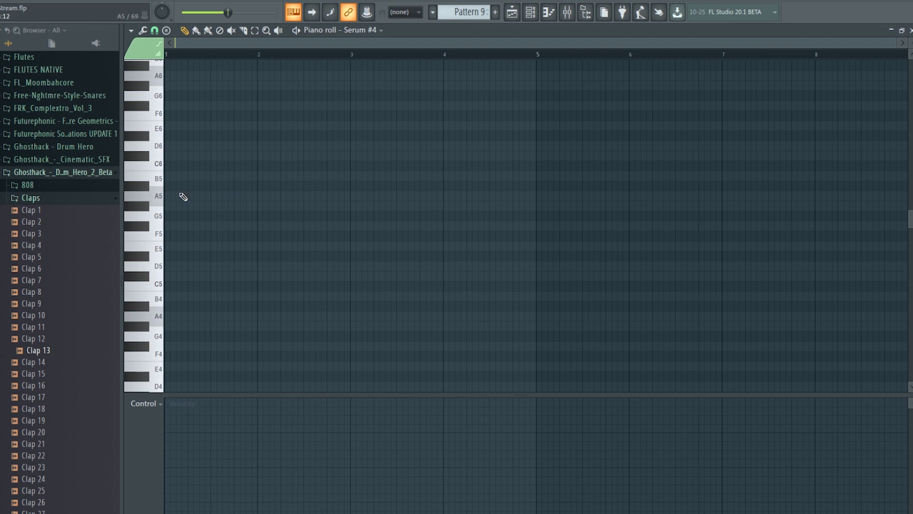
left_click(169, 176)
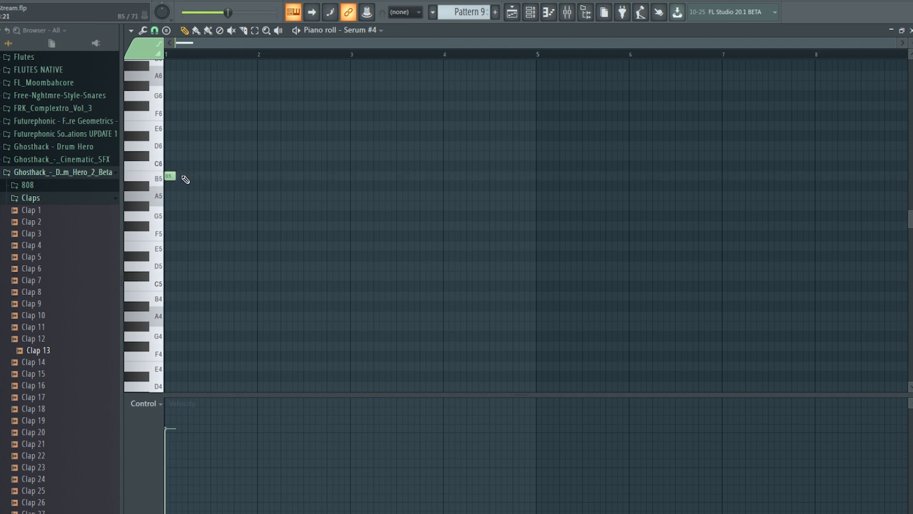
left_click_drag(252, 132, 164, 216)
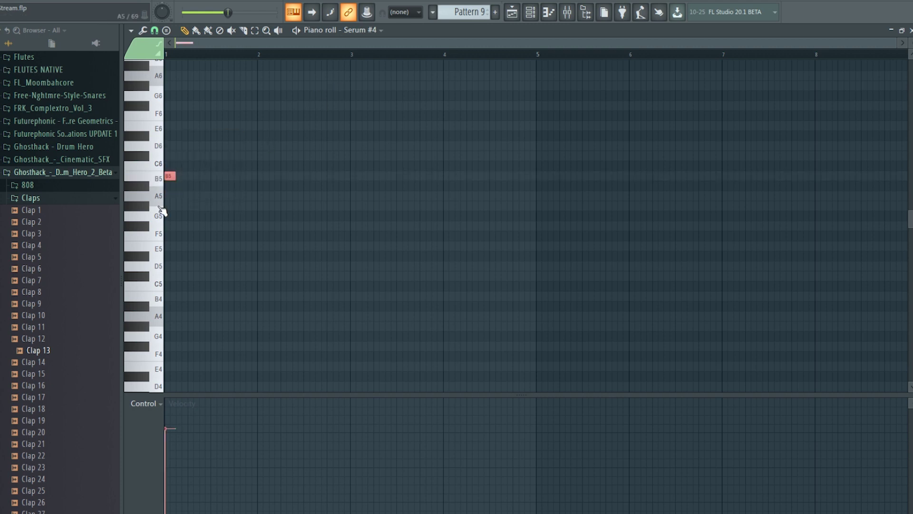
key("ctrl+Down")
Load the Lead - Infected preset from Ghosthack Psytrance Awakening 2 into Serum #4 and audition the B4 note.
left_click(531, 12)
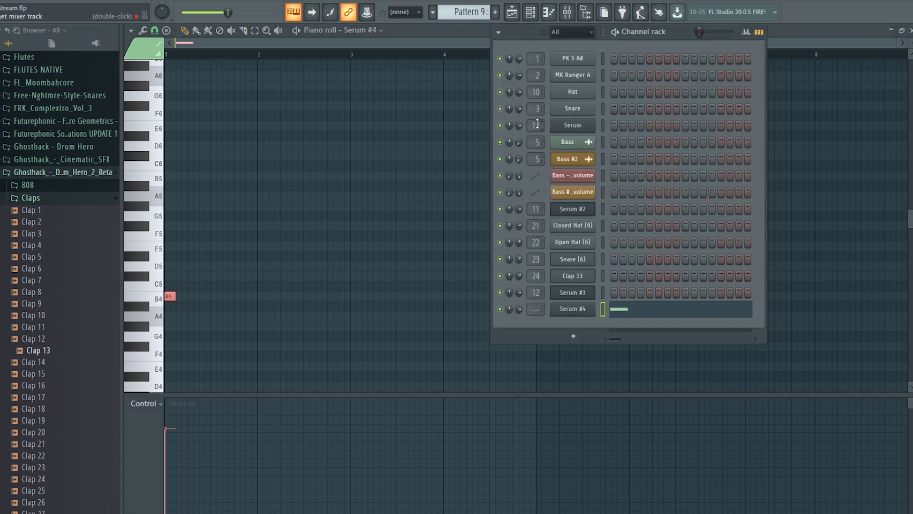
left_click(578, 309)
left_click(407, 125)
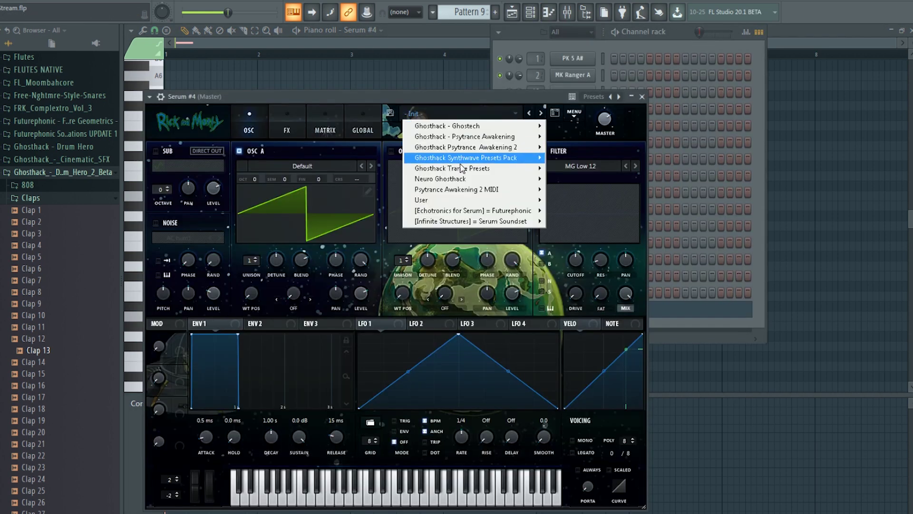
mouse_move(464, 147)
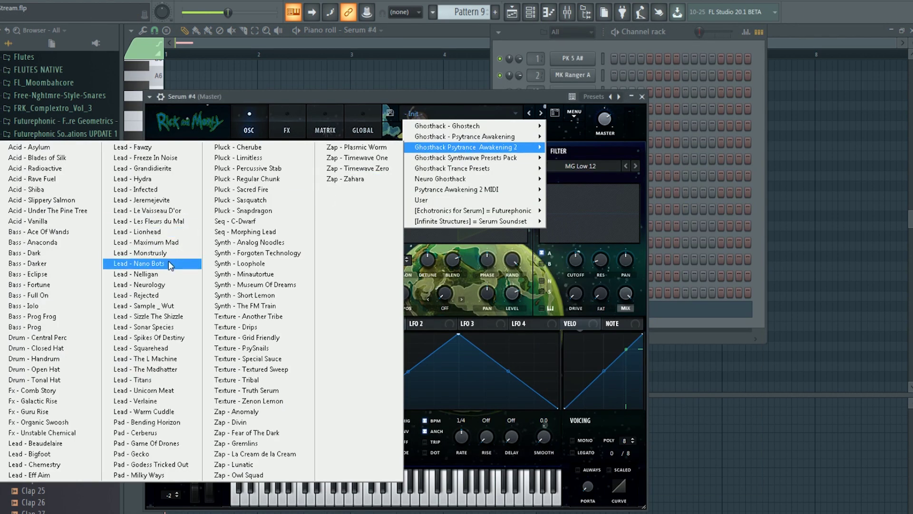
left_click(177, 190)
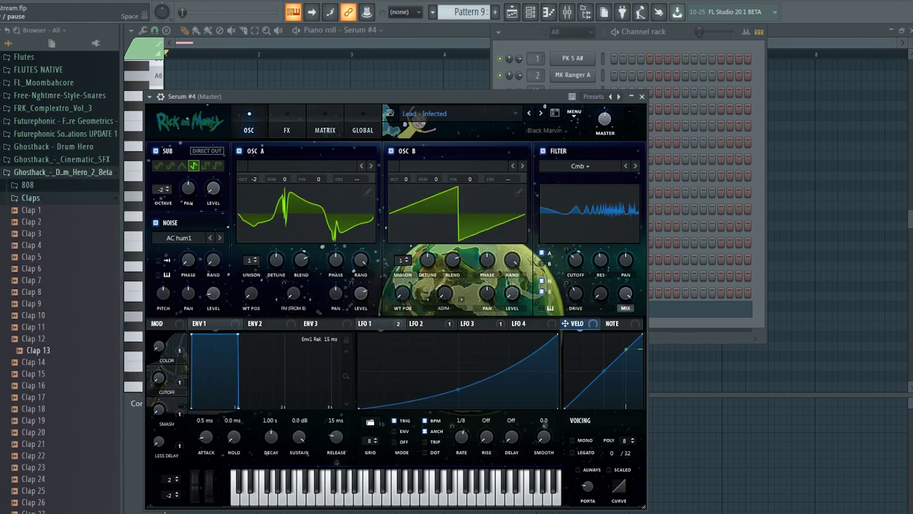
left_click(202, 1)
left_click(237, 49)
key("space")
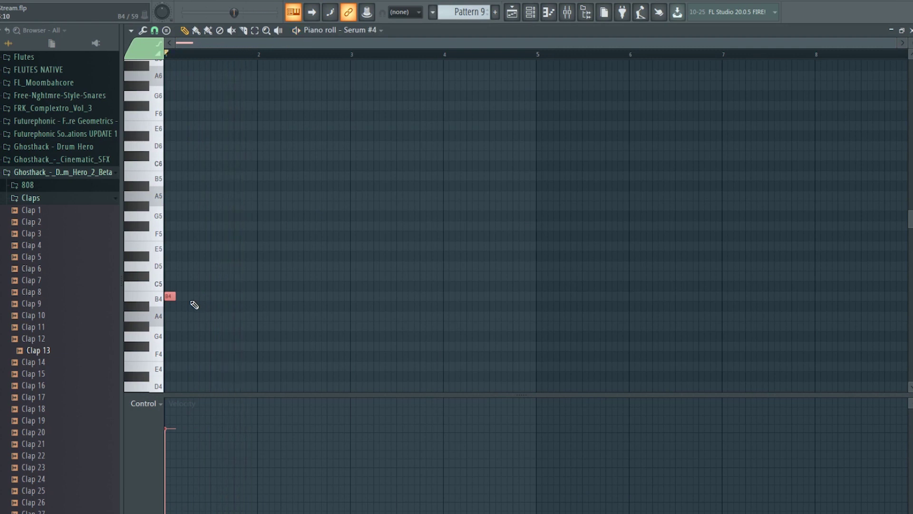
Add two more short B4 notes to the first bar of Serum #4's piano roll while auditioning the rhythm.
left_click(191, 298)
key("space")
key("space")
right_click(194, 298)
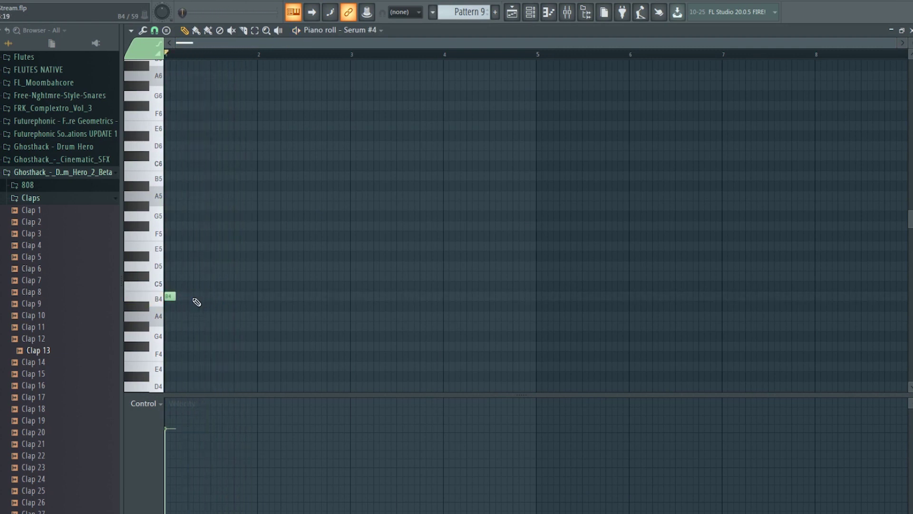
left_click(199, 297)
key("space")
key("space")
key("space")
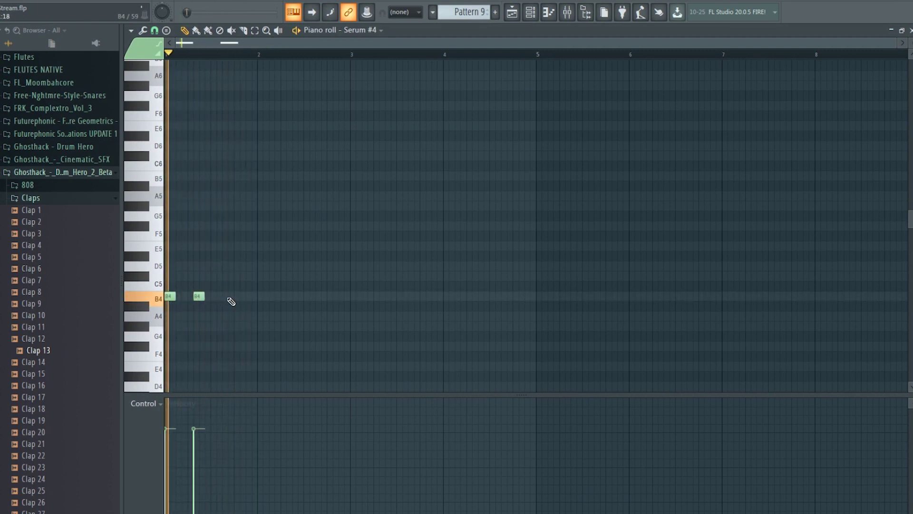
left_click(236, 297)
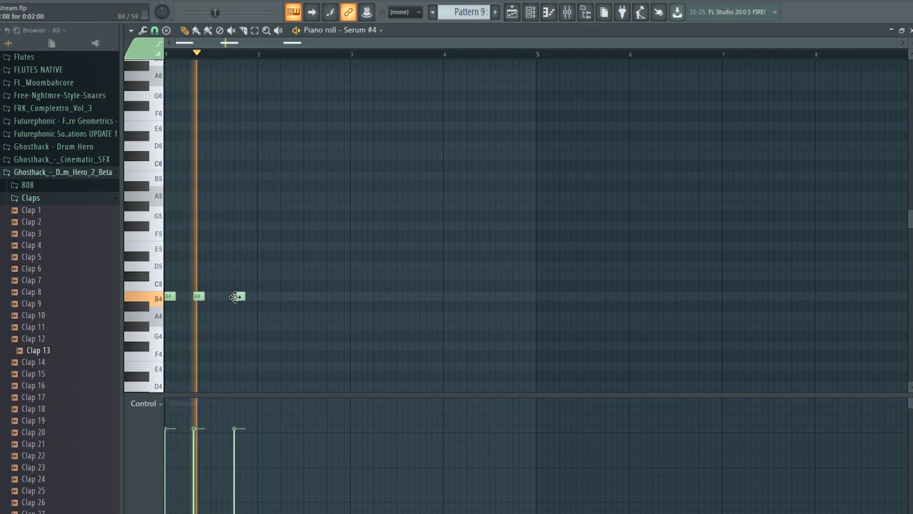
Paint one-bar Pattern 9 clips on playlist Track 12 across bars 1 to 10 and play them briefly.
left_click(512, 15)
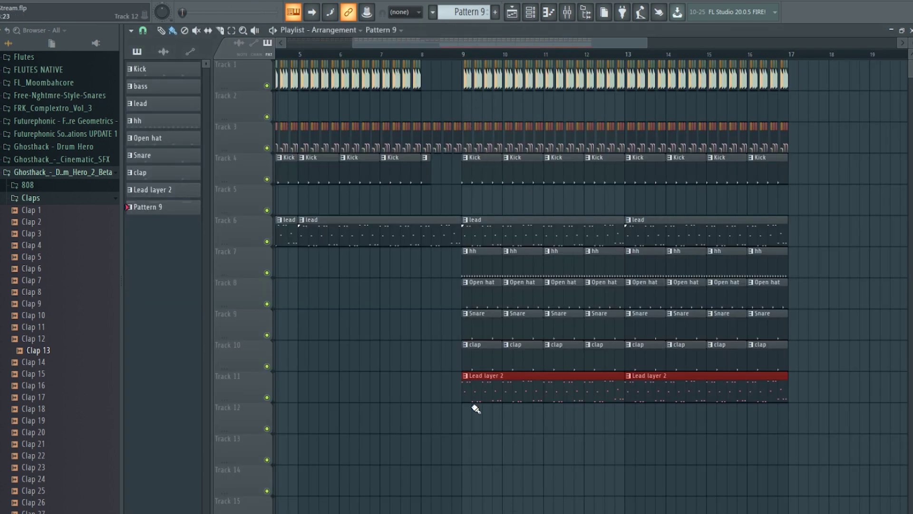
left_click_drag(476, 409, 520, 414)
left_click_drag(450, 422, 224, 428)
left_click(255, 30)
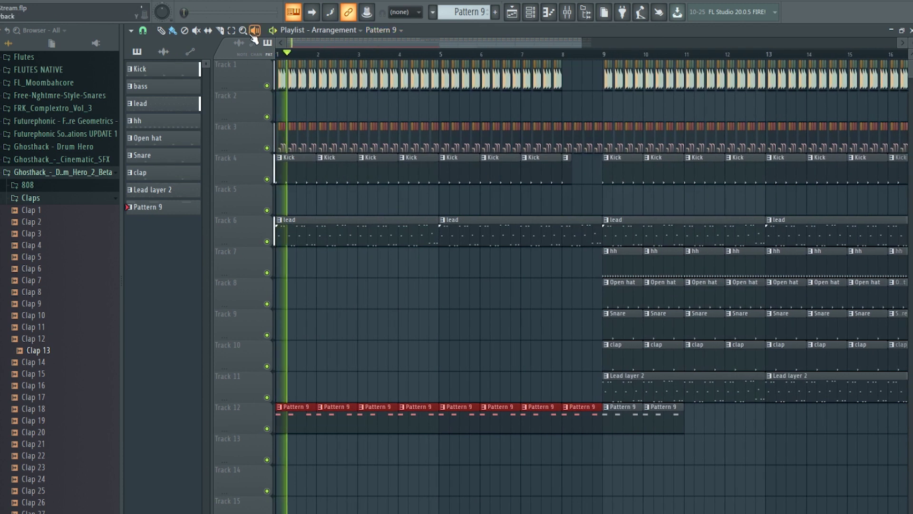
key("space")
Open Serum #4 from Pattern 9 and examine its effects chain, including the delay, distortion and reverb.
double_click(310, 409)
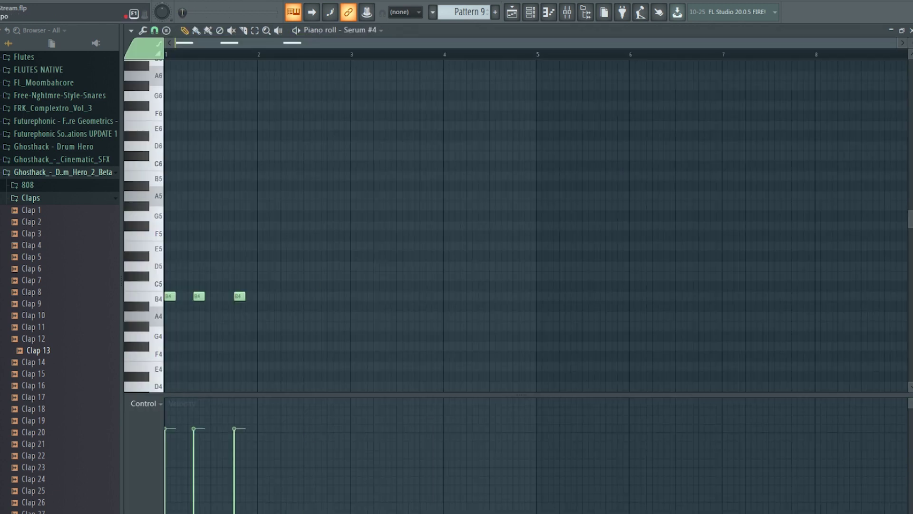
key("F6")
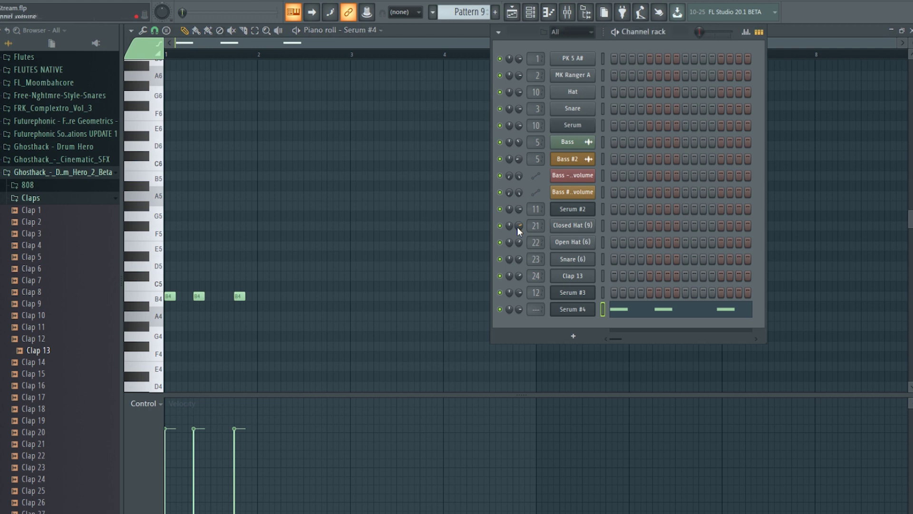
left_click(574, 309)
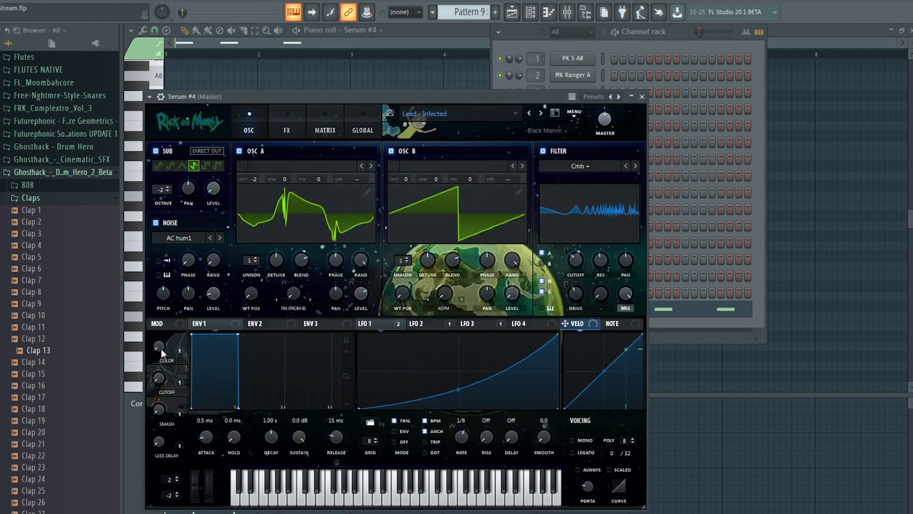
left_click(285, 126)
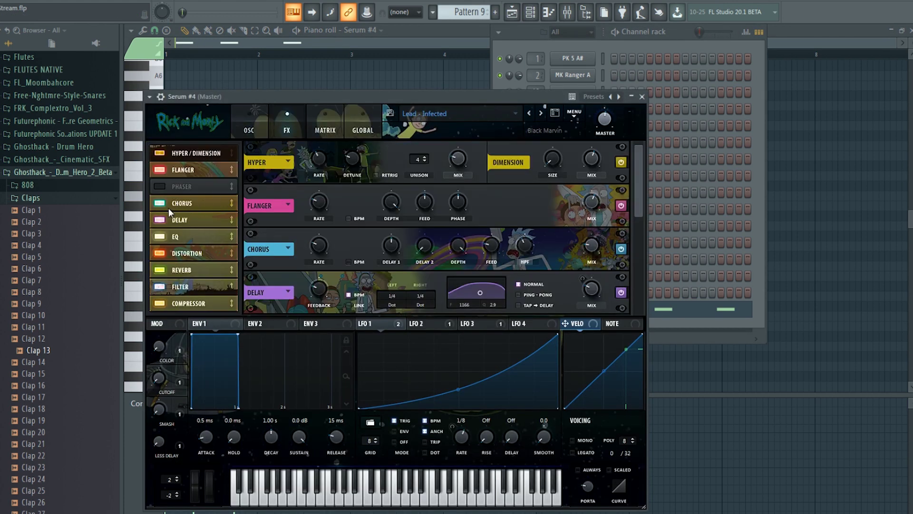
left_click(200, 220)
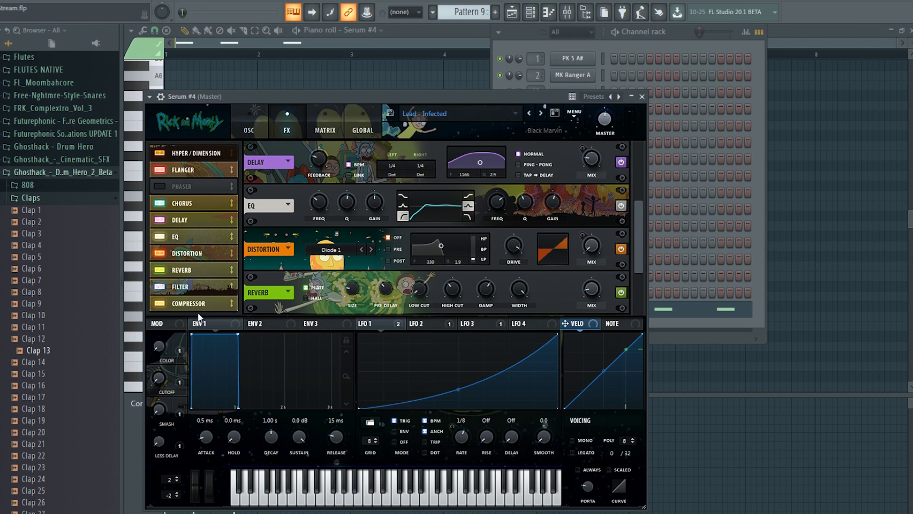
left_click(248, 124)
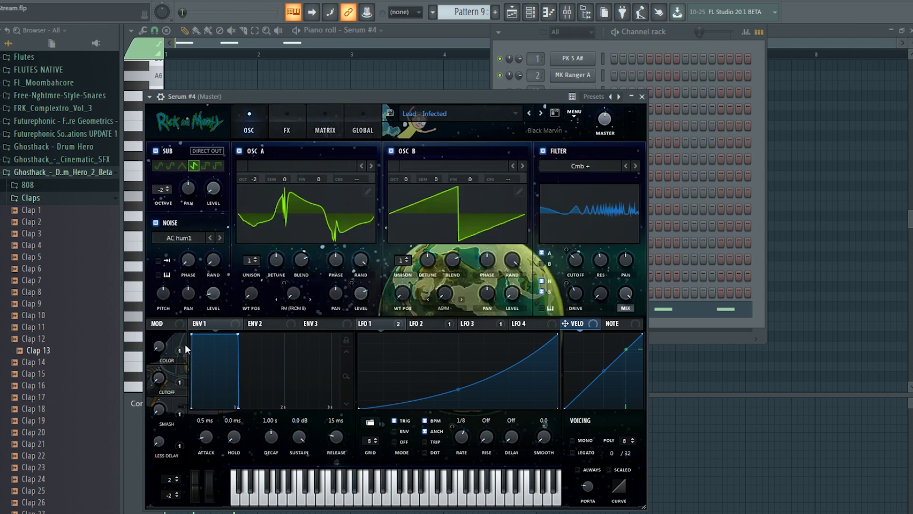
Raise Serum #4's Color macro and return to the piano roll.
mouse_move(185, 345)
left_click_drag(161, 338, 171, 269)
left_click(367, 37)
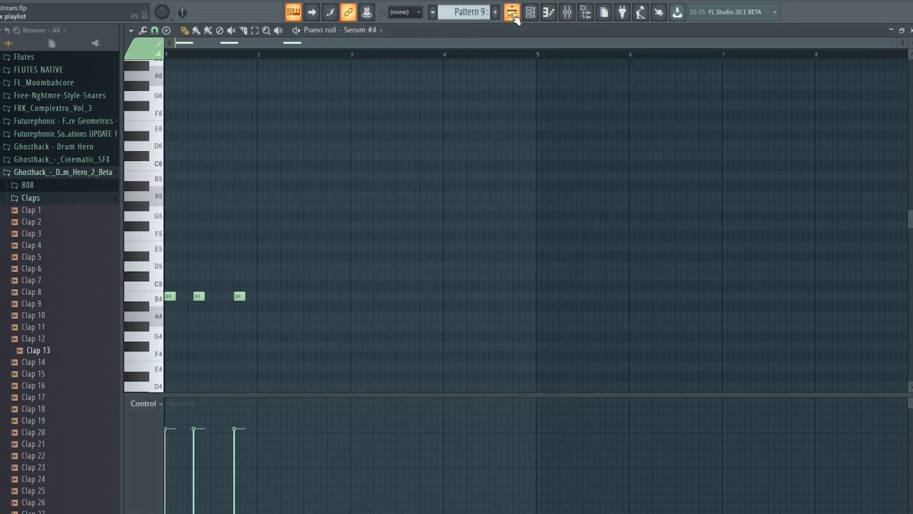
Move Serum #4's second B4 note to beat 2, add another B4 on beat 3, and audition the rhythm.
left_click(517, 14)
double_click(298, 414)
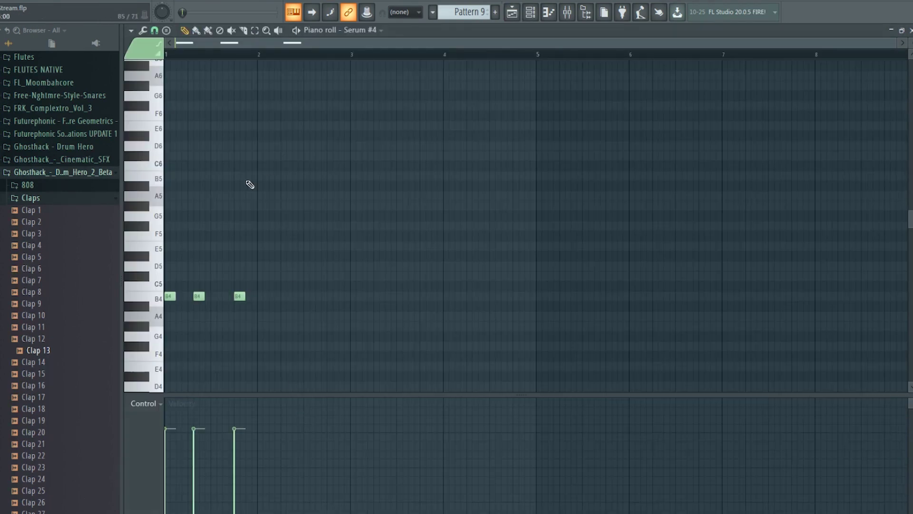
right_click(203, 297)
left_click(190, 296)
key("space")
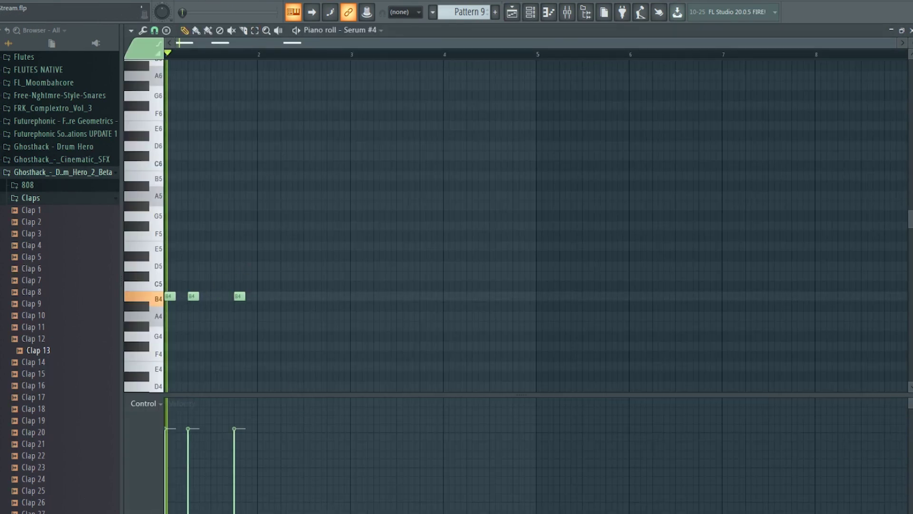
key("space")
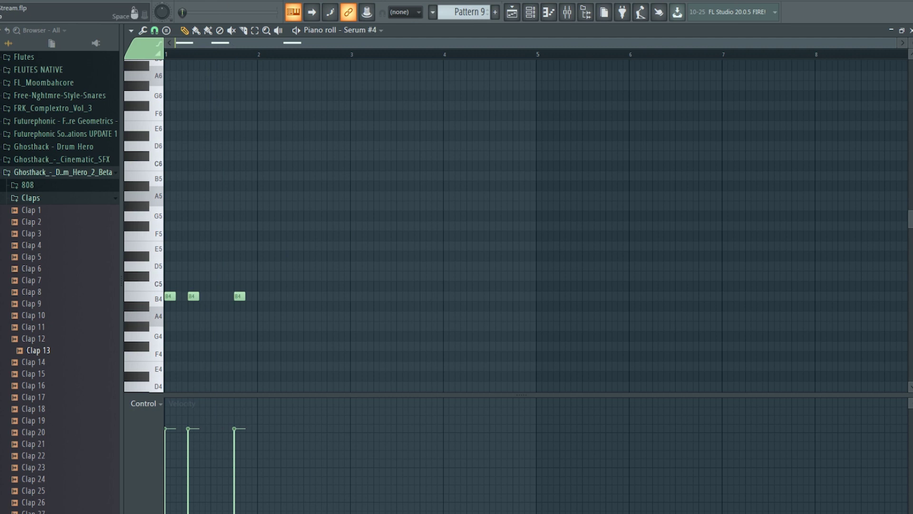
key("space")
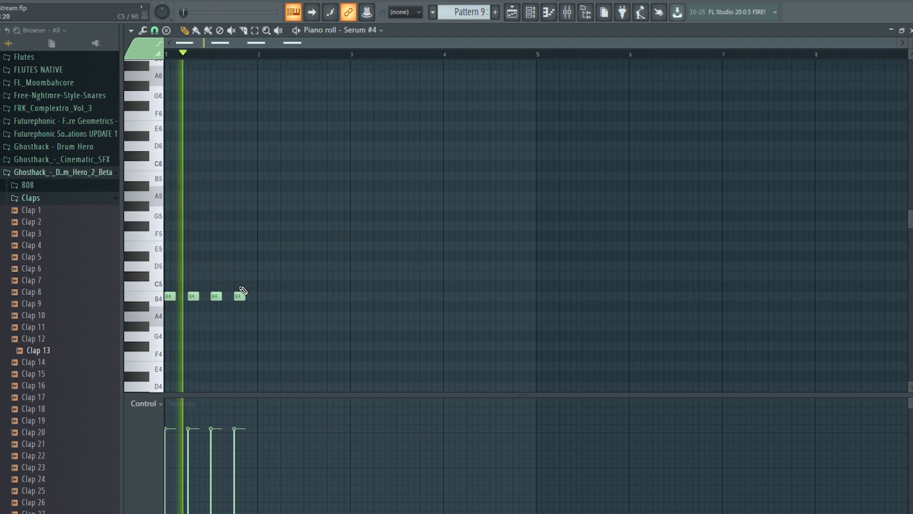
Remove the B4 notes on beats 3 and 4 of bar 1 and place one B4 at the start of bar 2.
key("space")
right_click(240, 297)
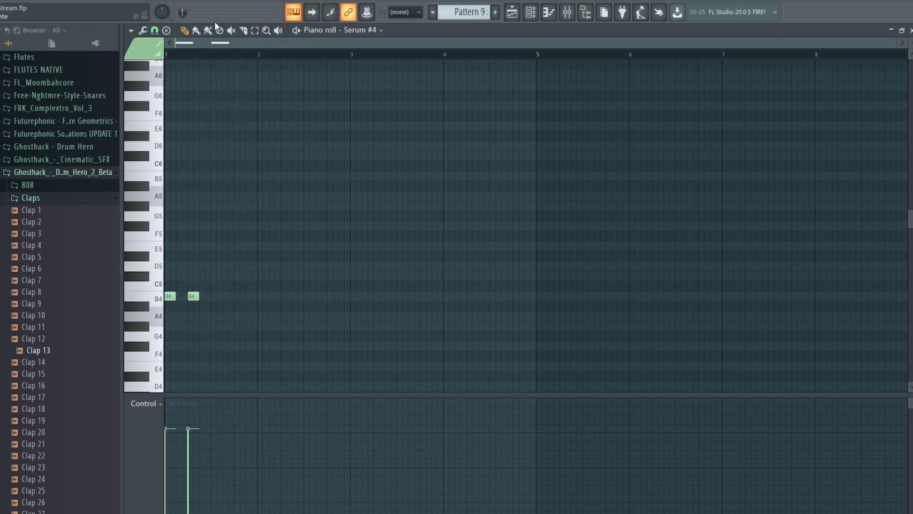
key("space")
left_click(261, 296)
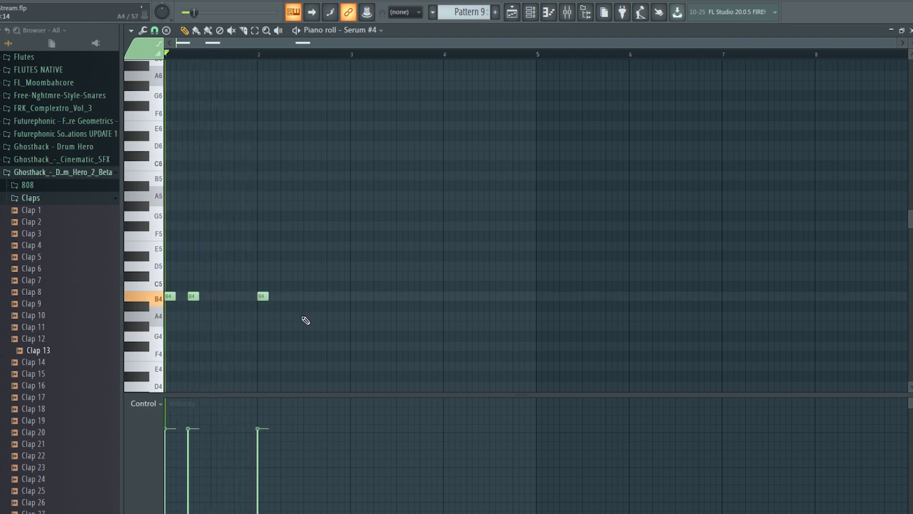
Route the Serum #4 channel to the empty mixer track Insert 14.
left_click(519, 16)
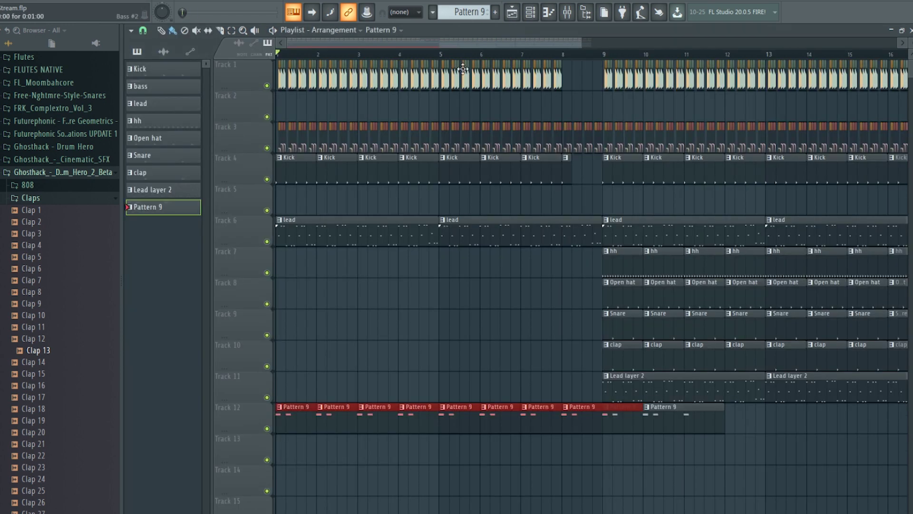
left_click(569, 16)
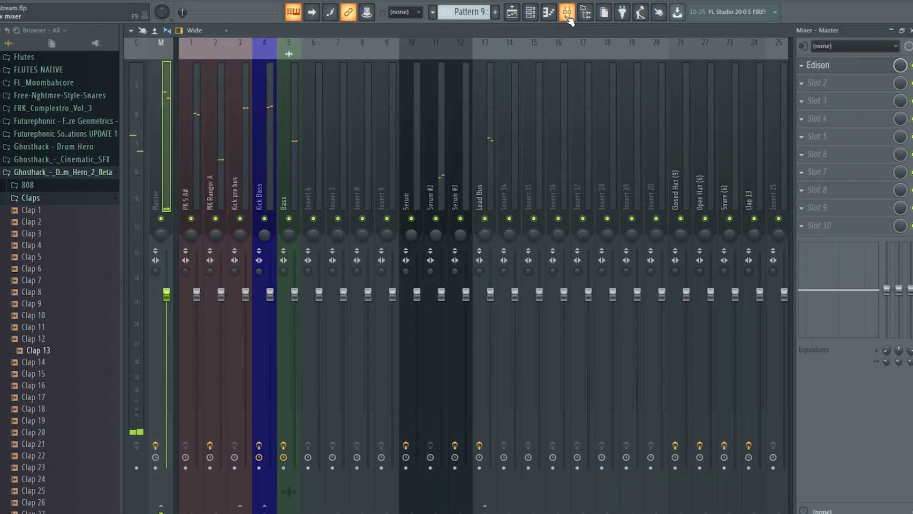
right_click(502, 158)
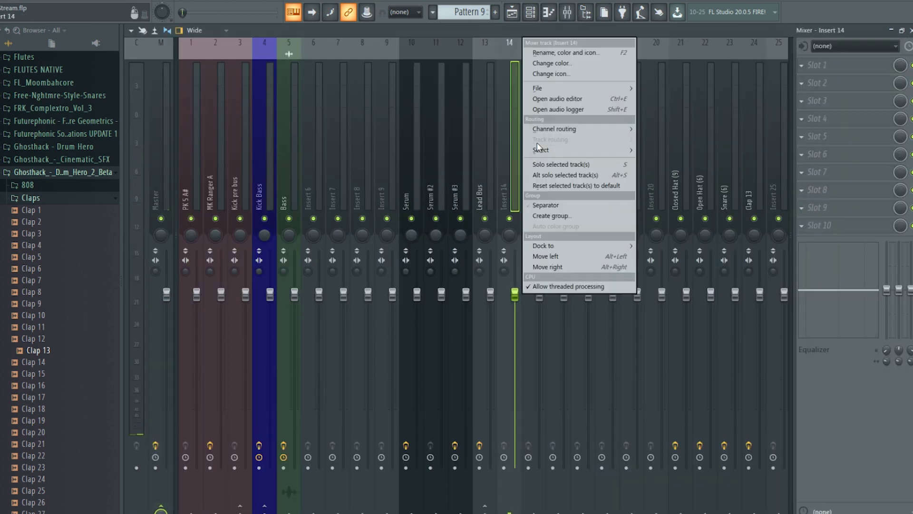
mouse_move(561, 128)
left_click(667, 126)
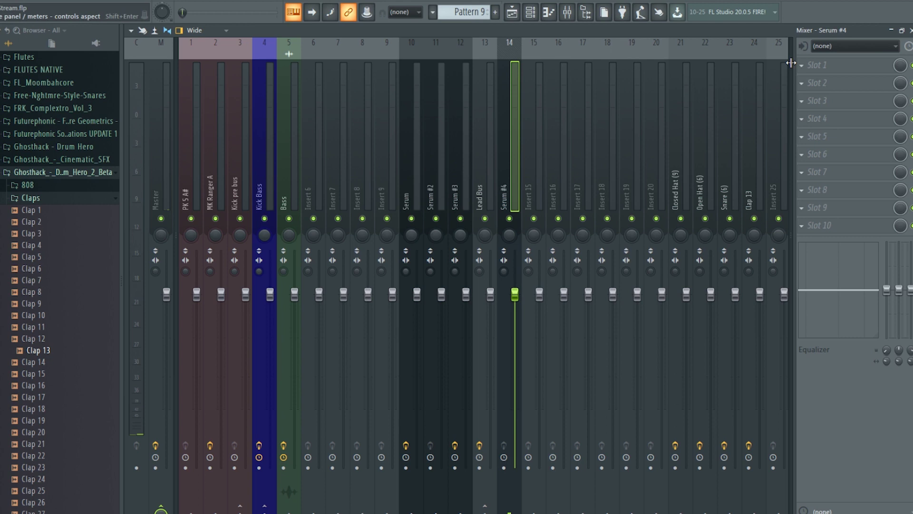
Load Kickstart-64bit and Virtual Mix Rack in the first two effect slots of Serum #4's mixer track.
left_click(836, 65)
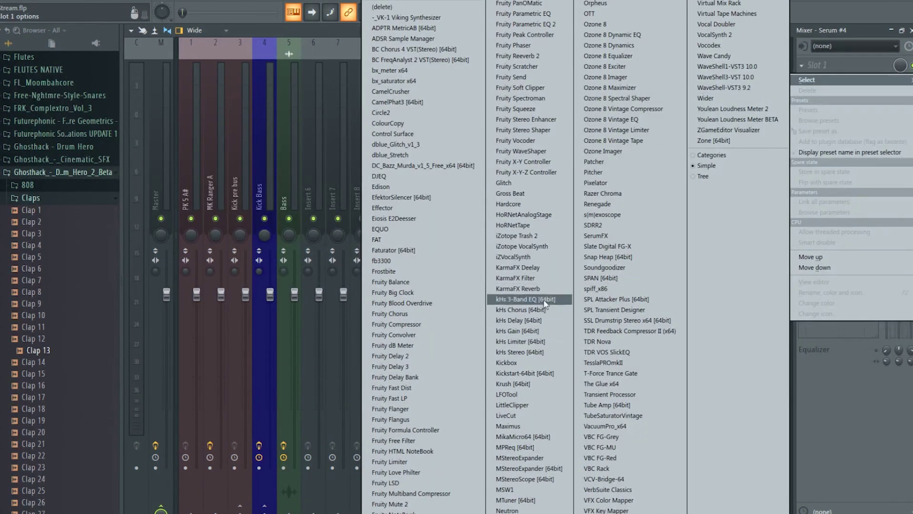
left_click(524, 373)
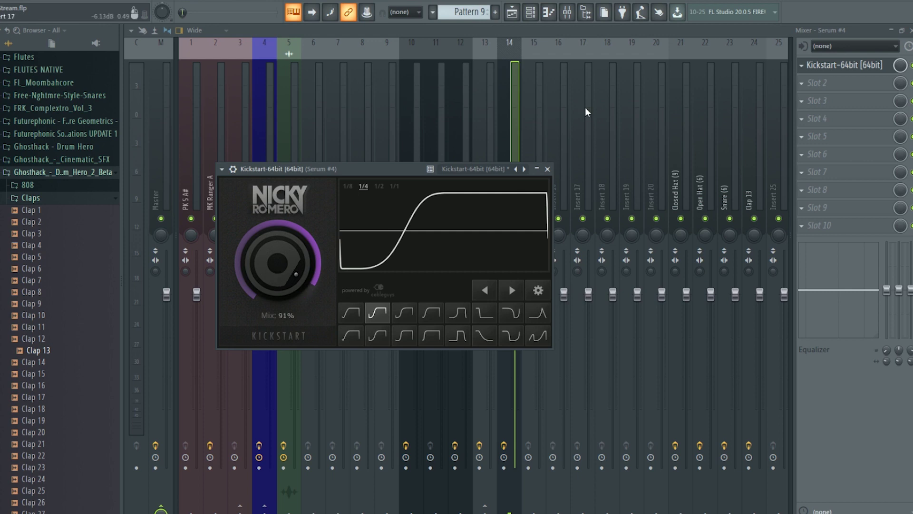
left_click(821, 88)
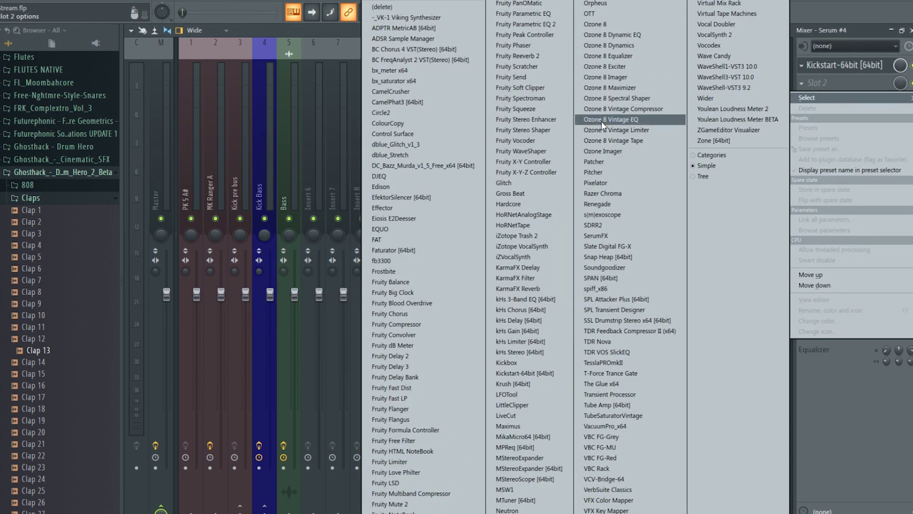
left_click(723, 4)
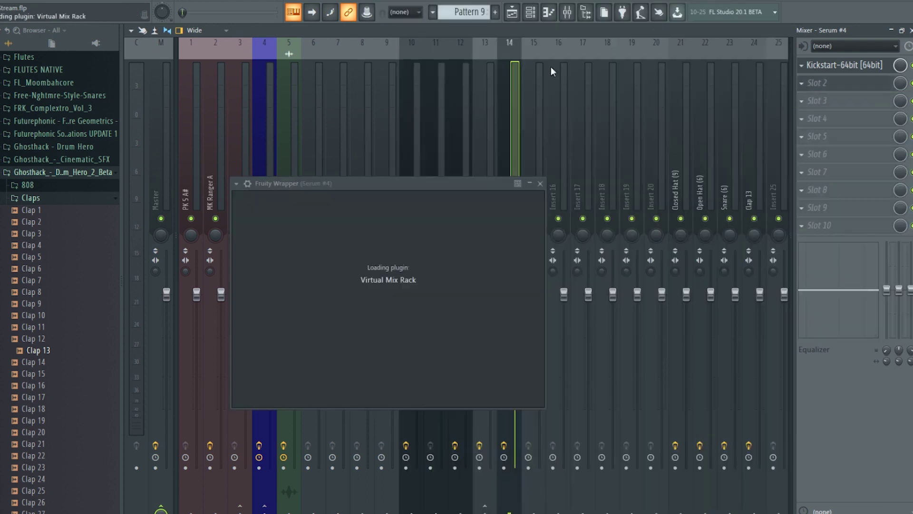
Apply the Standart Marv preset, set Virtual Channel's input to -7.72 dB, remove FG-S, and set FG-Stress to a 4:1 ratio with raised input.
left_click(636, 224)
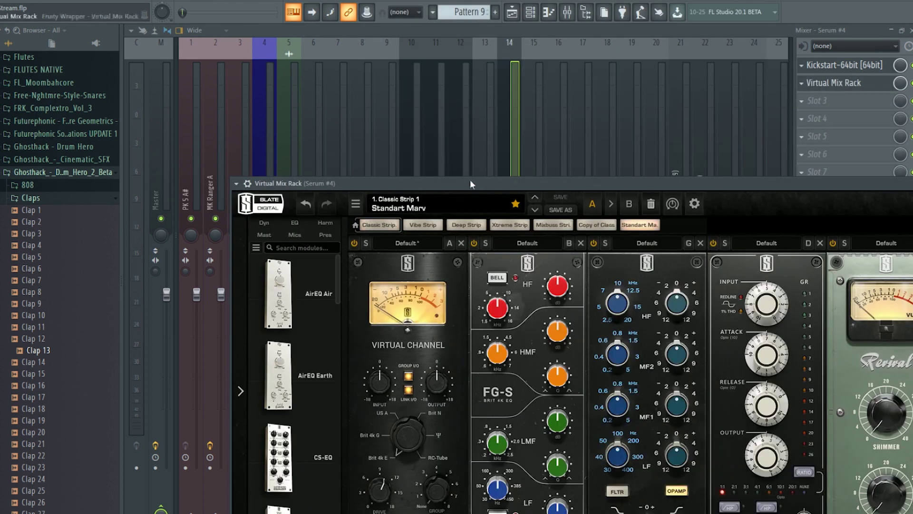
left_click_drag(313, 325, 306, 353)
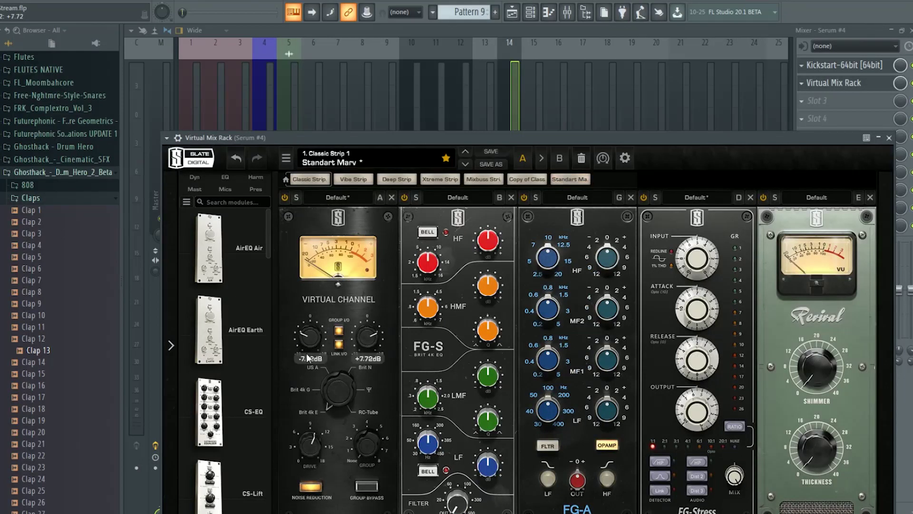
left_click(512, 197)
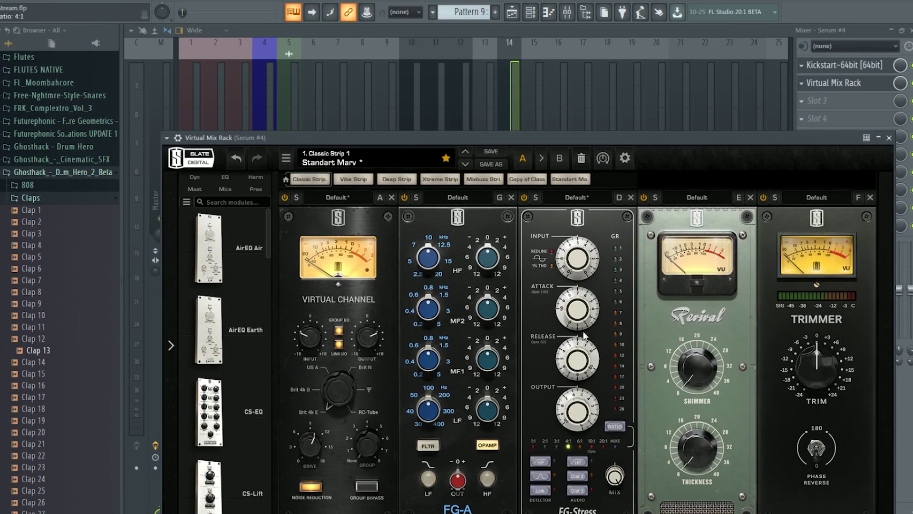
left_click_drag(583, 253, 583, 243)
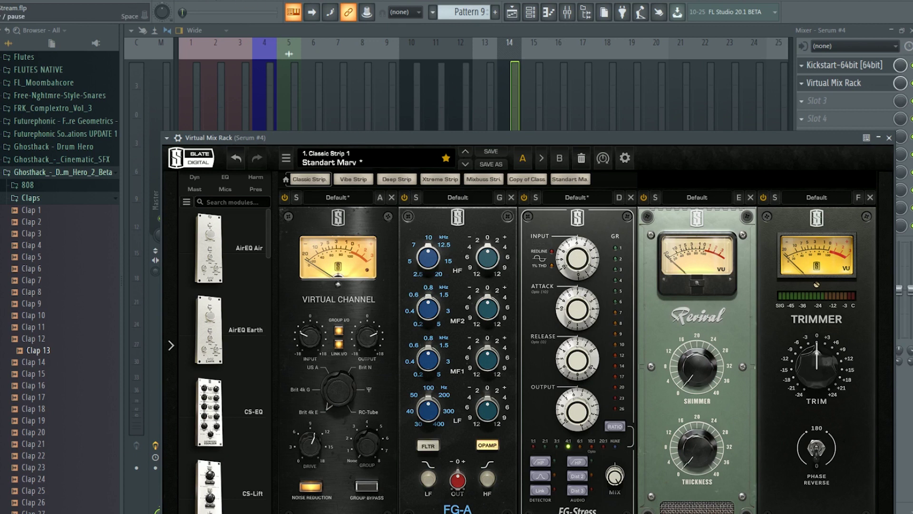
Audition the effects, place Virtual Mix Rack ahead of Kickstart in the chain, and lower the Trimmer module's trim.
key("space")
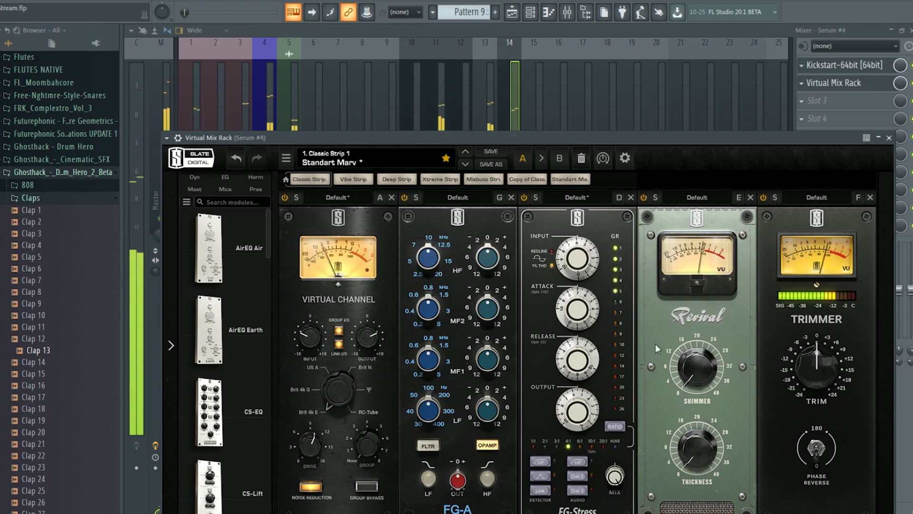
left_click(527, 101)
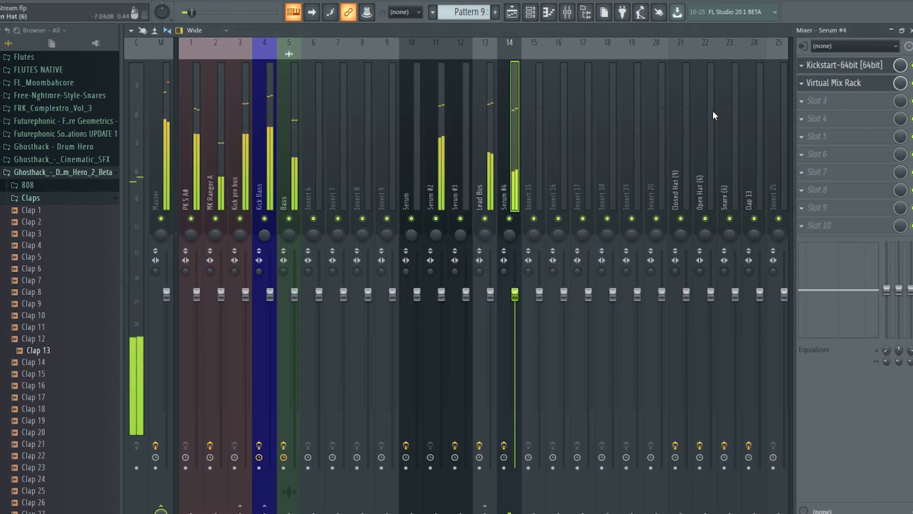
left_click_drag(853, 77, 841, 72)
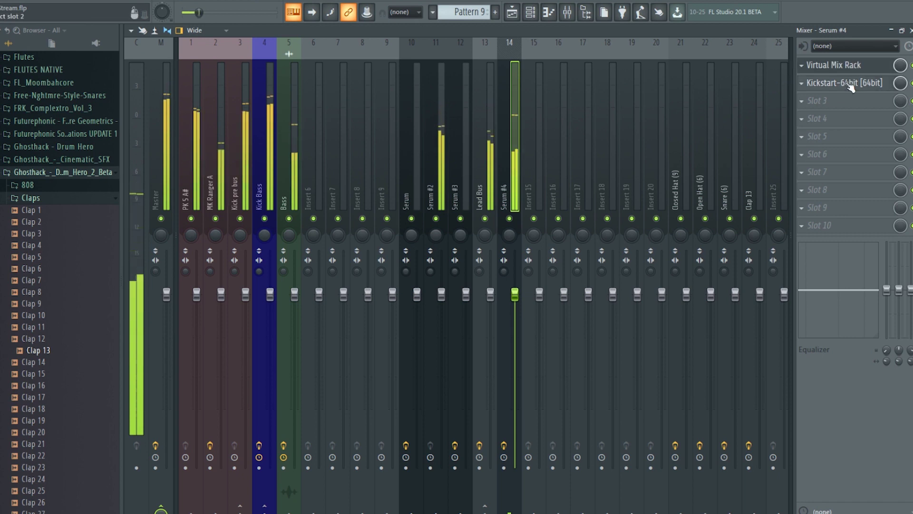
left_click(840, 69)
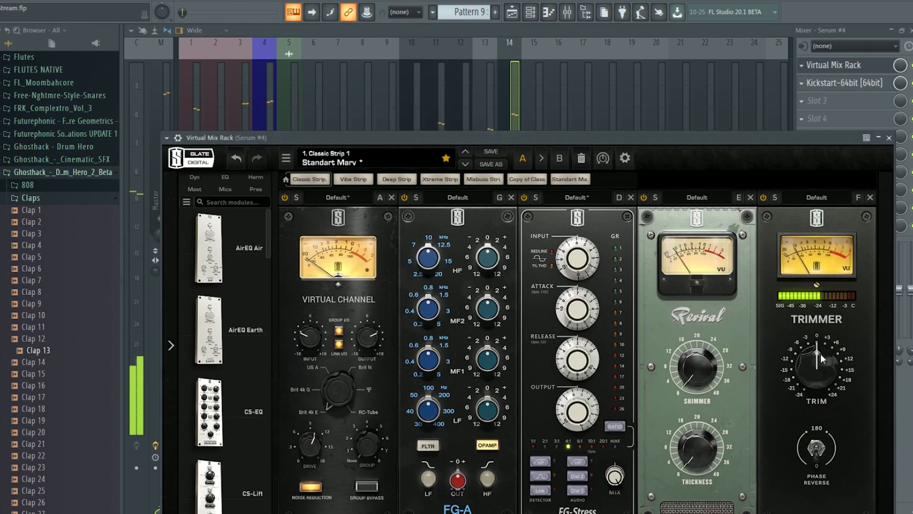
Open Serum #4 and adjust its Color macro and raise its Less Delay macro while the track plays.
left_click(549, 12)
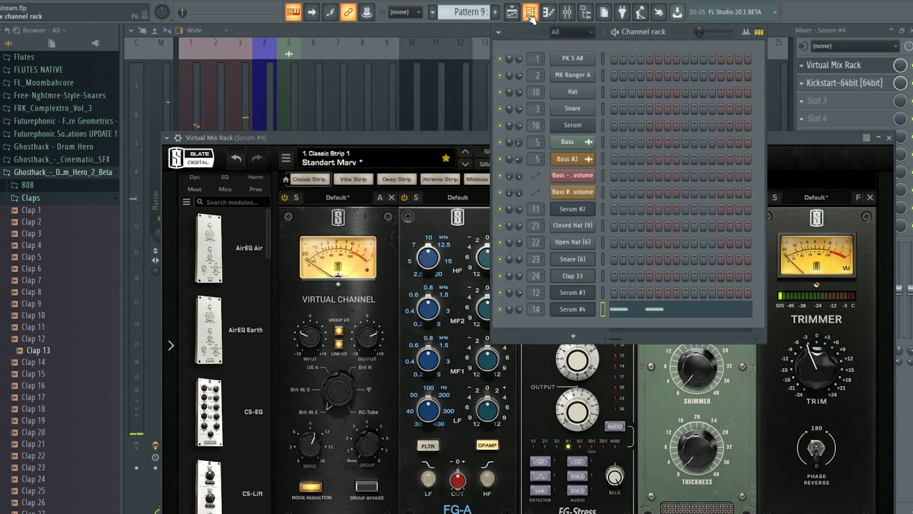
left_click(572, 310)
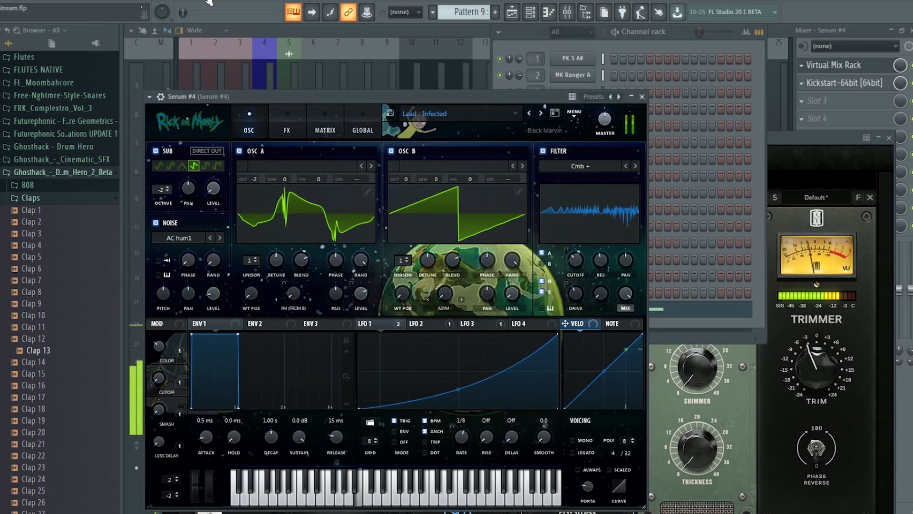
mouse_move(167, 338)
mouse_move(165, 339)
left_mouse_down()
mouse_move(166, 356)
mouse_move(168, 342)
left_mouse_up()
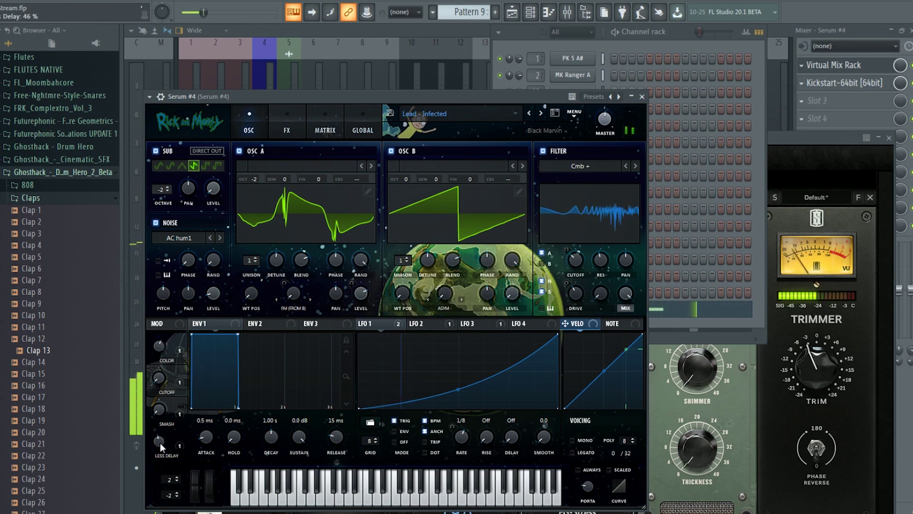
mouse_move(160, 443)
left_mouse_down()
mouse_move(164, 431)
mouse_move(162, 445)
left_mouse_up()
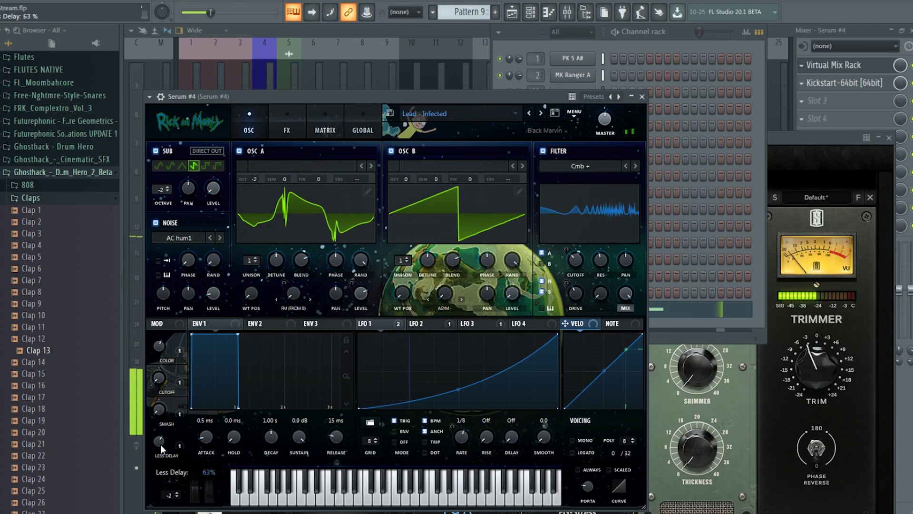
left_click(658, 46)
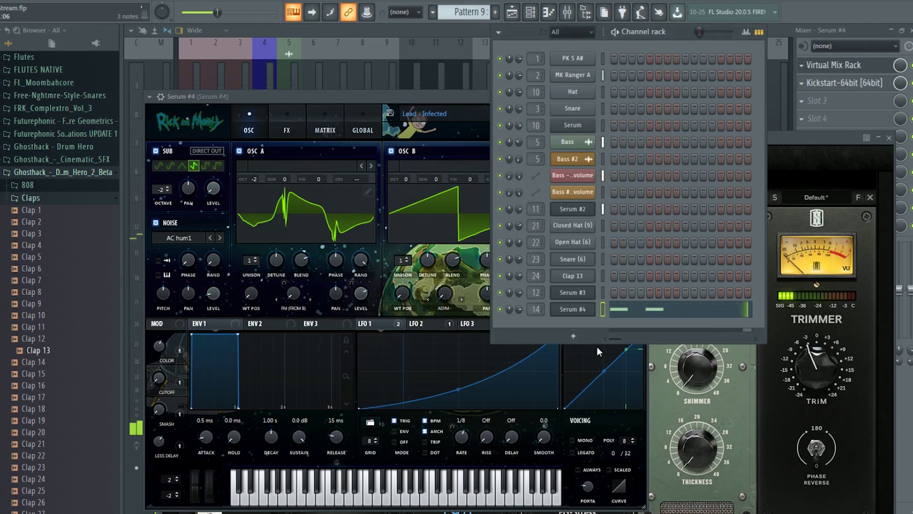
left_click_drag(159, 441, 163, 429)
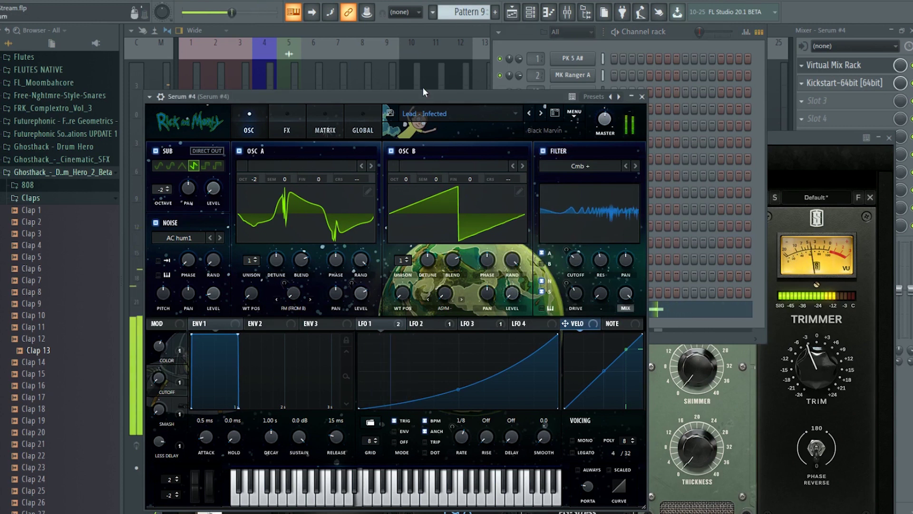
left_click(673, 38)
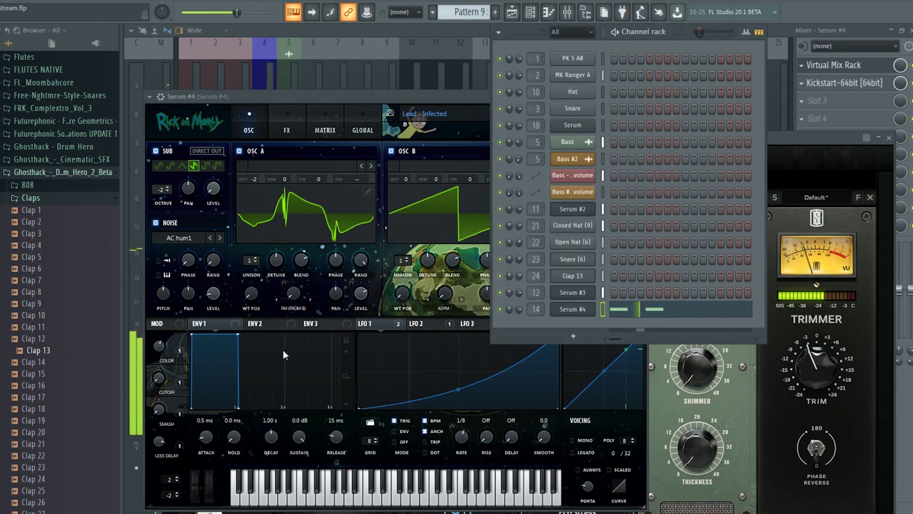
left_click(154, 339)
Delete the Pattern 9 clips on playlist Track 12 that start at bars 8 and 10.
left_click(684, 38)
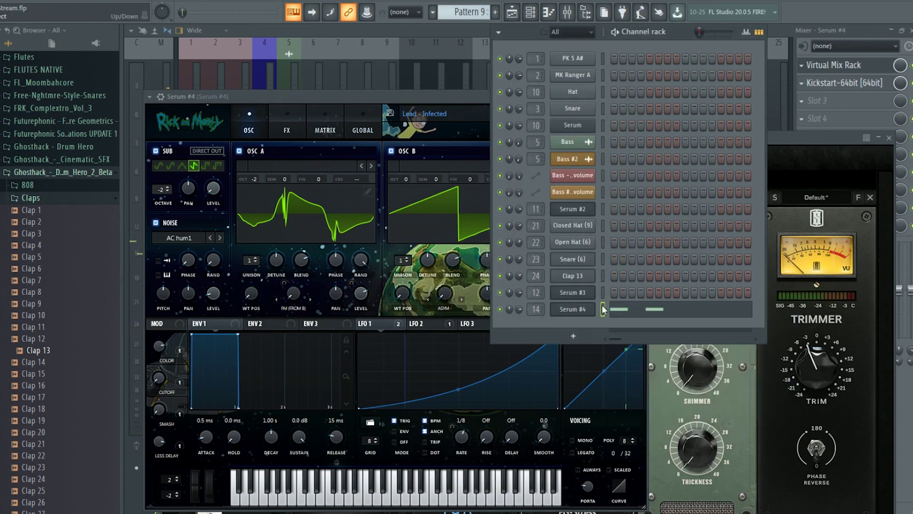
left_click(618, 310)
left_click(513, 12)
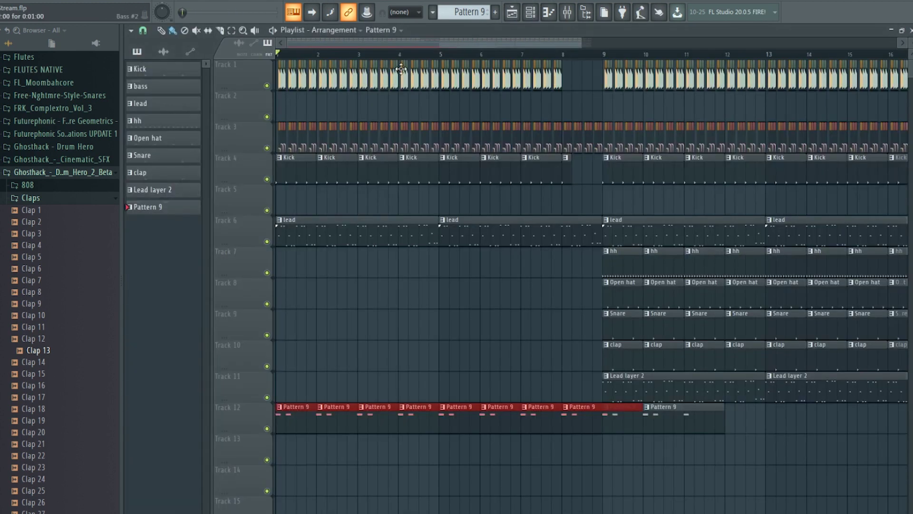
right_click(660, 427)
right_click(618, 428)
right_click(627, 427)
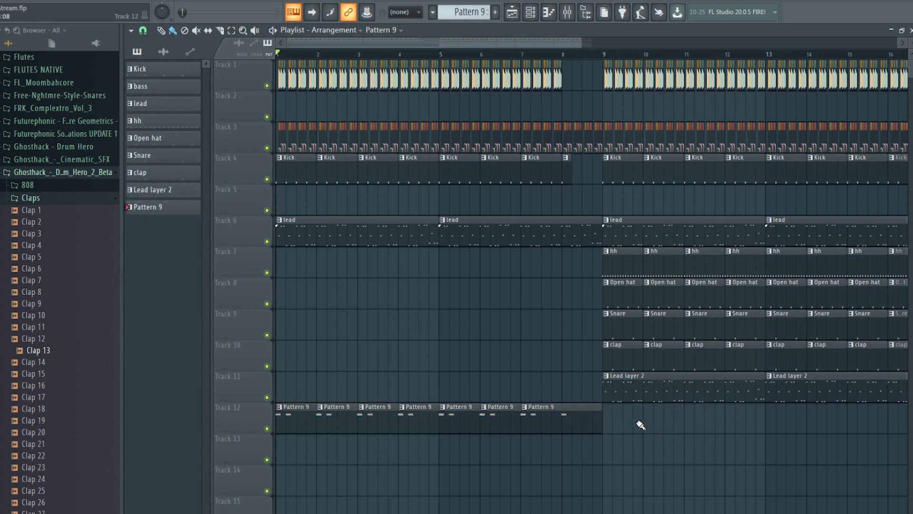
right_click(586, 417)
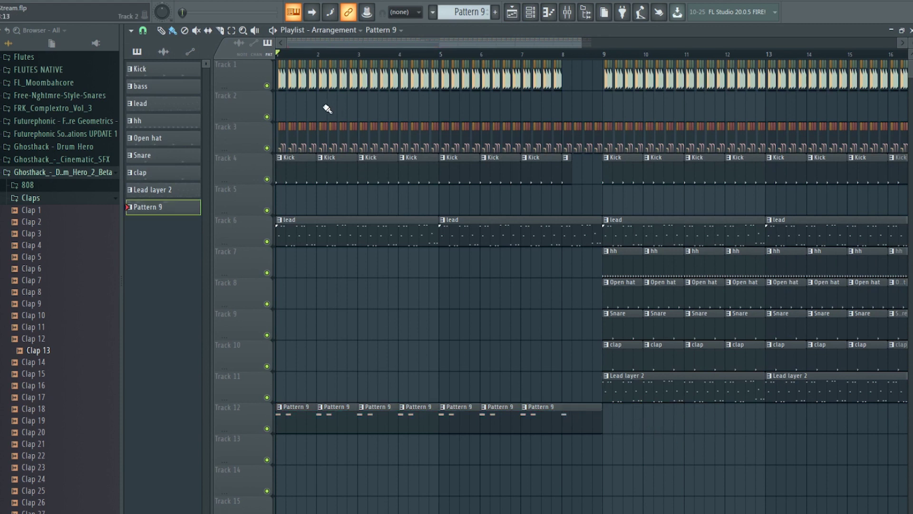
Remove the Pattern 9 clip starting at bar 2 on Track 12, play the arrangement briefly, and open the channel rack.
key("space")
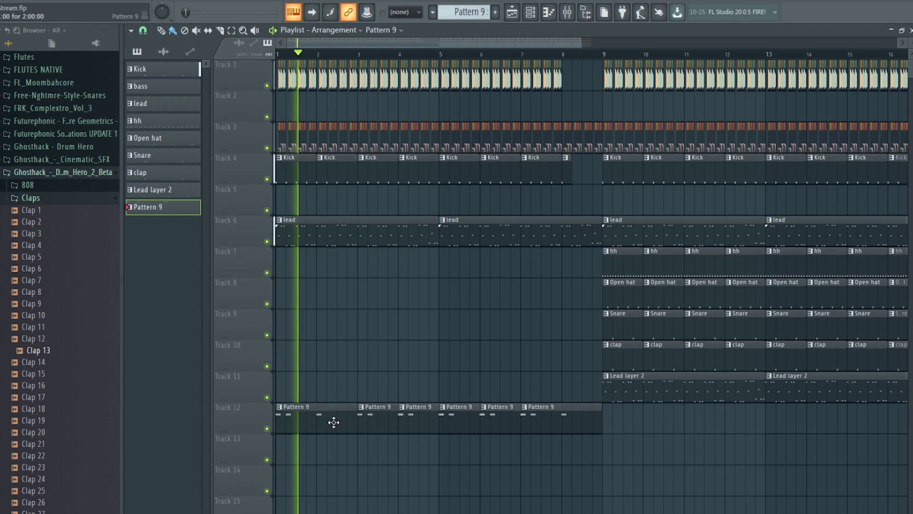
key("space")
left_click(530, 12)
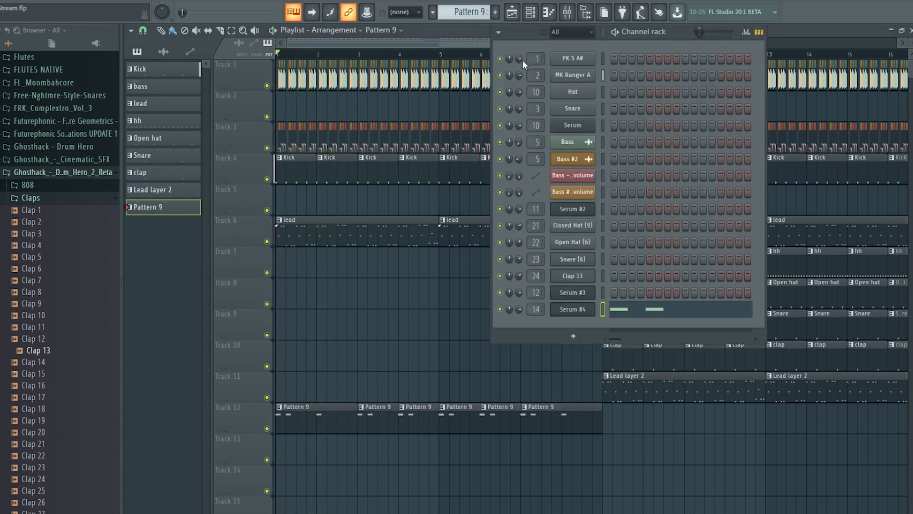
Remove the B4 note at bar 2 from Serum #4's pattern and add a Pattern 9 clip at bar 2 on Track 12.
right_click(581, 309)
left_click(616, 310)
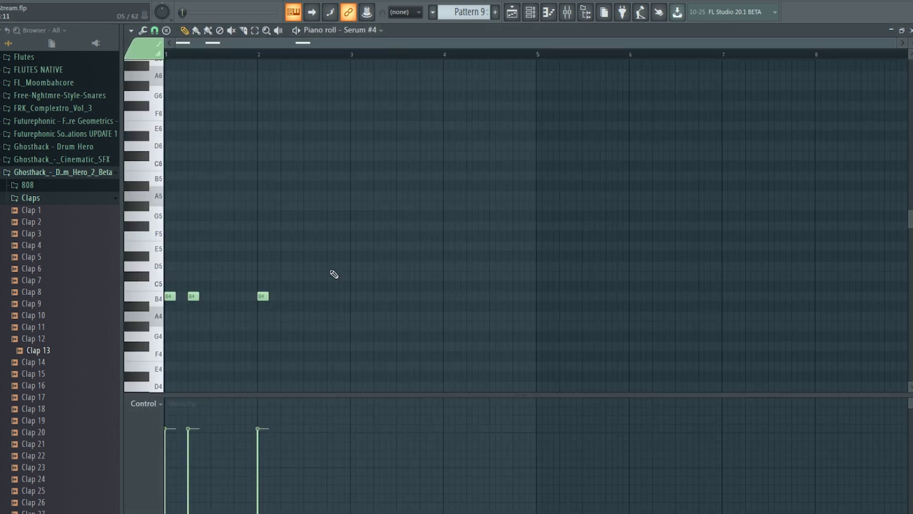
left_click(512, 12)
key("space")
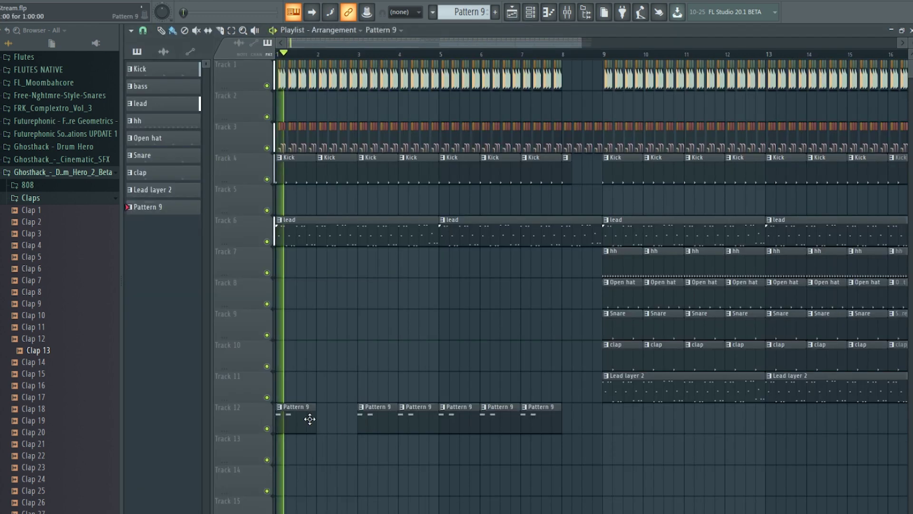
left_click(324, 417)
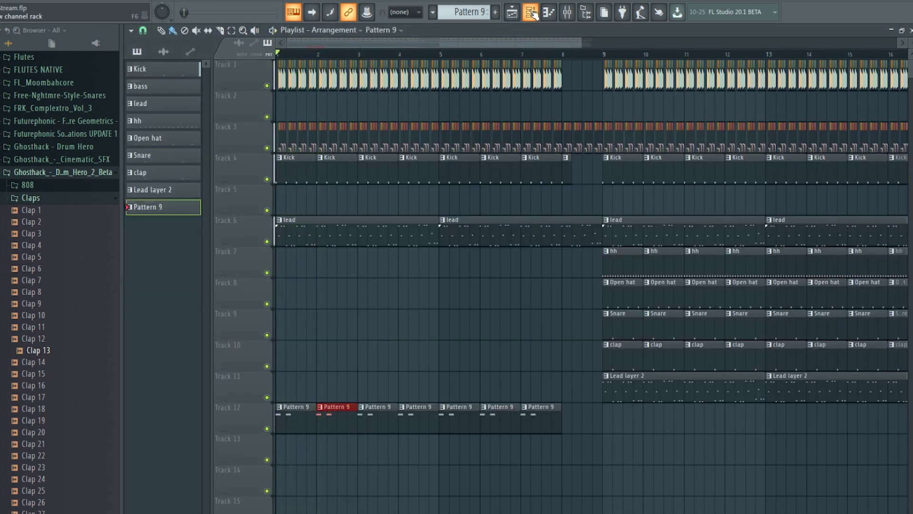
Add a third B4 note on beat 4 of bar 1 in Serum #4's piano roll and audition the pattern.
left_click(531, 12)
key("space")
right_click(571, 310)
right_click(573, 310)
right_click(574, 310)
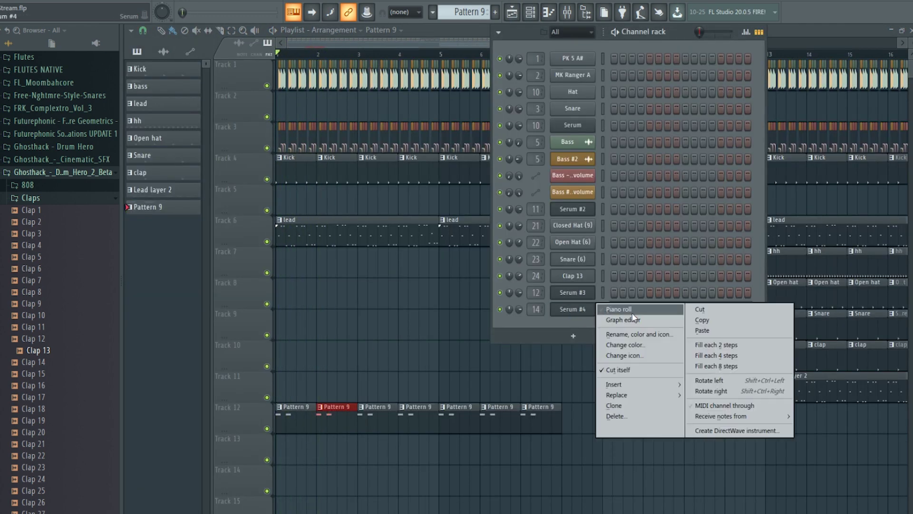
left_click(617, 309)
left_click(232, 296)
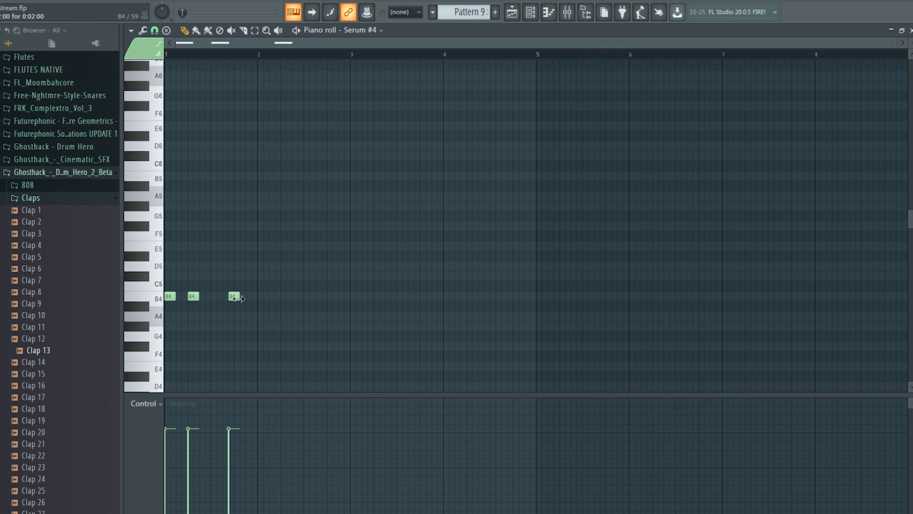
left_click_drag(234, 298, 239, 297)
key("space")
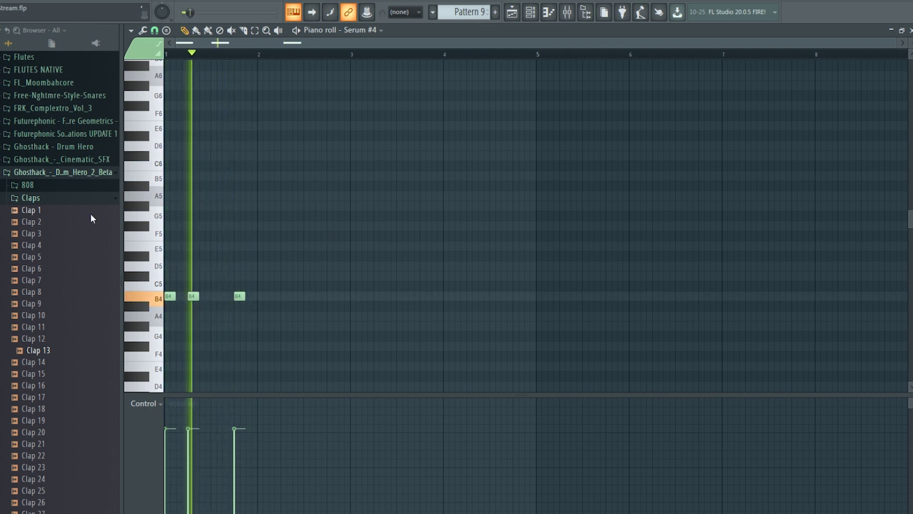
key("space")
Replace the third B4 note with one on step 15, ending at the bar 2 line, and play the pattern.
right_click(235, 298)
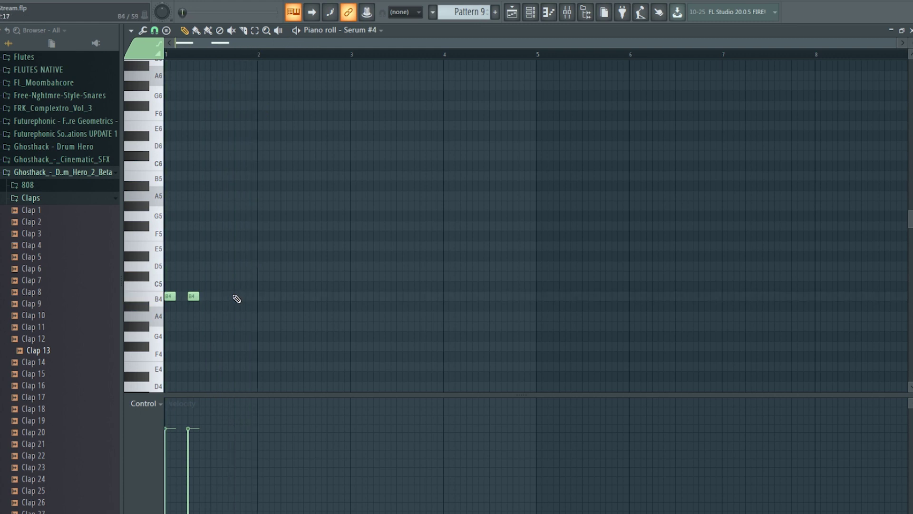
key("space")
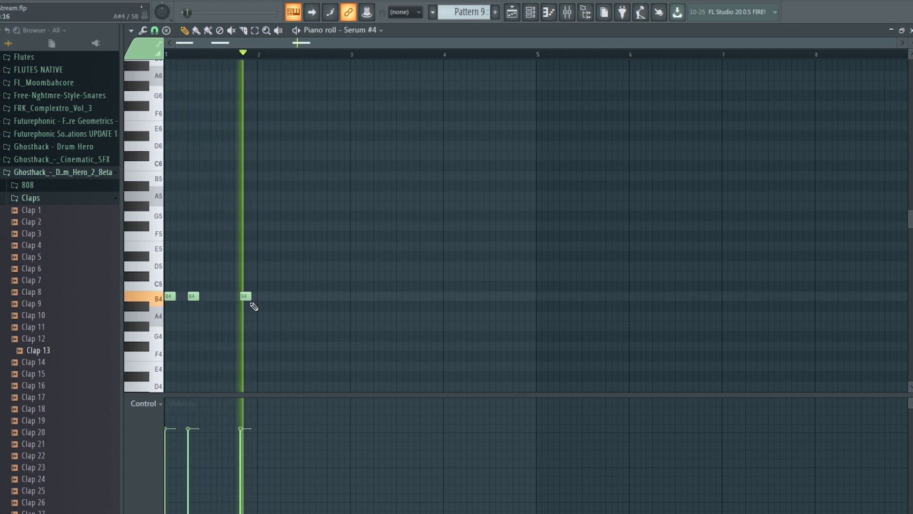
key("space")
right_click(246, 298)
left_click(249, 300)
key("space")
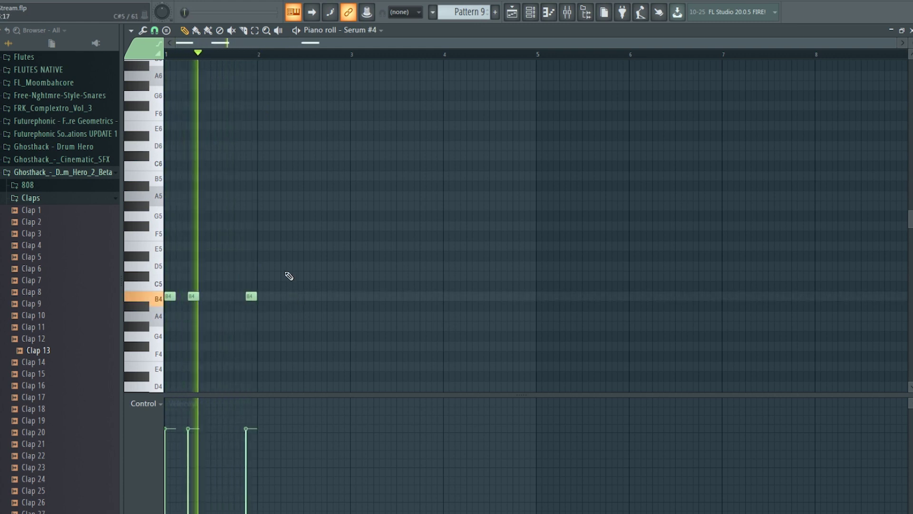
key("space")
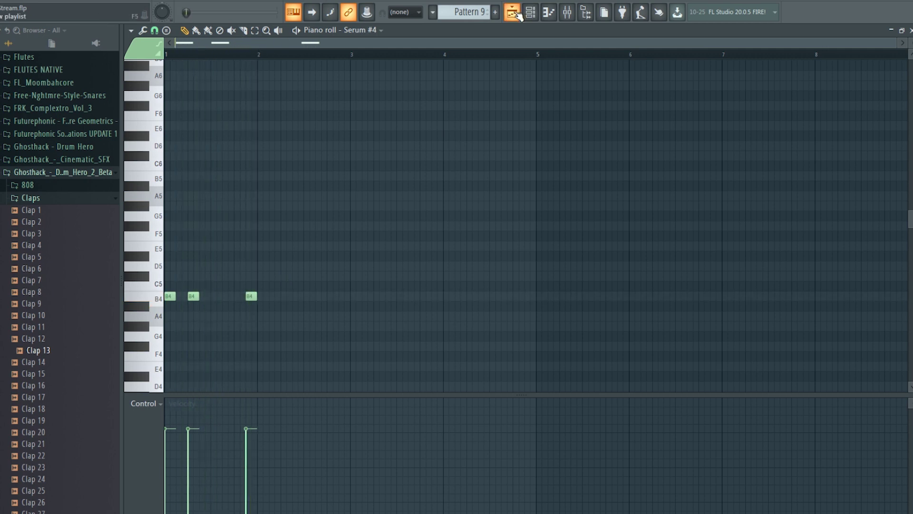
Clear the Pattern 9 clips from playlist Track 12 and refill bars 1 through 8 with Pattern 9.
key("F5")
right_click(551, 412)
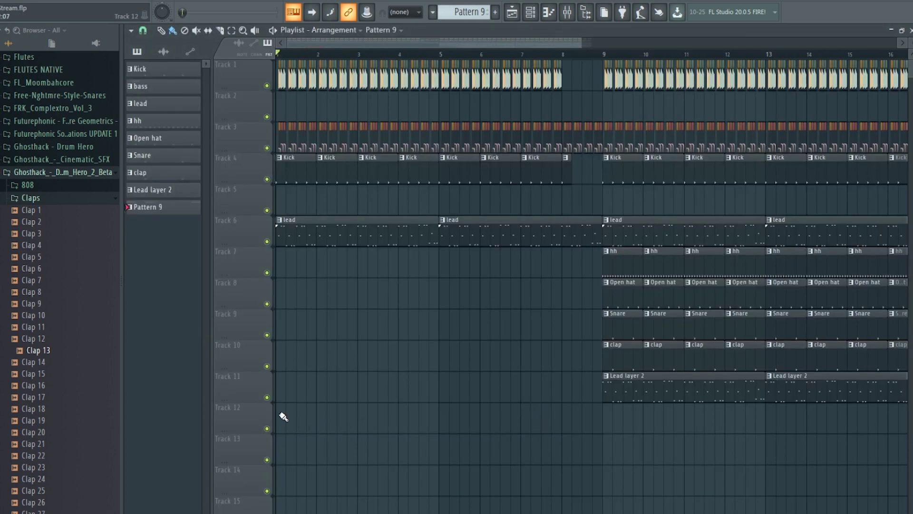
left_click(298, 414)
left_click_drag(323, 418, 576, 390)
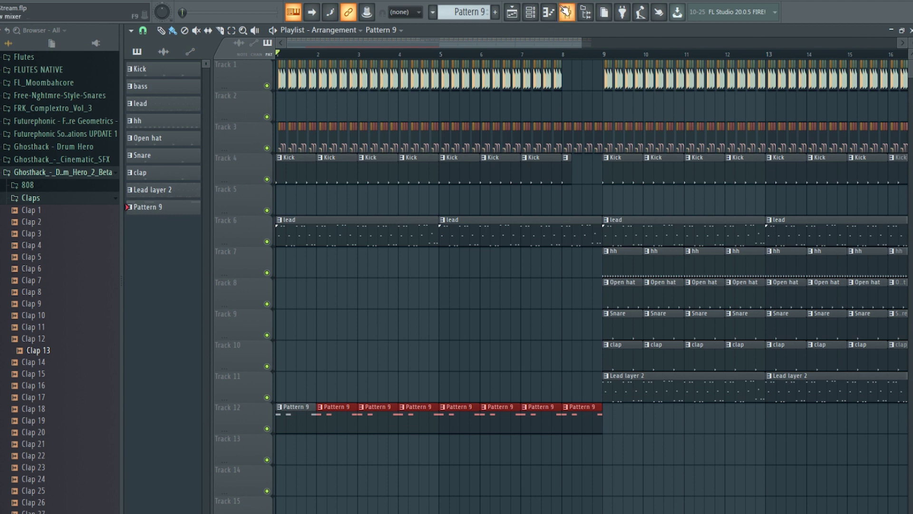
Halve all three B4 notes in Serum #4's piano roll to one step and duplicate them directly after the originals.
left_click(549, 12)
right_click(576, 310)
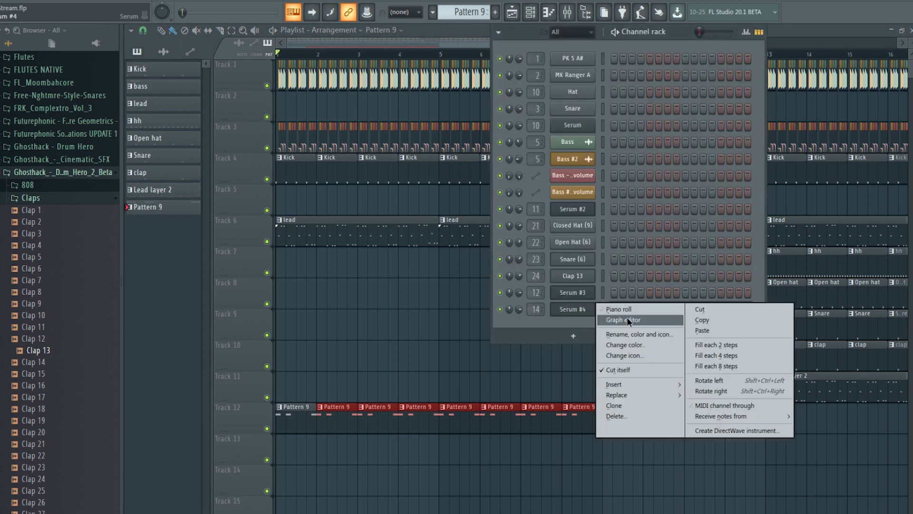
left_click(627, 320)
right_click(589, 312)
left_click(614, 309)
left_click_drag(445, 220, 164, 393)
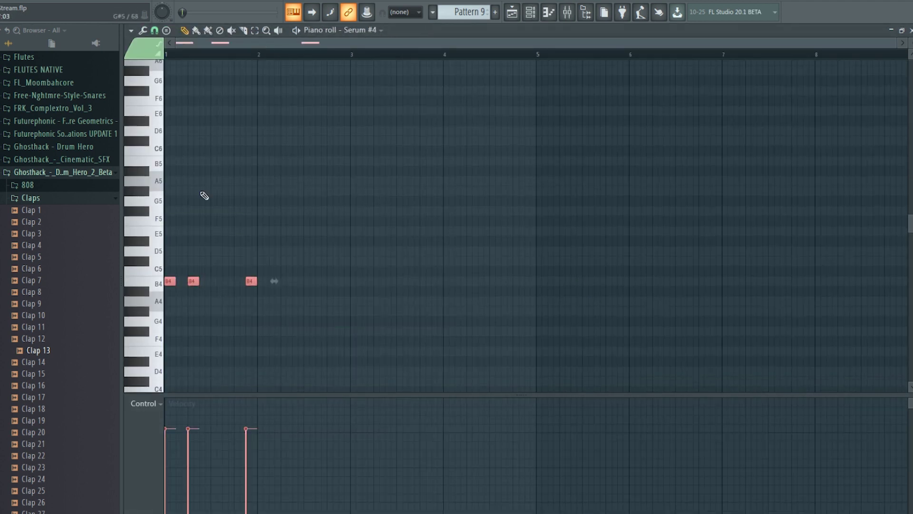
scroll(188, 56, "up", 8)
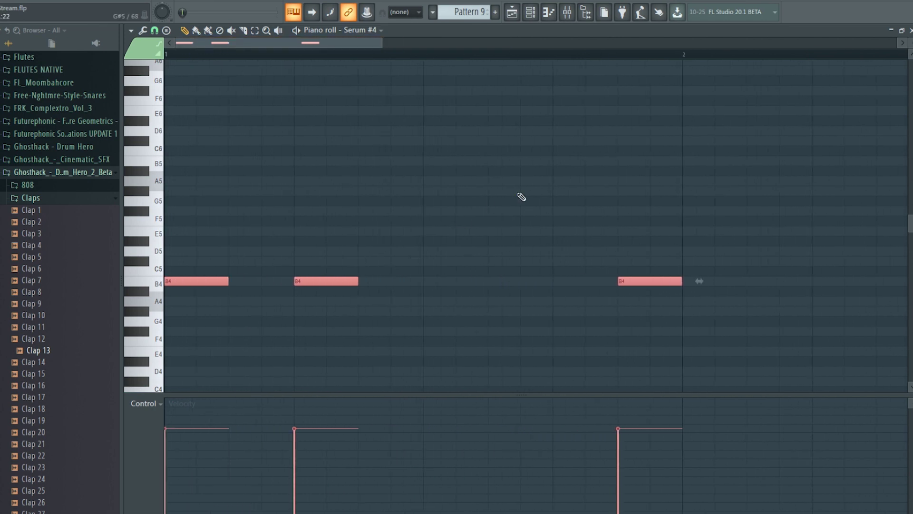
left_click_drag(358, 283, 326, 284)
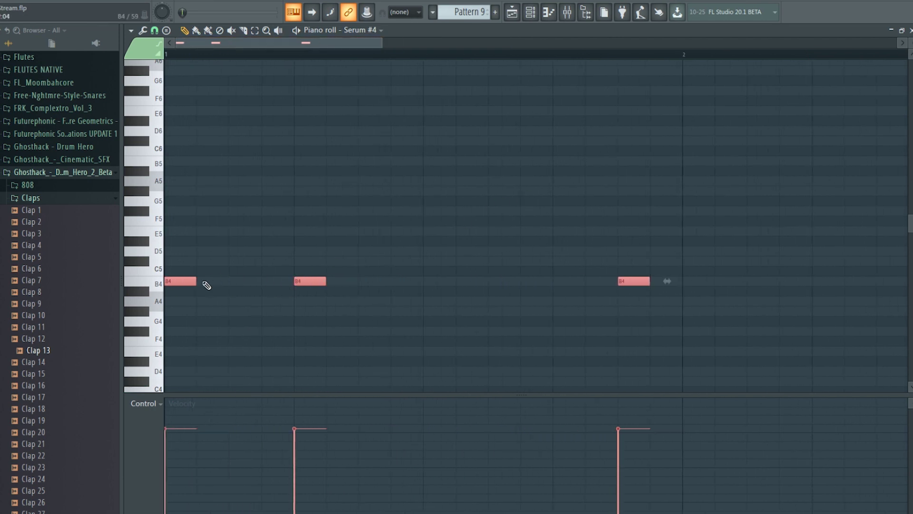
left_click_drag(190, 283, 207, 284, "shift")
key("space")
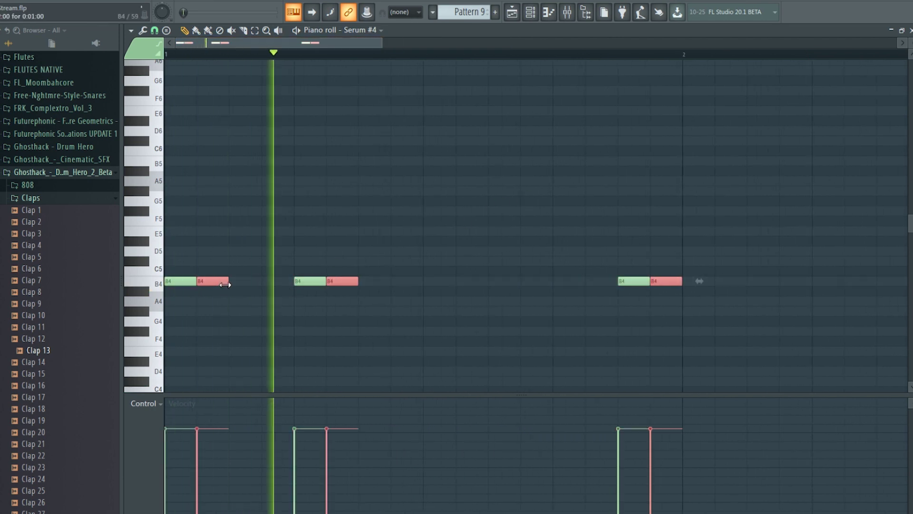
key("space")
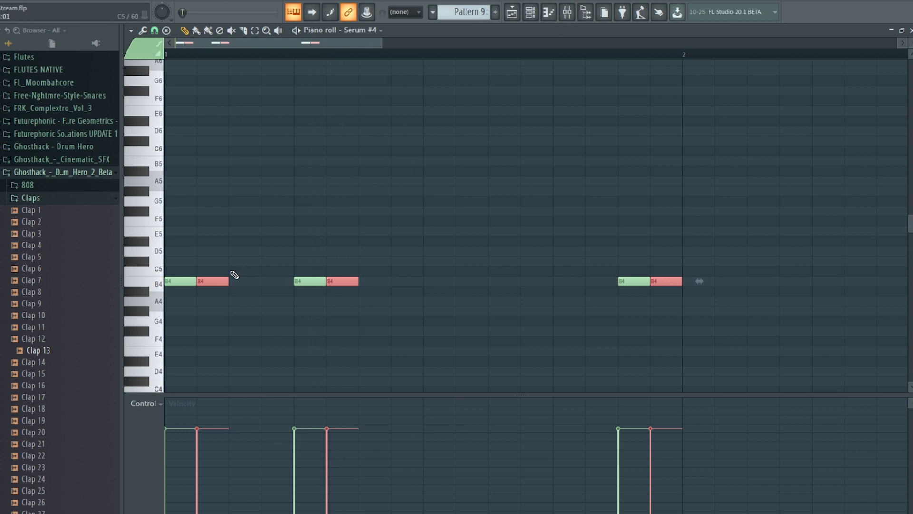
Select all six B4 notes, set a finer snap and shorten them to about three quarters of a step during playback.
left_click_drag(784, 165, 75, 361, "ctrl")
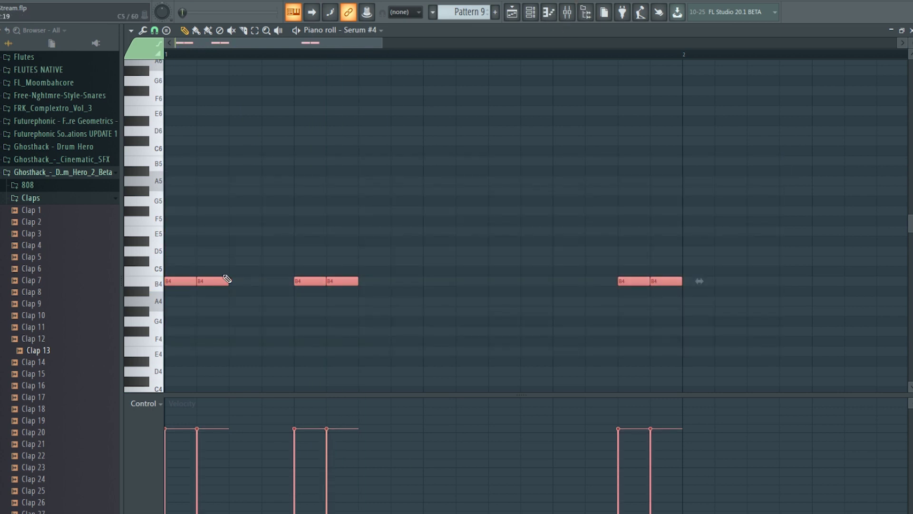
left_click(154, 31)
left_click(176, 94)
left_click_drag(226, 284, 213, 284)
key("space")
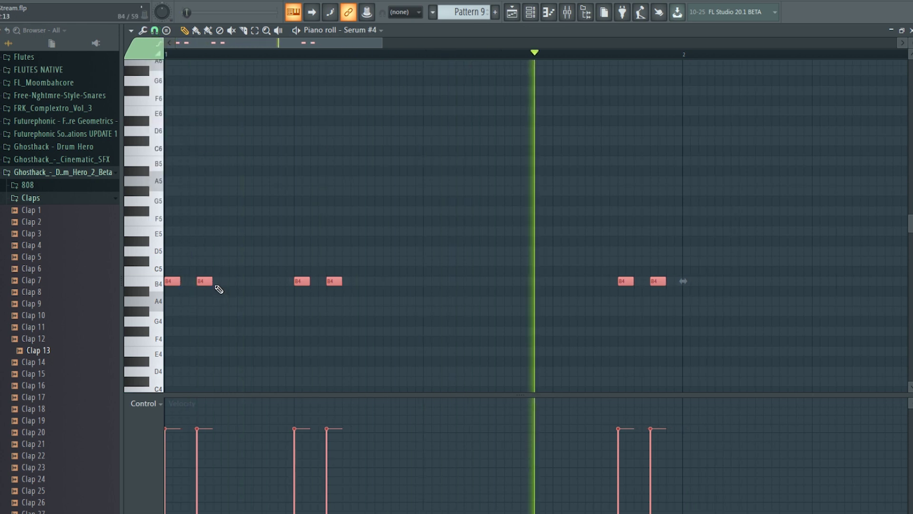
left_click_drag(213, 284, 222, 284)
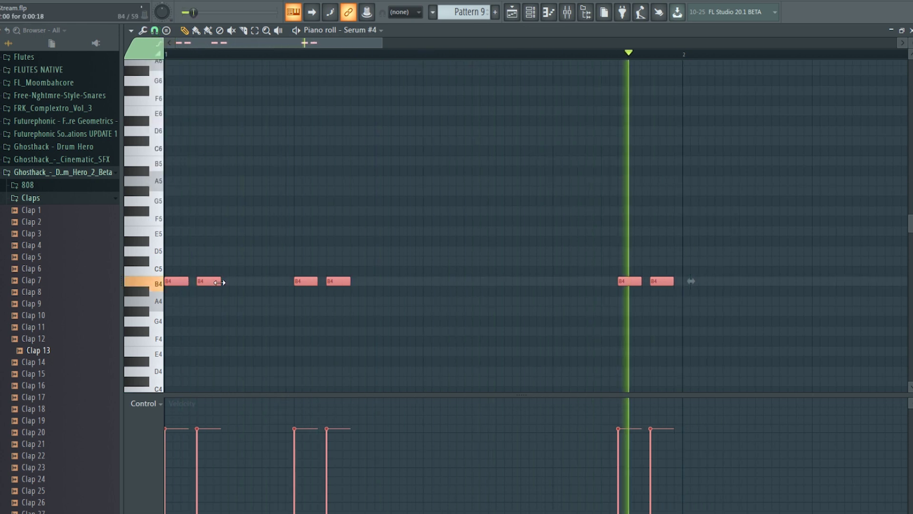
key("space")
Set Serum #4's Env 1 sustain to -oo dB and its decay to 193 ms while auditioning the pattern.
left_click(537, 17)
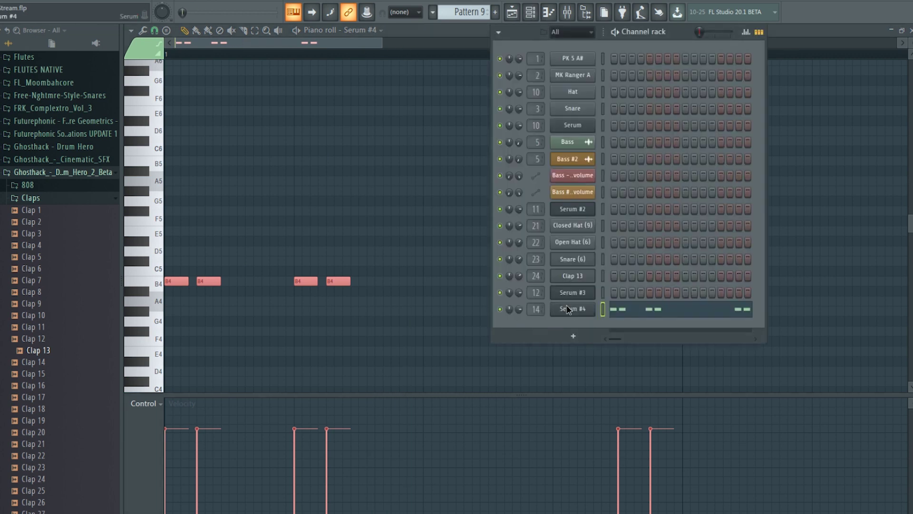
left_click(567, 310)
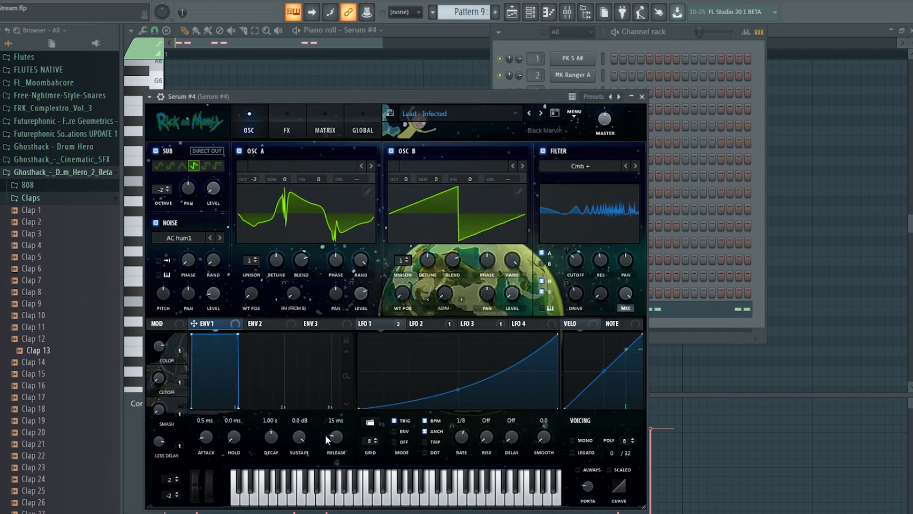
left_click_drag(299, 437, 309, 498)
left_click_drag(304, 445, 304, 459)
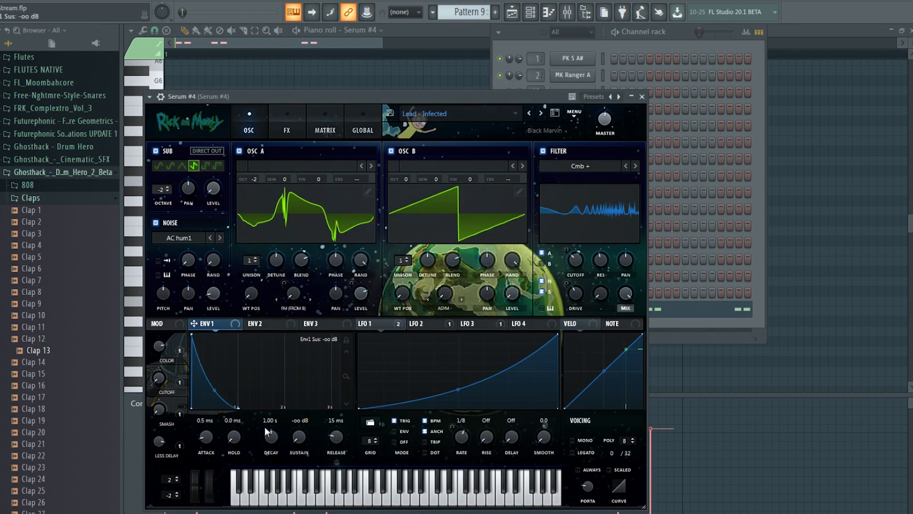
left_click_drag(264, 427, 265, 449)
key("space")
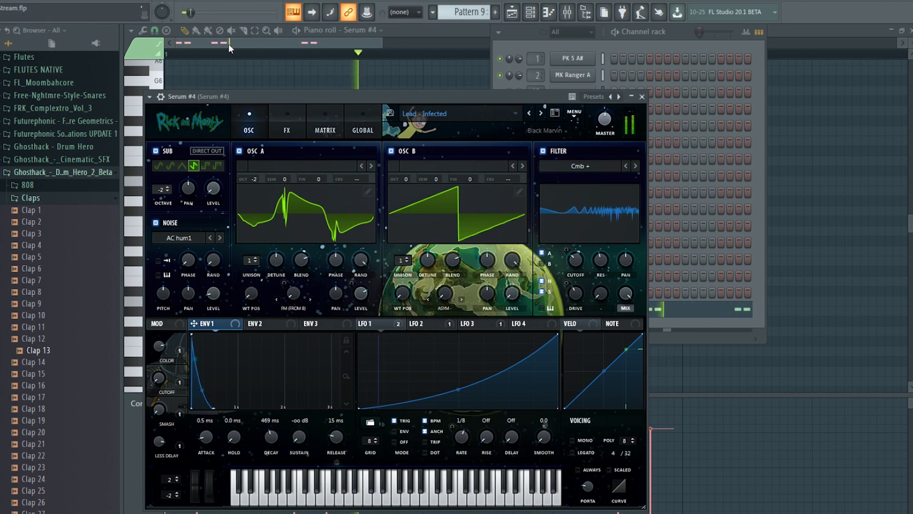
left_click_drag(270, 435, 266, 442)
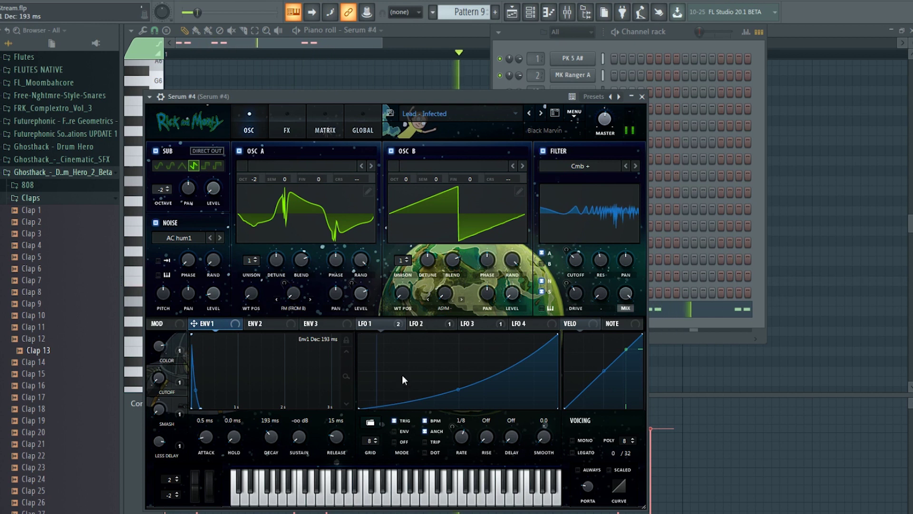
Switch Serum #4's LFO 3 to Trig mode, adjust the Cutoff macro and audition the result.
left_click(419, 324)
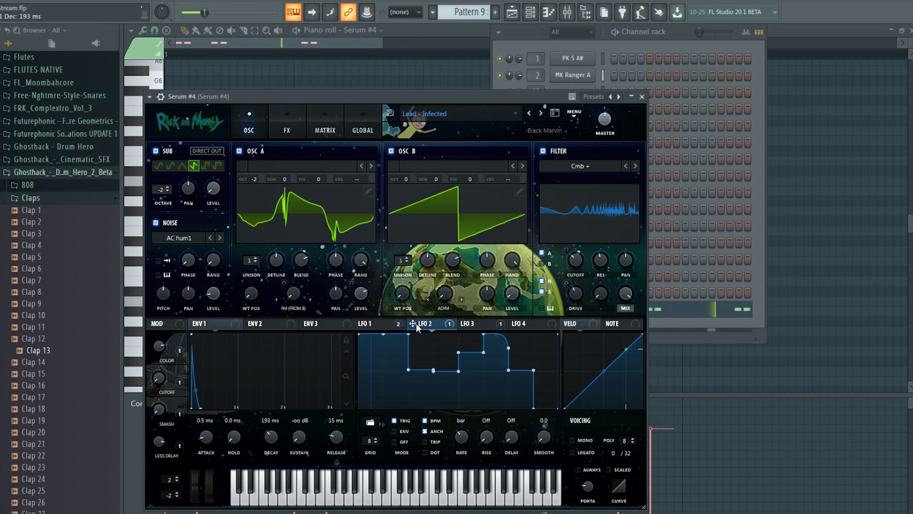
left_click(473, 324)
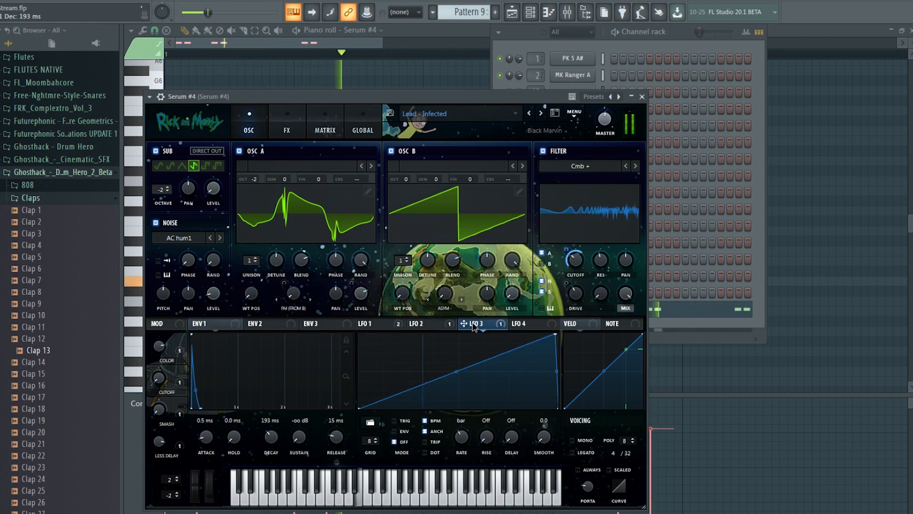
left_click(393, 420)
key("space")
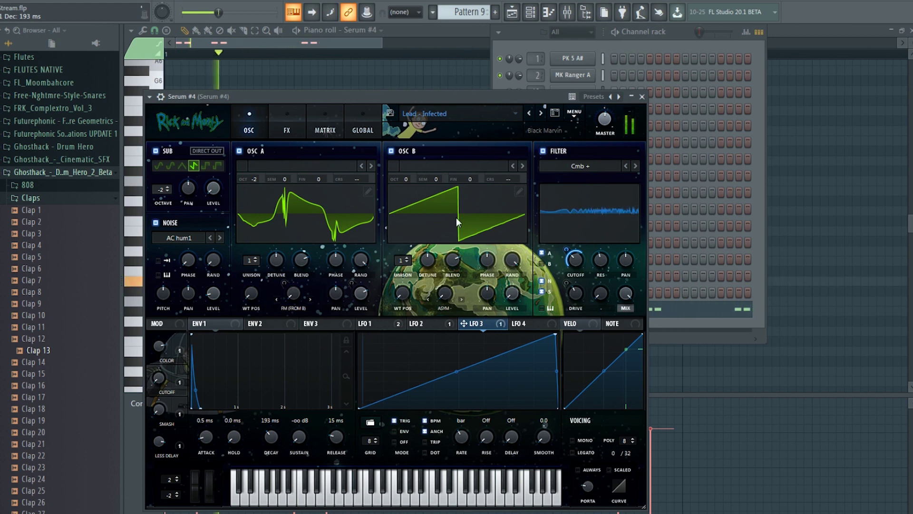
left_click_drag(160, 379, 179, 292)
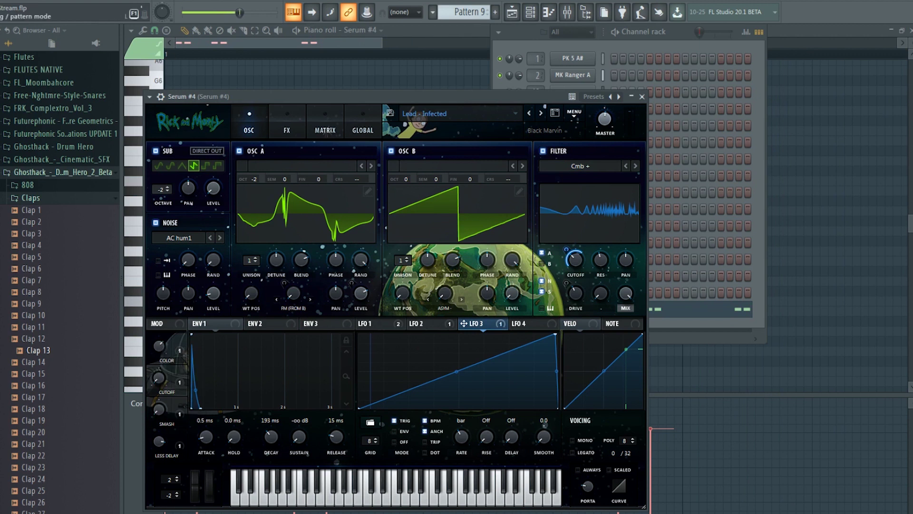
key("space")
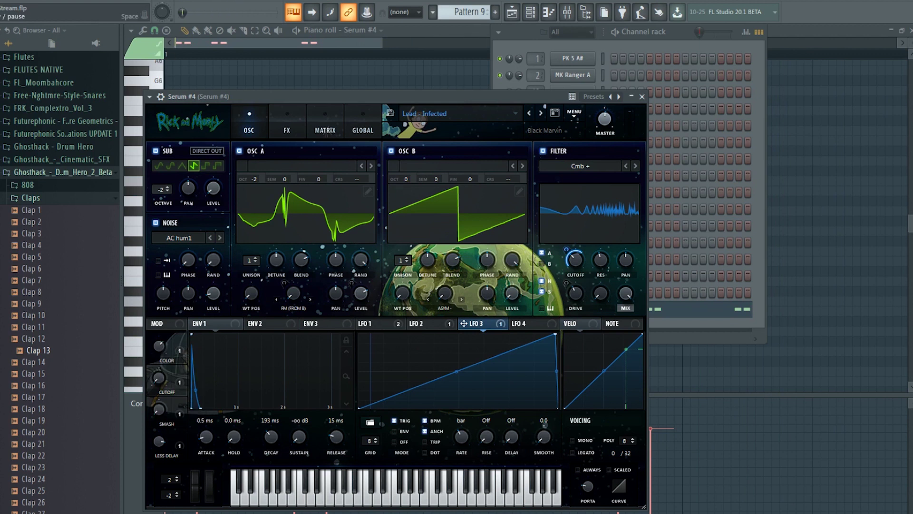
key("space")
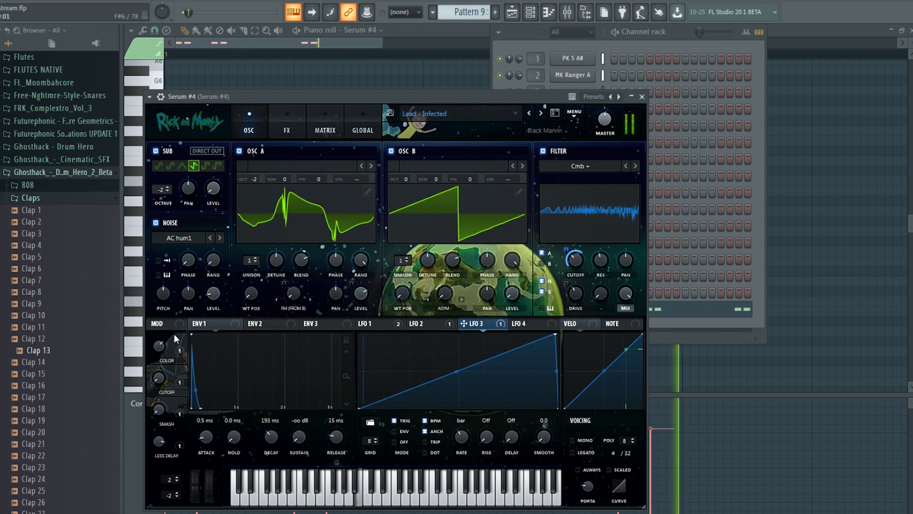
key("space")
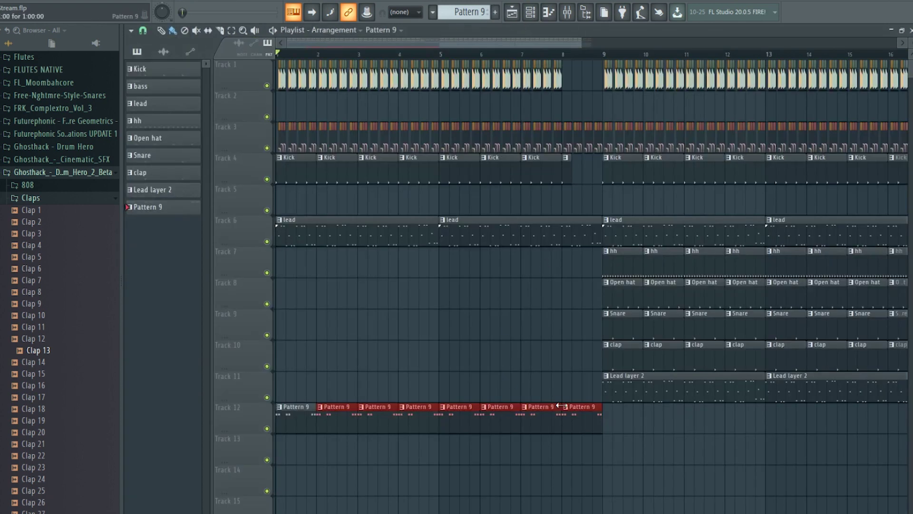
Extend the Pattern 9 clips on Track 12 across bars 9 through 13 and play the arrangement from bar 5.
left_click_drag(605, 419, 801, 396)
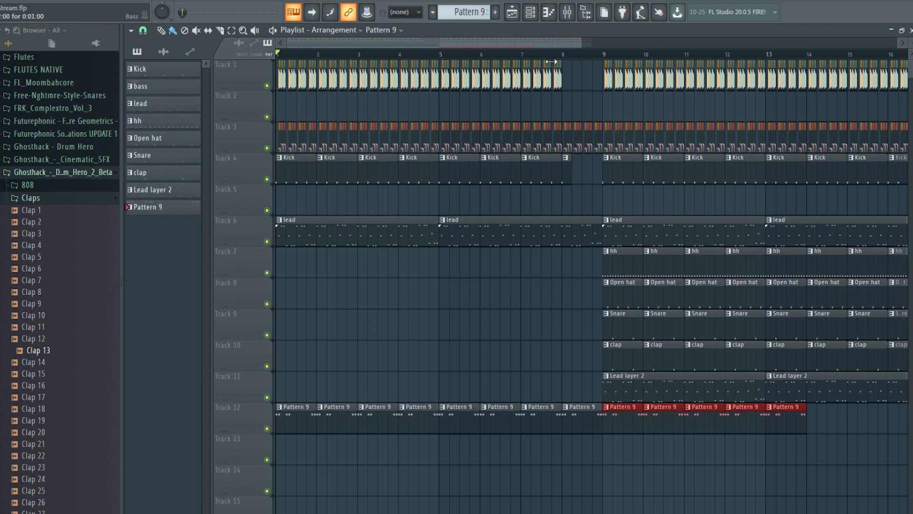
left_click(448, 54)
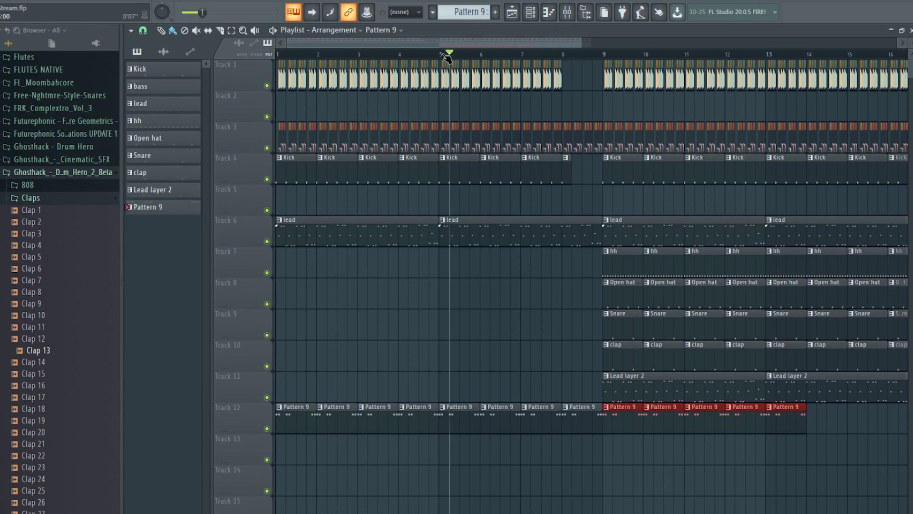
key("space")
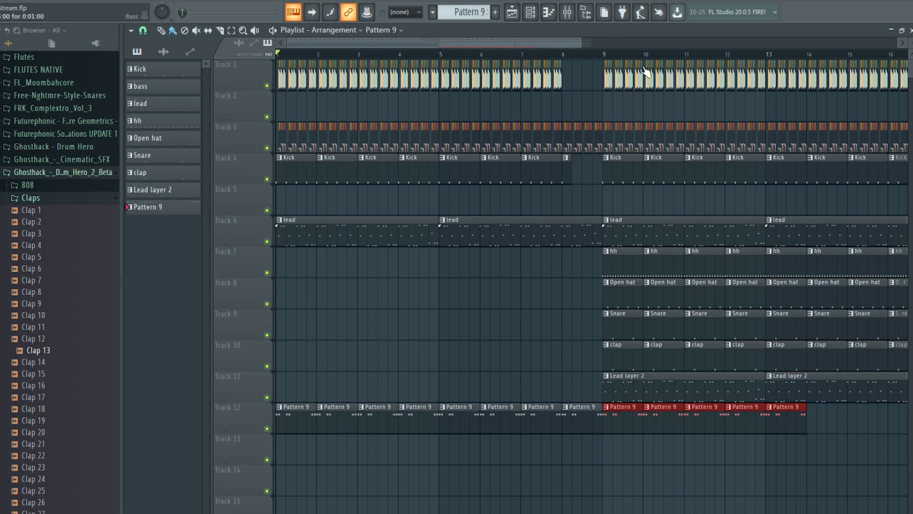
Duplicate the selected Pattern 9 clips on Track 12 so they continue from bar 14.
key("ctrl+b")
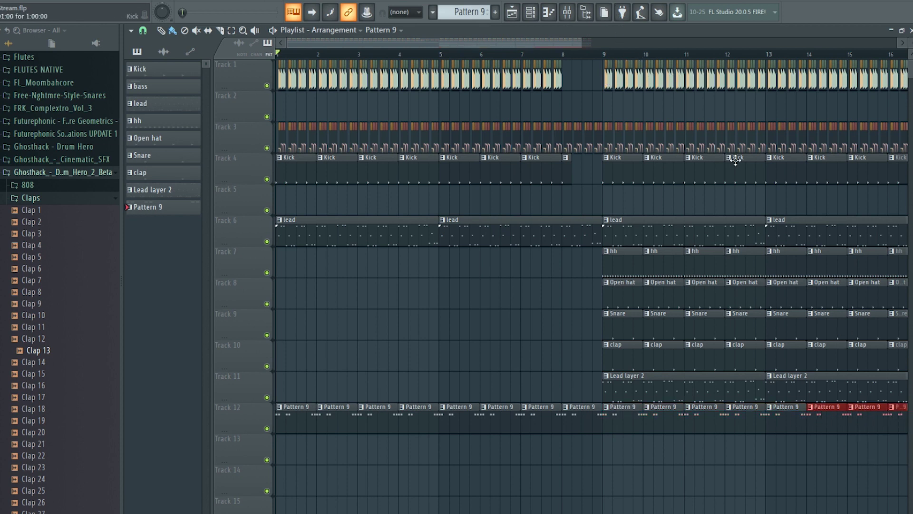
Play the arrangement from the start and switch the Sonarworks headphone calibration off and on to compare the sound.
left_click(821, 513)
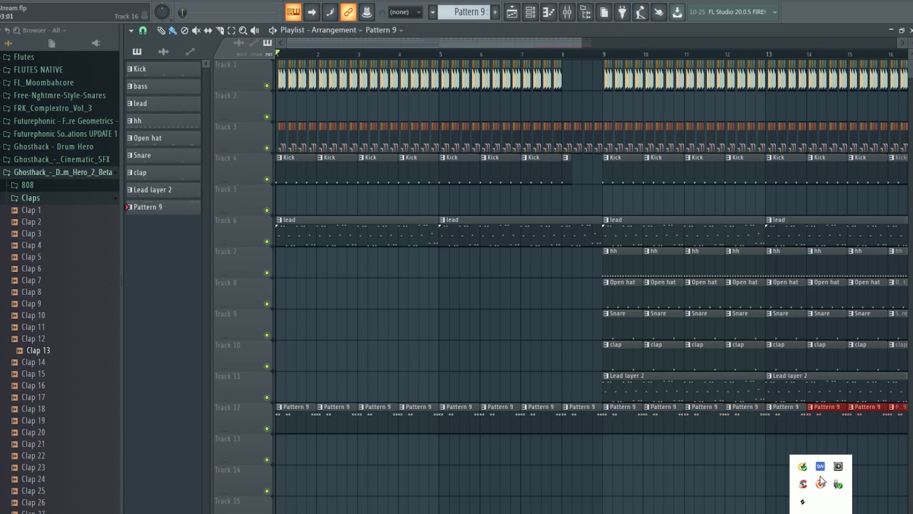
left_click(823, 481)
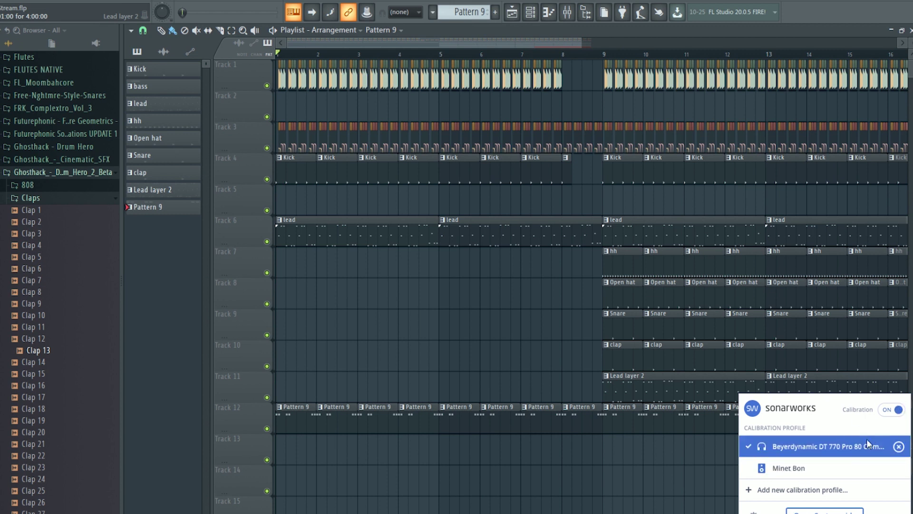
left_click(898, 412)
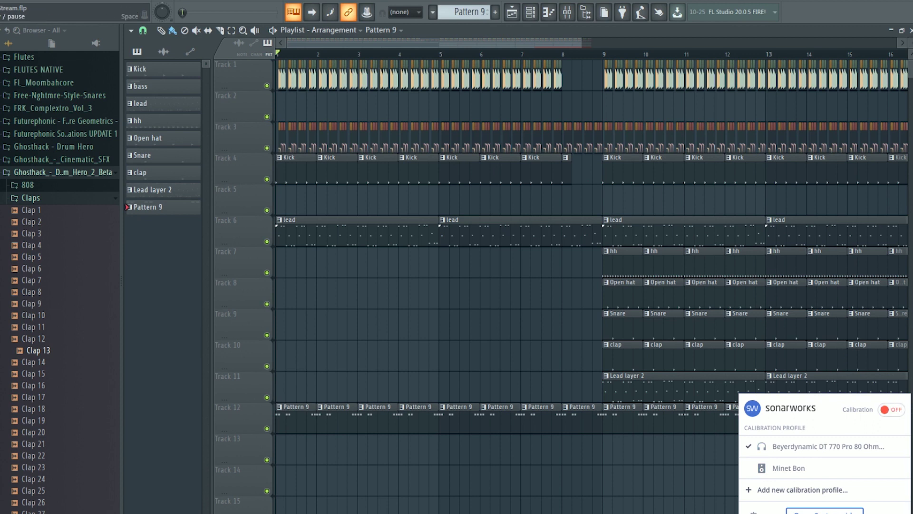
key("space")
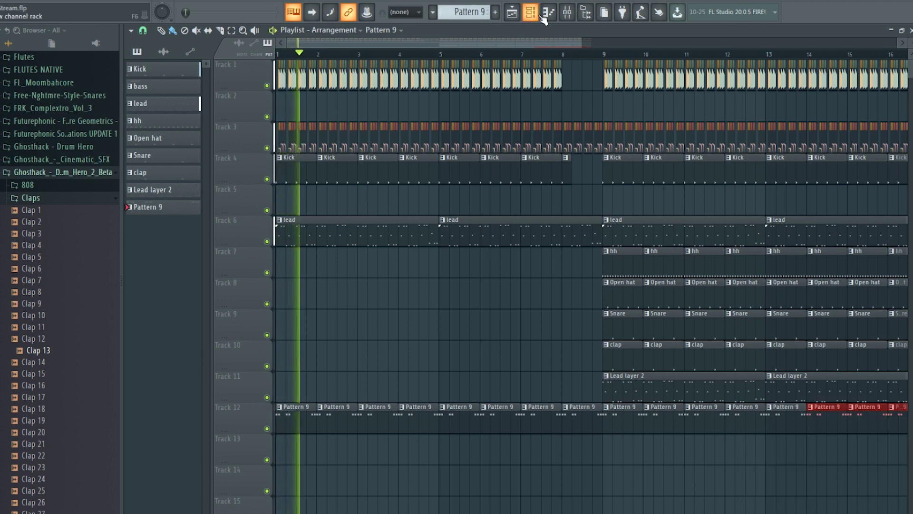
left_click(821, 513)
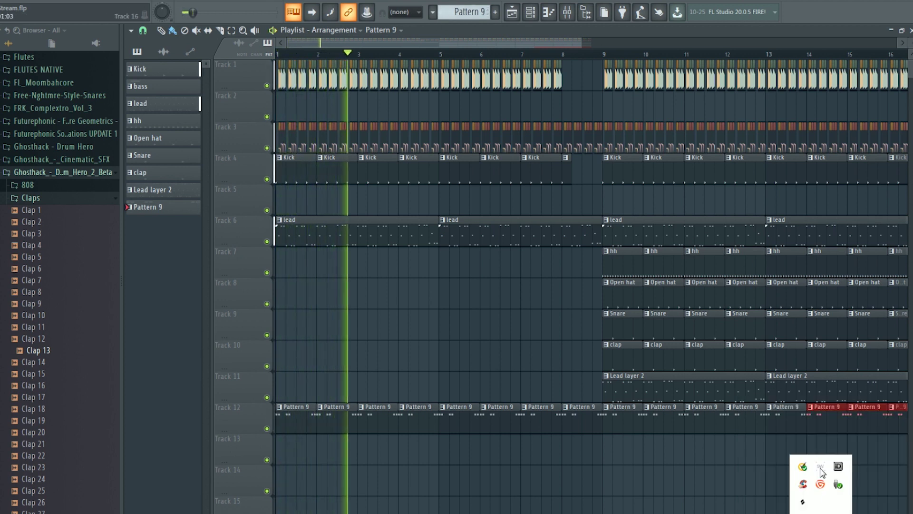
left_click(822, 472)
left_click(893, 410)
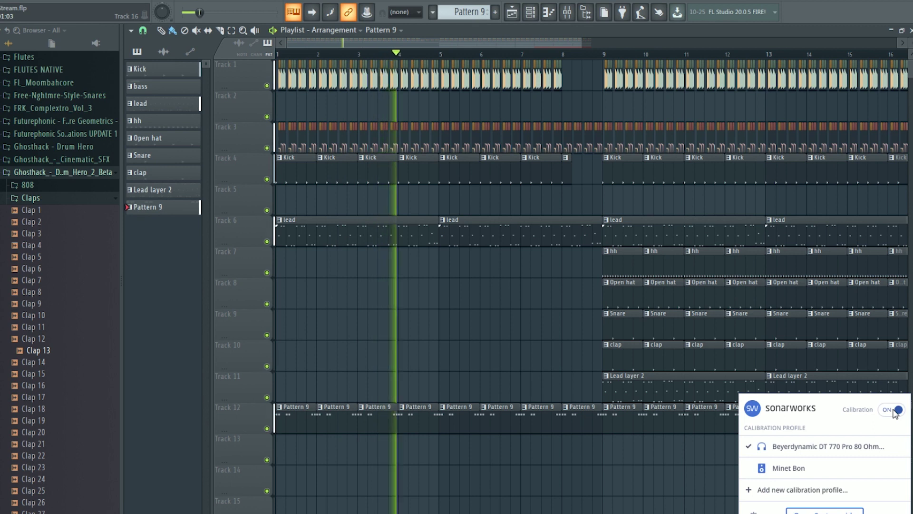
left_click(895, 410)
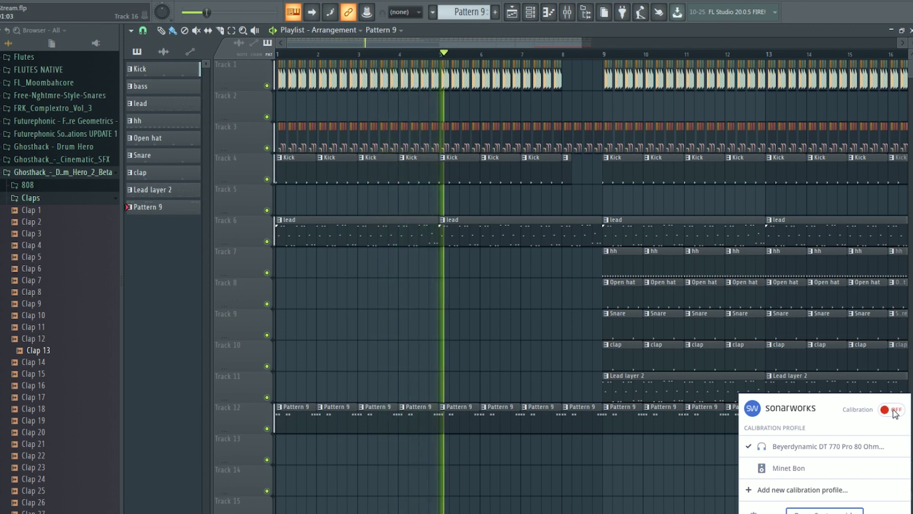
left_click(895, 410)
key("space")
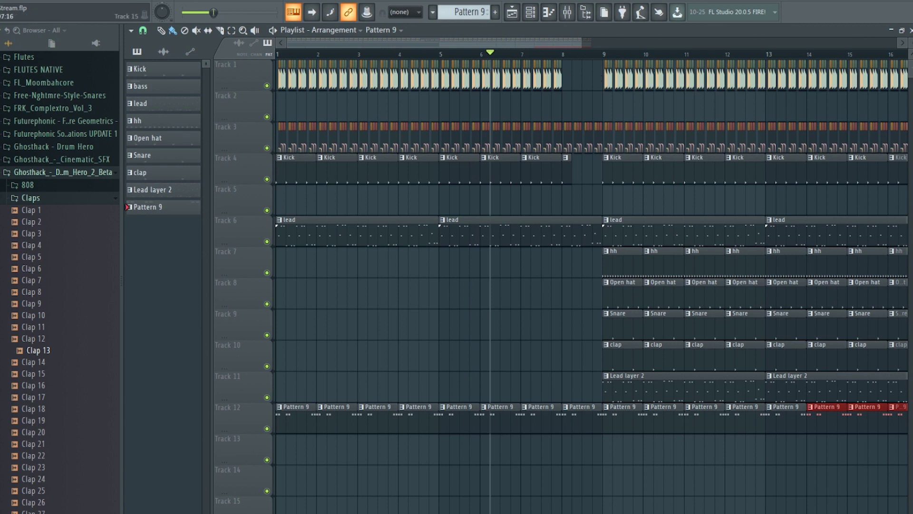
Zoom the playlist out to the whole arrangement, play it from the start and solo the Serum #4 mixer track.
left_click(603, 54)
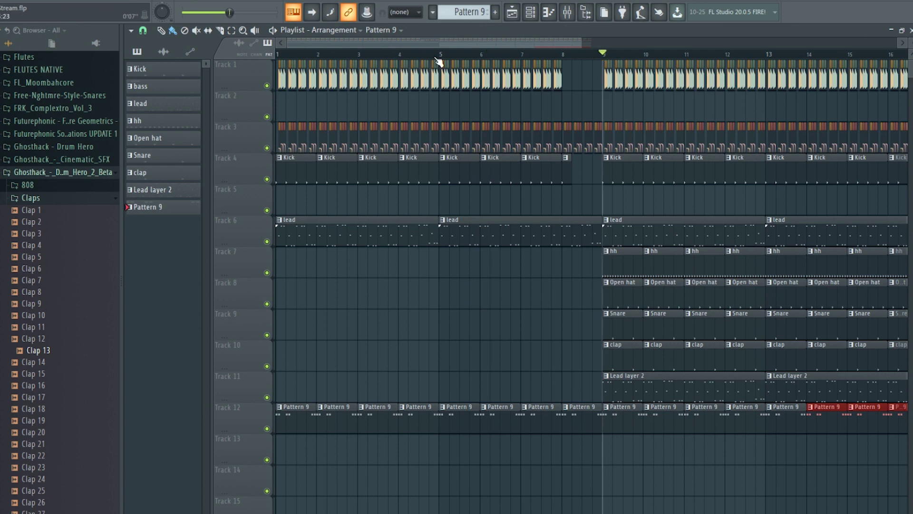
left_click_drag(580, 43, 697, 231)
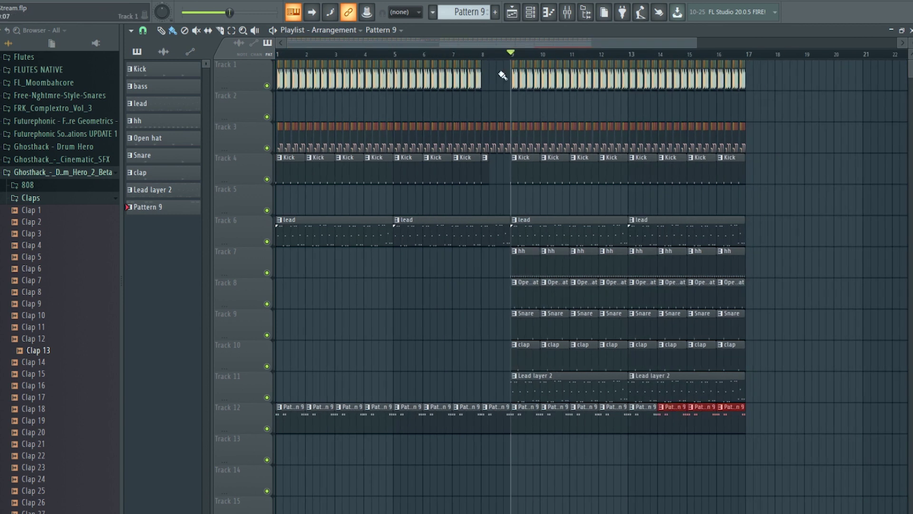
left_click(184, 12)
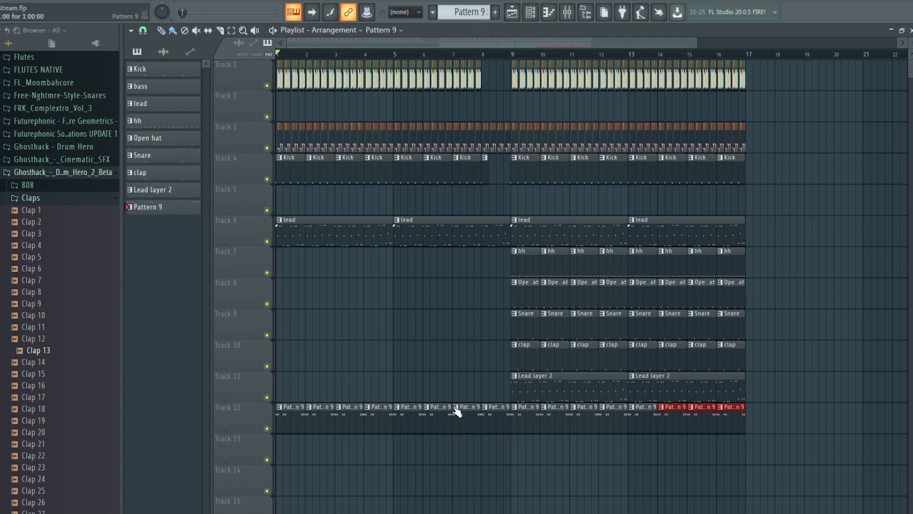
key("space")
left_click(567, 14)
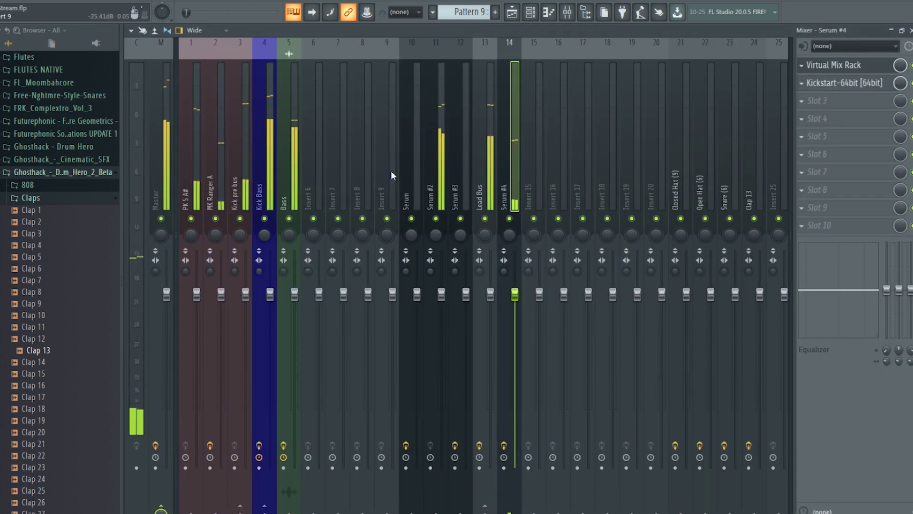
right_click(510, 219)
Add the FG-S EQ module directly after Virtual Channel in the Virtual Mix Rack on the Serum #4 mixer track.
left_click(834, 100)
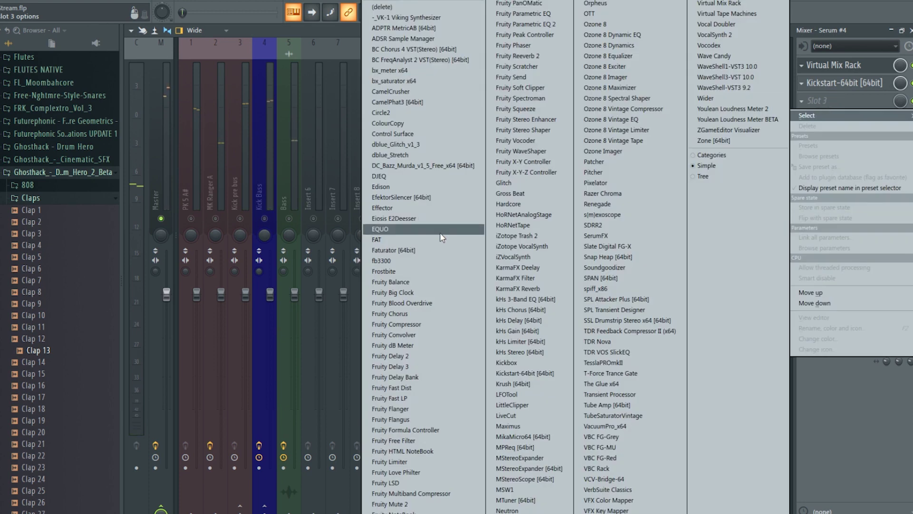
left_click(848, 64)
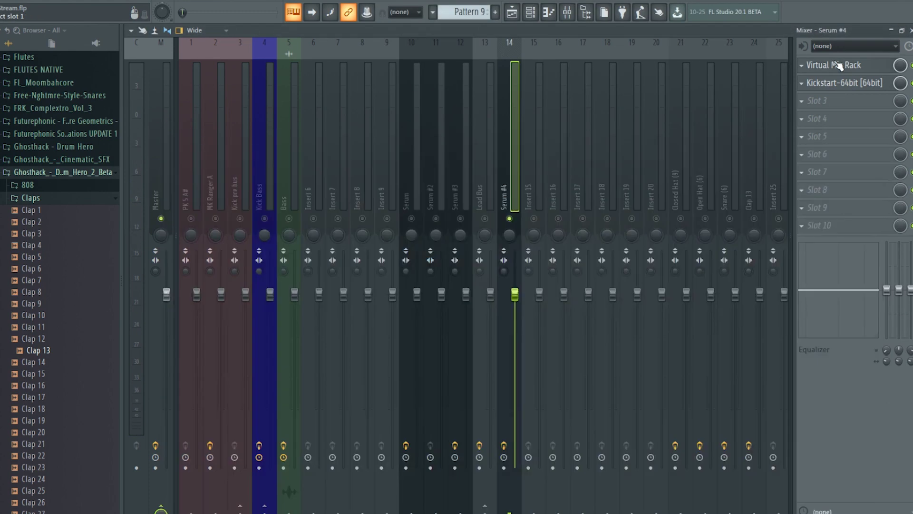
left_click(812, 66)
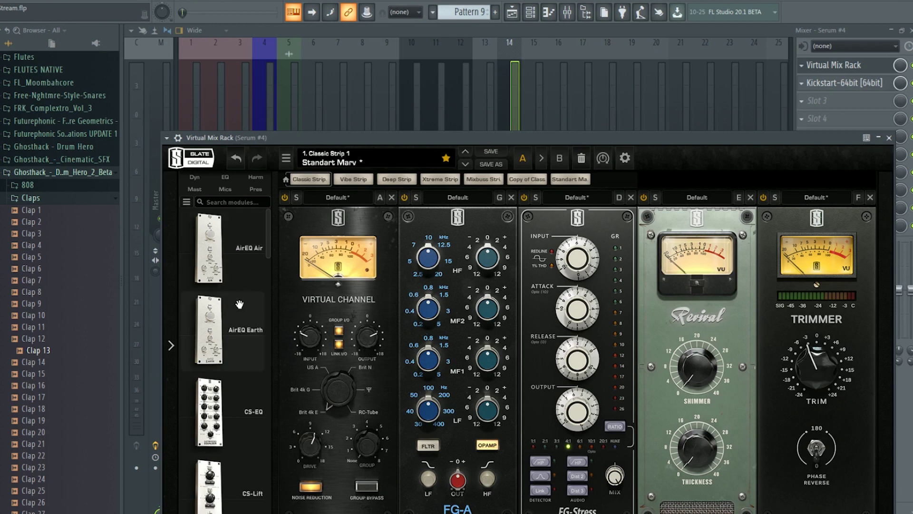
scroll(240, 314, "down", 3)
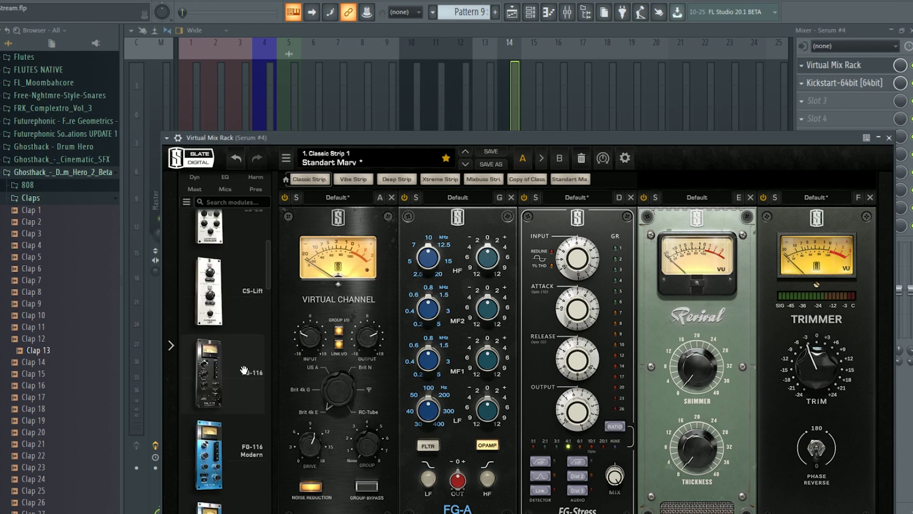
scroll(243, 370, "down", 5)
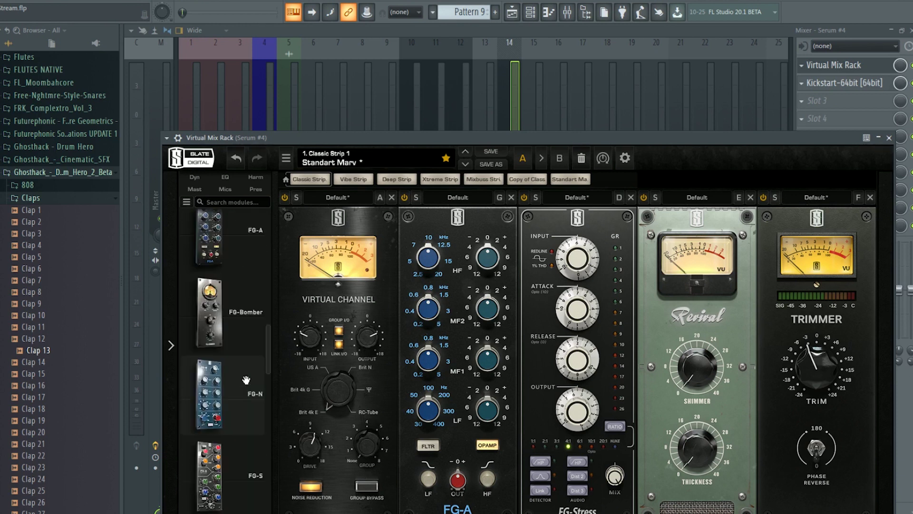
scroll(246, 379, "down", 1)
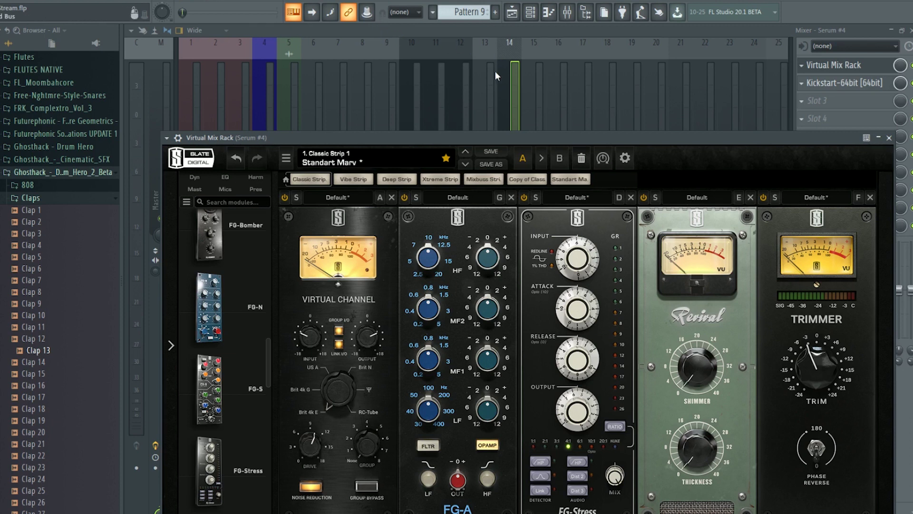
scroll(264, 333, "down", 2)
left_click_drag(247, 337, 366, 316)
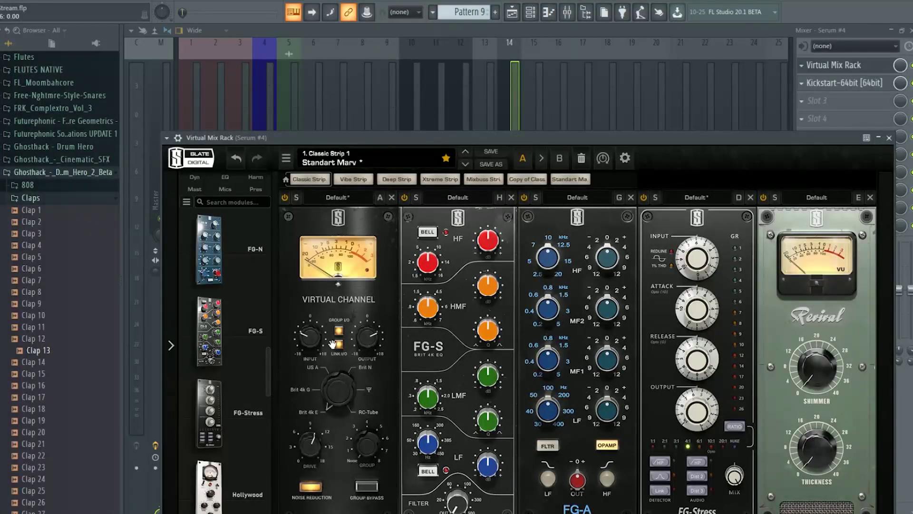
mouse_move(459, 504)
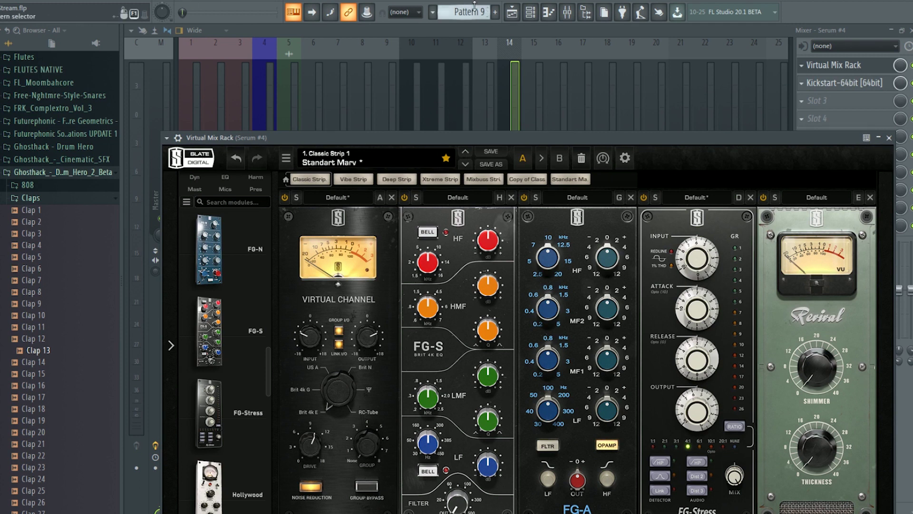
Unsolo the Serum #4 mixer track and inspect its Kickstart effect.
left_click(532, 12)
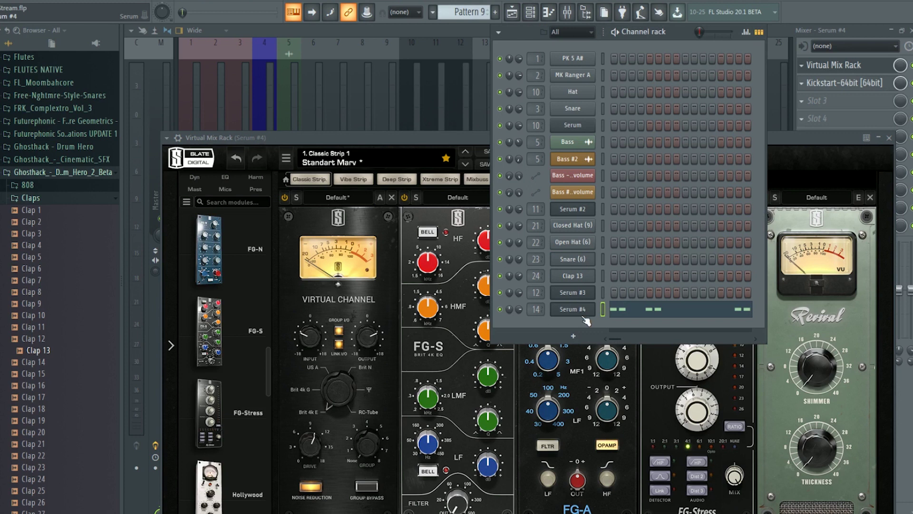
left_click(567, 11)
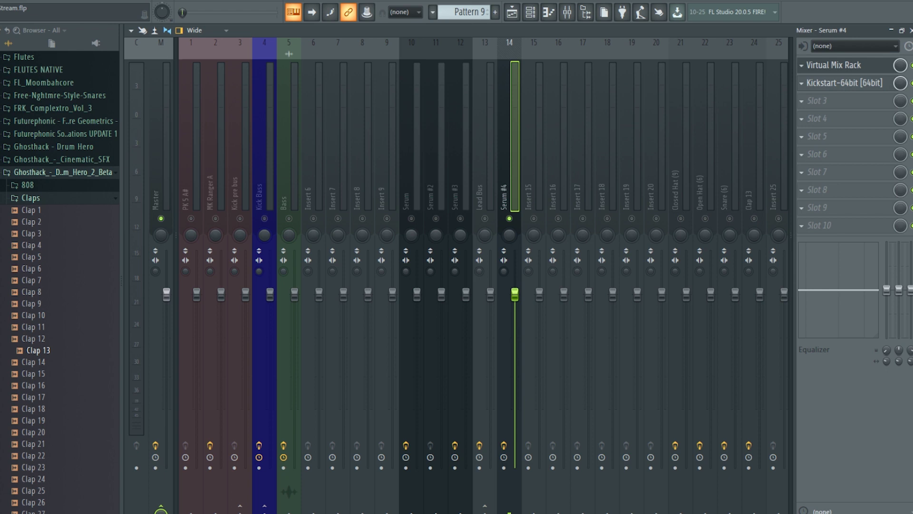
right_click(509, 218)
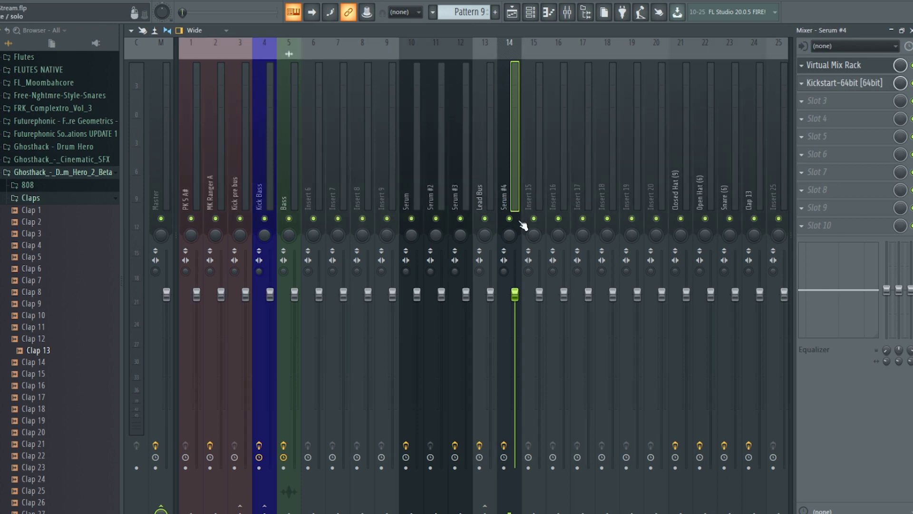
left_click(856, 83)
left_click(855, 83)
left_click(849, 83)
left_click(505, 126)
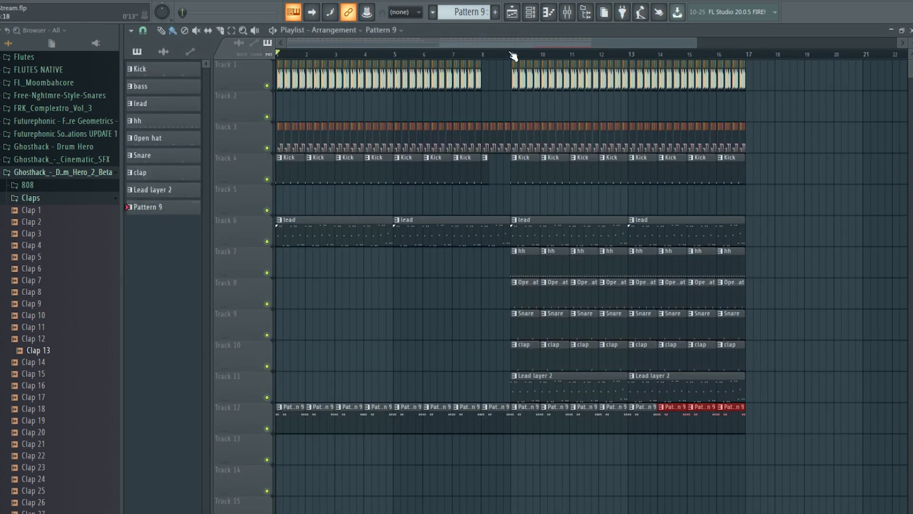
Play the arrangement from bar 9 in the playlist.
left_click(511, 12)
mouse_move(514, 56)
left_mouse_down()
mouse_move(251, 56)
mouse_move(513, 57)
left_mouse_up()
key("space")
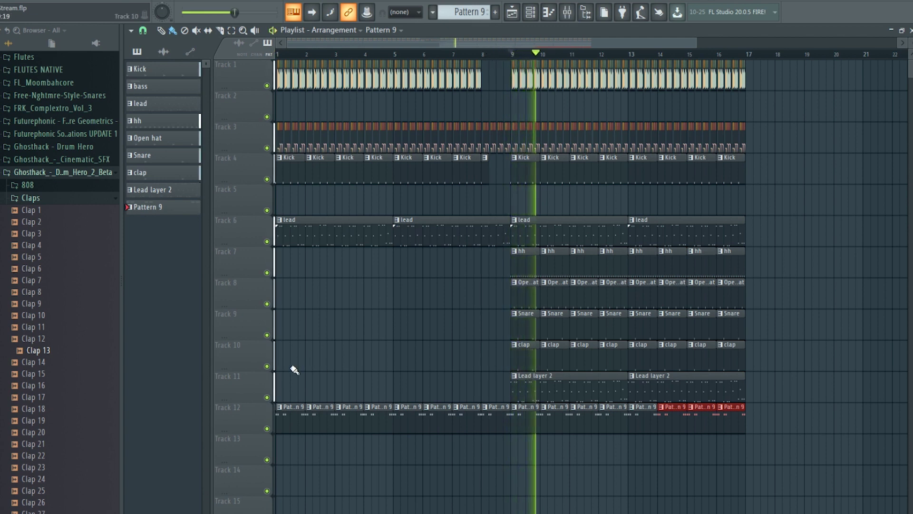
key("space")
Mute playlist tracks 6, 11 and 12, which hold the lead, Lead layer 2 and Pattern 9 clips.
left_click(267, 397)
left_click(266, 428)
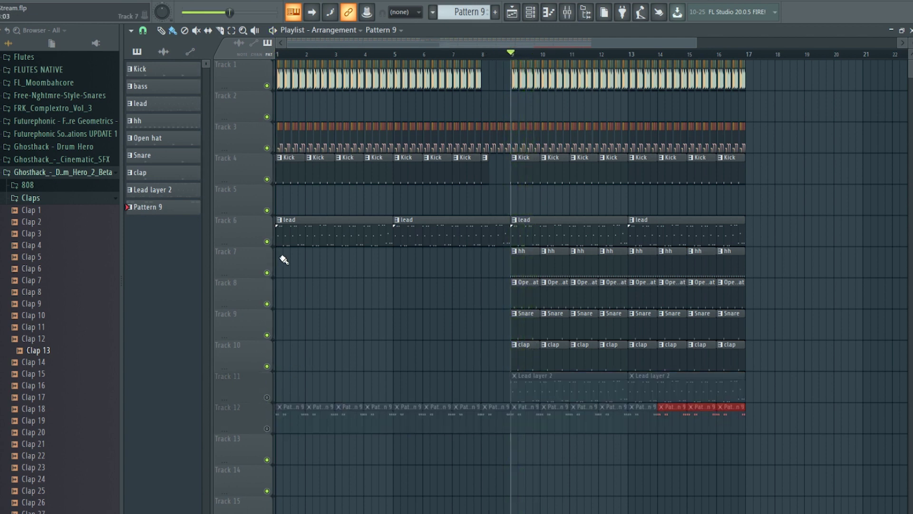
left_click(266, 241)
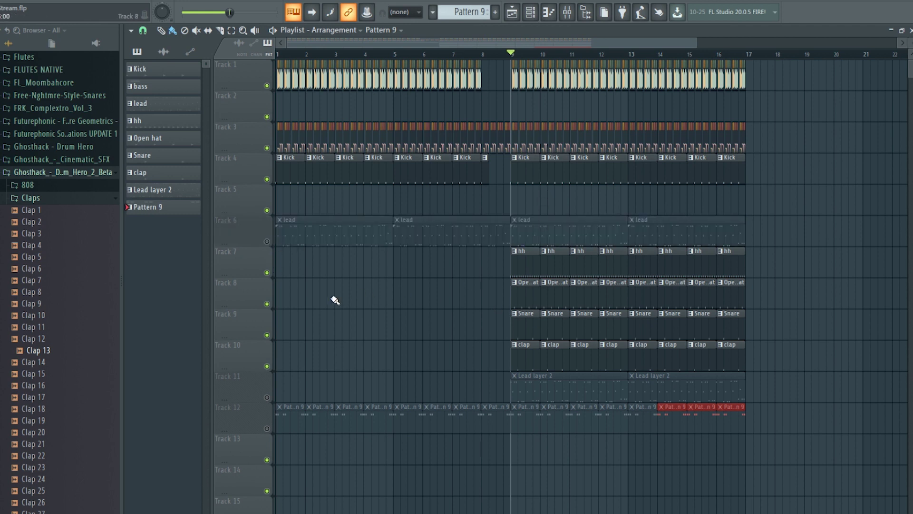
Play the section from bar 9 and solo the Closed Hat (9) mixer track to check its Kickstart effect.
key("space")
left_click(567, 12)
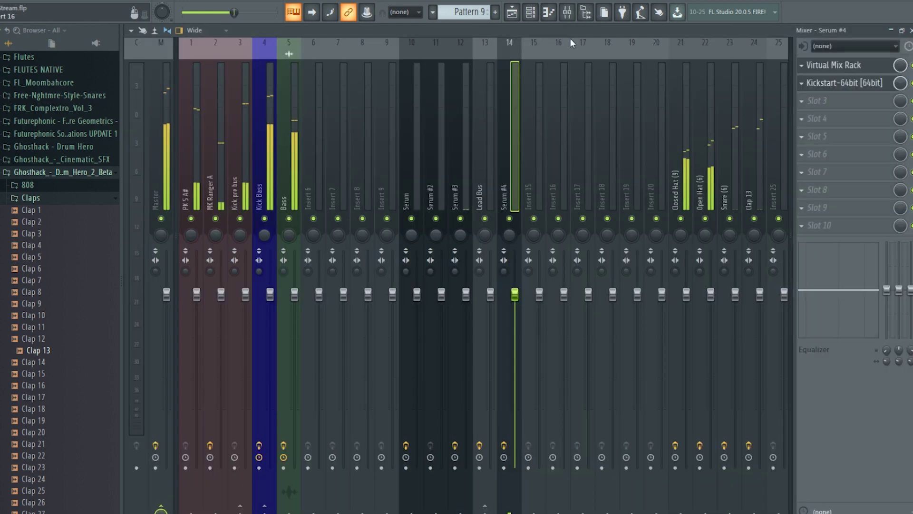
right_click(535, 218)
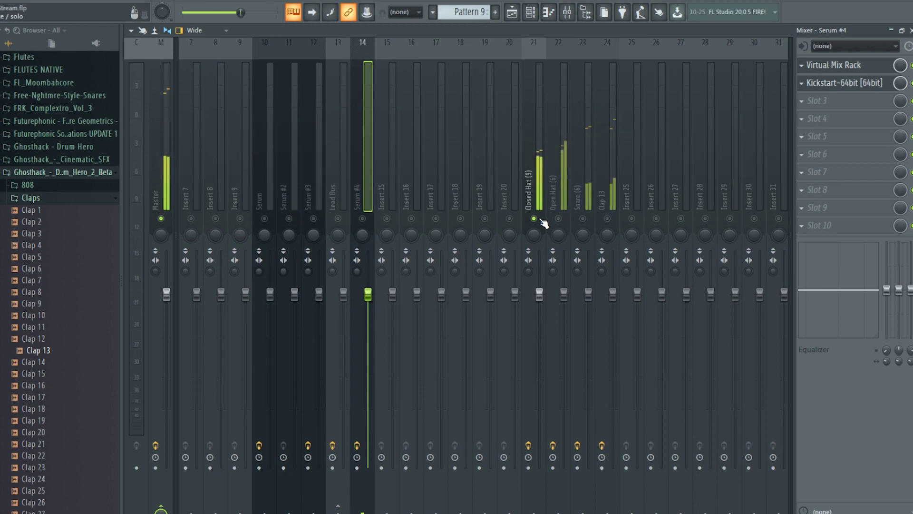
left_click(538, 181)
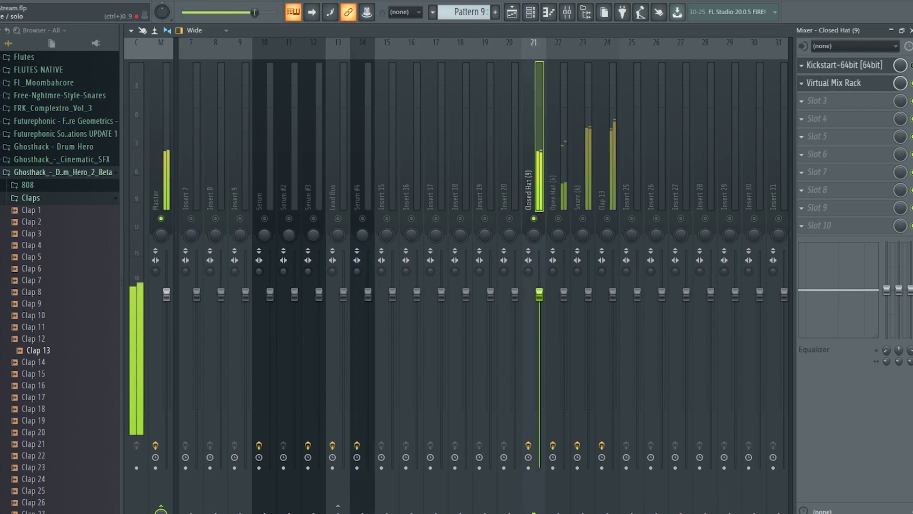
left_click(912, 65)
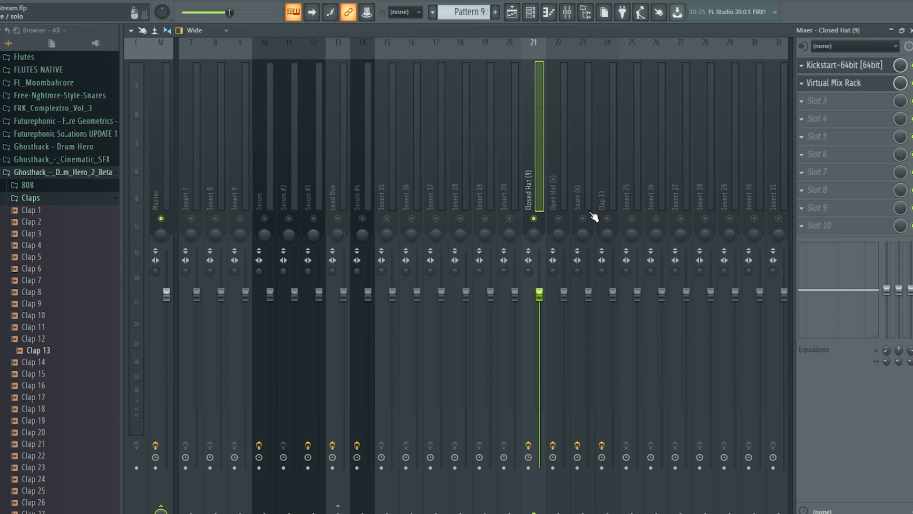
Unsolo the Closed Hat (9) mixer track and return to the playlist.
scroll(594, 217, "left", 3)
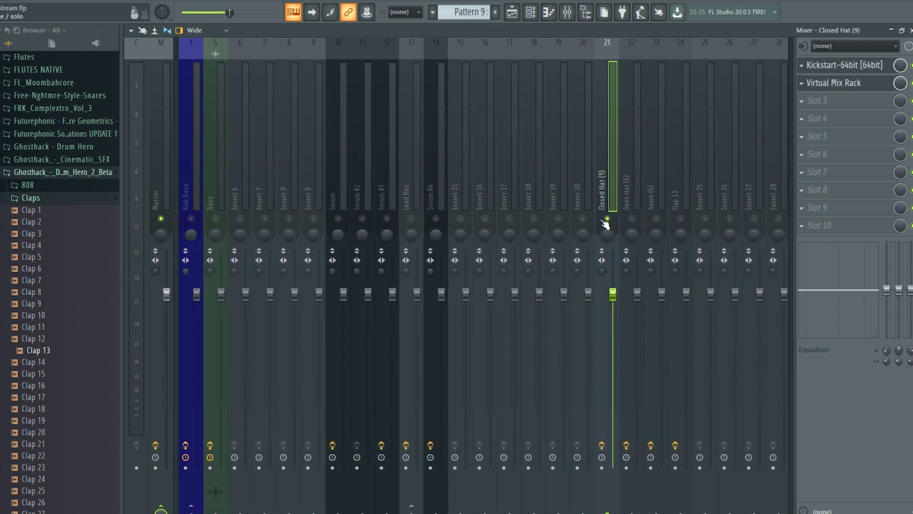
right_click(607, 219)
left_click(518, 18)
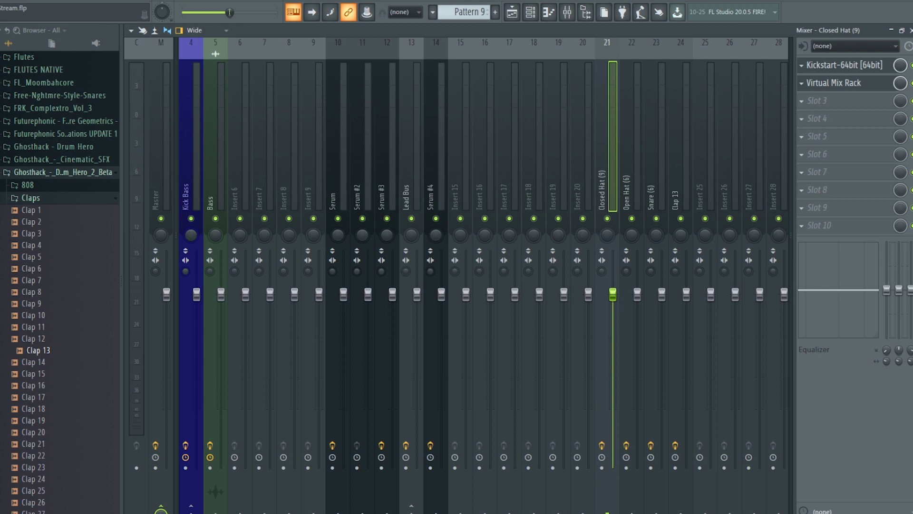
key("F5")
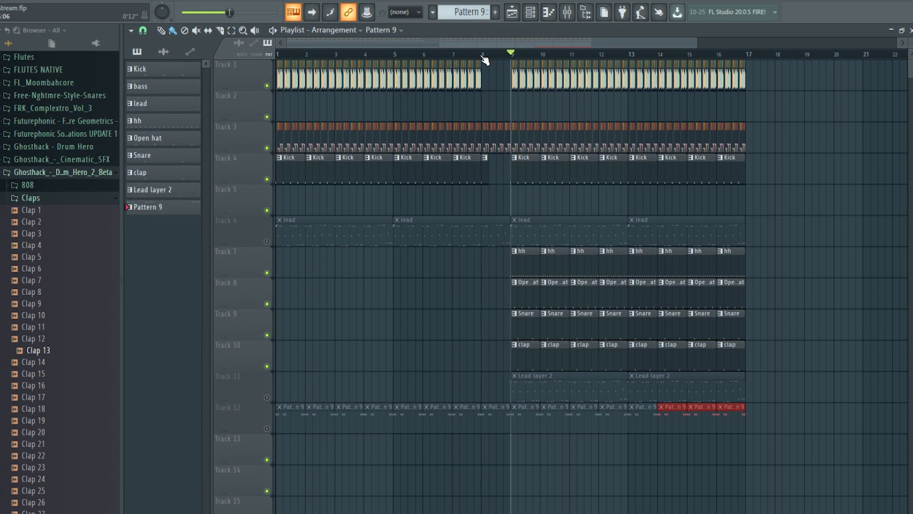
Examine the bass, channel volume and drum clips at bar 9 of the playlist.
scroll(523, 61, "up", 4)
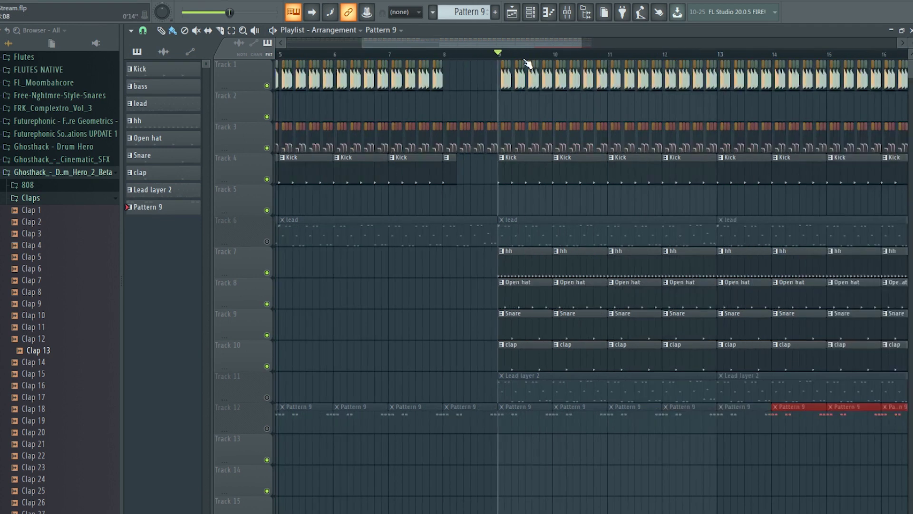
left_click(573, 16)
left_click(258, 168)
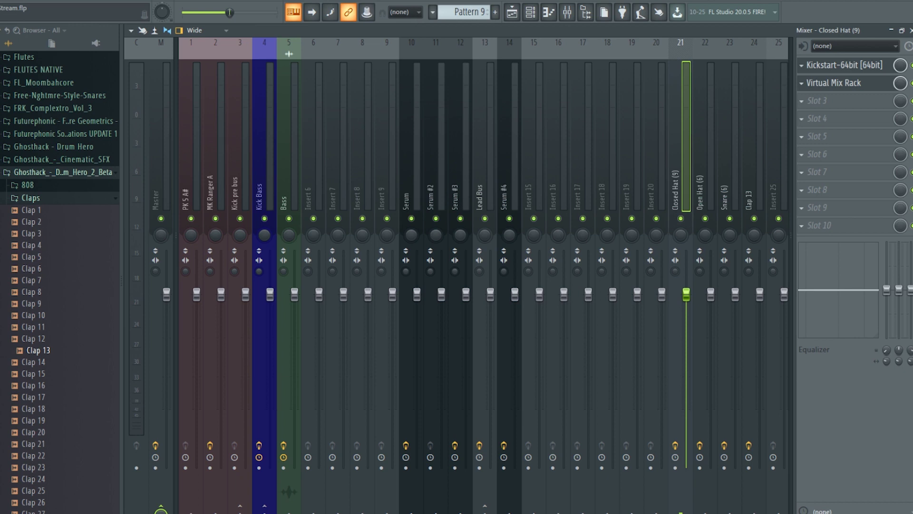
left_click(511, 12)
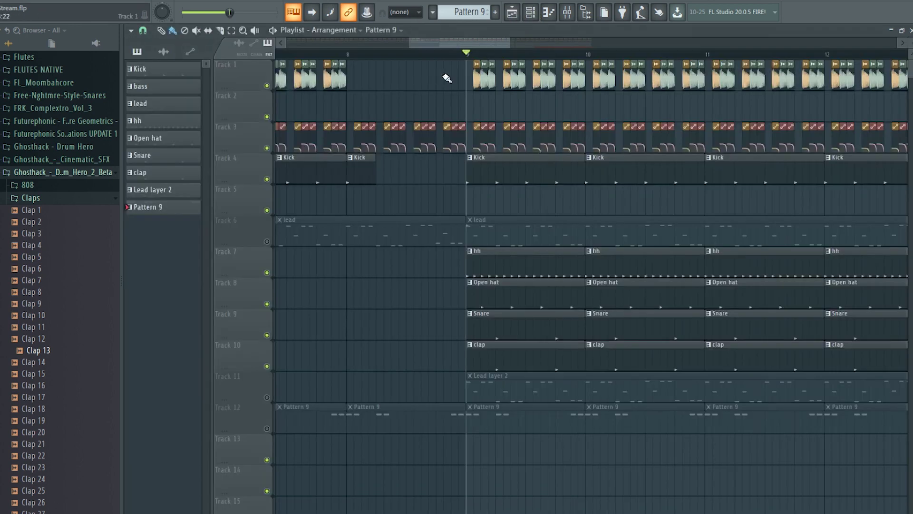
scroll(447, 78, "up", 5)
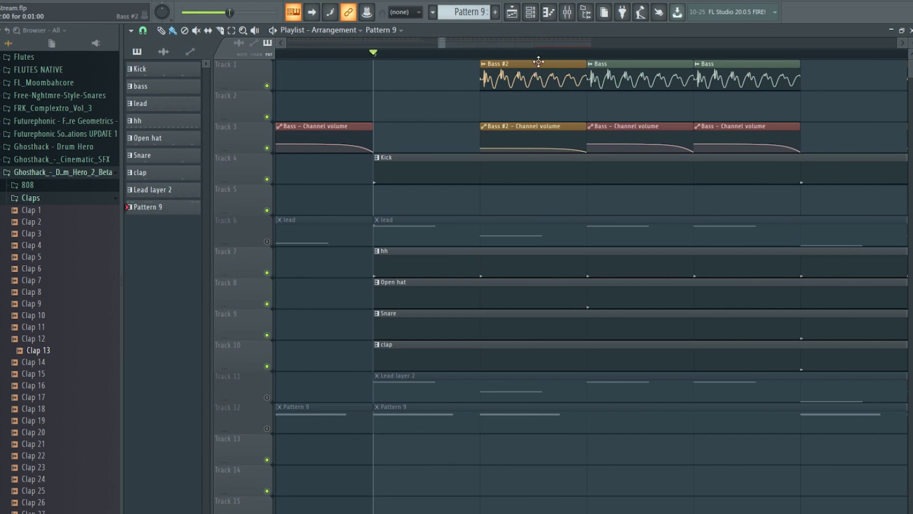
Open the Serum #2 and Serum instruments from the channel rack to check their presets, and return to the playlist.
left_click(530, 13)
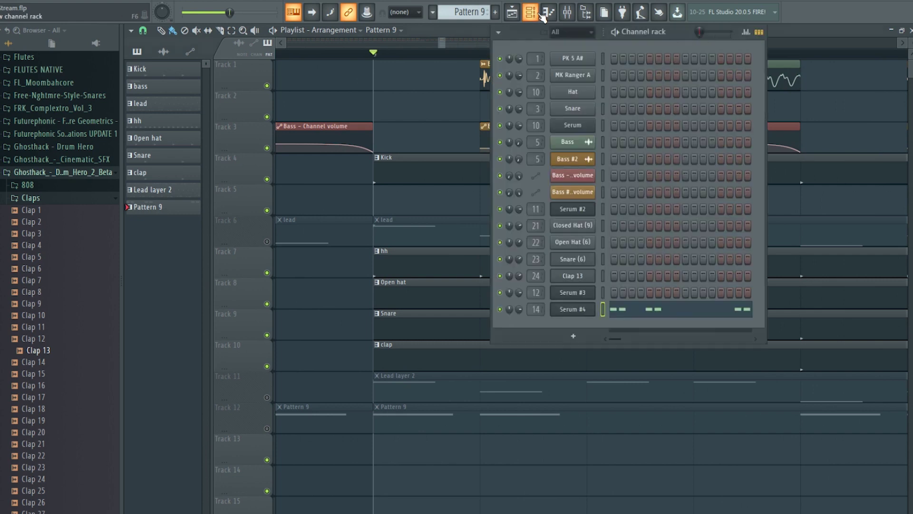
left_click(573, 209)
left_click(614, 52)
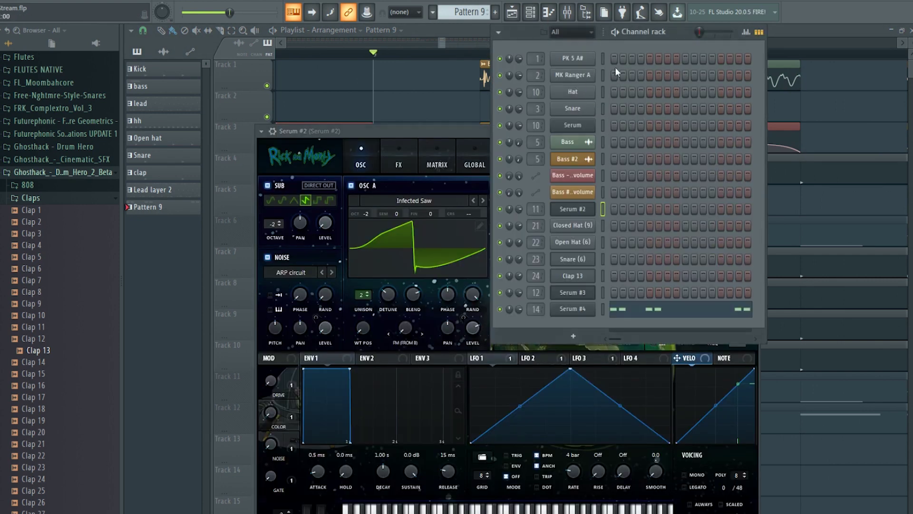
left_click(582, 125)
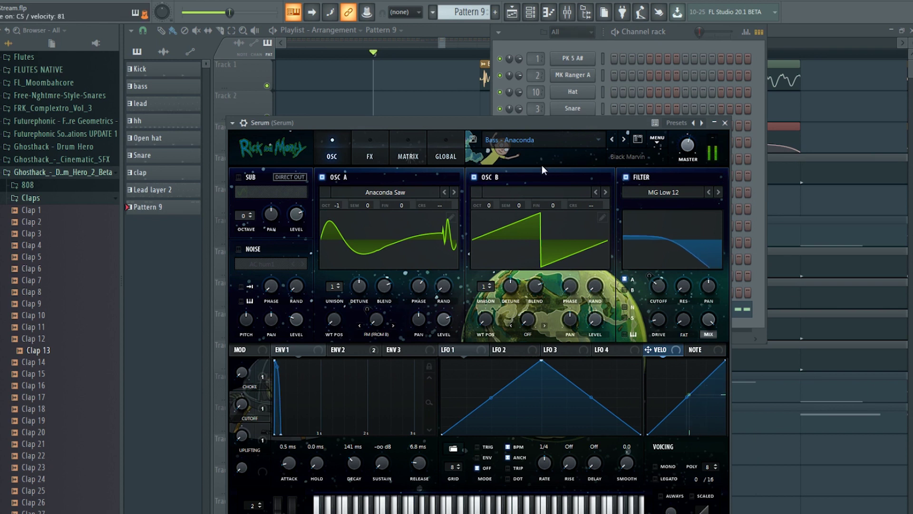
left_click(446, 30)
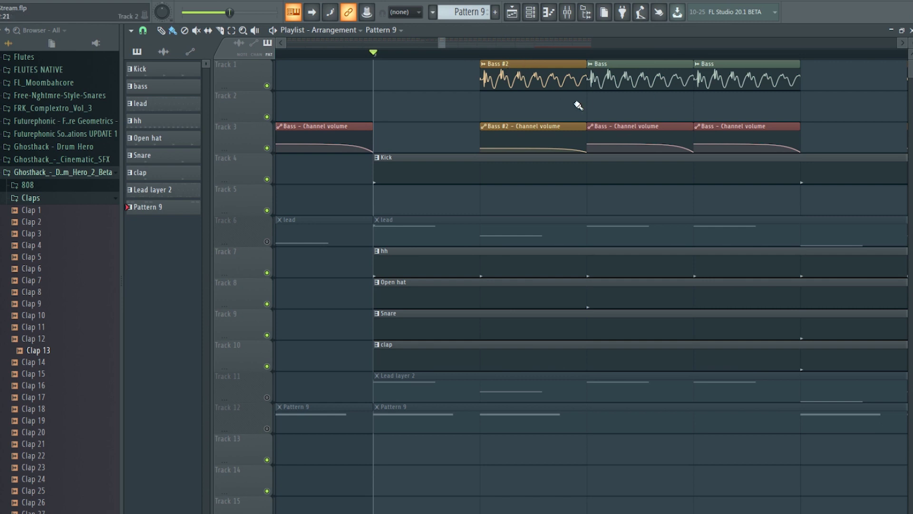
Open the Bass #2 clip's channel settings and inspect OTT, Virtual Mix Rack and Ozone 8 Equalizer on the Bass mixer track.
double_click(569, 69)
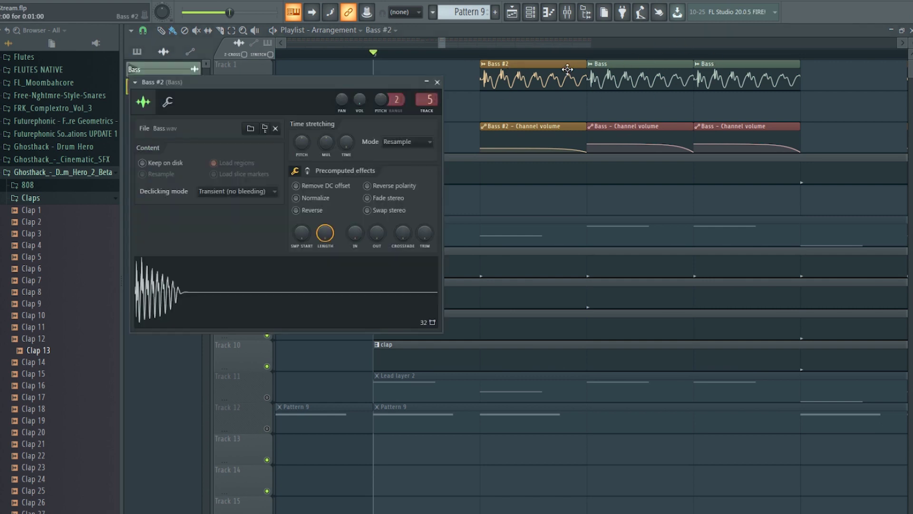
left_click(575, 18)
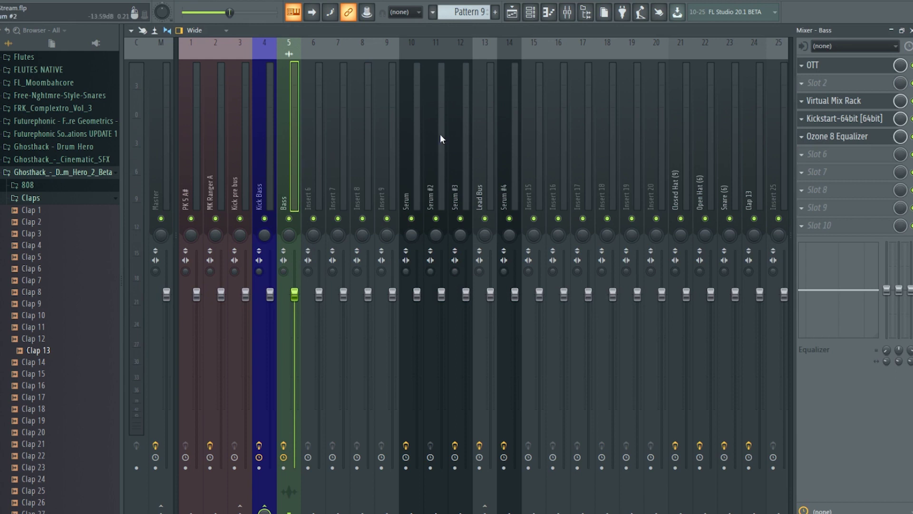
left_click(849, 70)
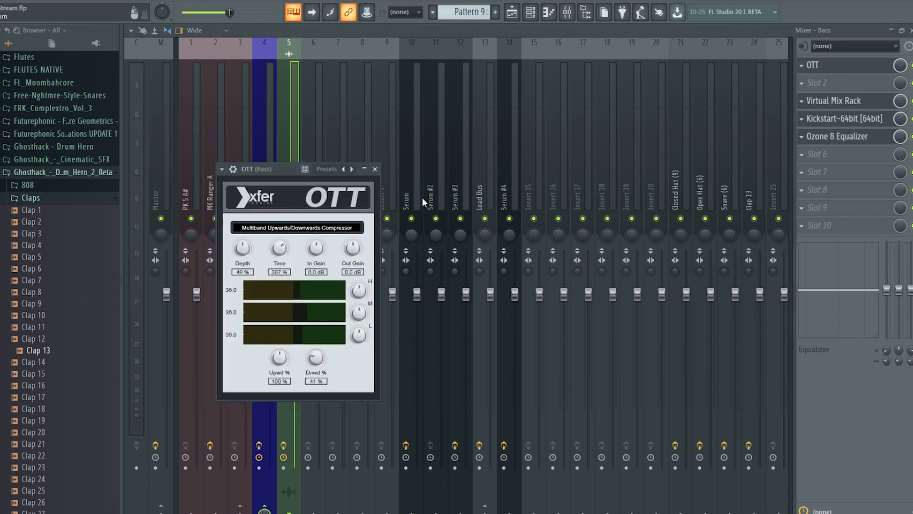
left_click(828, 101)
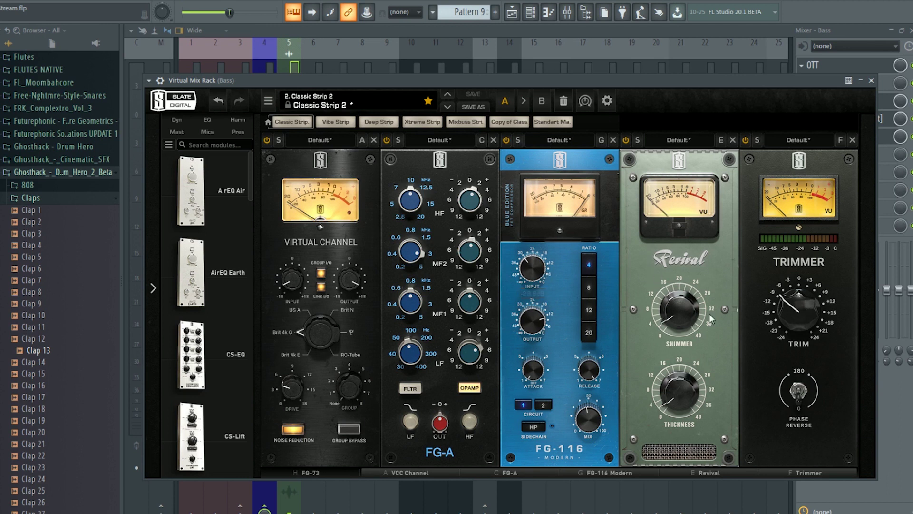
left_click(871, 80)
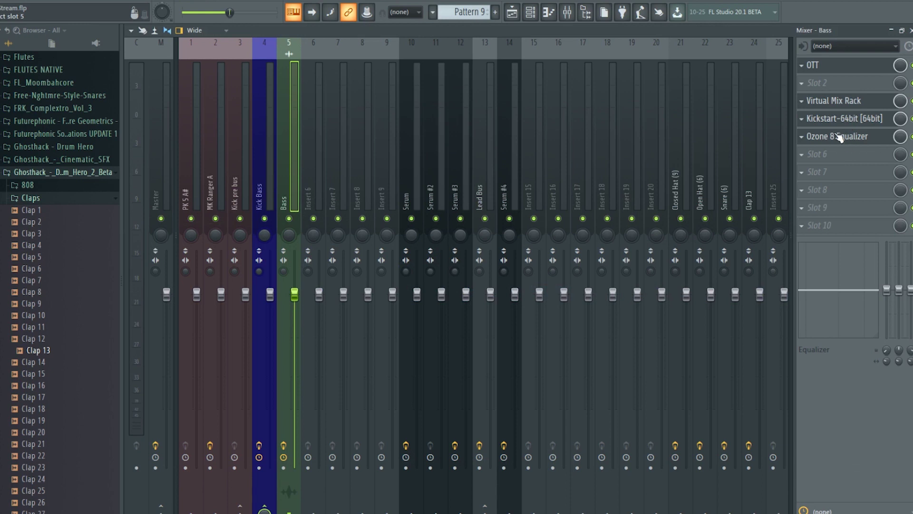
left_click(839, 137)
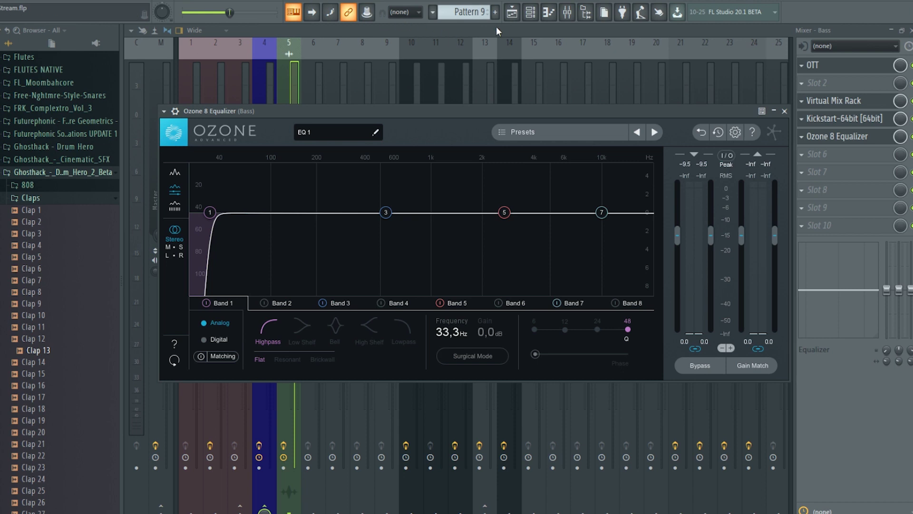
key("F5")
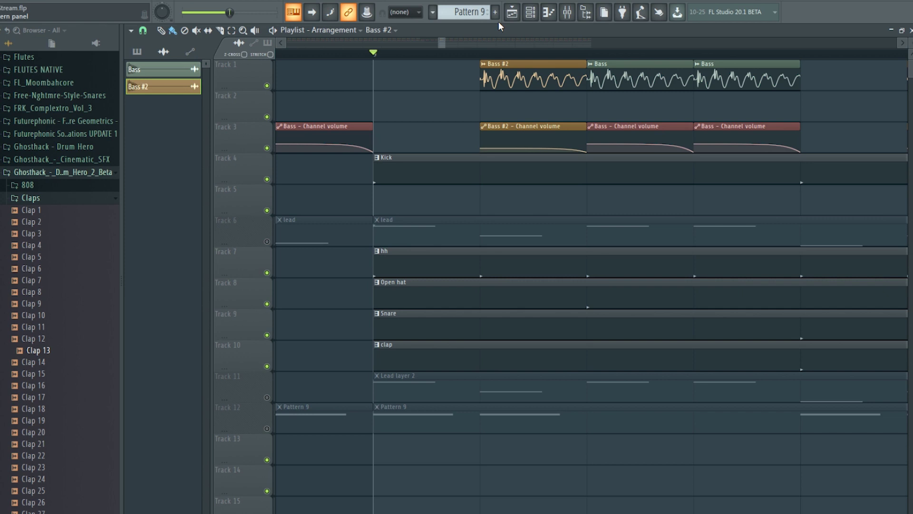
left_click(567, 12)
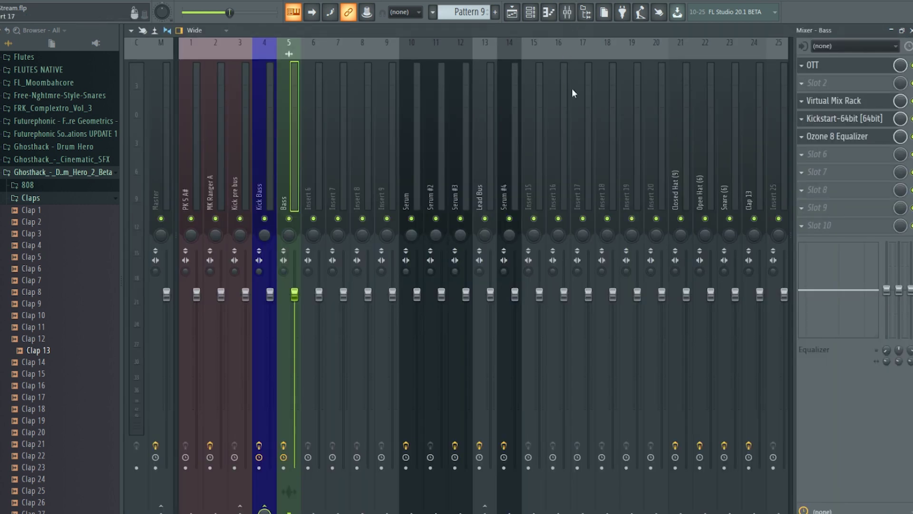
left_click(512, 13)
left_click(512, 14)
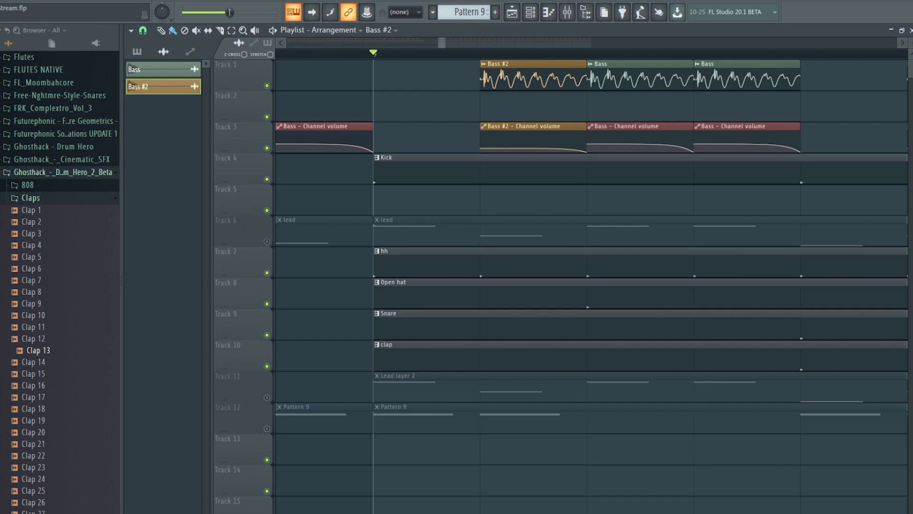
left_click(531, 13)
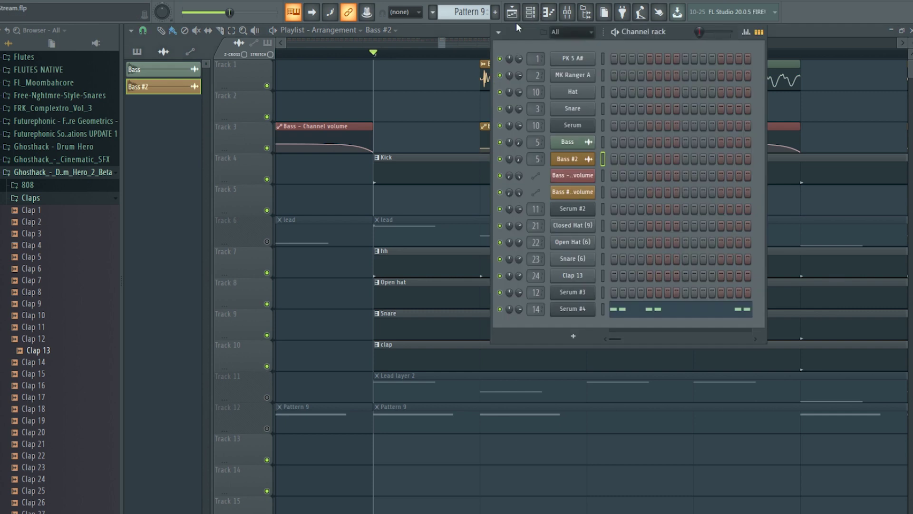
left_click_drag(446, 43, 457, 44)
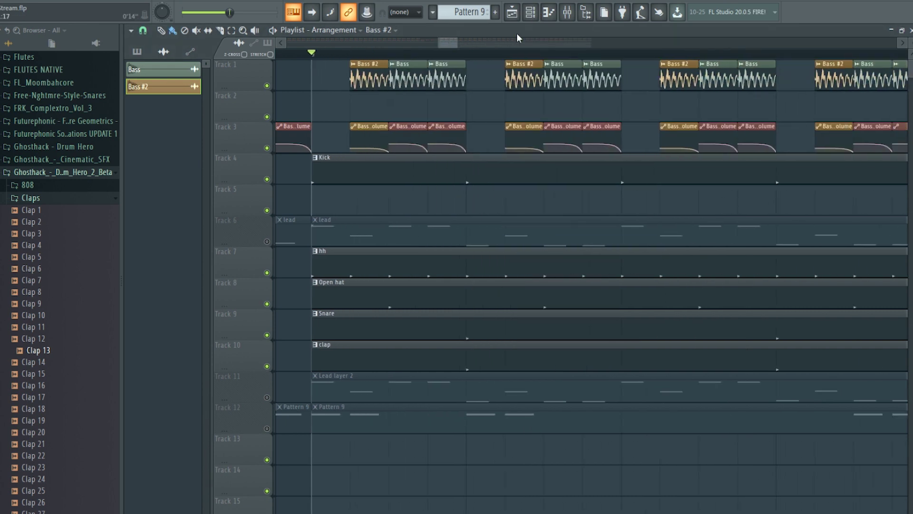
left_click(531, 12)
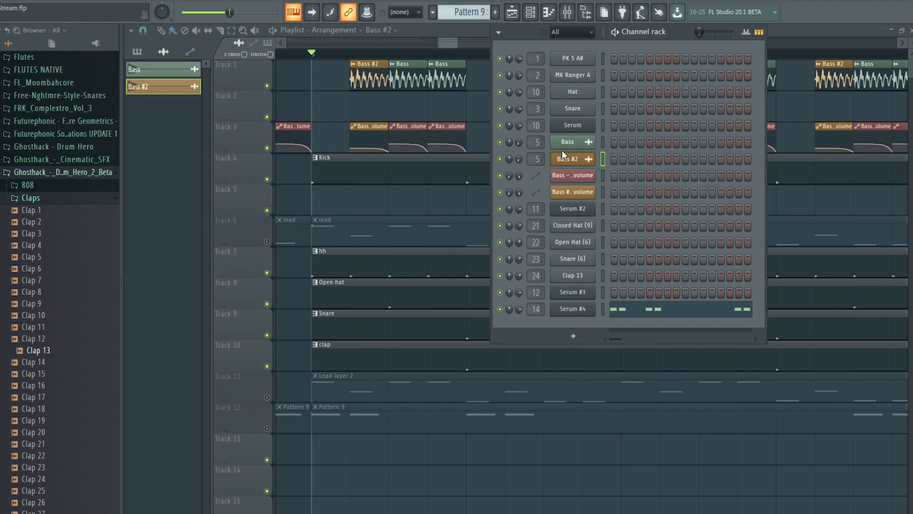
left_click(574, 313)
left_click(444, 45)
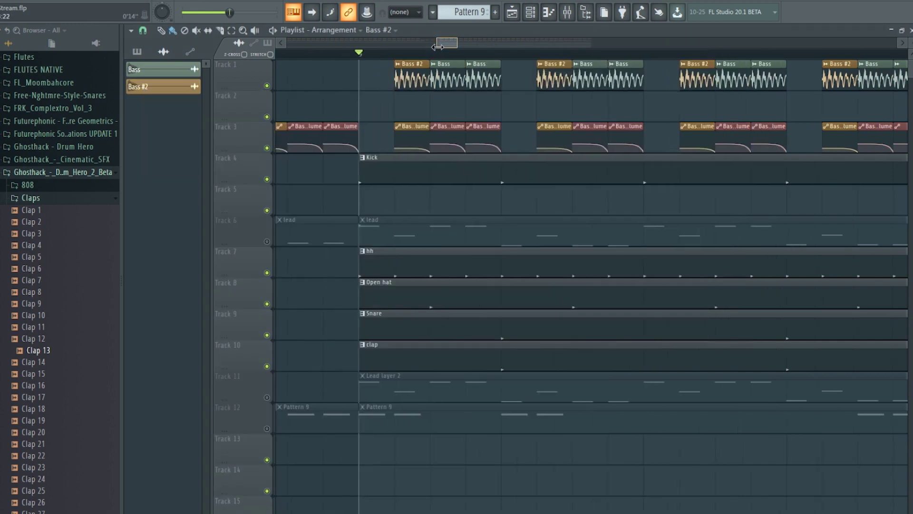
Check the Kick Bass mixer track's effects and inspect Virtual Mix Rack and Kickstart on the Bass track.
key("F9")
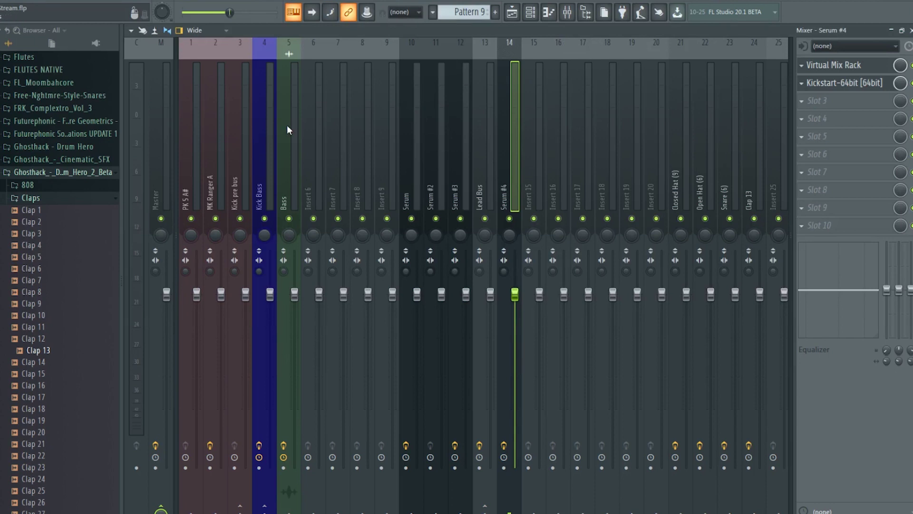
left_click(267, 133)
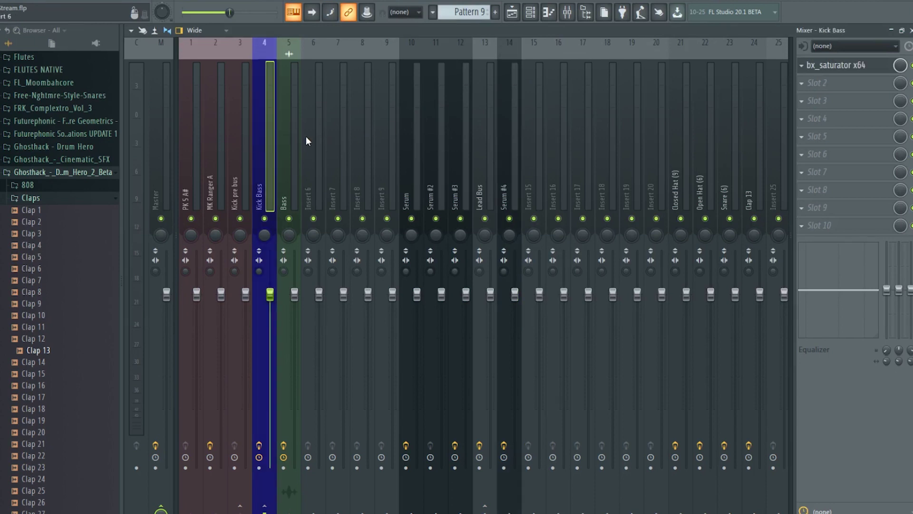
left_click(291, 138)
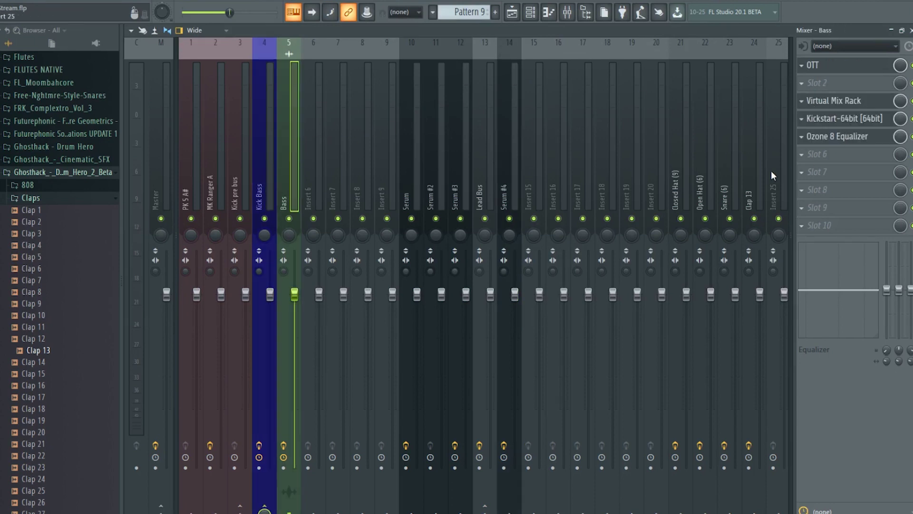
left_click(837, 99)
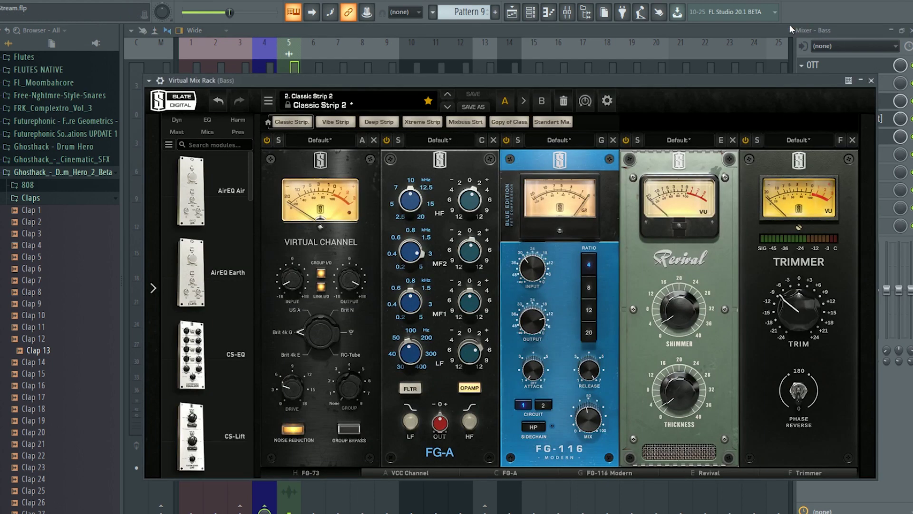
left_click(837, 100)
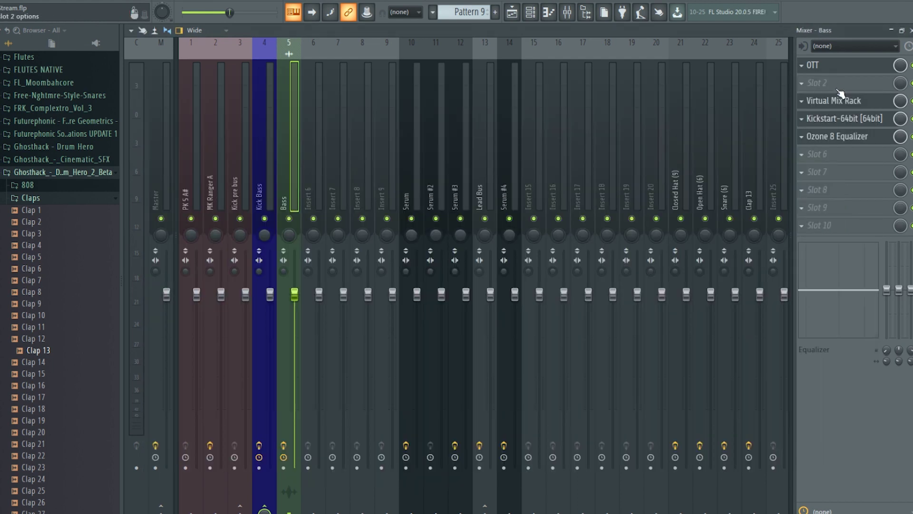
left_click(862, 119)
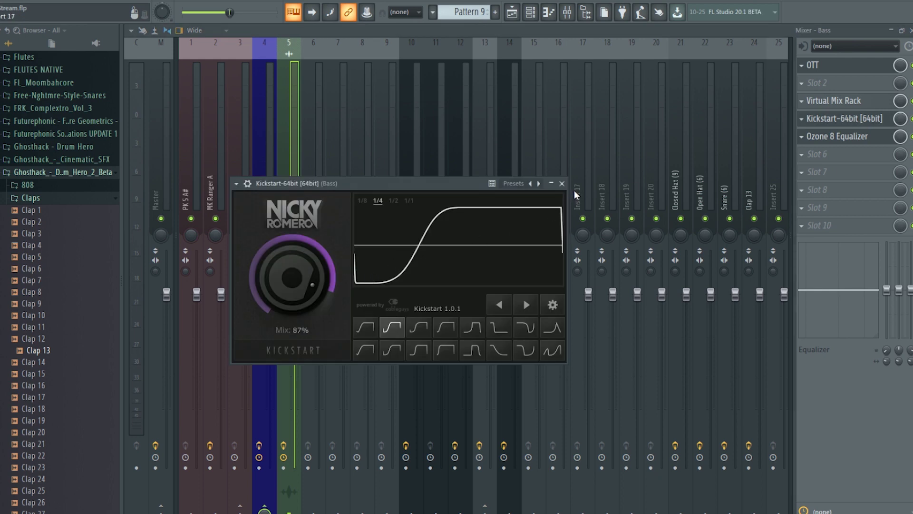
Unmute playlist tracks 6, 11 and 12, which hold the lead, Lead layer 2 and Pattern 9 clips.
left_click(519, 15)
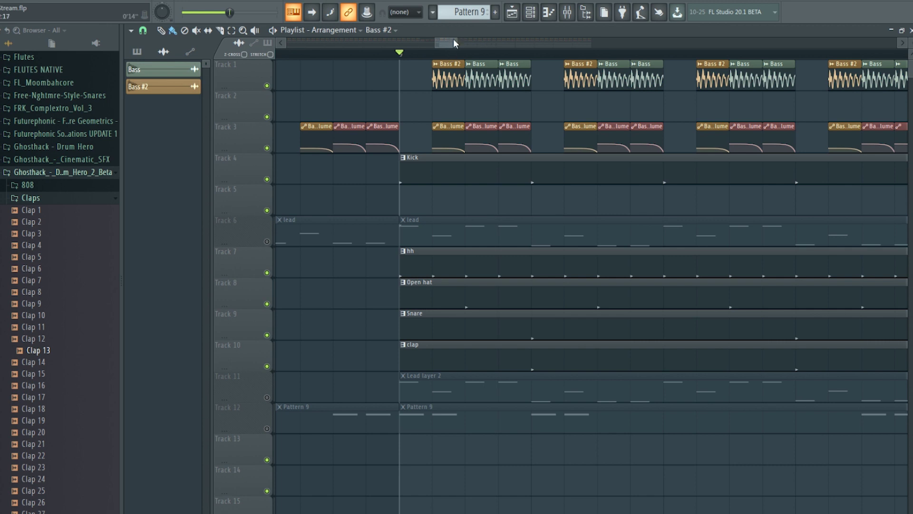
left_click_drag(455, 42, 496, 51)
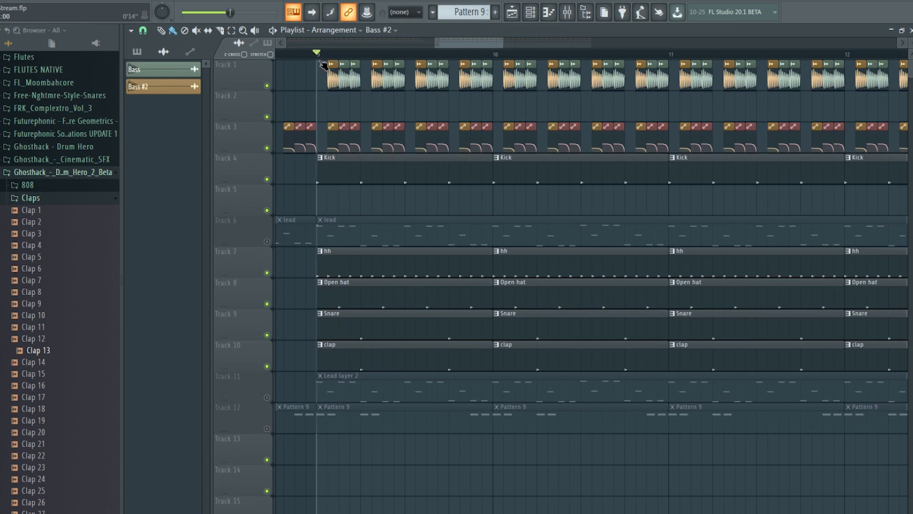
scroll(325, 62, "down", 2)
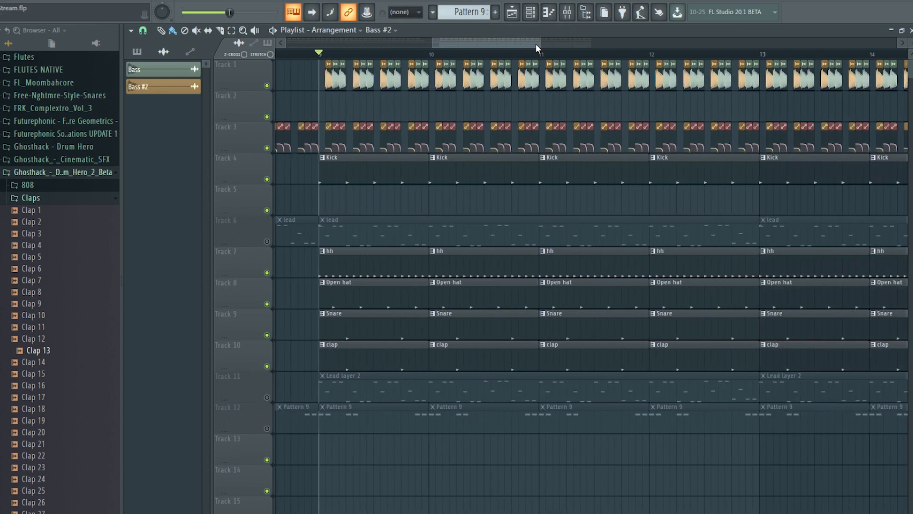
scroll(547, 83, "right", 5)
scroll(495, 63, "down", 5)
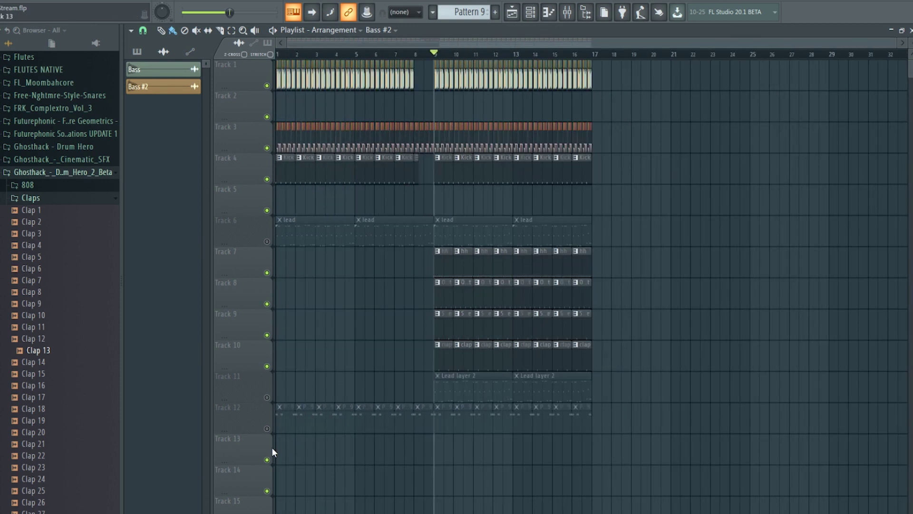
right_click(268, 428)
right_click(267, 429)
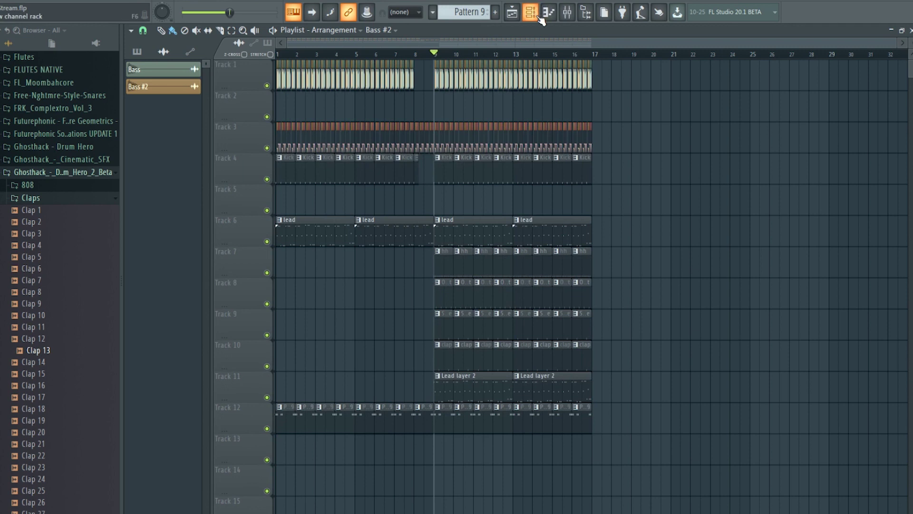
Review the effect chains of the Kick Bass and Bass tracks in the mixer.
left_click(571, 16)
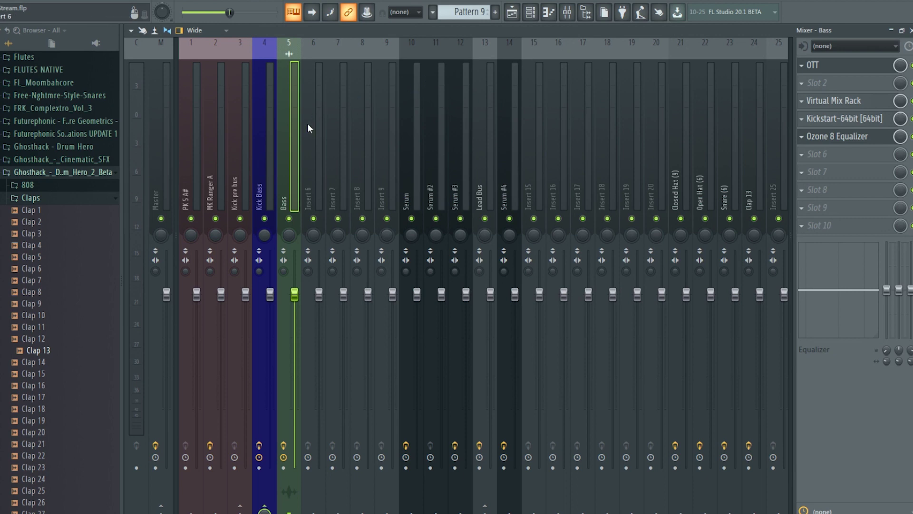
left_click(267, 132)
left_click(283, 131)
key("super")
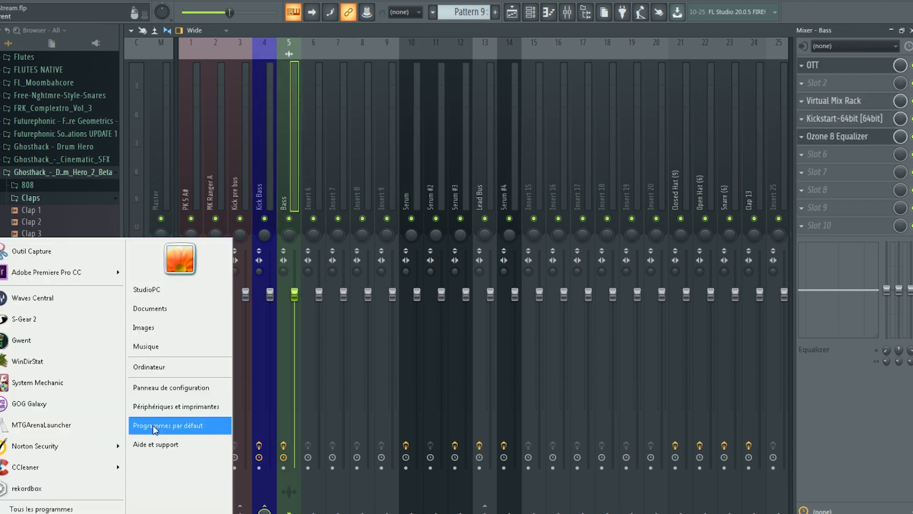
left_click(195, 370)
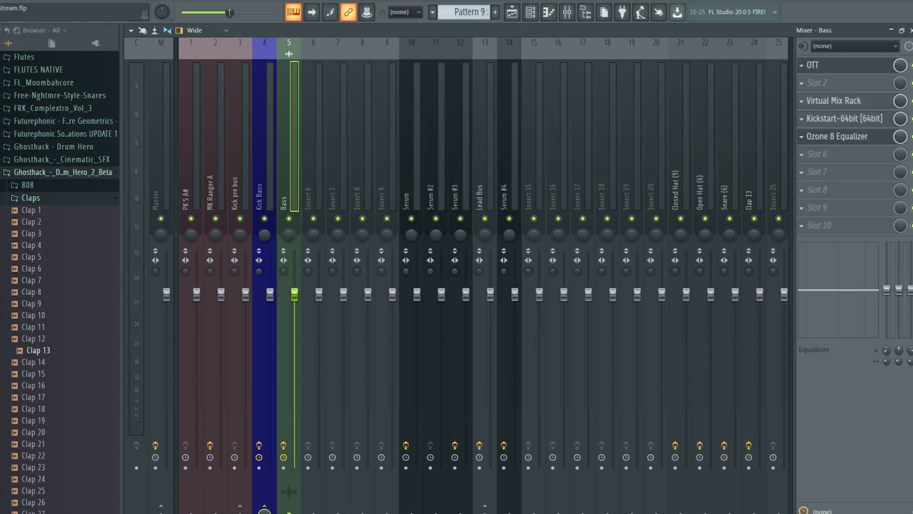
Stop the running Edison recording on the Master track and delete all of its recorded audio.
left_click(164, 112)
left_click(854, 70)
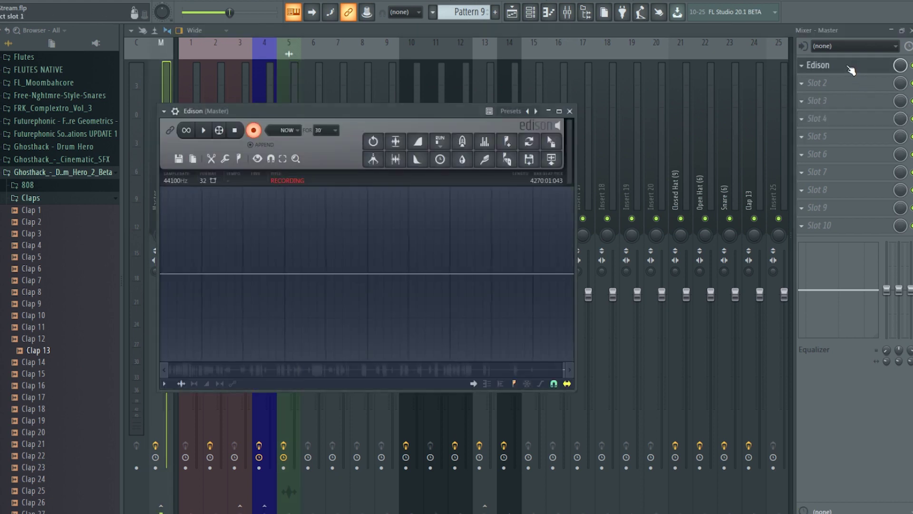
left_click(253, 131)
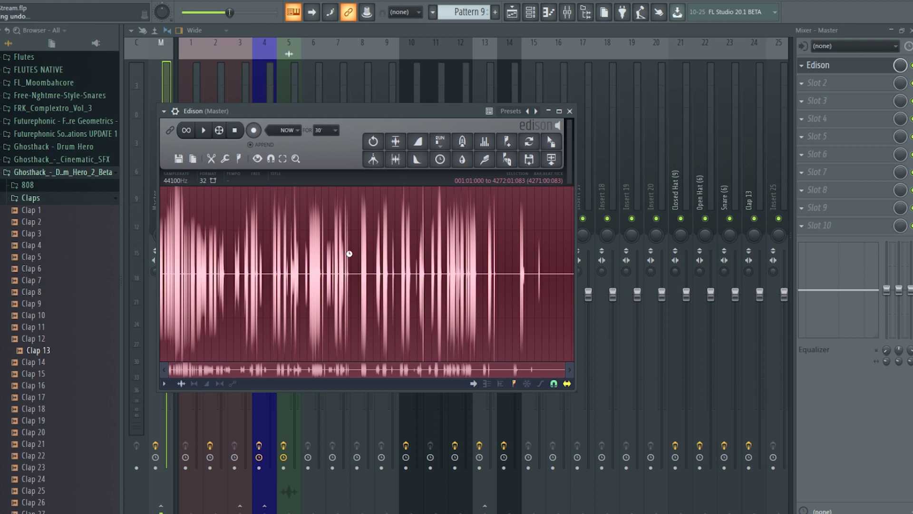
key("Delete")
left_click(346, 245)
left_click(504, 338)
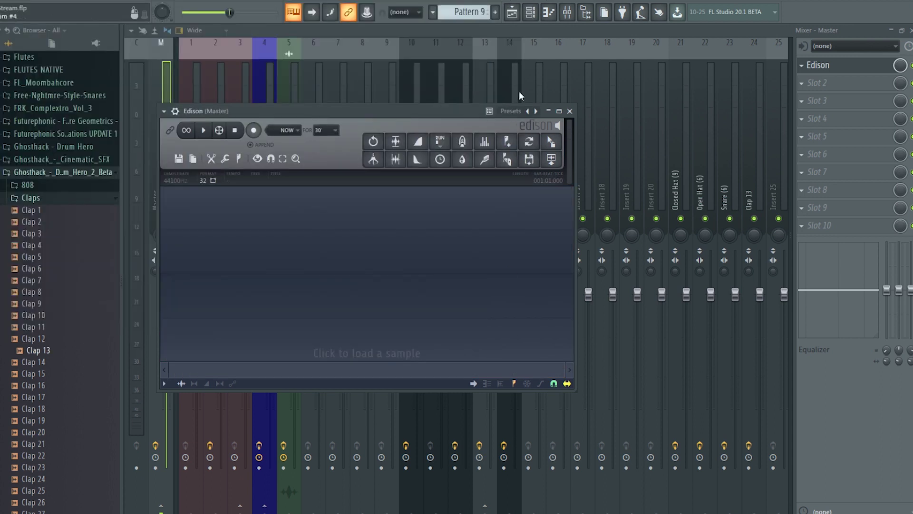
left_click(570, 111)
Recheck the emptied Edison effect in the first slot of the Master track.
left_click(513, 13)
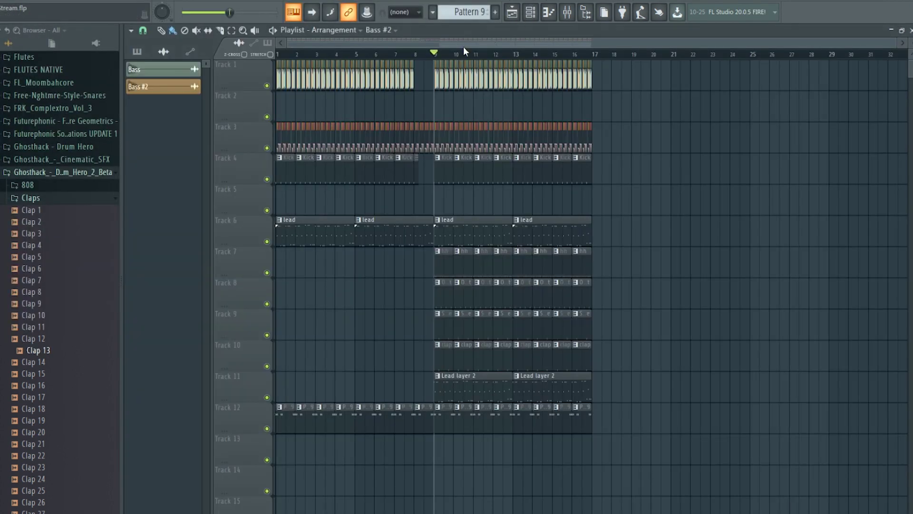
left_click(567, 13)
left_click(811, 66)
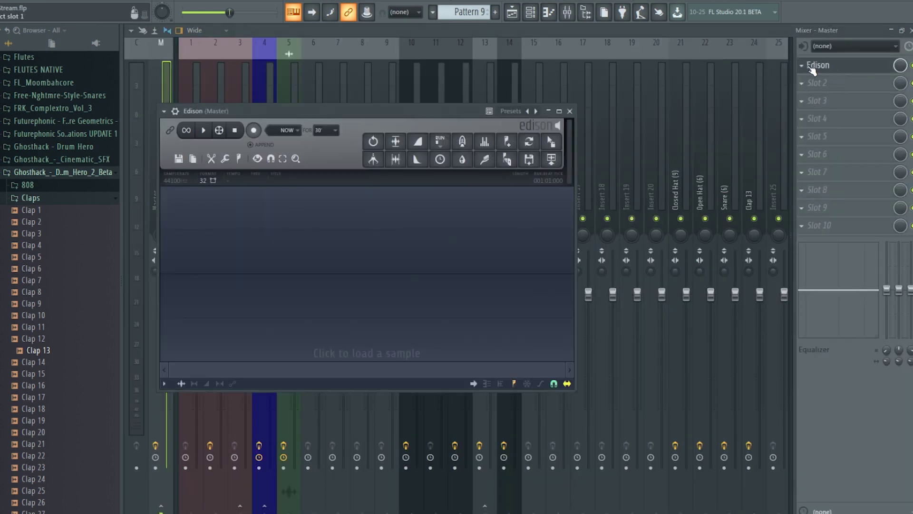
left_click(811, 67)
right_click(807, 67)
mouse_move(807, 79)
left_click(478, 8)
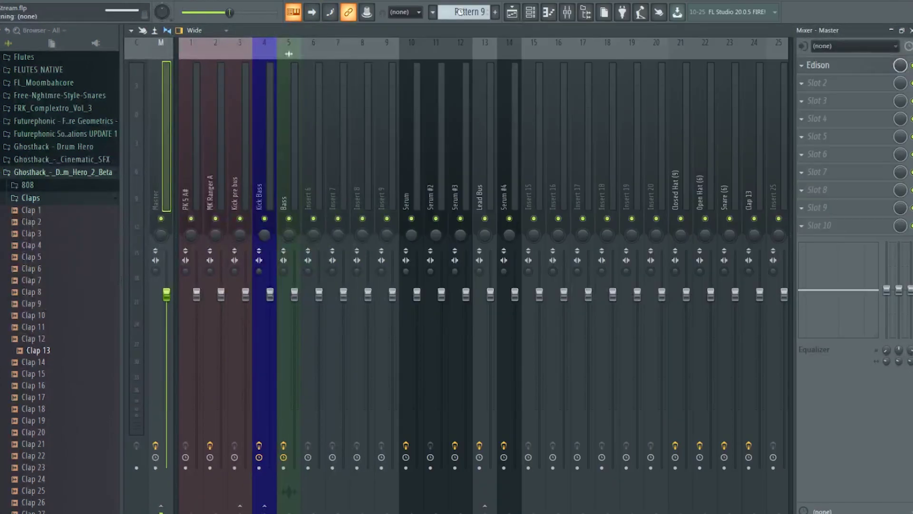
Rename Pattern 9 as "Rythme lead".
left_click(518, 12)
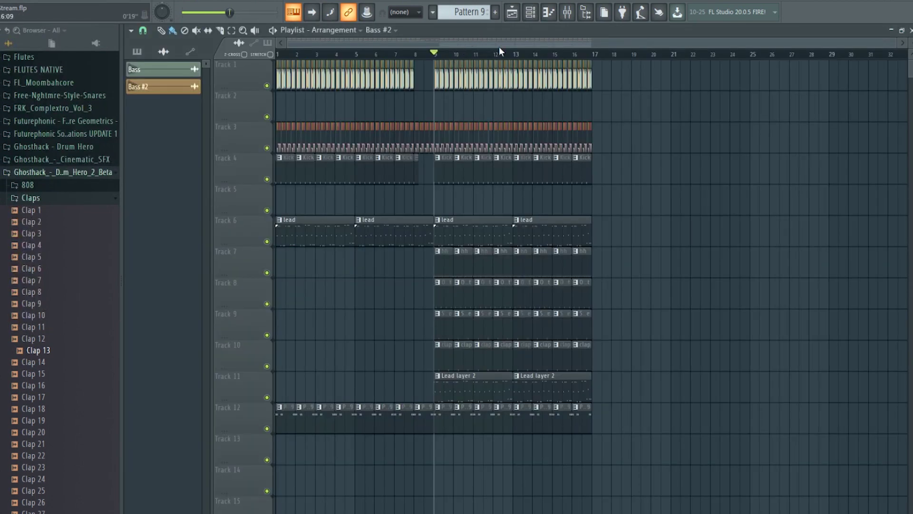
left_click(549, 11)
left_click(466, 18)
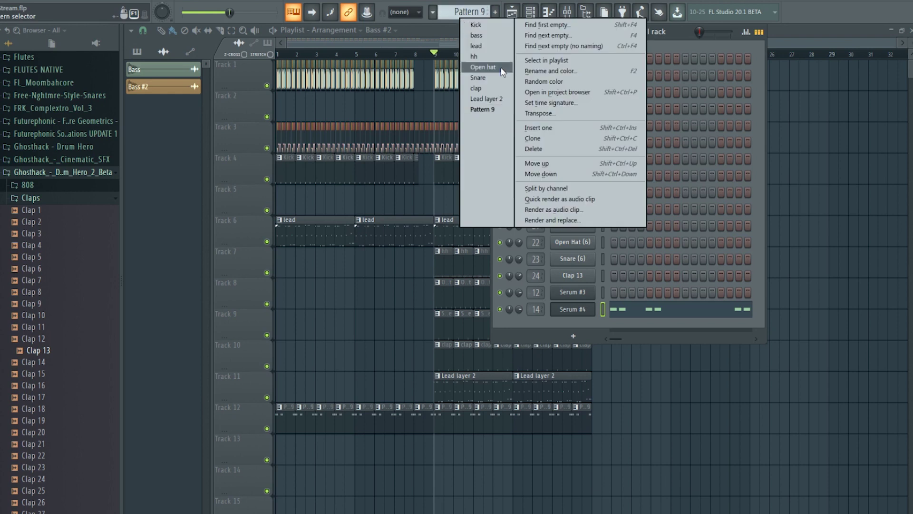
left_click(559, 77)
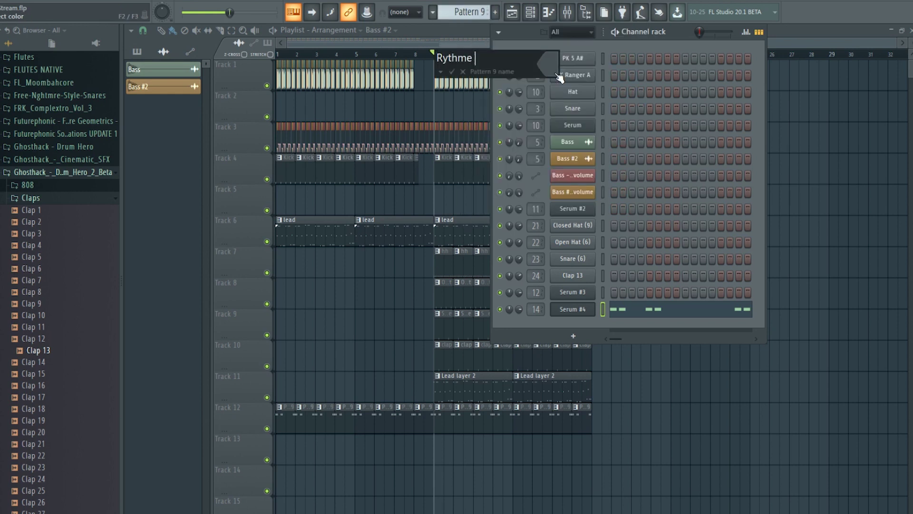
type("Rythme lead")
key("Return")
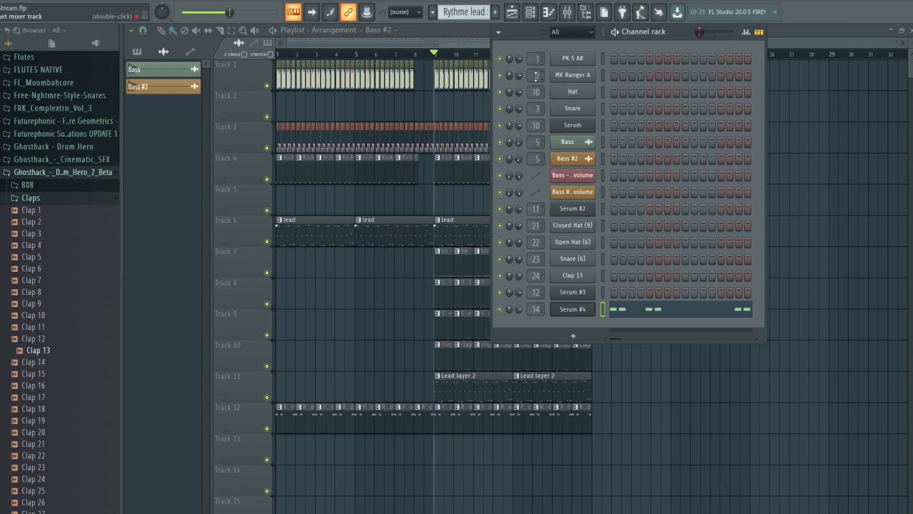
Add a new Serum channel and load the Lead - Les Fleurs du Mal preset from Ghosthack Psytrance Awakening 2.
left_click(574, 336)
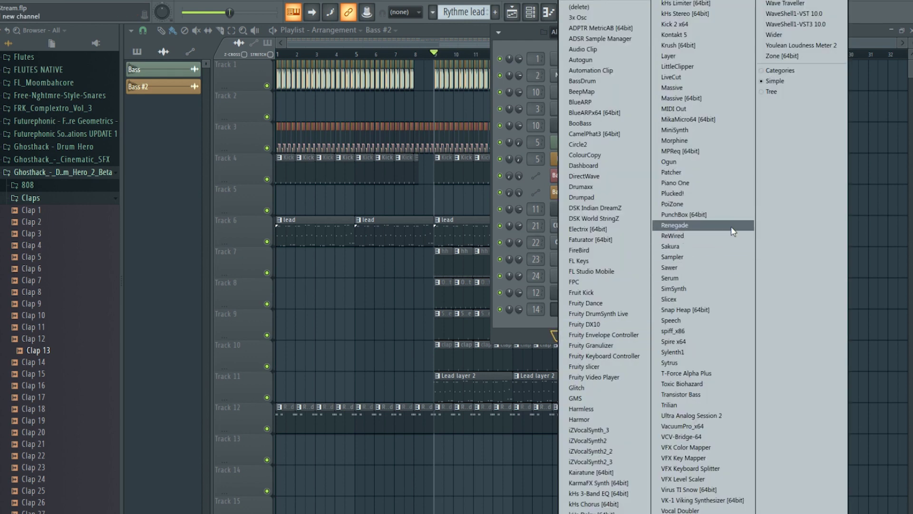
left_click(671, 278)
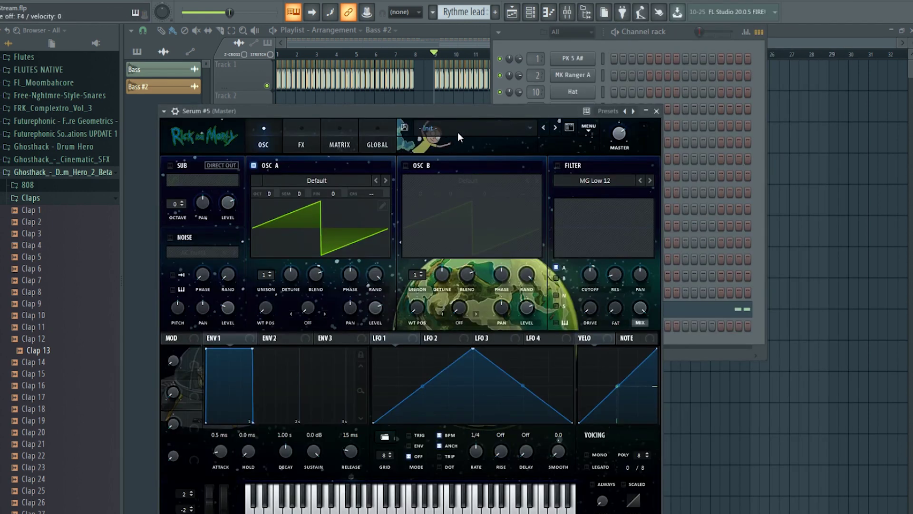
left_click(443, 137)
mouse_move(501, 163)
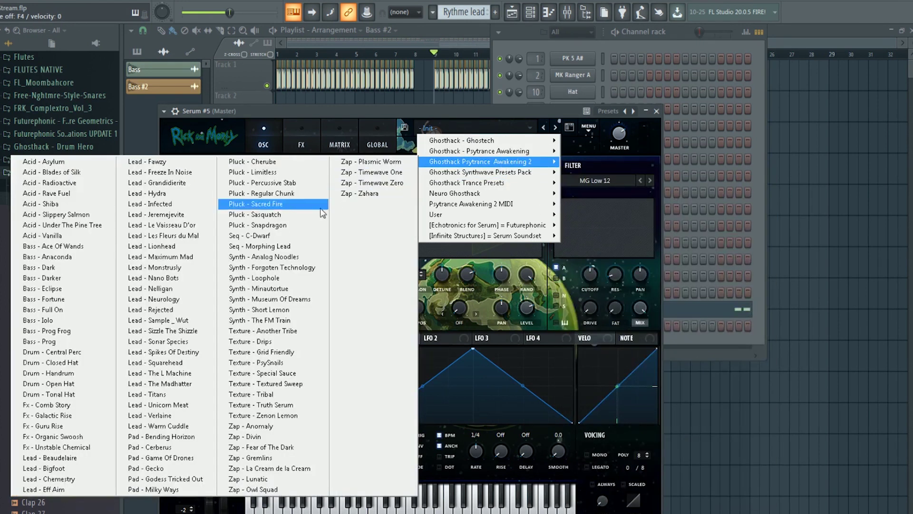
left_click(185, 236)
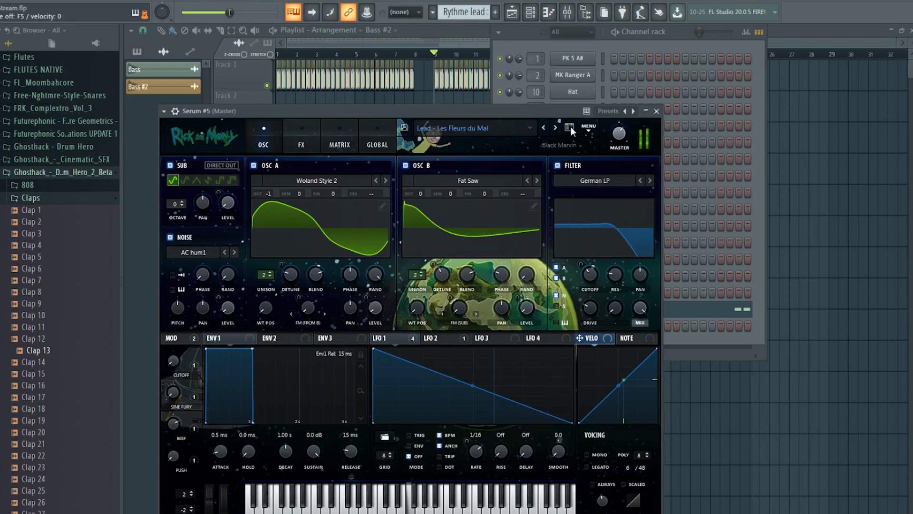
Copy the Serum #4 notes and create a new pattern named "Rythm lead 2".
left_click(673, 58)
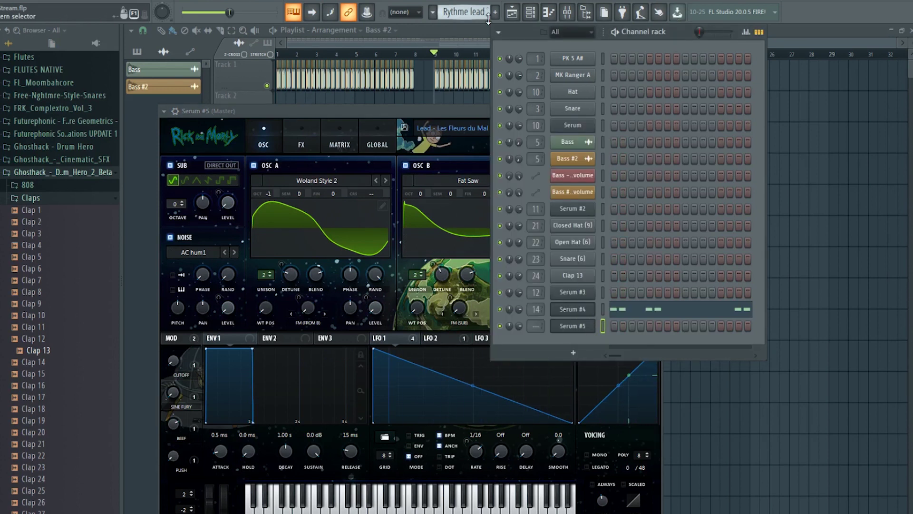
right_click(593, 308)
left_click(703, 321)
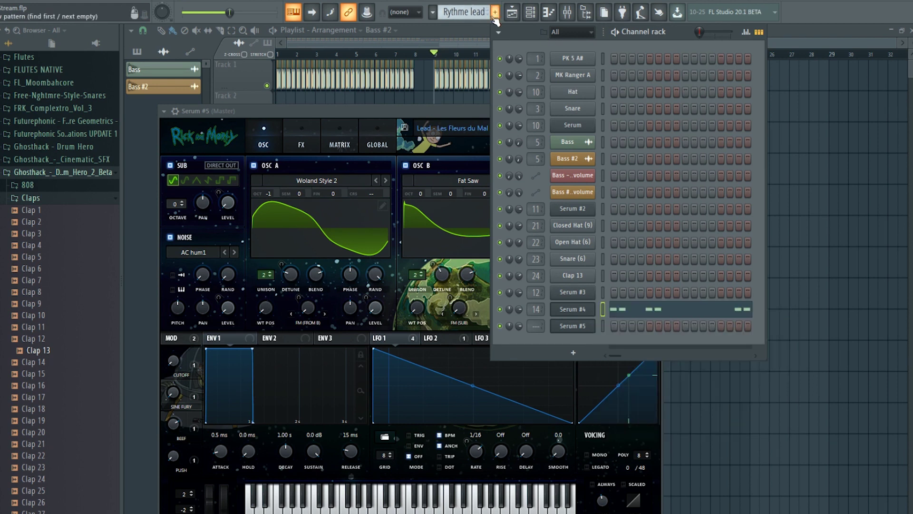
left_click(497, 14)
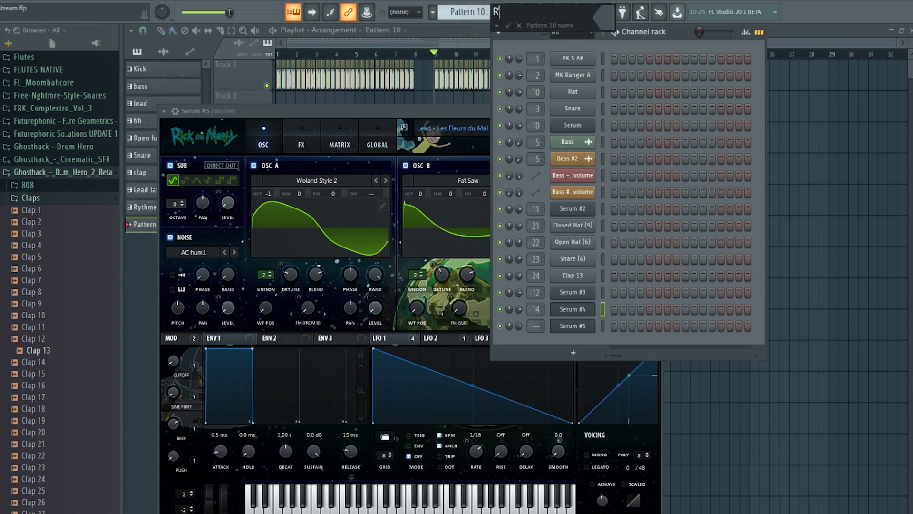
type("Rythm lead 2")
key("Return")
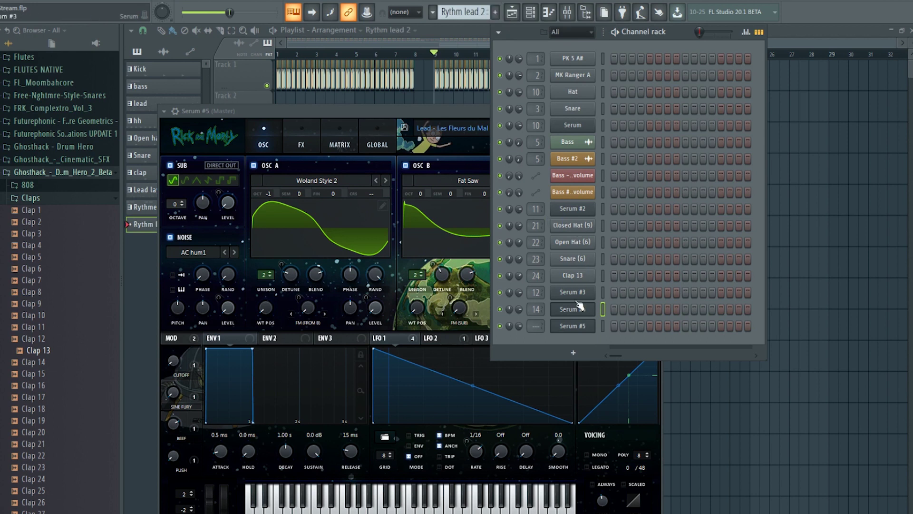
Paste the copied notes into the Serum #5 channel of the Rythm lead 2 pattern.
right_click(576, 325)
left_click(612, 331)
right_click(614, 328)
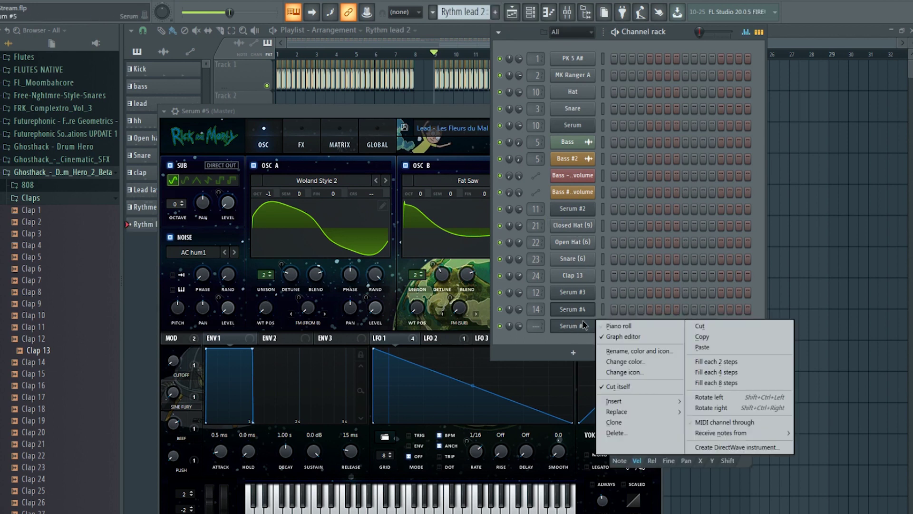
left_click(730, 348)
Play the Rythm lead 2 pattern while auditioning Serum #5 lead presets, and choose Lead - Maximum Mad.
key("l")
key("space")
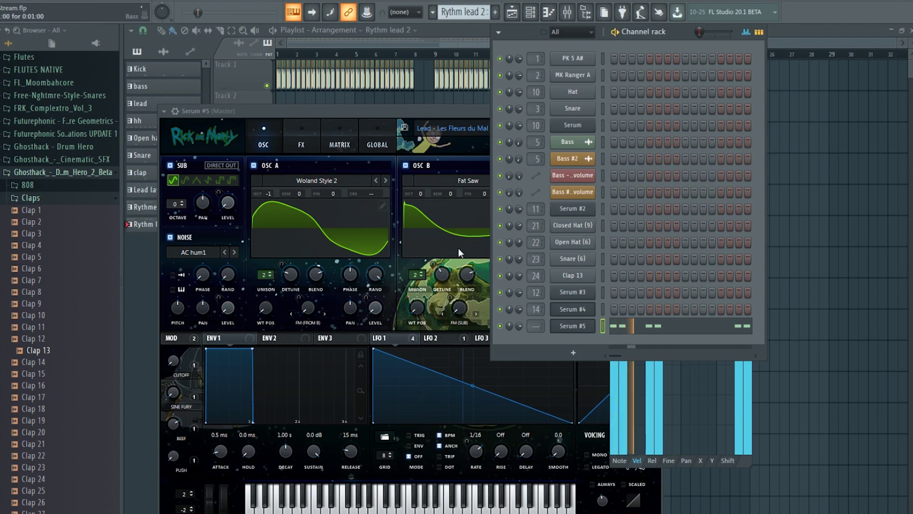
left_click(573, 330)
left_click(573, 330)
left_click(574, 335)
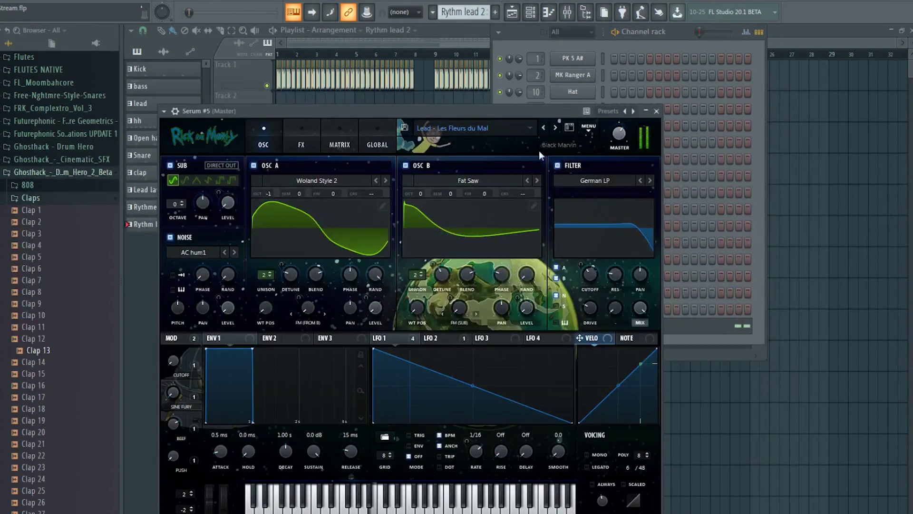
left_click(555, 127)
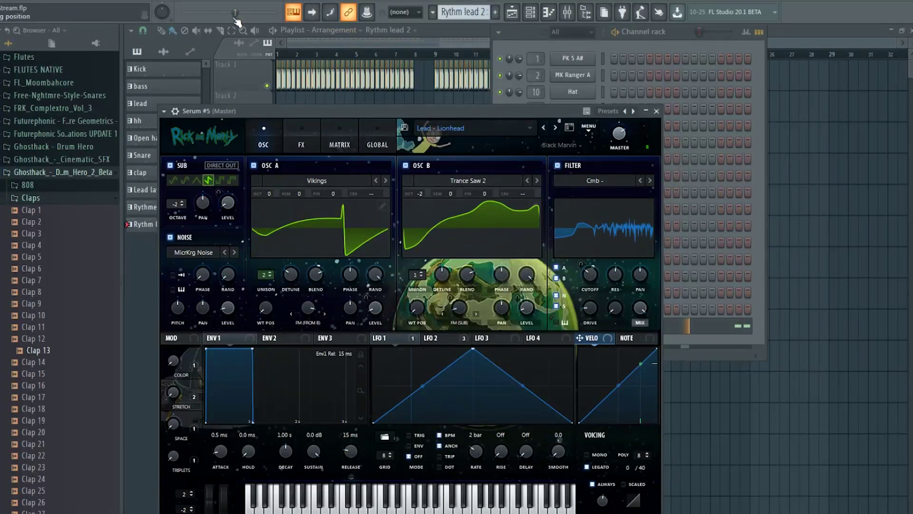
left_click(556, 128)
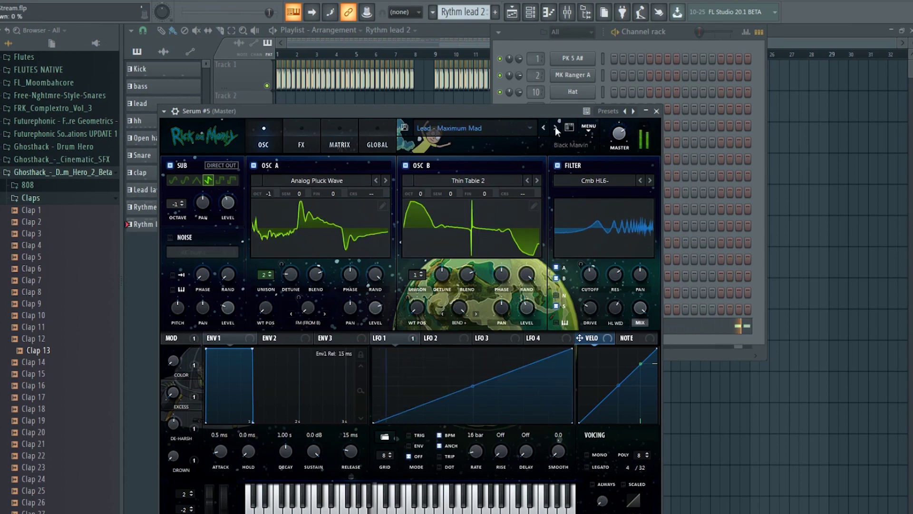
left_click(555, 128)
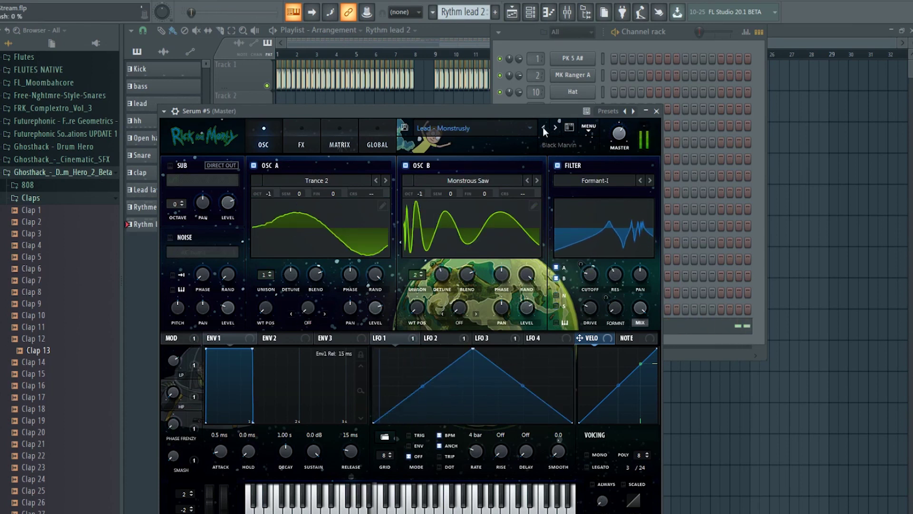
left_click(544, 127)
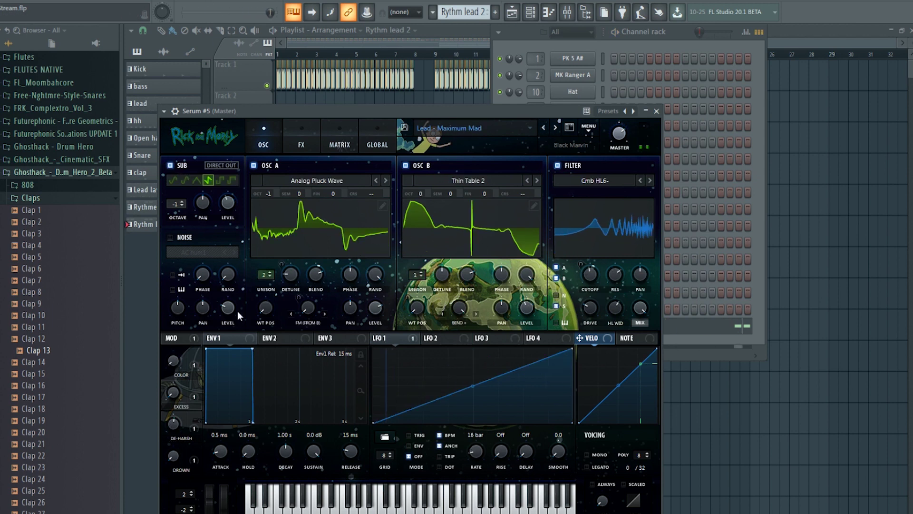
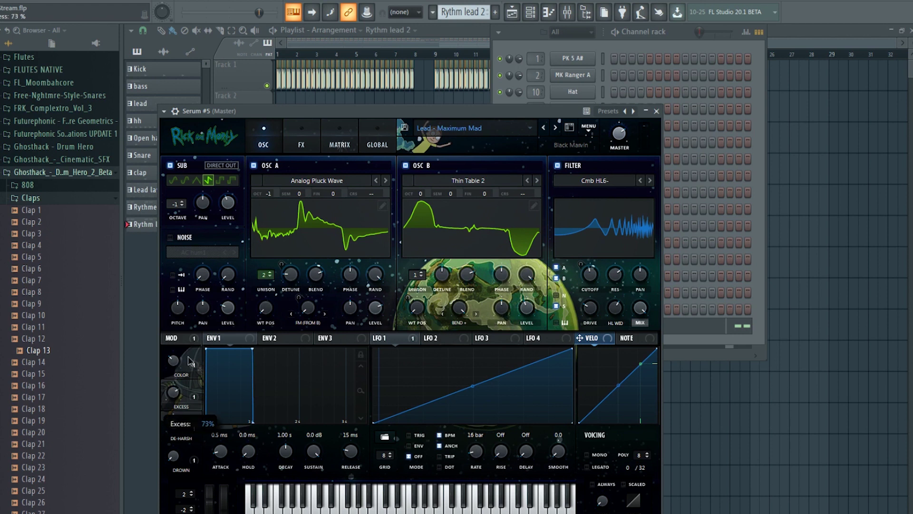
Adjust the Drown macro of Serum #5 and review its effects chain down to the delay, EQ and reverb.
left_click_drag(174, 458, 211, 373)
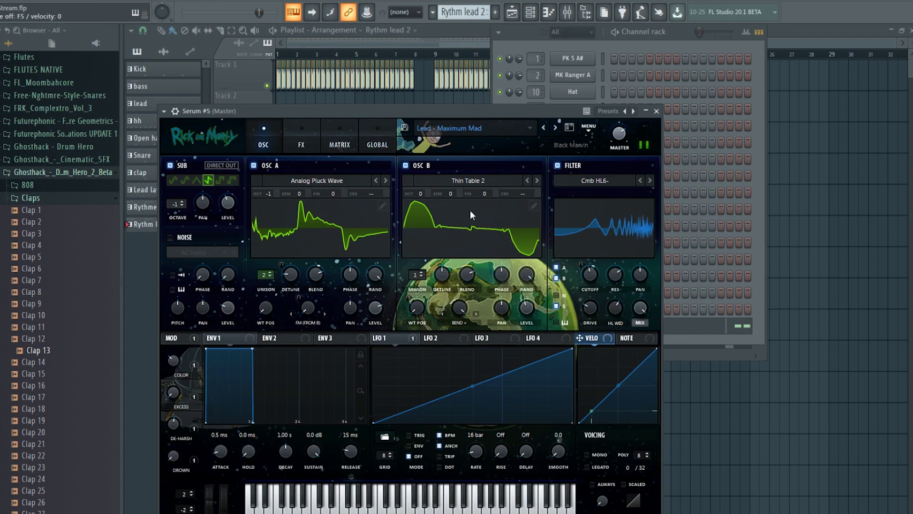
left_click(639, 51)
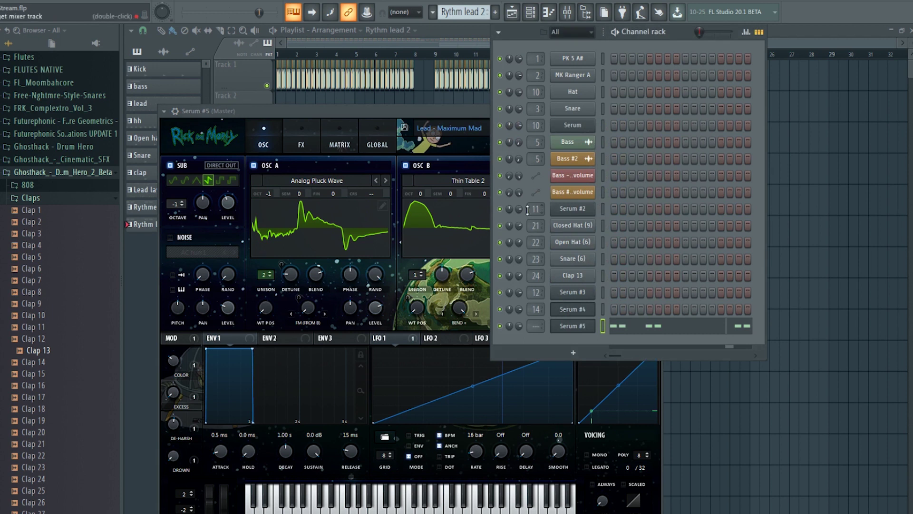
left_click(316, 139)
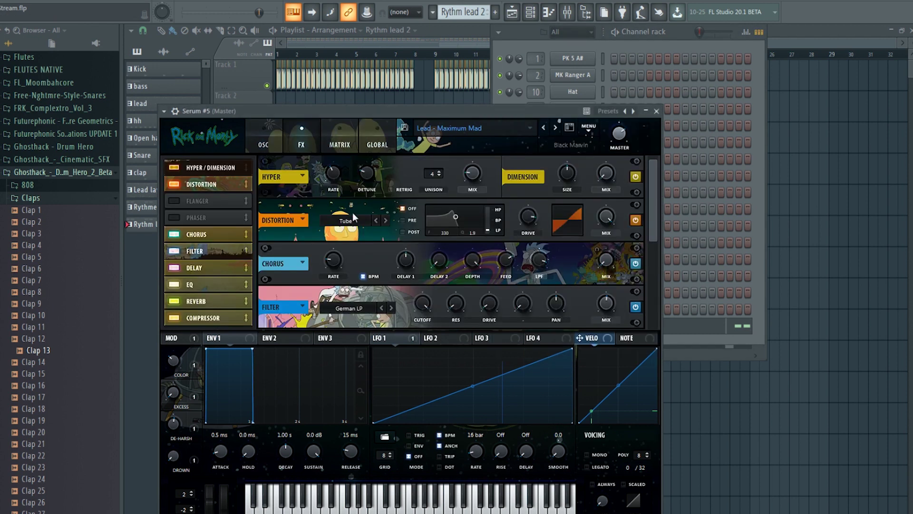
left_click_drag(659, 204, 638, 244)
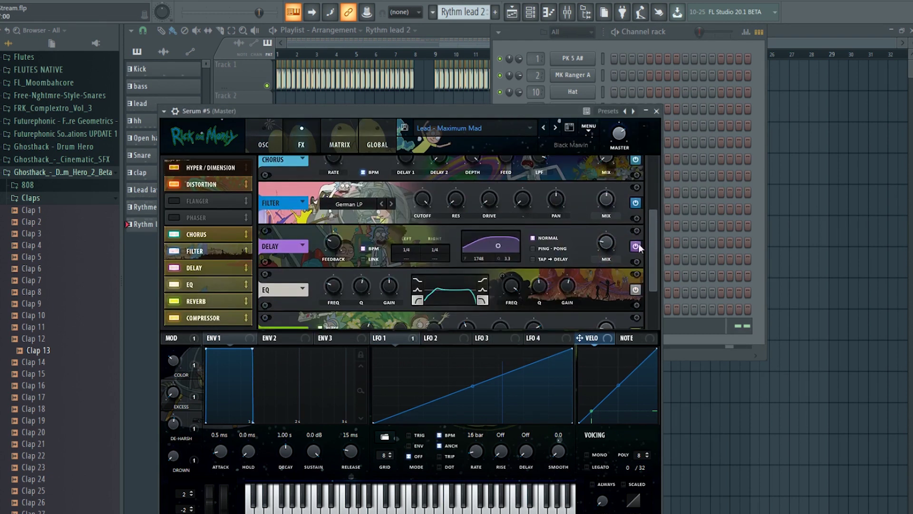
scroll(644, 255, "down", 2)
mouse_move(608, 289)
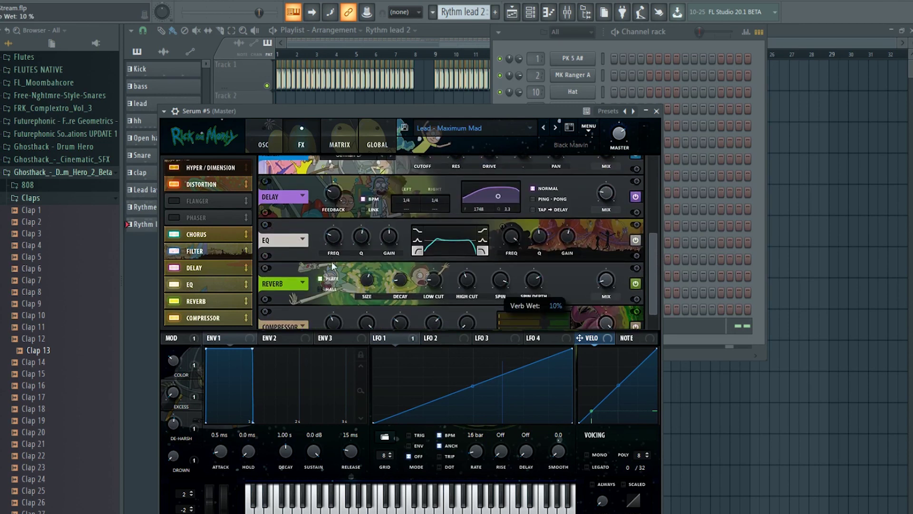
mouse_move(362, 296)
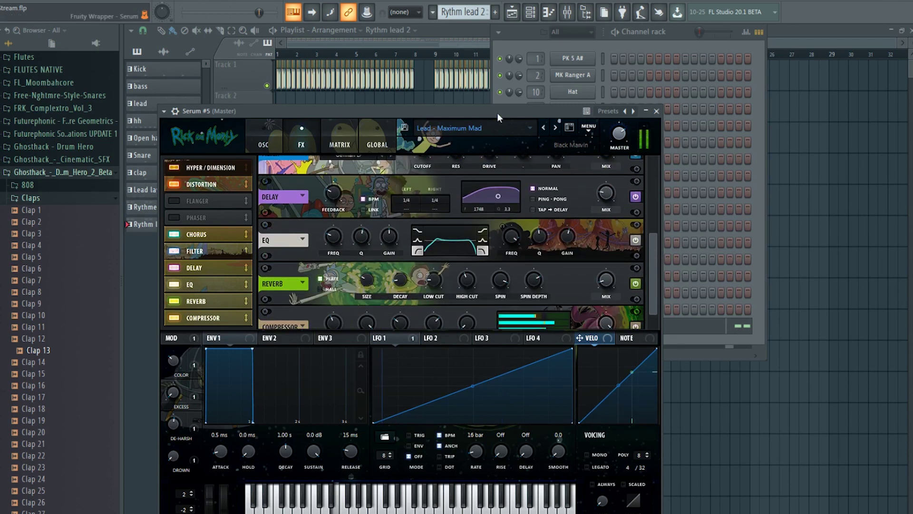
Open the Serum #5 notes of the Rythm lead 2 pattern in the piano roll.
left_click(379, 61)
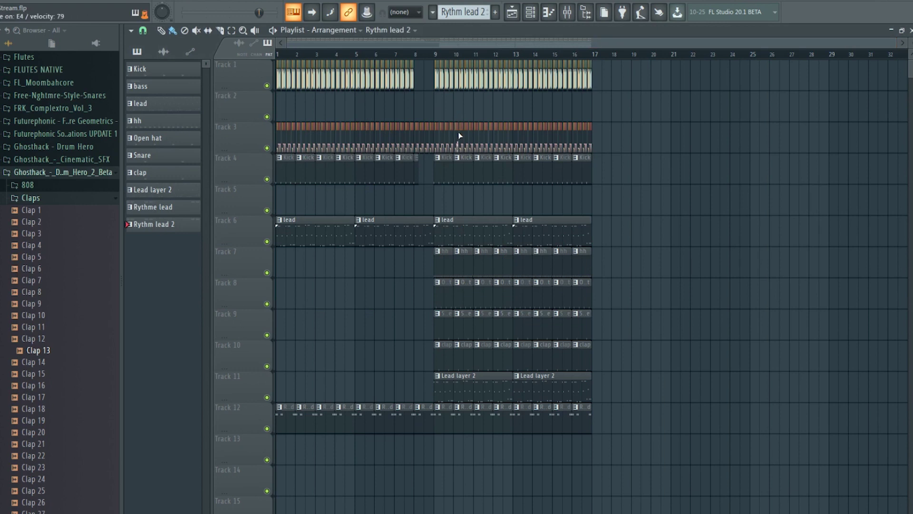
left_click(532, 13)
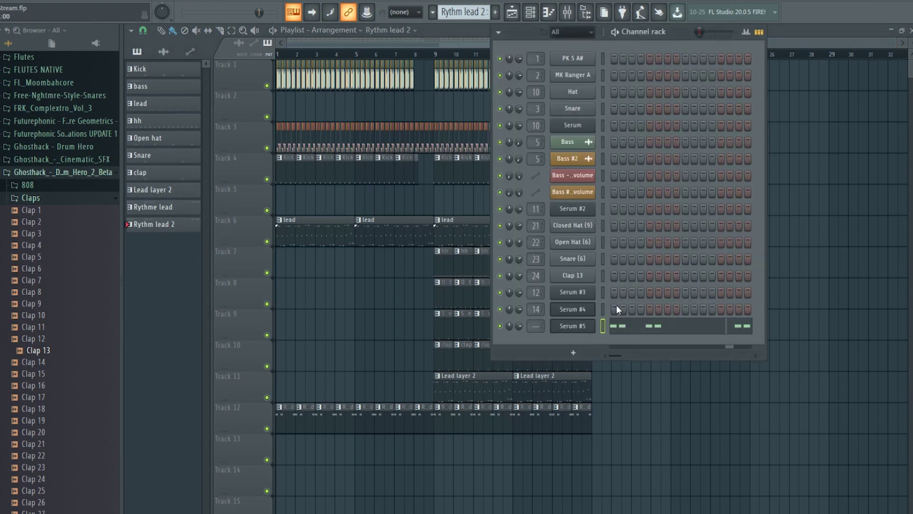
right_click(577, 326)
left_click(611, 327)
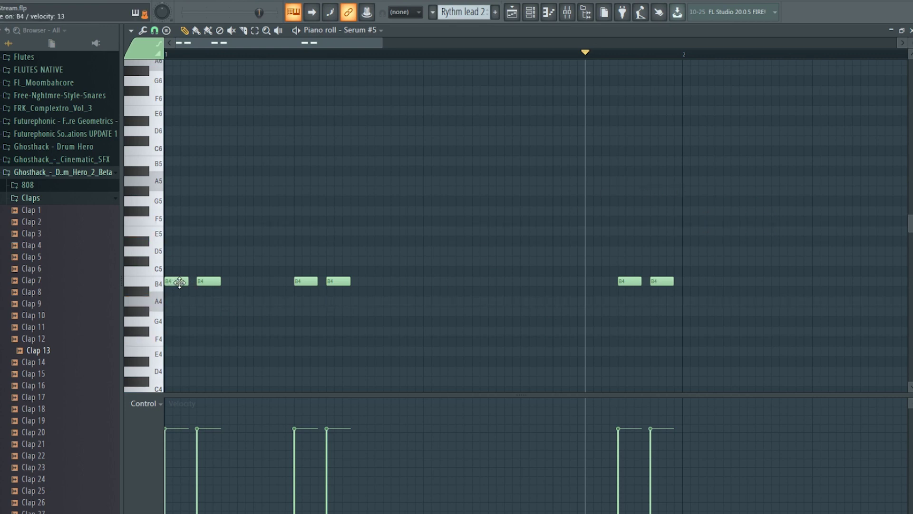
Play test notes on the Serum #5 lead with its Rythm lead 2 notes open in the piano roll.
left_click(196, 281)
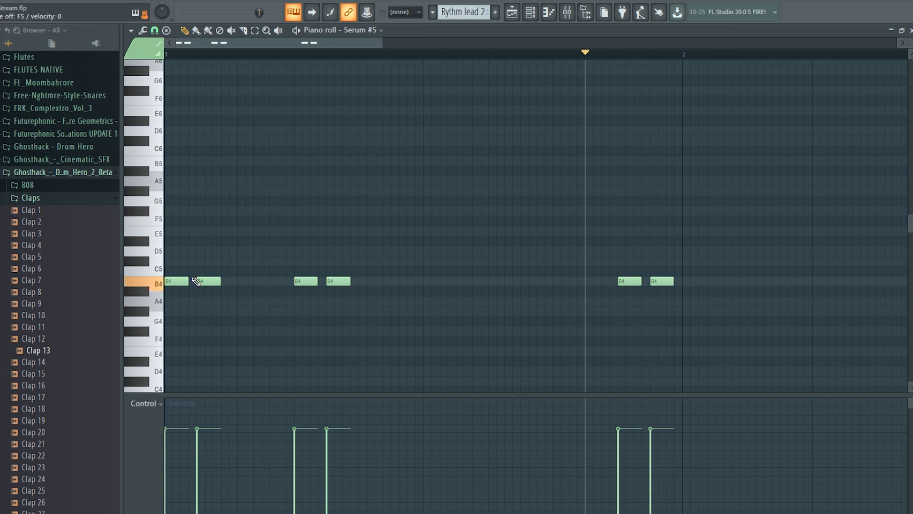
key("m")
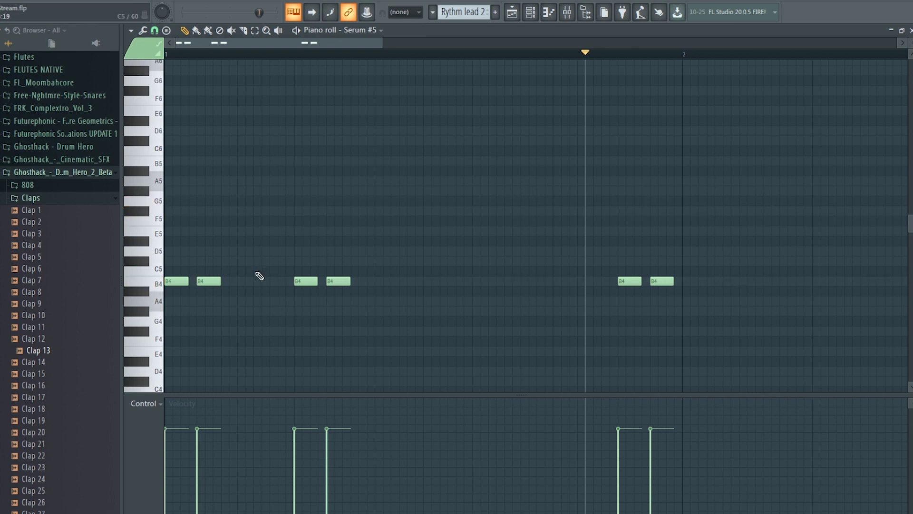
key("v")
key("v")
key("n")
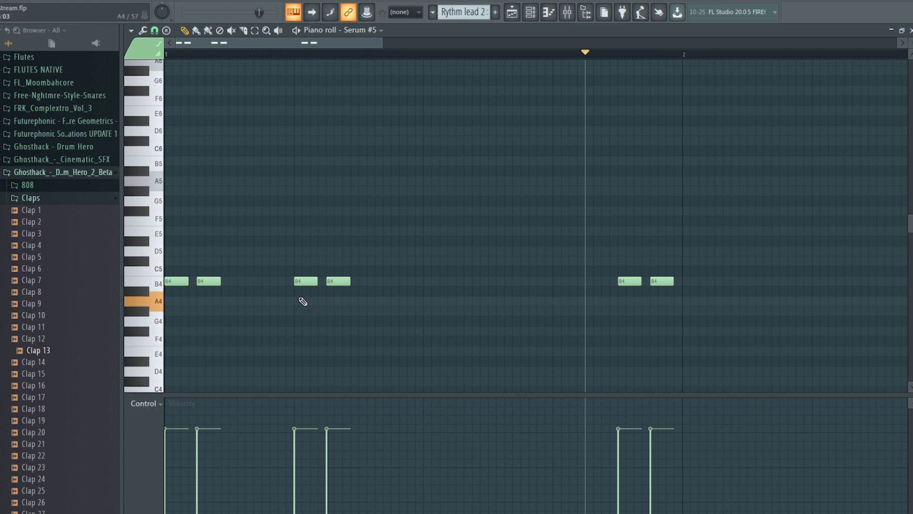
key("n")
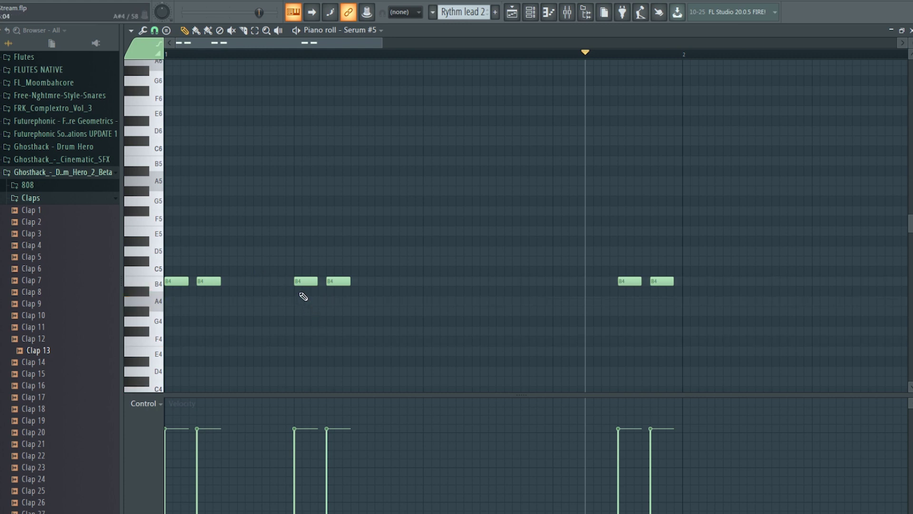
key("u")
key("m")
key("x")
key("x")
key("c")
key("b")
key("q")
Place Rythm lead 2 clips across bars 1 to 8 of Track 13 in the playlist and play the arrangement.
left_click(513, 15)
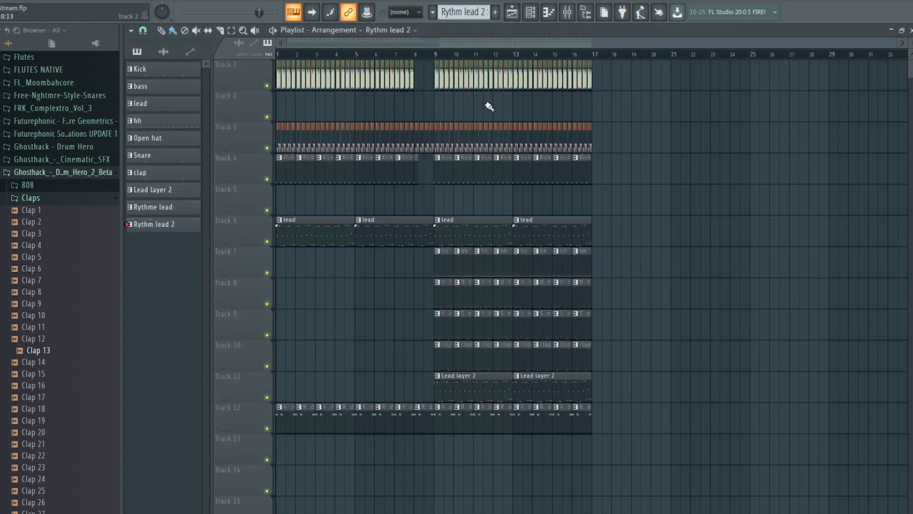
left_click_drag(439, 103, 501, 103)
mouse_move(446, 109)
left_mouse_down()
mouse_move(239, 326)
mouse_move(239, 454)
left_mouse_up()
key("space")
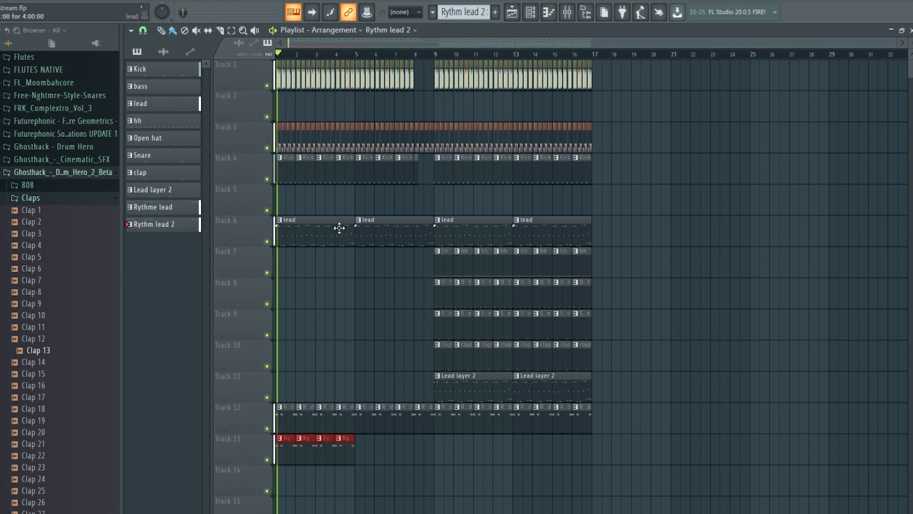
left_click_drag(347, 453, 427, 448)
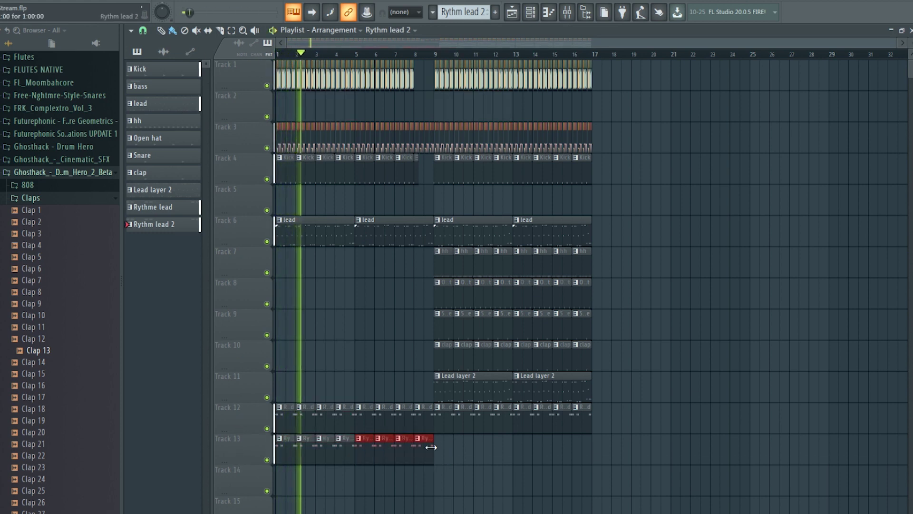
key("space")
Route the Serum #5 channel to mixer track 15 and name the track Serum #5.
left_click(573, 13)
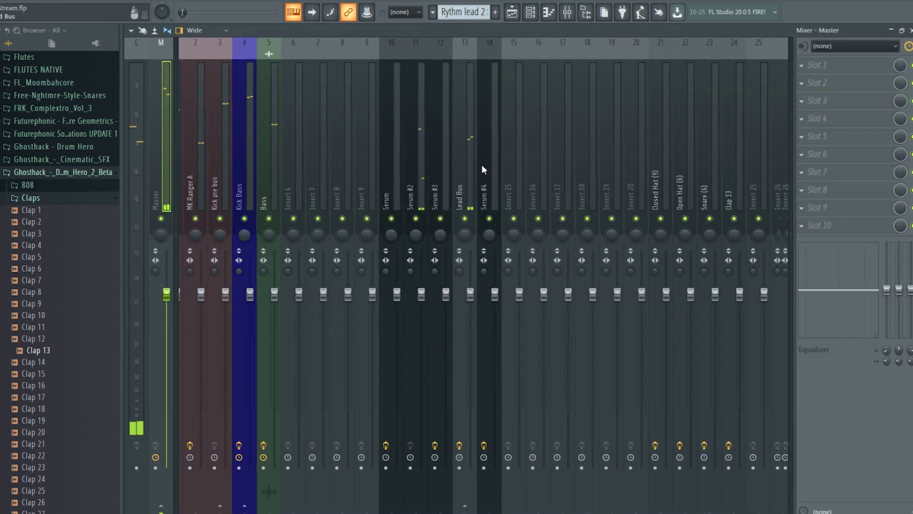
right_click(464, 169)
left_click(615, 130)
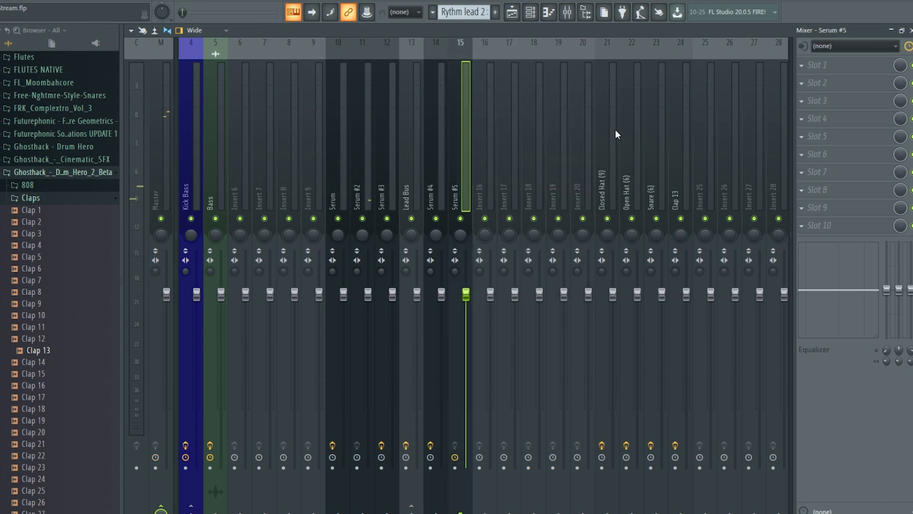
Load Kickstart-64bit in slot 1 of the Serum #5 mixer track and choose its second sidechain curve.
left_click(814, 65)
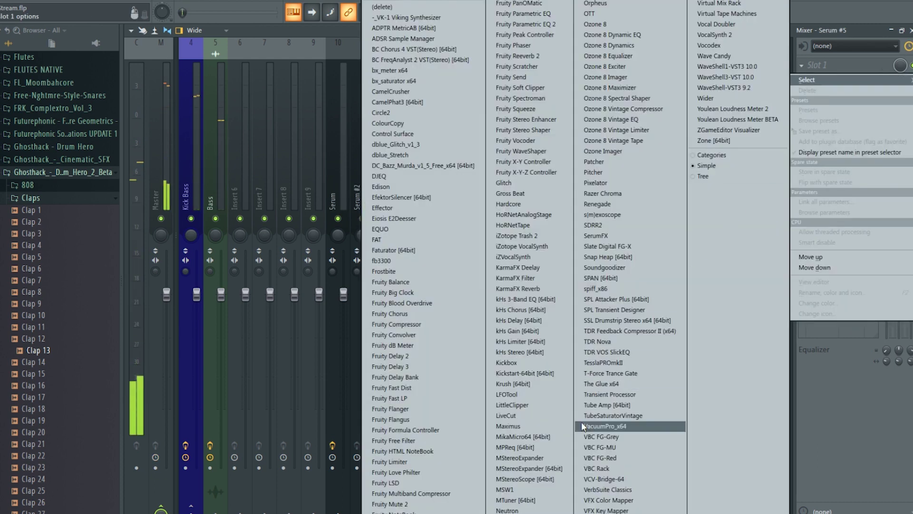
left_click(542, 374)
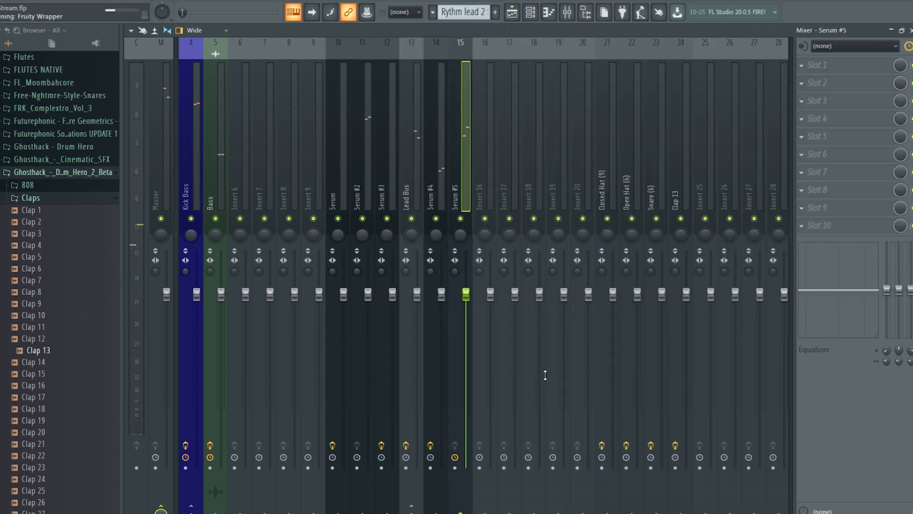
left_click(287, 231)
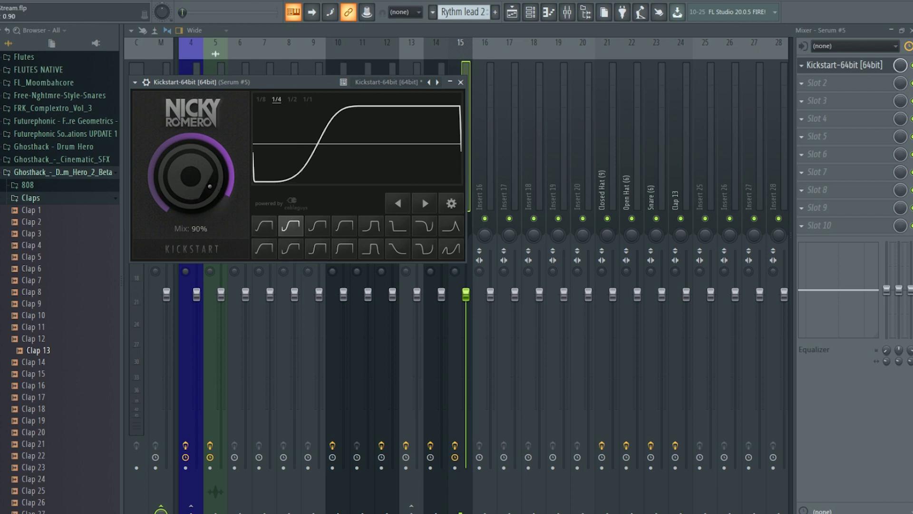
Add Virtual Mix Rack in slot 2 of Serum #5, with Virtual Channel input at -3.78 dB and drive at 7.42 dB.
left_click(817, 83)
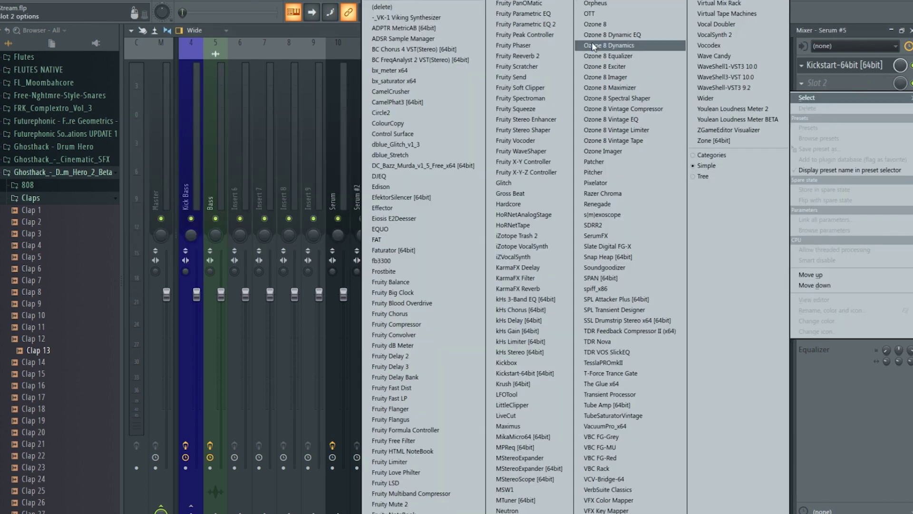
left_click(719, 3)
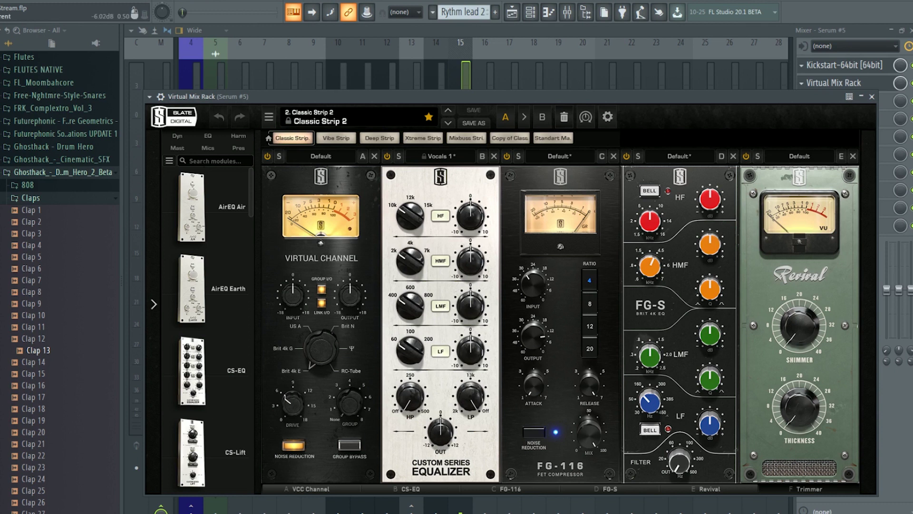
left_click_drag(295, 300, 295, 312)
left_click_drag(294, 404, 295, 397)
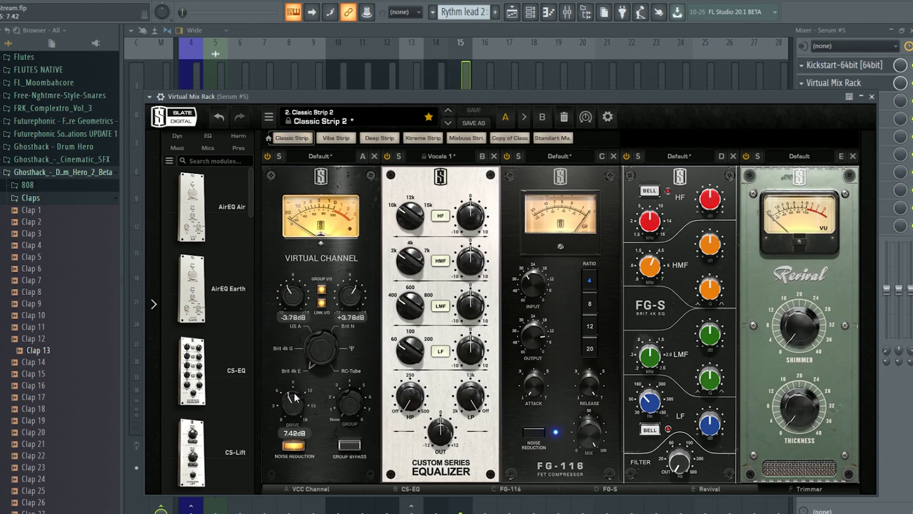
left_click(454, 70)
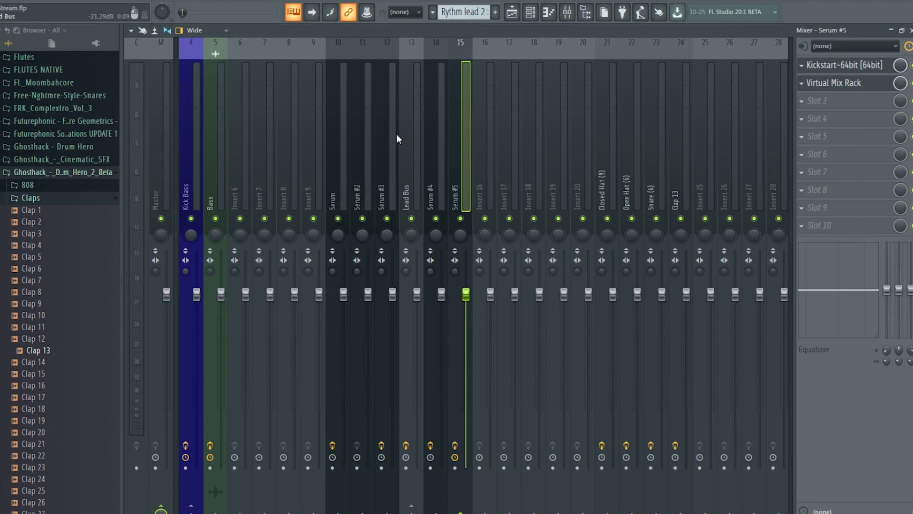
Search the effect plugin list for "tran" and "tram" for slot 3 of the Serum #5 mixer track.
left_click(841, 100)
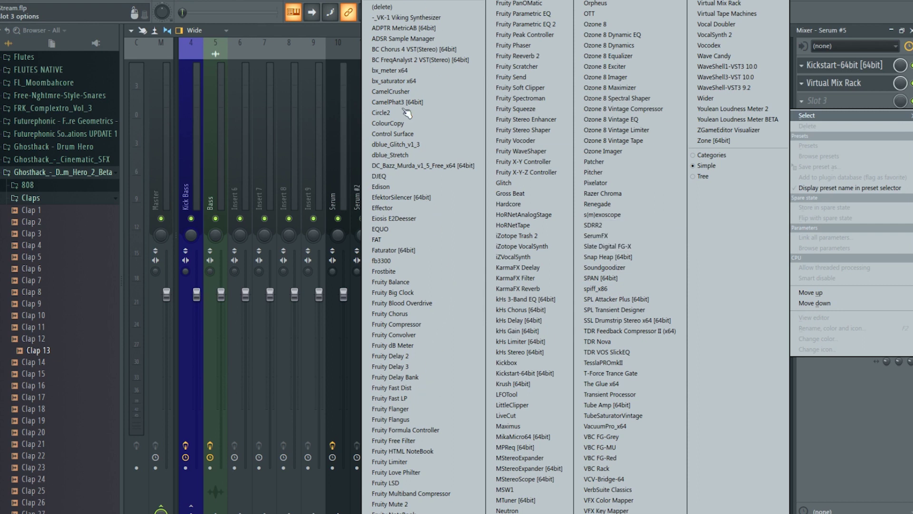
left_click(388, 1)
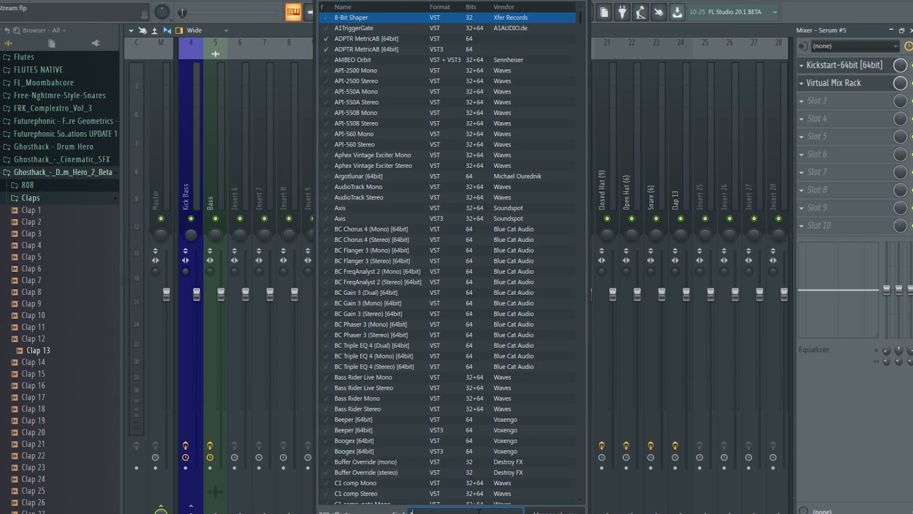
type("tran")
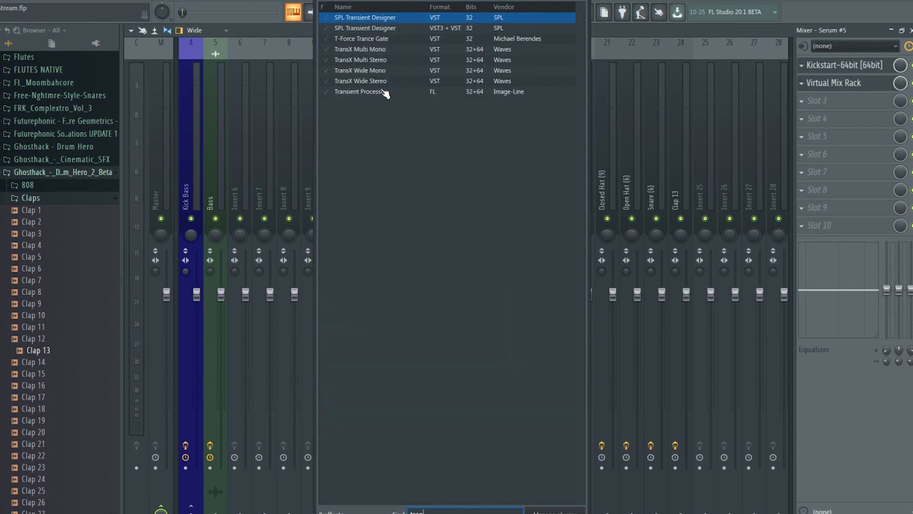
key("BackSpace")
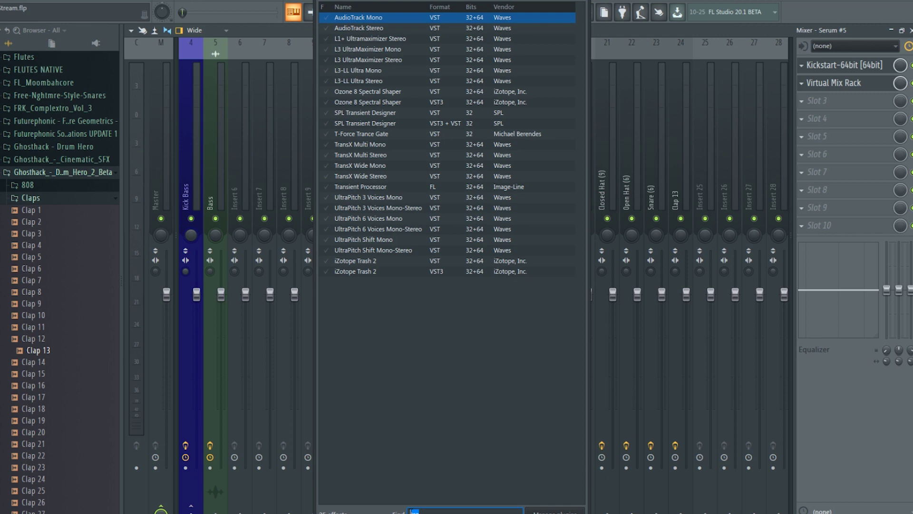
key("BackSpace")
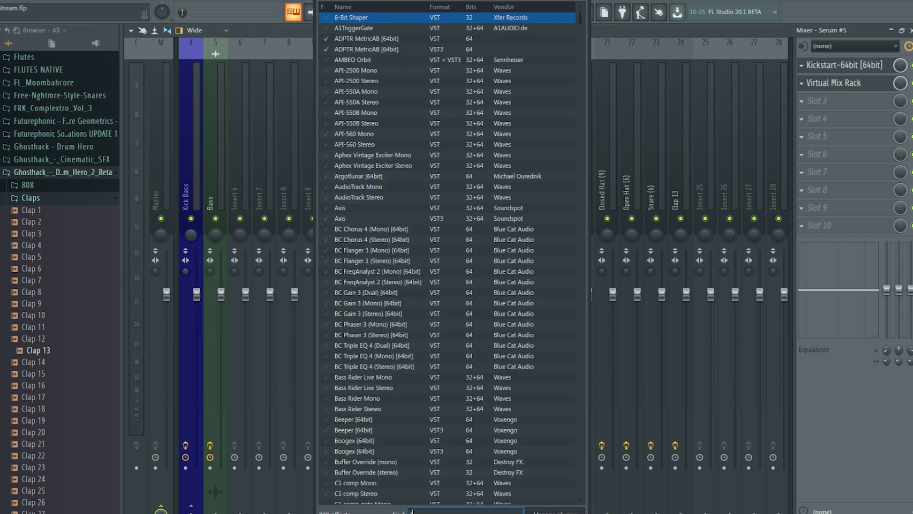
type("trame")
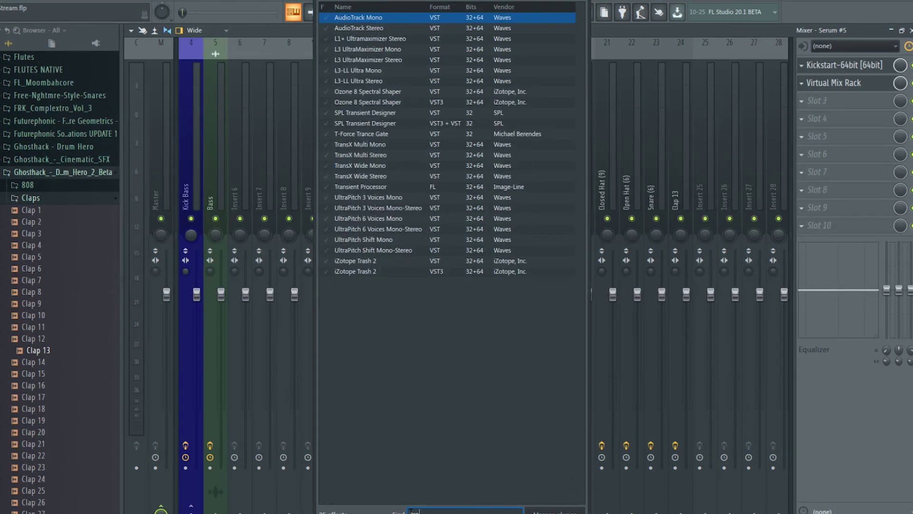
key("BackSpace")
key("BackSpace")
key("BackSpace")
key("BackSpace")
key("BackSpace")
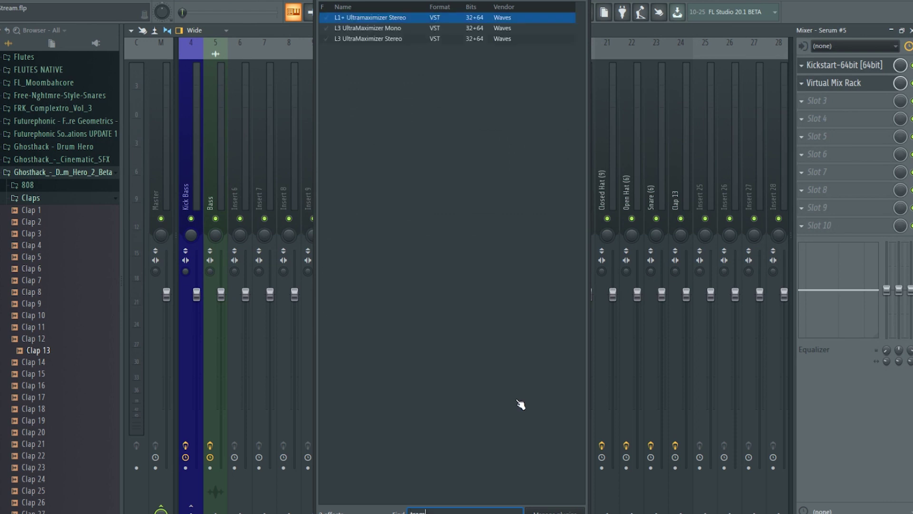
left_click(582, 1)
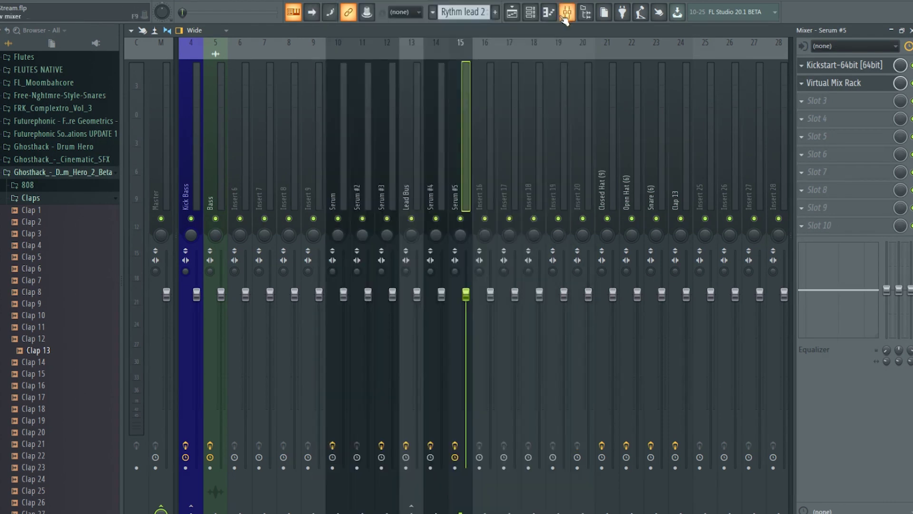
Add a Transistor Bass channel and audition its built-in patches and sequences with test notes.
left_click(514, 14)
left_click(531, 15)
left_click(577, 350)
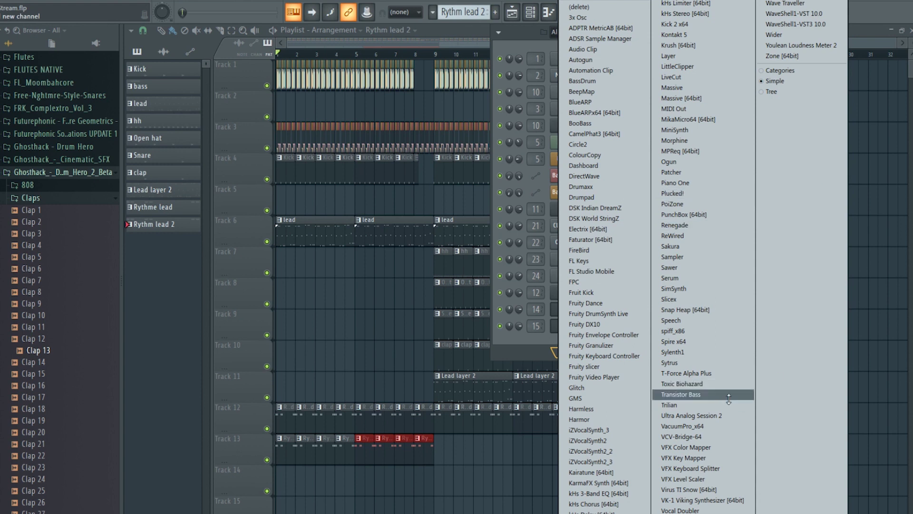
left_click(729, 398)
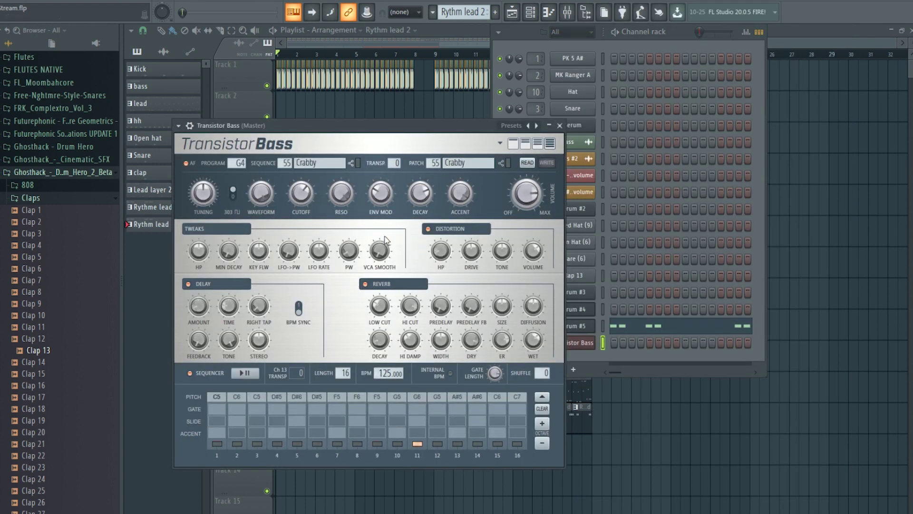
key("v")
key("c")
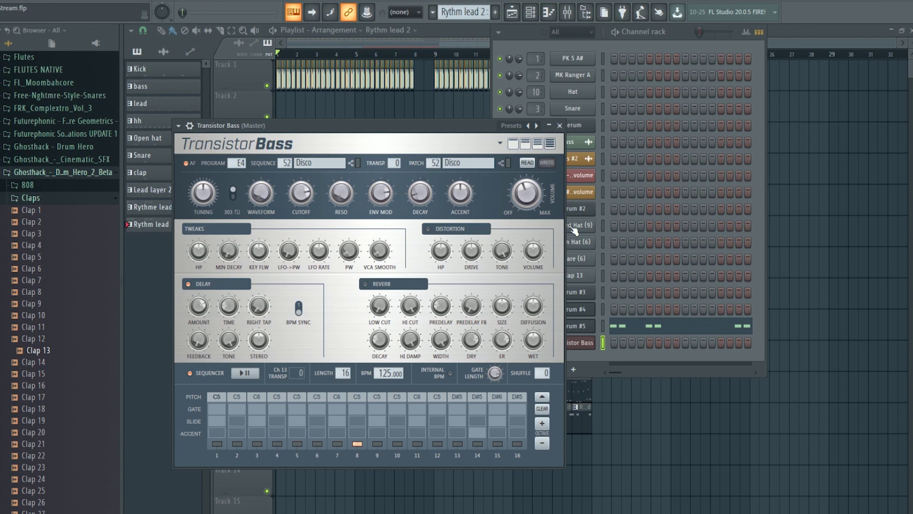
Delete the Transistor Bass channel from the channel rack.
right_click(572, 342)
left_click(613, 438)
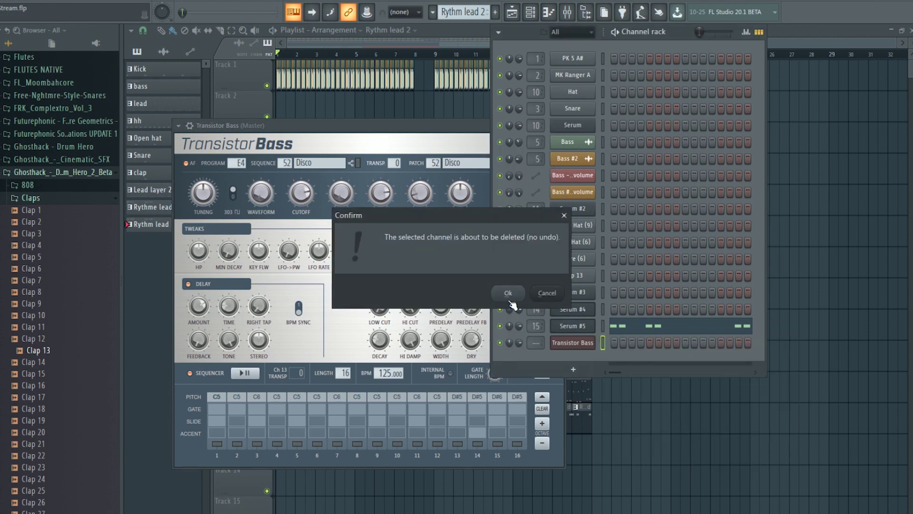
left_click(508, 294)
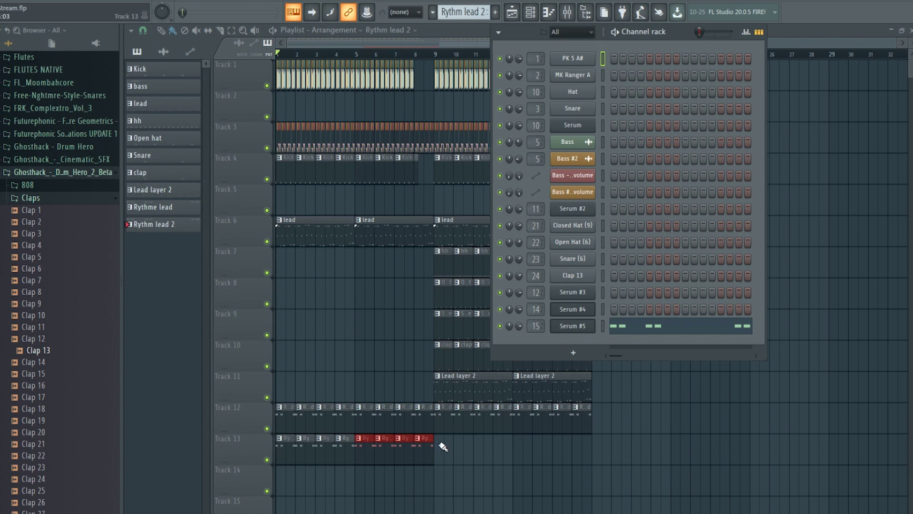
Solo the Serum #5 mixer track and open the Serum #5 synth to inspect its Lead - Maximum Mad sound.
left_click(567, 12)
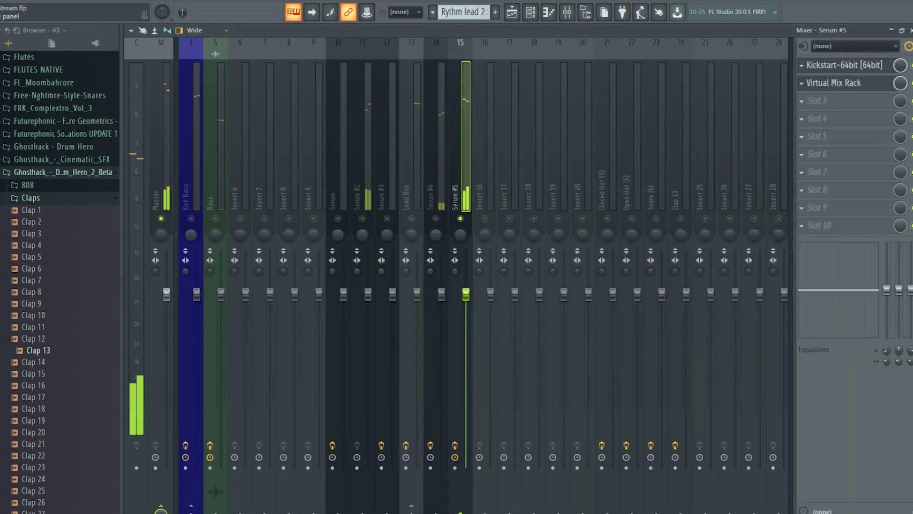
left_click(532, 15)
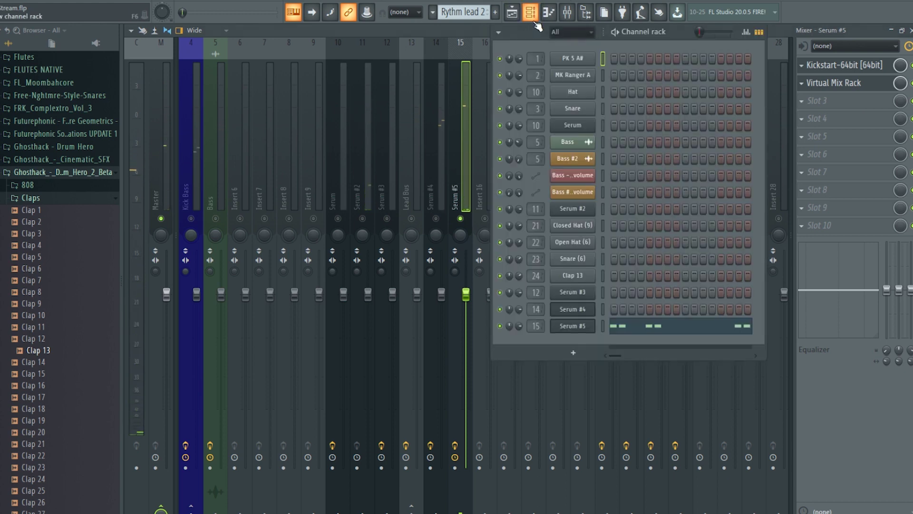
left_click(572, 325)
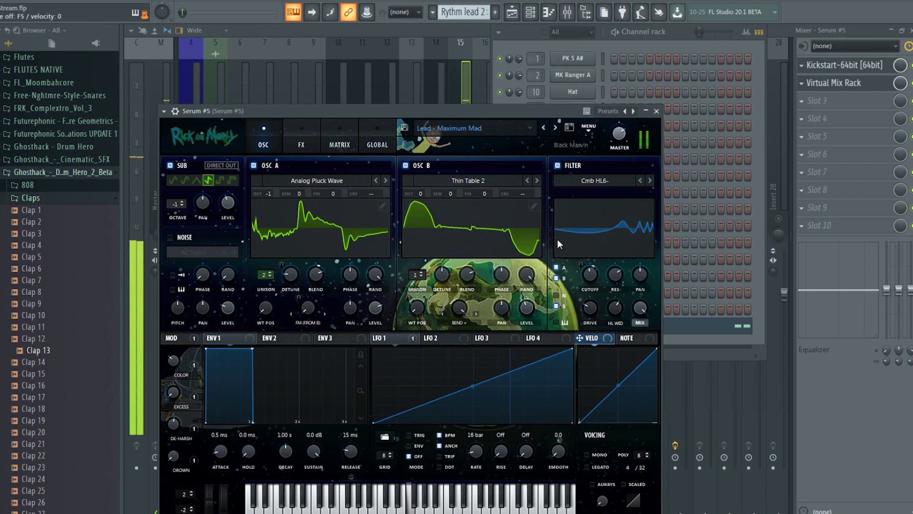
left_click(836, 86)
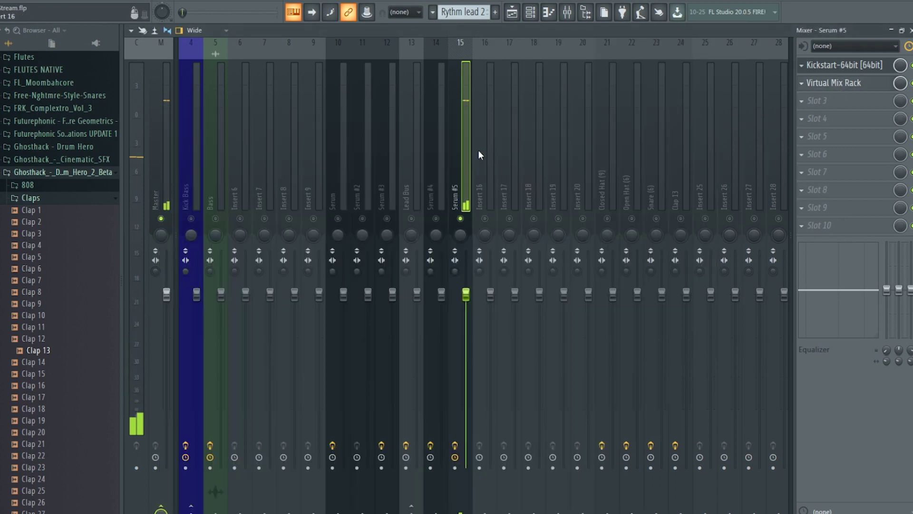
left_click(530, 11)
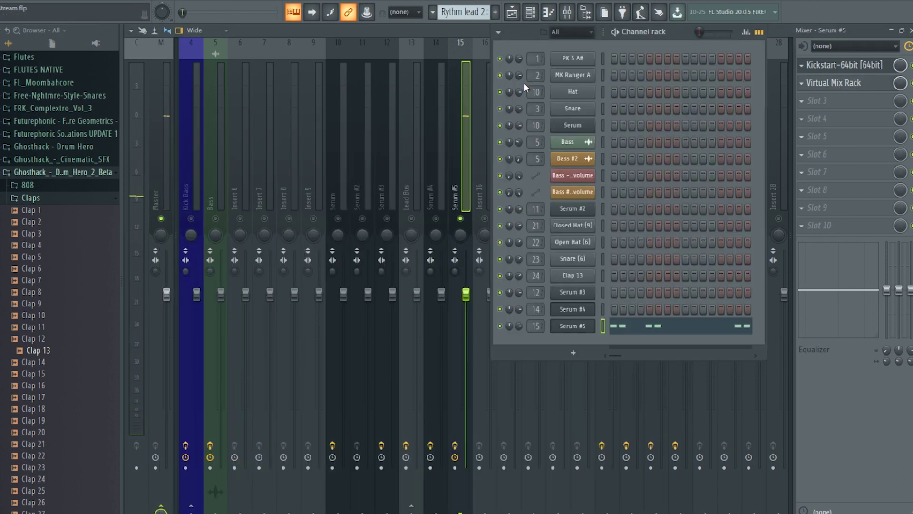
left_click(578, 326)
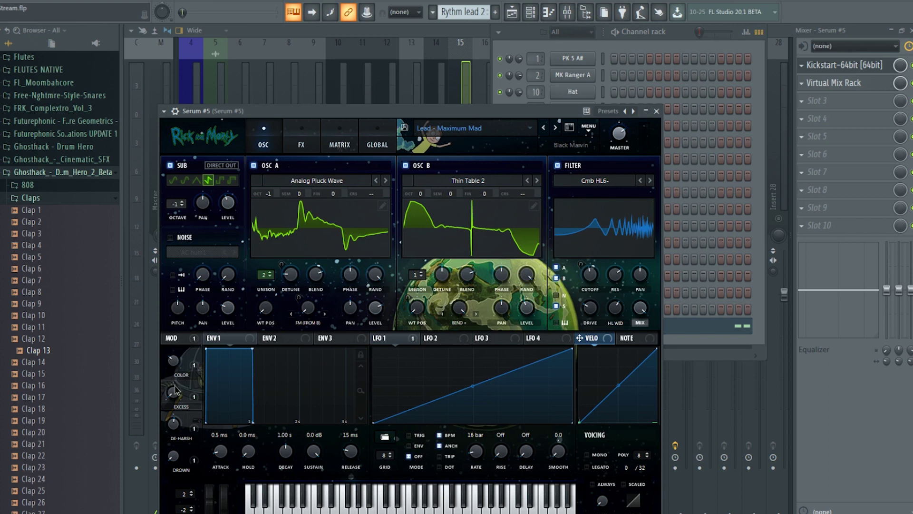
Adjust the Excess macro and set the Color macro to 75% in the Serum #5 synth.
left_click_drag(176, 390, 189, 305)
left_click_drag(176, 360, 188, 322)
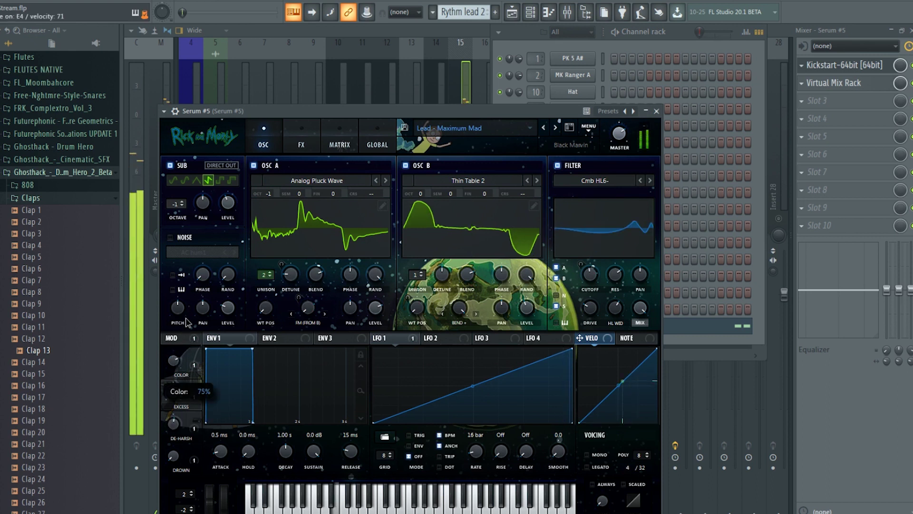
left_click(463, 93)
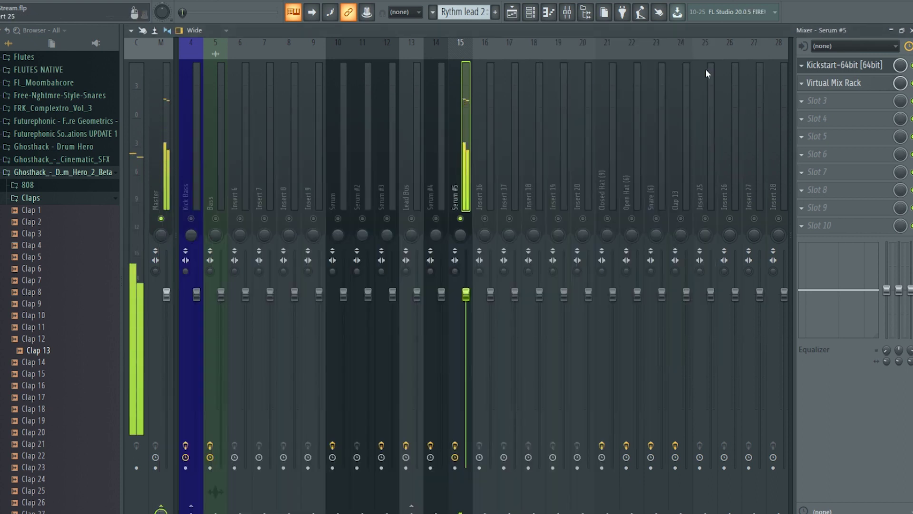
Load the Standart Marv strip in the Serum #5 track's Virtual Mix Rack and remove its FG-S module.
left_click(841, 83)
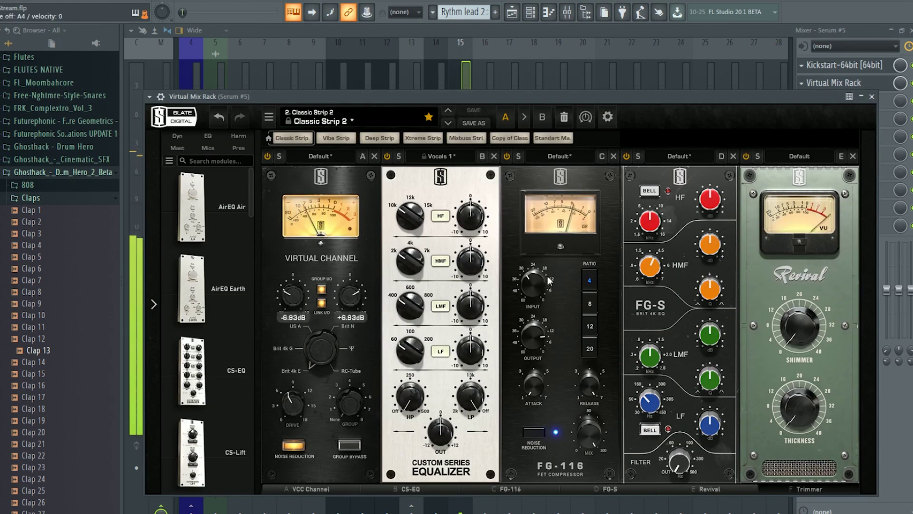
left_click(613, 156)
scroll(233, 309, "down", 1)
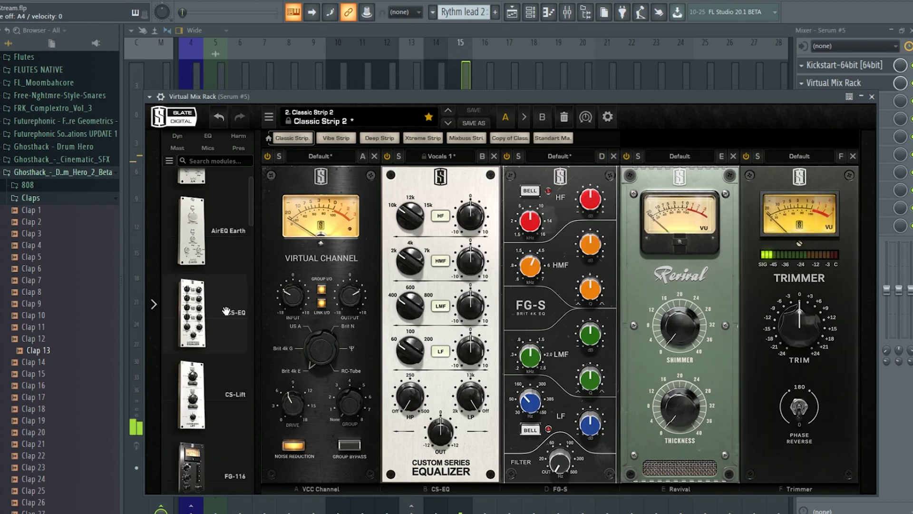
left_click(553, 138)
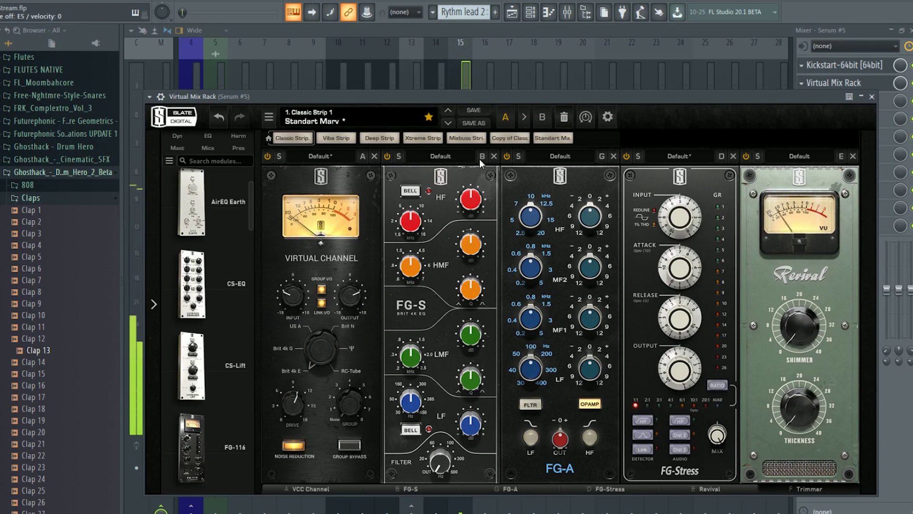
left_click(493, 156)
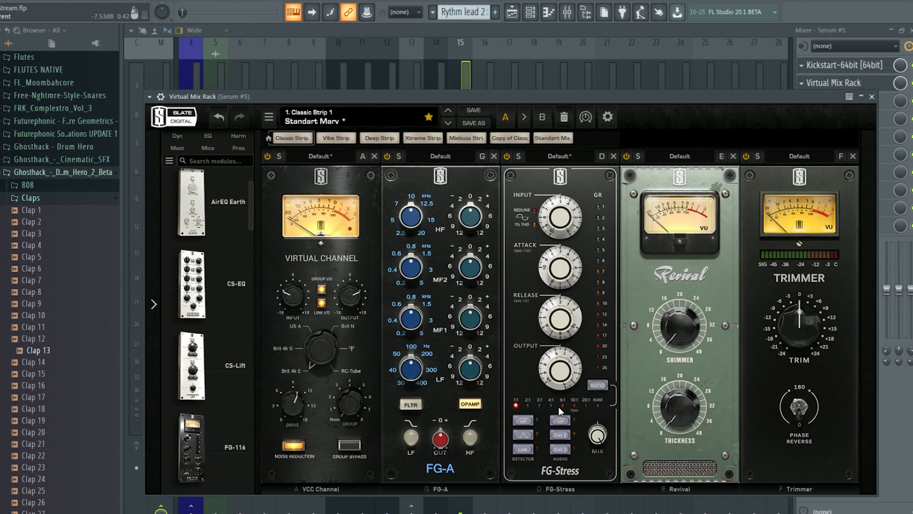
Set the FG-Stress compressor's ratio to 3:1 and adjust its input level in the Serum #5 rack.
left_click(544, 405)
mouse_move(556, 215)
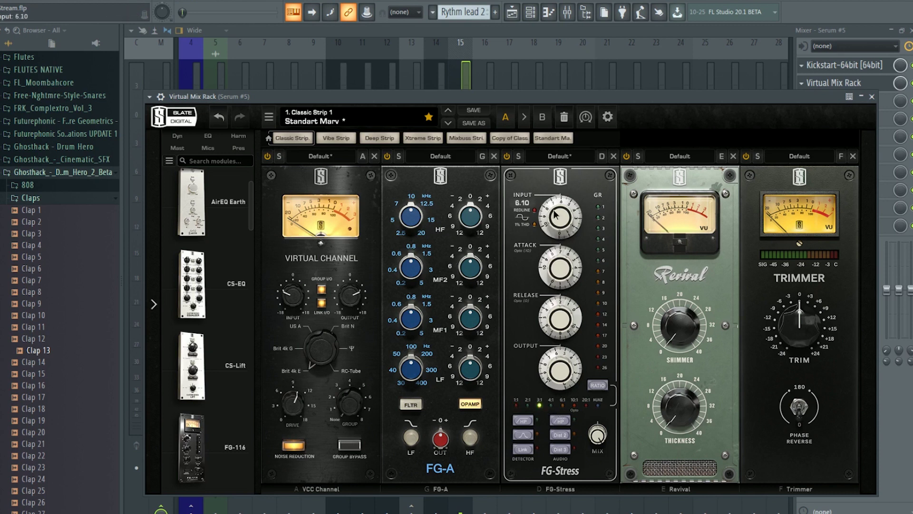
left_click_drag(561, 217, 560, 211)
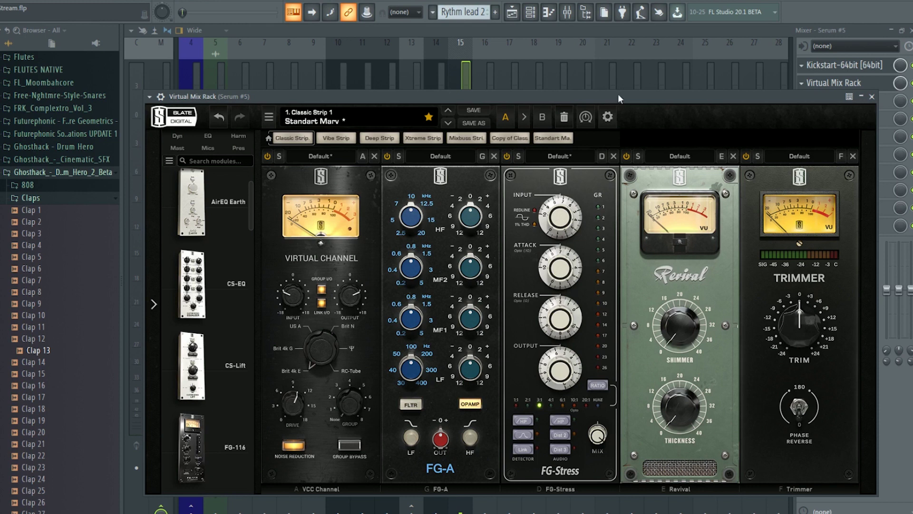
left_click(507, 66)
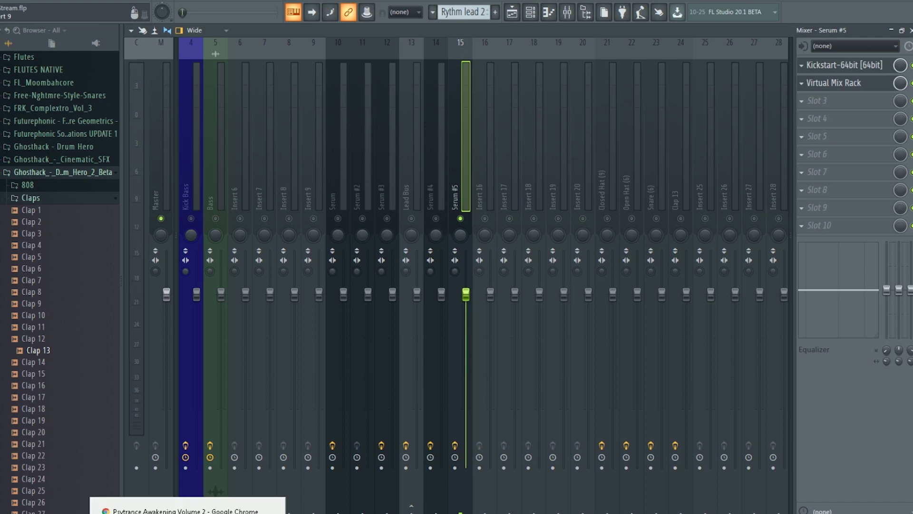
Switch to Chrome and look over the Ghosthack Psytrance Awakening Volume 2 page, including its demo sounds and bonus sample packs.
left_click(187, 511)
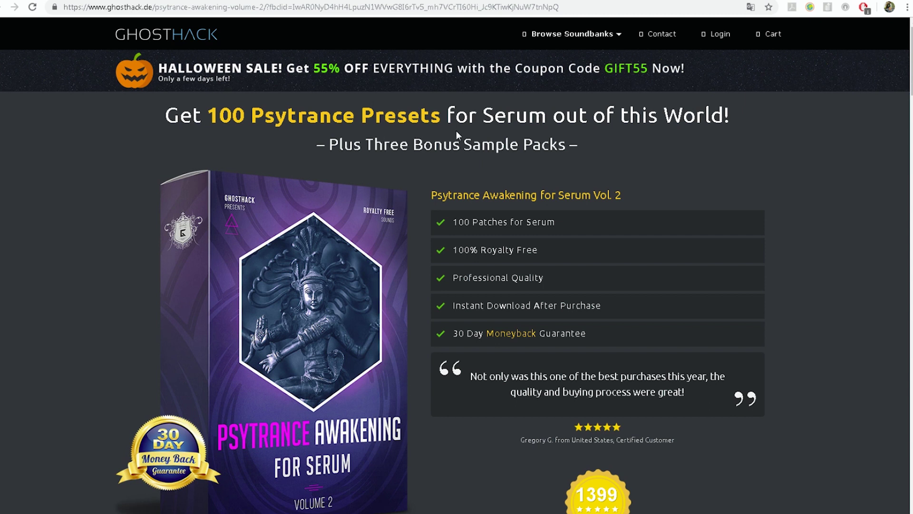
scroll(429, 138, "down", 3)
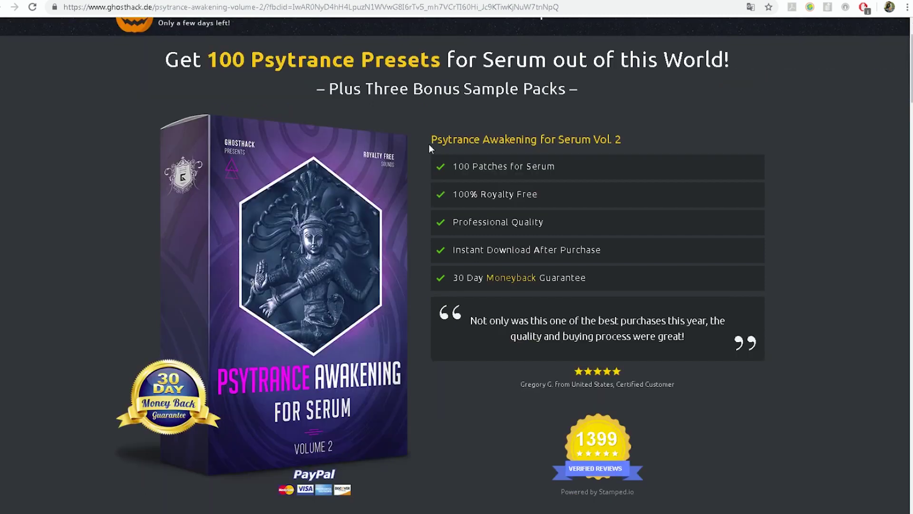
scroll(447, 143, "down", 15)
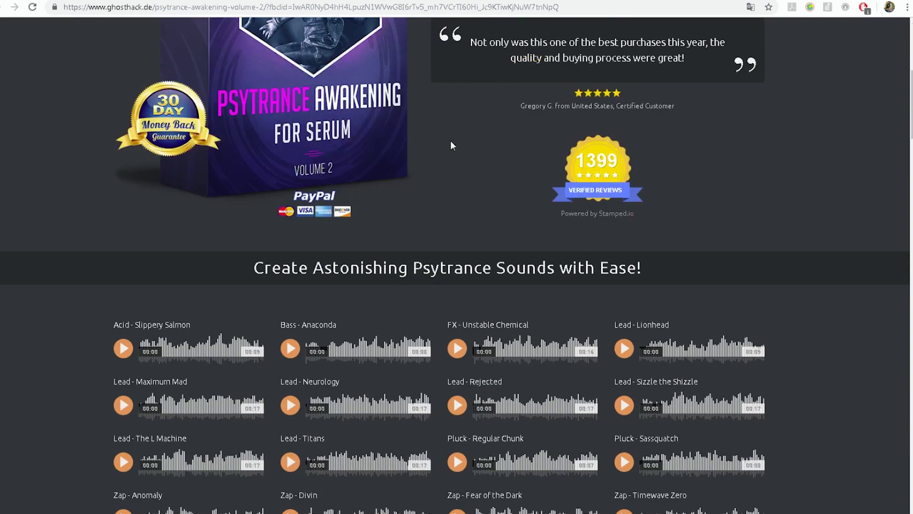
scroll(462, 161, "down", 10)
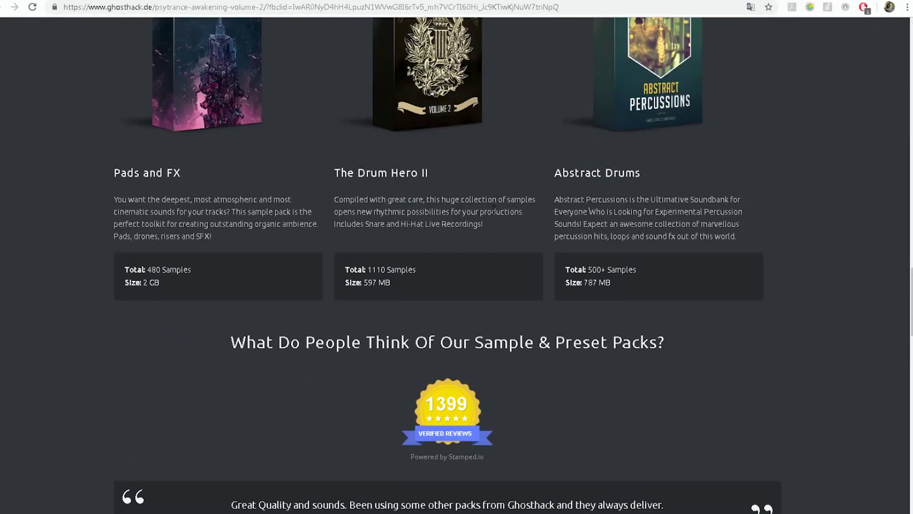
scroll(447, 448, "up", 3)
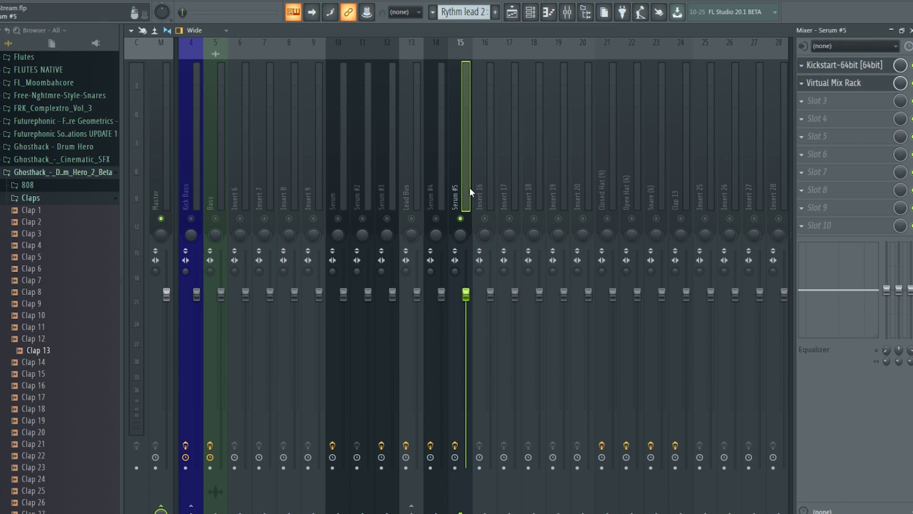
Unsolo the Serum #5 track and paint repeated Rythm lead 2 clips on playlist Track 13 from bar 9 during playback.
right_click(464, 219)
left_click(507, 12)
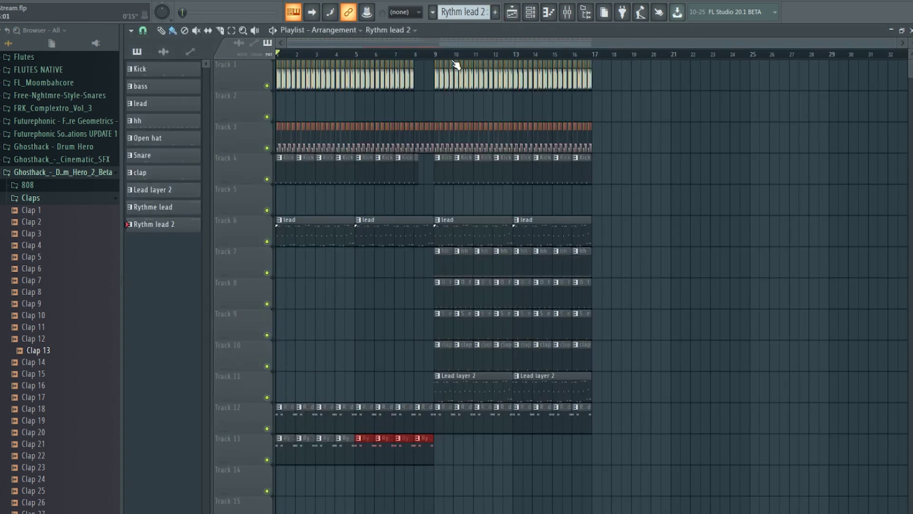
key("space")
left_click_drag(416, 452, 559, 448)
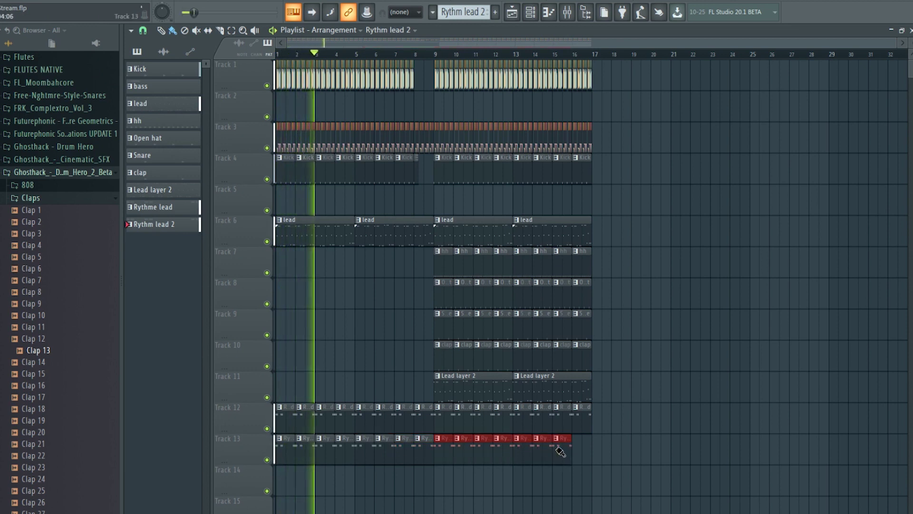
Lower the Trimmer module's trim in the Serum #5 mixer track's Virtual Mix Rack.
left_click(567, 12)
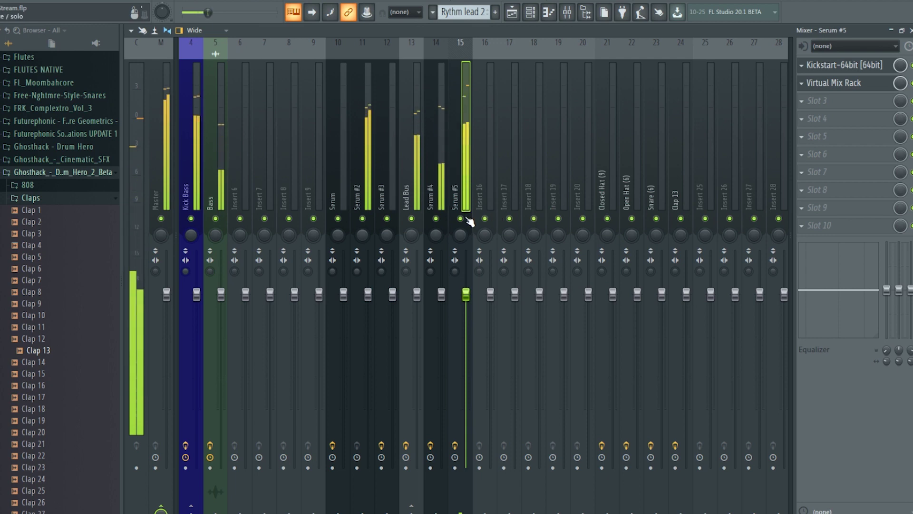
left_click(855, 84)
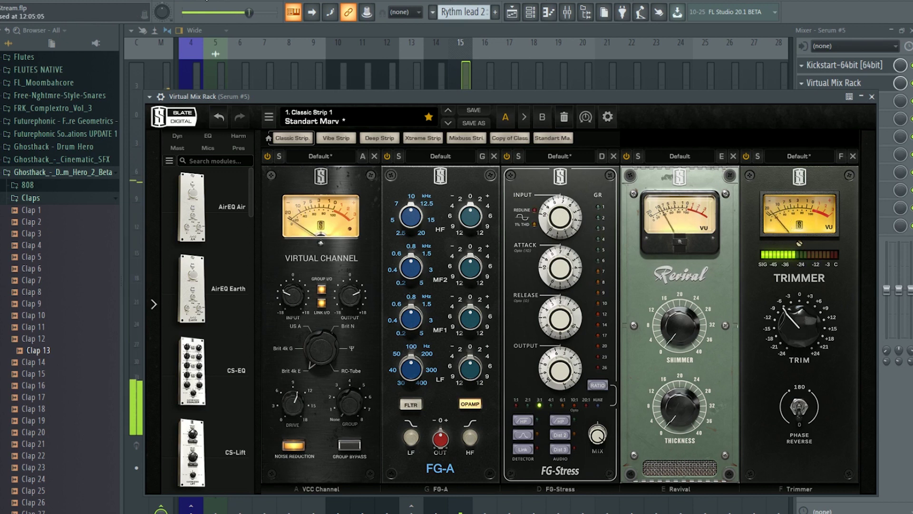
key("Escape")
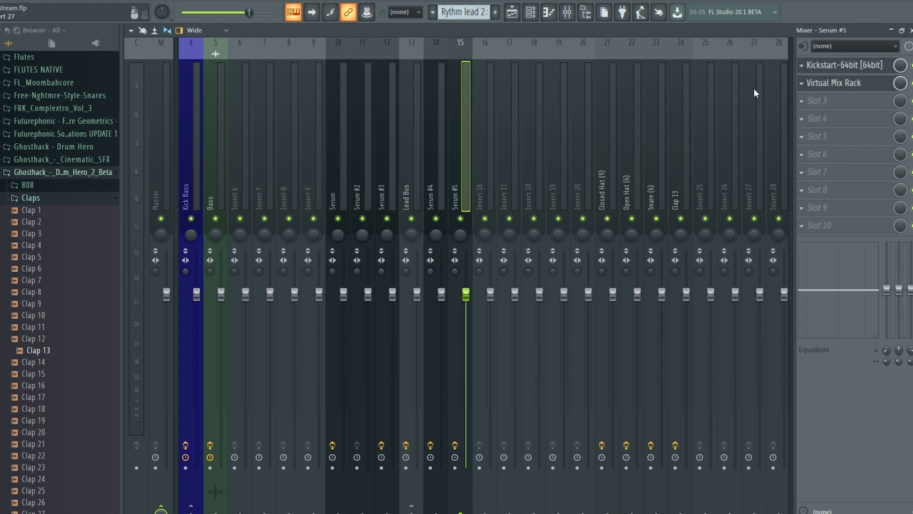
Add Fruity Parametric EQ 2 to slot 3 of Serum #5, load its HP preset and adjust the high-pass cutoff.
left_click(839, 106)
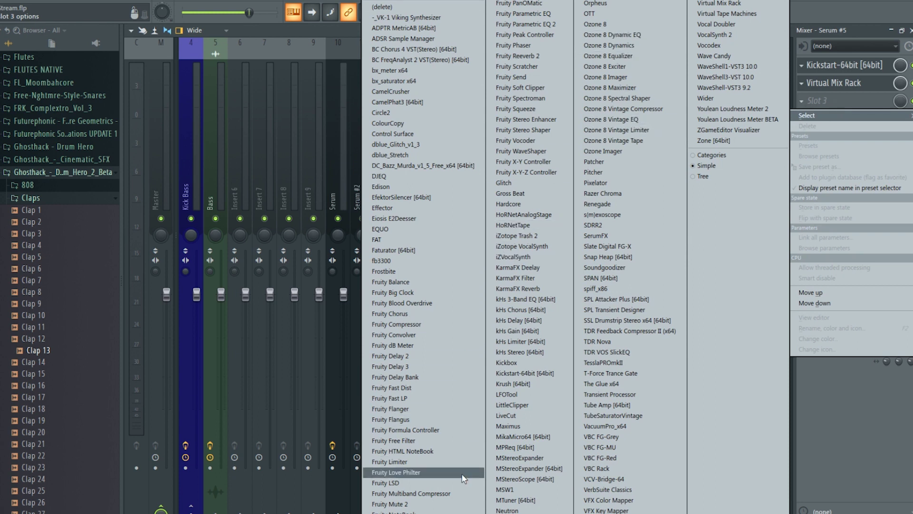
left_click(551, 25)
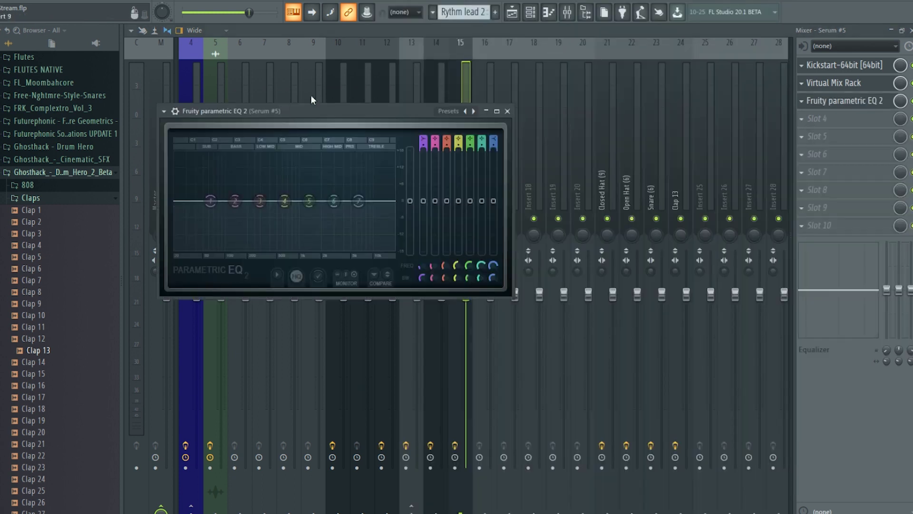
left_click(164, 113)
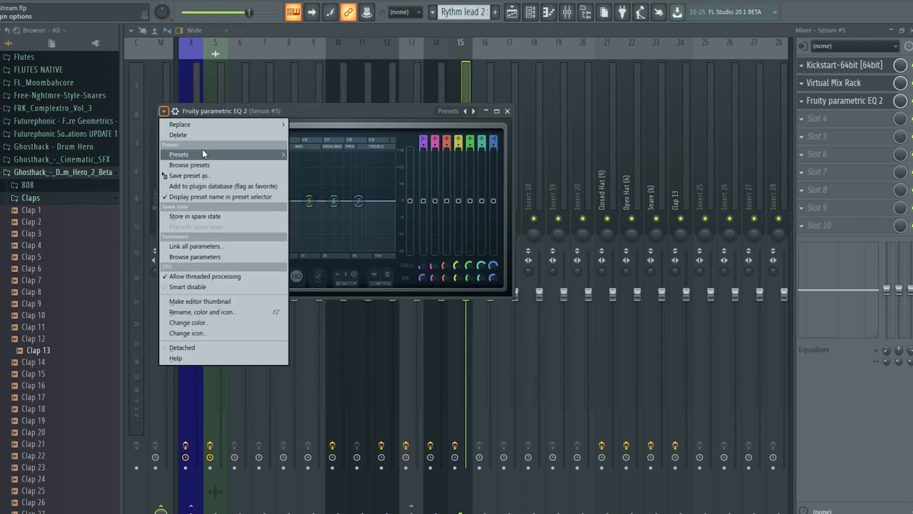
mouse_move(201, 150)
left_click(310, 170)
left_click_drag(252, 202, 252, 201)
key("space")
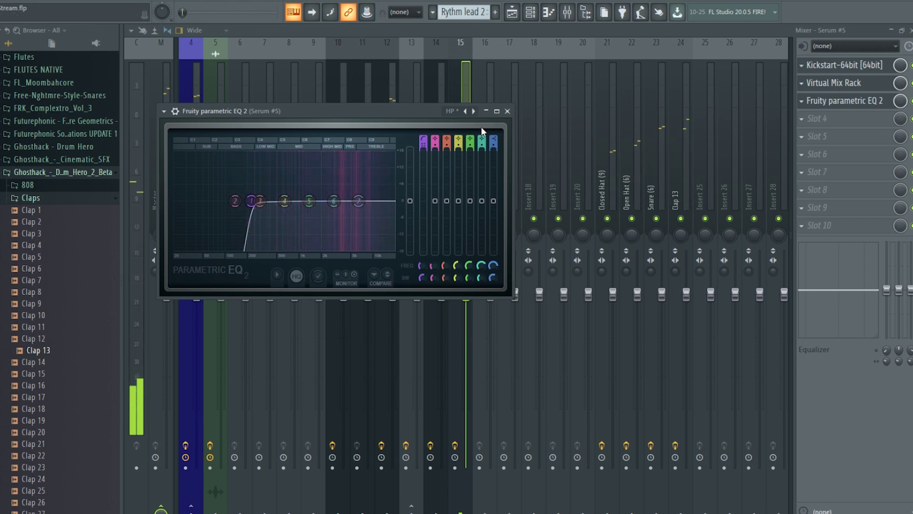
Check the Lead Bus track's Virtual Mix Rack and add Fruity Parametric EQ 2 to its slot 2.
left_click(440, 83)
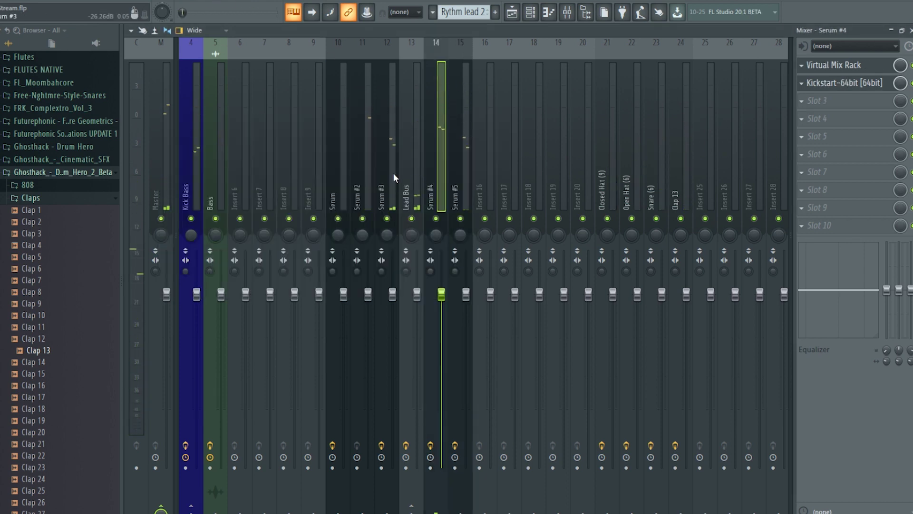
left_click(417, 148)
left_click(833, 83)
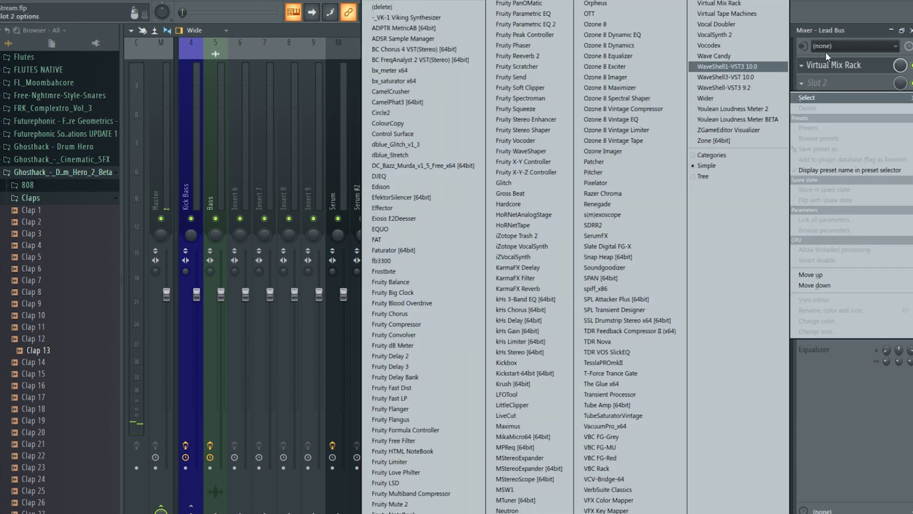
left_click(842, 62)
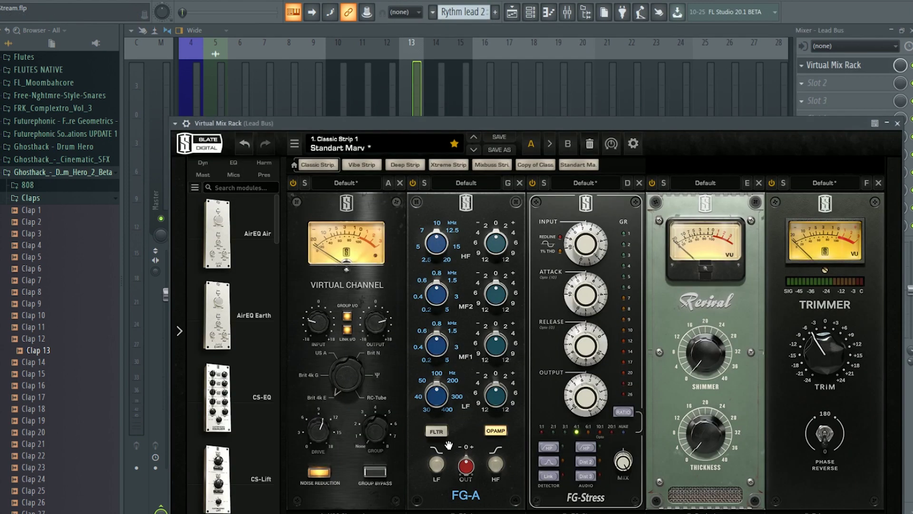
left_click(829, 65)
left_click(824, 83)
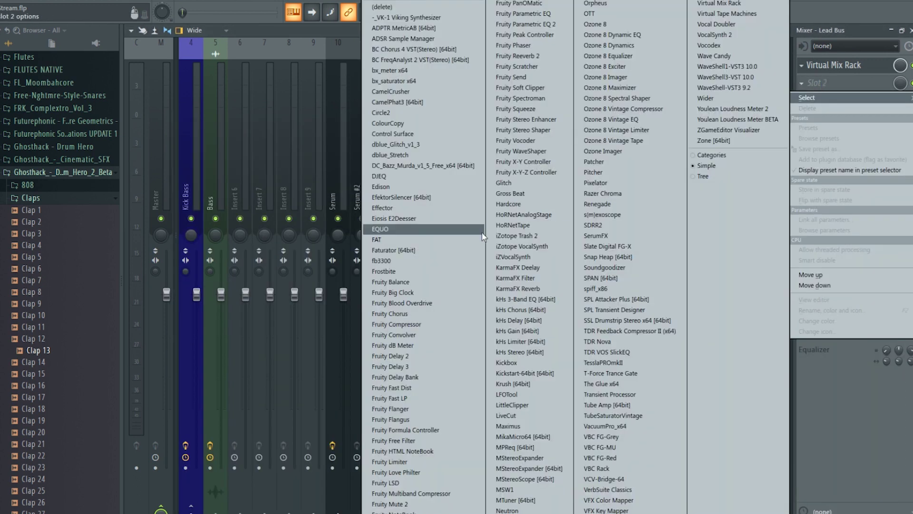
left_click(520, 24)
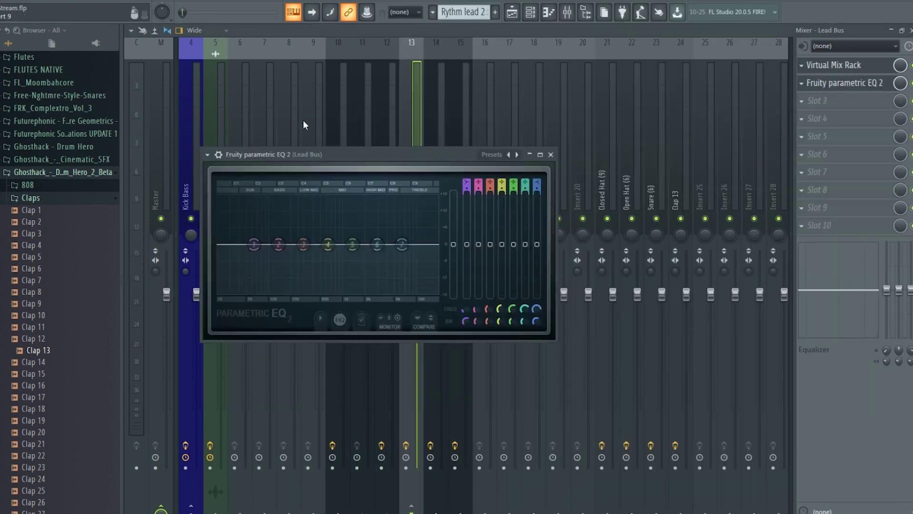
Load the HP preset in the Lead Bus equalizer, lower its high-pass cutoff slightly and play back the track.
left_click(207, 156)
mouse_move(252, 196)
left_click(348, 204)
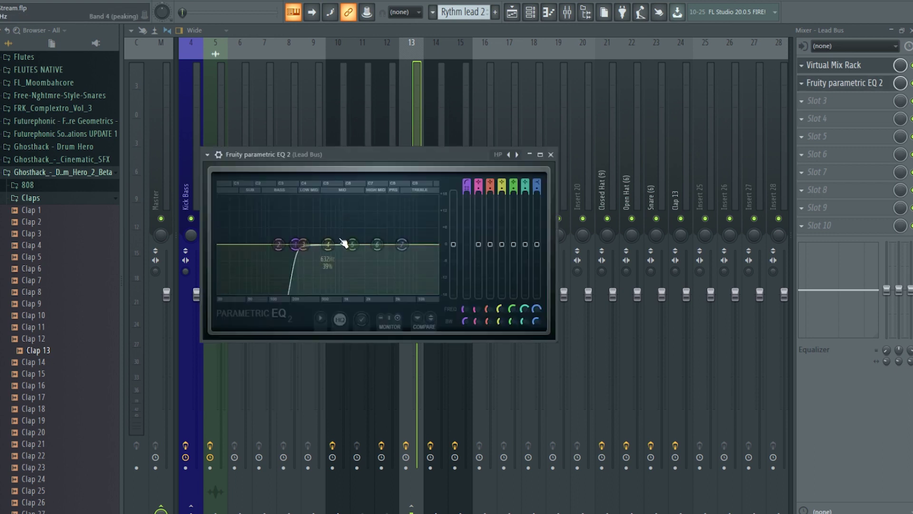
left_click_drag(296, 244, 292, 244)
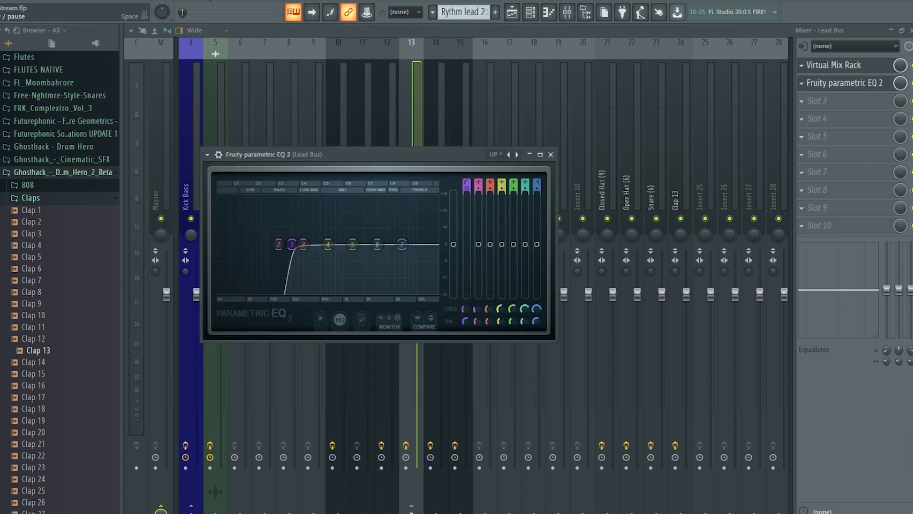
key("space")
left_click(417, 118)
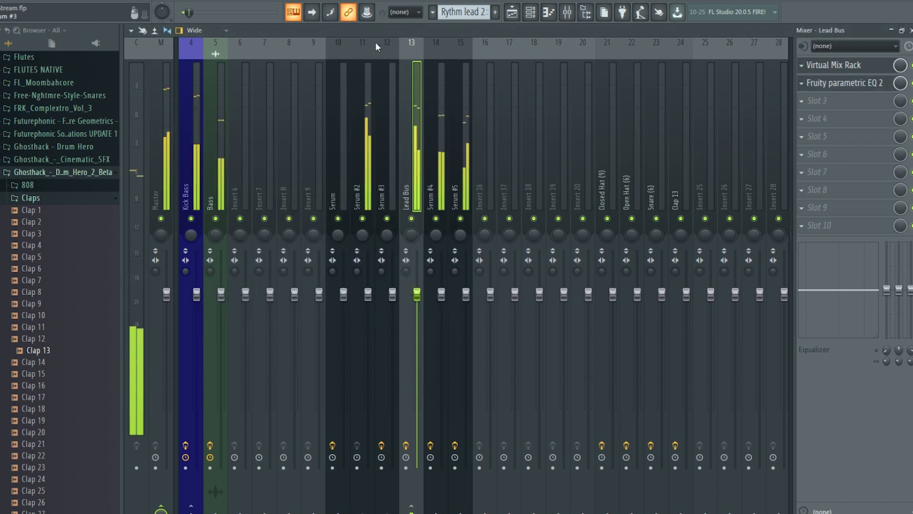
Solo the Serum #5 mixer track, add the Wider effect in slot 4 and set its width to 152%.
left_click(460, 169)
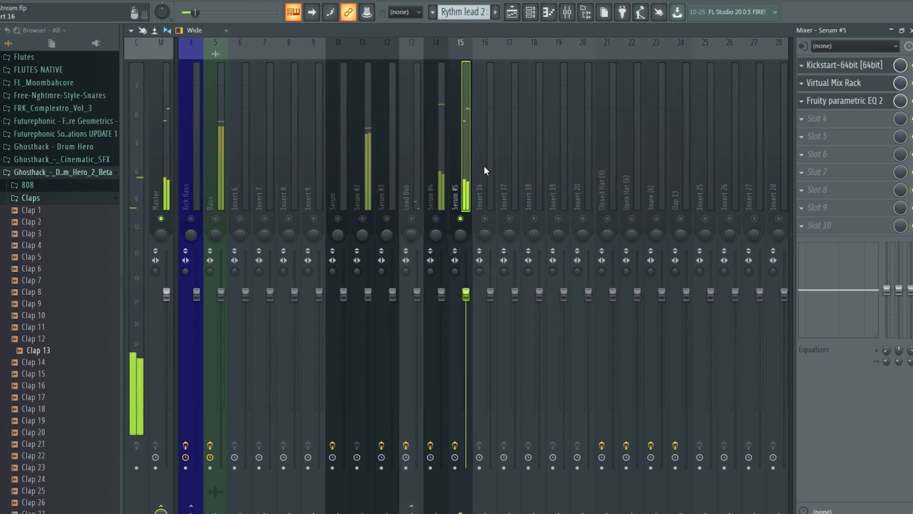
left_click(846, 128)
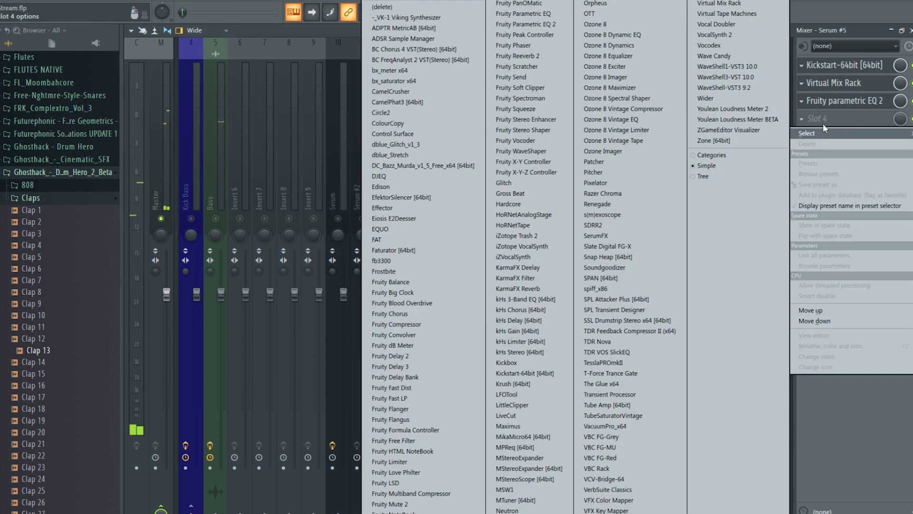
left_click(736, 98)
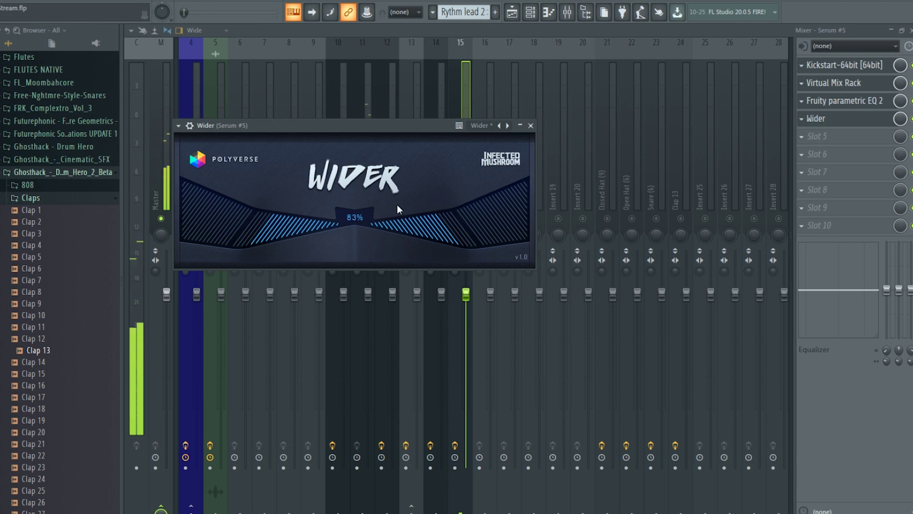
left_click_drag(415, 196, 487, 212)
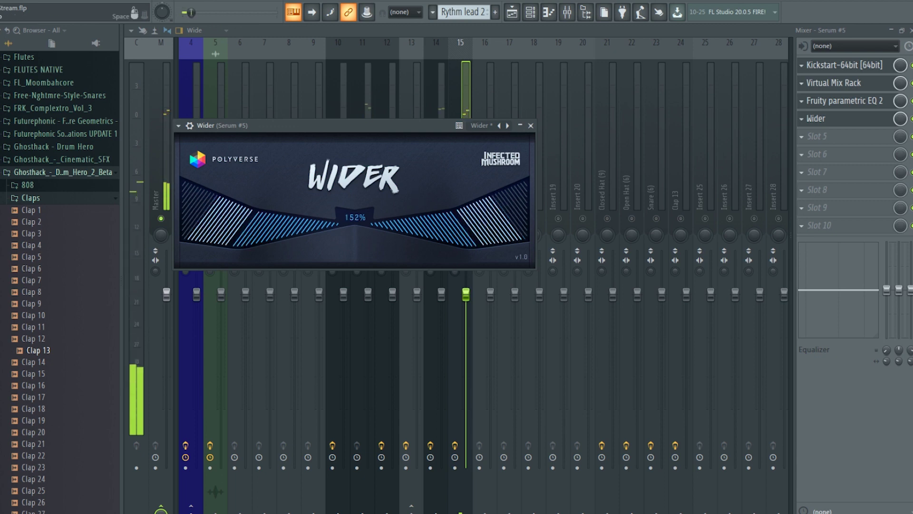
Move the Wider effect to the first slot of the Serum #5 chain, play it back and unsolo the track.
left_click(225, 0)
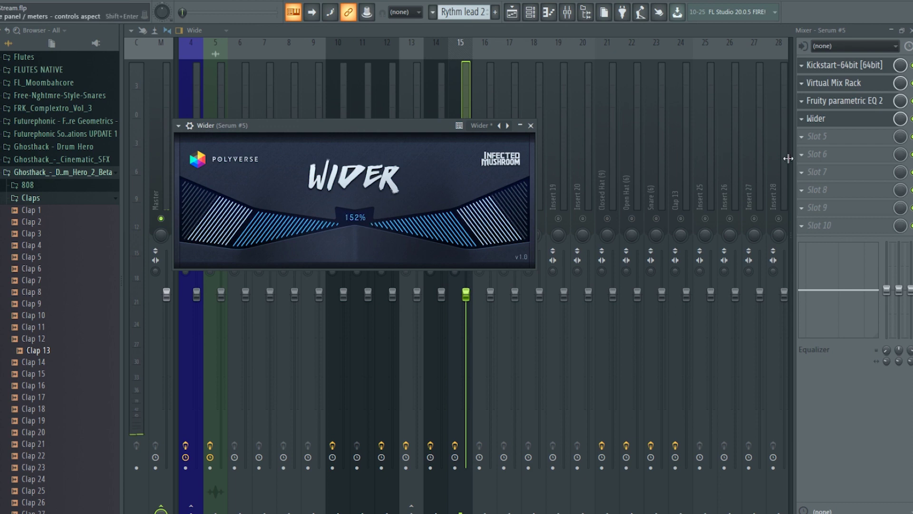
left_click_drag(901, 122, 883, 70)
left_click(215, 1)
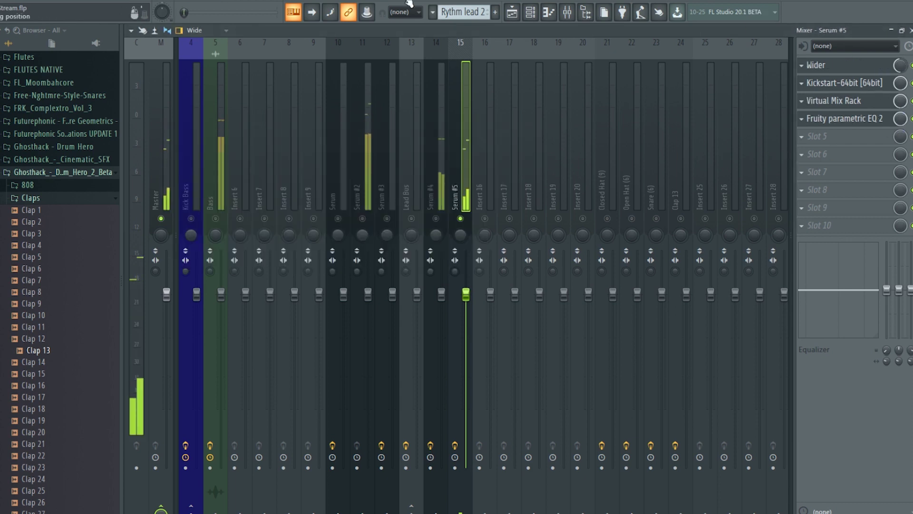
right_click(460, 219)
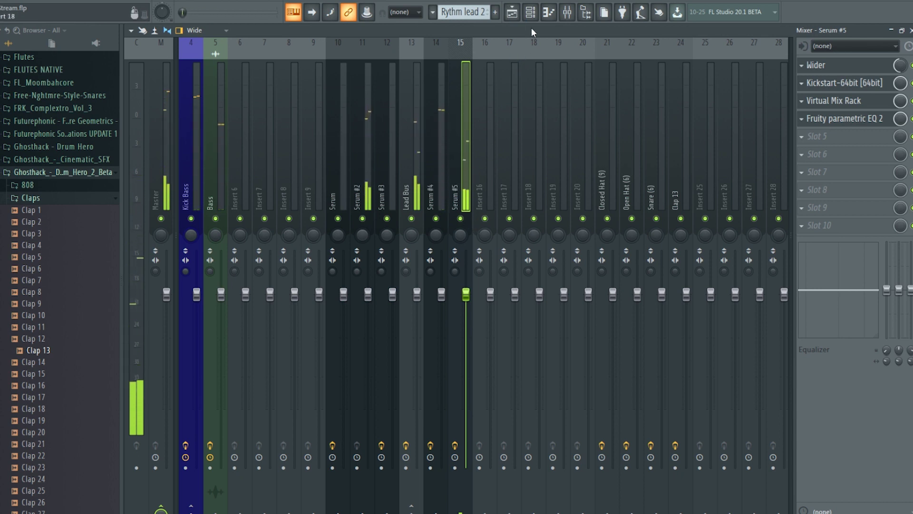
Play the arrangement in the Playlist from the start and again from bar 9.
left_click(512, 12)
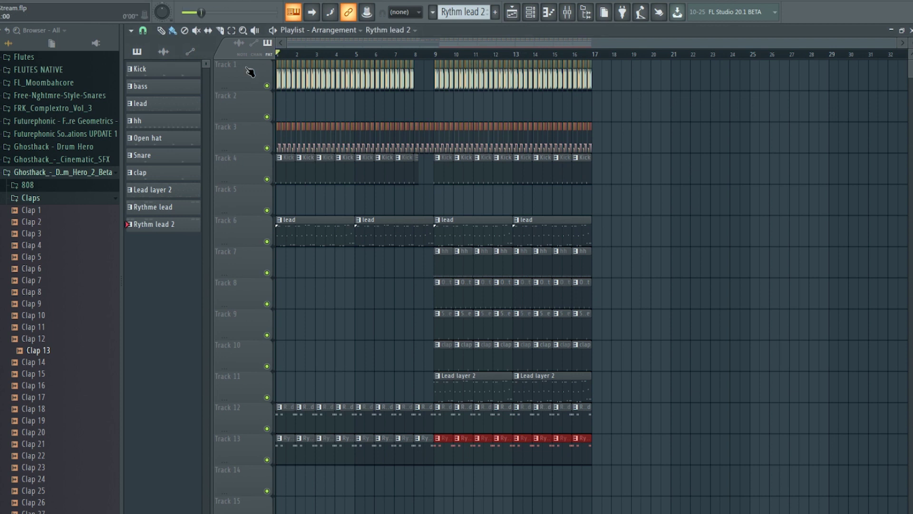
key("space")
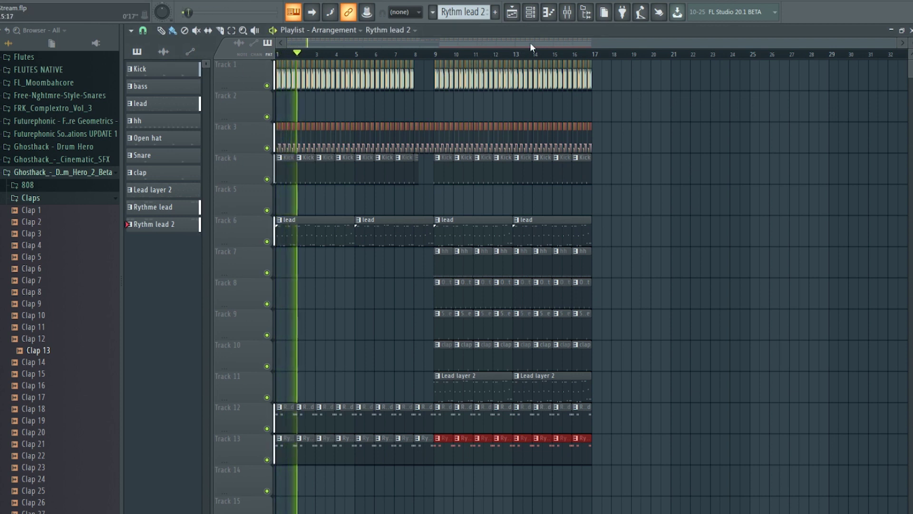
key("space")
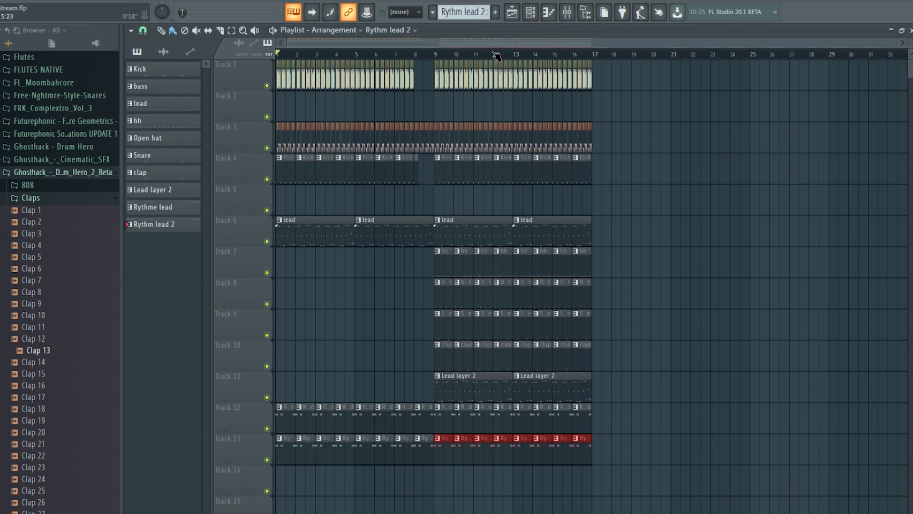
left_click(442, 54)
key("space")
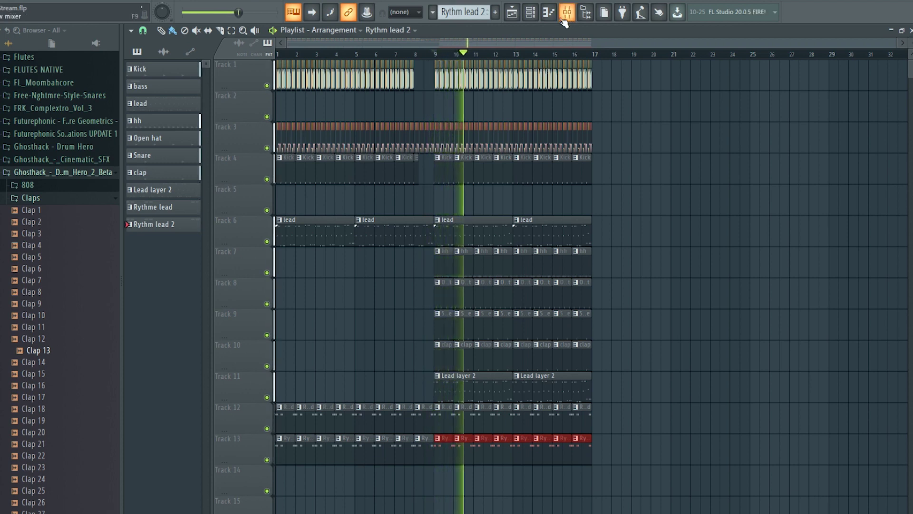
key("space")
Show the Channel rack and create a new pattern named "Rocket Lead".
left_click(531, 13)
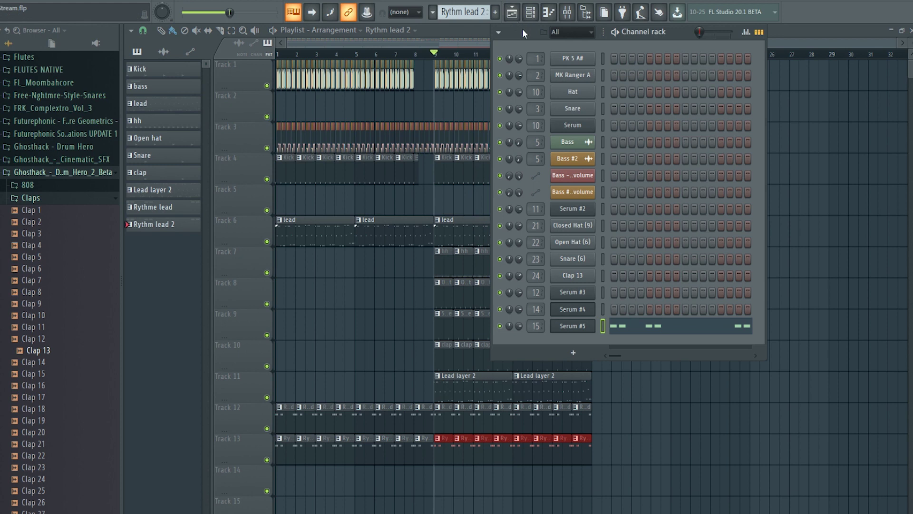
left_click(496, 13)
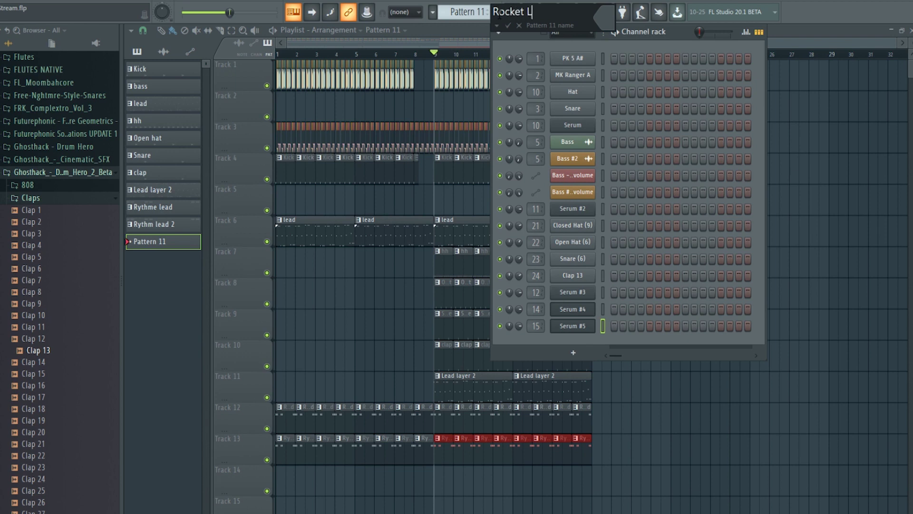
type("Rocket Lead")
key("Return")
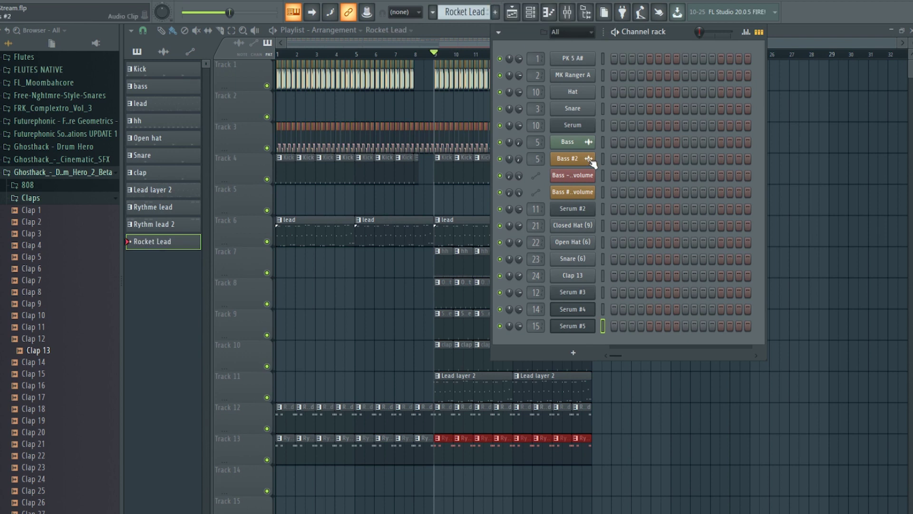
Add a new Serum instrument channel and open its piano roll in the Rocket Lead pattern.
left_click(574, 352)
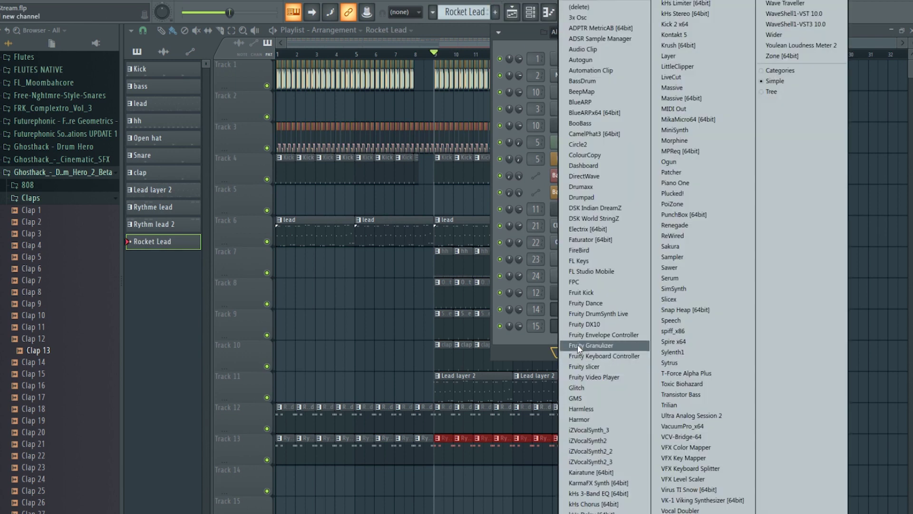
left_click(692, 277)
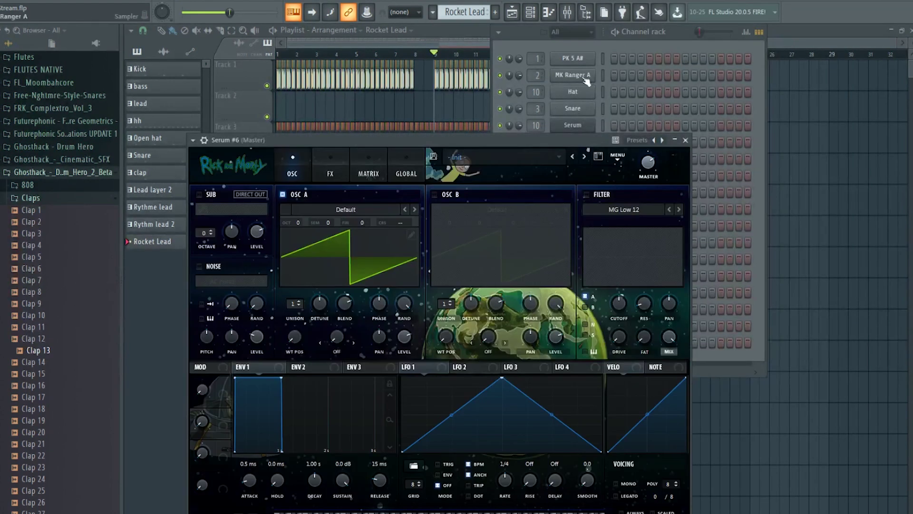
left_click(678, 28)
right_click(593, 347)
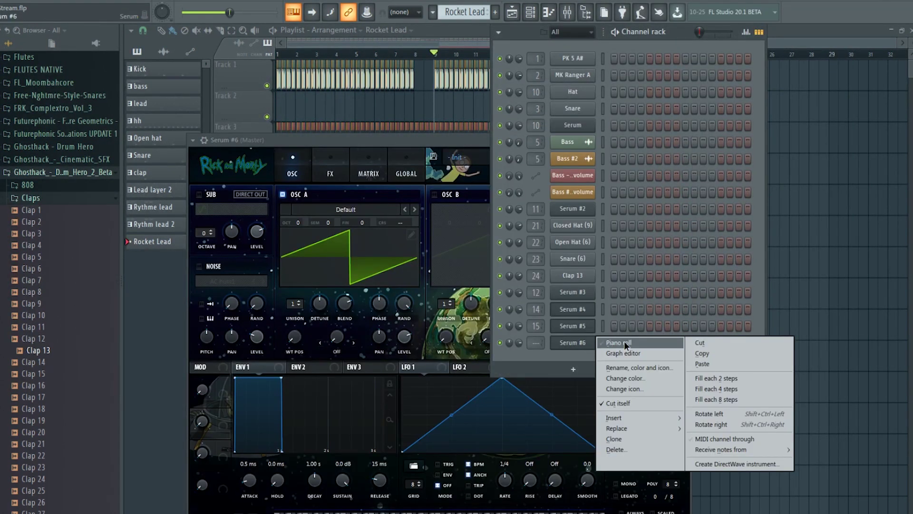
left_click(624, 341)
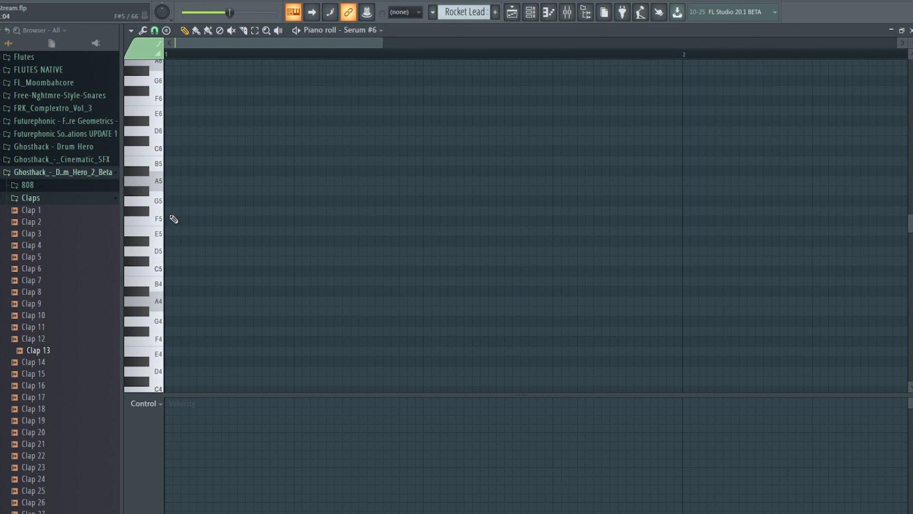
scroll(173, 219, "up", 3)
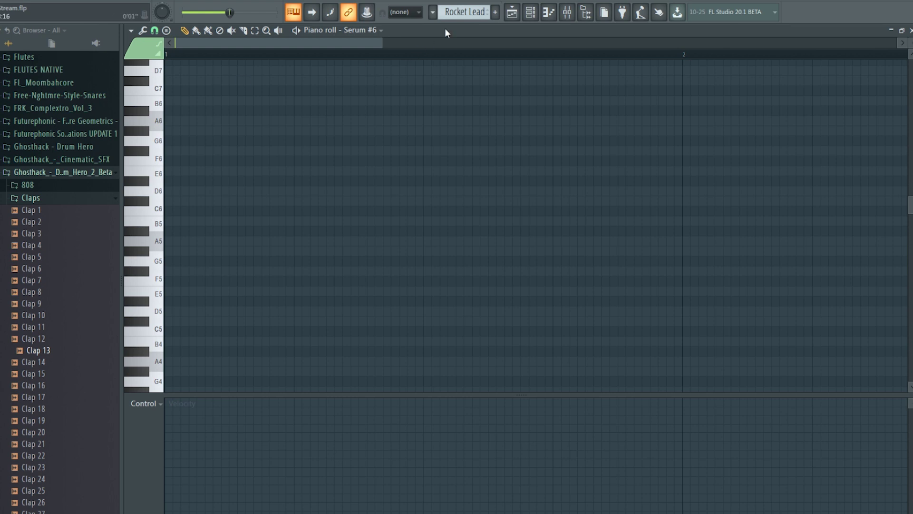
Switch to the Psytrance Awakening Volume 2 page in Chrome, view the bonus sample packs and return to the FL Studio Playlist.
left_click(512, 12)
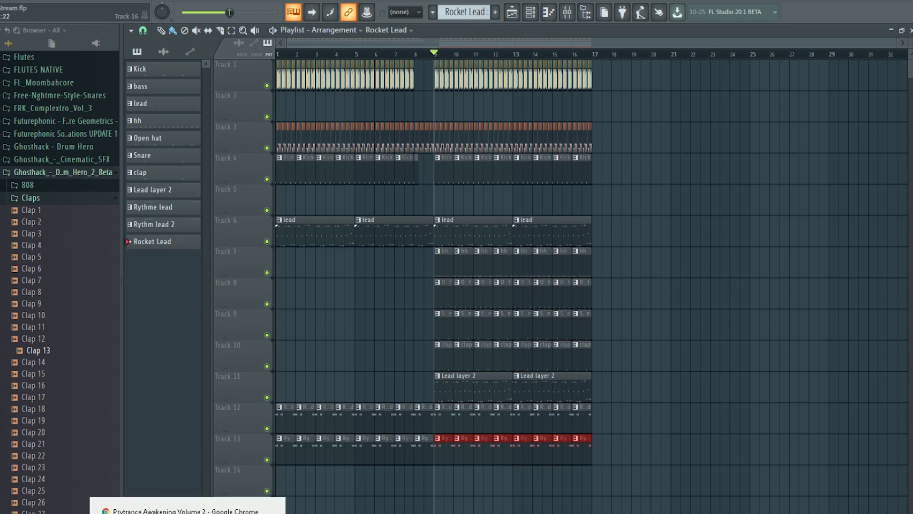
left_click(187, 511)
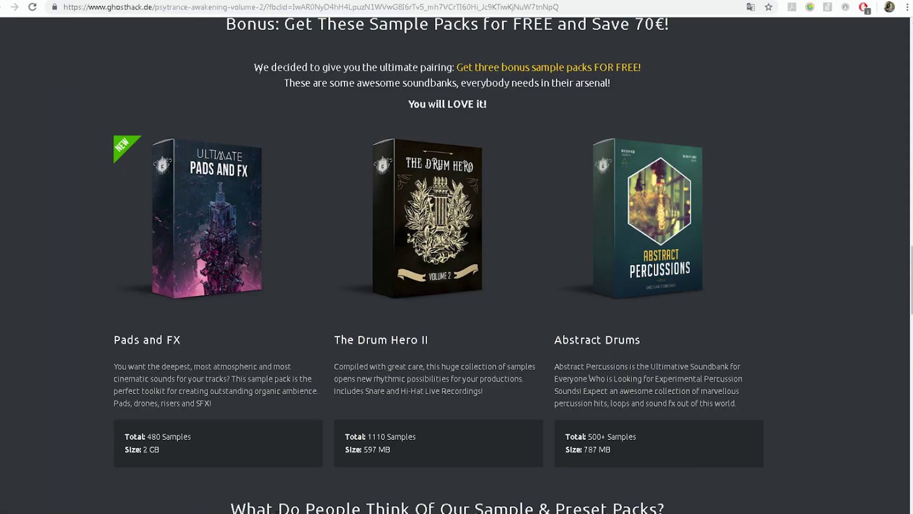
left_click(205, 512)
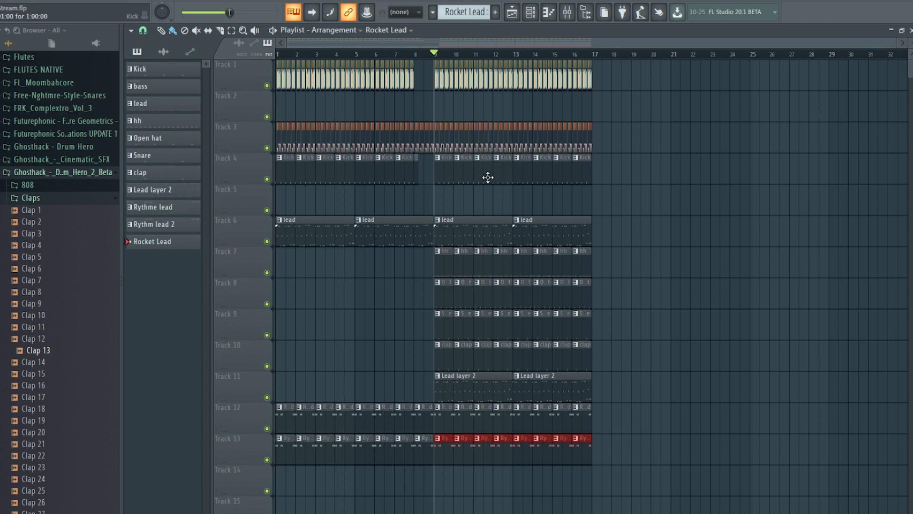
Create another new pattern named "Top bass" with the Channel rack shown.
left_click(530, 16)
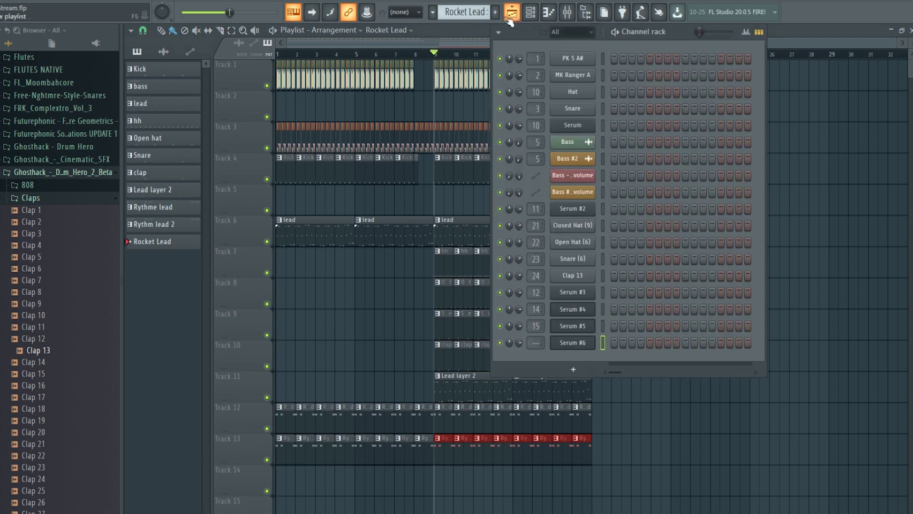
left_click(495, 13)
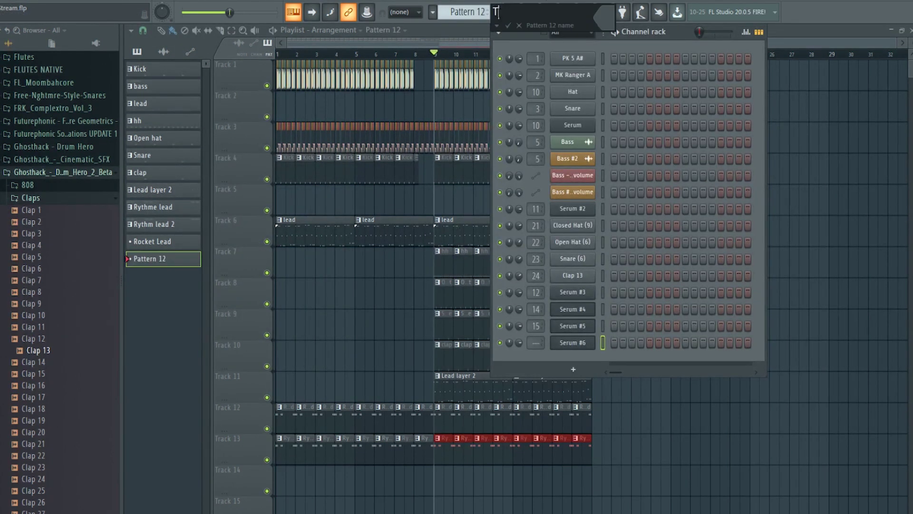
key("Return")
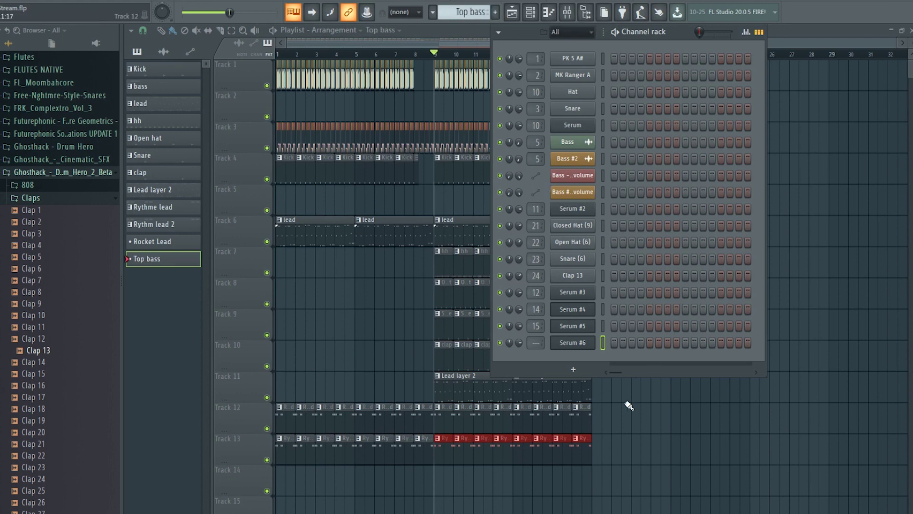
Load the "Bass - Eclipse" preset from the Ghosthack Psytrance Awakening 2 bank into Serum #6.
left_click(585, 346)
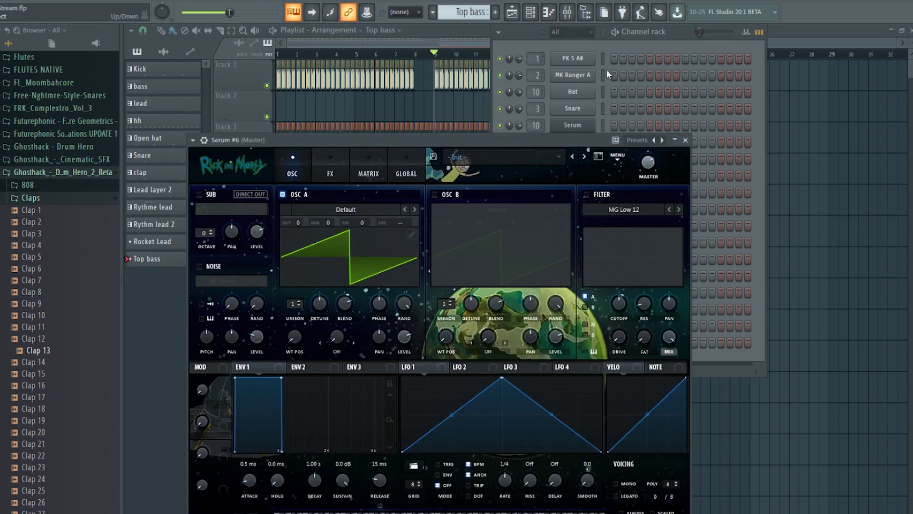
left_click(473, 153)
mouse_move(547, 191)
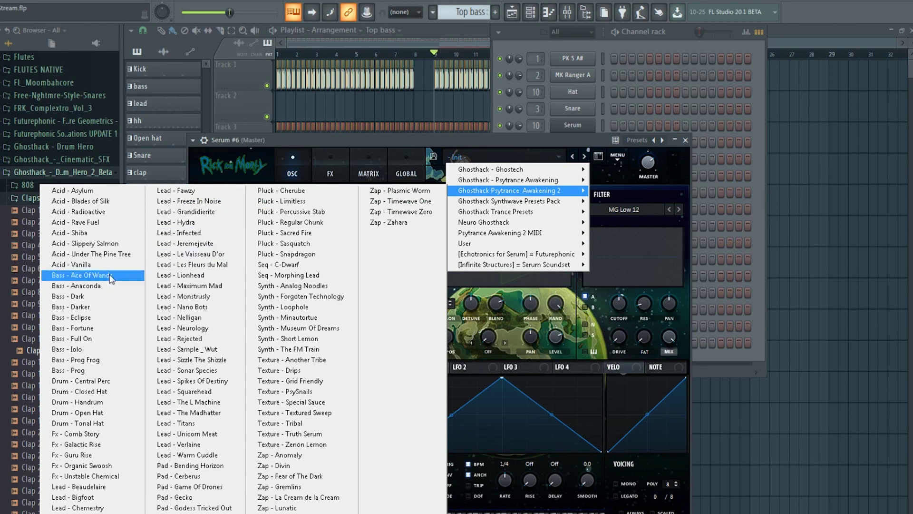
left_click(101, 317)
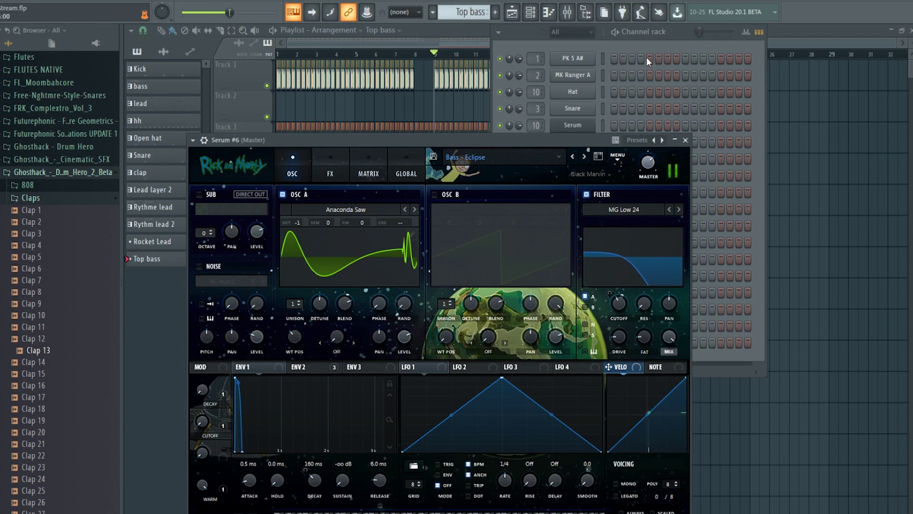
Open the Serum #6 piano roll for the Top bass pattern and place a B3 note at the start of bar 1.
left_click(675, 35)
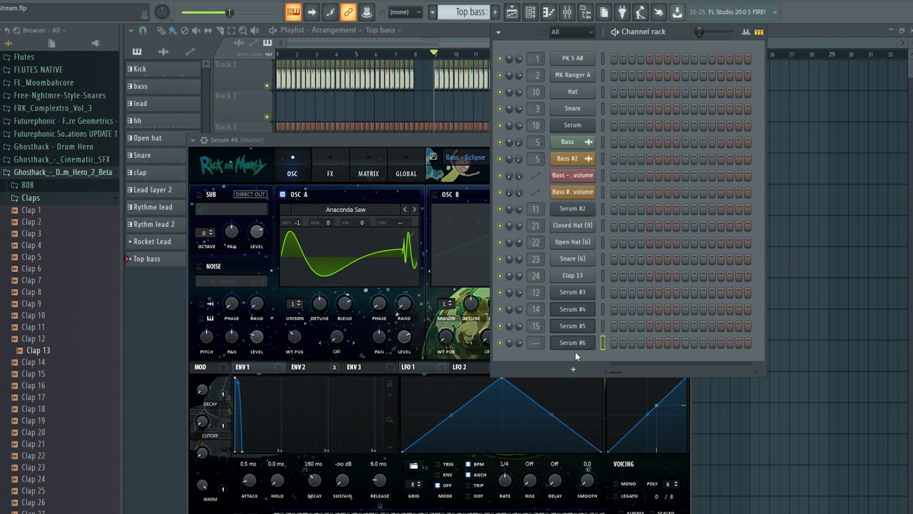
right_click(590, 338)
left_click(619, 340)
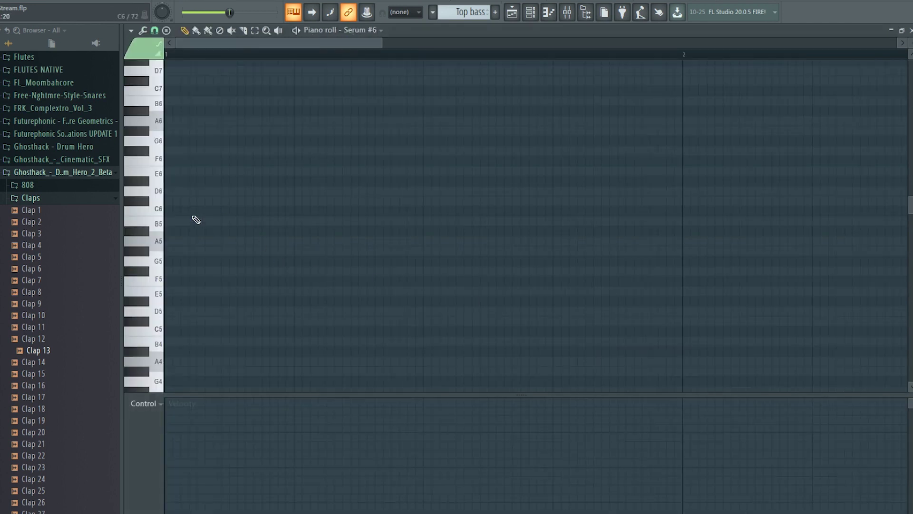
scroll(196, 224, "down", 4)
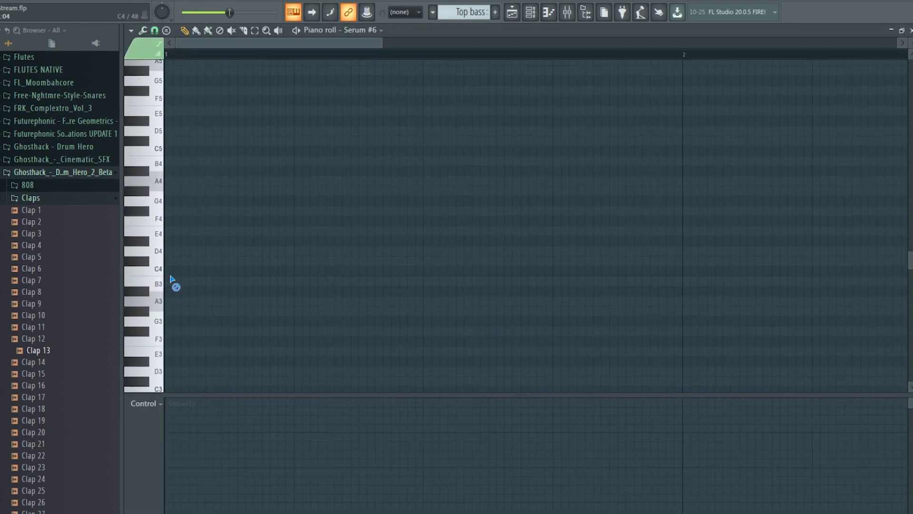
left_click(171, 270)
left_click(183, 291)
left_click(171, 282)
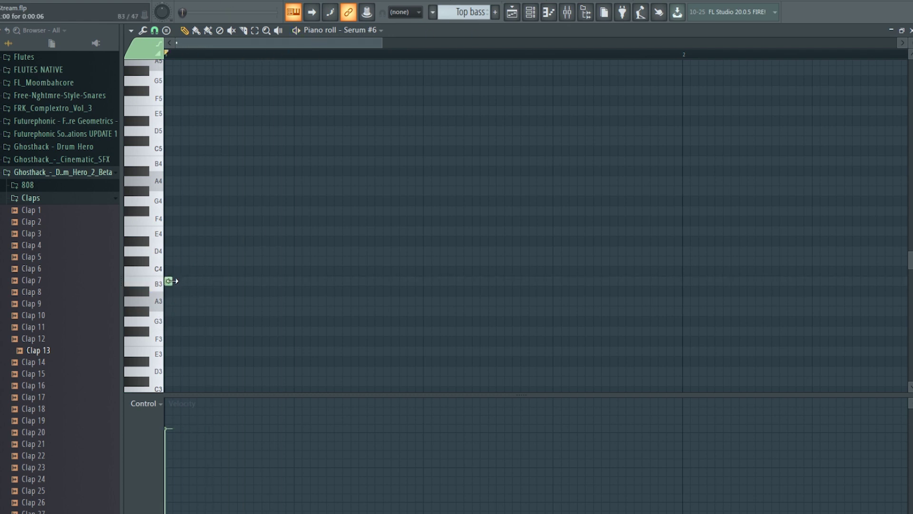
Set the piano roll snap to Line, audition the B3 note and quick quantize it.
left_click(154, 31)
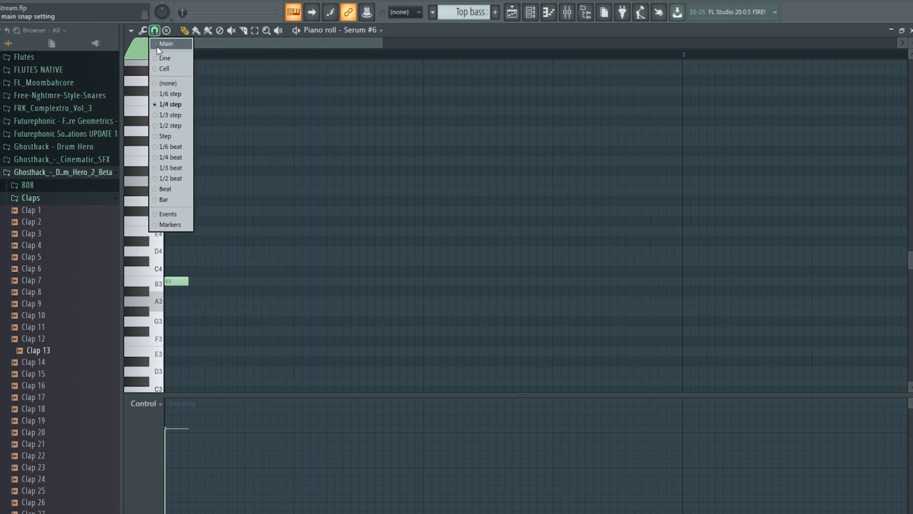
left_click(163, 58)
key("space")
key("space")
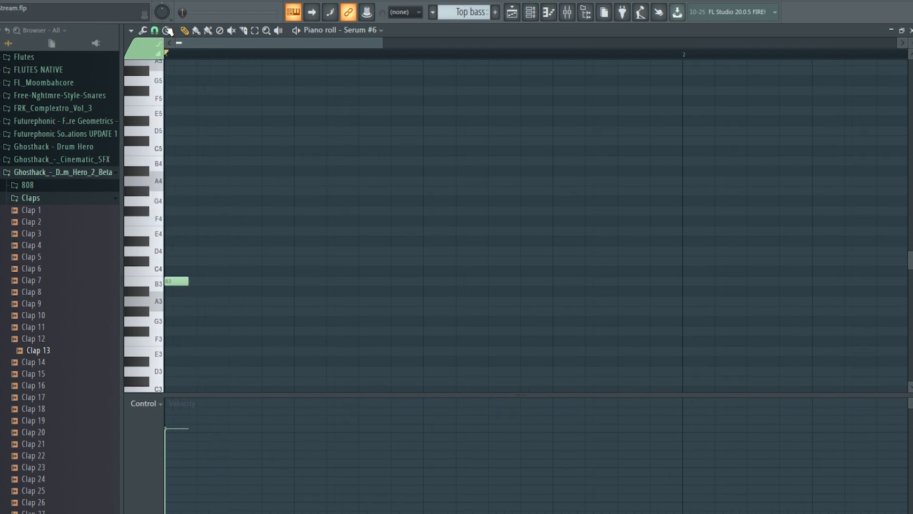
left_click(143, 31)
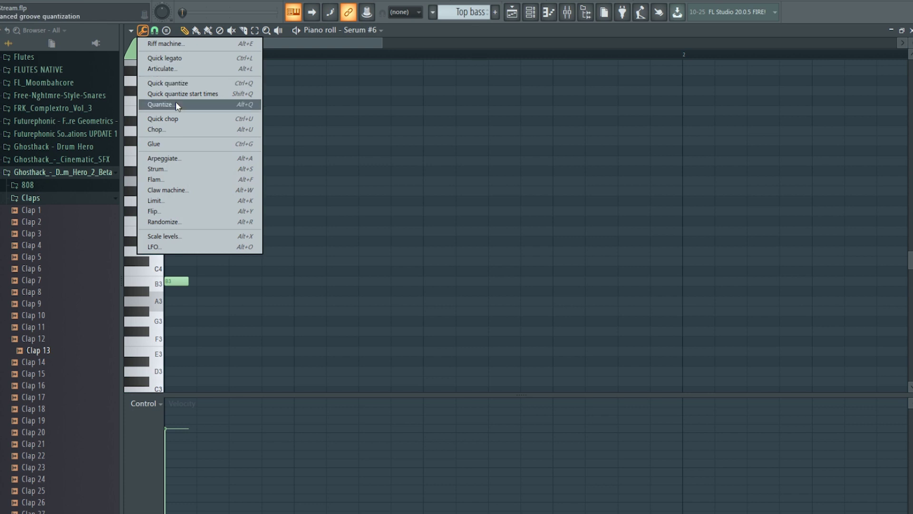
left_click(180, 84)
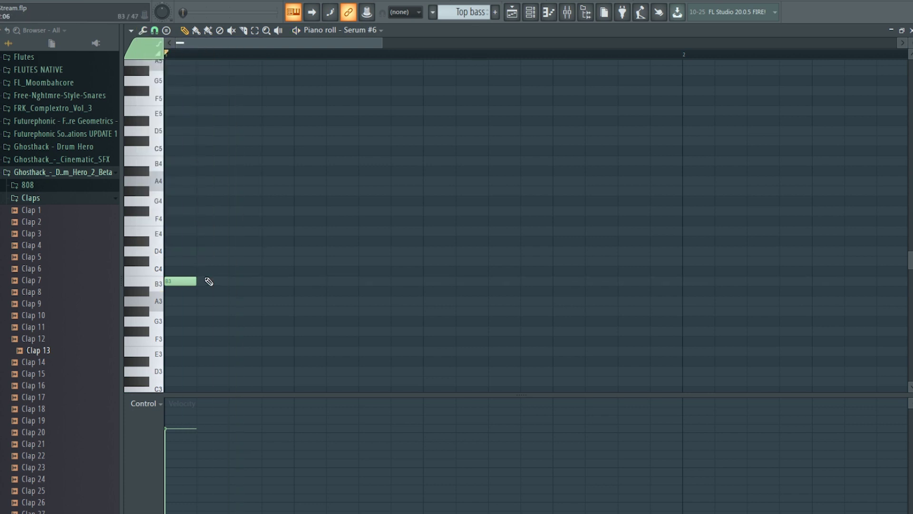
Add three more consecutive B3 notes to complete the first beat and play back the pattern.
left_click(216, 282)
left_click(239, 284)
left_click(265, 282)
key("space")
key("space")
key("space")
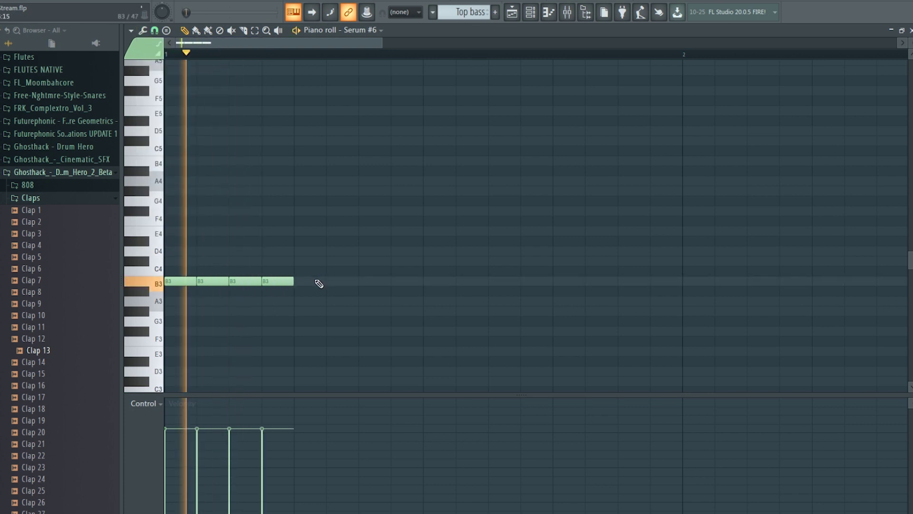
Duplicate the four B3 notes until they fill bar 1, and delete the bar's first note.
mouse_move(356, 231)
left_mouse_down()
mouse_move(178, 283)
mouse_move(301, 279)
mouse_move(177, 282)
mouse_move(549, 283)
left_mouse_up()
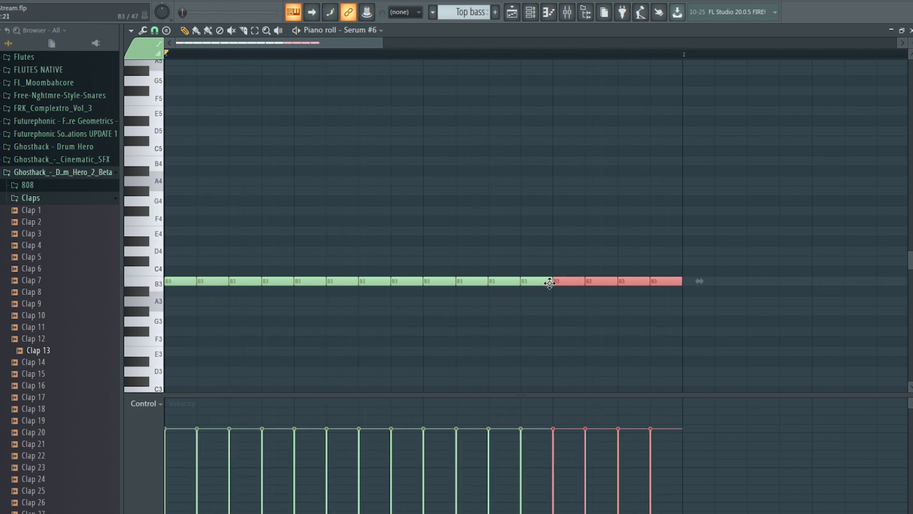
left_click(199, 278)
left_click(192, 281)
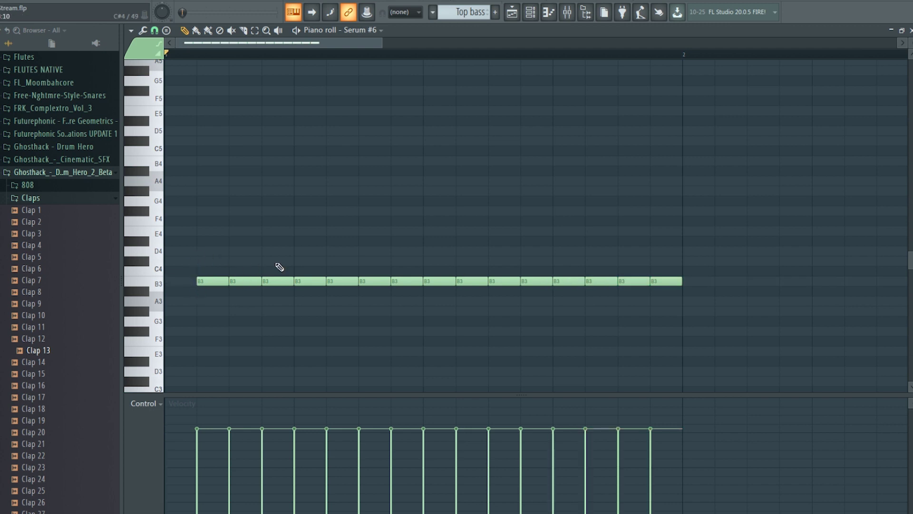
Delete the B3 notes on the starts of beats 2, 3 and 4 in the Top bass pattern.
left_click(312, 281)
left_click(449, 282)
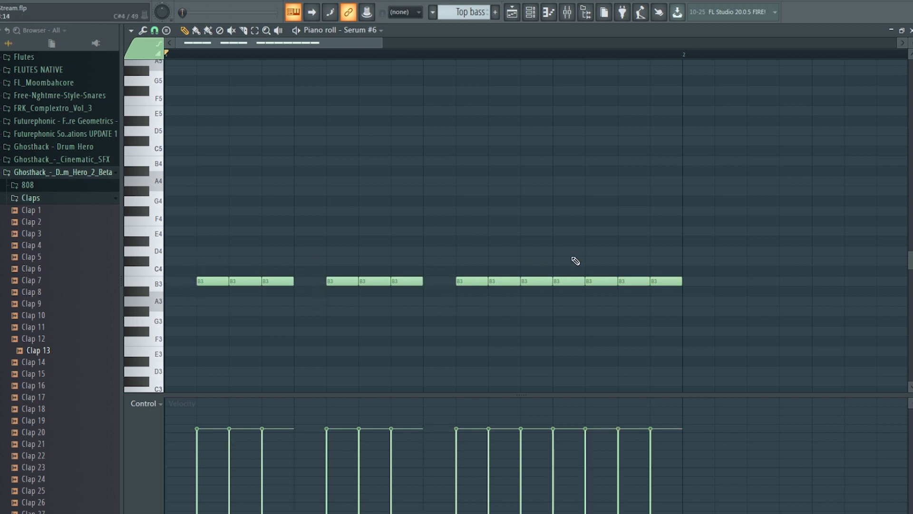
left_click(571, 281)
Place the Top bass pattern in the playlist on Track 7 at bar 1.
left_click(520, 16)
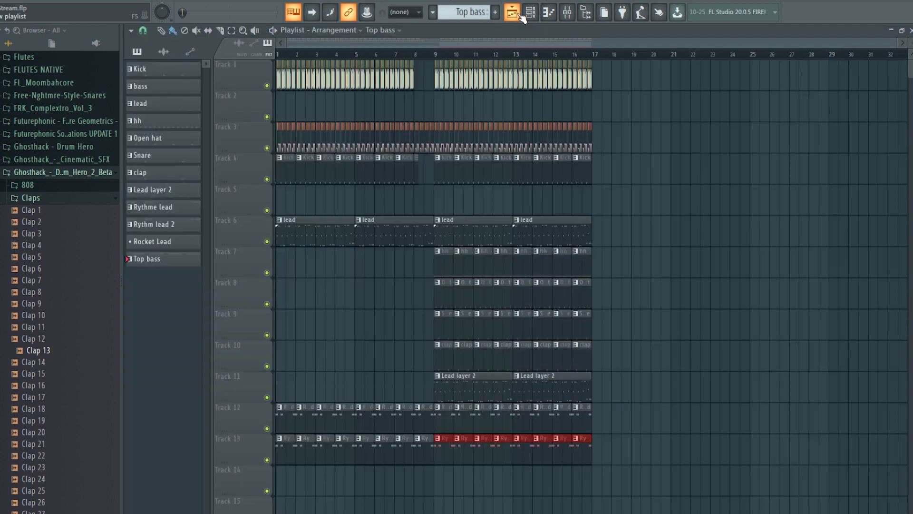
scroll(410, 58, "up", 6)
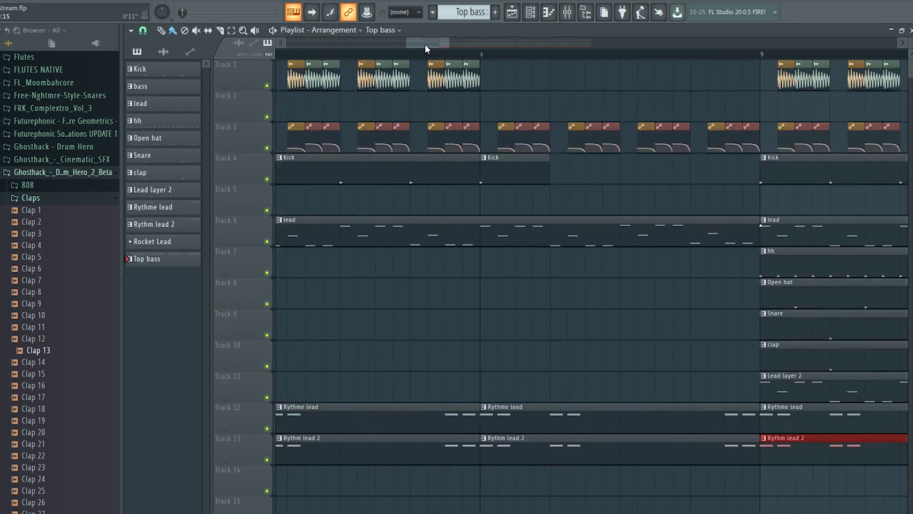
left_click_drag(424, 44, 288, 44)
scroll(309, 58, "up", 4)
left_click(351, 264)
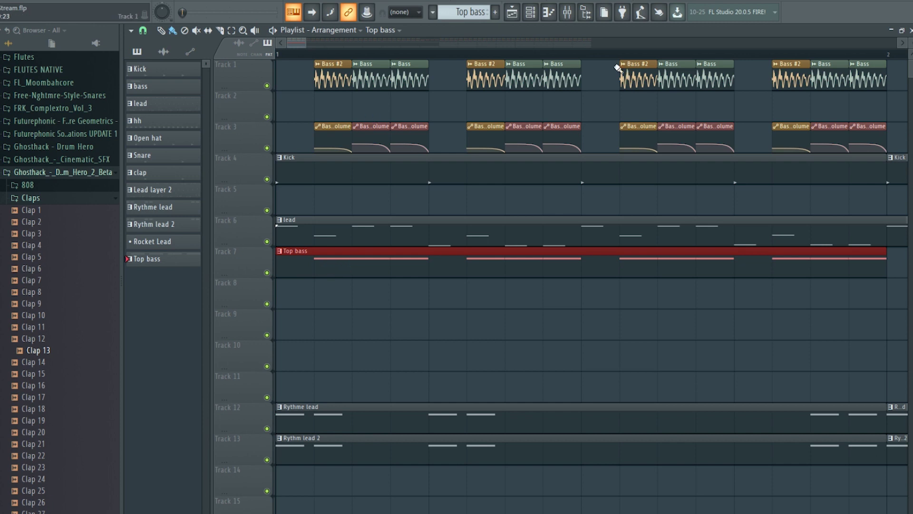
Change the Top bass pattern's color to purple.
right_click(280, 252)
left_click(329, 314)
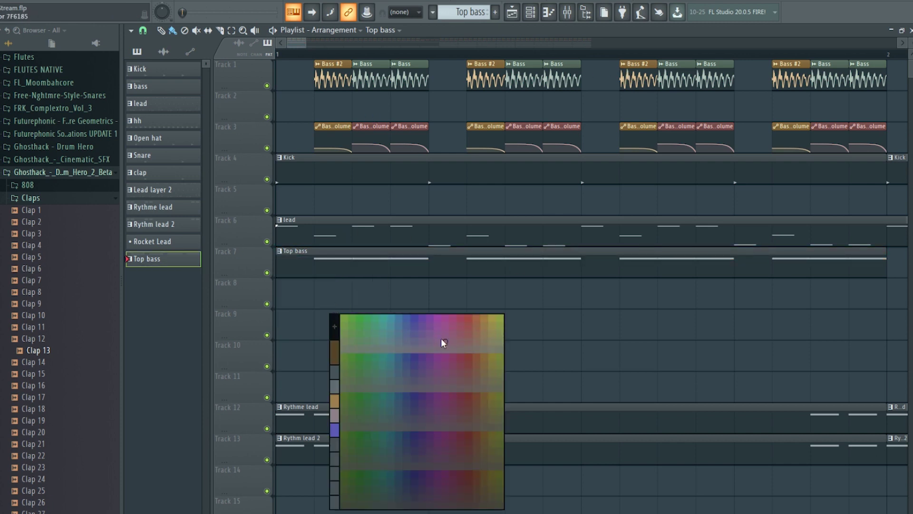
left_click(418, 319)
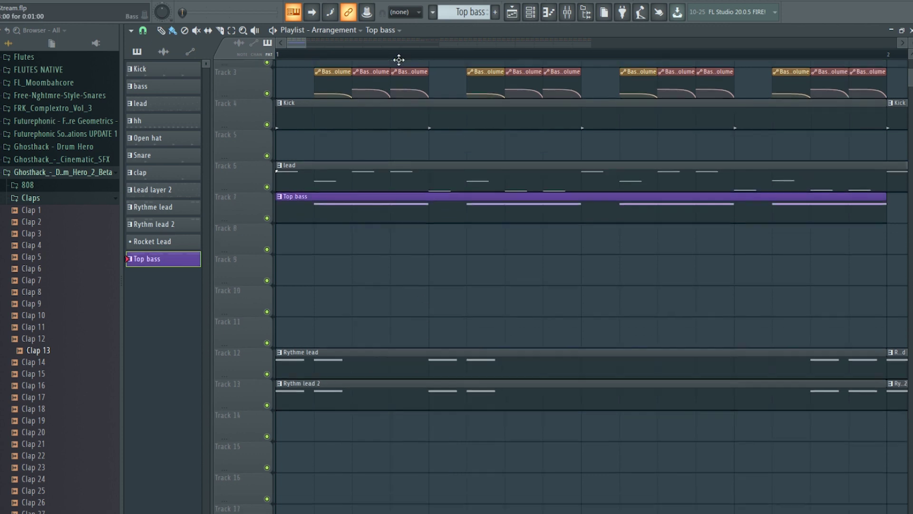
Select bar 1 in the playlist, play it back, and mute tracks 12 and 13.
scroll(402, 57, "down", 4)
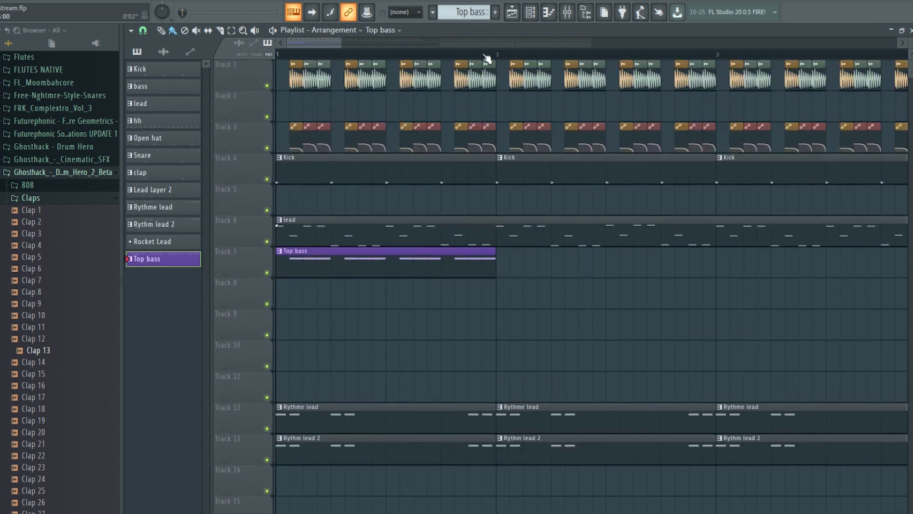
left_click_drag(497, 55, 277, 53)
key("space")
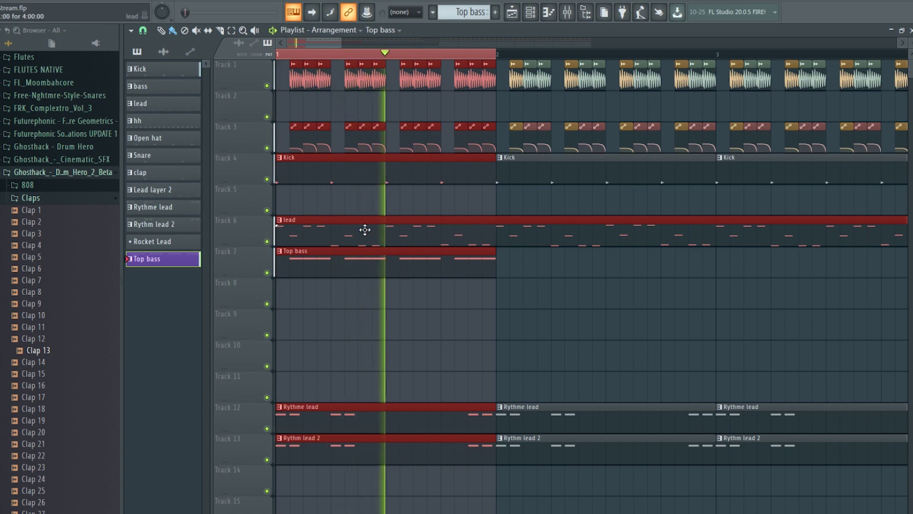
left_click_drag(266, 429, 266, 459)
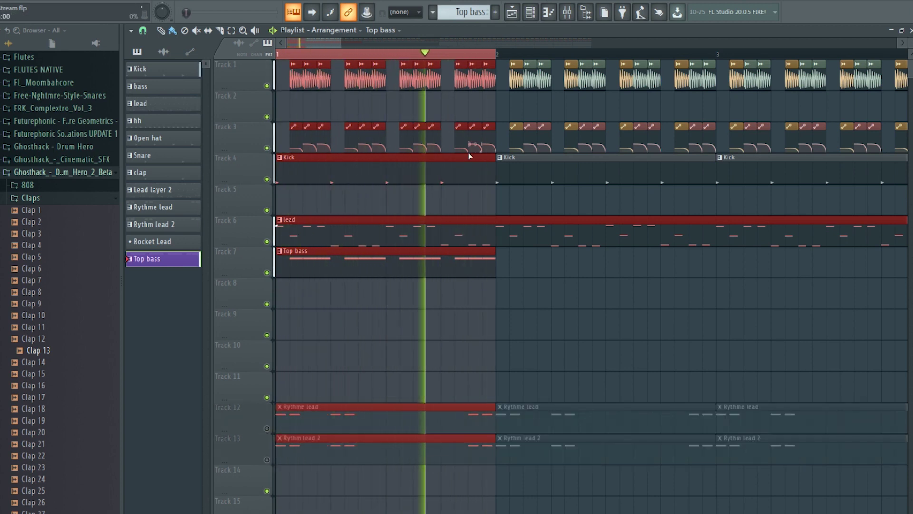
key("space")
Route the Serum #6 channel to mixer track 6 and solo that track.
left_click(567, 13)
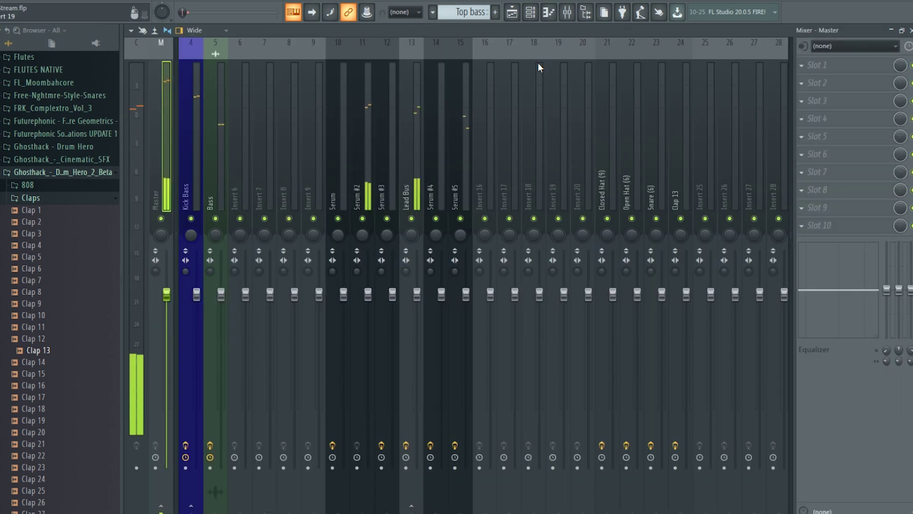
right_click(248, 42)
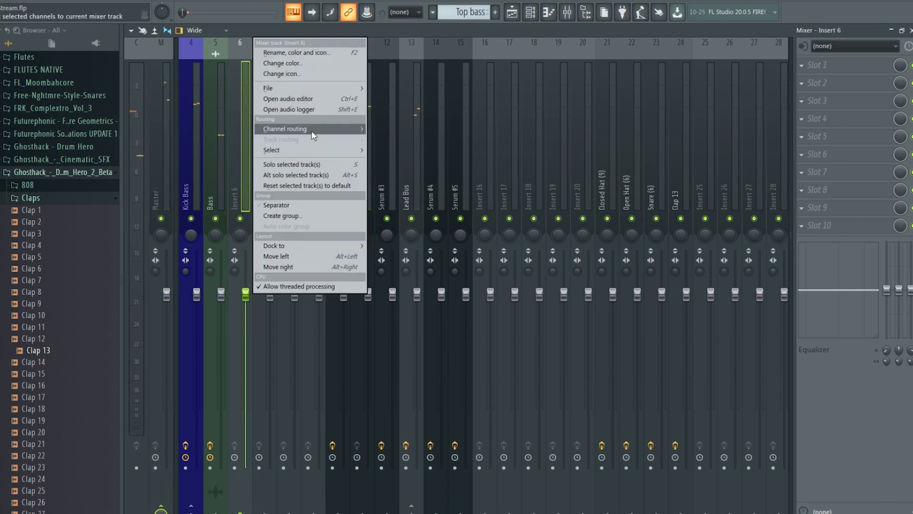
mouse_move(285, 128)
left_click(402, 130)
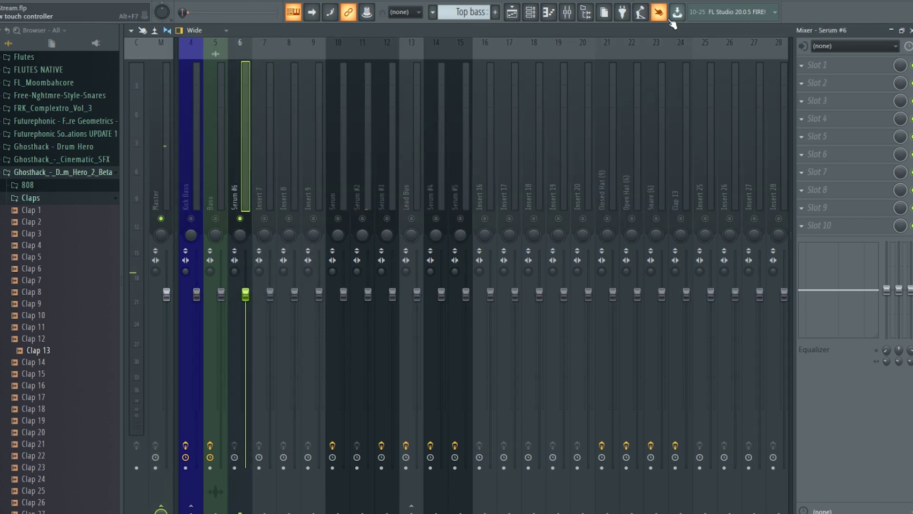
Load Ozone 8 Equalizer in slot 1 of the Serum #6 track and set band 1 to a highpass at 345 Hz.
left_click(820, 64)
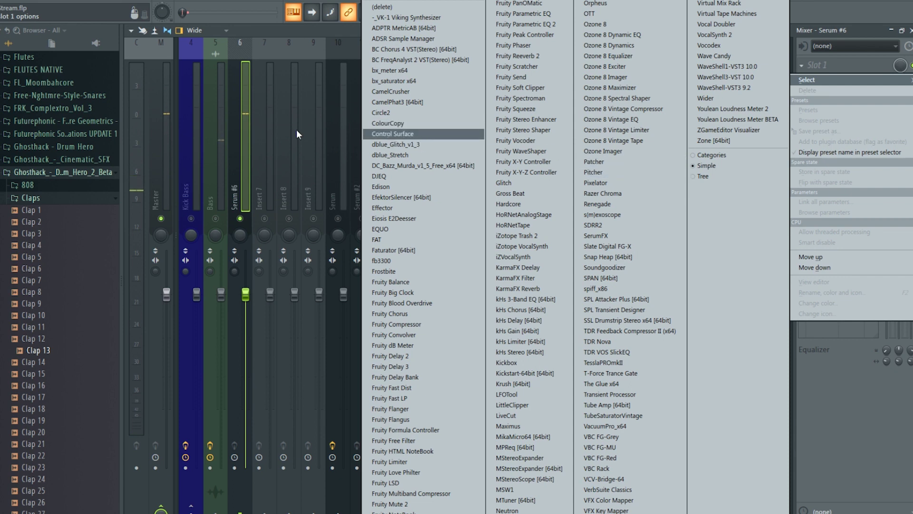
left_click(644, 57)
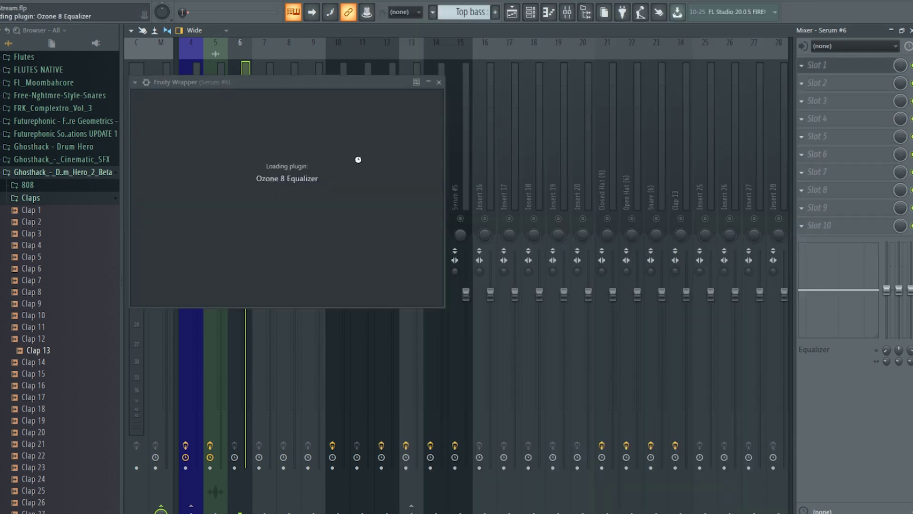
left_click(241, 299)
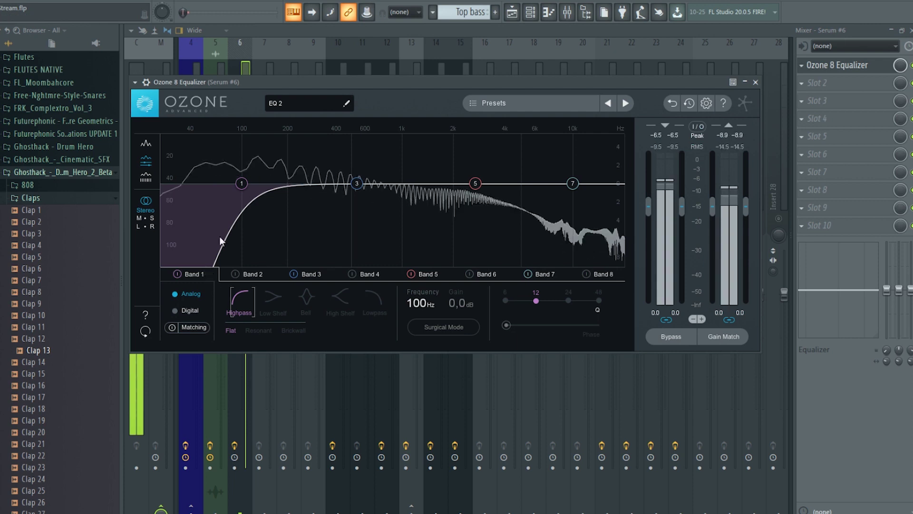
left_click_drag(243, 186, 326, 189)
scroll(294, 185, "up", 2)
scroll(308, 185, "down", 2)
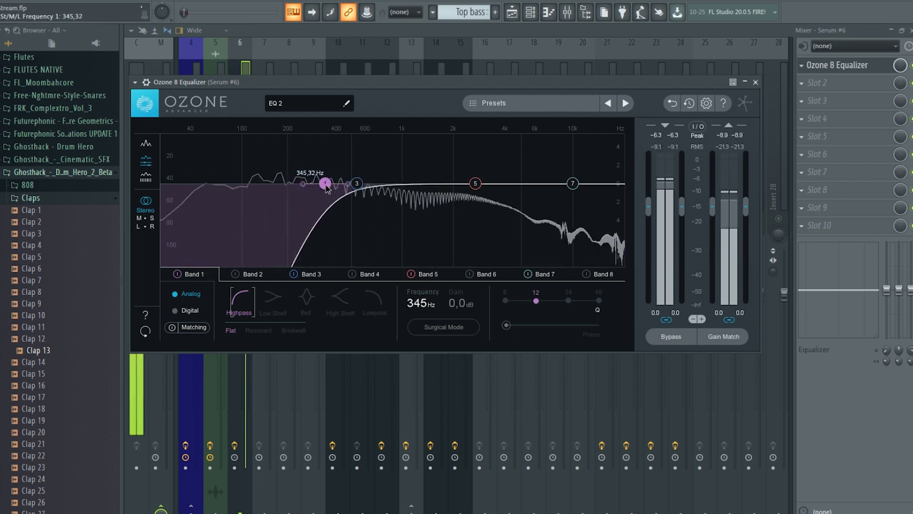
Try boosting equalizer band 5 by 1.2 dB at 999 Hz with a Q of 1.1, and play it back.
left_click(475, 184)
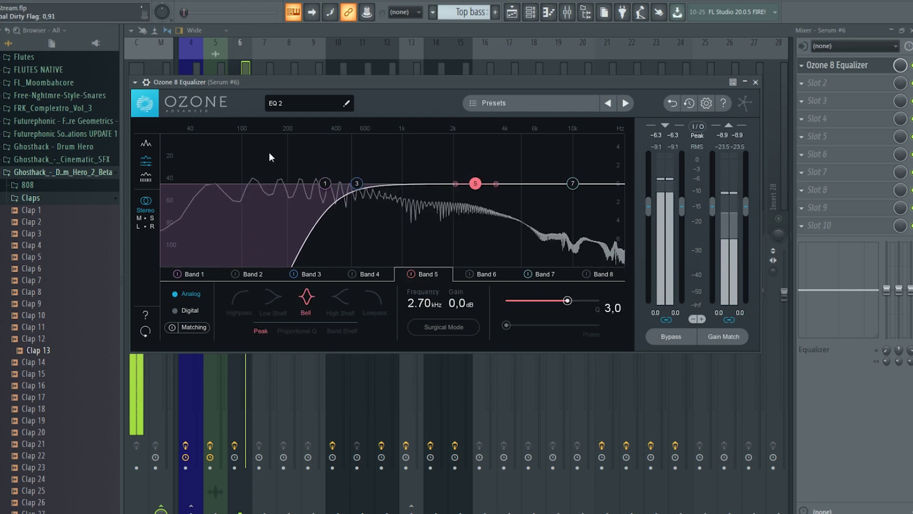
left_click(198, 2)
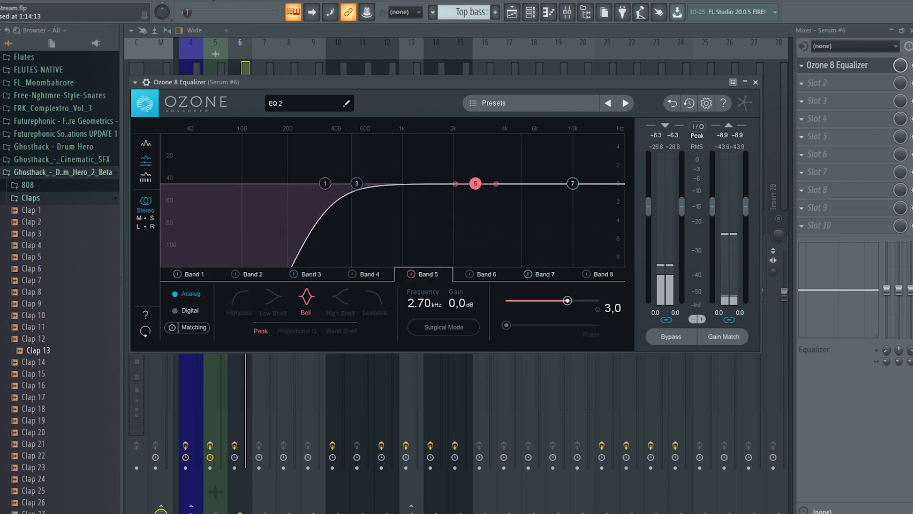
left_click_drag(475, 183, 402, 173)
scroll(401, 172, "down", 8)
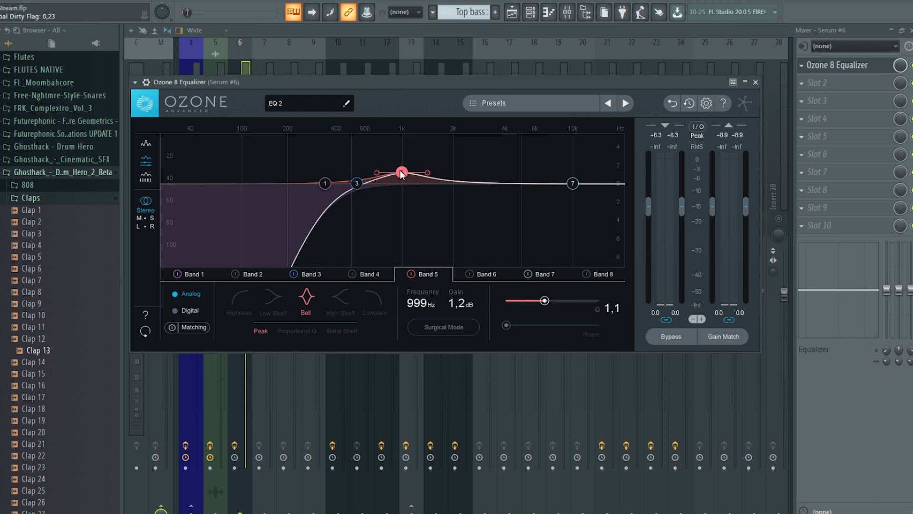
key("space")
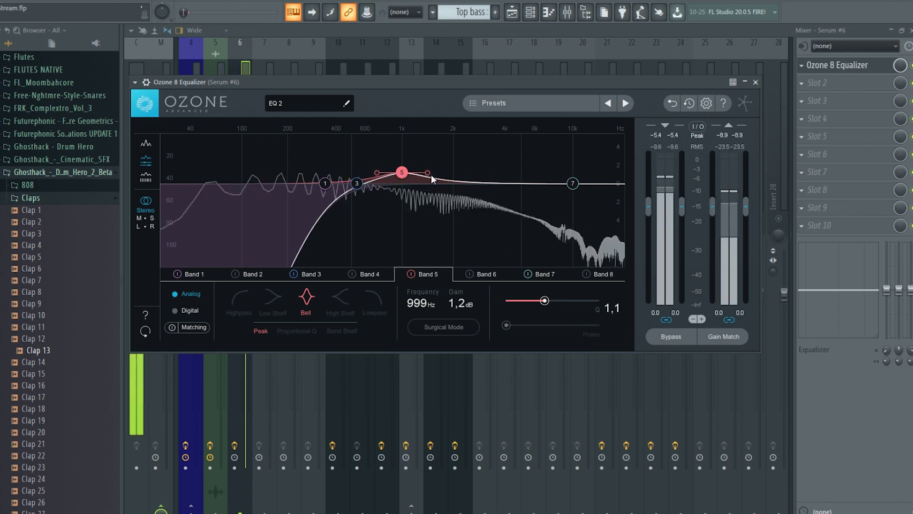
Set equalizer band 5 to a -2.3 dB cut at 1.17 kHz with a Q of 1.6 while auditioning the bass.
left_click_drag(402, 172, 412, 223)
scroll(412, 224, "up", 3)
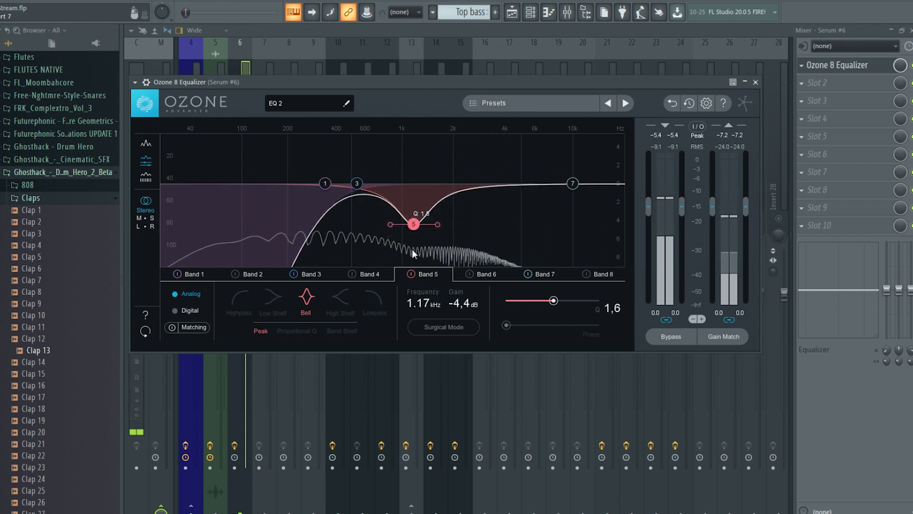
left_click_drag(418, 224, 418, 216)
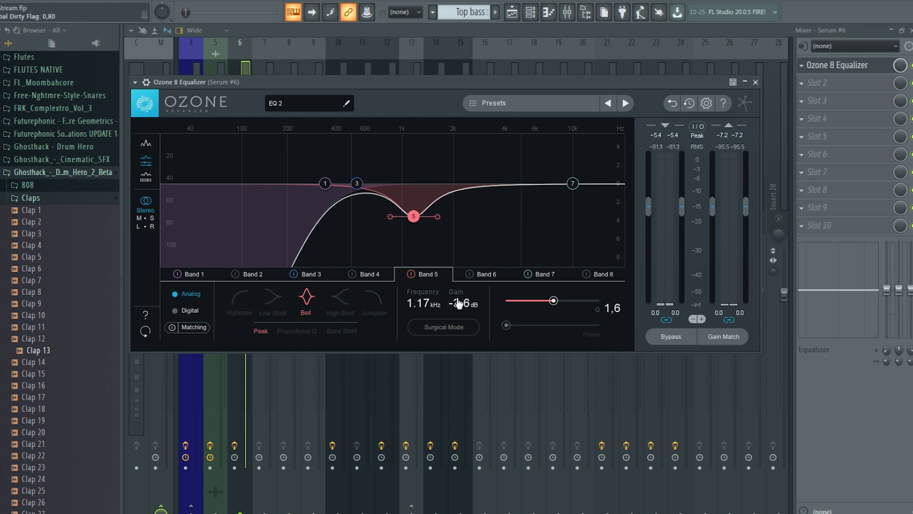
key("space")
mouse_move(458, 304)
left_mouse_down()
mouse_move(462, 253)
mouse_move(463, 296)
left_mouse_up()
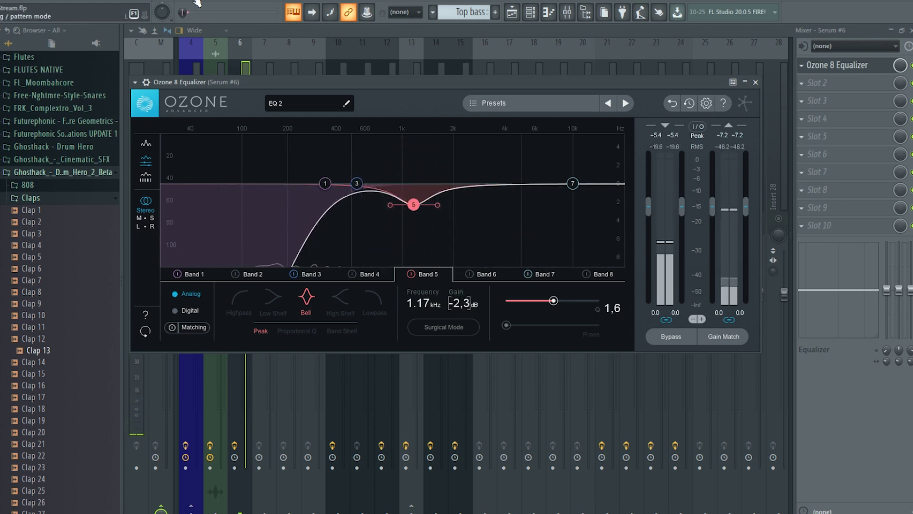
Raise the band 1 highpass to 440 Hz and deepen the band 5 cut slightly.
left_click_drag(327, 182, 337, 186)
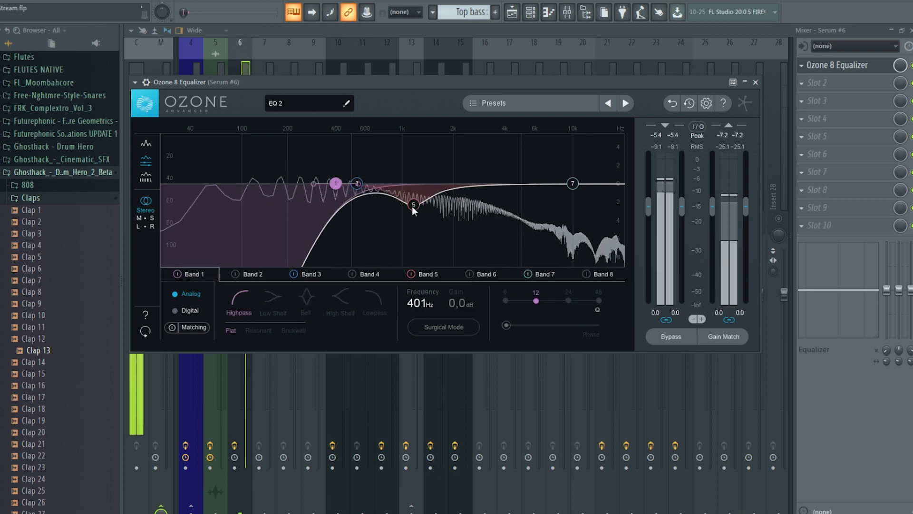
left_click_drag(413, 207, 413, 215)
left_click_drag(336, 185, 343, 184)
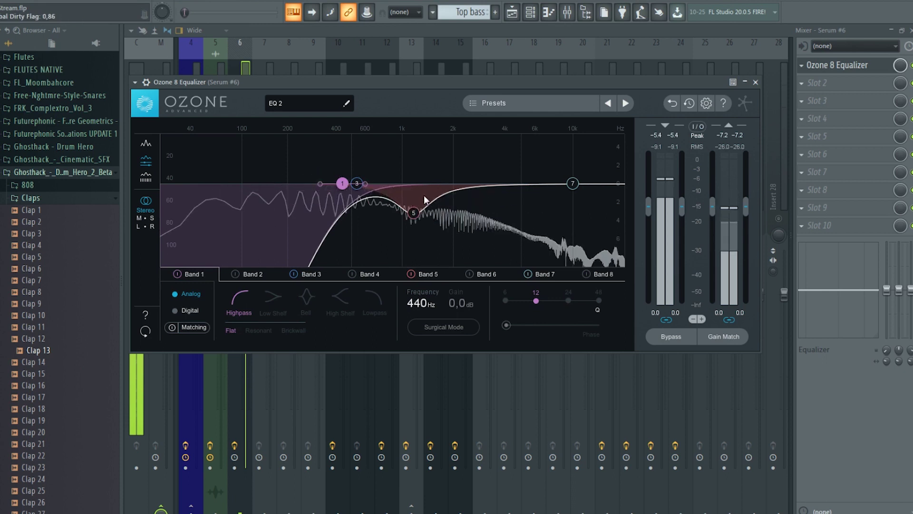
Enable equalizer band 6, boost it 1.6 dB at 3.30 kHz with a Q of 1.9, and close the equalizer.
left_click(469, 274)
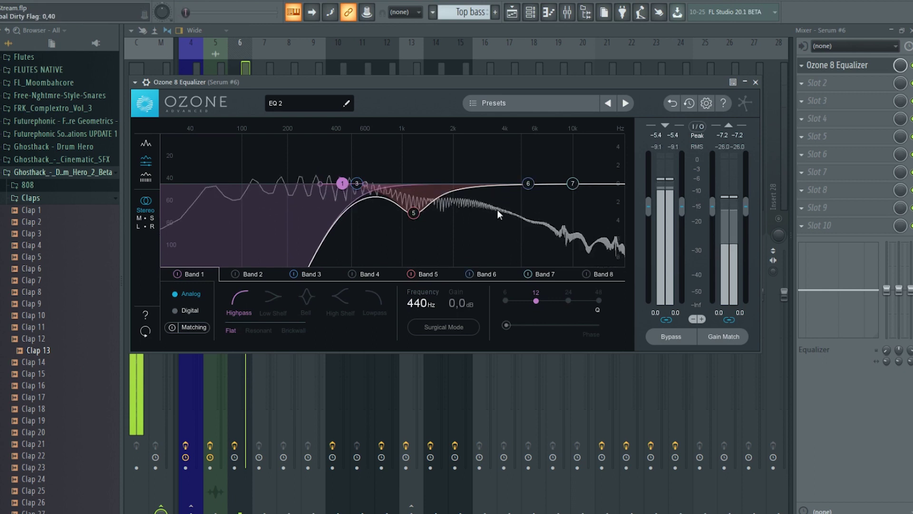
left_click_drag(528, 183, 493, 170)
scroll(491, 162, "down", 3)
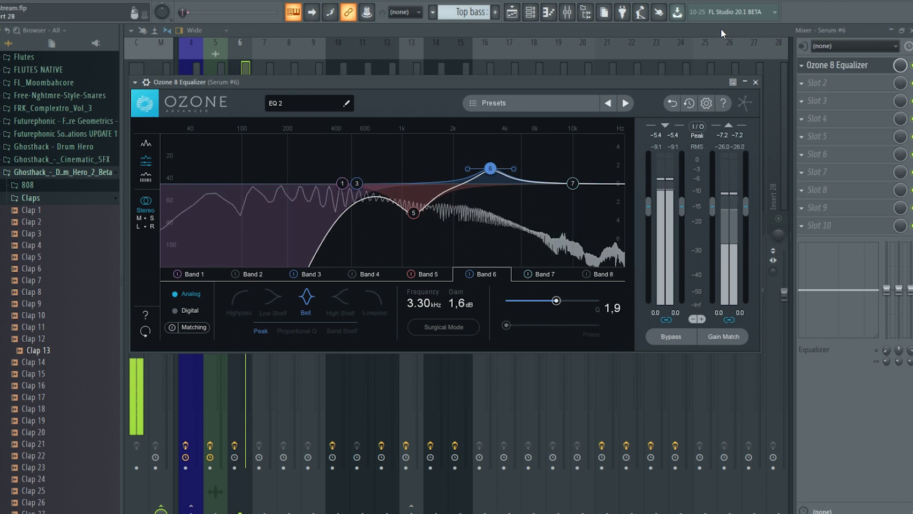
left_click(755, 82)
Load Fruity Stereo Shaper in slot 2 of the Serum #6 track and set its right delay to about 4.6 ms.
left_click(822, 87)
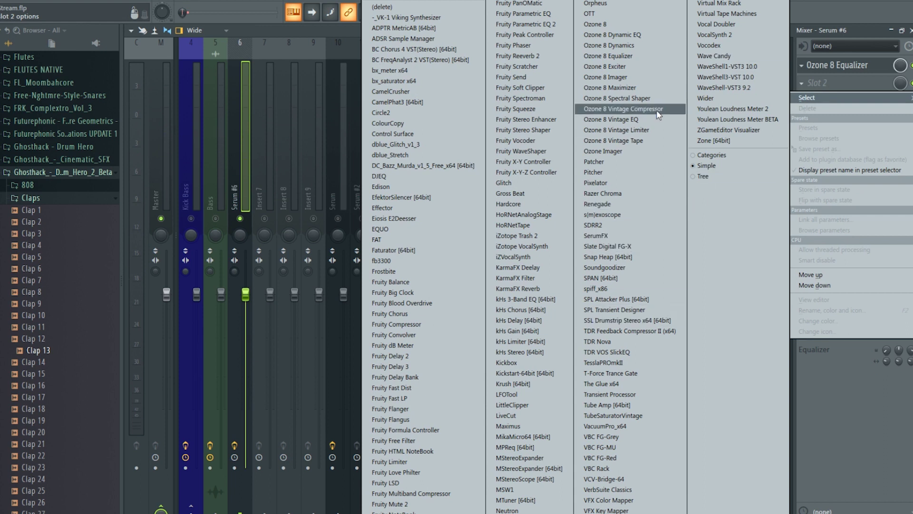
left_click(547, 129)
key("space")
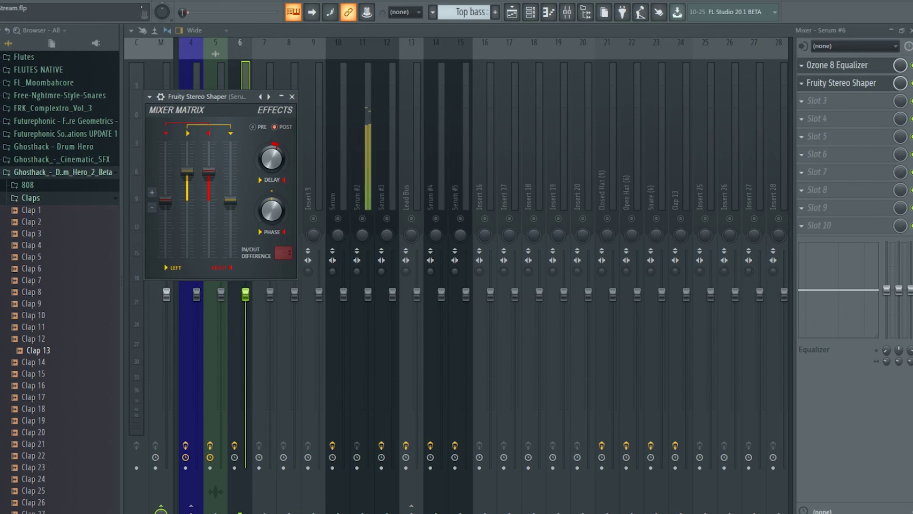
left_click_drag(276, 162, 277, 155)
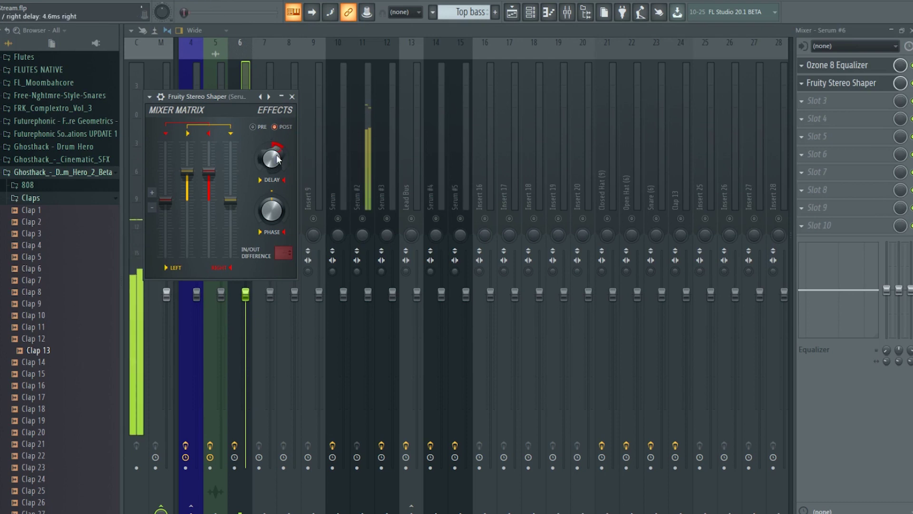
left_click(292, 96)
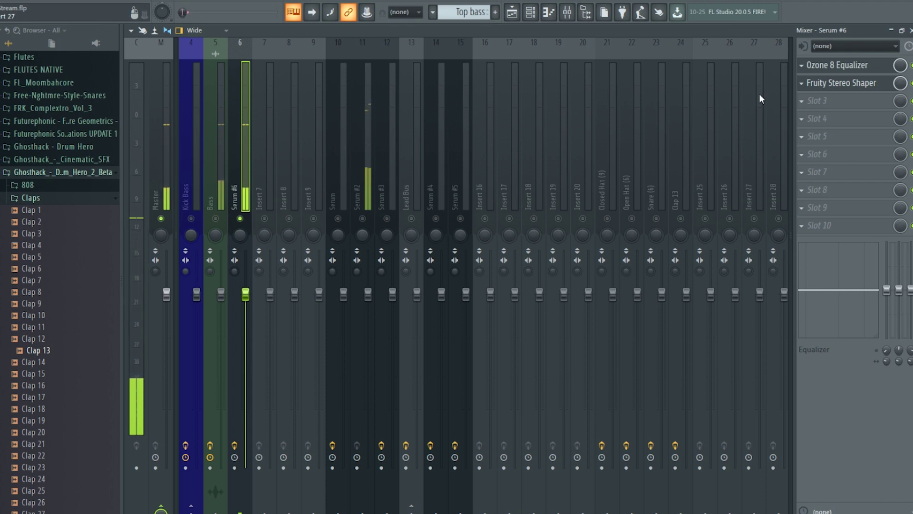
Replace Fruity Stereo Shaper in slot 2 with Wider, adjust its stereo width and lower its mix level.
left_click(812, 90)
mouse_move(813, 97)
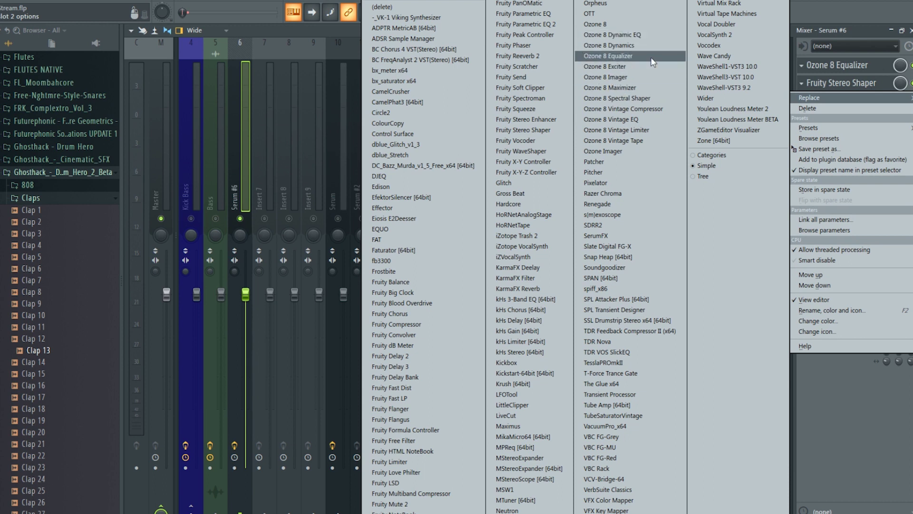
left_click(706, 98)
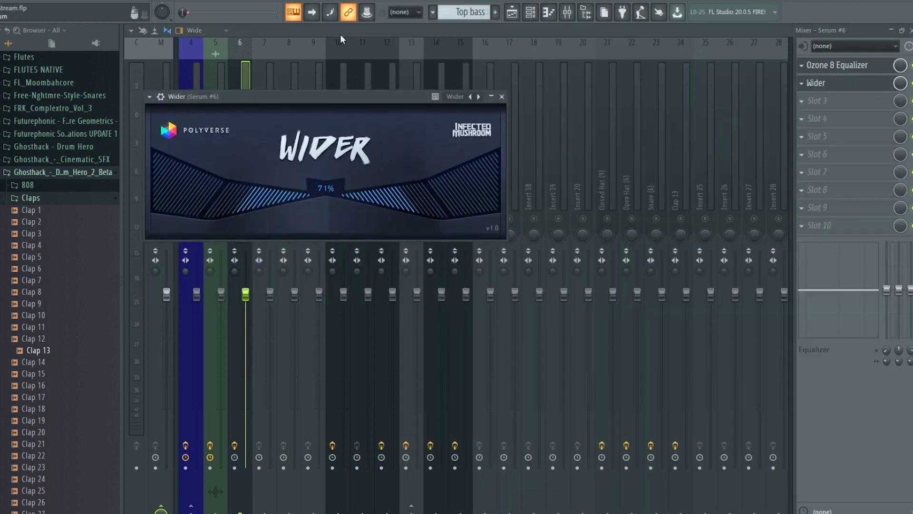
left_click(232, 3)
left_click_drag(415, 190, 444, 174)
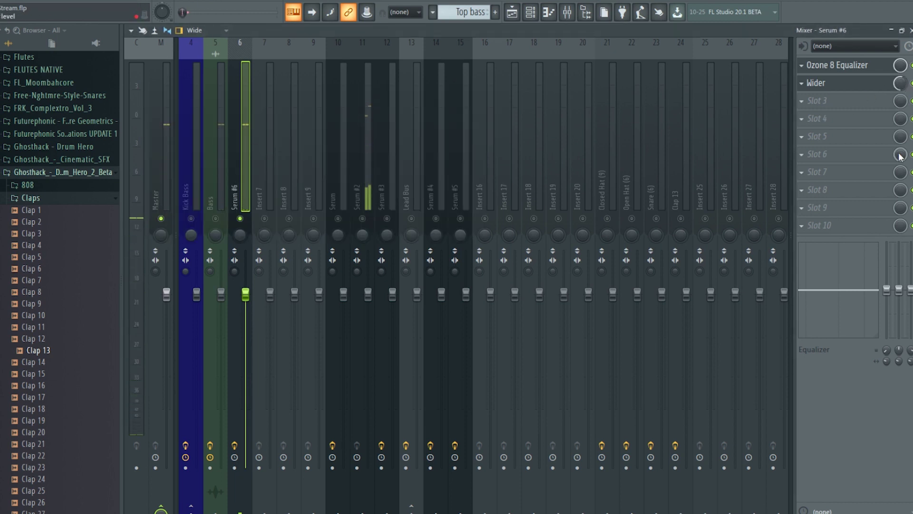
Load OTT in slot 3 of the Serum #6 track and set its Depth to 58 %.
left_click(843, 103)
left_click(590, 13)
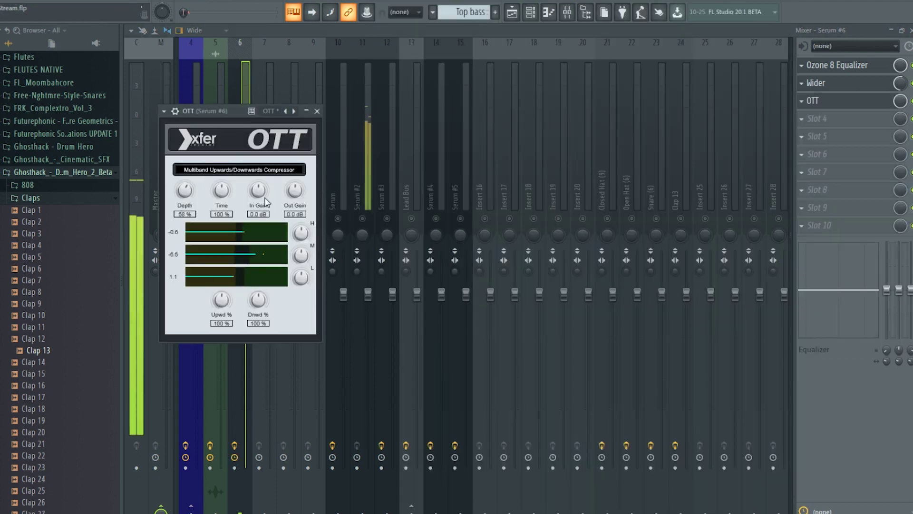
Lower OTT's downward compression to 56 % on the Serum #6 track and reopen the plugin to check it.
left_click_drag(259, 300, 254, 318)
left_click(244, 82)
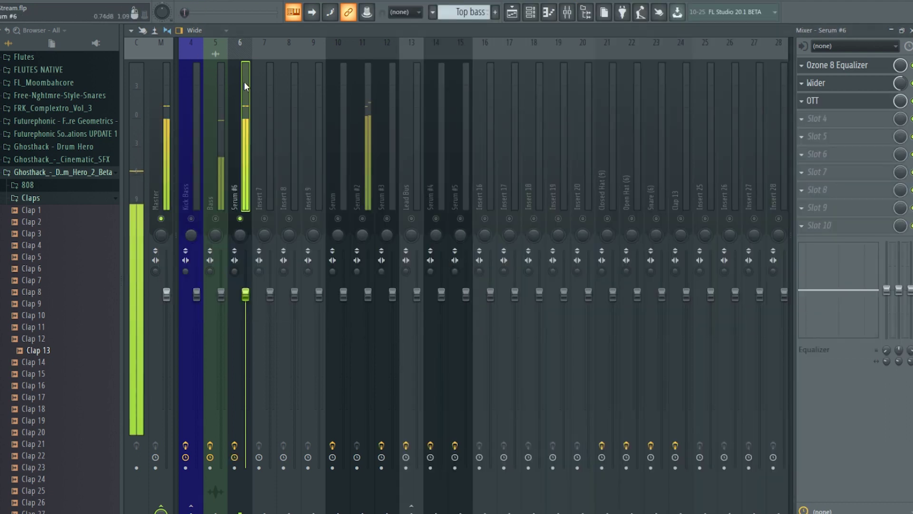
left_click(848, 102)
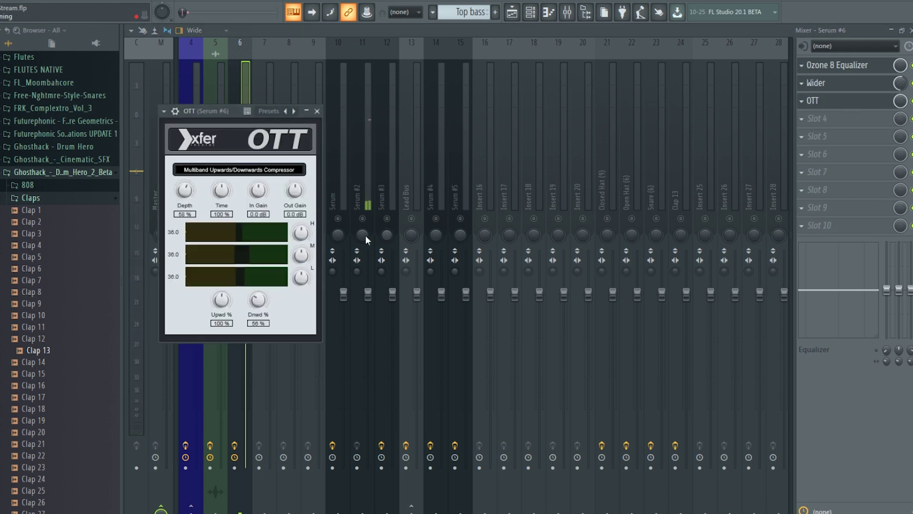
Fine-tune the band 1 highpass in the Serum #6 equalizer, close it and audition the result.
left_click(870, 67)
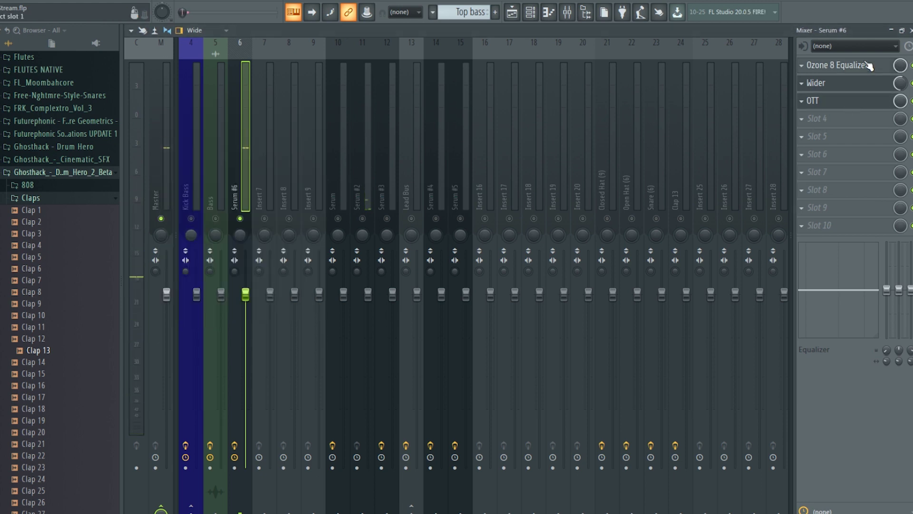
left_click(342, 183)
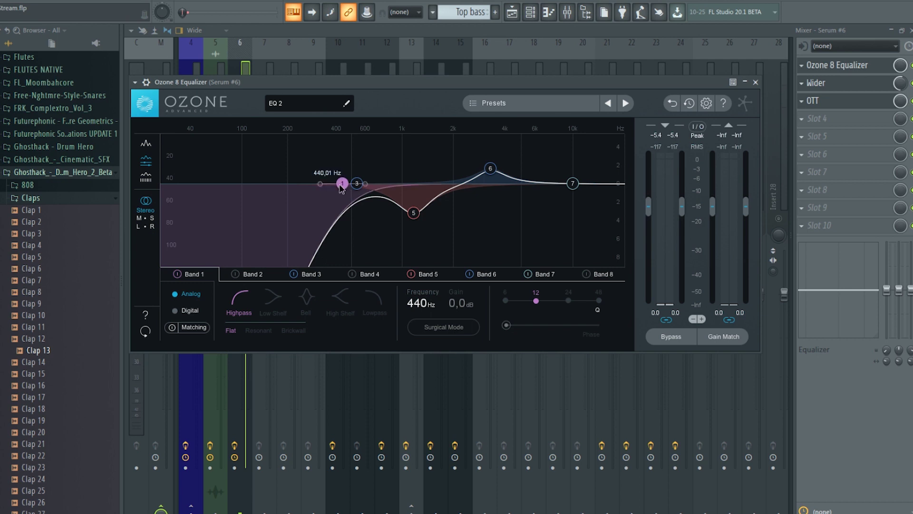
scroll(343, 183, "up", 2)
left_click_drag(342, 184, 343, 183)
left_click(206, 0)
left_click(249, 67)
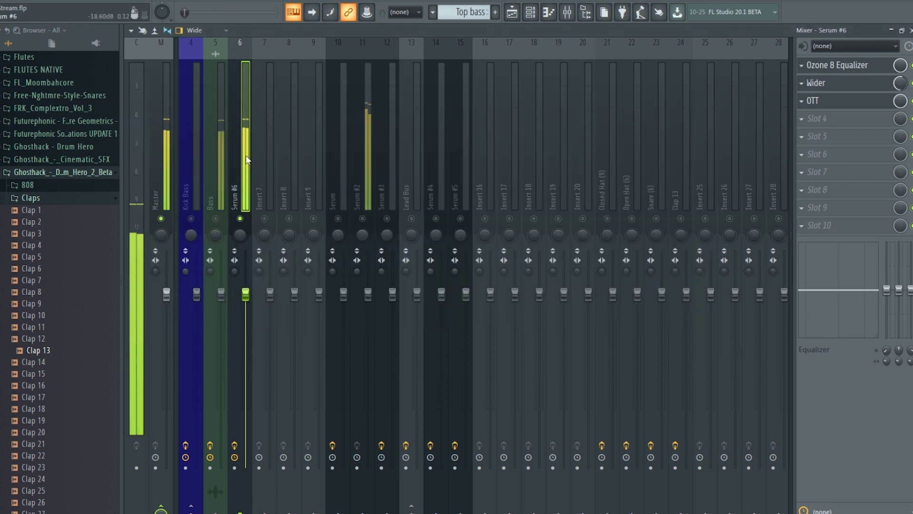
key("space")
Review the effect slots of the kick tracks and the Kick Bass bus, including the bx_saturator settings.
scroll(239, 146, "up", 3)
left_click(275, 163)
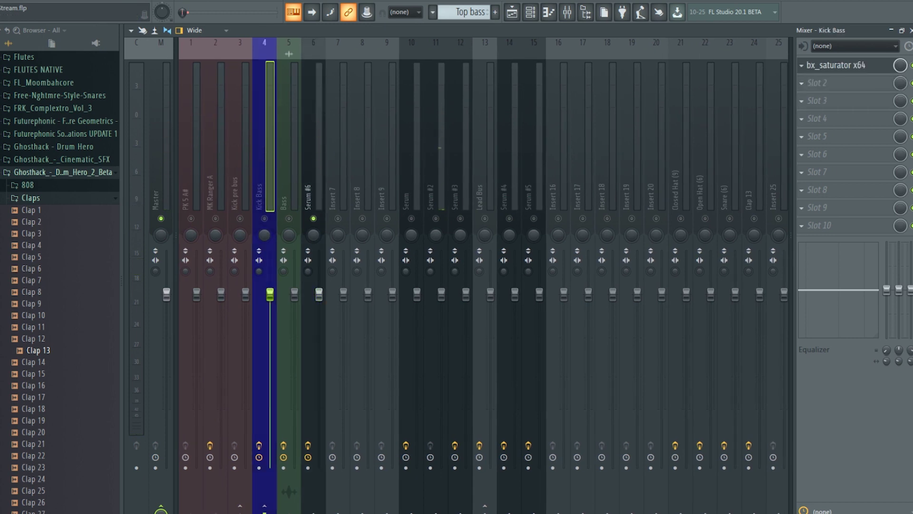
left_click(219, 173)
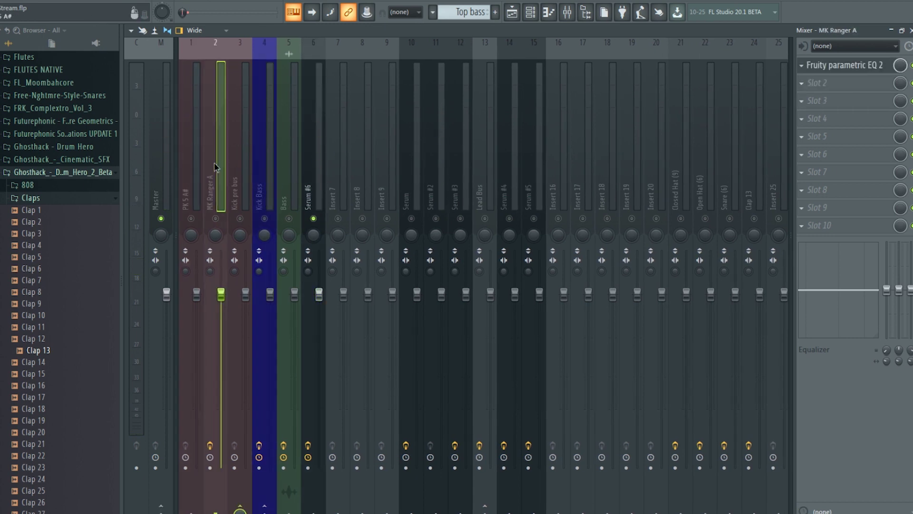
left_click(199, 172)
left_click(214, 170)
left_click(230, 165)
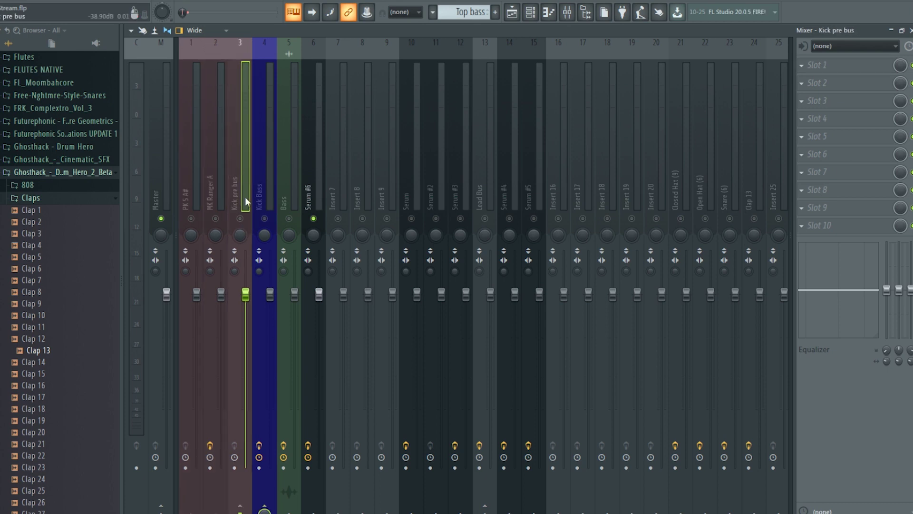
left_click(273, 185)
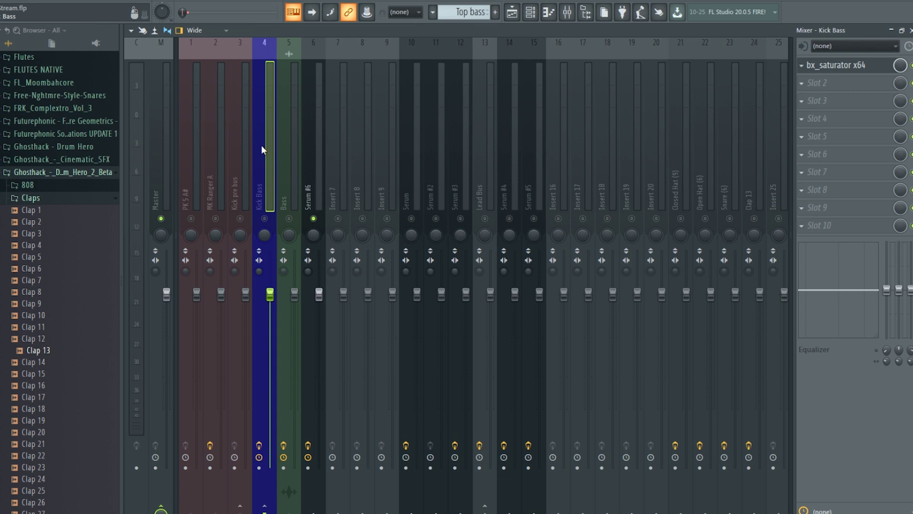
left_click(862, 74)
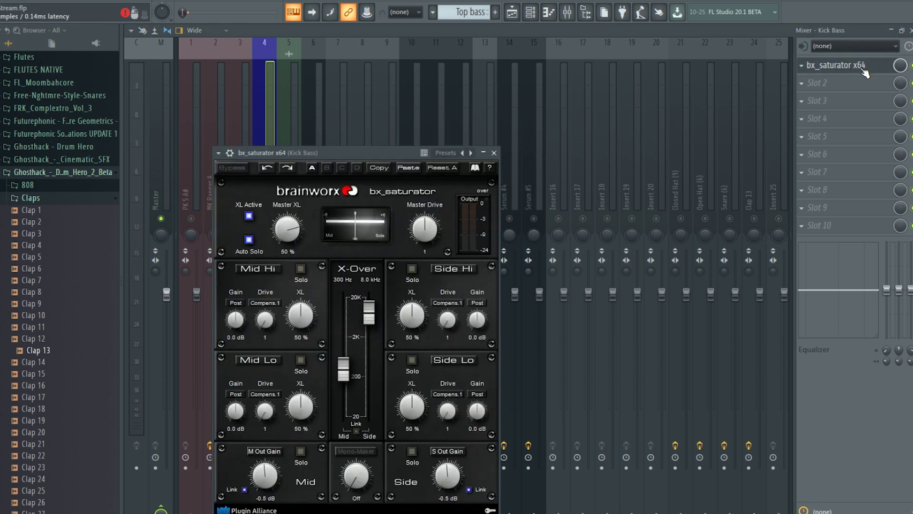
left_click(493, 154)
Rename the Serum #6 mixer track as Bass Click.
left_click(316, 156)
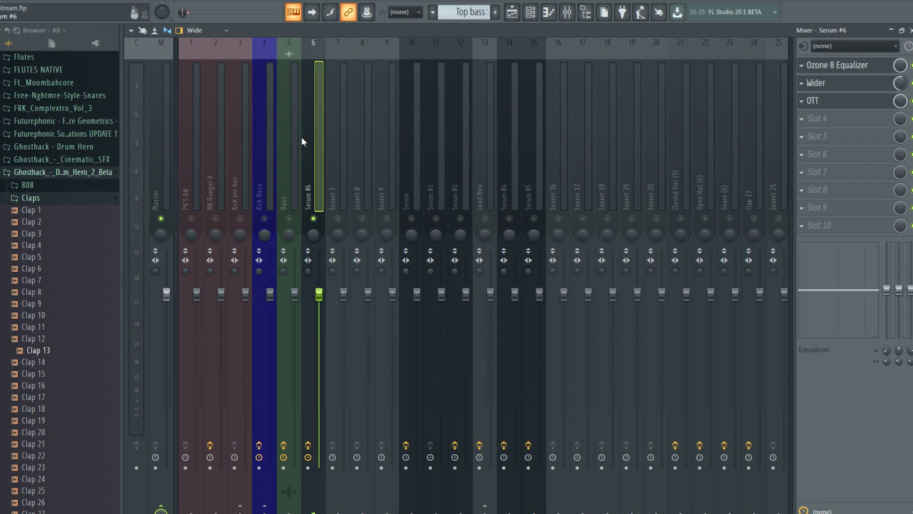
right_click(318, 40)
left_click(388, 52)
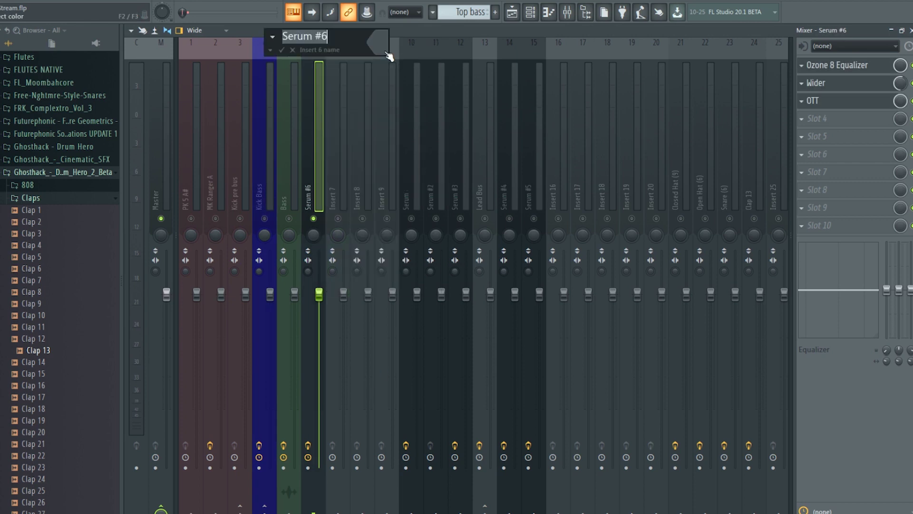
type("Bass Cl")
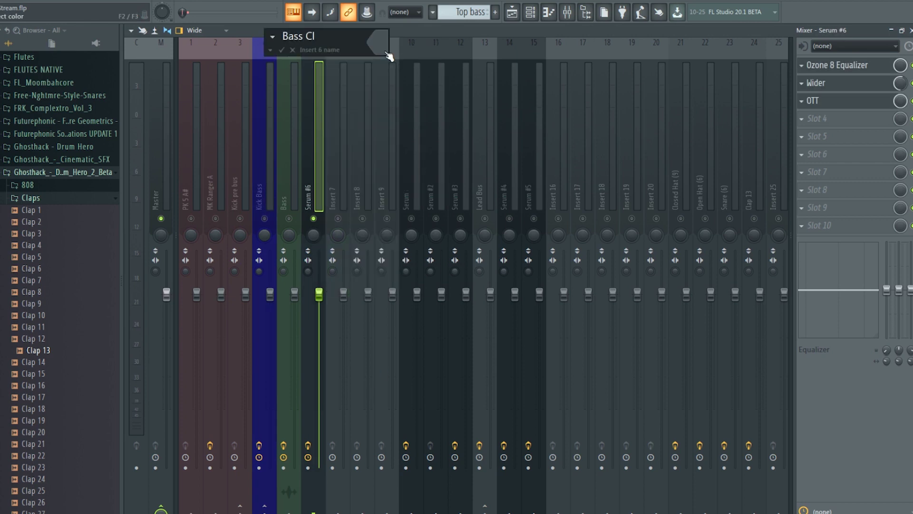
type("ick")
key("Return")
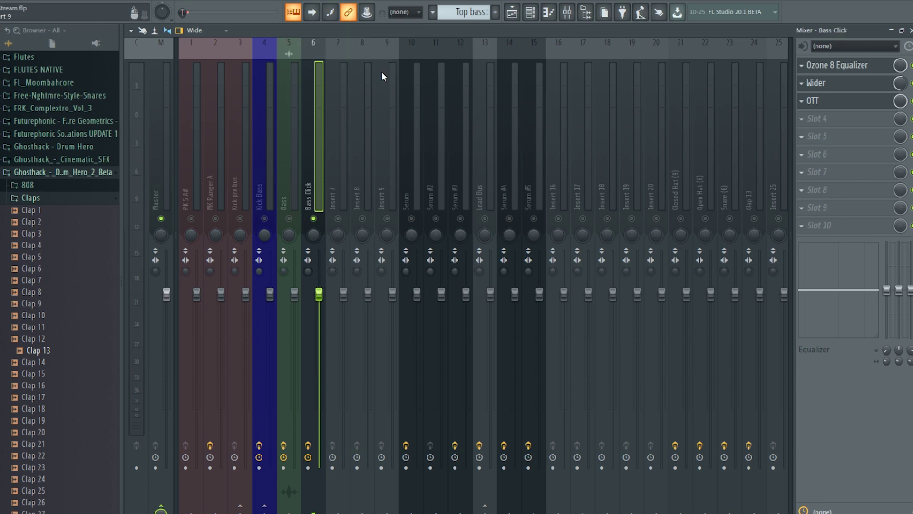
Unsolo the Bass Click track, route it only to the Kick Bass bus and play the arrangement.
right_click(313, 218)
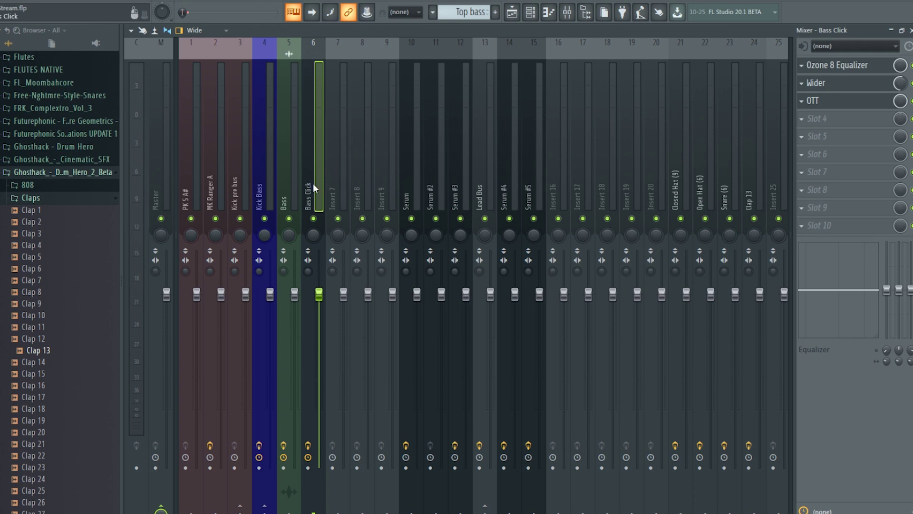
right_click(265, 512)
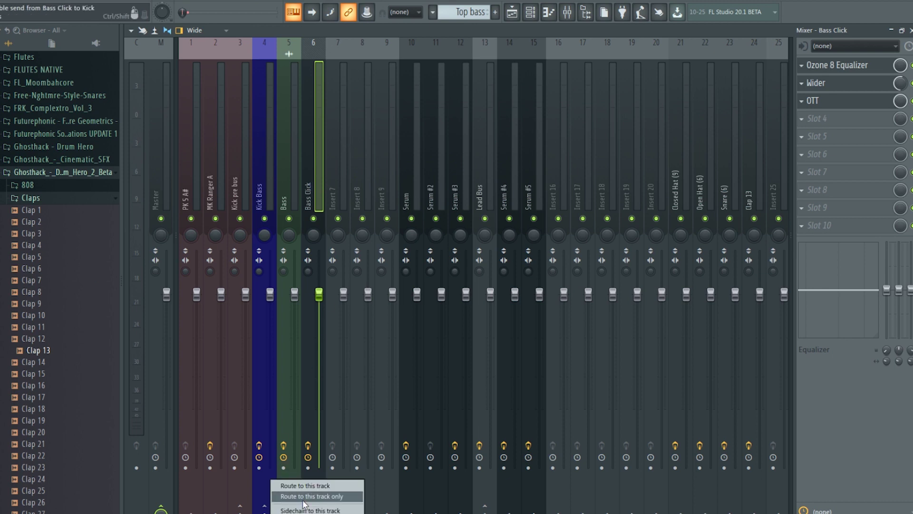
left_click(305, 498)
left_click(512, 12)
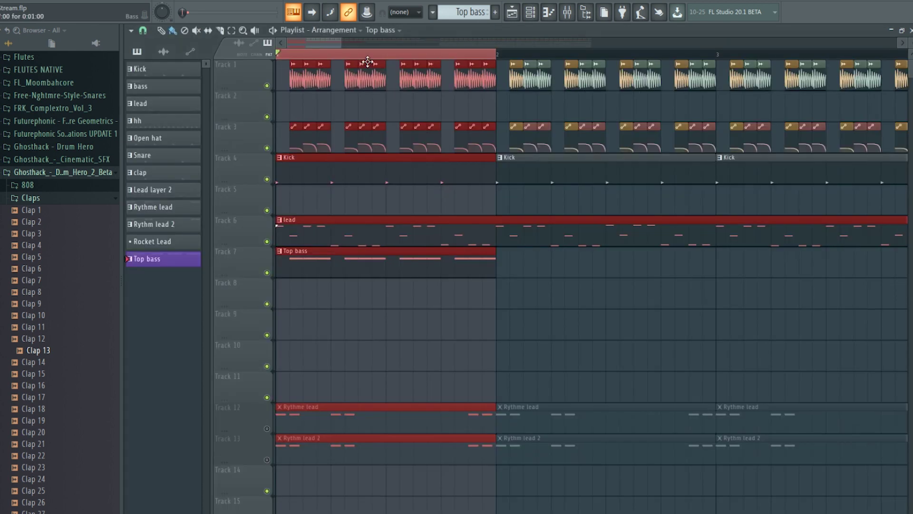
key("space")
Load Kickstart in slot 4 of the Bass Click track, choose the fifth curve in the first row and set Mix to 66 %.
key("F9")
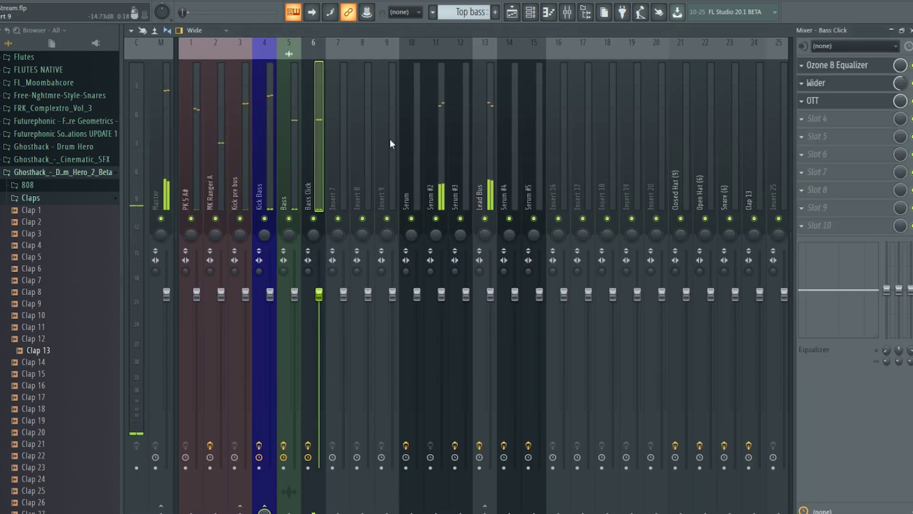
left_click(818, 118)
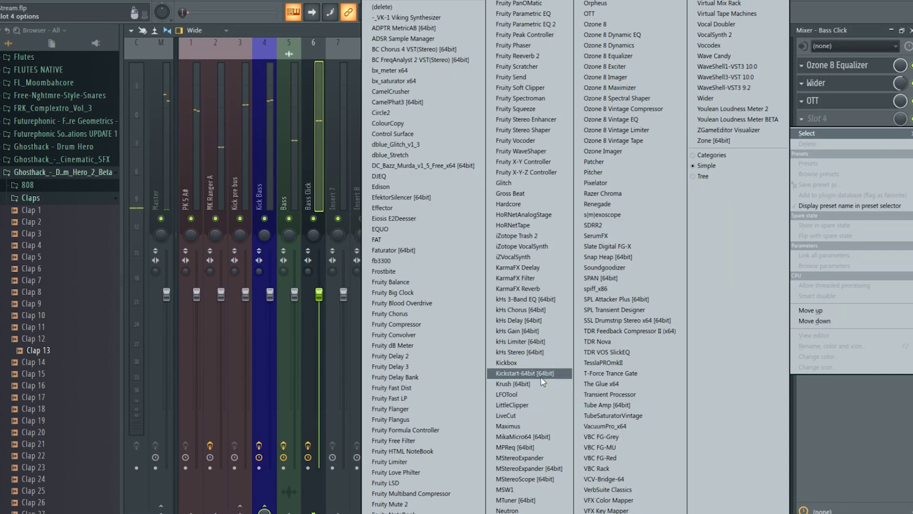
left_click(523, 373)
left_click(416, 272)
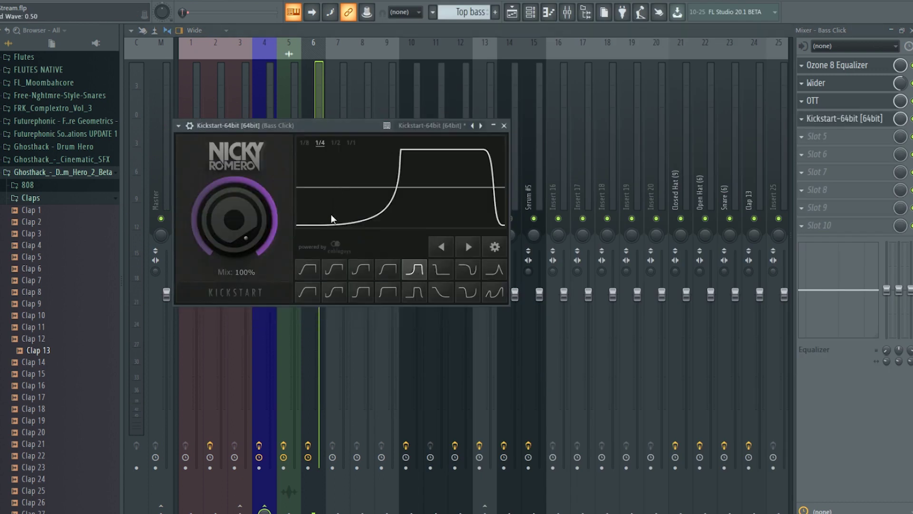
scroll(257, 216, "down", 7)
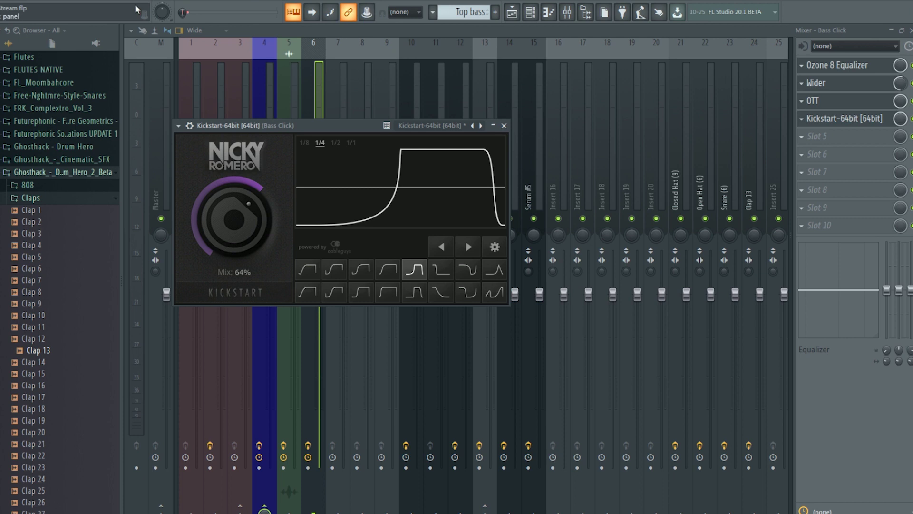
key("space")
left_click_drag(226, 208, 226, 206)
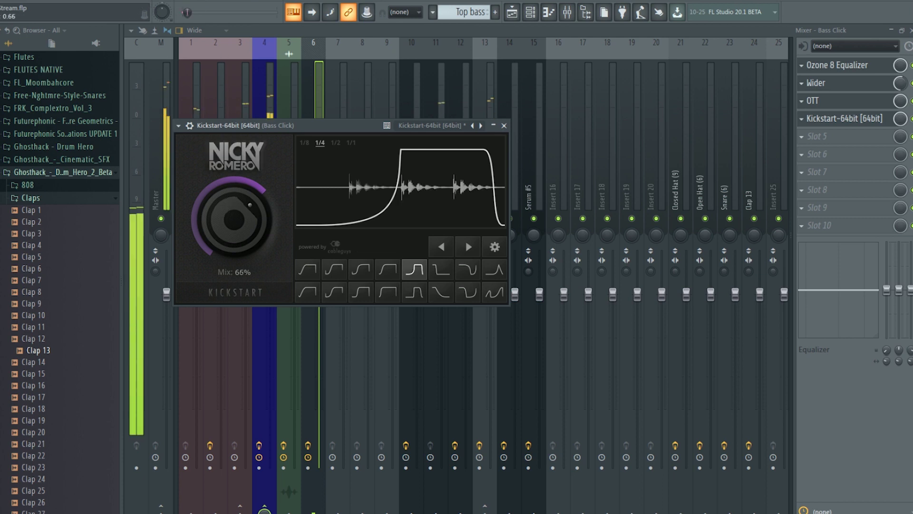
left_click(309, 94)
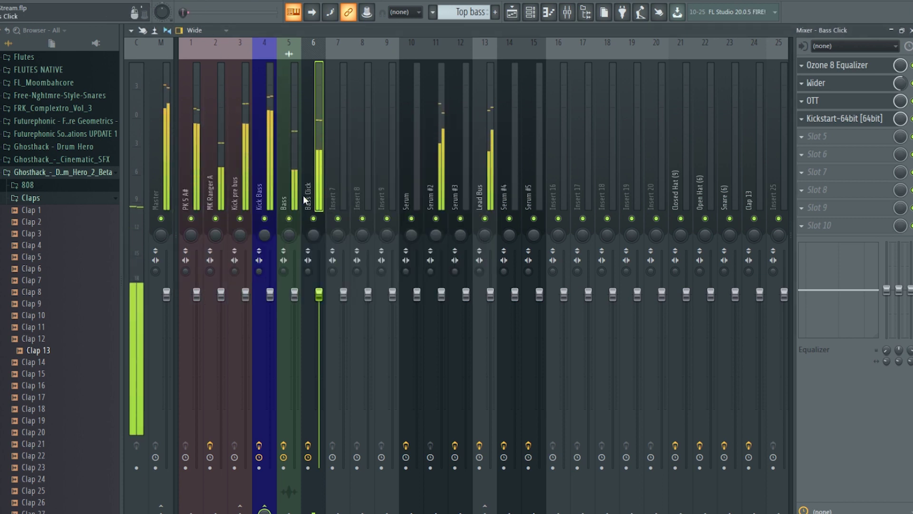
Compare the mix with Bass Click muted and unmuted, and audition that track in solo before restoring all tracks.
left_click(313, 218)
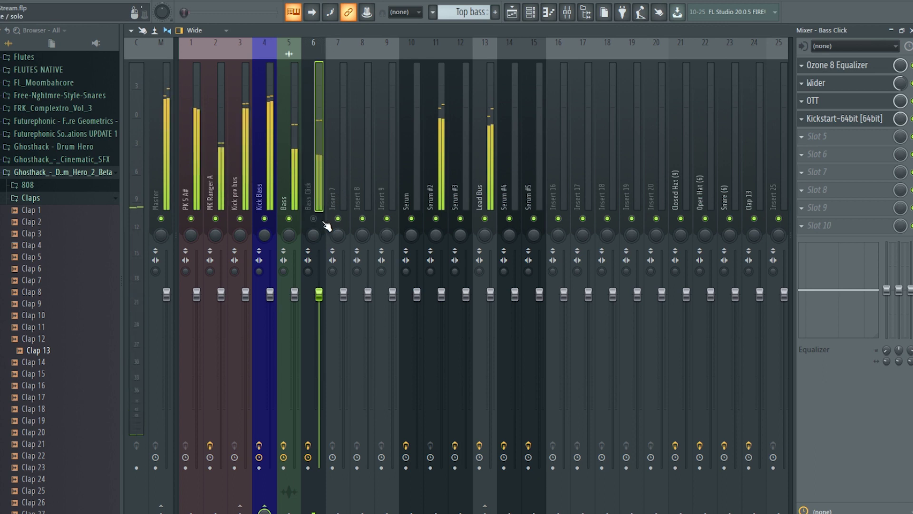
left_click(314, 218)
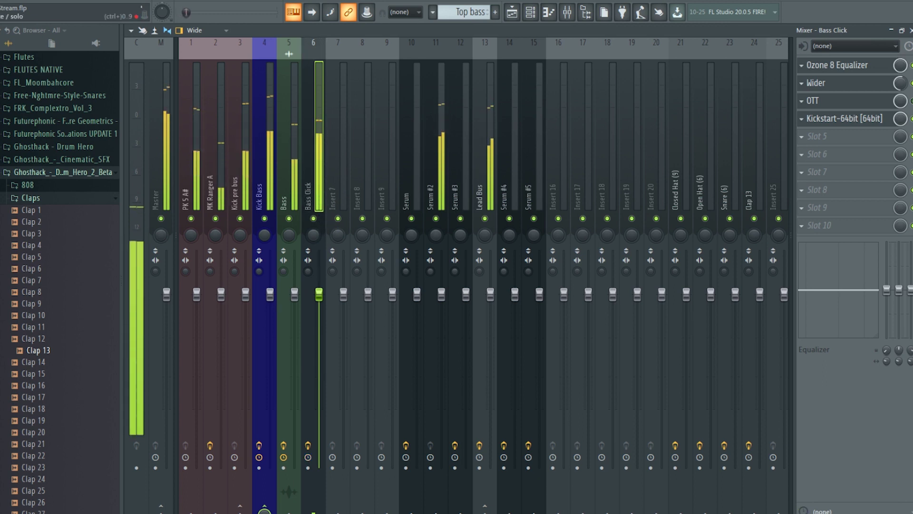
key("space")
right_click(314, 219)
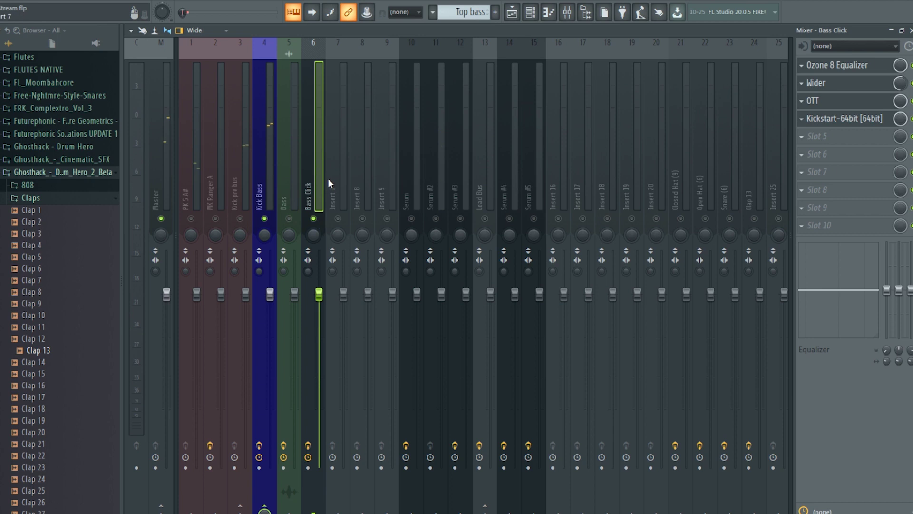
key("space")
right_click(314, 218)
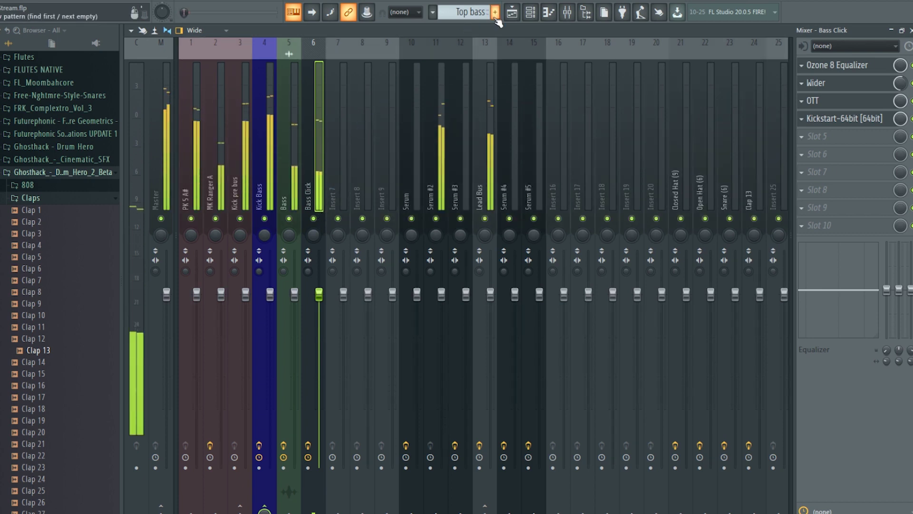
key("space")
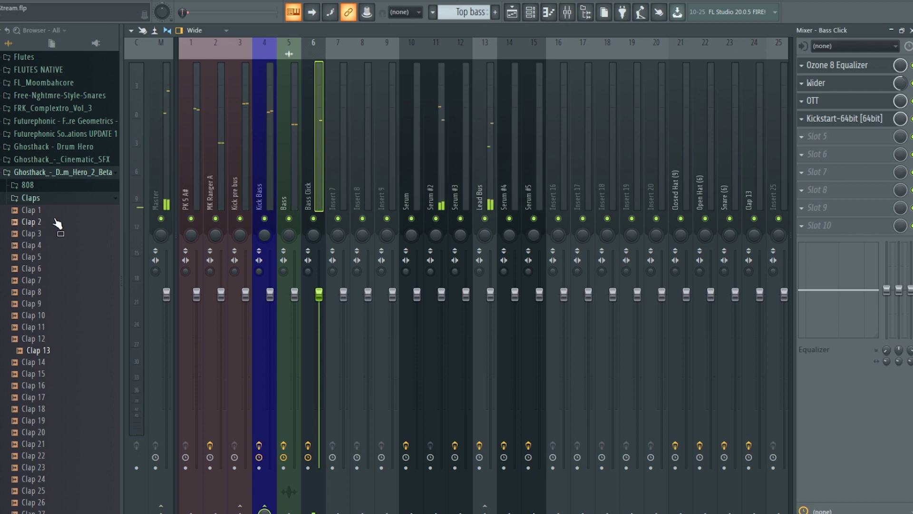
Shorten the Envelope 1 decay of the Top bass Serum #6 synth to 52 ms and audition it.
left_click(512, 12)
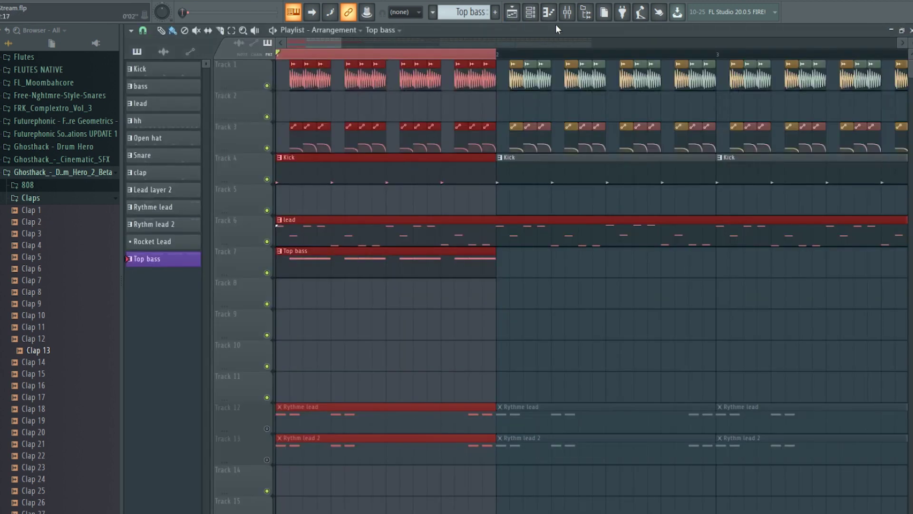
left_click(548, 12)
left_click(581, 346)
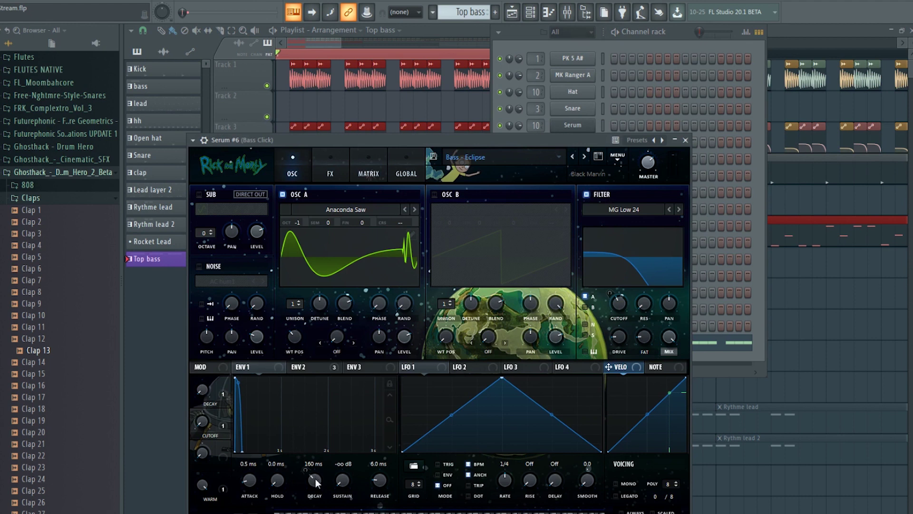
left_click_drag(315, 478, 314, 486)
key("space")
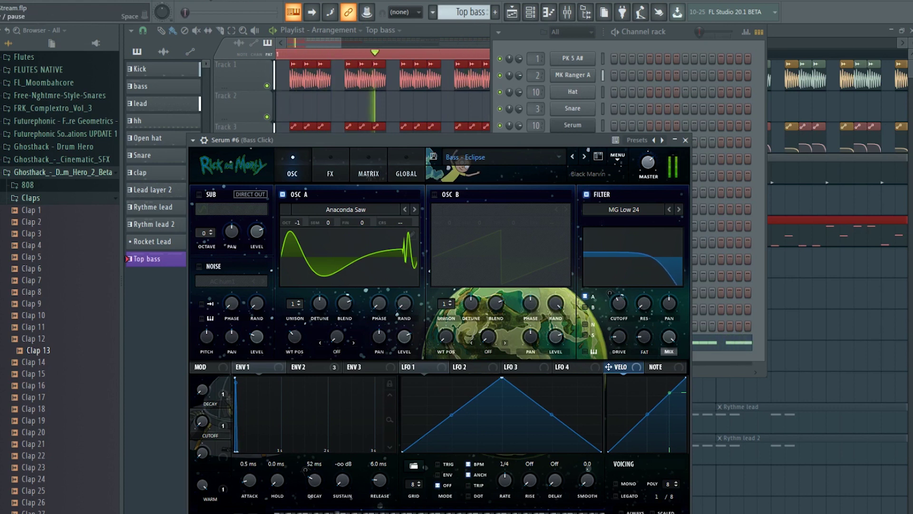
key("space")
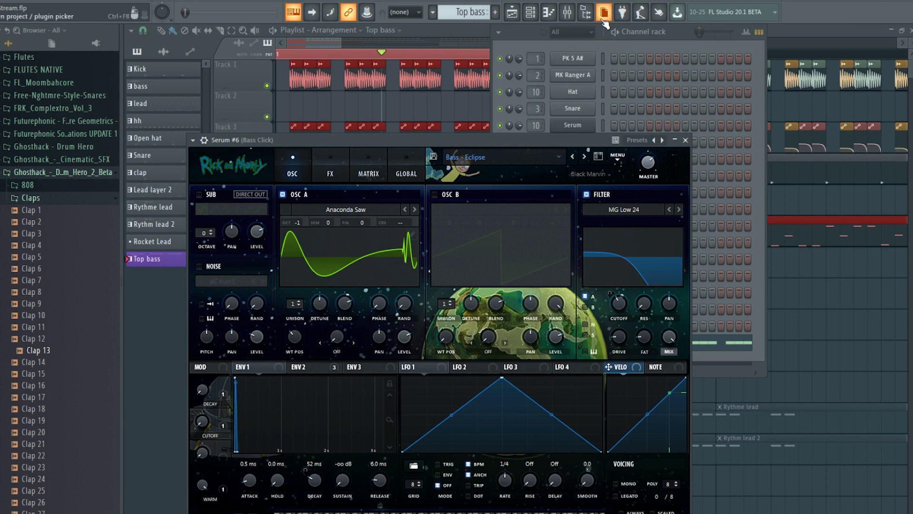
left_click(568, 11)
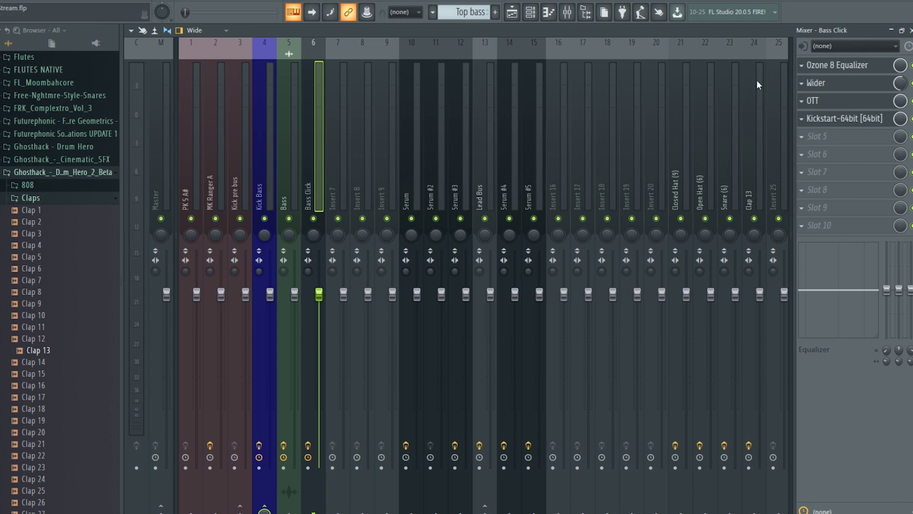
left_click(513, 13)
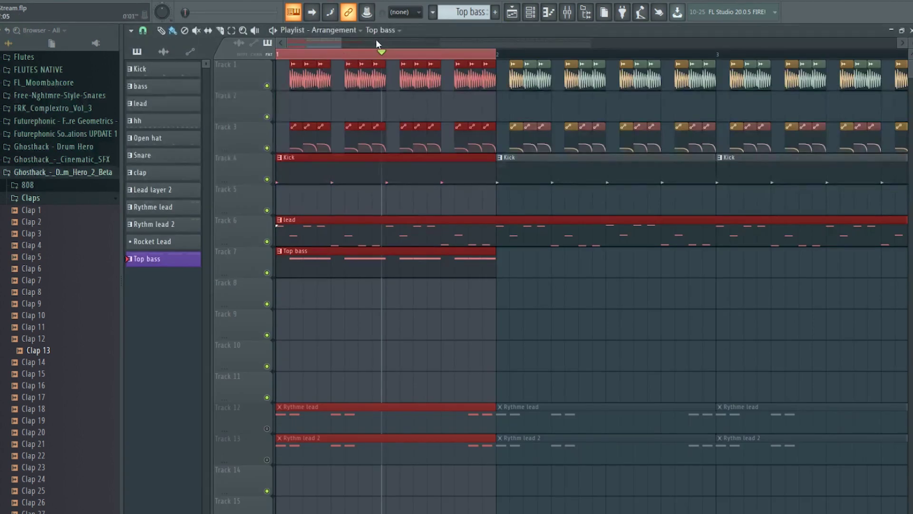
left_click(572, 17)
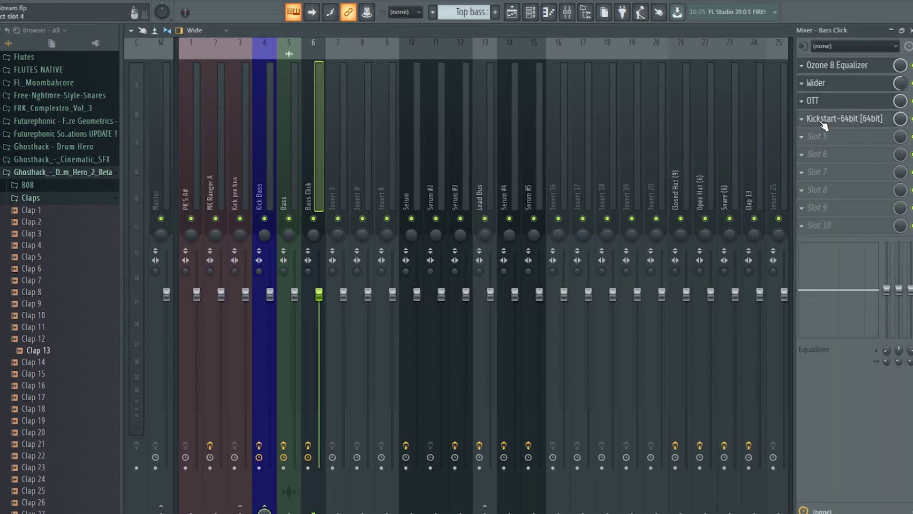
Review the Kickstart settings on the Bass Click track and play the arrangement from bar 1.
left_click(826, 119)
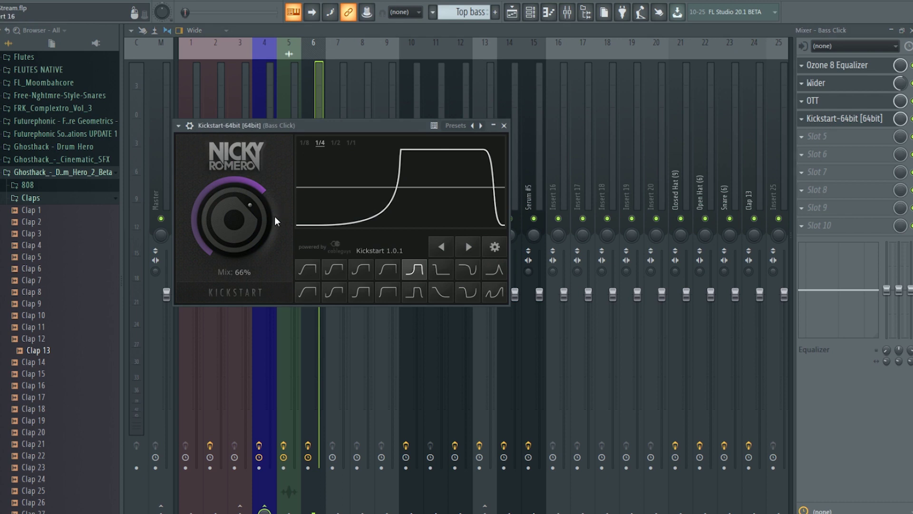
left_click(504, 125)
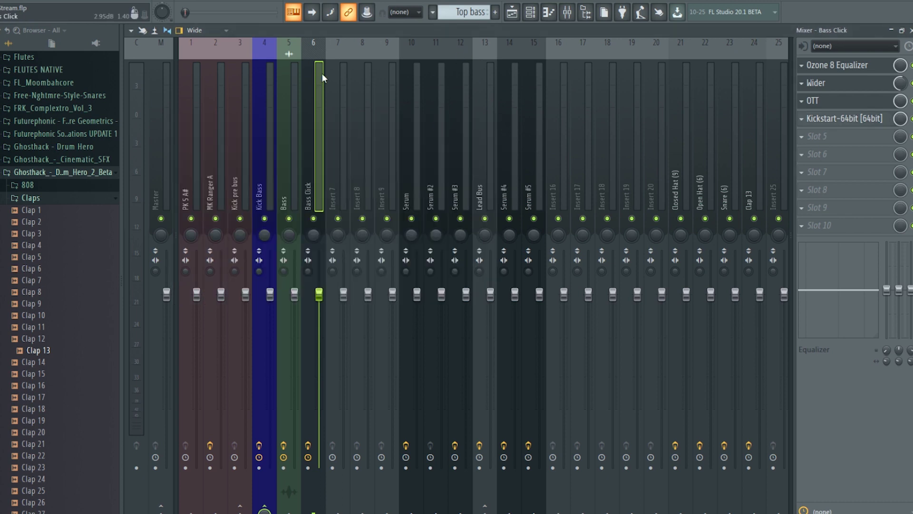
left_click(512, 15)
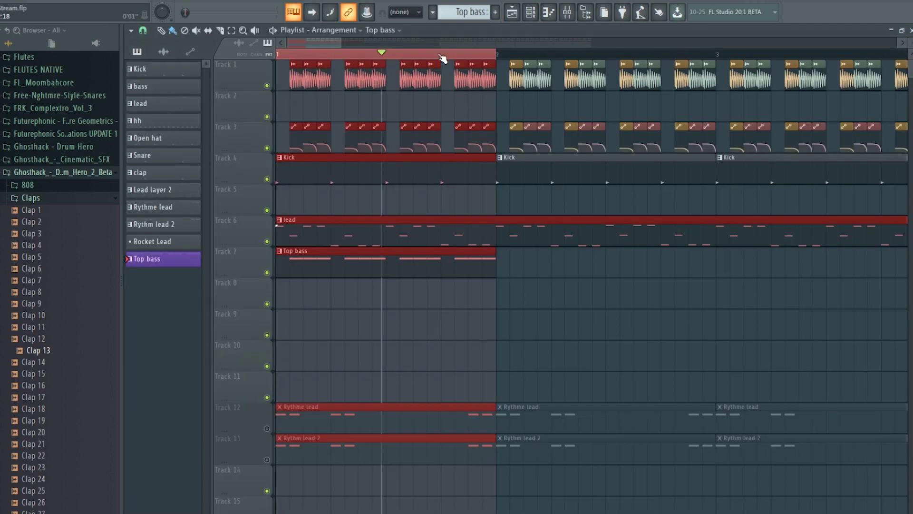
left_click_drag(427, 53, 244, 48)
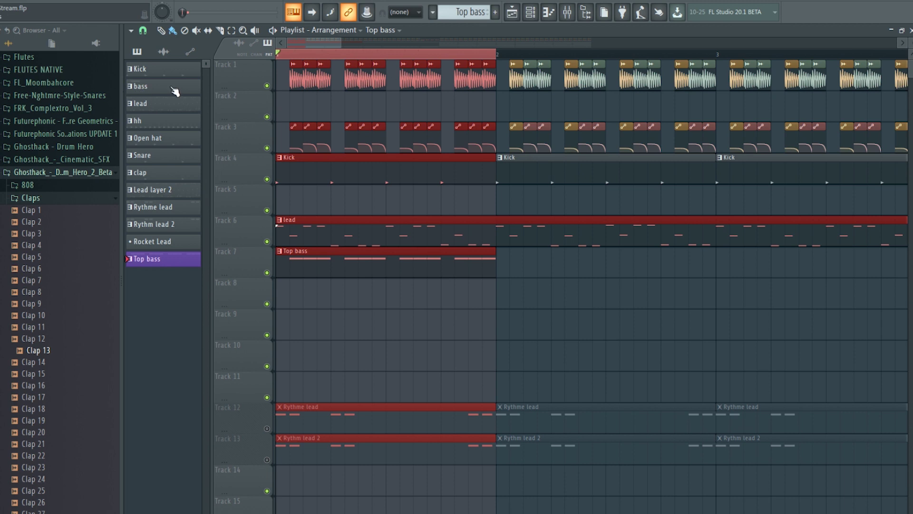
key("space")
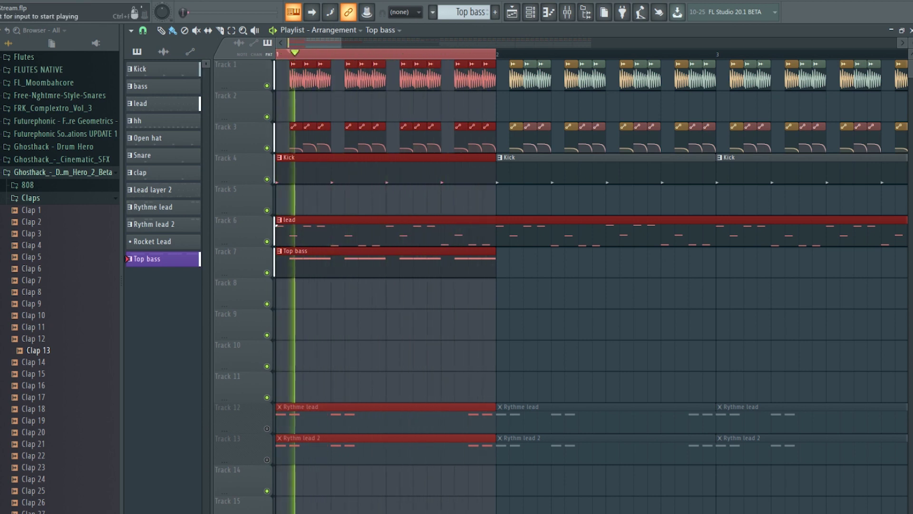
key("space")
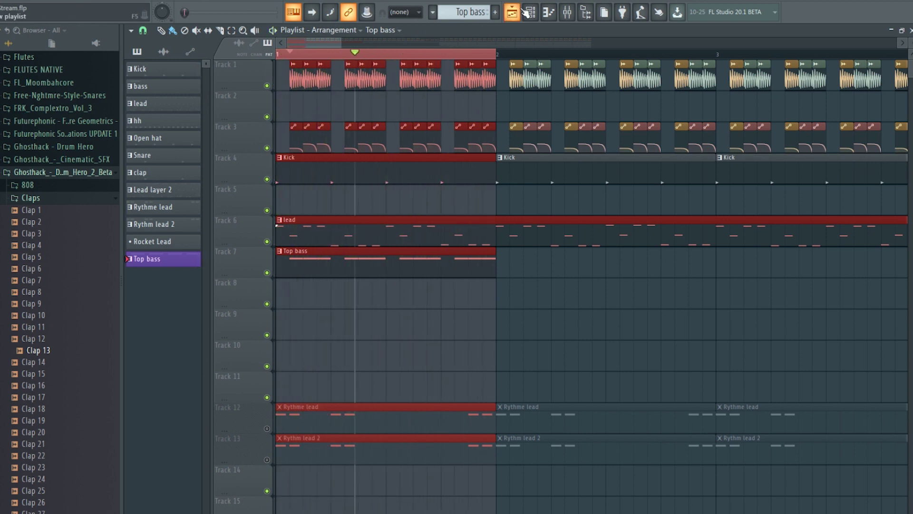
Load Pixelator on the Bass Click track, move Wider below it to slot 5, and restore all tracks from solo.
left_click(566, 14)
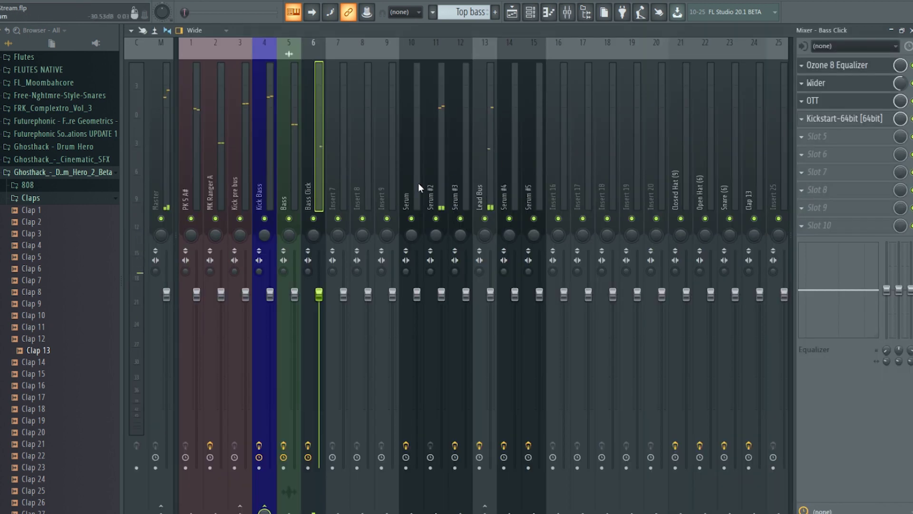
left_click(859, 136)
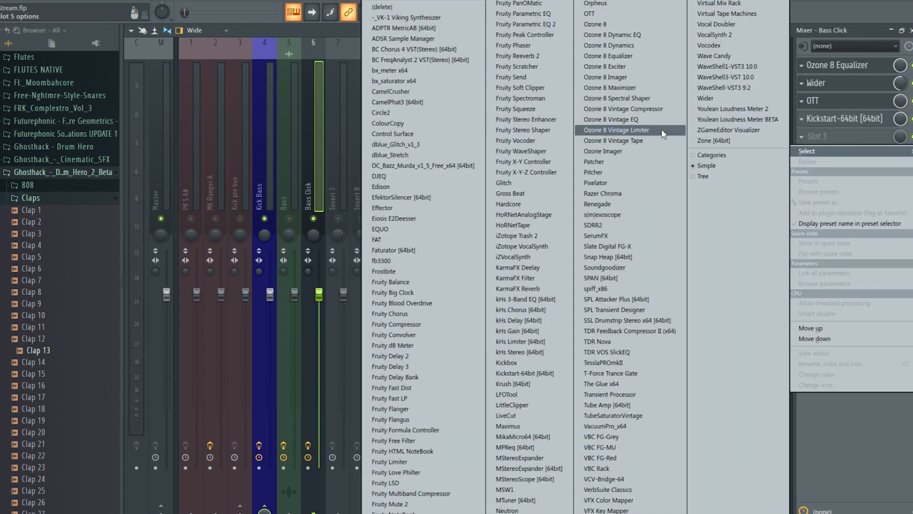
left_click(647, 183)
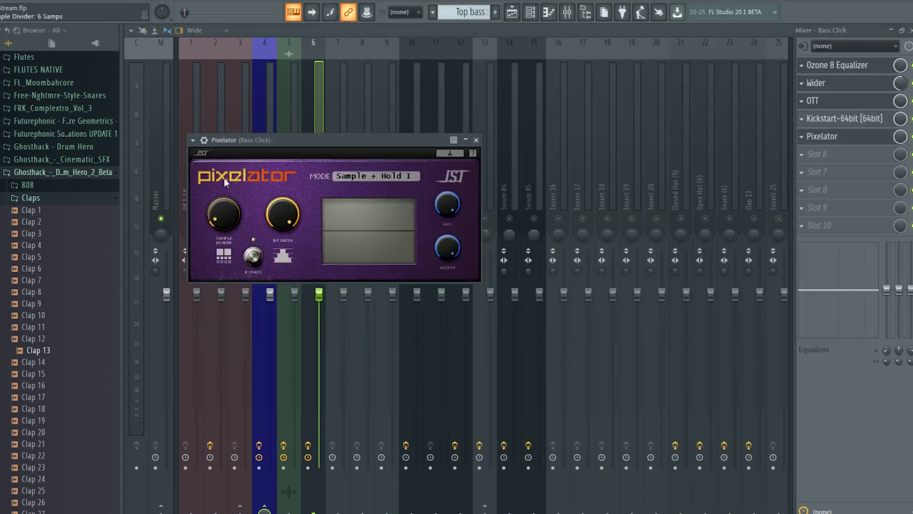
left_click(209, 2)
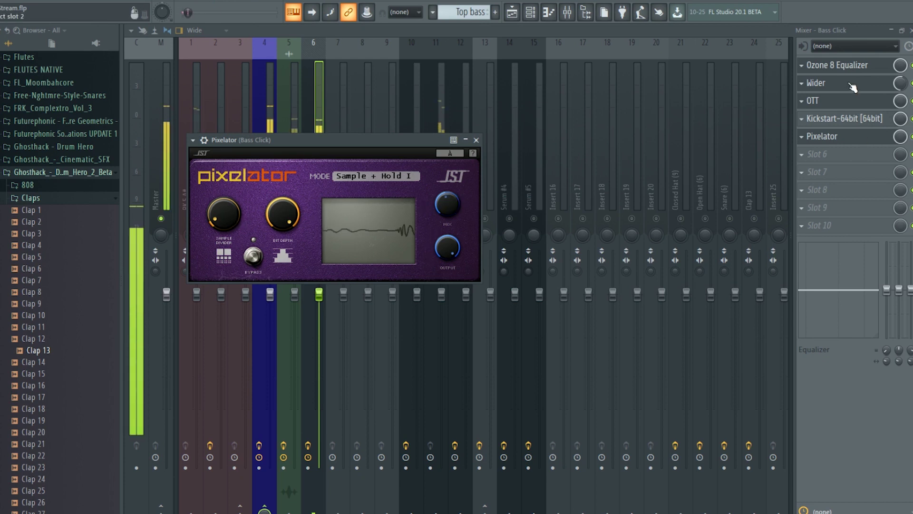
left_click_drag(851, 84, 852, 137)
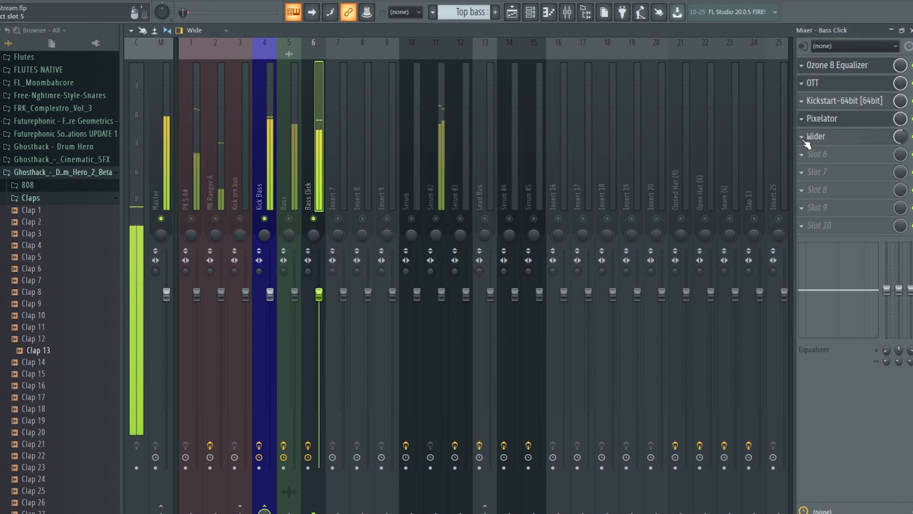
right_click(314, 219)
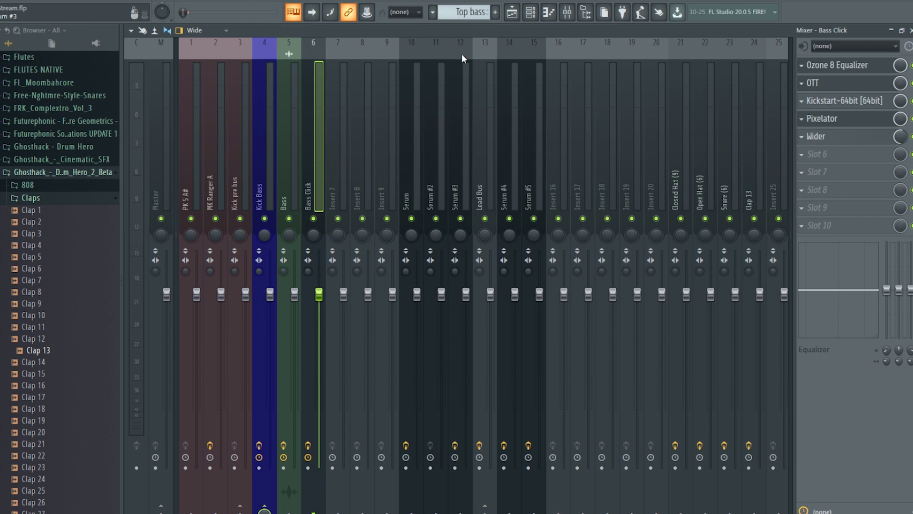
Move the Top bass clip to Track 5, repeat it from bar 1 through bar 16 and play the arrangement.
left_click(511, 13)
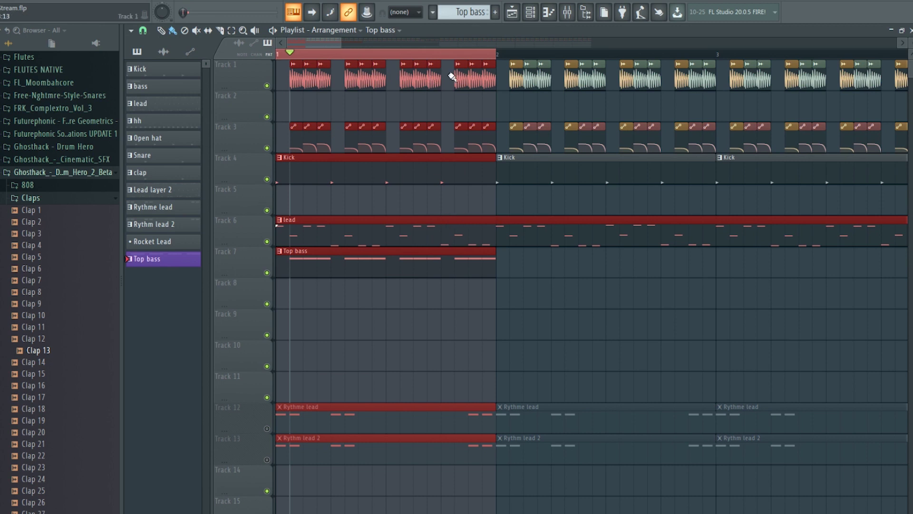
left_click(567, 13)
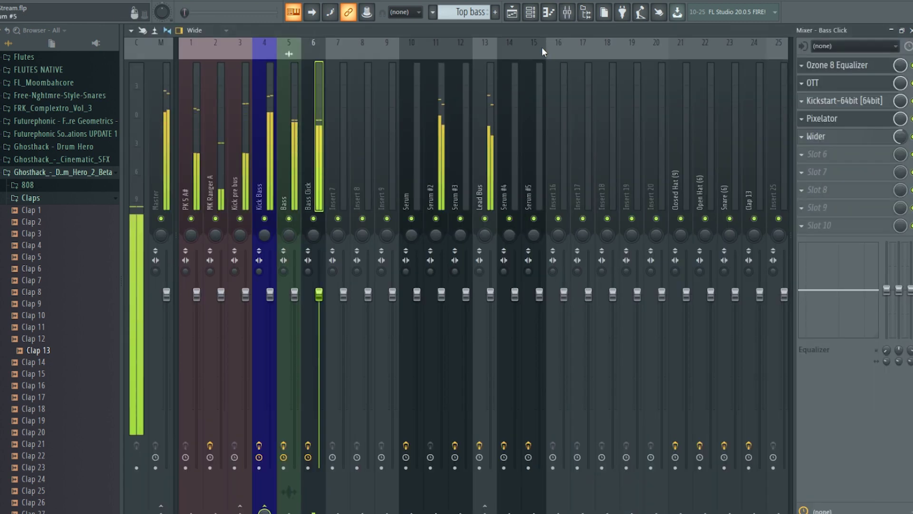
left_click(512, 13)
scroll(486, 57, "down", 6)
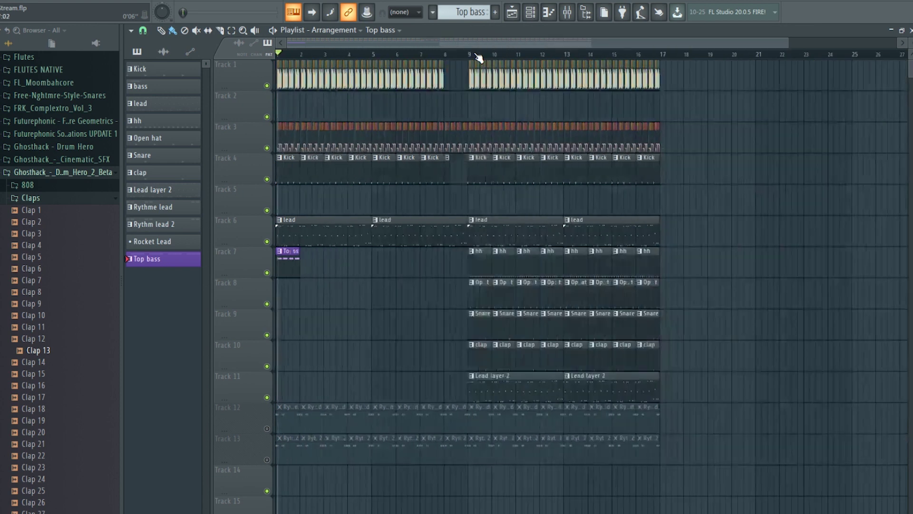
mouse_move(285, 262)
left_mouse_down()
mouse_move(288, 193)
mouse_move(563, 189)
mouse_move(550, 197)
mouse_move(648, 198)
left_mouse_up()
key("space")
left_click(594, 197)
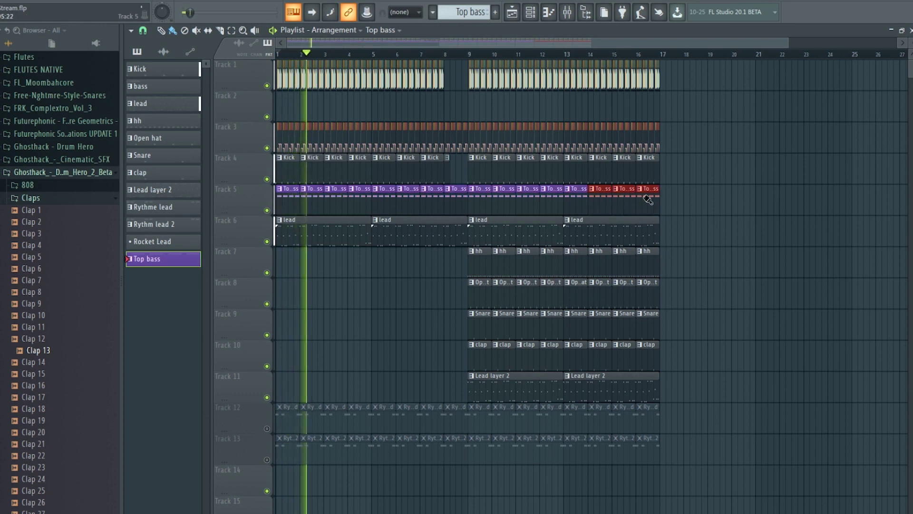
Load Virtual Mix Rack in slot 6 of the Bass Click track and recall the Standart Marv strip.
left_click(566, 13)
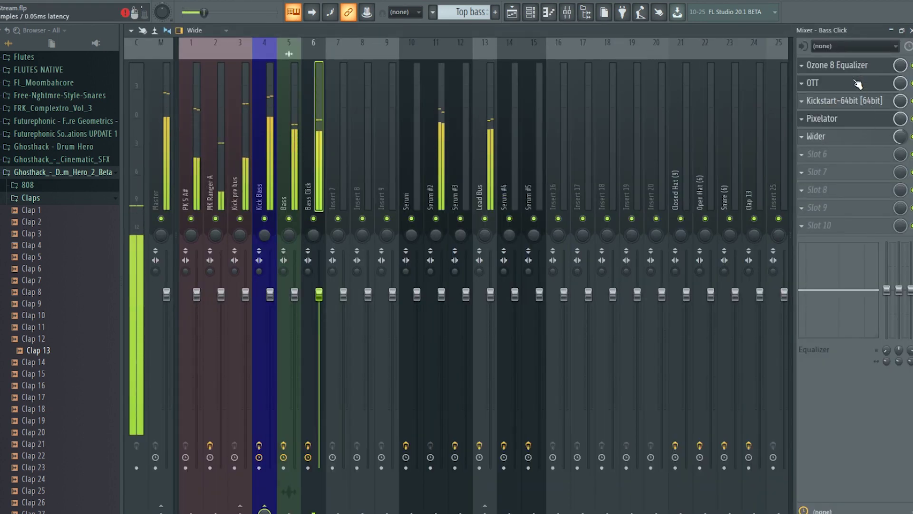
left_click(828, 154)
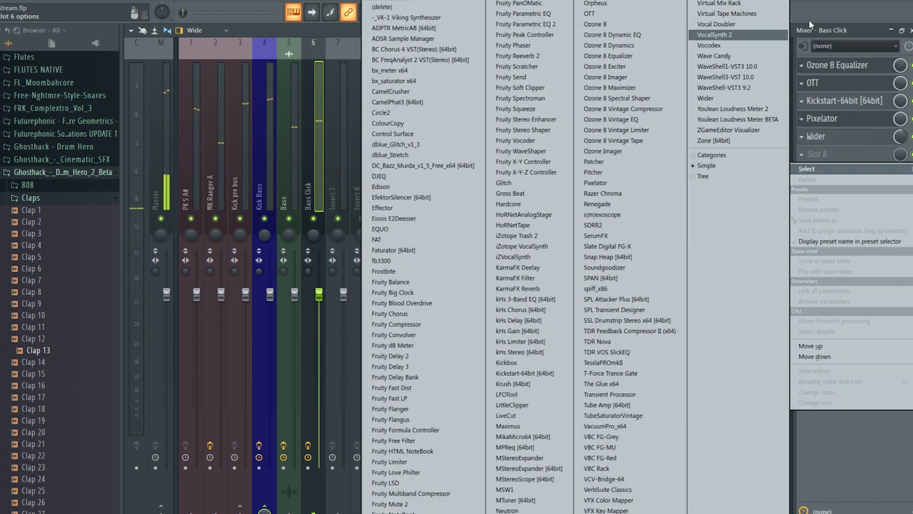
left_click(719, 3)
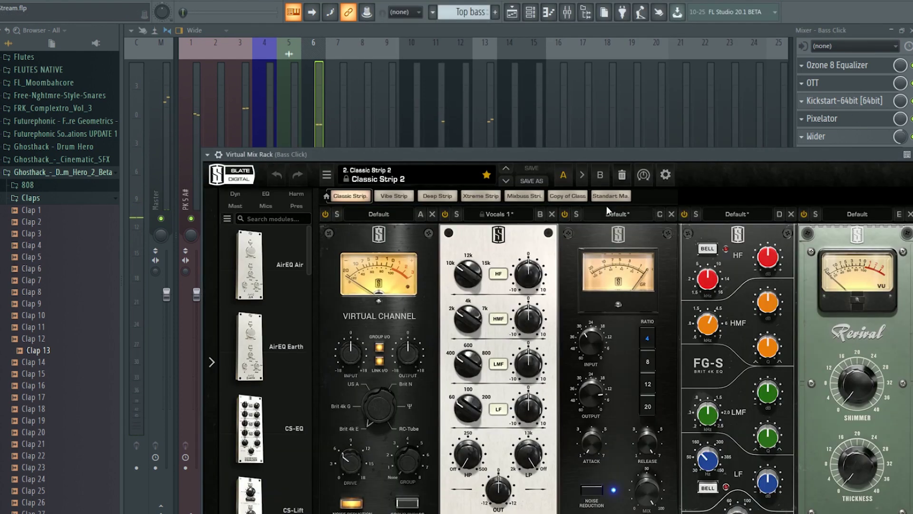
left_click_drag(464, 154, 411, 118)
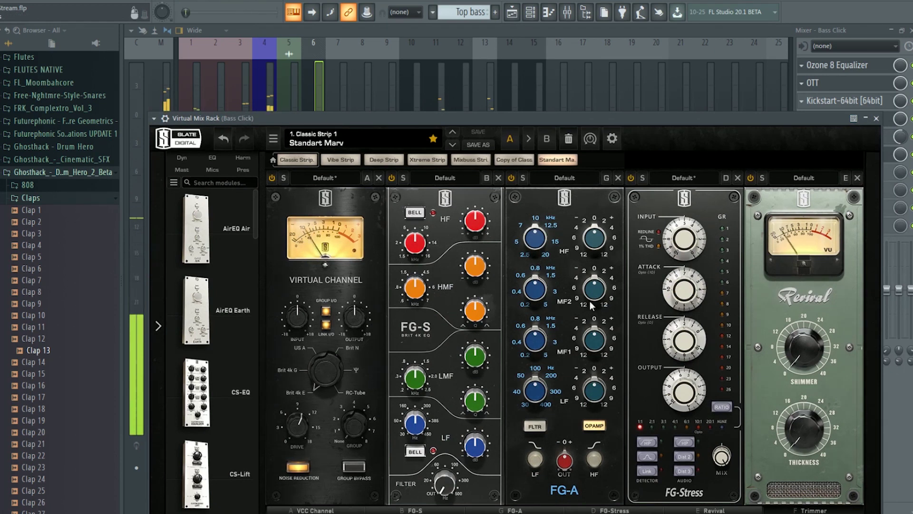
Set the FG-A MF2 band to +1.49 dB at 1.50 kHz and the FG-Stress to ratio 4:1 with input 5.40.
left_click_drag(594, 288, 595, 263)
left_click_drag(536, 289, 537, 272)
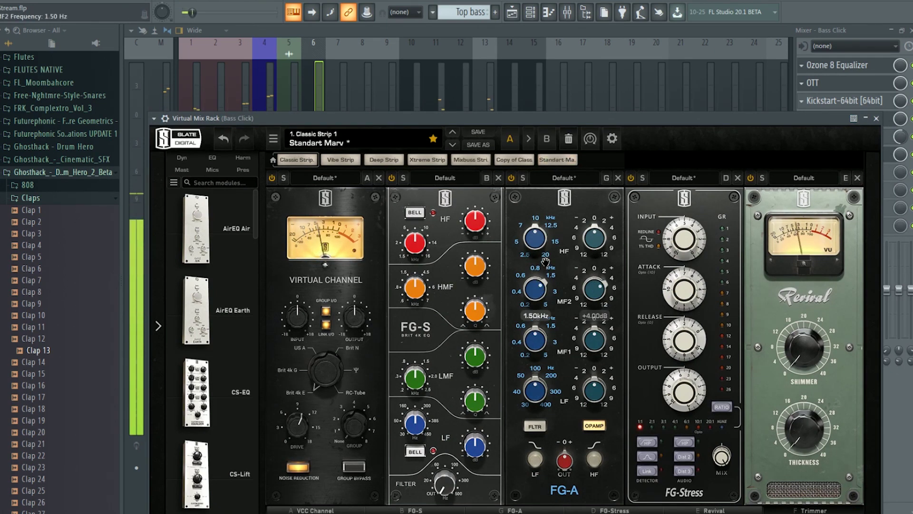
left_click_drag(592, 291, 586, 404)
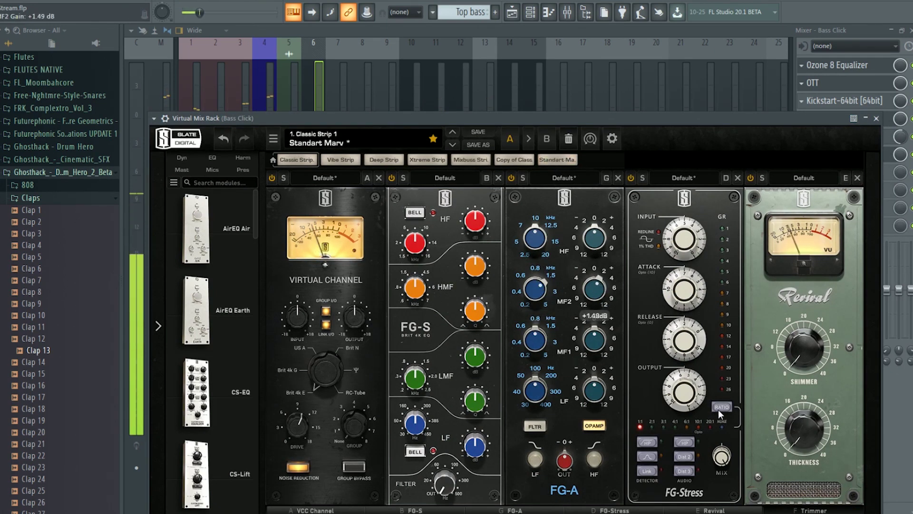
left_click(675, 427)
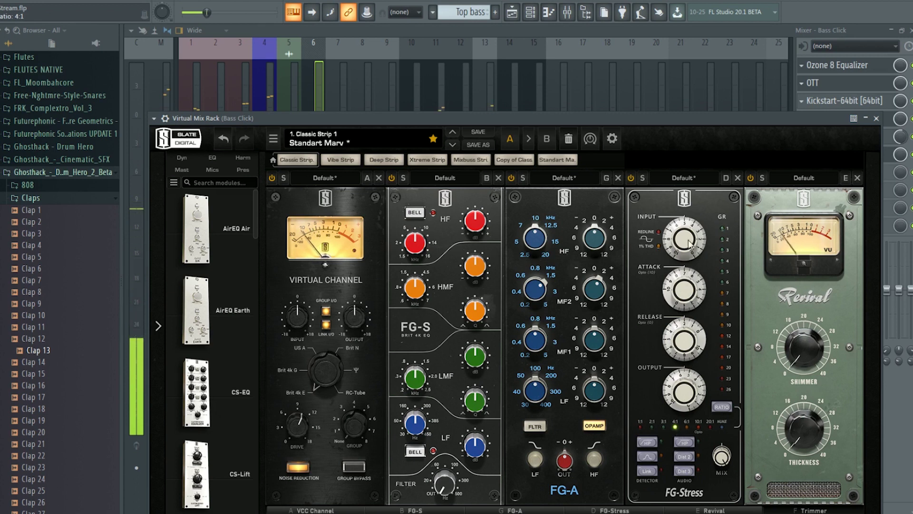
left_click_drag(690, 243, 688, 227)
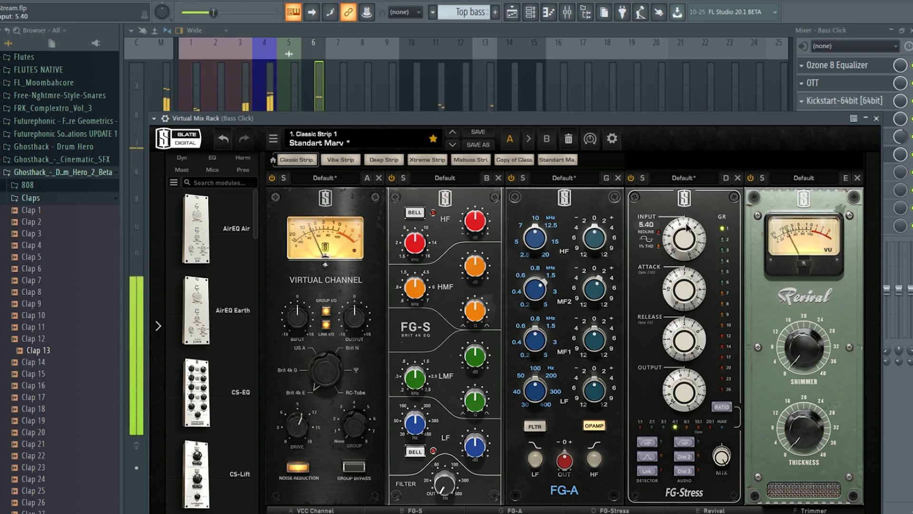
Set the Revival Shimmer to 2.40, the FG-S high-pass filter to 133 Hz and the Trimmer to -3.32 dB.
scroll(695, 332, "down", 1)
left_click_drag(695, 334, 695, 327)
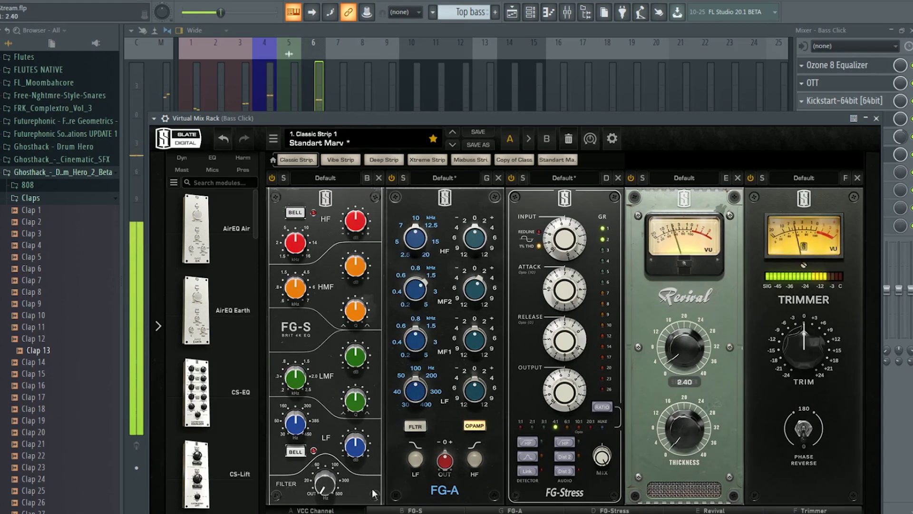
left_click_drag(327, 485, 330, 399)
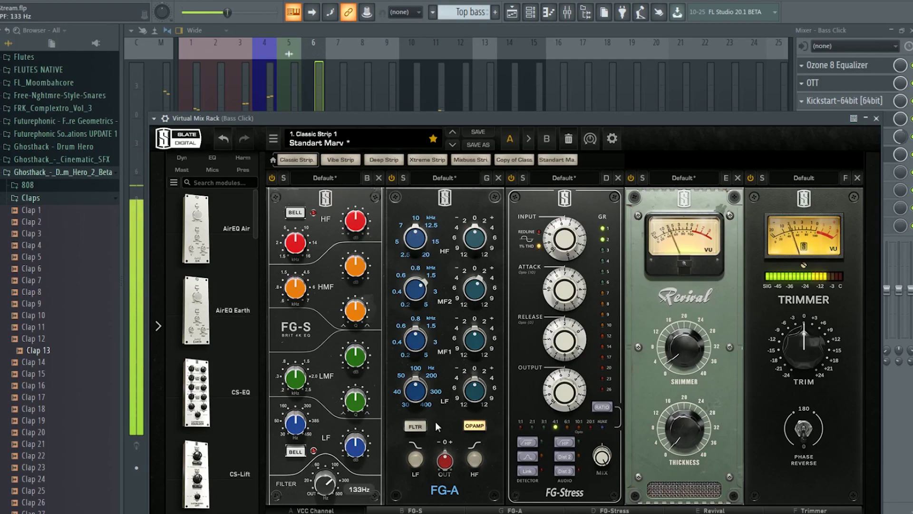
left_click_drag(790, 346, 789, 353)
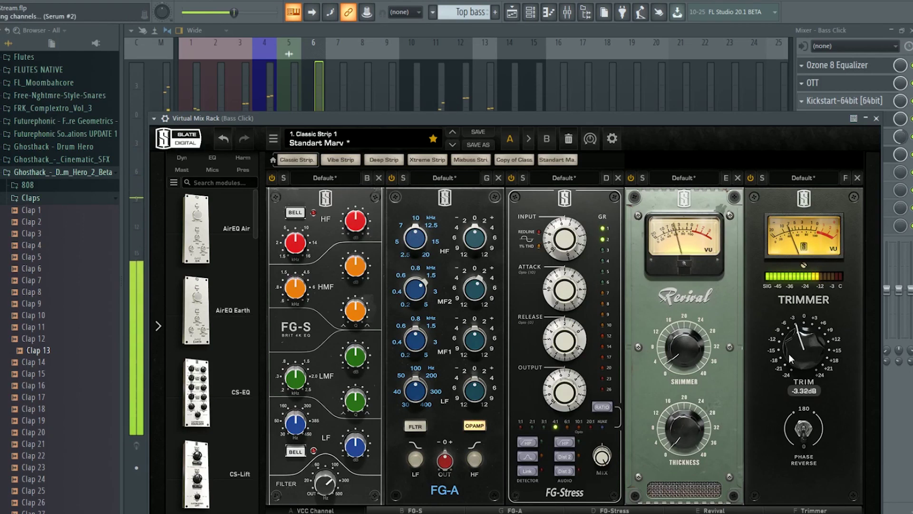
Unmute playlist tracks 12 and 13 with the rhythm leads and audition the arrangement from the start.
left_click(325, 87)
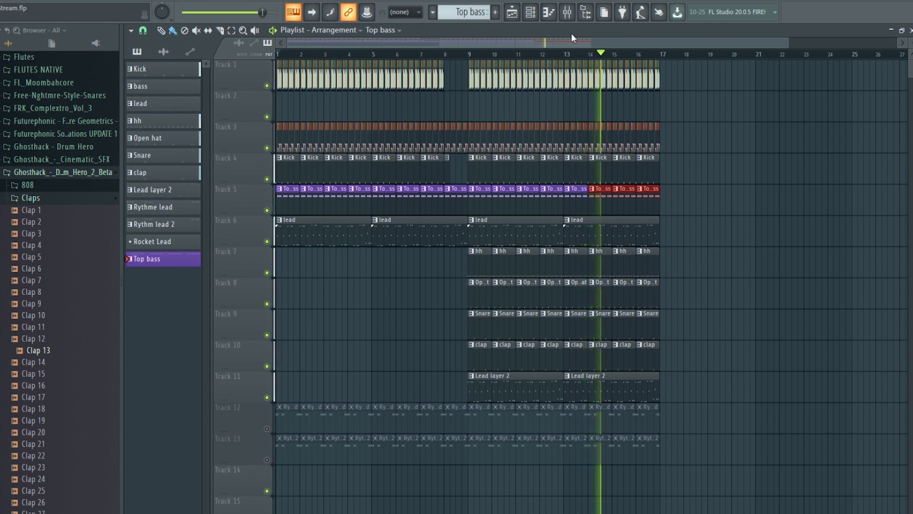
key("space")
left_click(267, 429)
left_click(267, 459)
key("space")
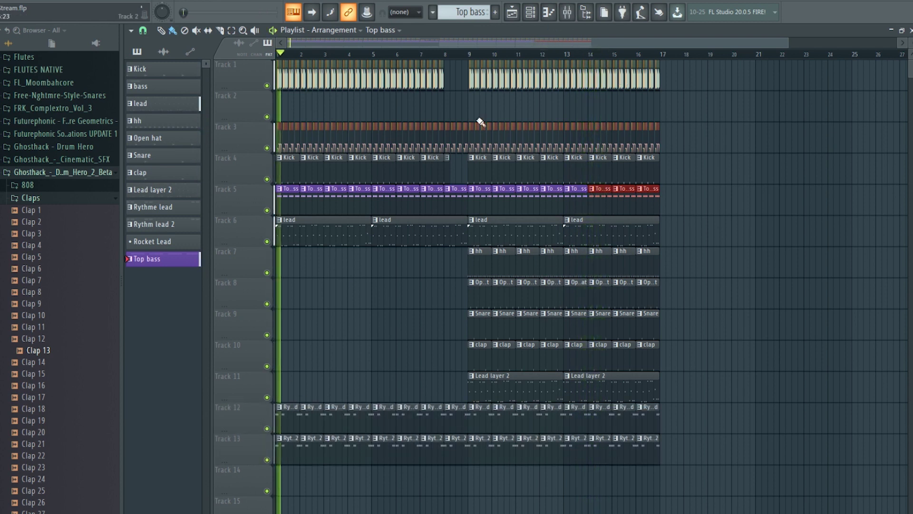
key("space")
key("space")
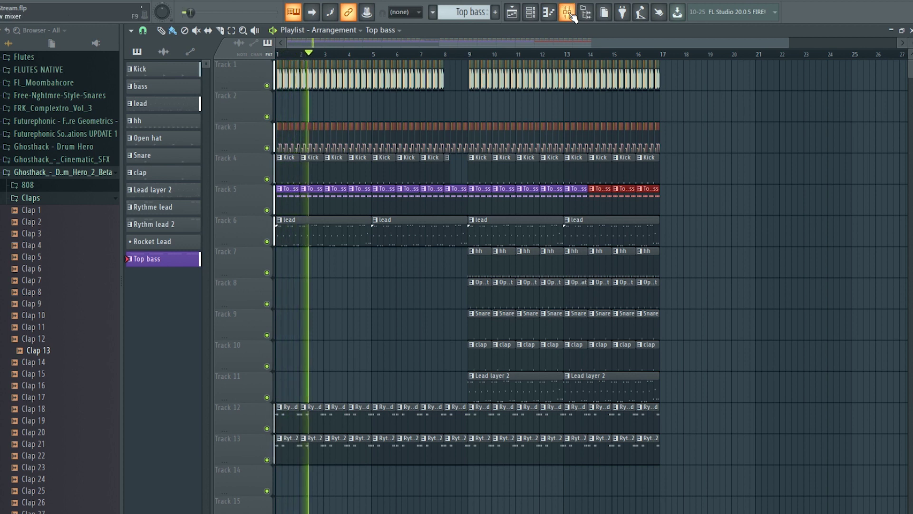
key("space")
Select the Rocket Lead pattern and add a new Serum channel to the channel rack.
left_click(476, 12)
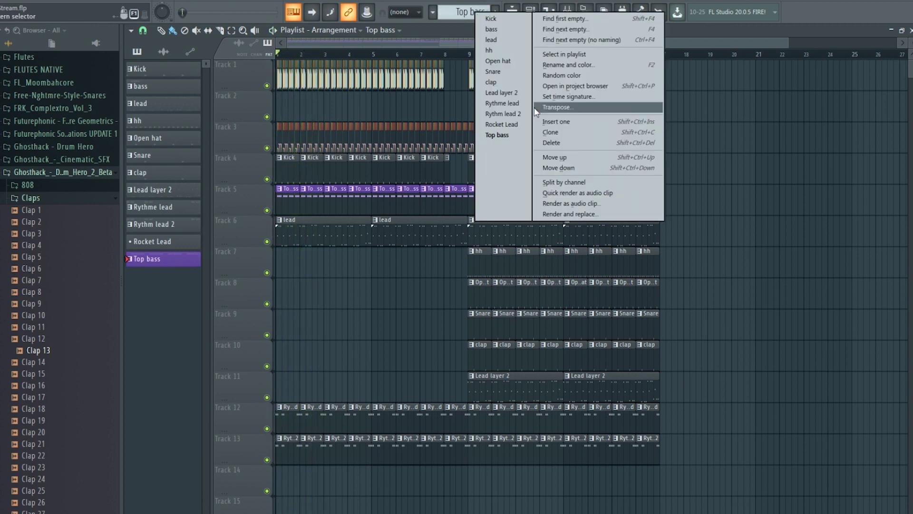
left_click(502, 124)
left_click(530, 12)
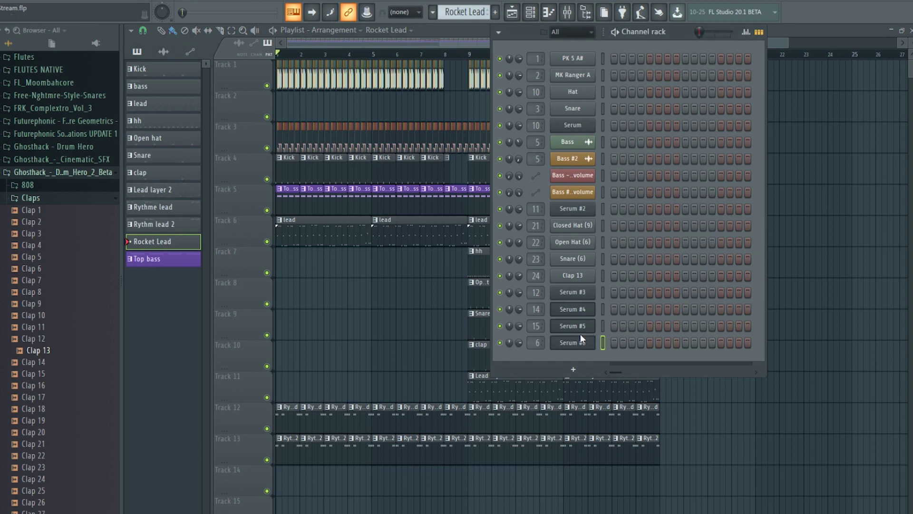
left_click(572, 342)
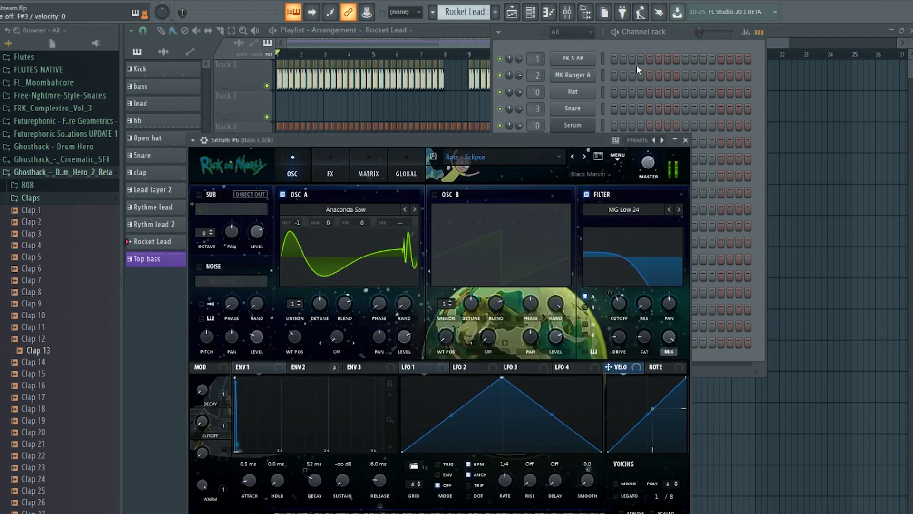
left_click(660, 45)
left_click(588, 375)
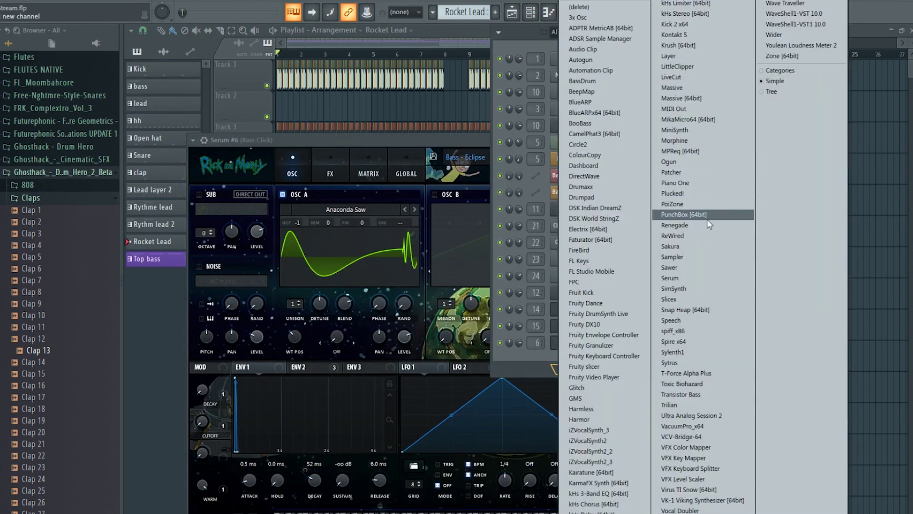
left_click(692, 276)
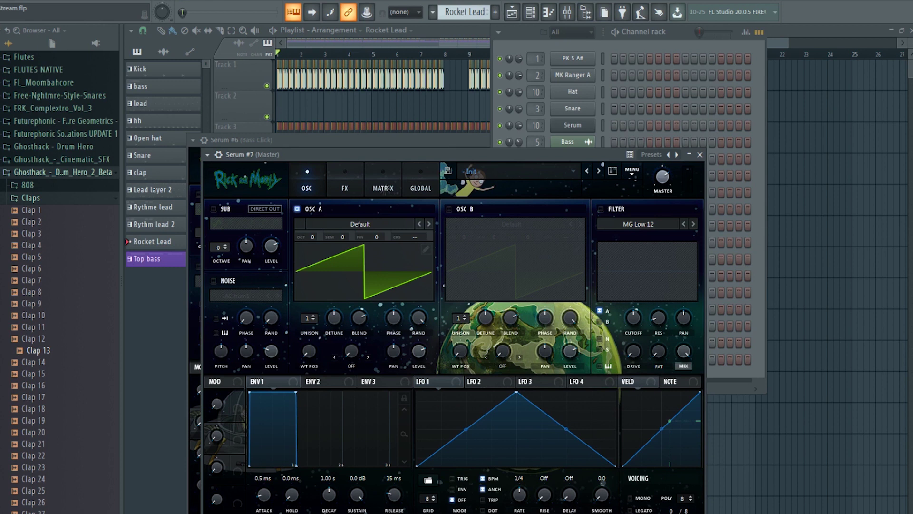
Load the Lead - Sizzle The Shizzle preset from the Ghosthack Psytrance Awakening 2 bank into Serum #7.
left_click(466, 31)
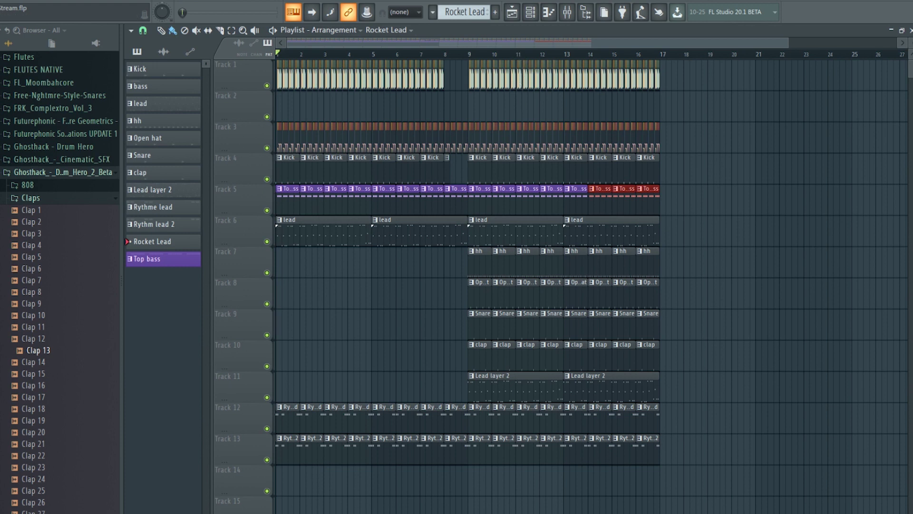
left_click(545, 14)
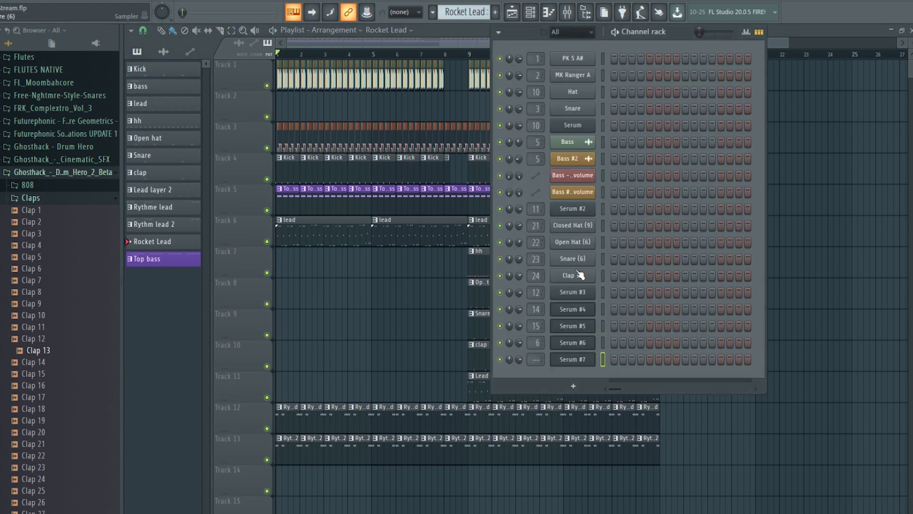
scroll(306, 245, "down", 3)
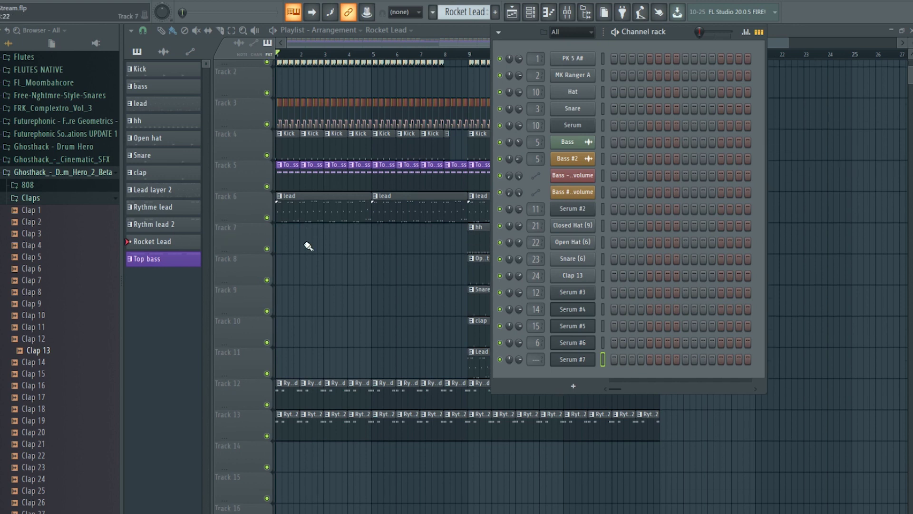
scroll(469, 247, "up", 3)
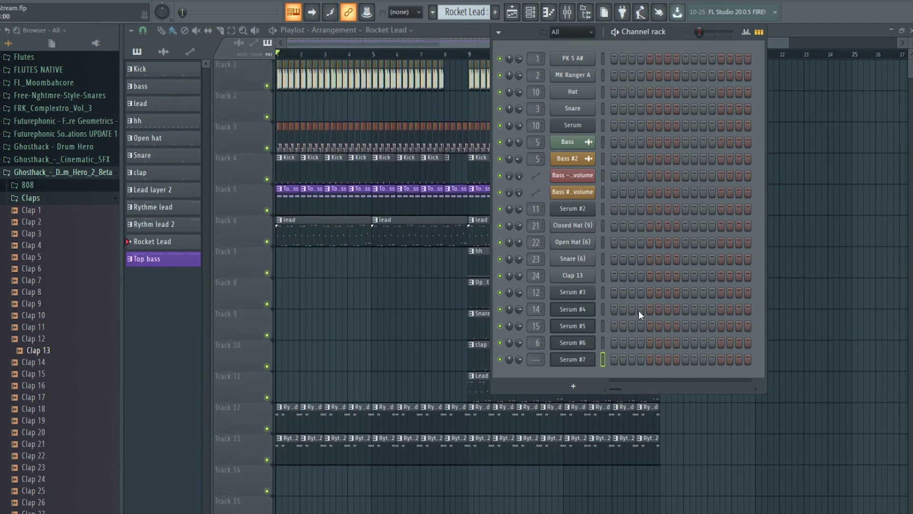
left_click(581, 360)
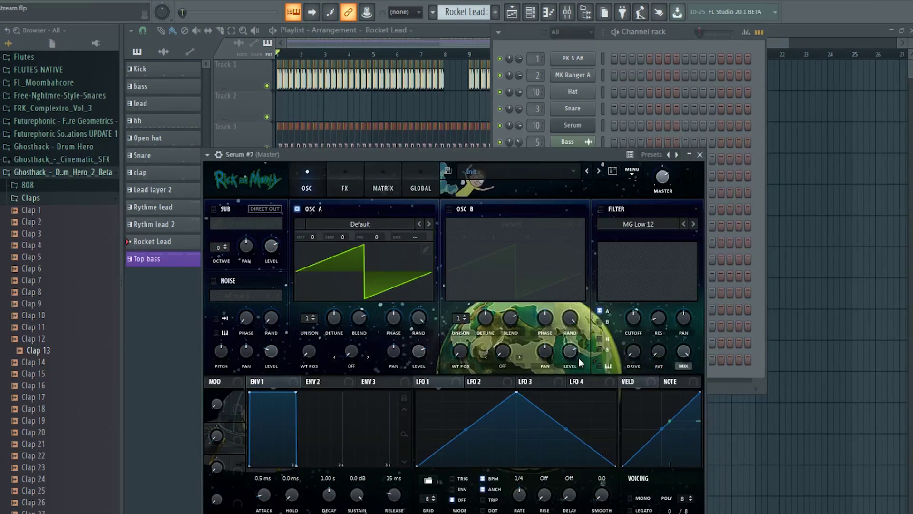
left_click(566, 179)
mouse_move(550, 205)
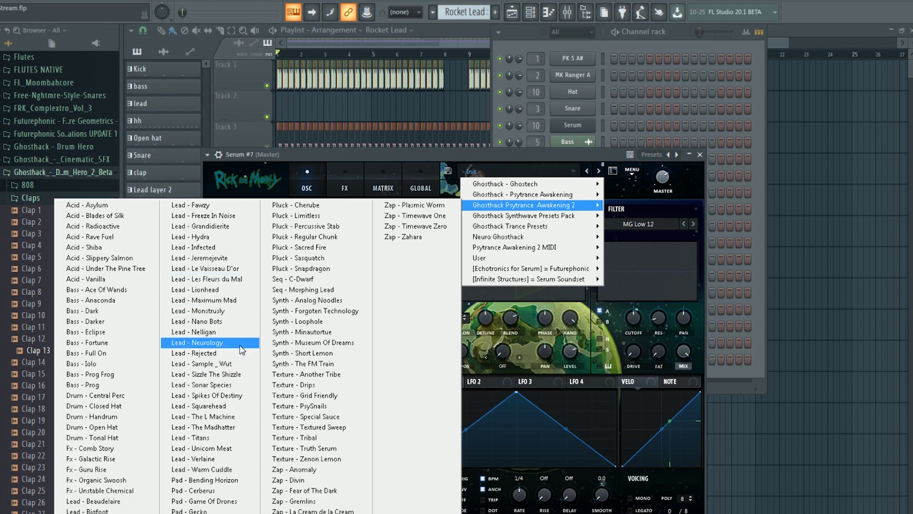
left_click(199, 375)
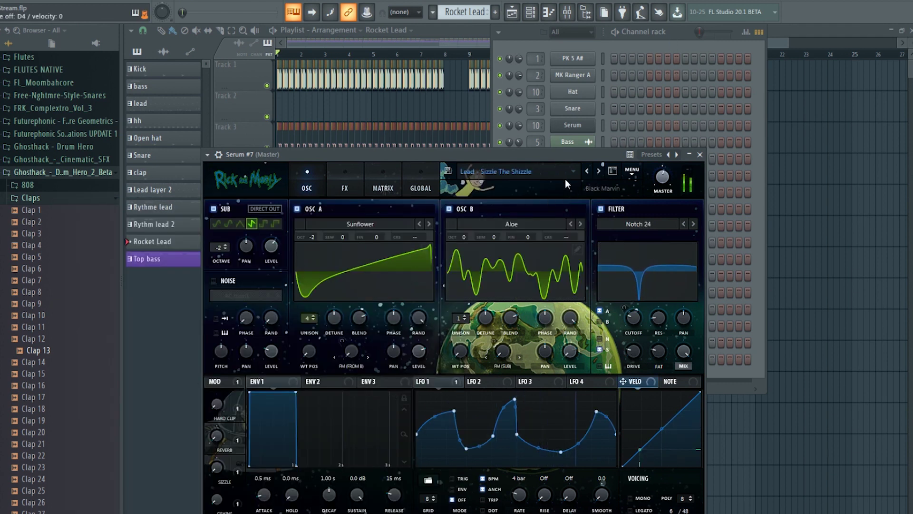
Audition the lead presets that follow in the bank and load Lead - Warm Cuddle in Serum #7.
left_click(598, 170)
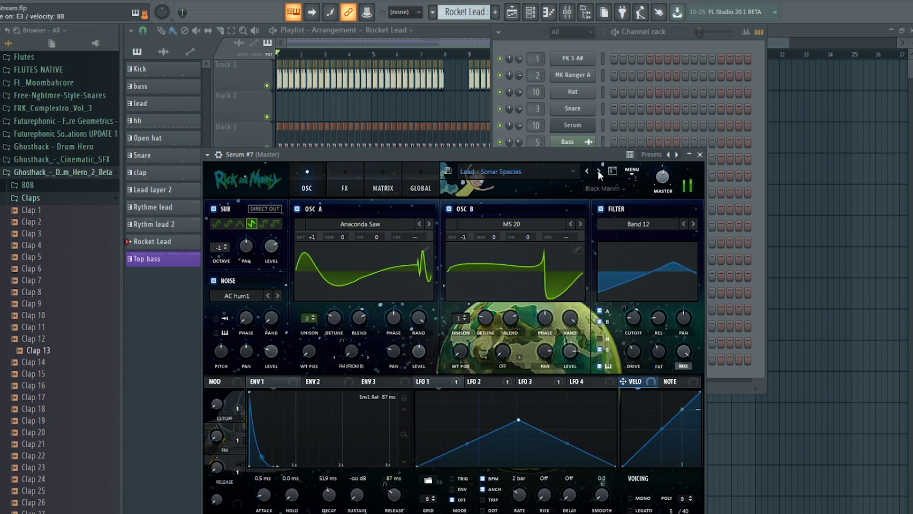
left_click(599, 170)
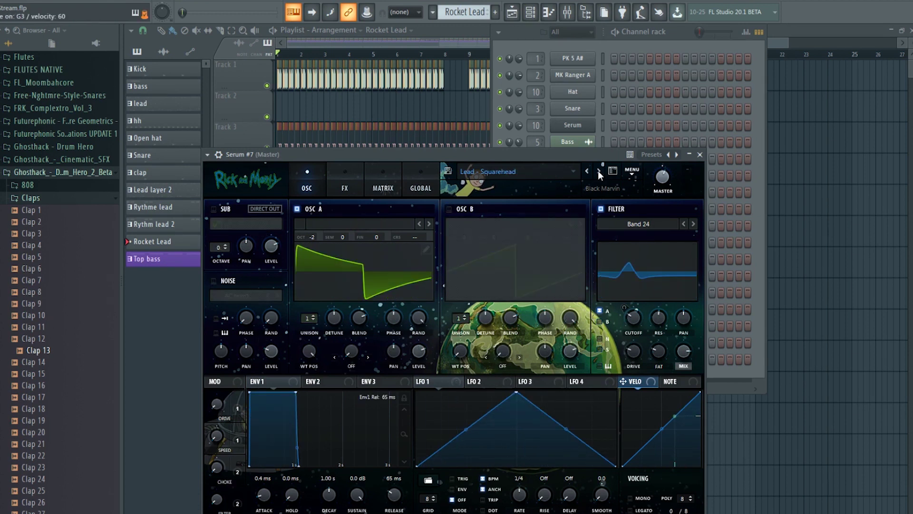
left_click(599, 170)
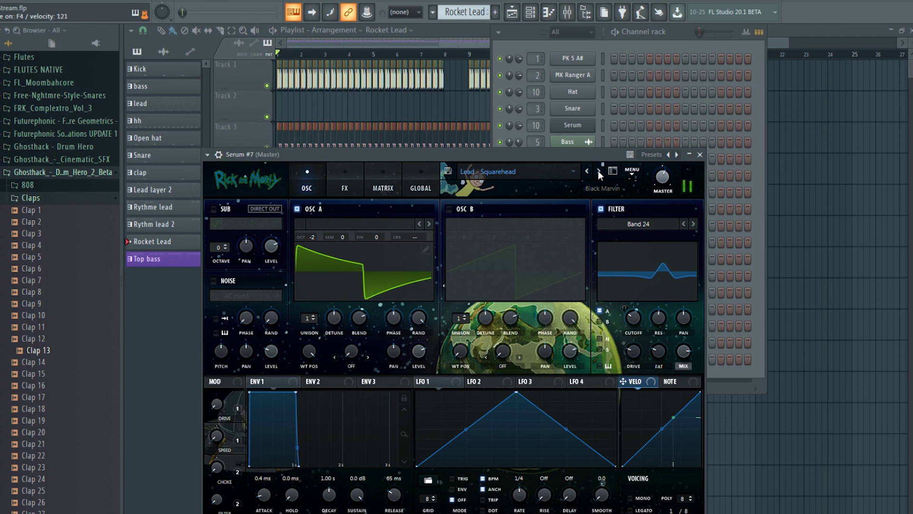
left_click(599, 170)
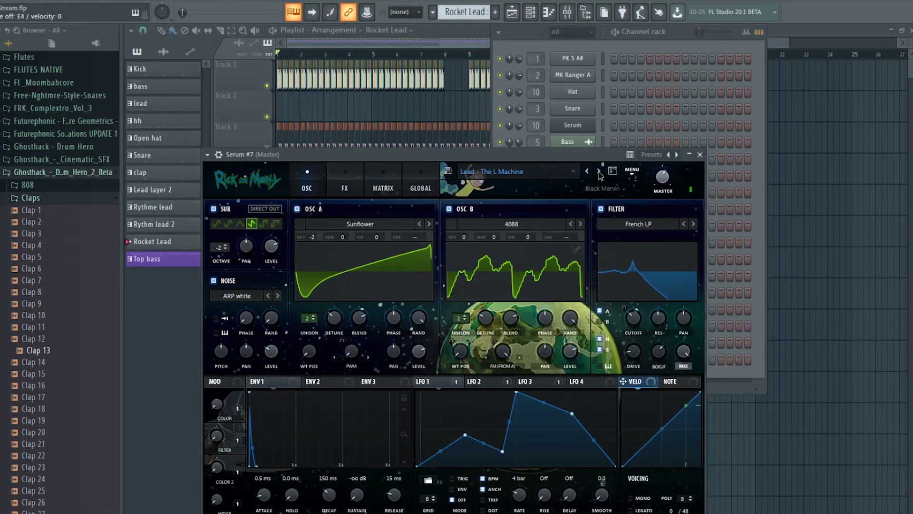
left_click(598, 171)
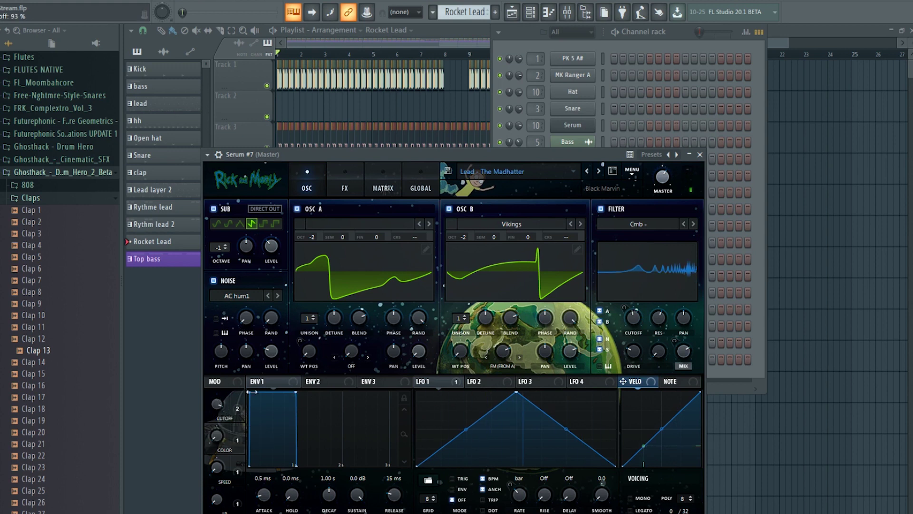
left_click(598, 169)
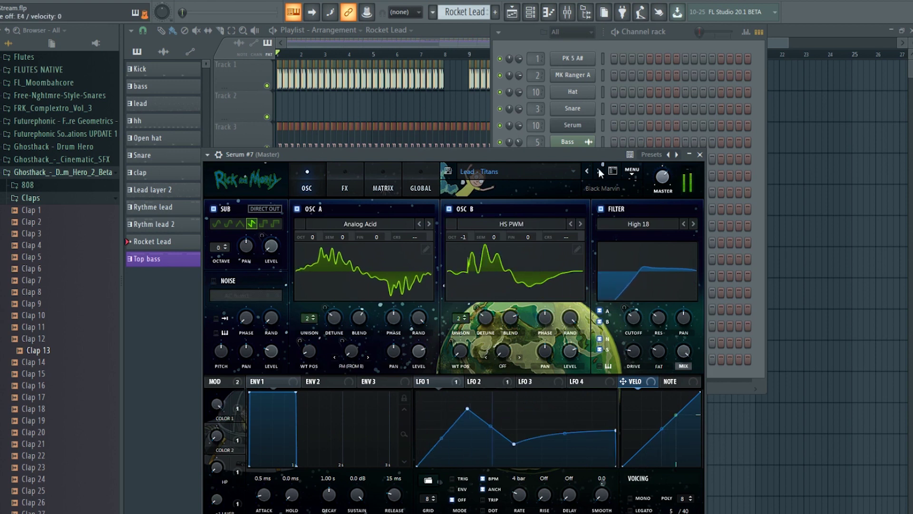
left_click(599, 169)
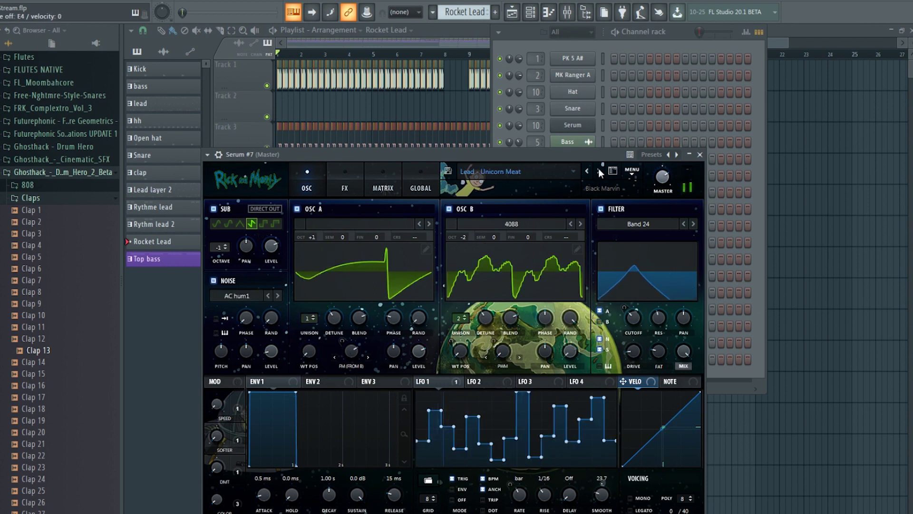
left_click(598, 169)
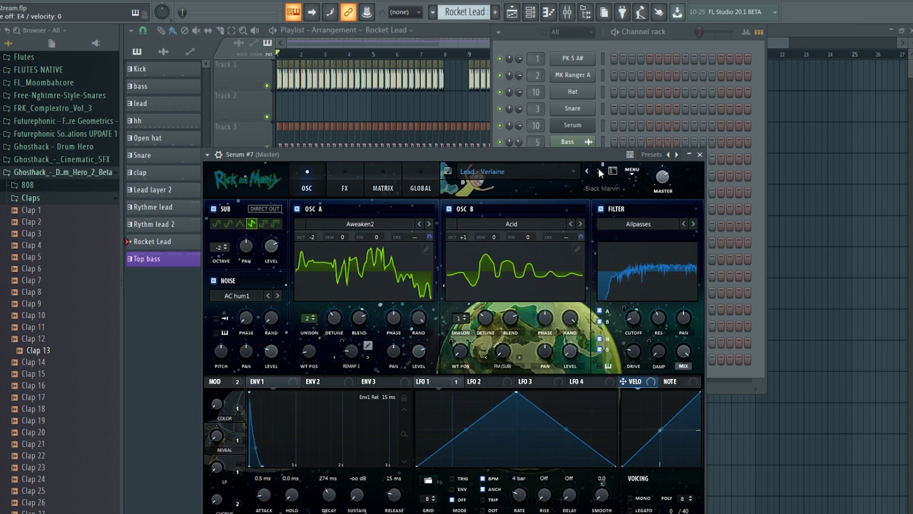
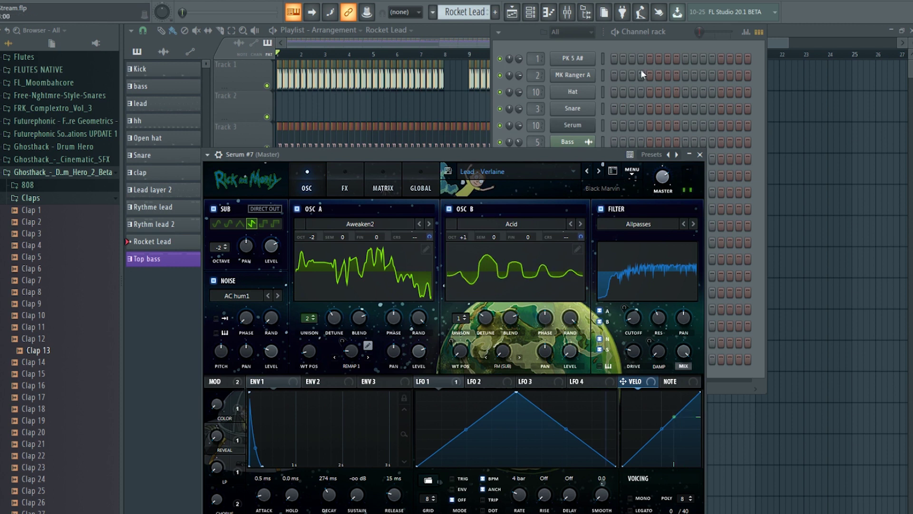
left_click(671, 35)
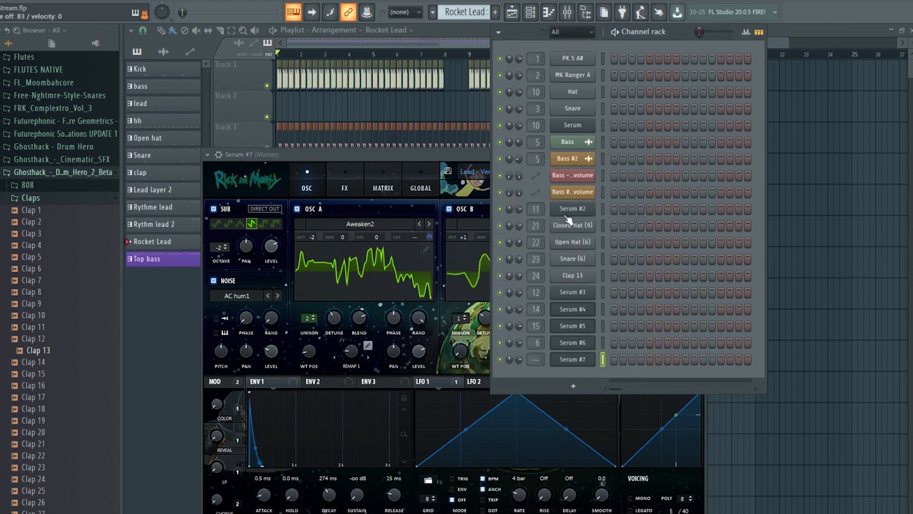
left_click(577, 360)
left_click(599, 172)
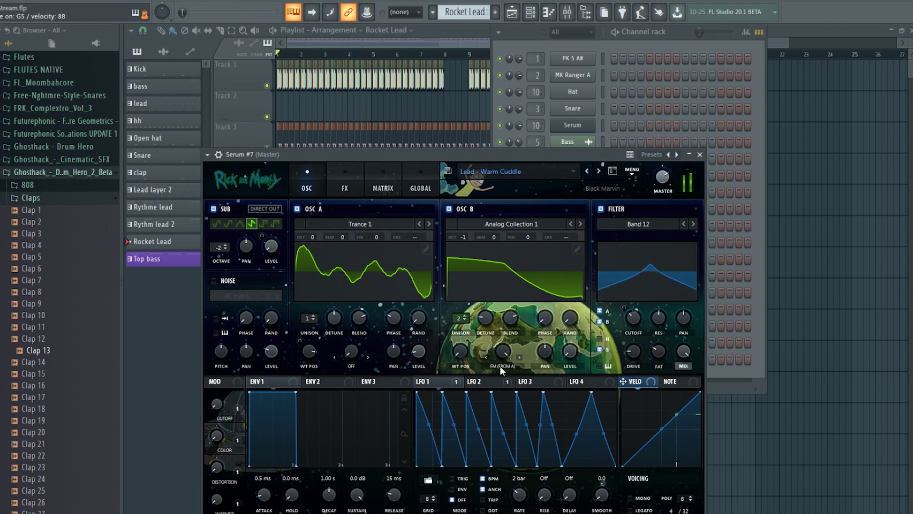
Open the piano roll for Serum #7 and draw a B4 note at the start of bar 1.
left_click(684, 35)
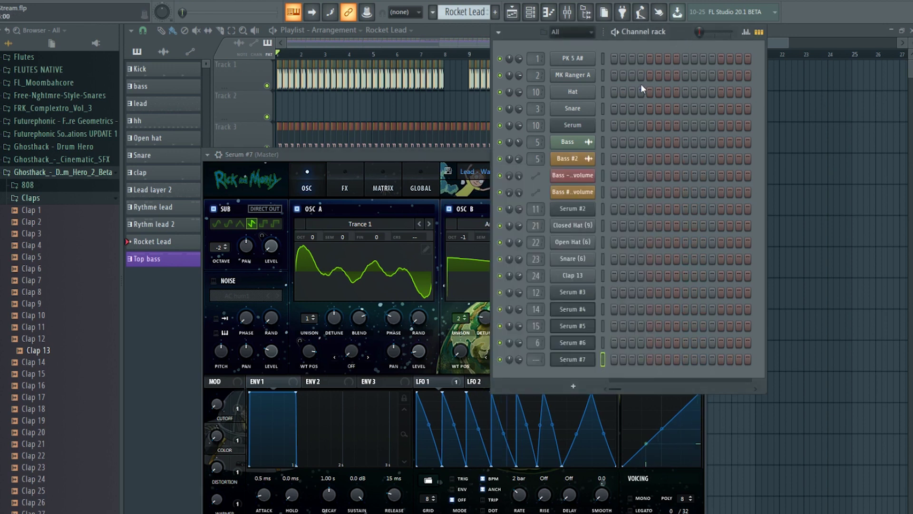
right_click(572, 358)
left_click(654, 359)
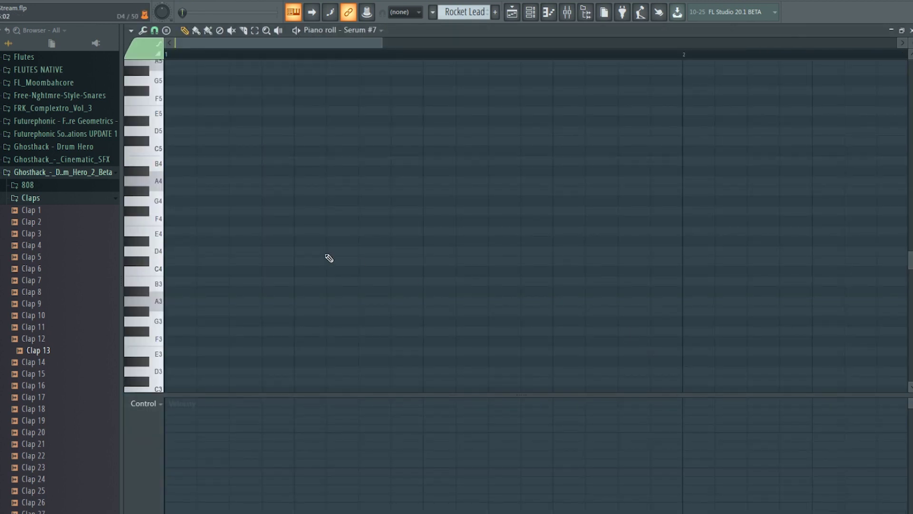
left_click(181, 163)
Add a B5 note of the same length directly after the B4 note.
scroll(209, 169, "up", 3)
scroll(212, 157, "up", 2)
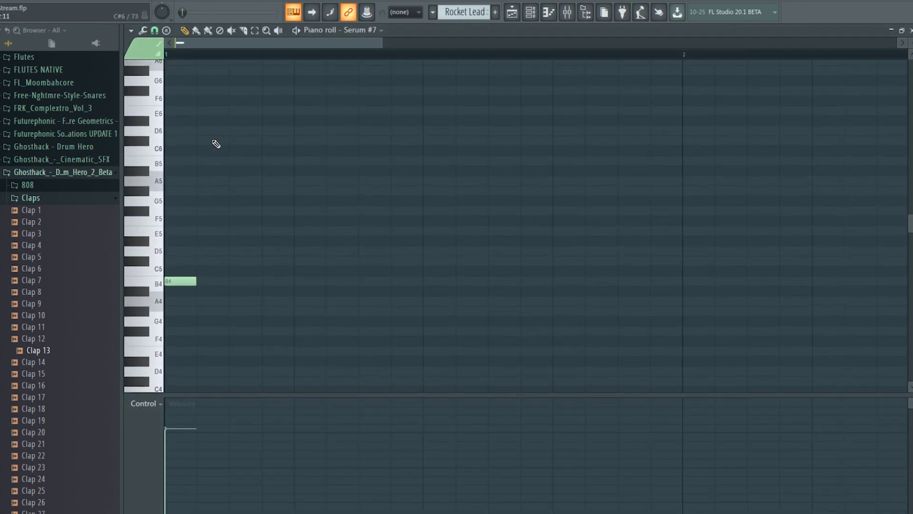
scroll(203, 103, "up", 1)
left_click(199, 80)
right_click(217, 80)
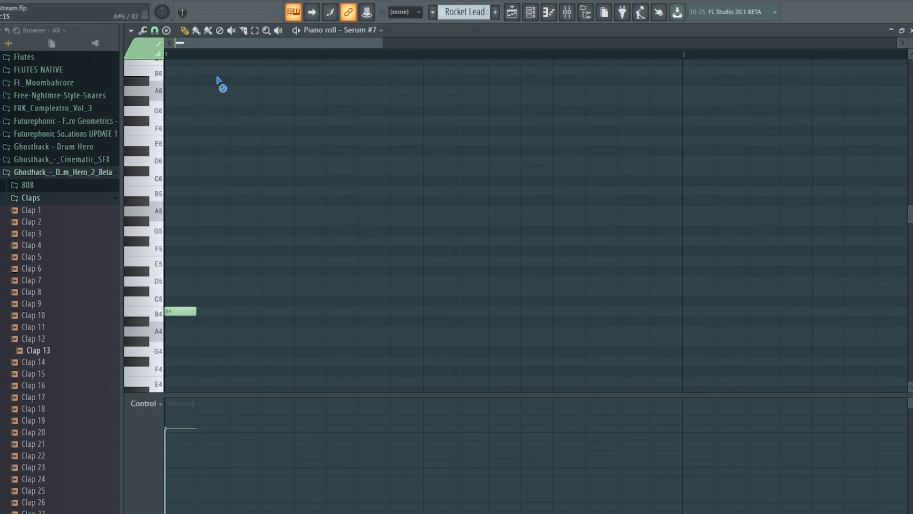
left_click(203, 73)
left_click_drag(254, 72, 183, 102)
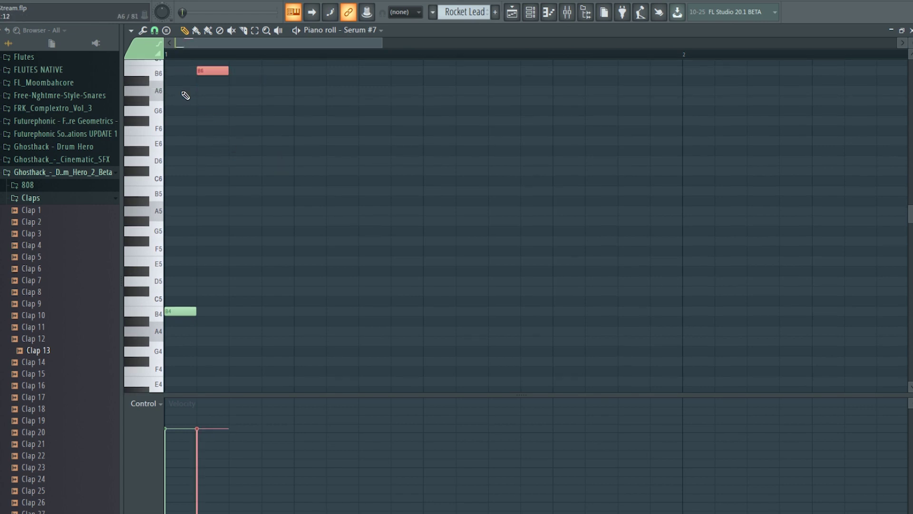
key("ctrl+Down")
Duplicate the alternating B4 and B5 notes repeatedly until they fill bar 1.
left_click_drag(309, 166, 152, 328)
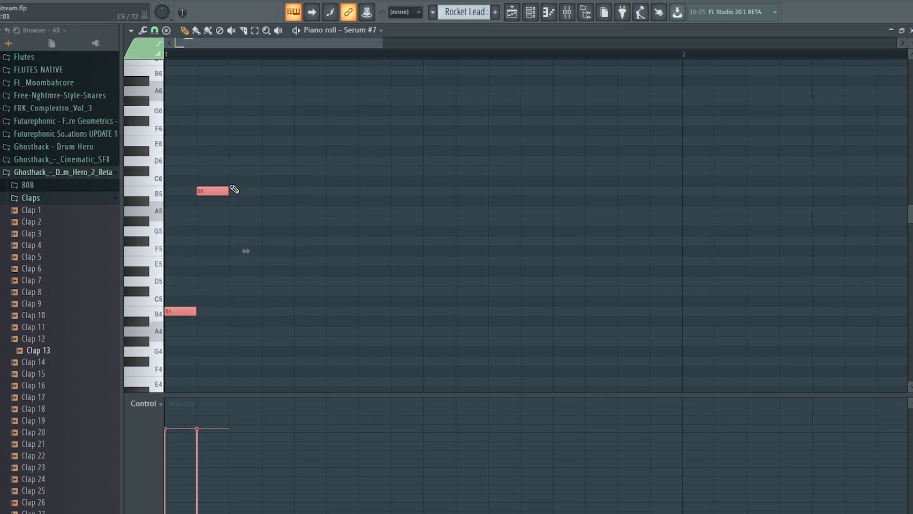
key("ctrl+b")
left_click_drag(382, 145, 162, 346)
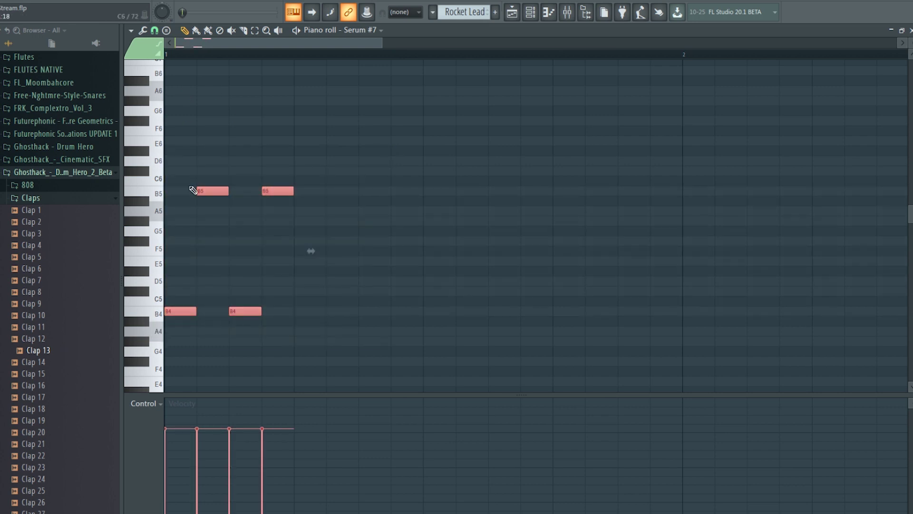
left_click(215, 186)
right_click(259, 180)
left_click_drag(334, 155, 163, 347)
key("ctrl+b")
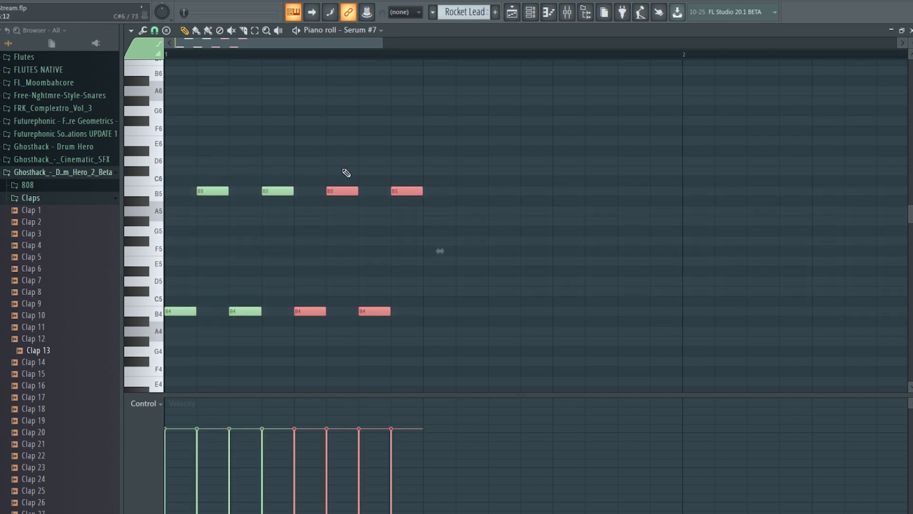
key("space")
key("space")
left_click_drag(562, 137, 172, 333)
key("ctrl+b")
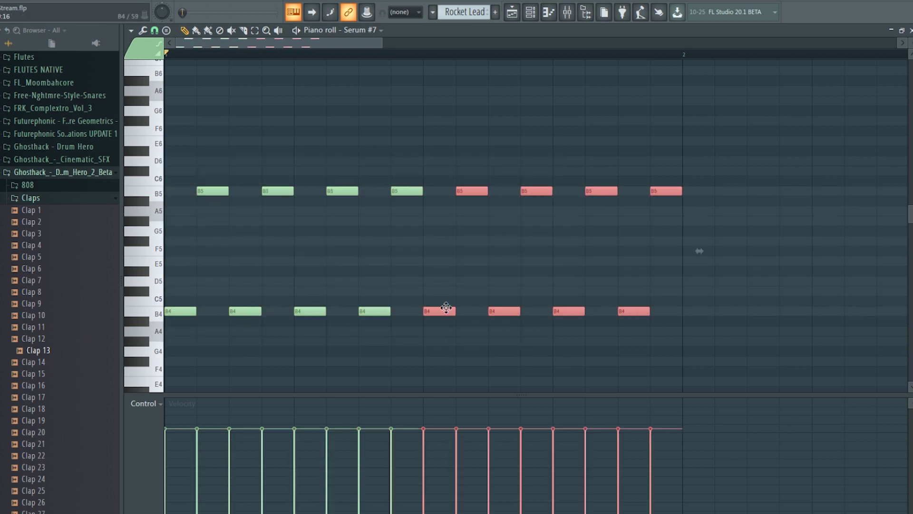
Audition the octave pattern and duplicate all of bar 1's notes into bar 2.
key("space")
scroll(587, 57, "down", 4)
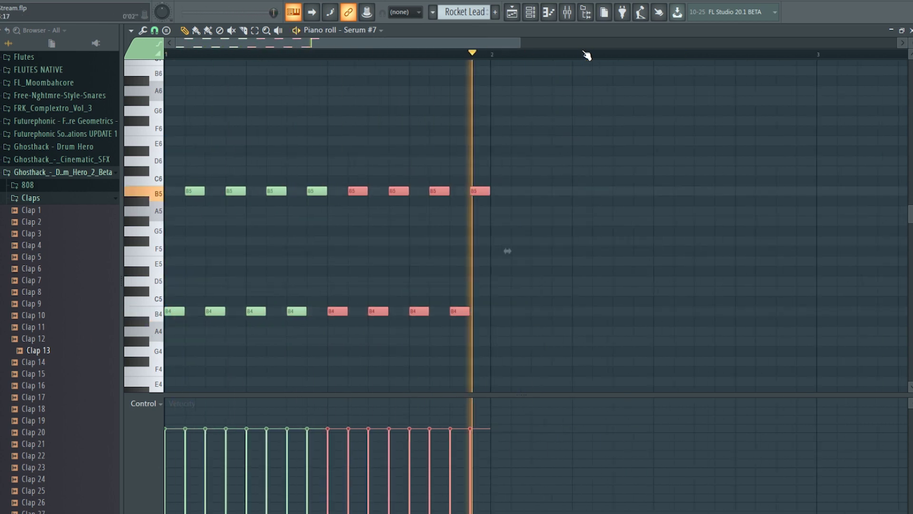
key("space")
left_click_drag(551, 106, 165, 317)
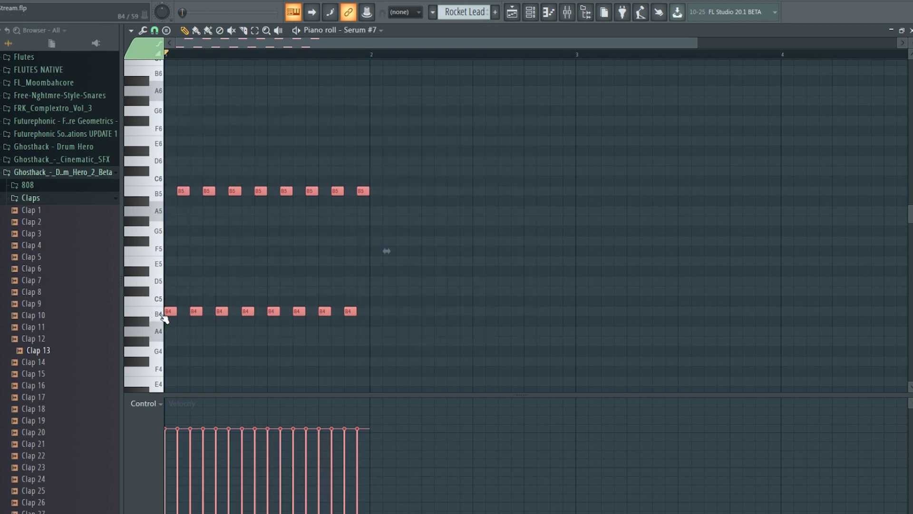
key("ctrl+b")
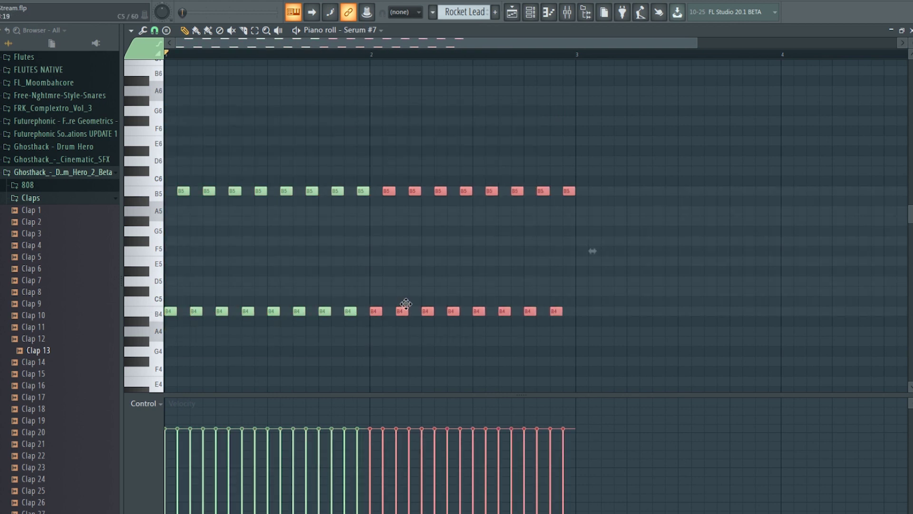
key("space")
Place five Rocket Lead clips back to back on playlist track 14 from bar 1 and play the arrangement.
left_click(512, 12)
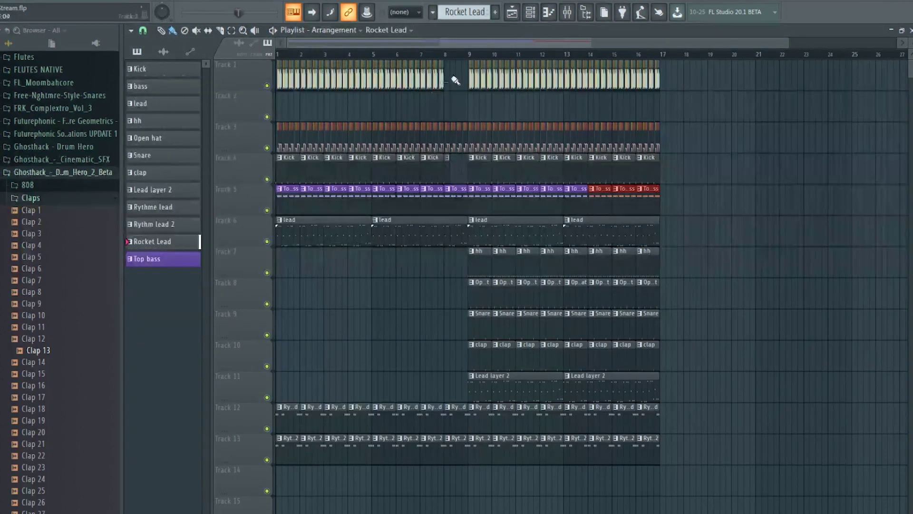
mouse_move(374, 109)
left_mouse_down()
mouse_move(381, 107)
mouse_move(306, 322)
left_mouse_up()
right_click(311, 304)
scroll(311, 307, "down", 4)
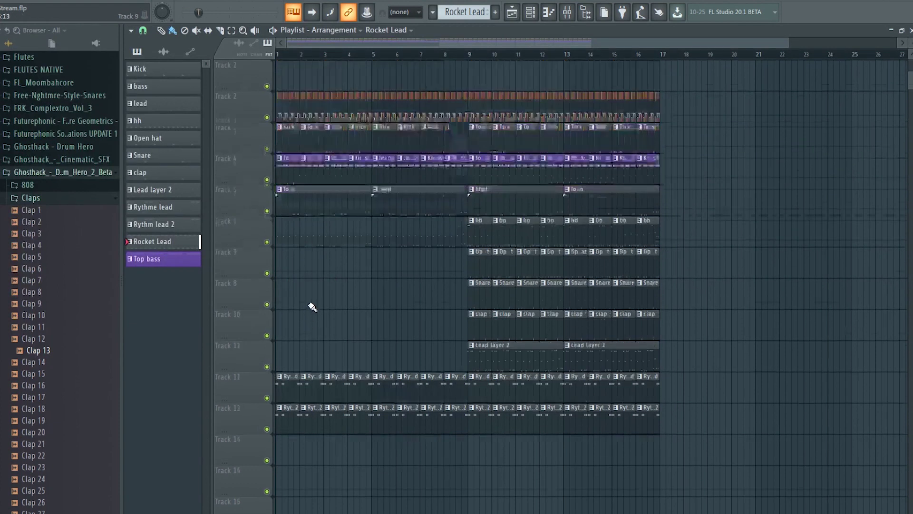
left_click(291, 364)
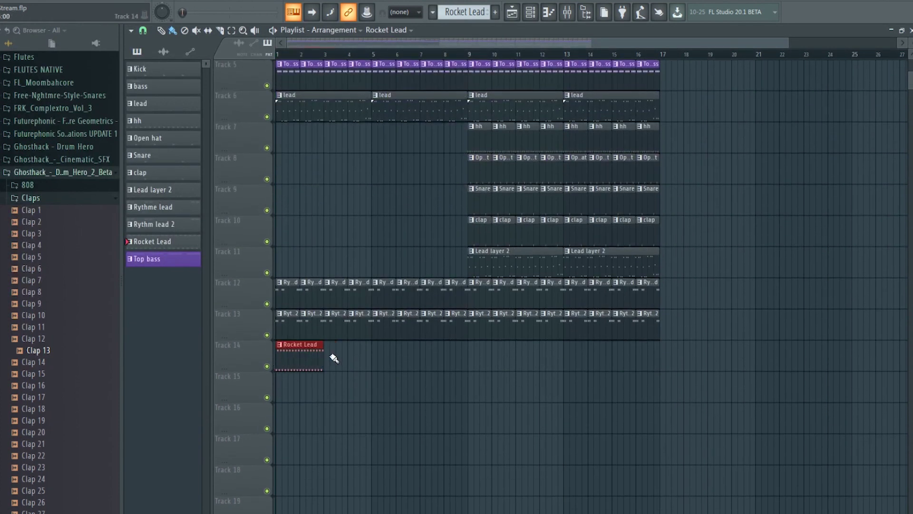
left_click_drag(334, 358, 406, 354)
left_click(423, 355)
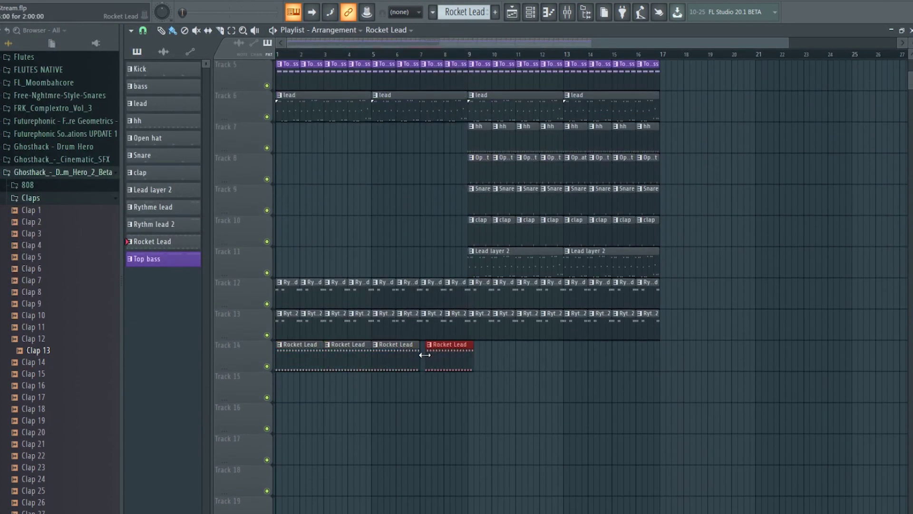
key("space")
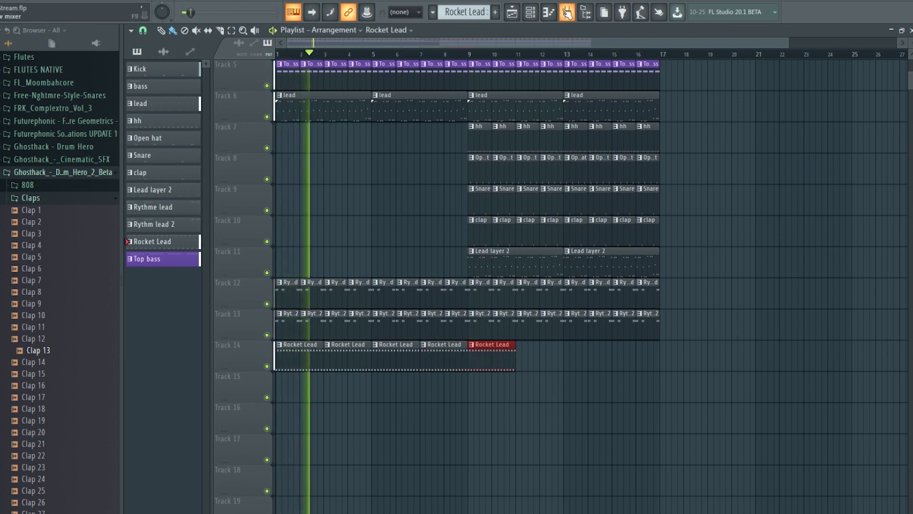
Route the Rocket Lead's Serum channel to the empty mixer track Insert 16.
key("F9")
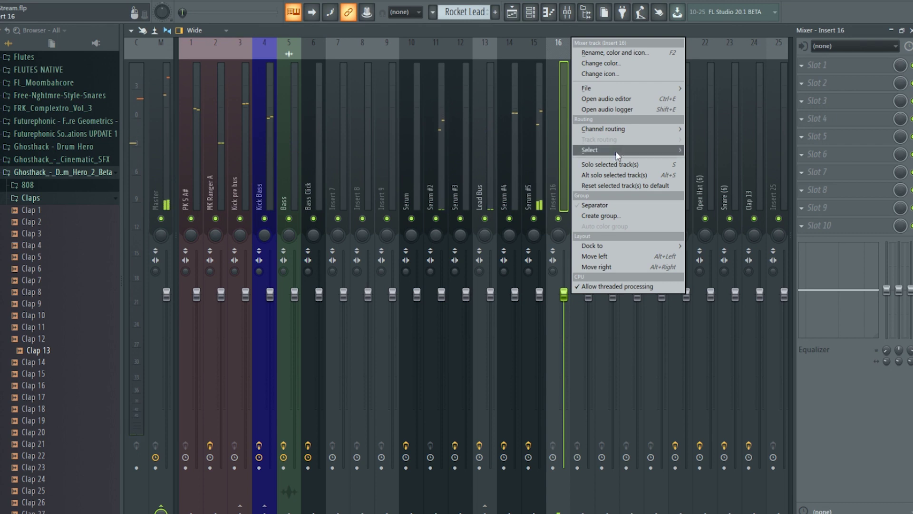
mouse_move(634, 132)
left_click(695, 129)
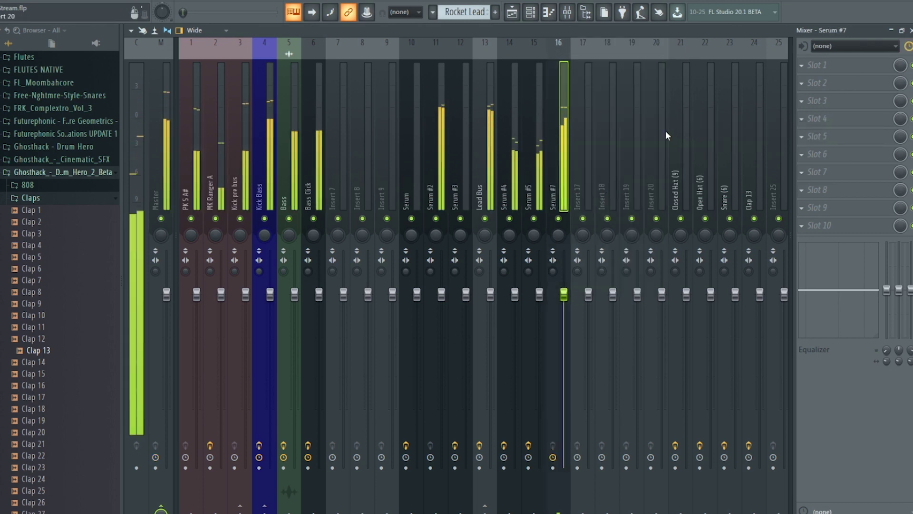
Insert Fruity parametric EQ 2 in the first effect slot of the Serum #7 mixer track and load its HP preset.
left_click(817, 64)
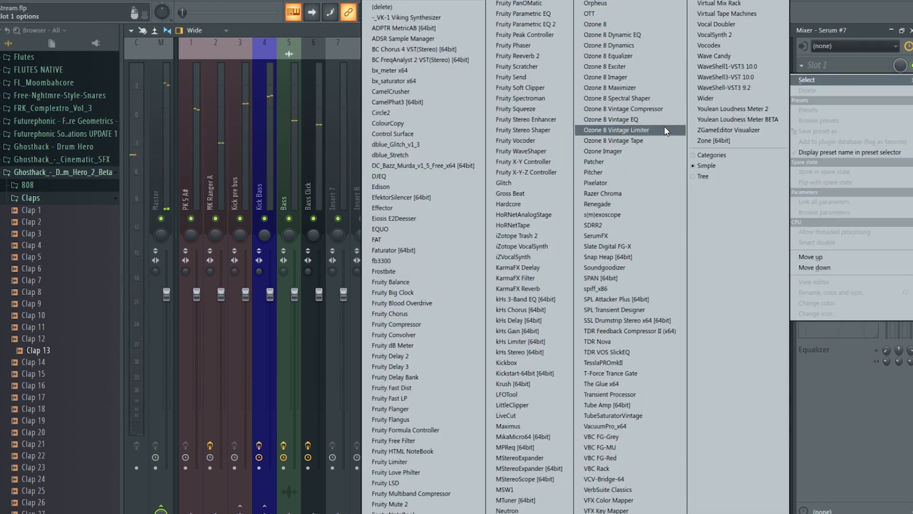
left_click(571, 27)
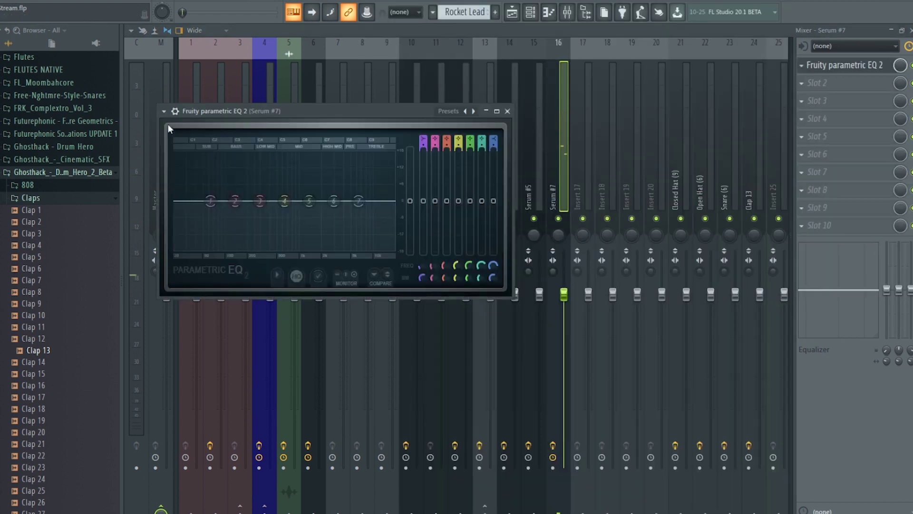
left_click(164, 111)
mouse_move(201, 159)
left_click(327, 164)
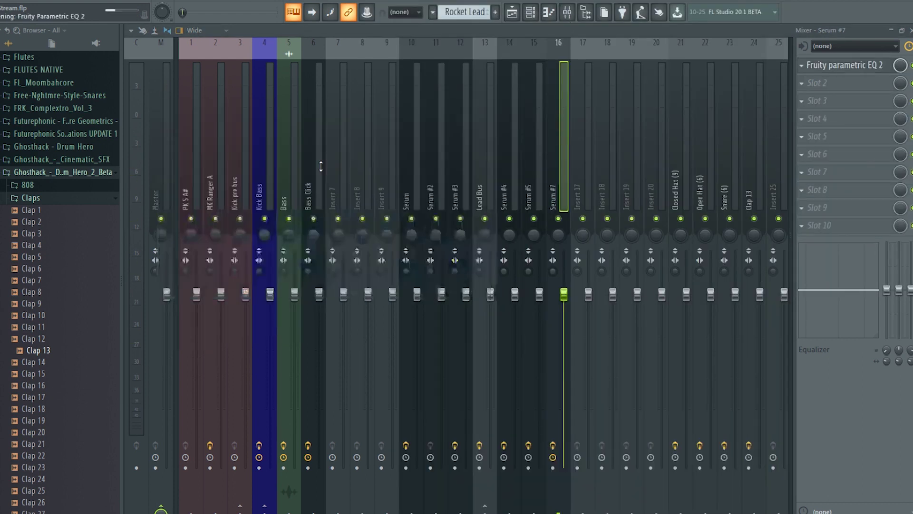
Lower the level of EQ band 1 slightly and fine-tune the high-pass frequency, finishing with the EQ closed.
left_click_drag(410, 201, 410, 207)
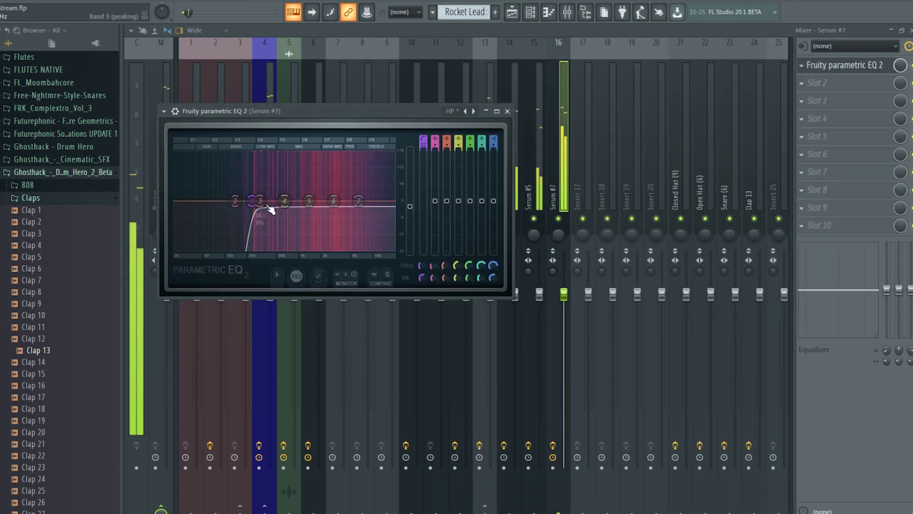
left_click_drag(252, 200, 250, 200)
key("Escape")
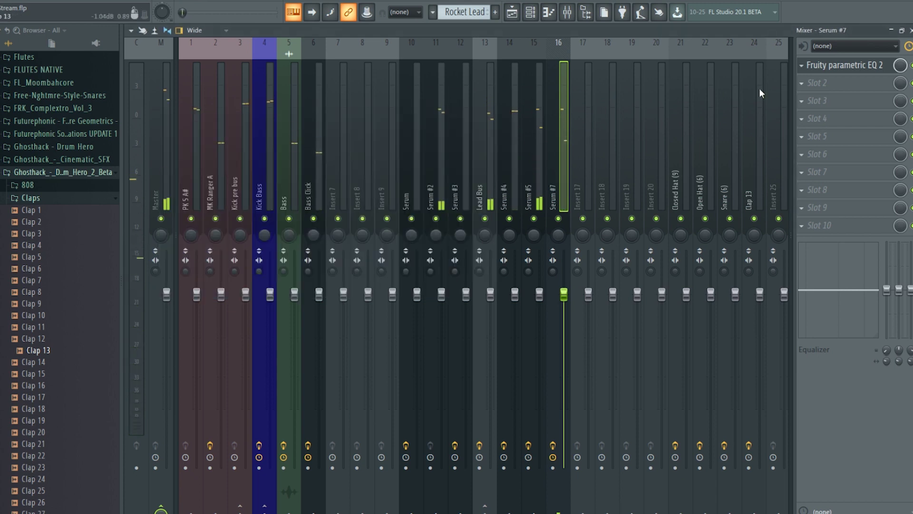
Insert the FAT filter in slot 2 of Serum #7 and raise its cutoff to just past the middle during playback.
left_click(830, 83)
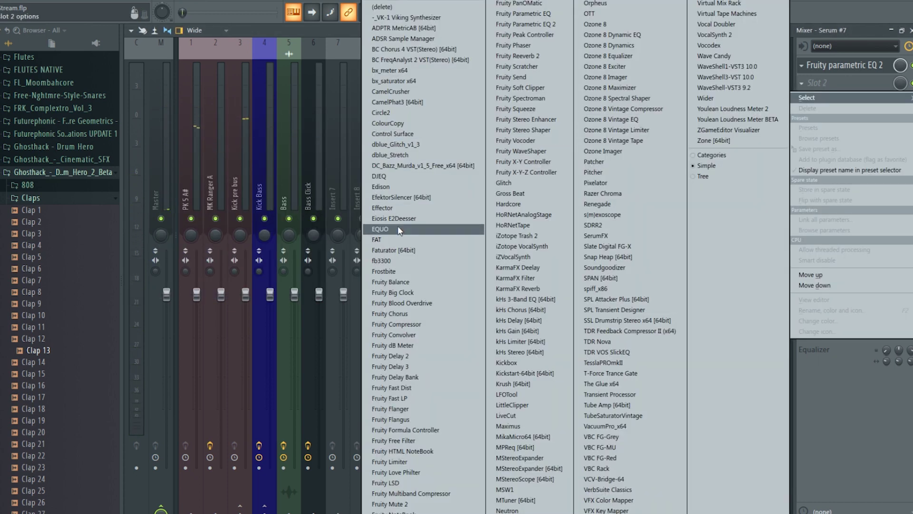
left_click(396, 239)
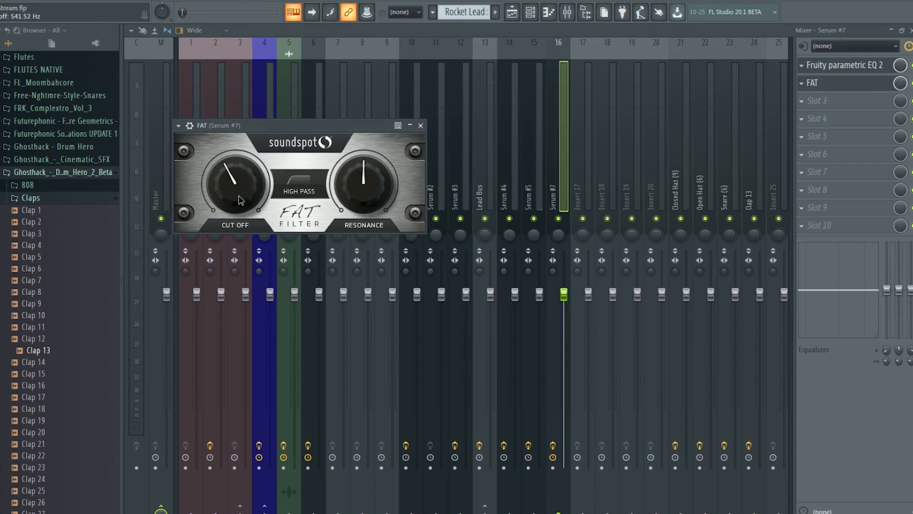
key("space")
left_click_drag(240, 200, 227, 143)
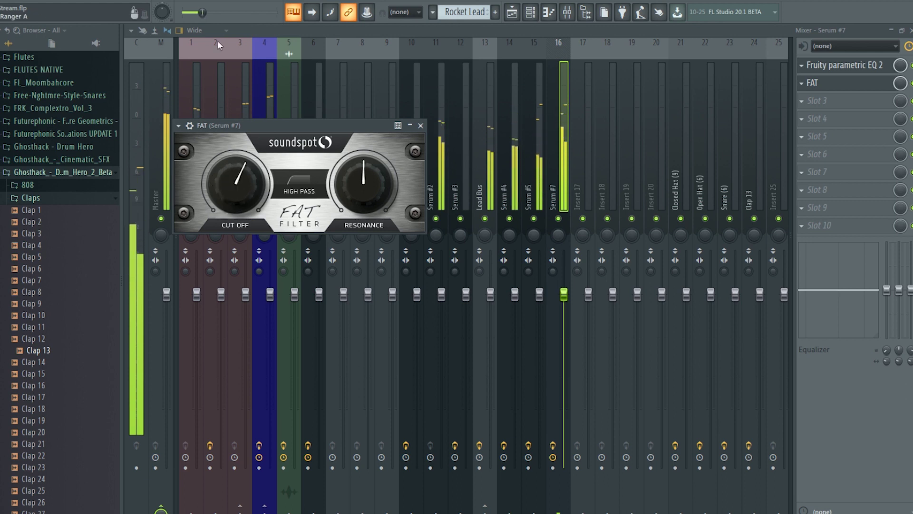
Repeat the Rocket Lead clips on Track 14 of the playlist so they fill bars 11 to 17.
left_click(511, 14)
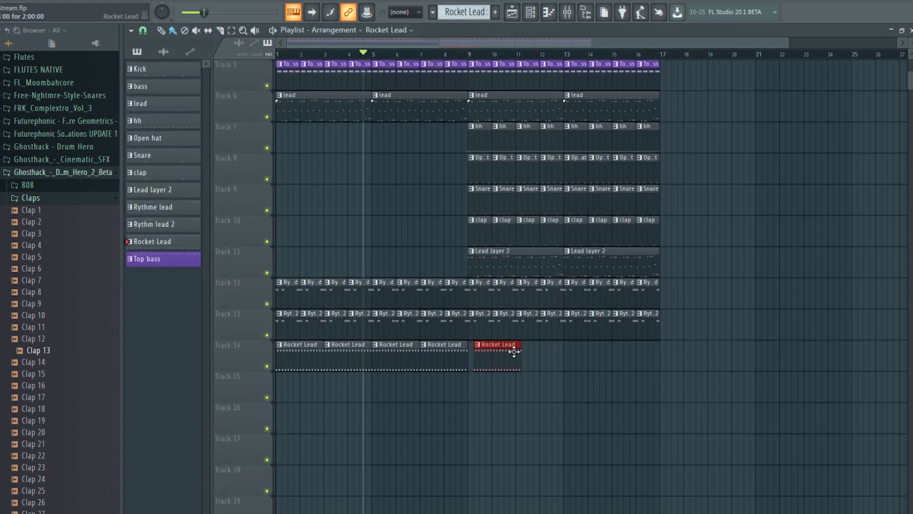
left_click_drag(523, 354, 625, 359)
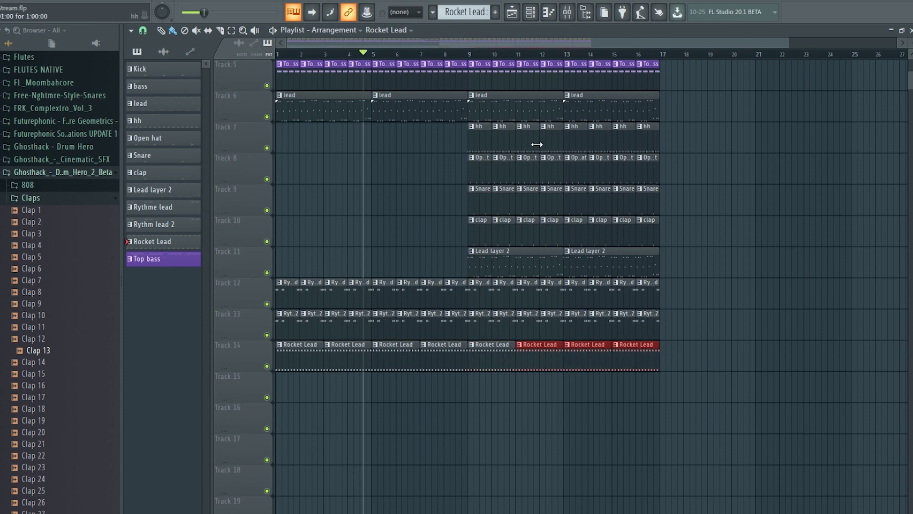
scroll(615, 70, "up", 4)
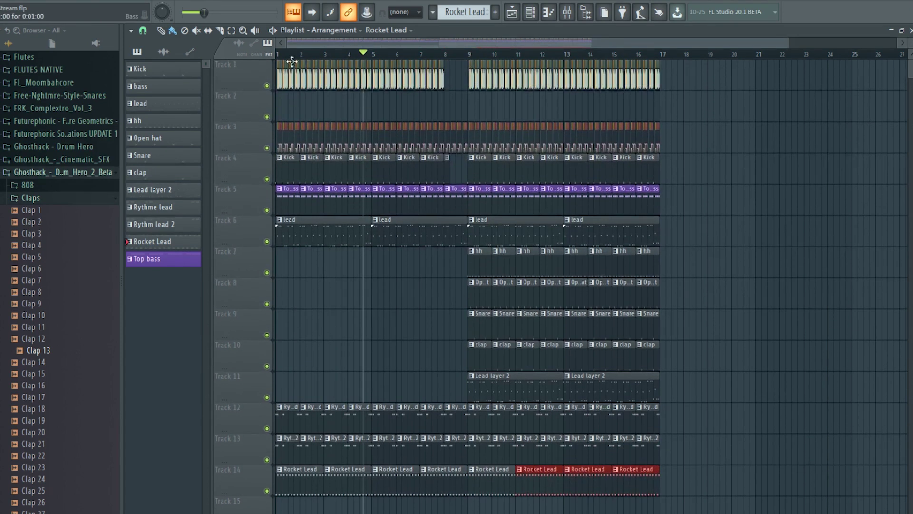
scroll(326, 285, "down", 3)
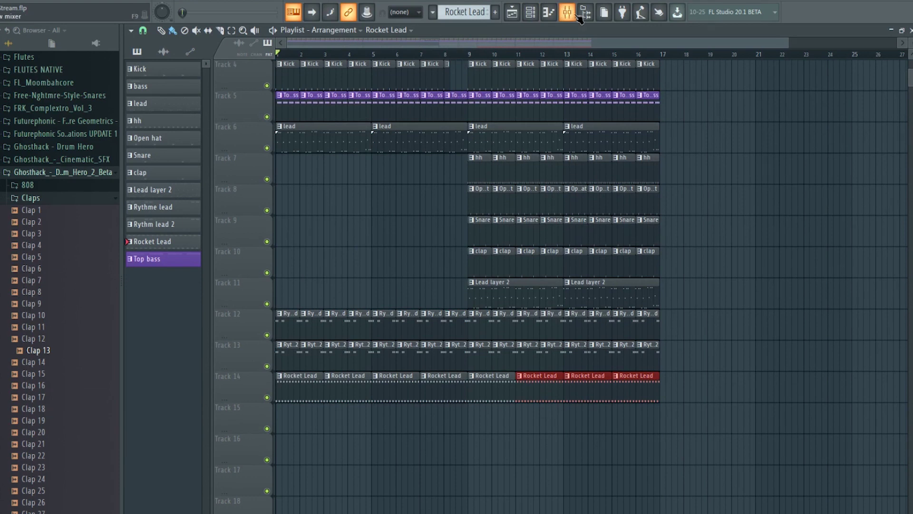
Create an automation clip for the cutoff of the FAT filter on Serum #7.
left_click(571, 14)
left_click(859, 85)
right_click(229, 187)
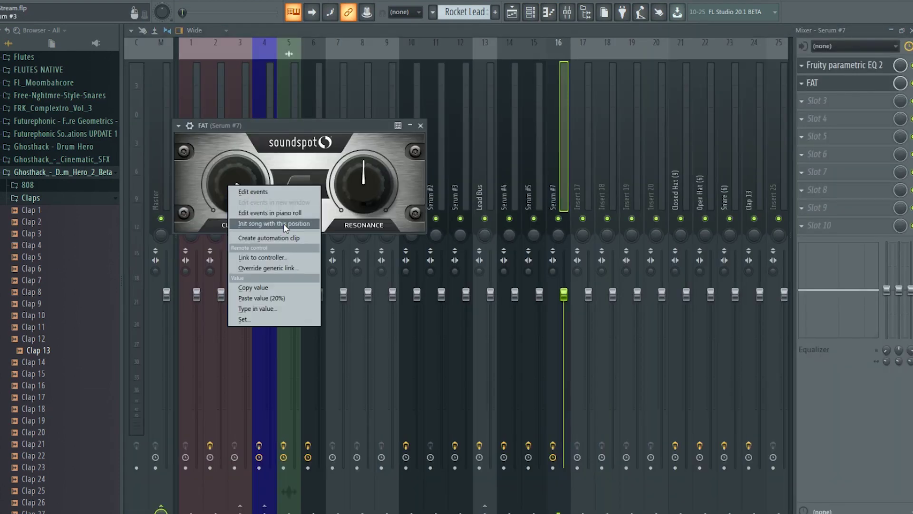
left_click(268, 238)
Add Kickstart-64bit in slot 3 of Serum #7, using the second curve shape and a 90% mix.
left_click(838, 103)
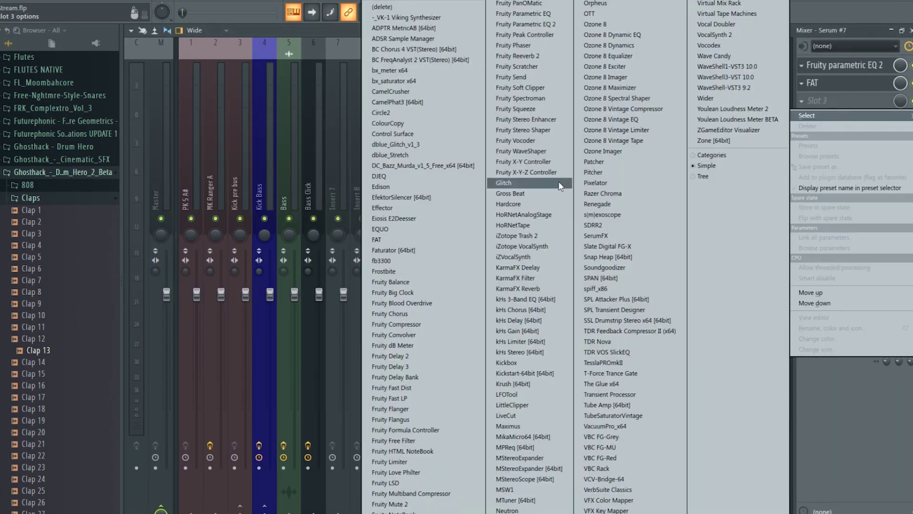
left_click(525, 373)
left_click(344, 284)
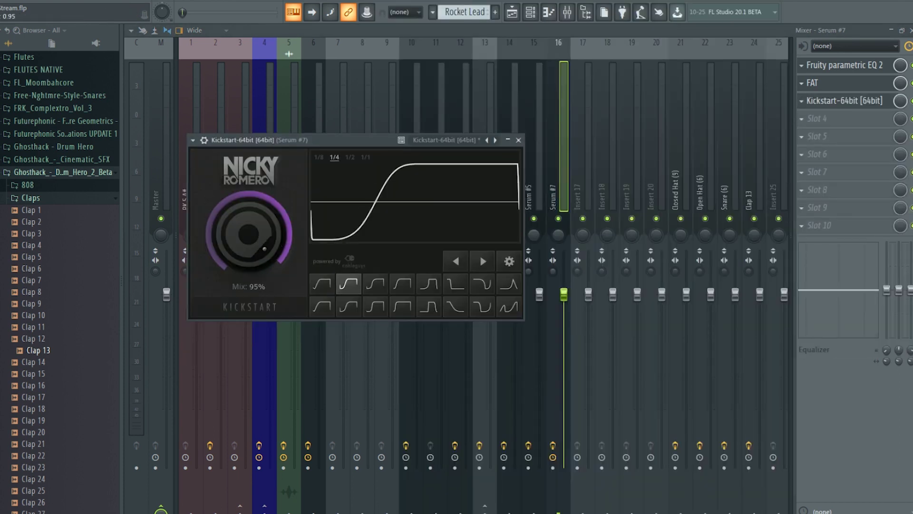
key("space")
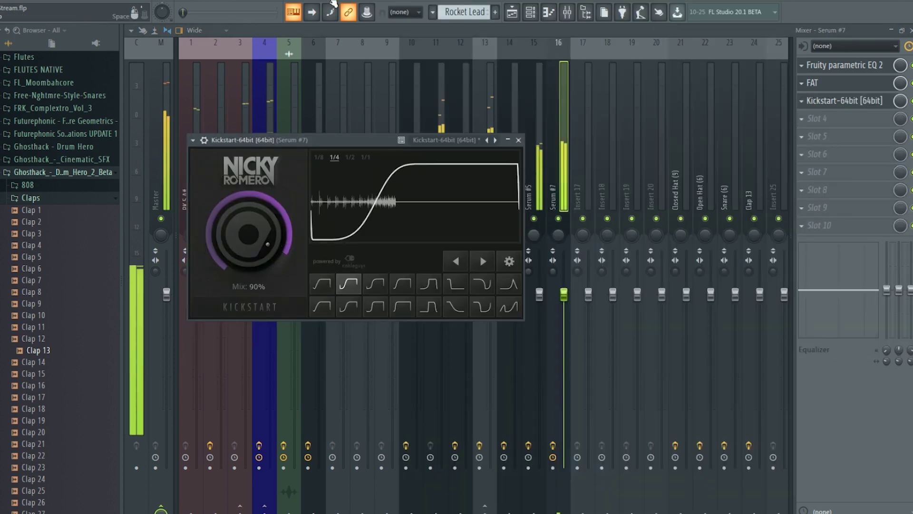
left_click(519, 140)
Shape the FAT cutoff automation on Track 15 to fall through a point at bar 9 to 0% at bar 16, and extend the clip past bar 17.
left_click(513, 13)
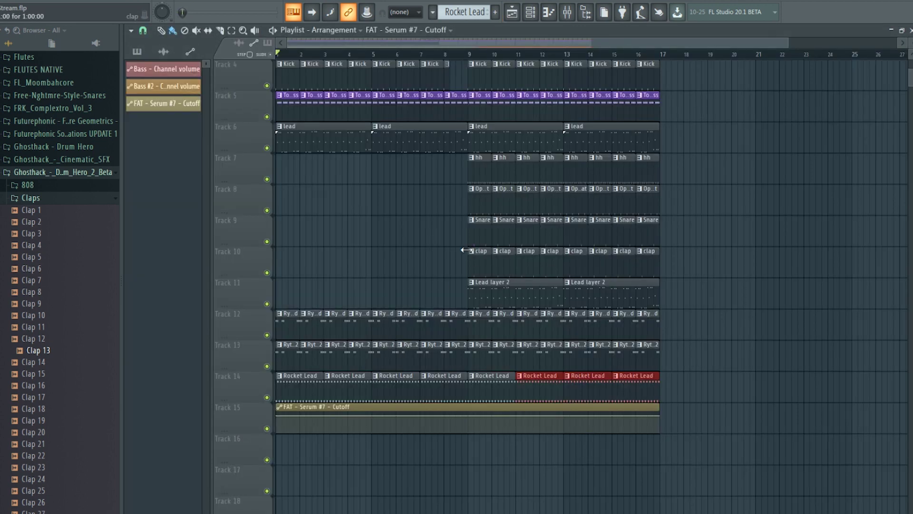
scroll(456, 255, "down", 2)
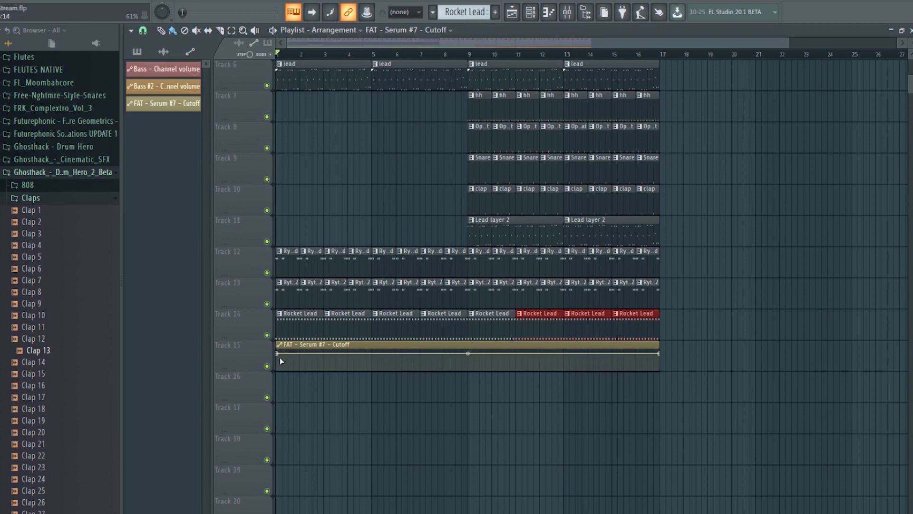
left_click_drag(468, 353, 470, 363)
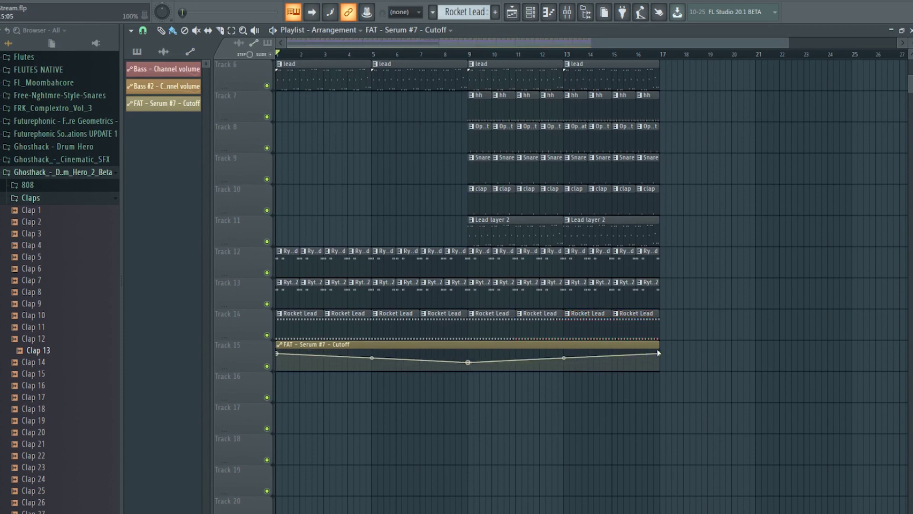
mouse_move(659, 353)
left_mouse_down()
mouse_move(646, 368)
mouse_move(671, 346)
left_mouse_up()
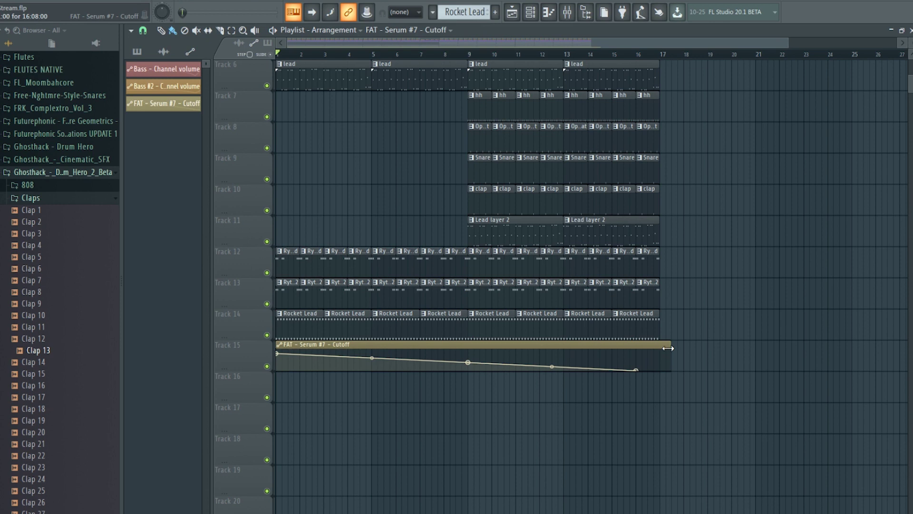
Check the FAT filter's settings on Serum #7 and play the arrangement to hear the cutoff automation.
left_click(576, 15)
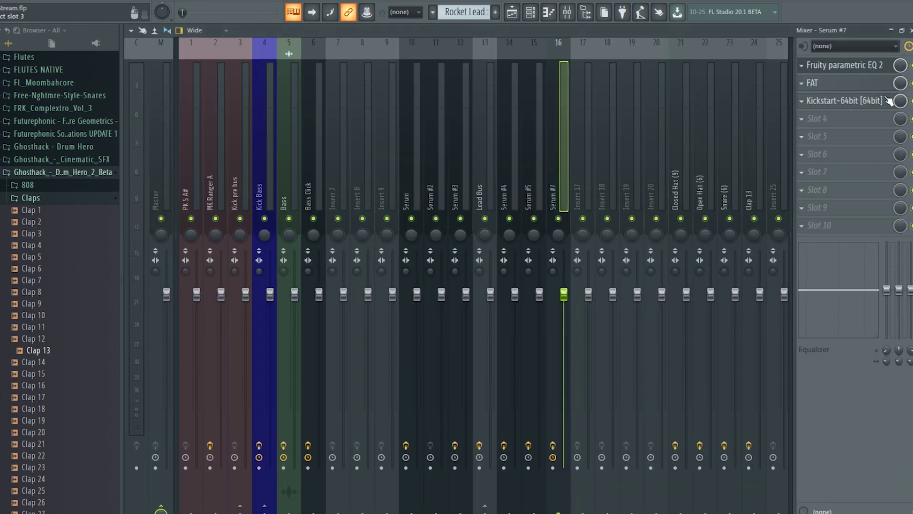
left_click(857, 85)
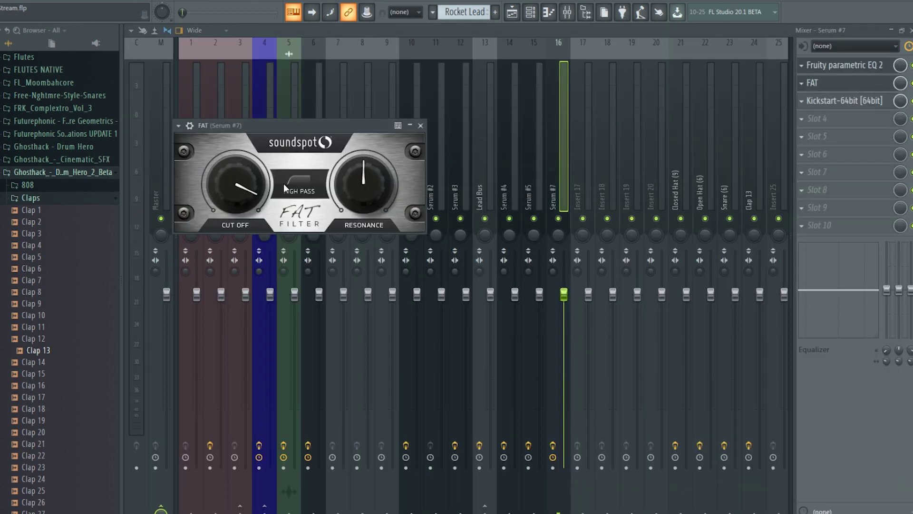
left_click(513, 13)
key("space")
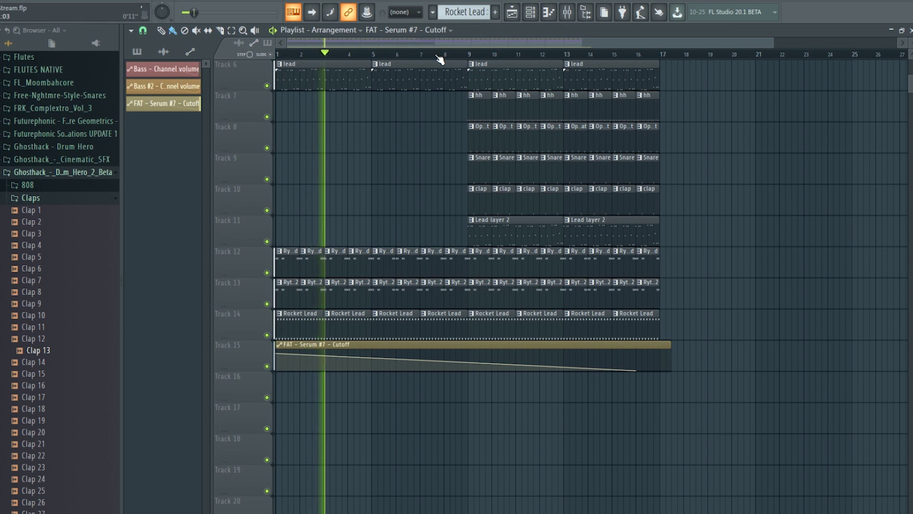
Reduce the Kickstart mix on the Serum #7 track to 77%.
left_click(567, 12)
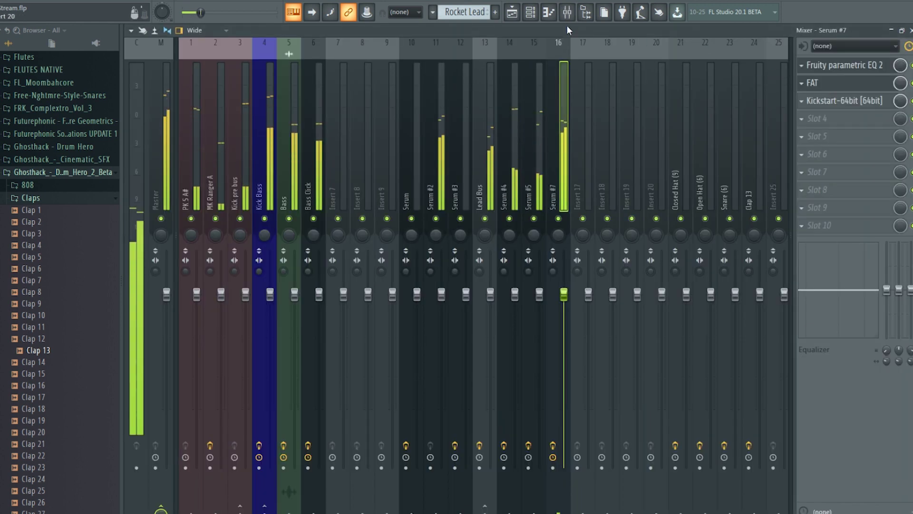
left_click(846, 102)
left_click_drag(259, 231, 259, 252)
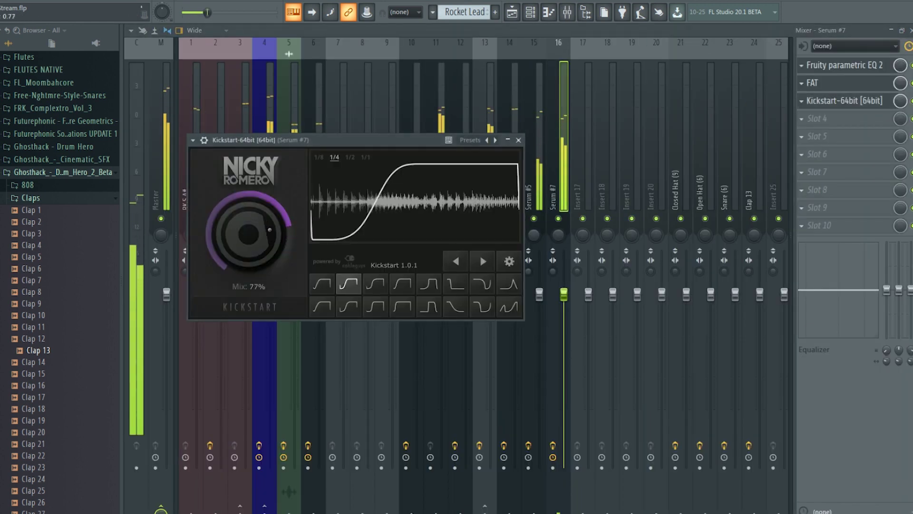
Reshape the end of the FAT cutoff automation to curve upward from bar 13, peak at bar 16 and drop at bar 17.
left_click(512, 12)
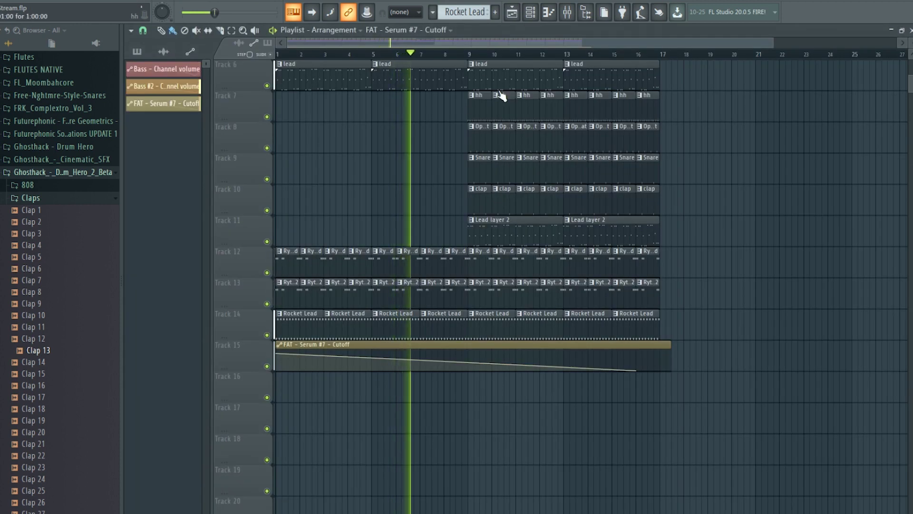
scroll(482, 55, "up", 4)
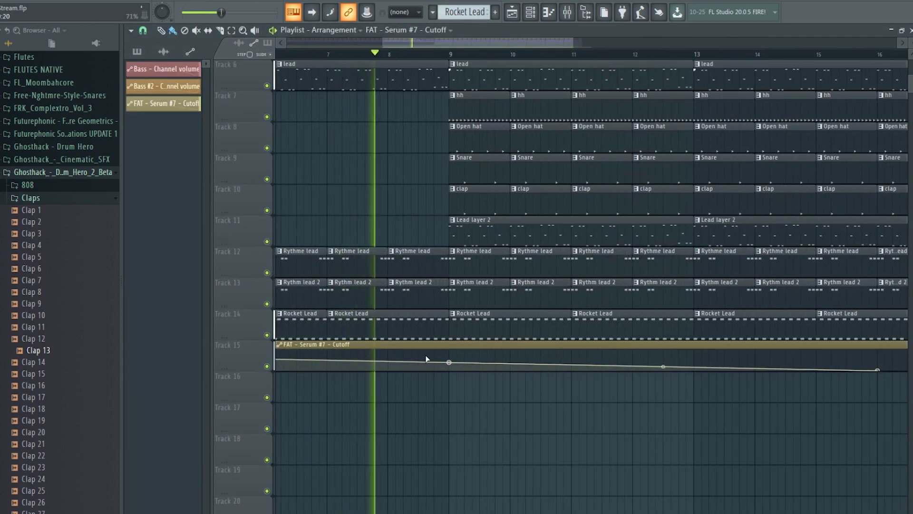
scroll(428, 352, "up", 4)
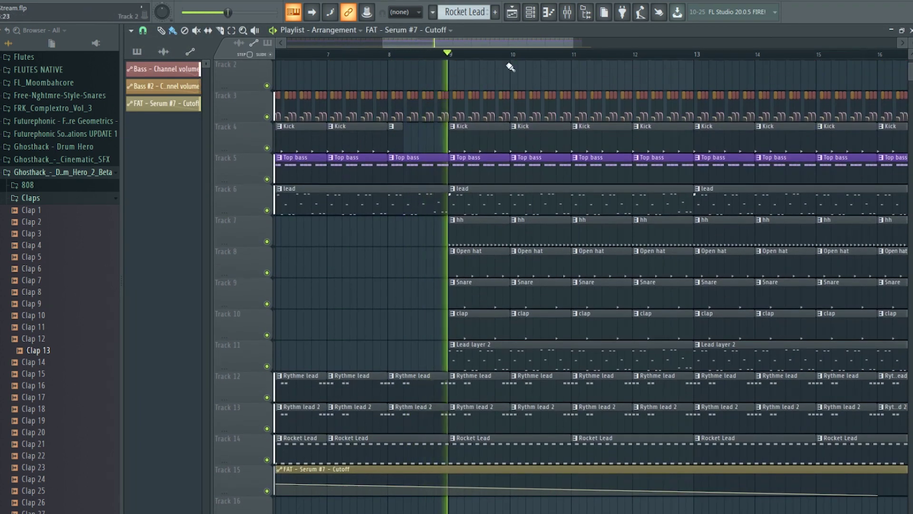
scroll(510, 67, "down", 2)
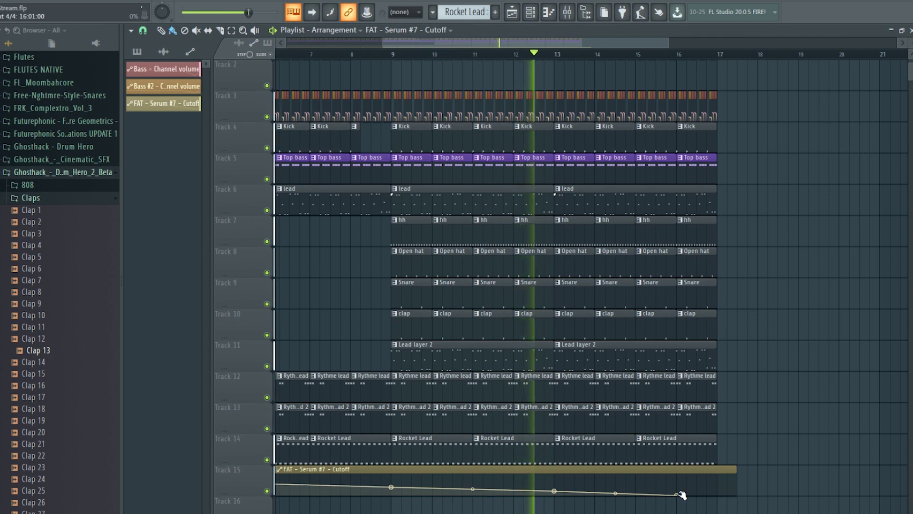
left_click_drag(679, 494, 718, 475)
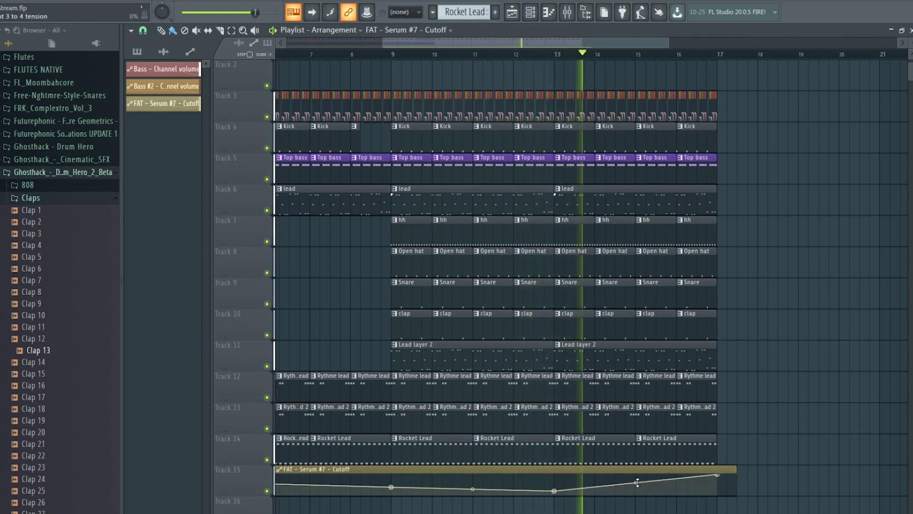
left_click_drag(637, 482, 637, 487)
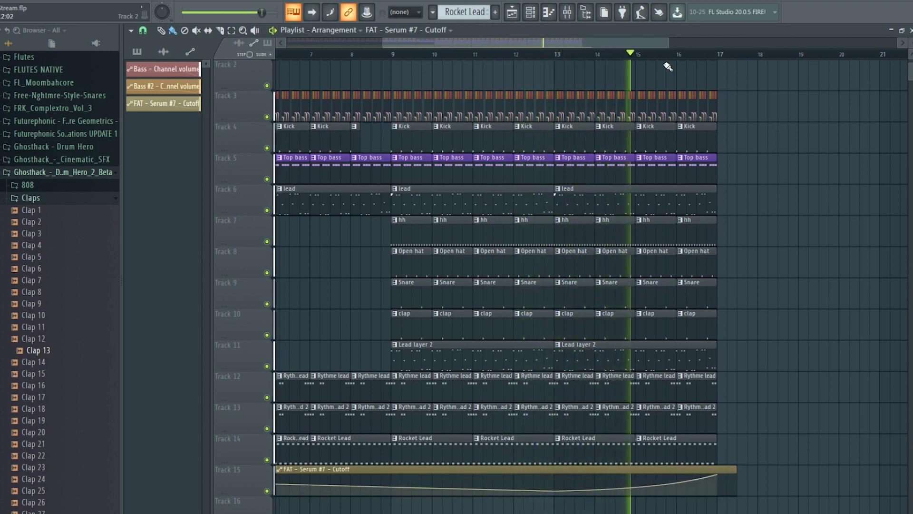
key("space")
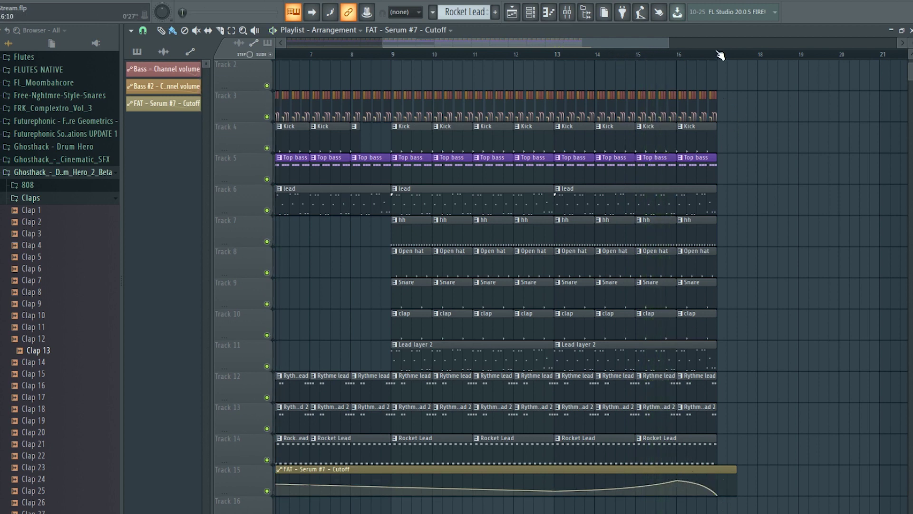
scroll(719, 55, "up", 2)
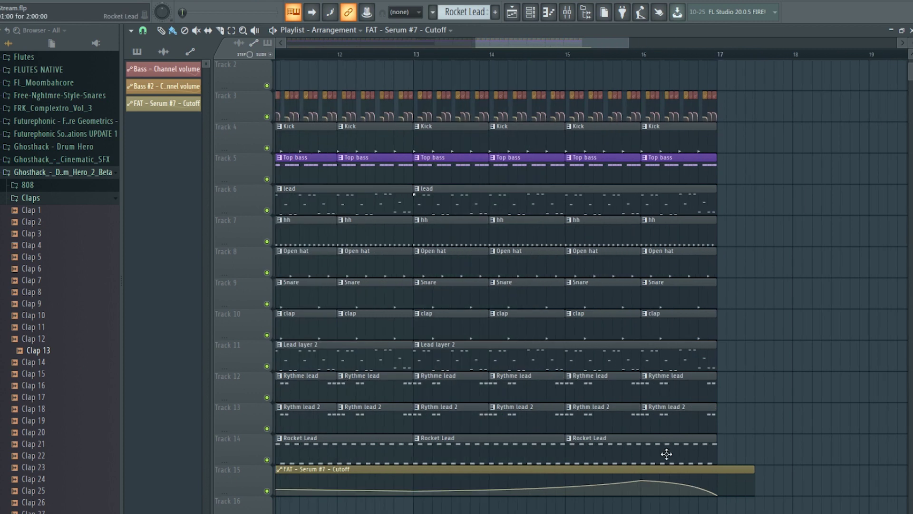
Shorten the Kick clip at bar 16 to just past the bar line and delete the Top bass clip at bar 16.
left_click_drag(716, 142, 677, 146)
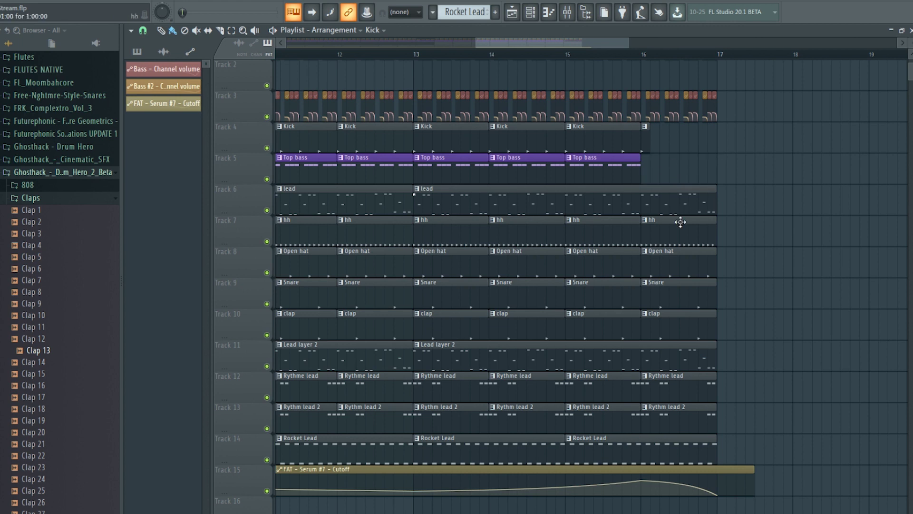
double_click(512, 200)
left_click(513, 12)
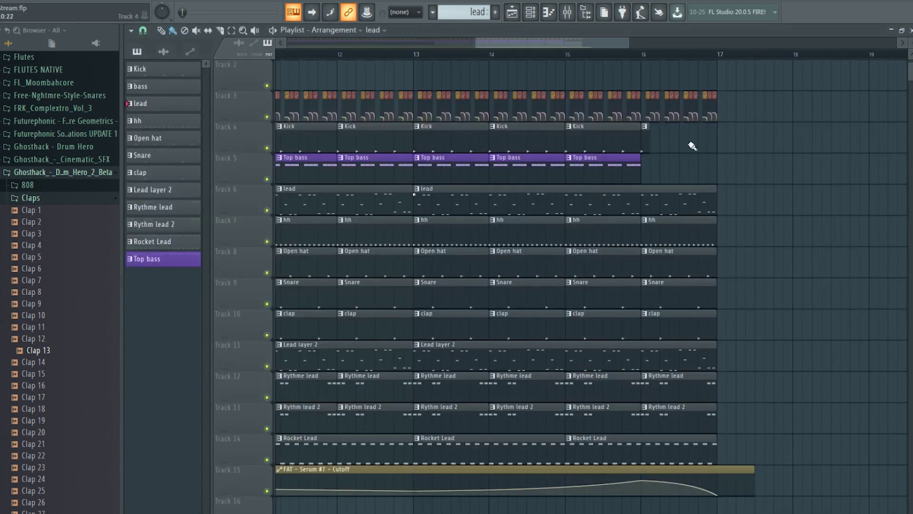
left_click(633, 168)
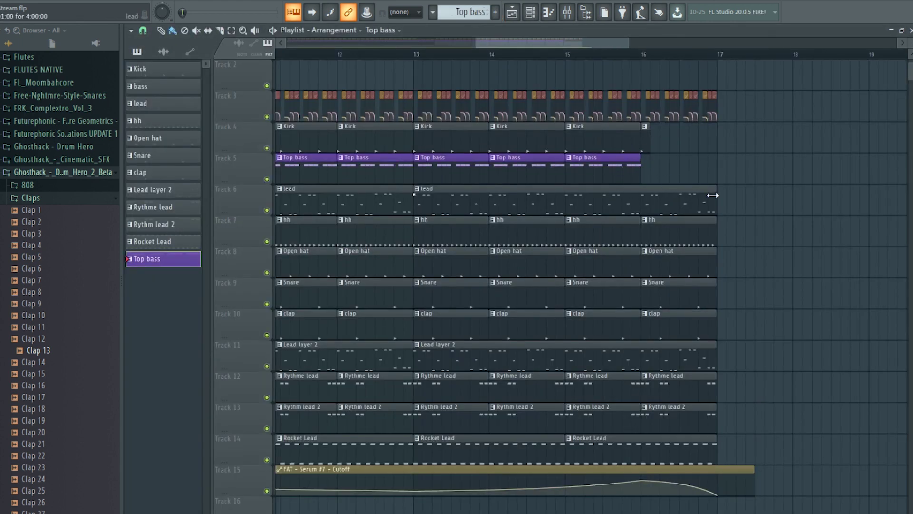
Trim the lead clip to end at bar 16 and delete the hh, Open hat, Snare and clap clips at bar 16.
left_click_drag(712, 195, 641, 195)
right_click(697, 240)
right_click(686, 261)
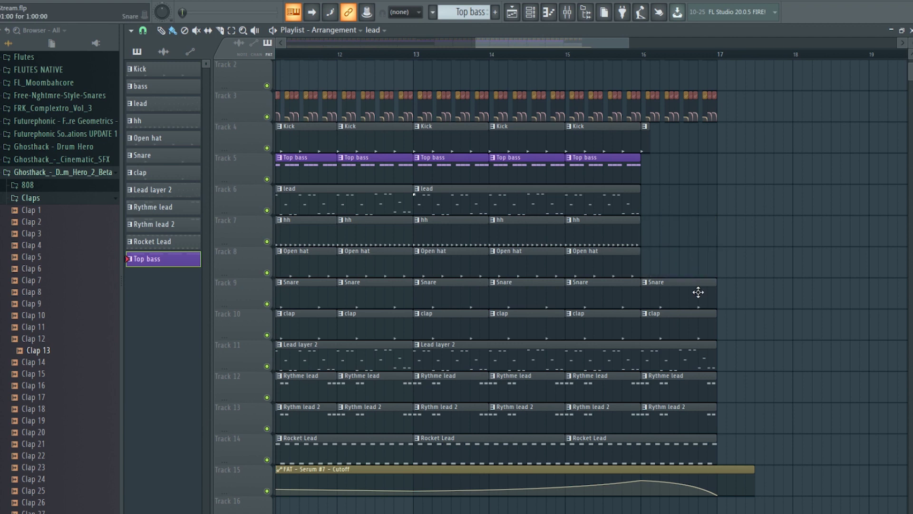
right_click(699, 293)
right_click(697, 323)
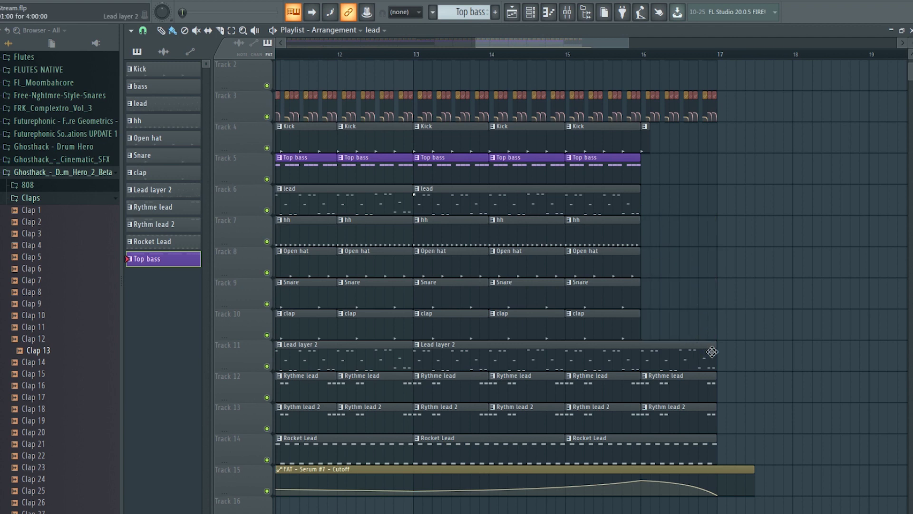
Trim the Lead layer 2 clip to end at bar 16 and delete the Rythme lead and Rythm lead 2 clips at bar 16.
left_click_drag(712, 352, 631, 371)
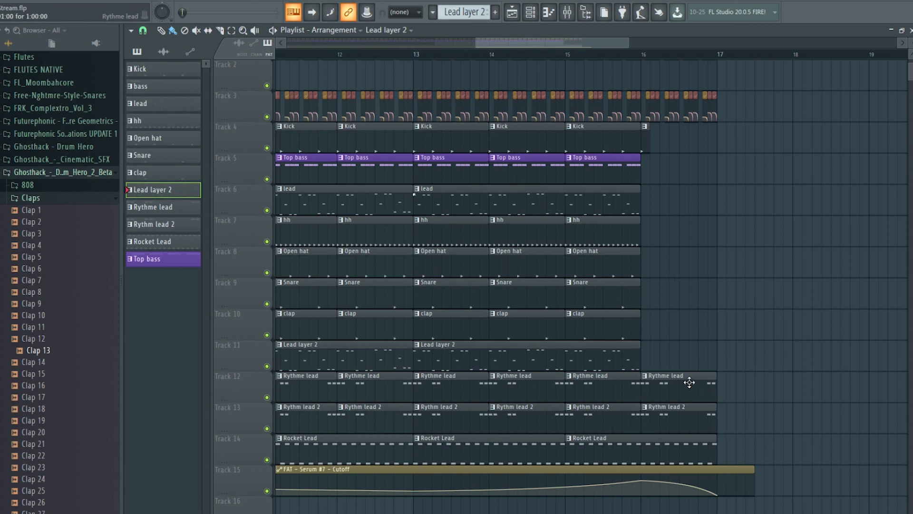
right_click(713, 384)
right_click(713, 424)
Select all clips from bar 9 to bar 17 on Tracks 1 to 14 and duplicate them from bar 17 onward.
scroll(623, 95, "up", 1)
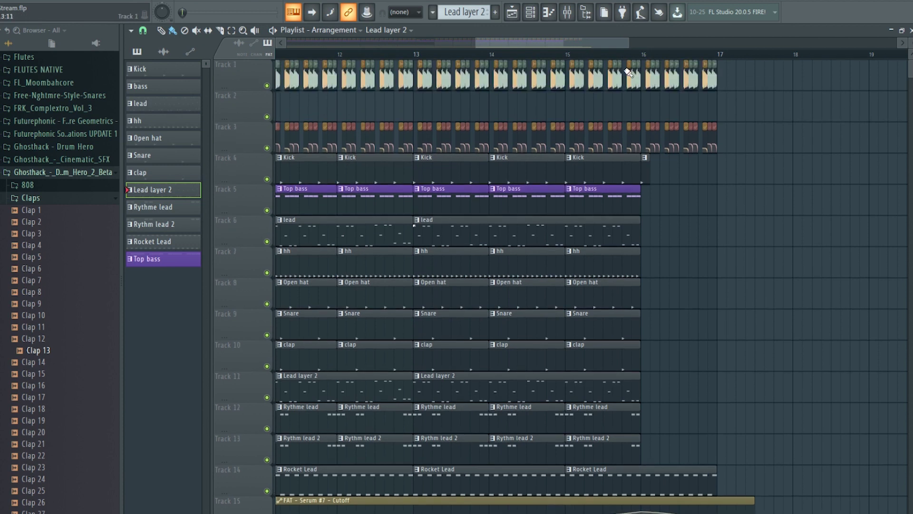
scroll(632, 58, "down", 4)
left_click_drag(668, 74, 438, 489)
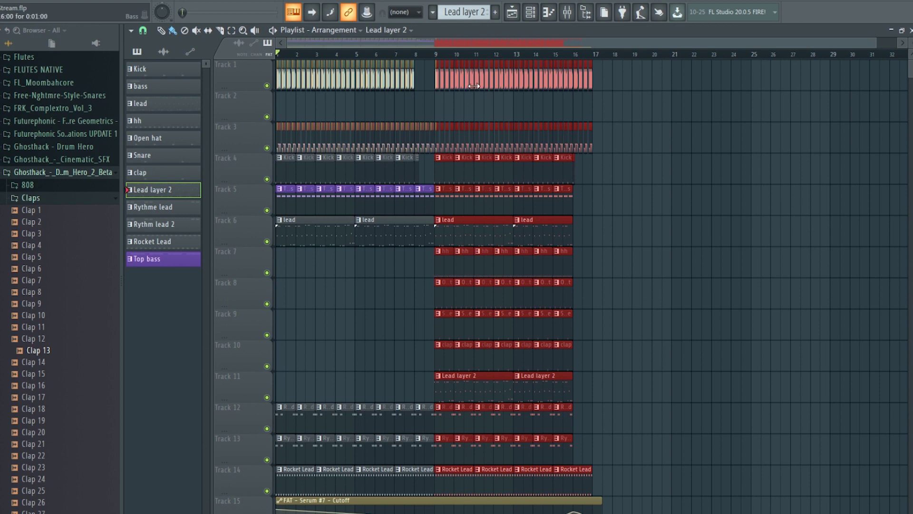
left_click_drag(615, 62, 438, 487)
scroll(462, 57, "up", 4)
scroll(463, 57, "down", 3)
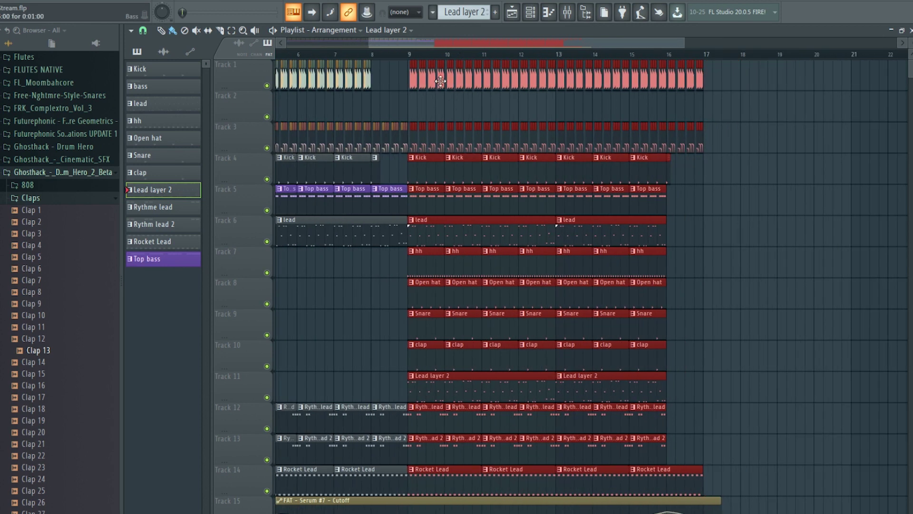
key("ctrl+b")
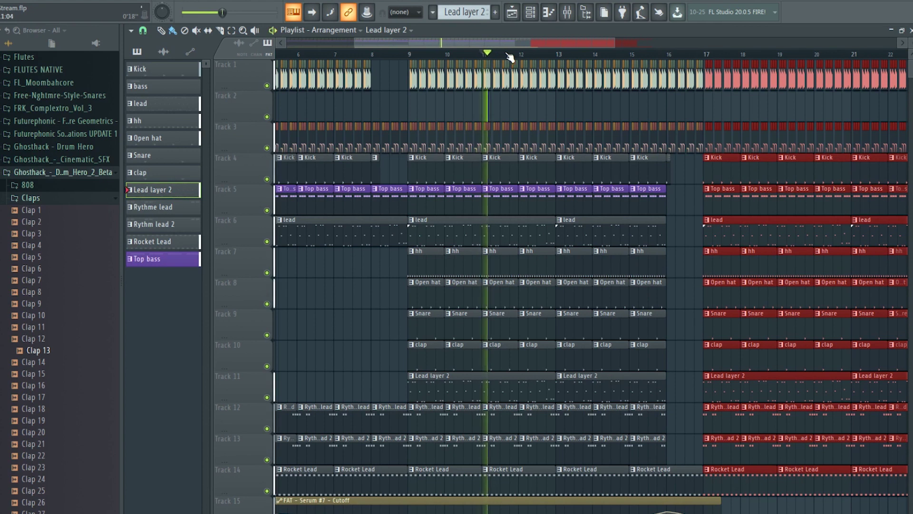
Extend the FAT cutoff automation clip on Track 15 to just past bar 21.
left_click_drag(721, 500, 820, 501)
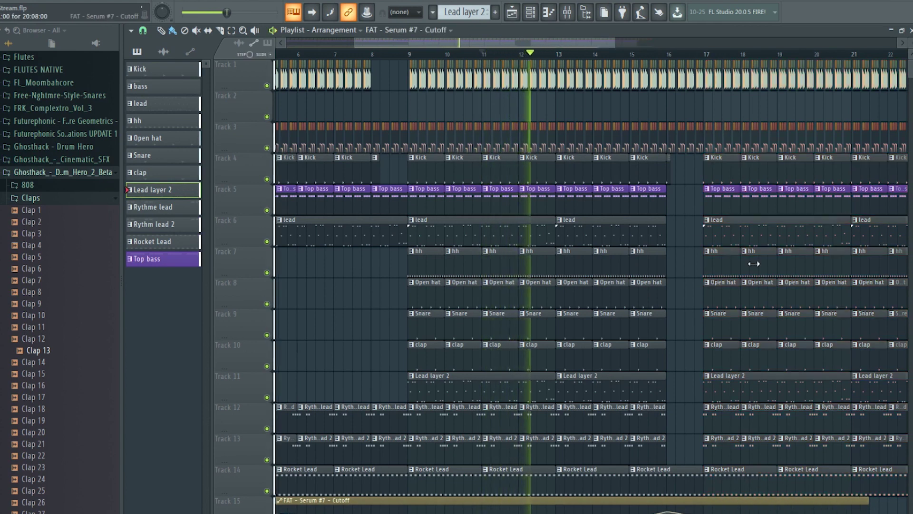
scroll(644, 47, "right", 3)
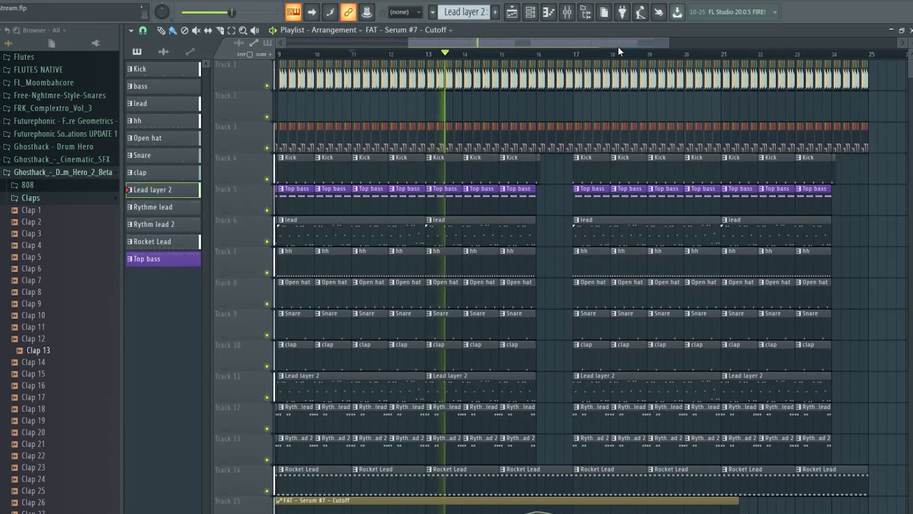
scroll(602, 56, "up", 3)
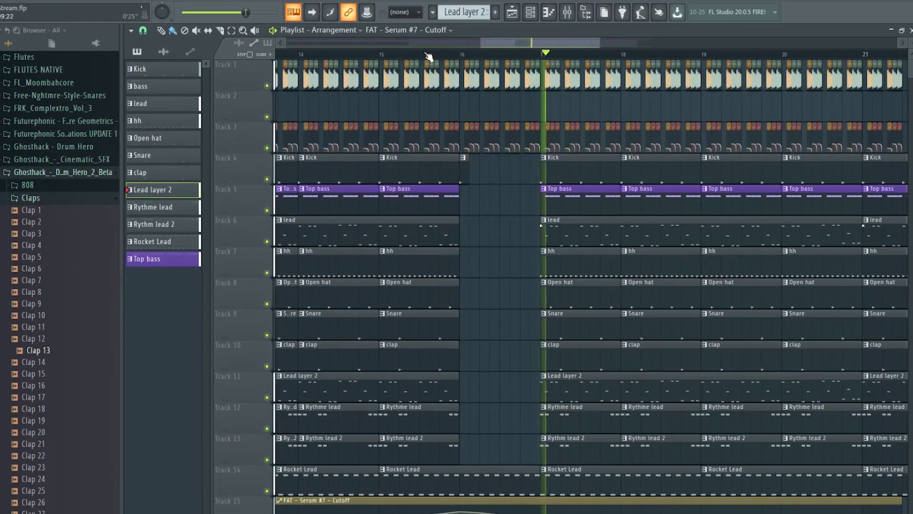
Delete the Track 1 bass clips between bars 16 and 17 while playing the arrangement from about bar 15.
scroll(388, 55, "left", 1)
left_click(390, 54)
left_click_drag(561, 72, 481, 80)
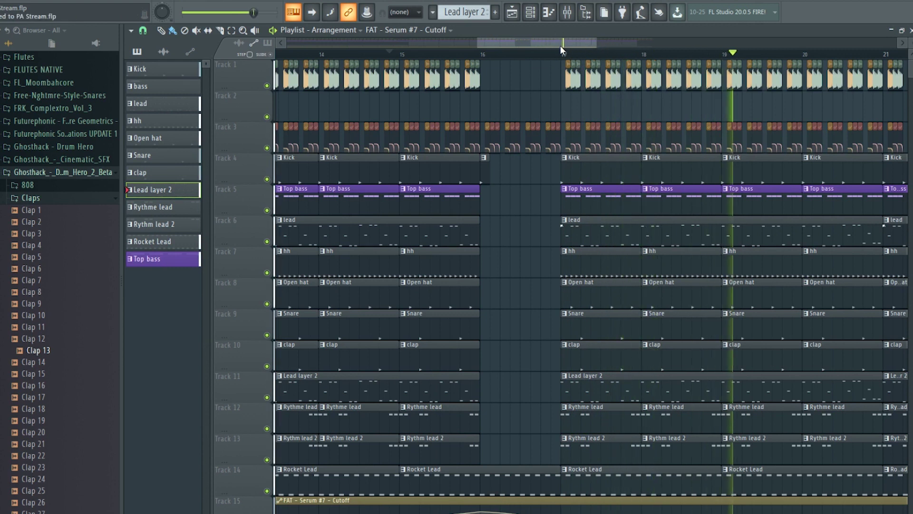
key("space")
Play the arrangement from just before bar 16 to hear the break.
scroll(531, 58, "down", 2)
scroll(534, 60, "down", 2)
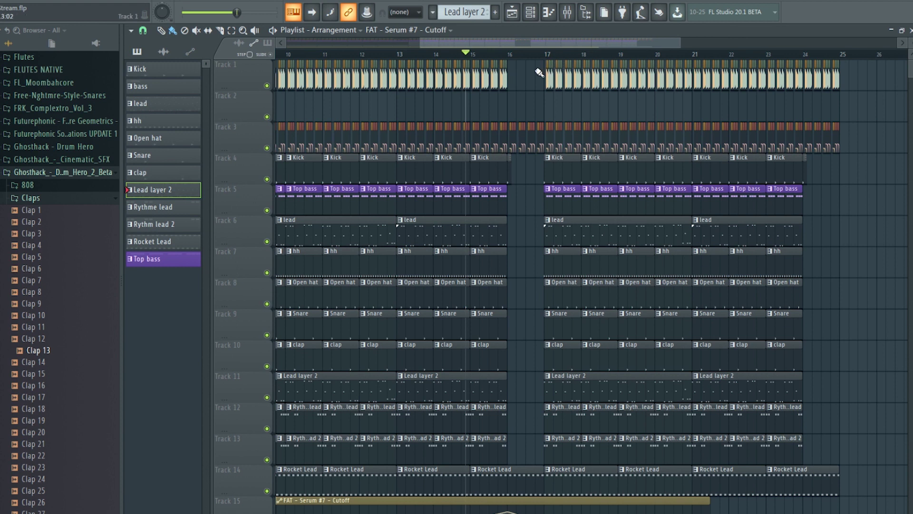
left_click_drag(512, 54, 499, 54)
key("space")
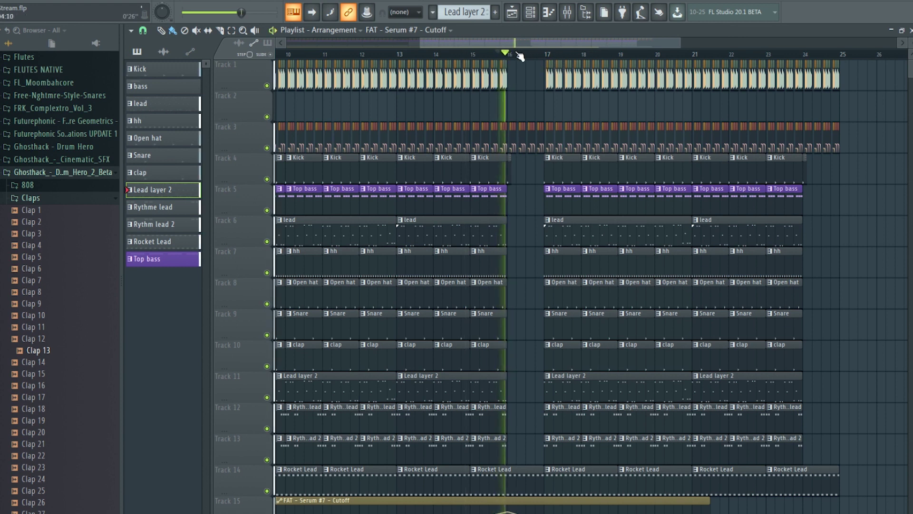
scroll(543, 54, "up", 2)
scroll(544, 55, "down", 3)
key("space")
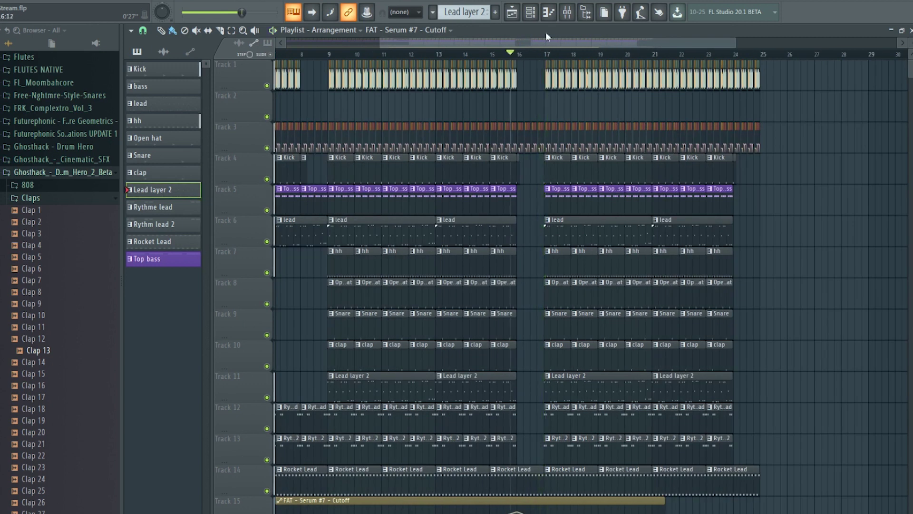
Add Wider to the fourth effect slot of Serum #7, set its width to 137% and lower its mix level during playback.
left_click(571, 15)
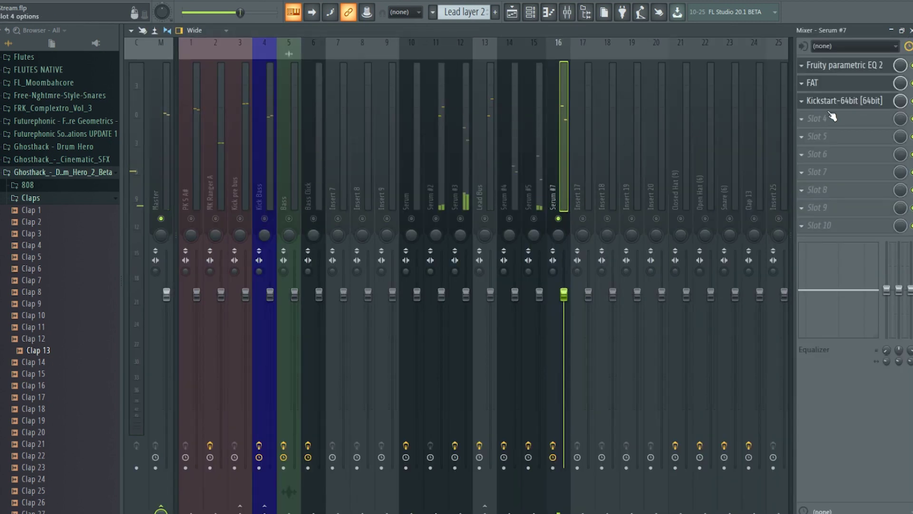
left_click(833, 117)
left_click(759, 93)
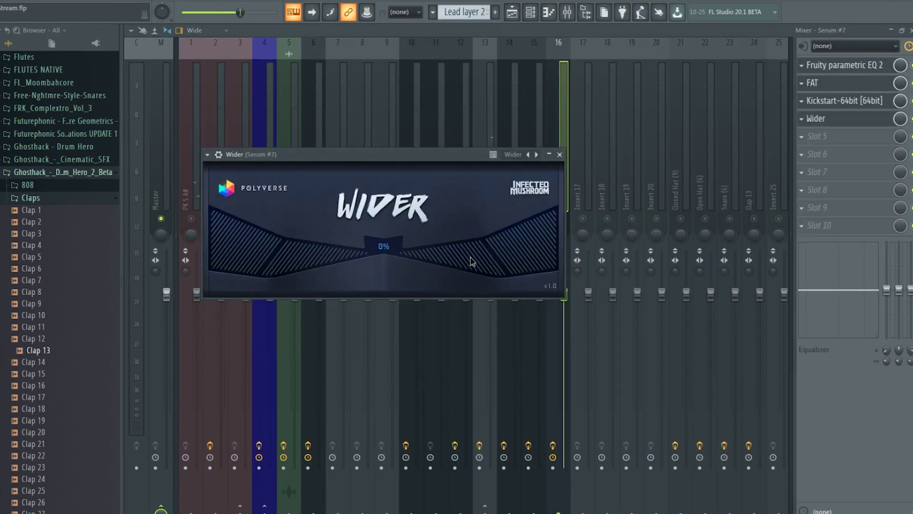
key("space")
left_click_drag(472, 262, 539, 195)
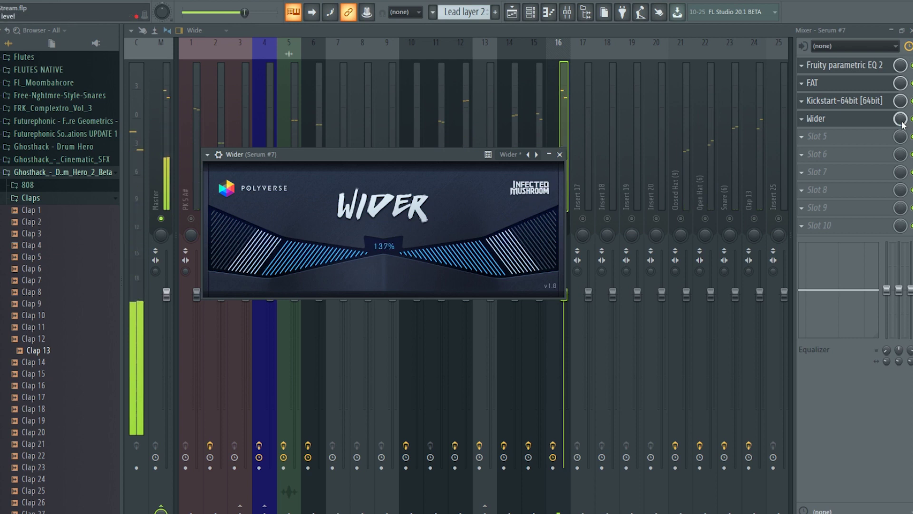
left_click_drag(902, 121, 901, 136)
Move Fruity parametric EQ 2 below Wider to the fifth slot of the Serum #7 effect chain.
scroll(863, 68, "down", 2)
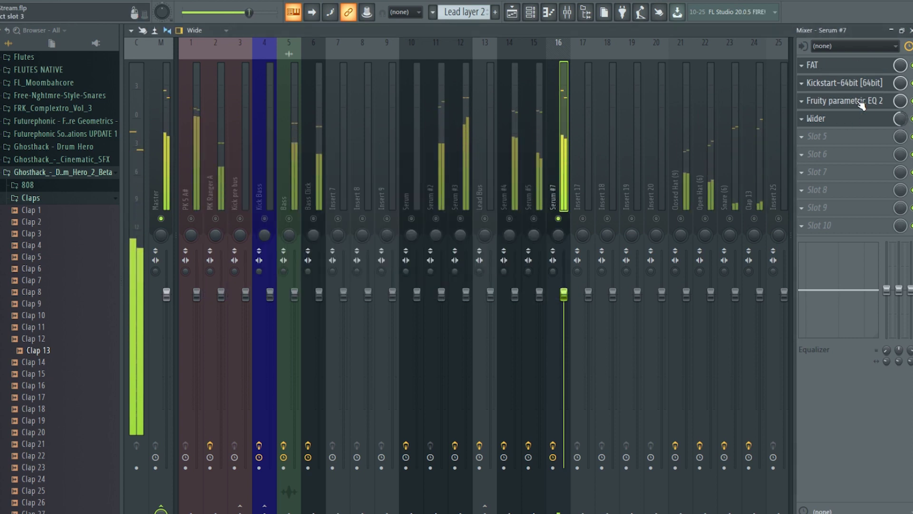
scroll(862, 104, "down", 1)
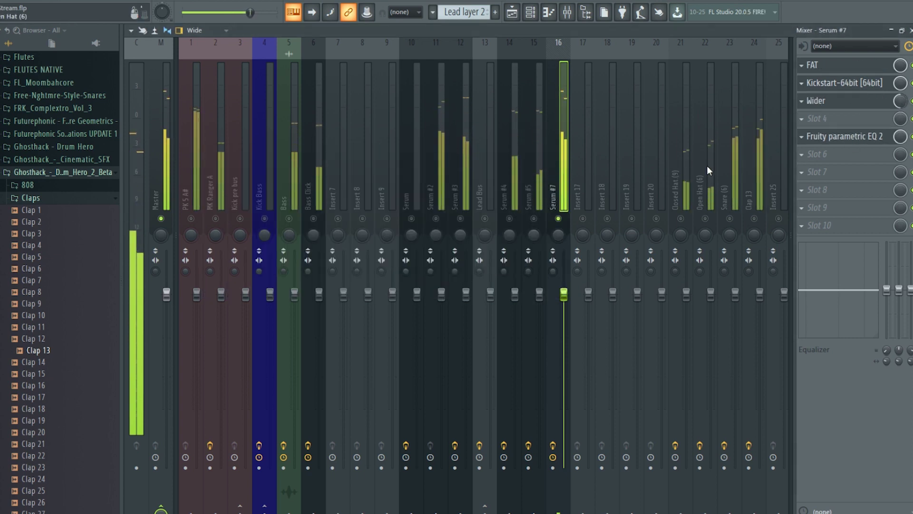
right_click(569, 221)
Review the arrangement around the break at bar 16, moving the playhead to bar 13 and to bar 17.
left_click(512, 12)
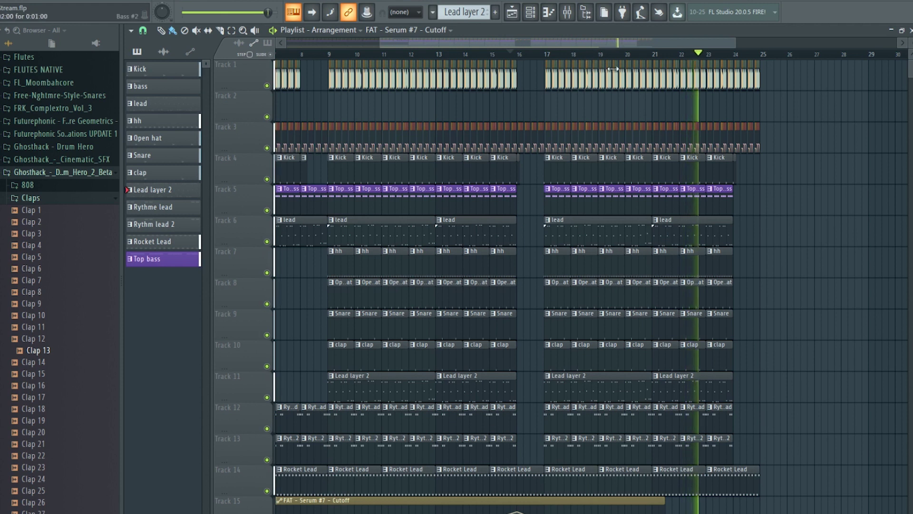
left_click(457, 55)
scroll(55, 372, "down", 8)
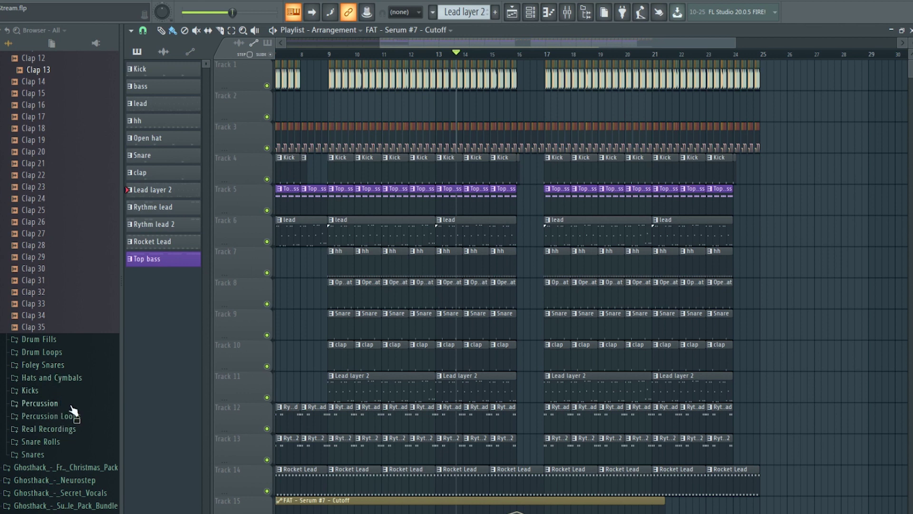
scroll(414, 397, "down", 1)
scroll(449, 59, "down", 3)
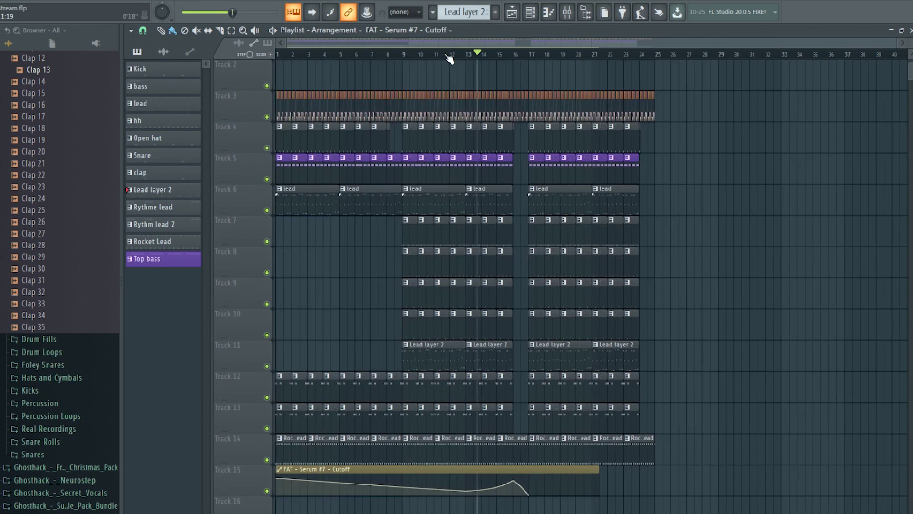
scroll(657, 218, "up", 1)
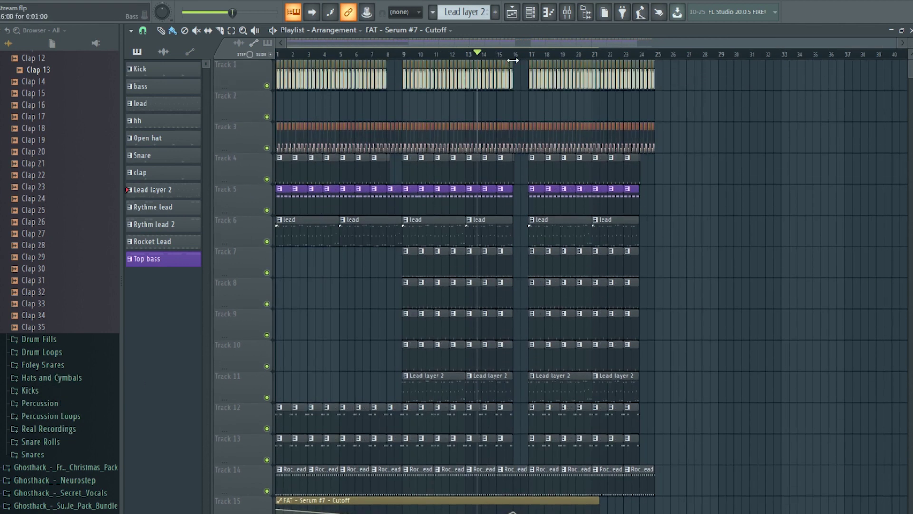
scroll(520, 57, "up", 3)
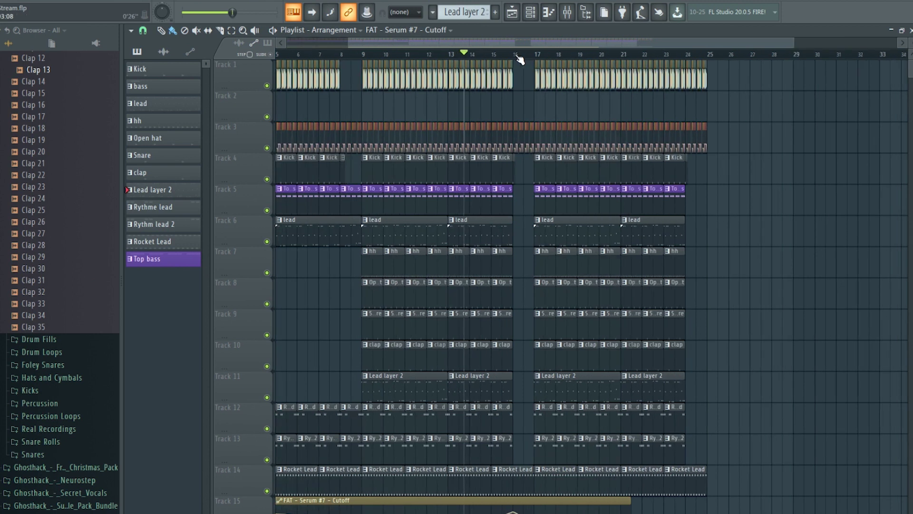
left_click(574, 53)
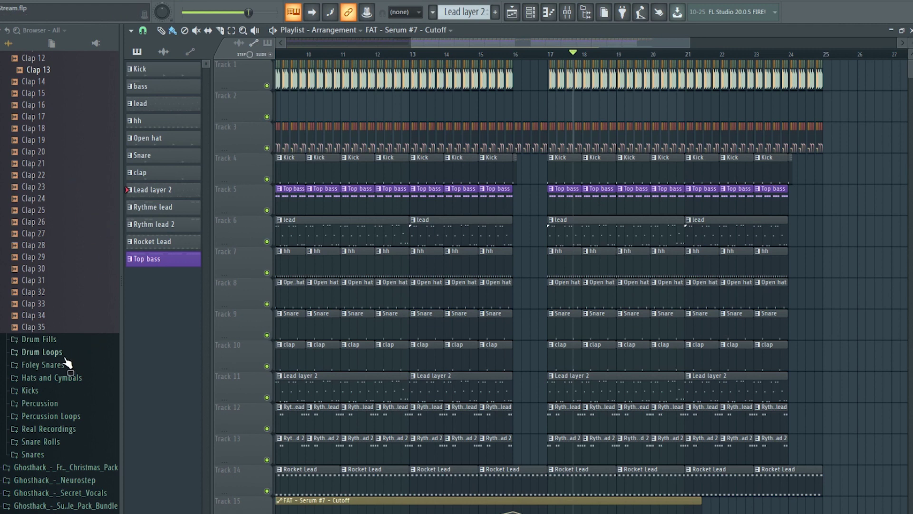
Open the Percussion folder of the Ghosthack drum pack and preview the Perc (9) sample.
left_click(70, 404)
left_click(64, 451)
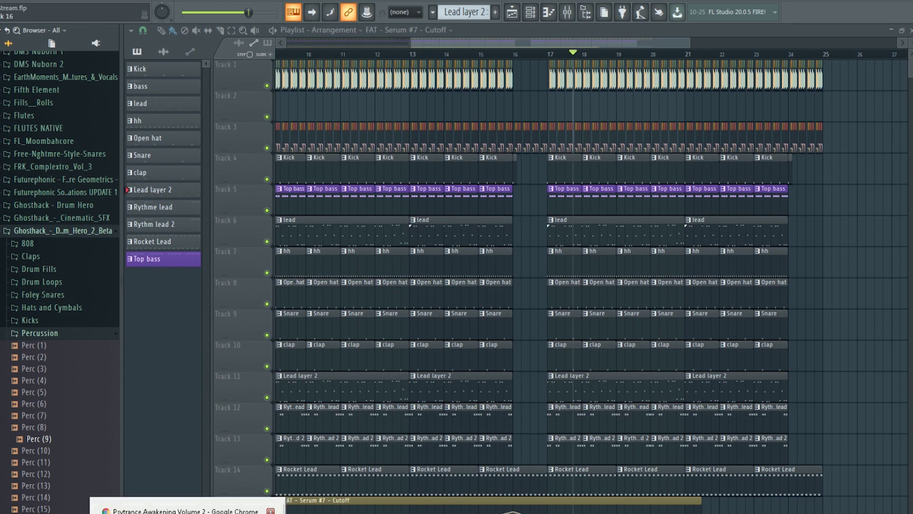
Switch to Chrome and examine the Ghosthack Psytrance Awakening Volume 2 page for its sound demos, preset contents and price.
left_click(188, 512)
scroll(449, 284, "up", 15)
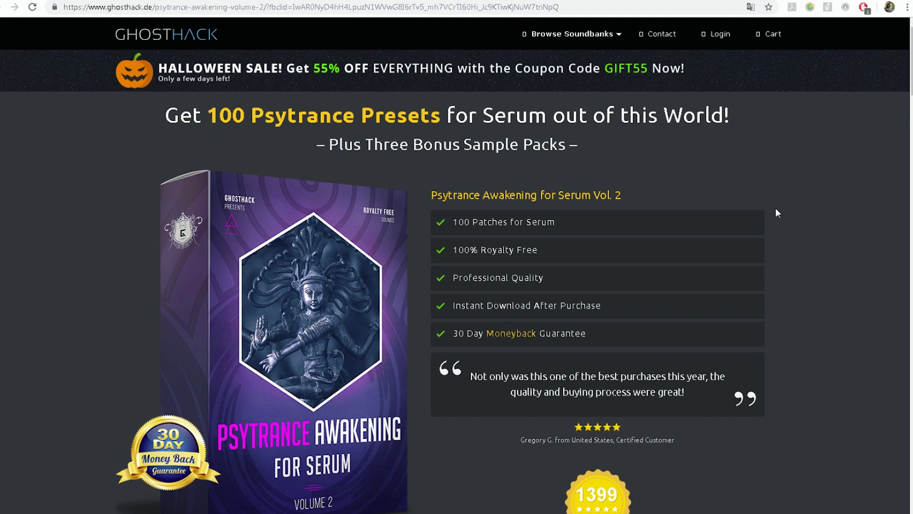
scroll(754, 229, "down", 10)
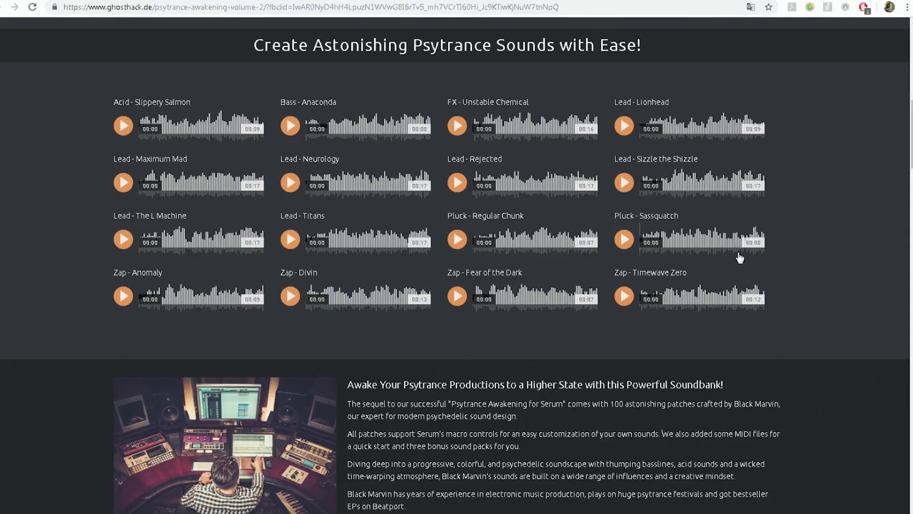
scroll(733, 257, "up", 2)
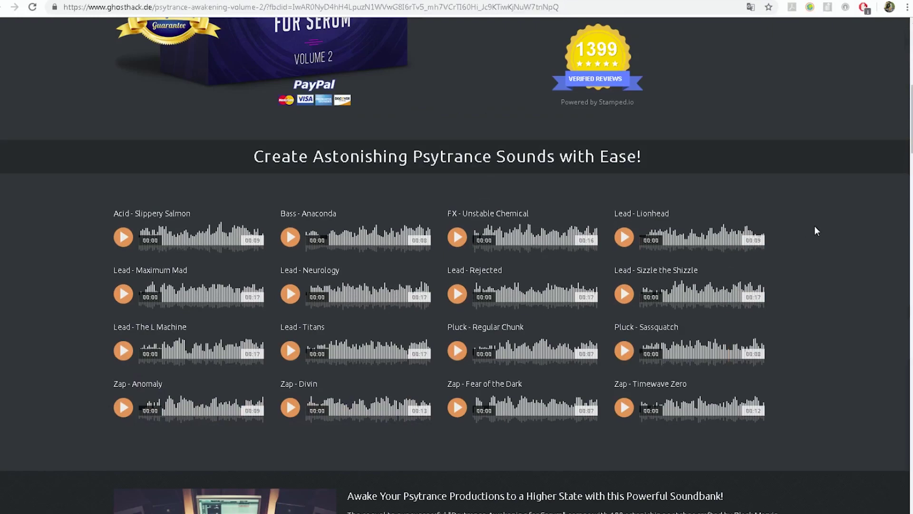
scroll(814, 227, "down", 4)
scroll(817, 228, "down", 6)
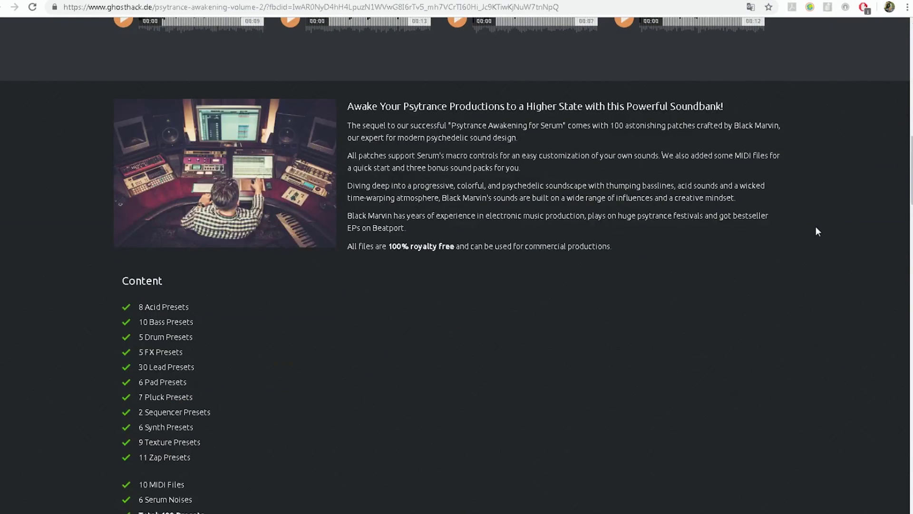
scroll(816, 231, "down", 5)
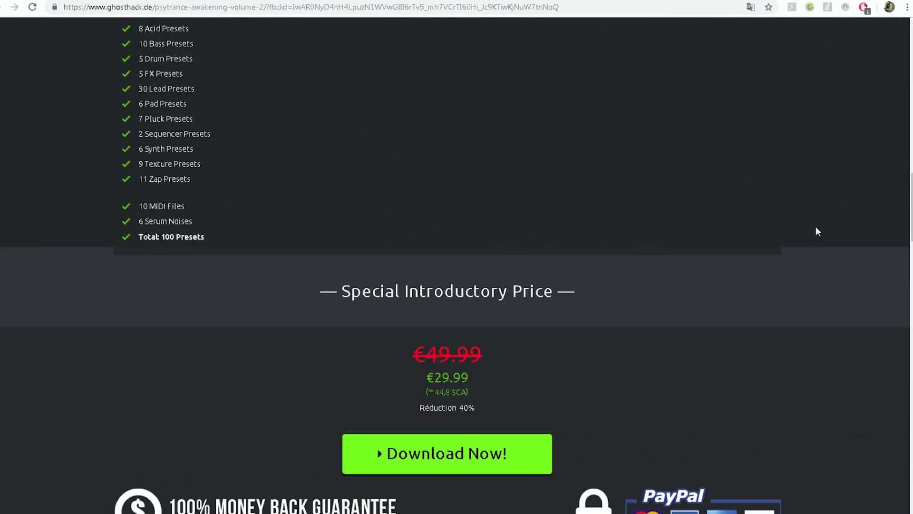
scroll(811, 229, "up", 15)
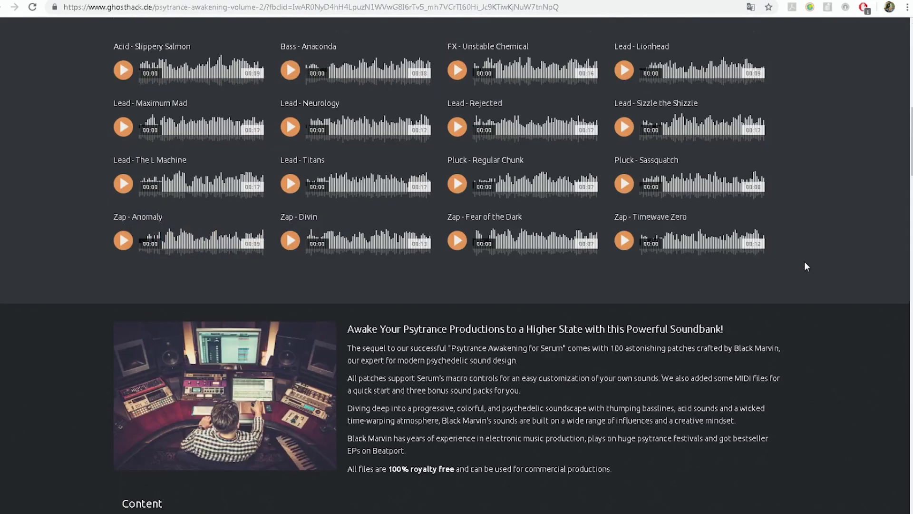
Examine the Psytrance Awakening Volume 2 page for its headline offer and the three bonus sample packs.
scroll(811, 251, "up", 10)
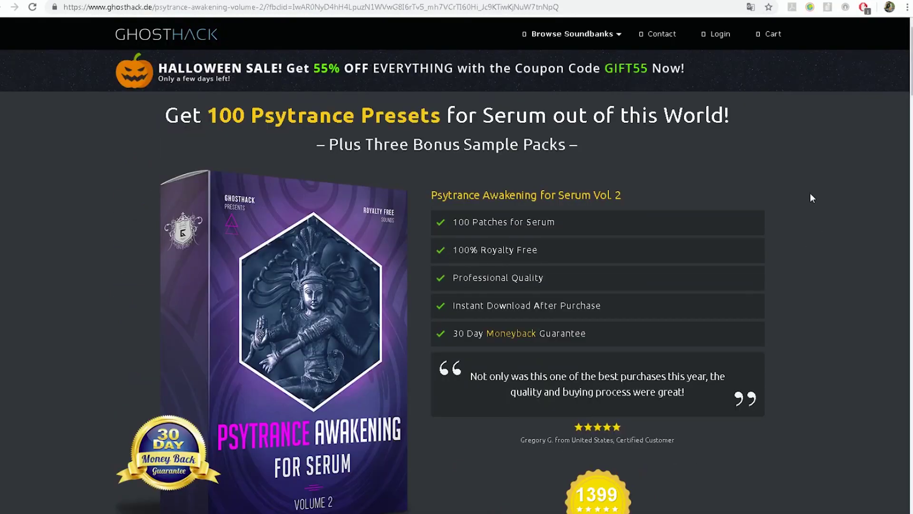
scroll(812, 198, "down", 20)
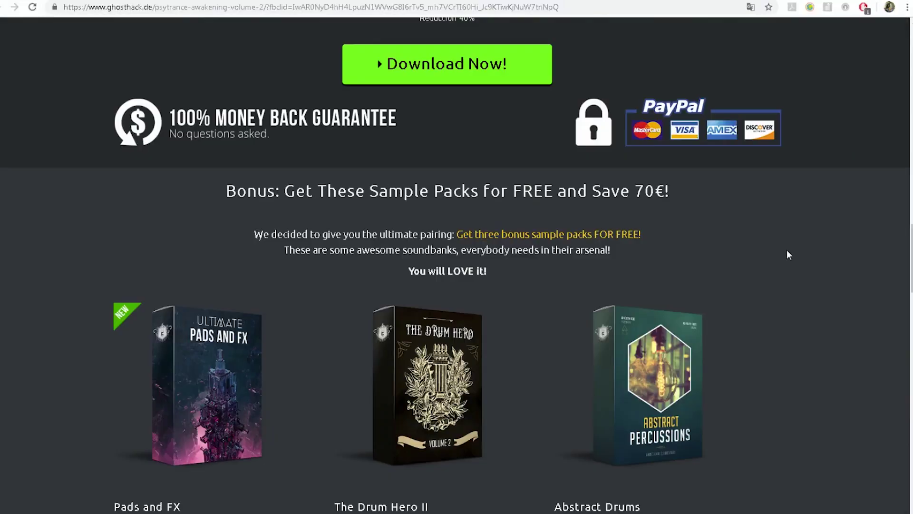
scroll(788, 255, "down", 10)
scroll(788, 255, "up", 6)
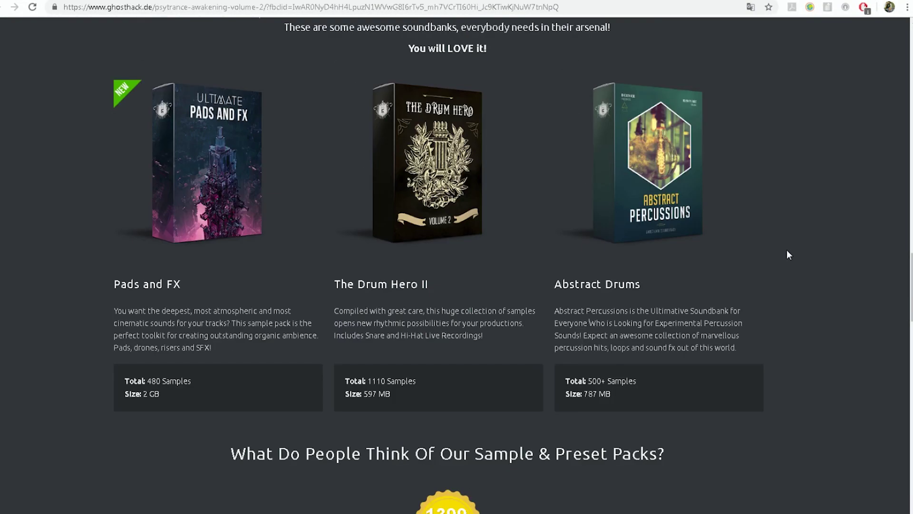
scroll(420, 86, "up", 2)
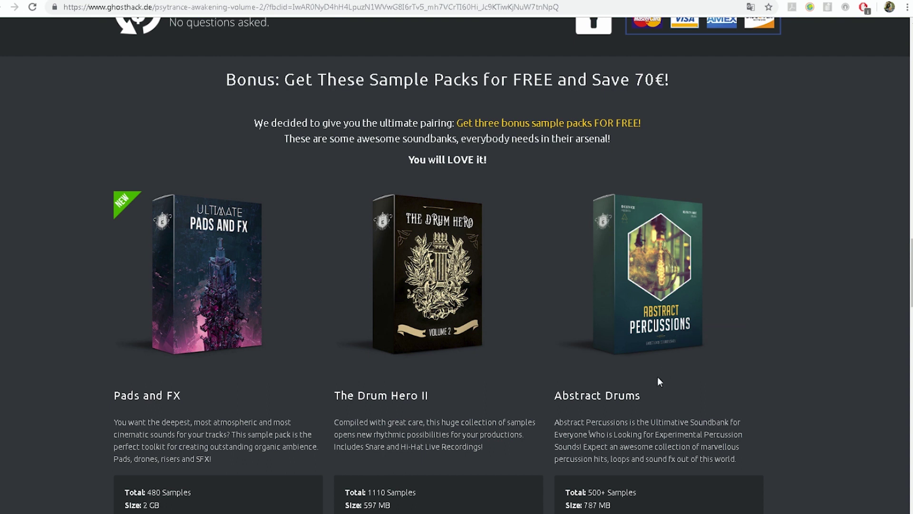
Switch back to FL Studio and create a new pattern named Perc.
key("alt+Tab")
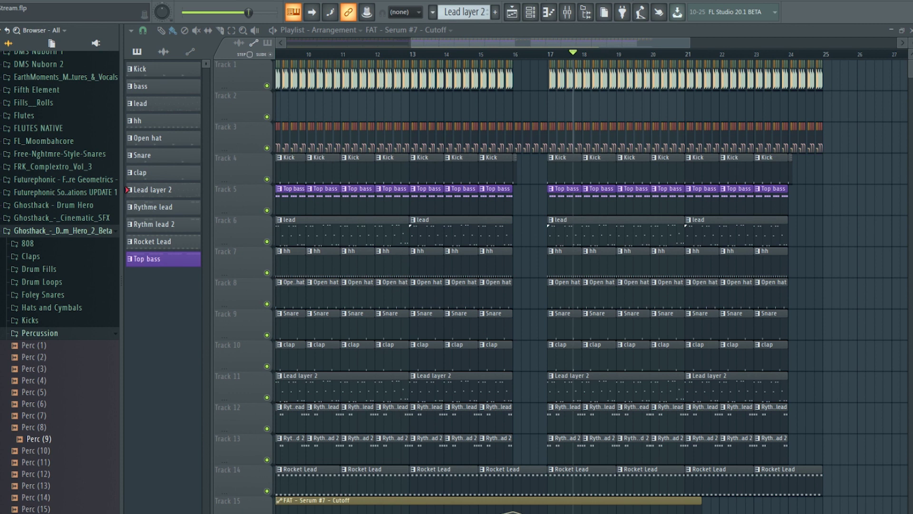
left_click(496, 12)
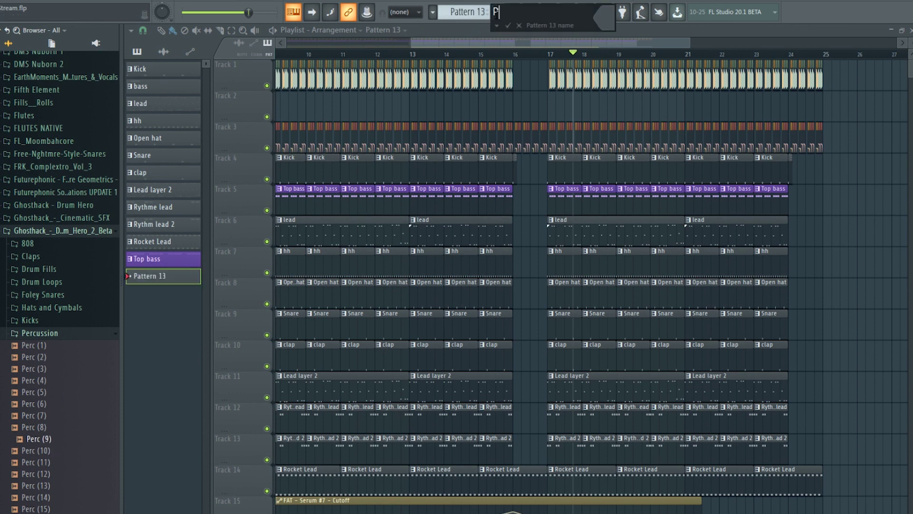
type("Perc")
key("Return")
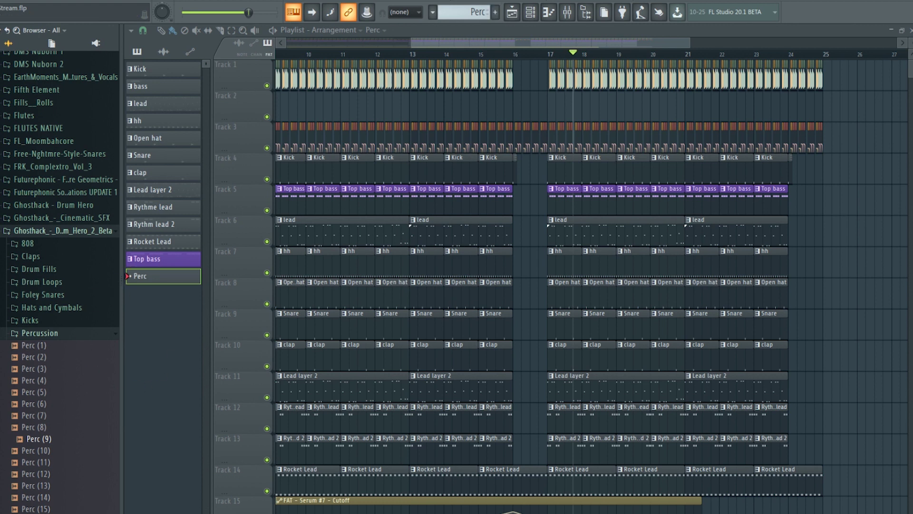
Move the playlist playhead to the start of the second section at bar 17.
left_click(512, 12)
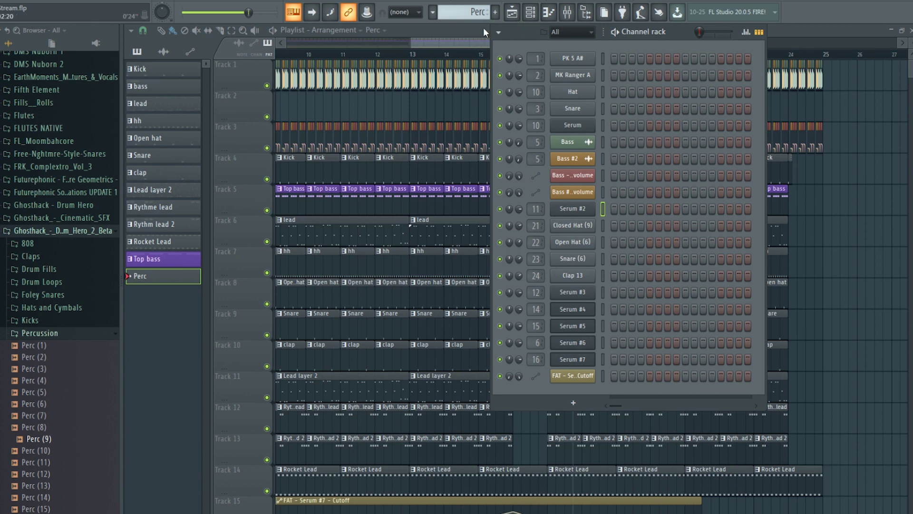
left_click(459, 51)
scroll(460, 53, "up", 5)
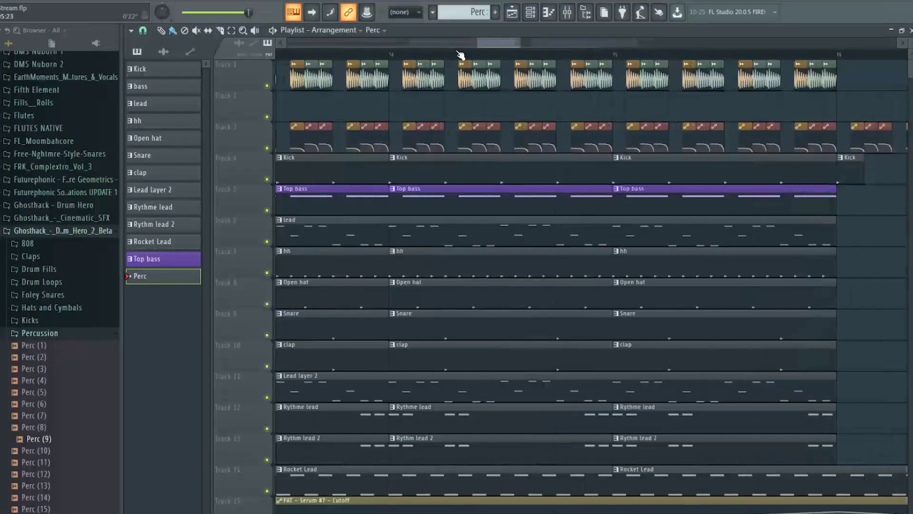
scroll(459, 53, "up", 3)
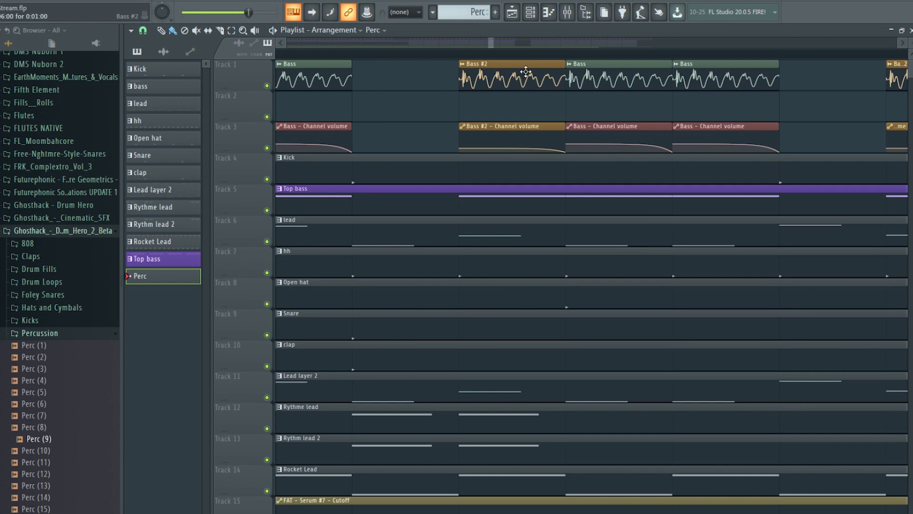
scroll(580, 50, "down", 5)
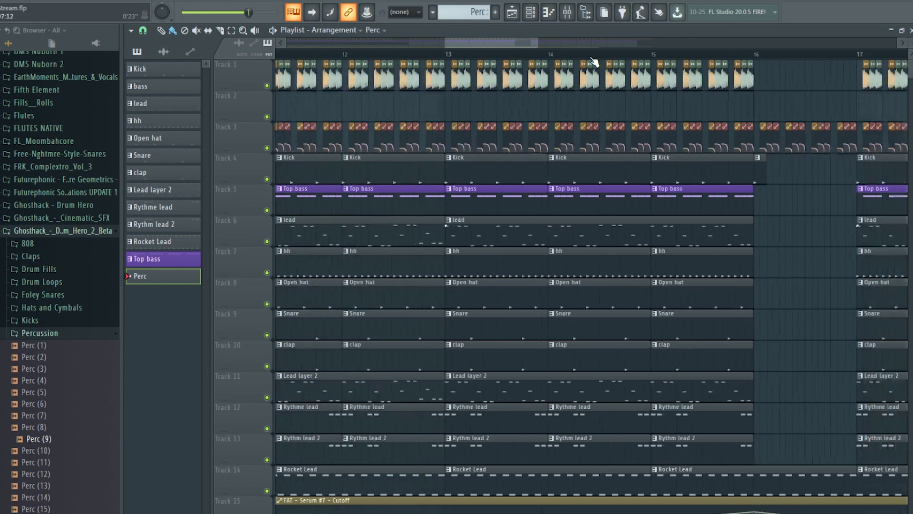
scroll(594, 62, "down", 3)
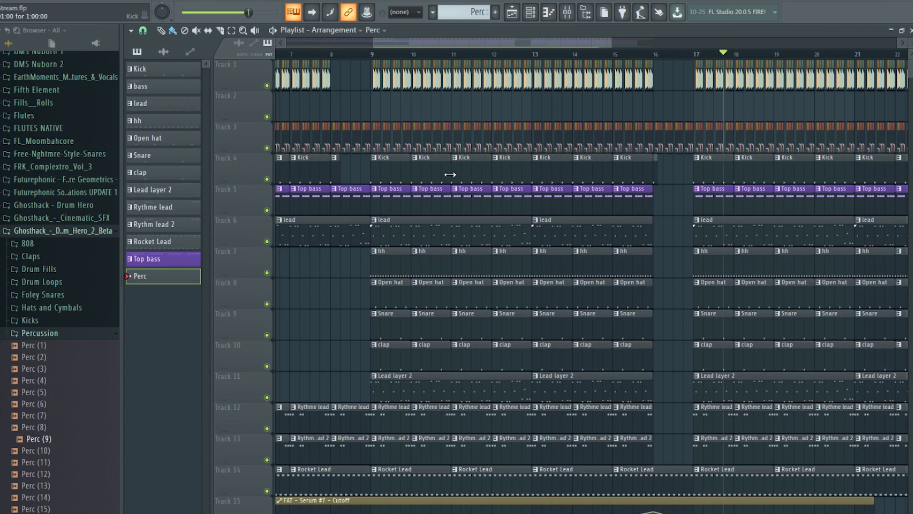
scroll(554, 55, "down", 3)
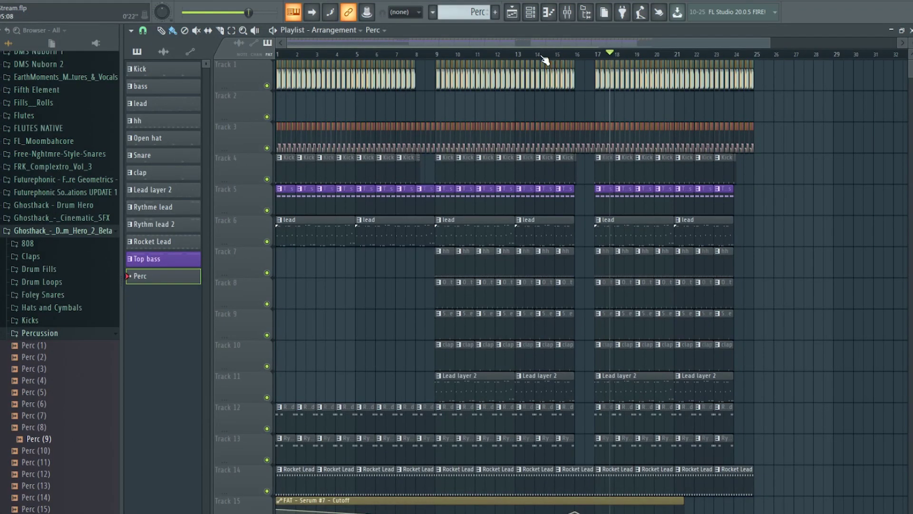
scroll(609, 55, "up", 1)
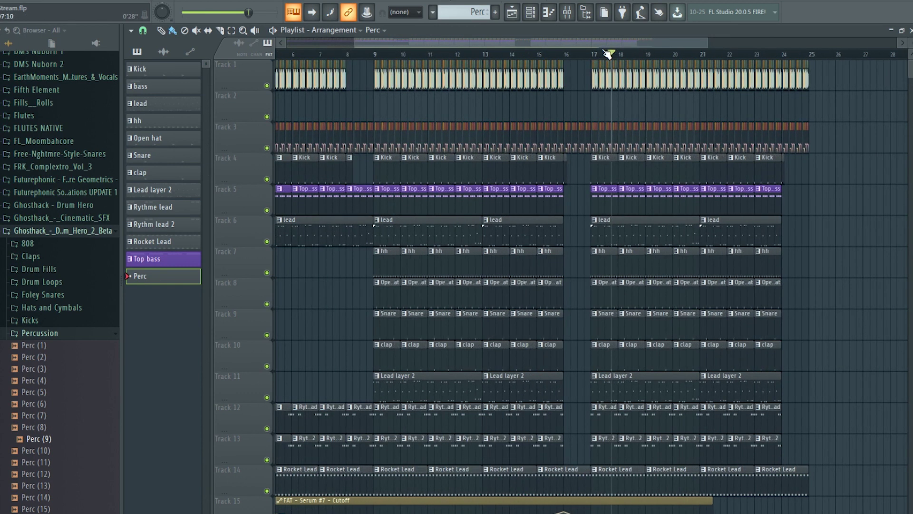
left_click_drag(608, 53, 595, 54)
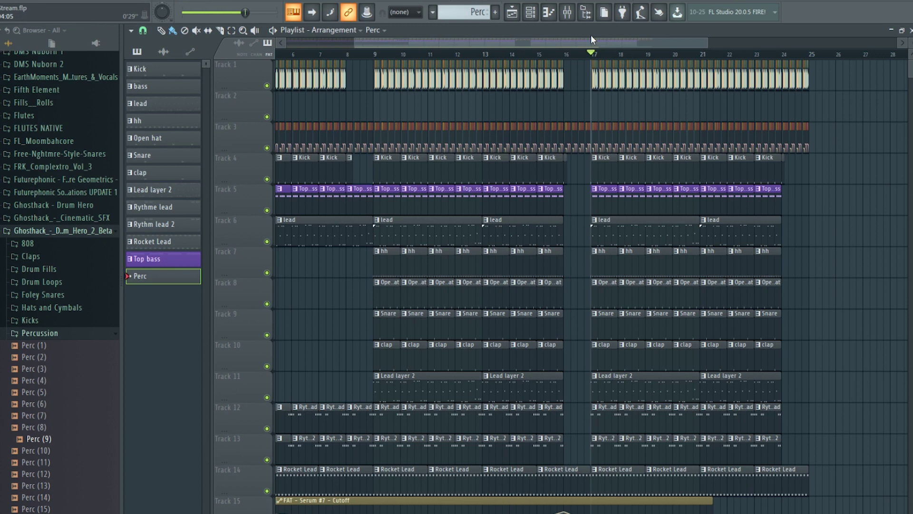
left_click_drag(604, 43, 626, 51)
Show the channel rack and preview the Perc (10), Perc (18), Perc (17) and Perc (15) samples from the Percussion folder.
left_click(530, 12)
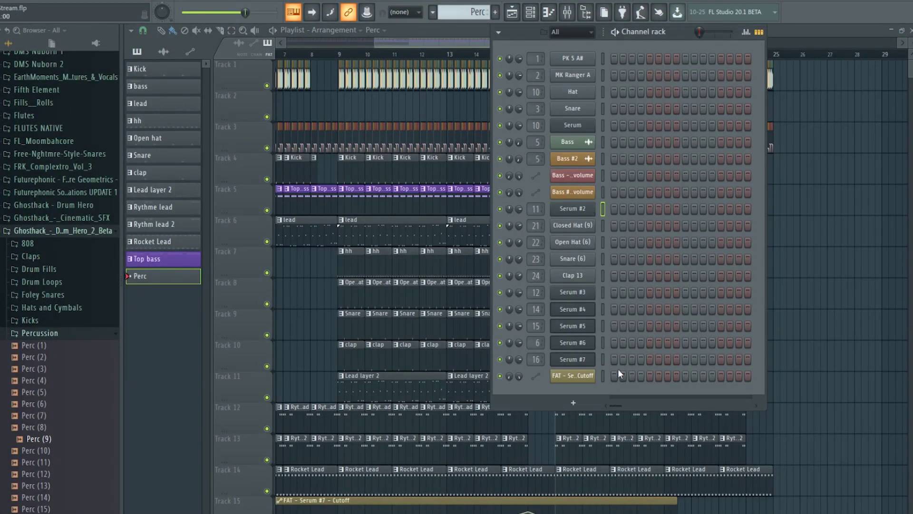
left_click(45, 450)
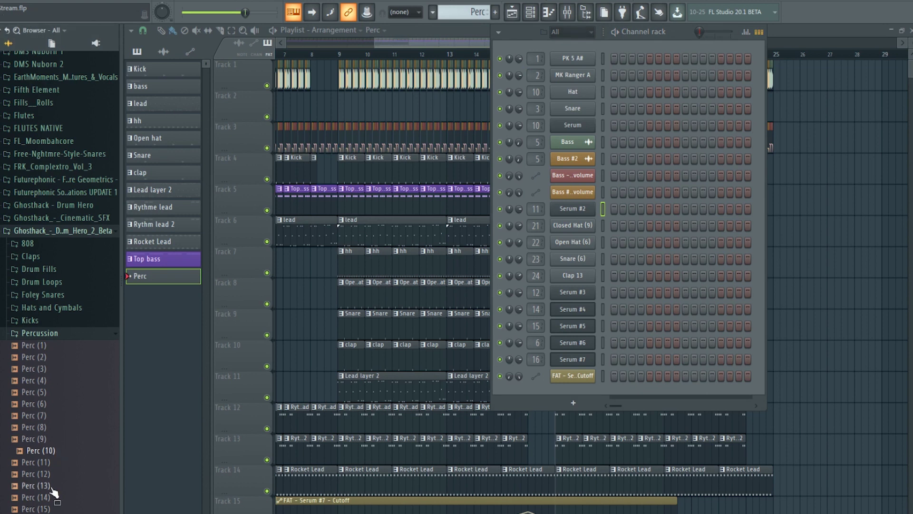
scroll(53, 492, "down", 4)
left_click(48, 403)
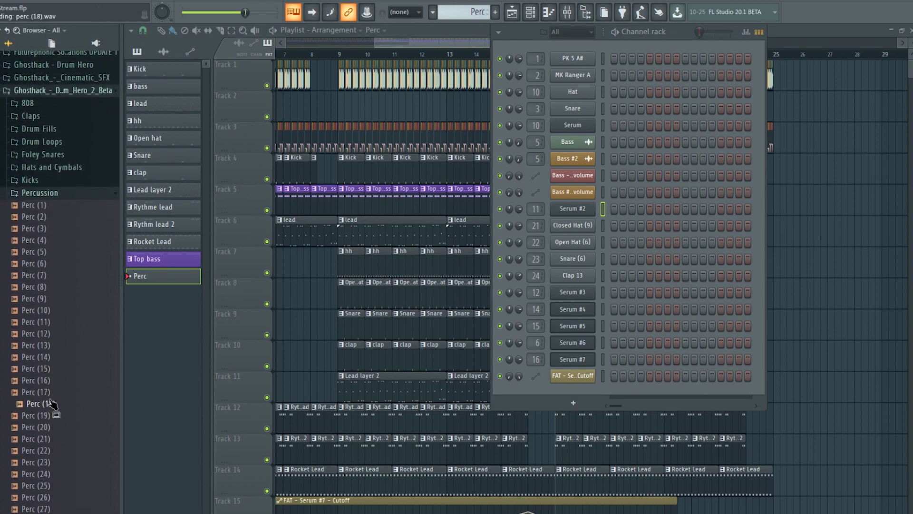
left_click(47, 392)
left_click(46, 369)
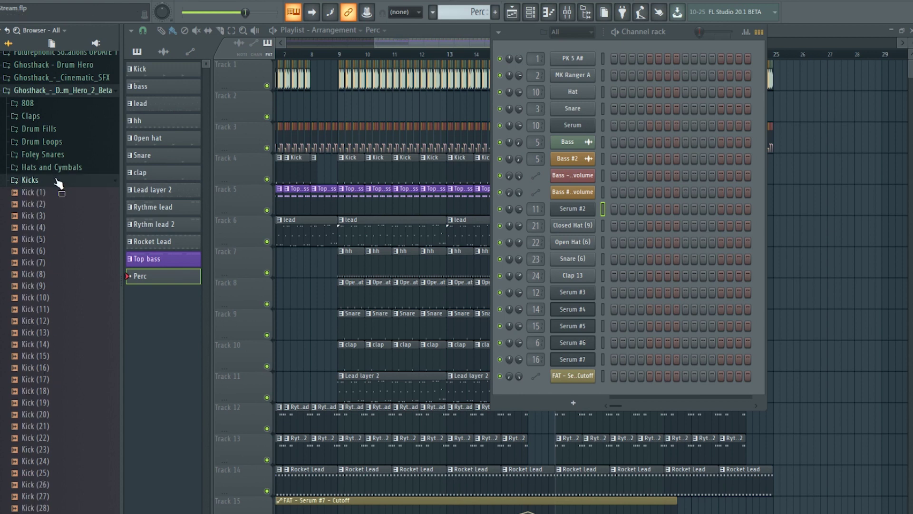
Preview ride samples in the Hats and Cymbals folder and add Ride (26) as a new channel at the end of the channel rack.
left_click(52, 193)
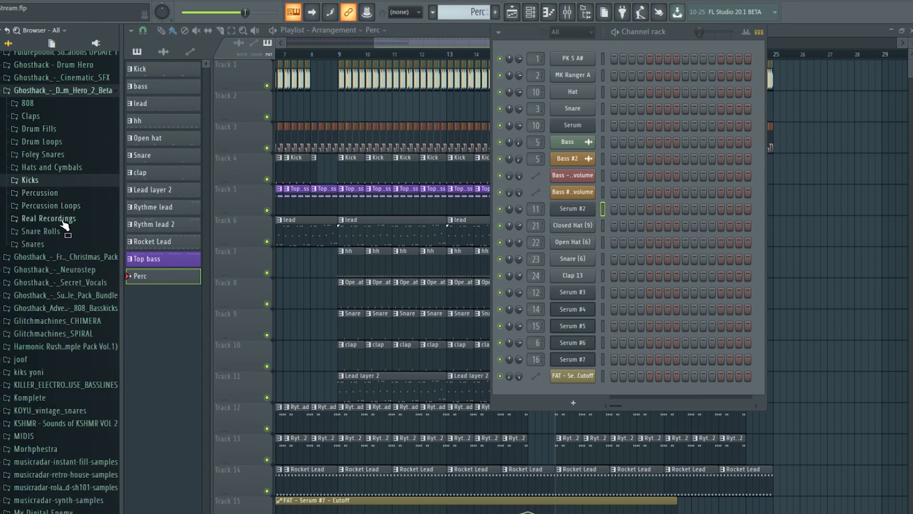
left_click(53, 168)
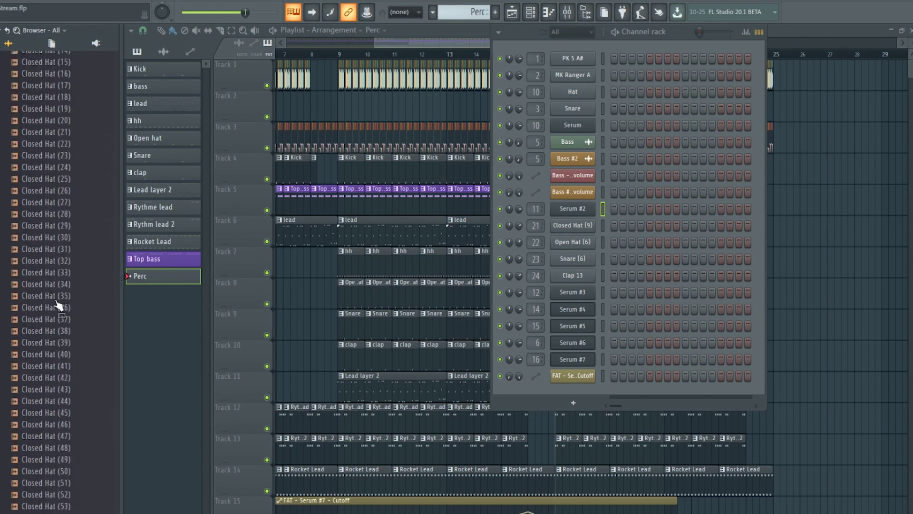
scroll(29, 297, "down", 10)
left_click(29, 110)
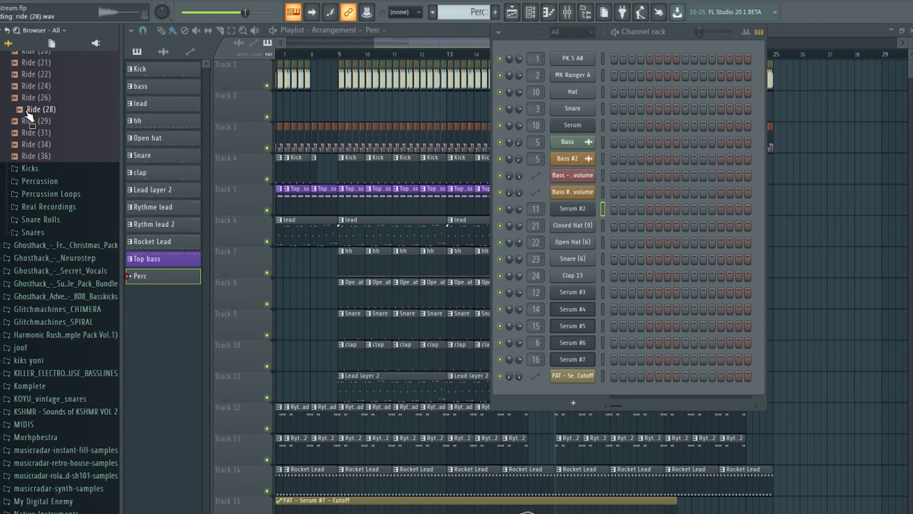
left_click(36, 98)
left_click_drag(34, 99, 552, 400)
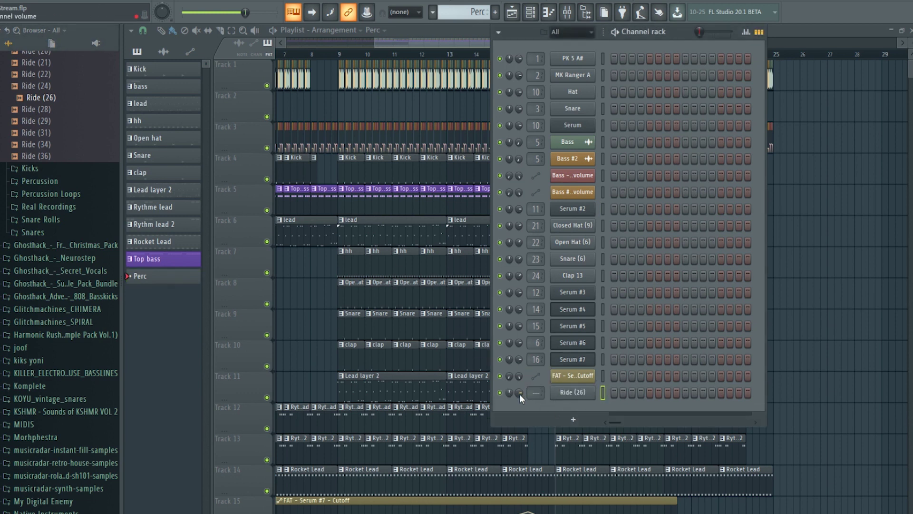
Program Ride (26) hits on steps 3, 7 and 11 of the Perc pattern and place Perc clips on Track 16 from bar 17 to bar 25.
left_click(581, 393)
left_click(632, 394)
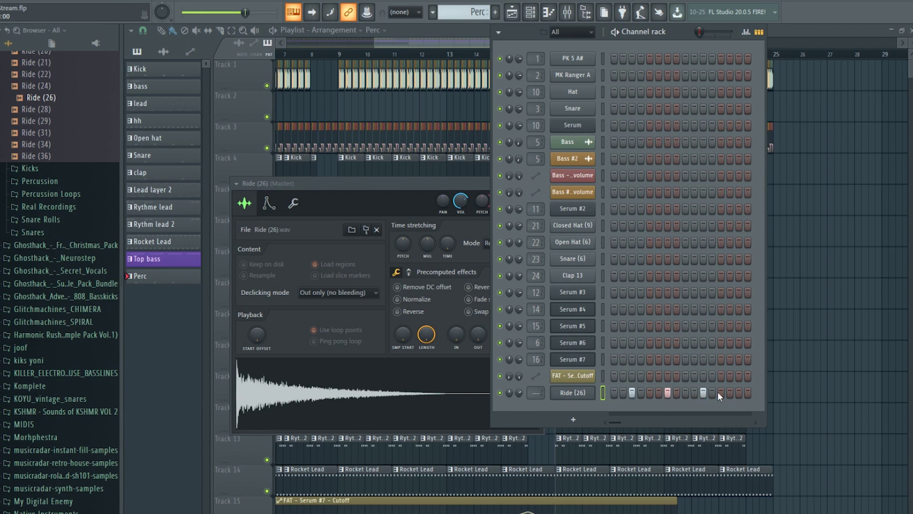
left_click(443, 42)
scroll(555, 431, "down", 4)
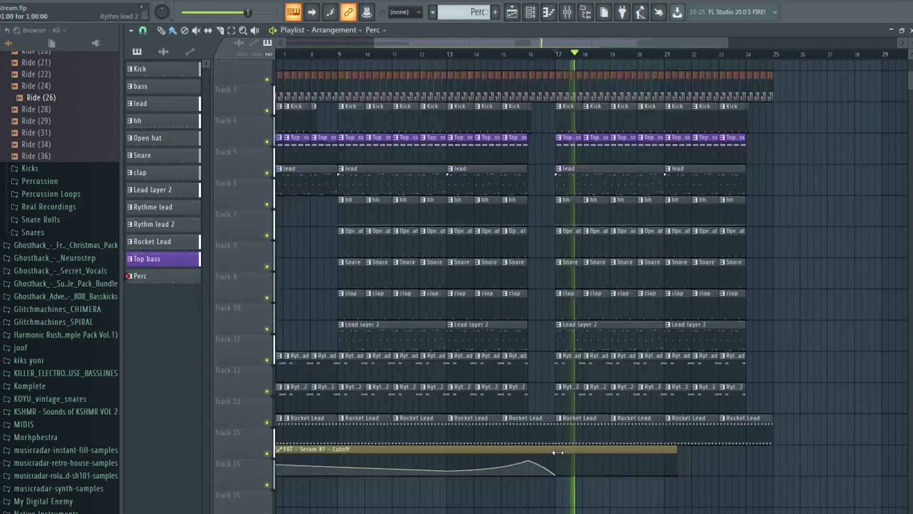
left_click_drag(554, 431, 762, 416)
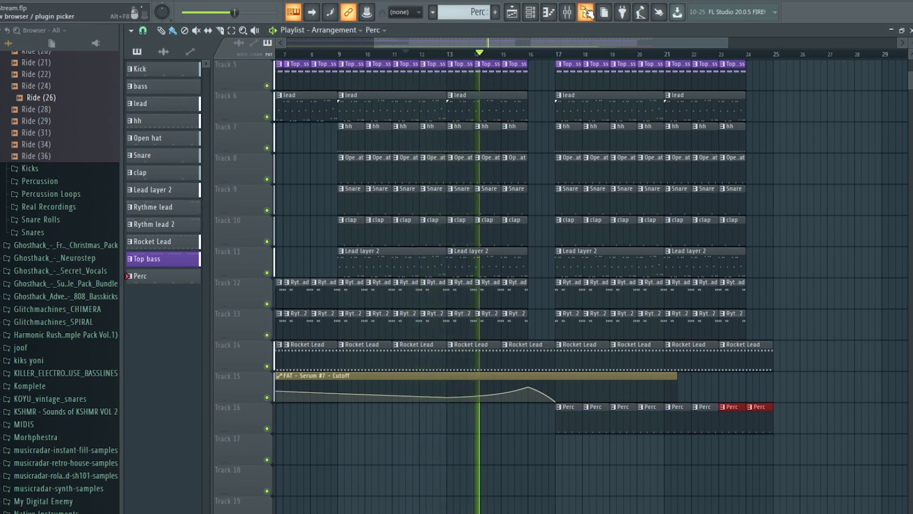
Route the Ride (26) channel to mixer insert 25.
left_click(569, 17)
scroll(604, 173, "right", 5)
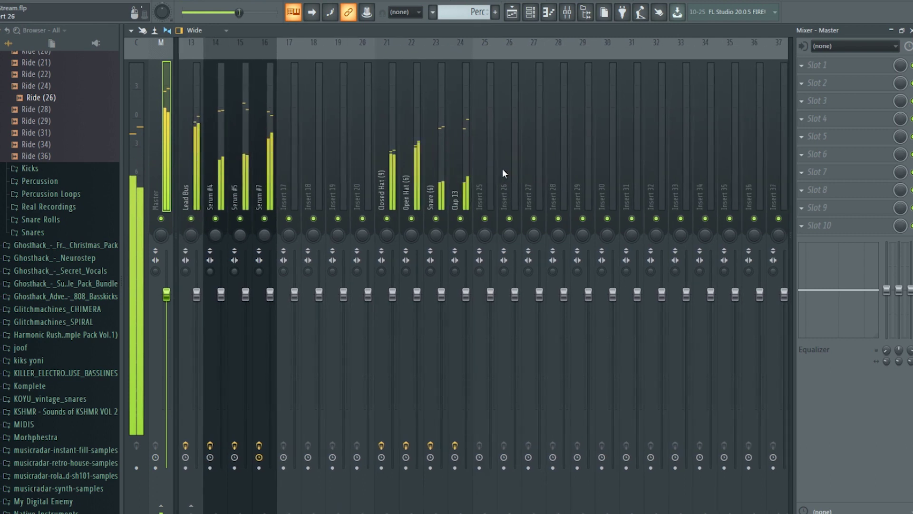
right_click(490, 162)
mouse_move(547, 129)
left_click(630, 125)
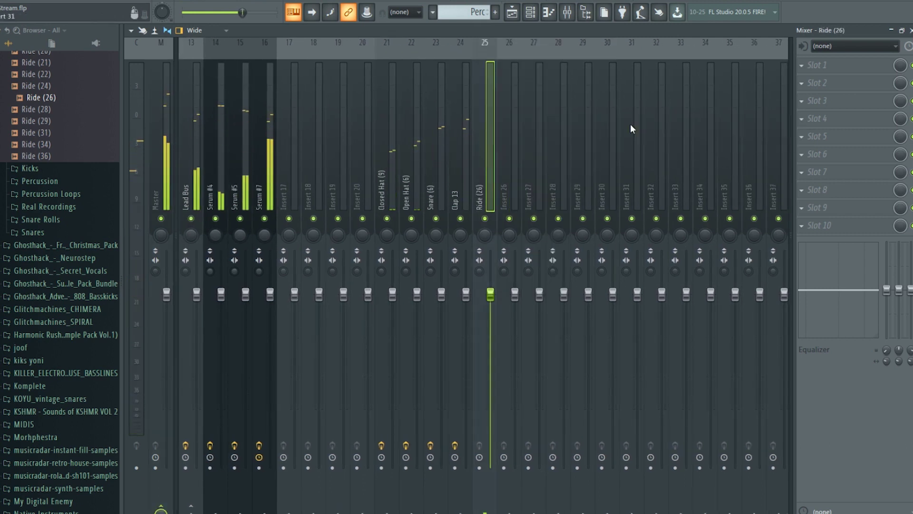
Load Virtual Mix Rack in the first effect slot of the Ride (26) mixer track and apply the Standart Marv preset.
left_click(817, 66)
left_click(720, 4)
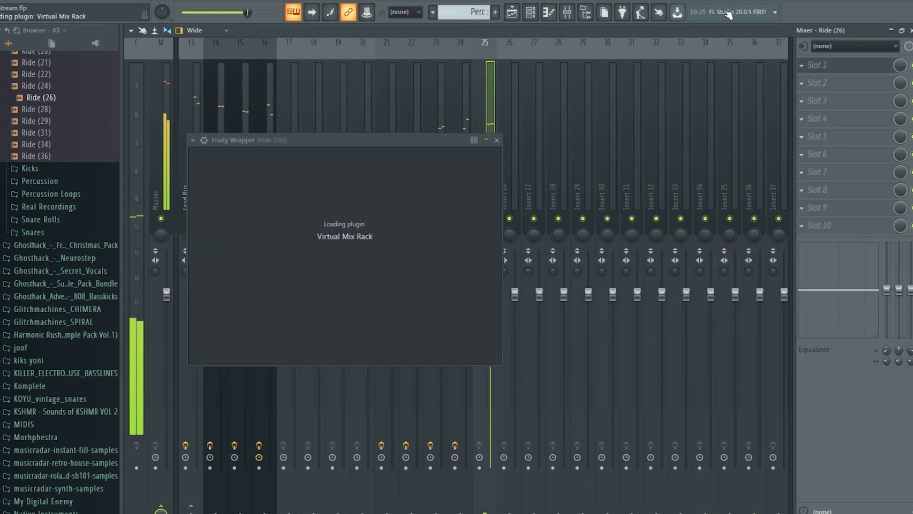
left_click(589, 181)
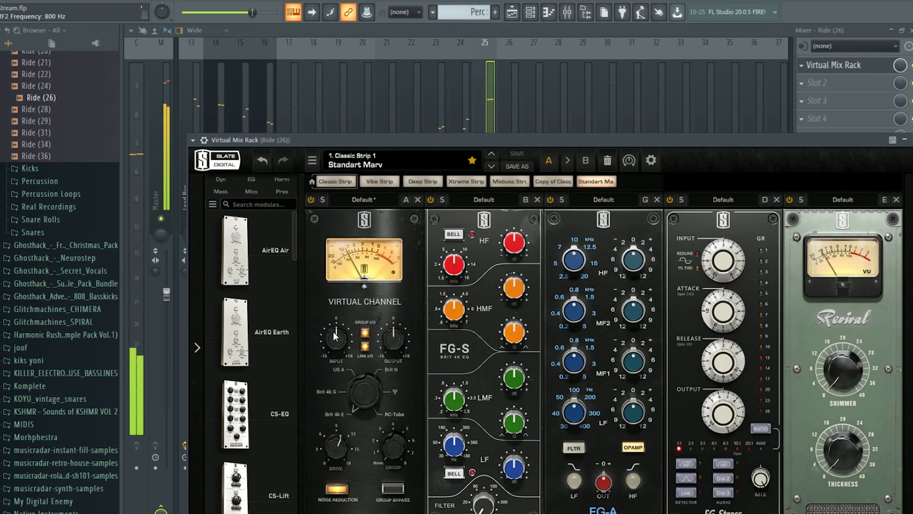
Set the Virtual Channel module to Brit 4k G and remove the FG-S equalizer module from the rack.
left_click(345, 397)
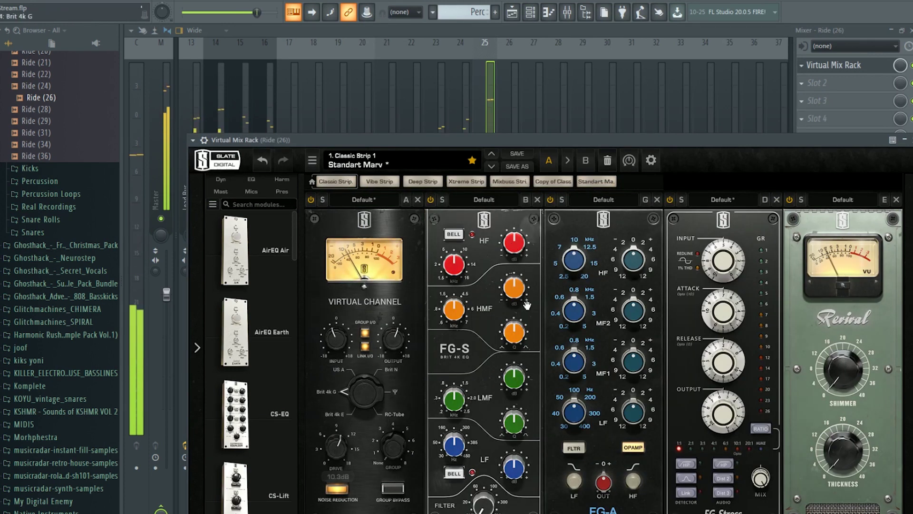
left_click(538, 200)
On the FG-A equalizer, enable the filter and set the MF2 gain to +2 dB and the HF gain to about +2 dB.
left_click(458, 449)
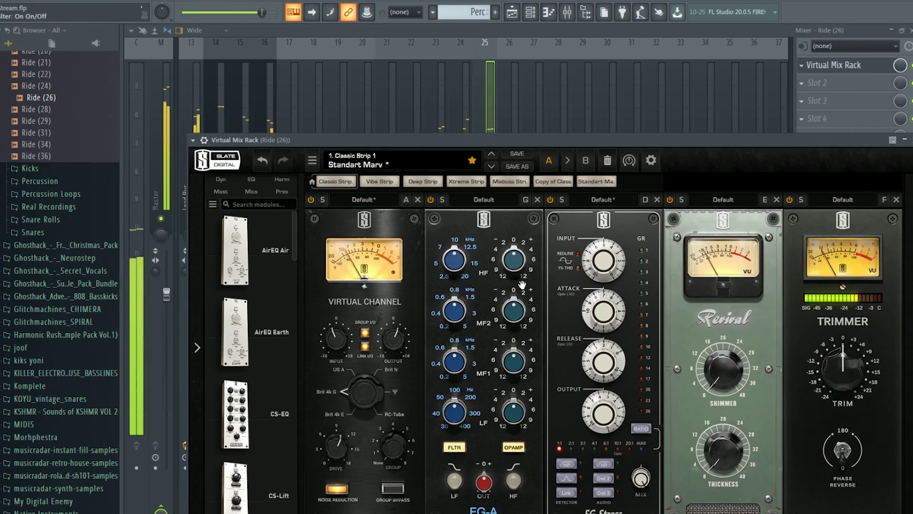
left_click_drag(516, 310, 513, 321)
left_click_drag(515, 261, 517, 225)
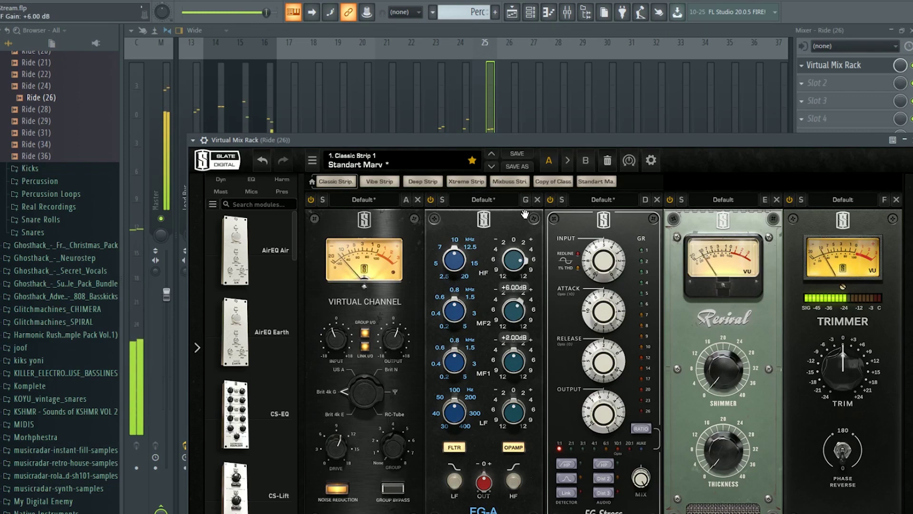
left_click_drag(514, 260, 516, 285)
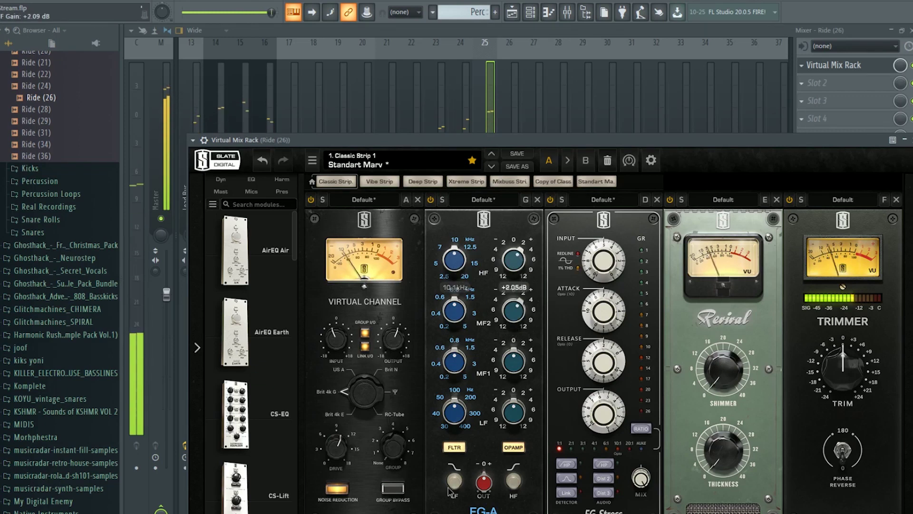
Set the FG-Stress compressor's ratio to 4:1 and its input to about 5.2, and play the arrangement from bar 17.
left_click(595, 444)
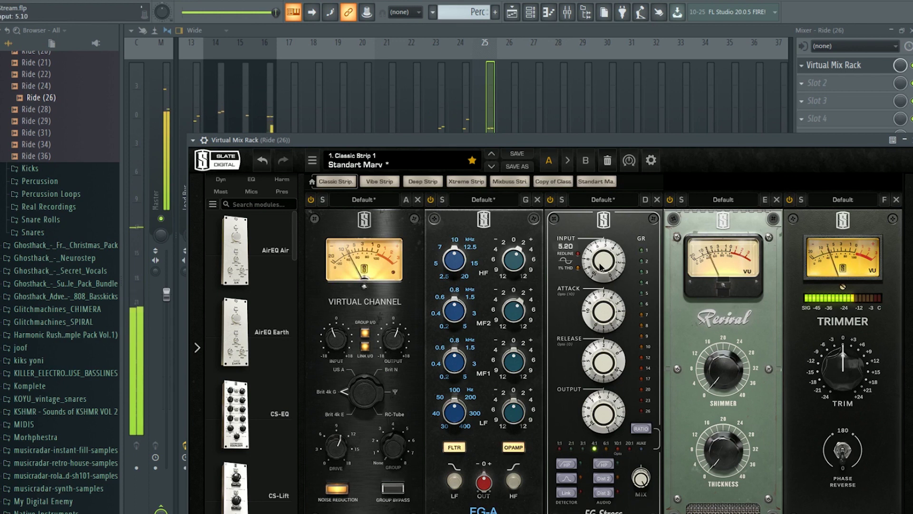
left_click(512, 12)
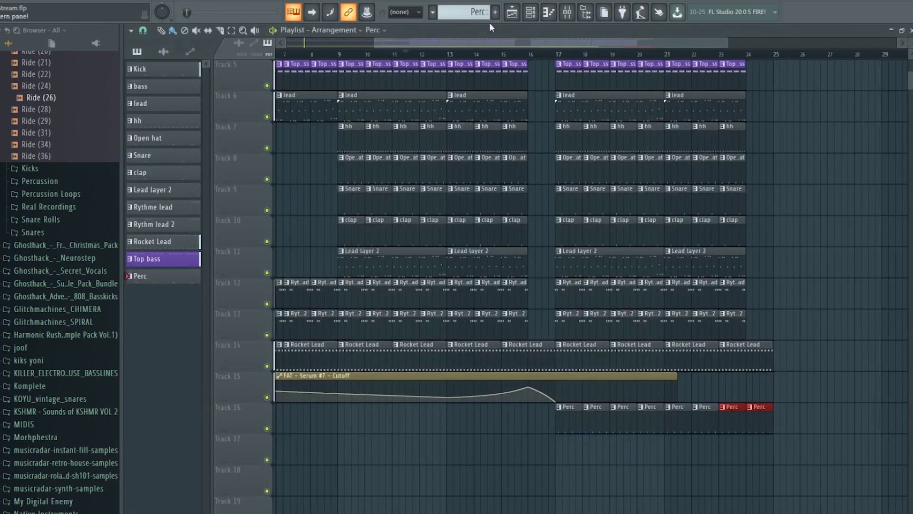
left_click(560, 54)
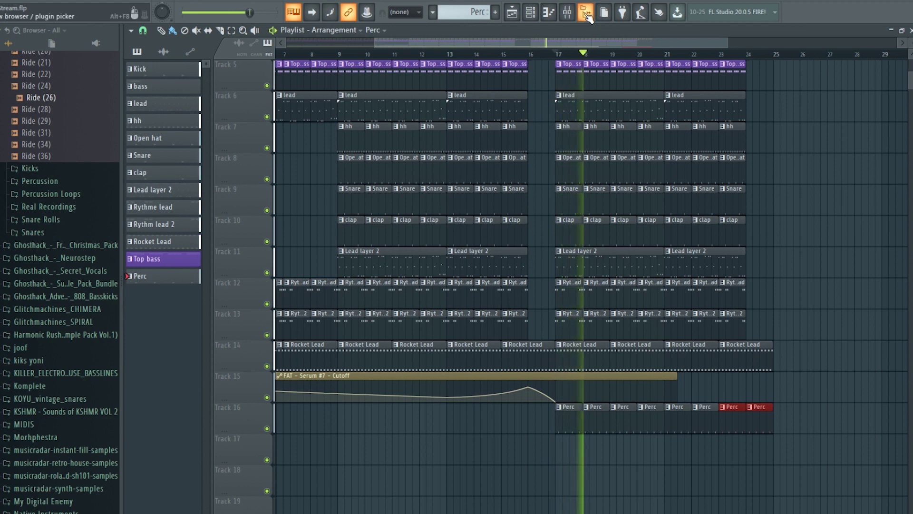
left_click(567, 12)
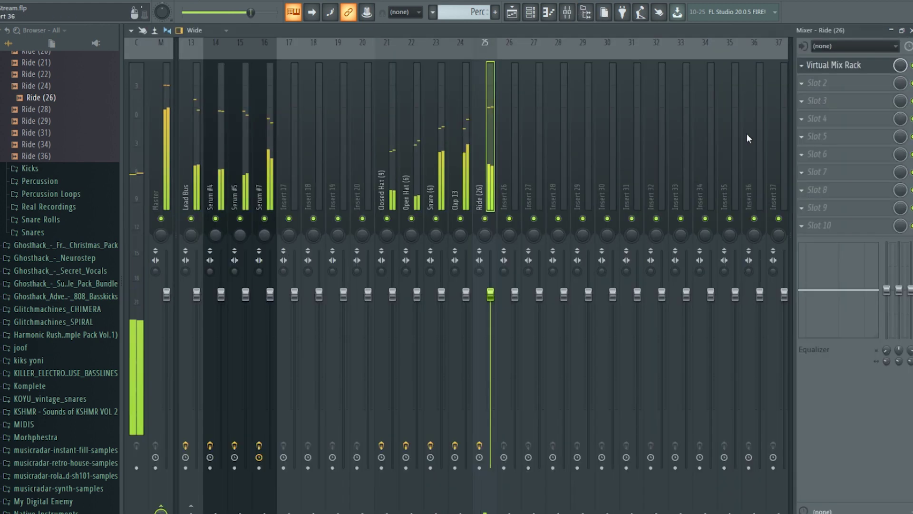
Lower the trim on the Trimmer module in the Ride (26) track's Virtual Mix Rack.
left_click(828, 65)
left_click_drag(842, 364, 819, 384)
left_click(833, 65)
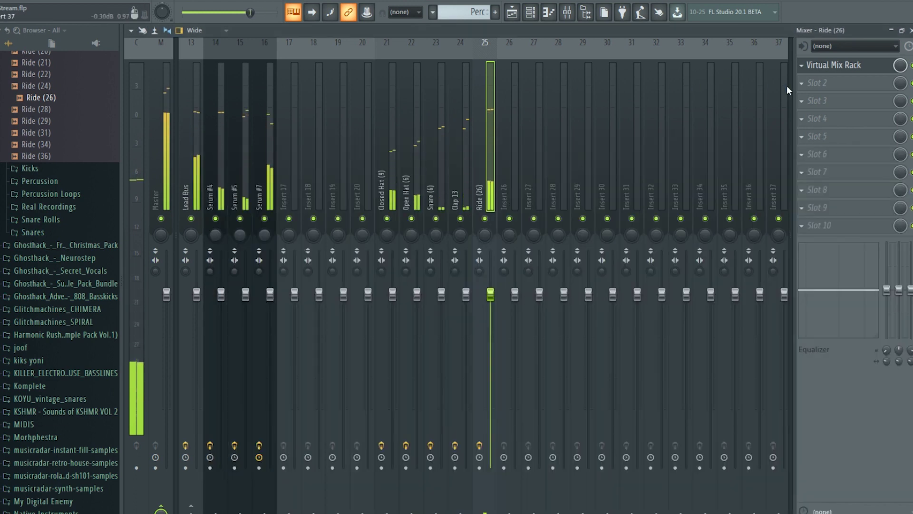
Load Kickstart-64bit in the second effect slot of the Ride (26) mixer track and set its mix to 93%.
left_click(817, 83)
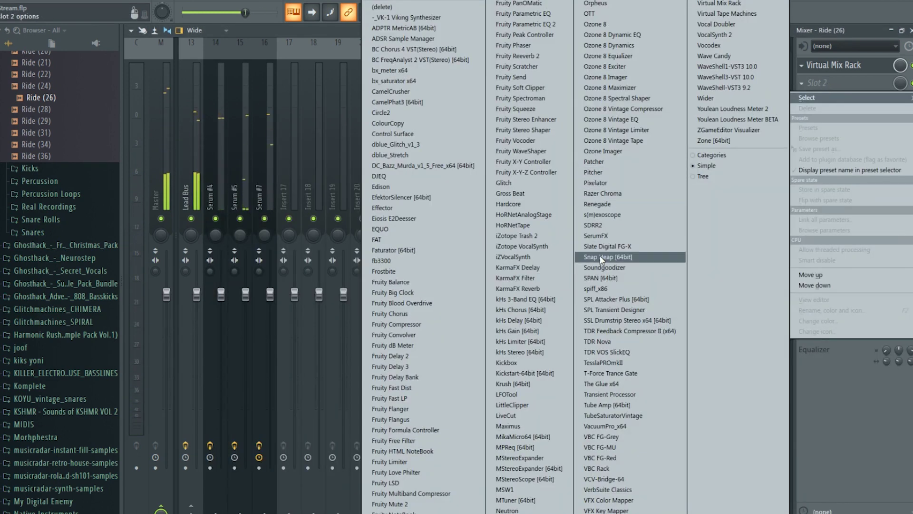
left_click(528, 373)
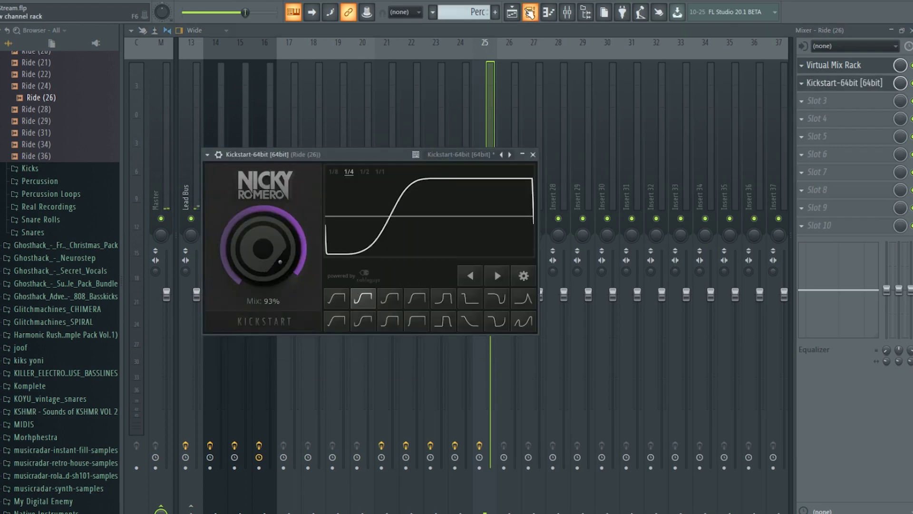
key("F5")
key("space")
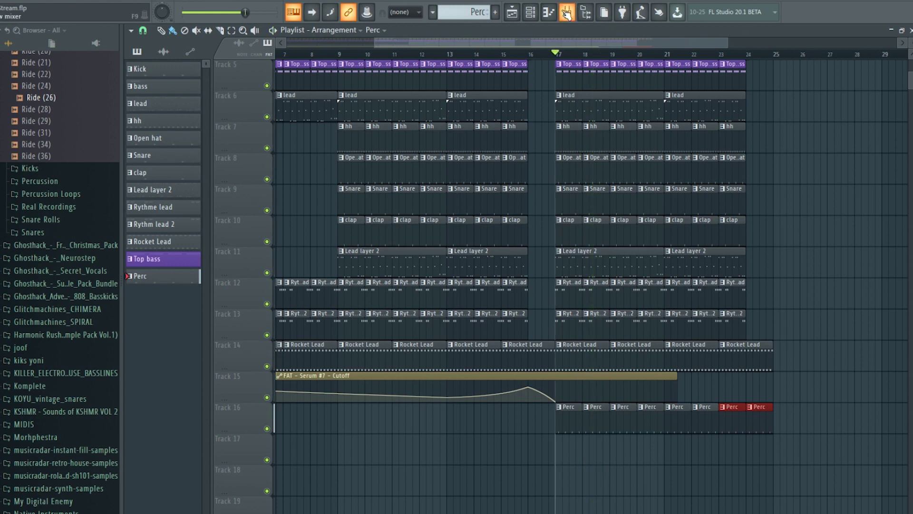
left_click(569, 15)
left_click(851, 83)
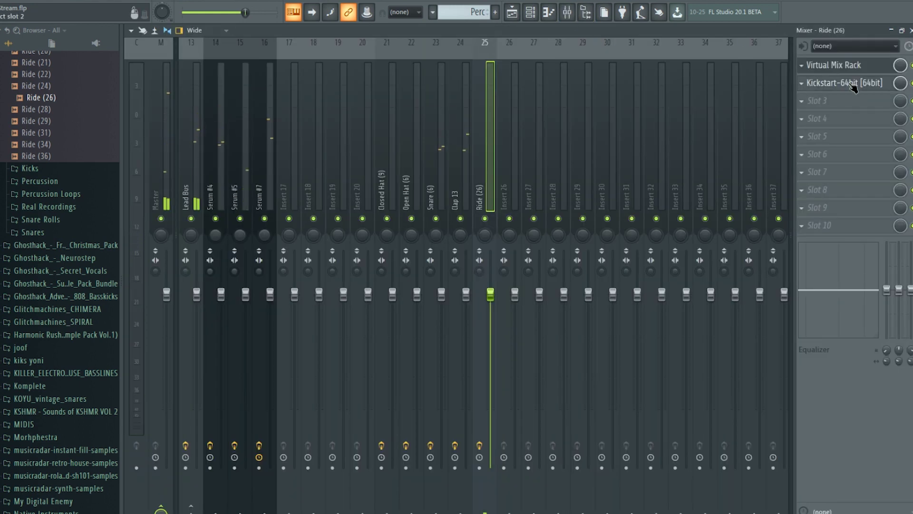
left_click(534, 155)
Play the section from bar 17 in the playlist and check the Ride (26) level in the mixer against the other tracks.
left_click(514, 17)
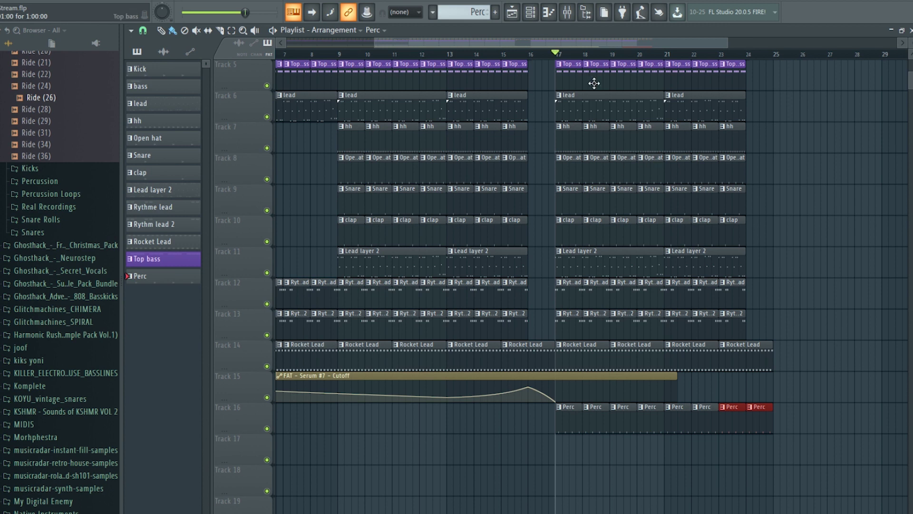
scroll(573, 62, "up", 4)
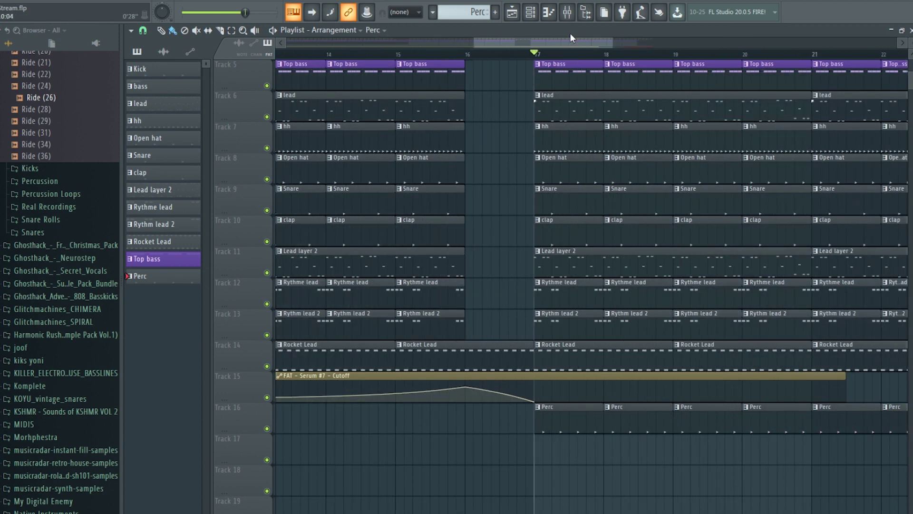
left_click(567, 11)
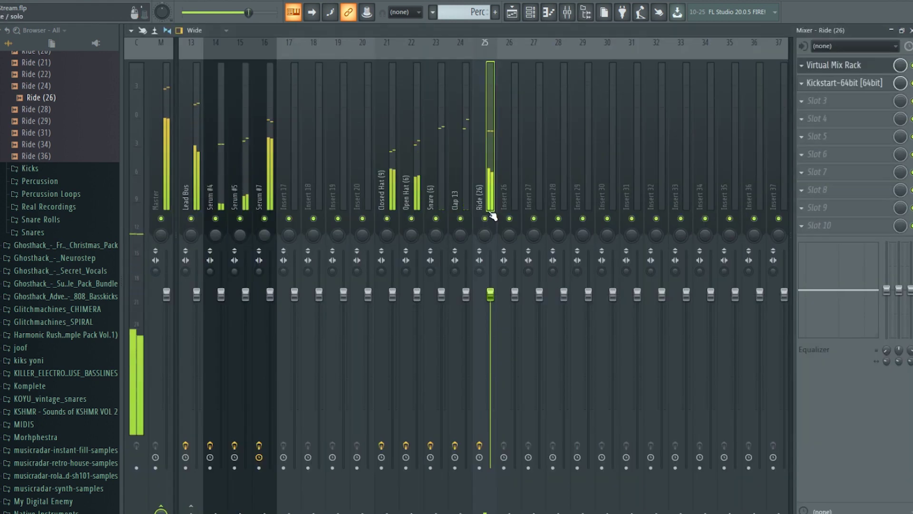
left_click(512, 13)
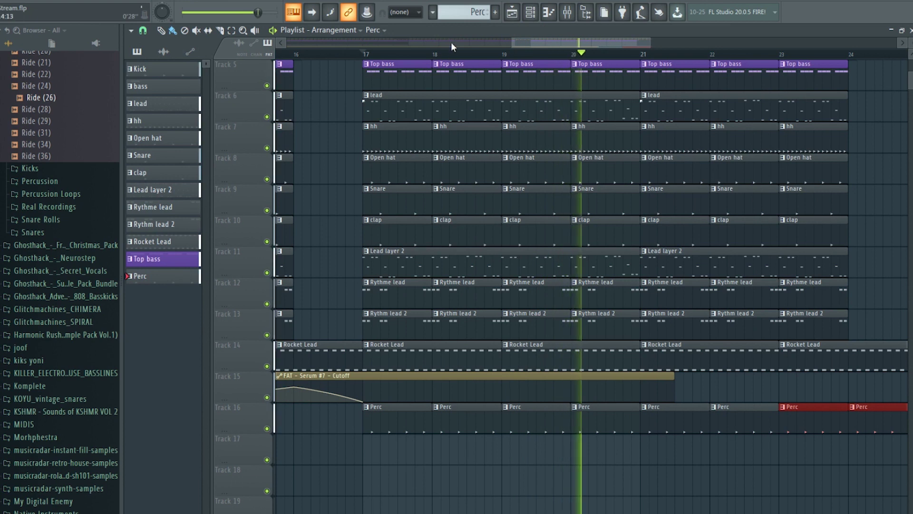
key("space")
scroll(373, 49, "down", 1)
left_click(317, 54)
key("space")
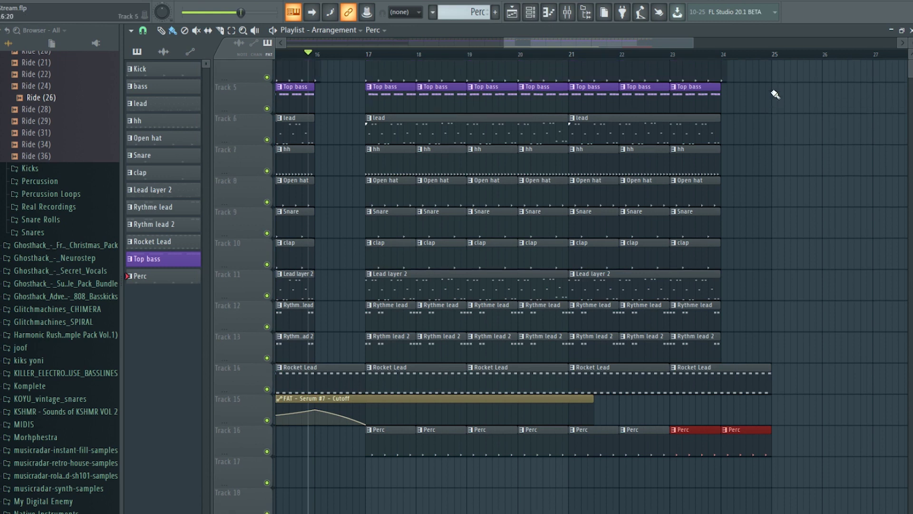
Duplicate the clips between bars 17 and 25 on tracks 1 to 14, plus the Perc clips on track 16, to start at bar 25.
scroll(776, 94, "up", 3)
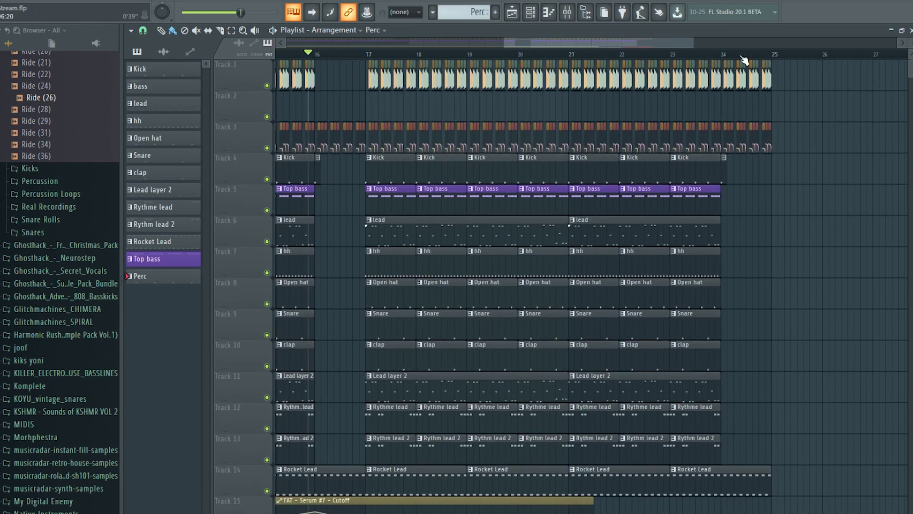
left_click_drag(827, 59, 368, 495)
left_click_drag(389, 81, 796, 77)
left_click_drag(558, 46, 577, 46)
scroll(564, 87, "down", 6)
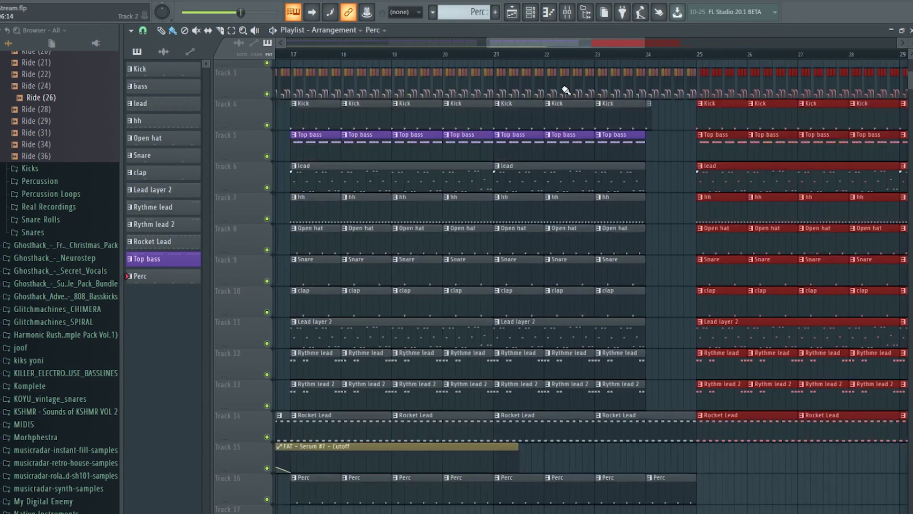
left_click_drag(765, 350, 731, 350)
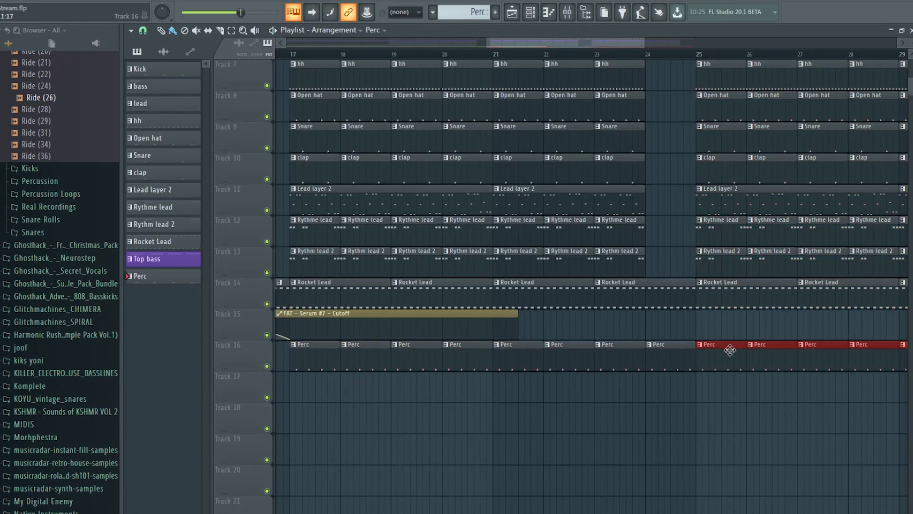
Rename the Perc pattern as Ride.
right_click(704, 347)
left_click(756, 400)
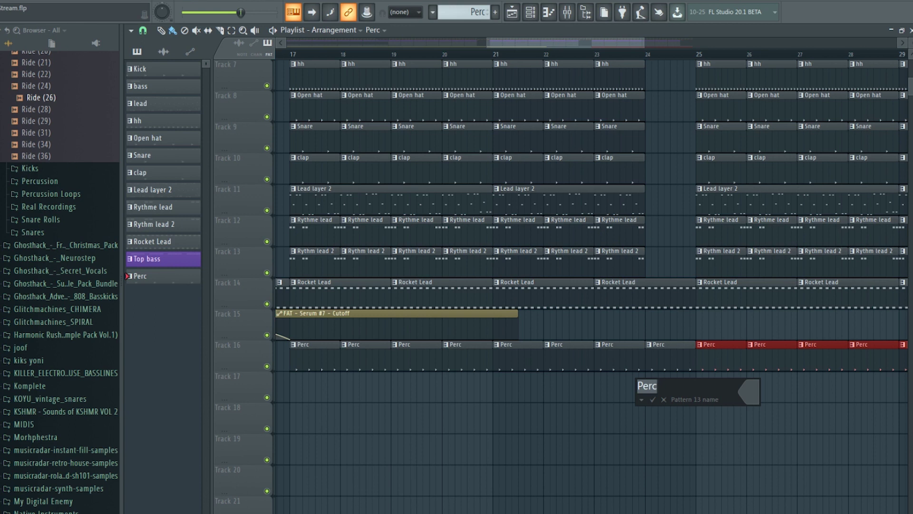
key("Return")
left_click_drag(676, 387, 630, 385)
type("Ride")
key("Return")
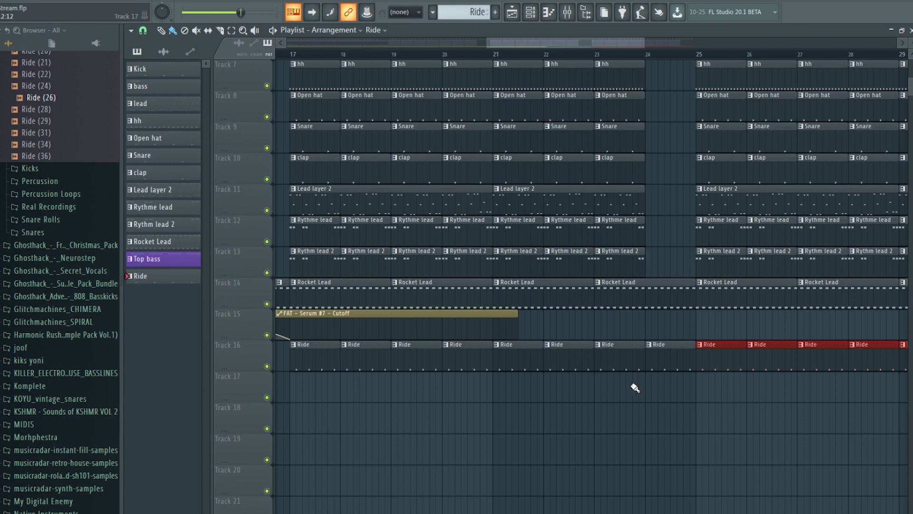
Play the arrangement briefly from the middle of bar 18.
mouse_move(188, 513)
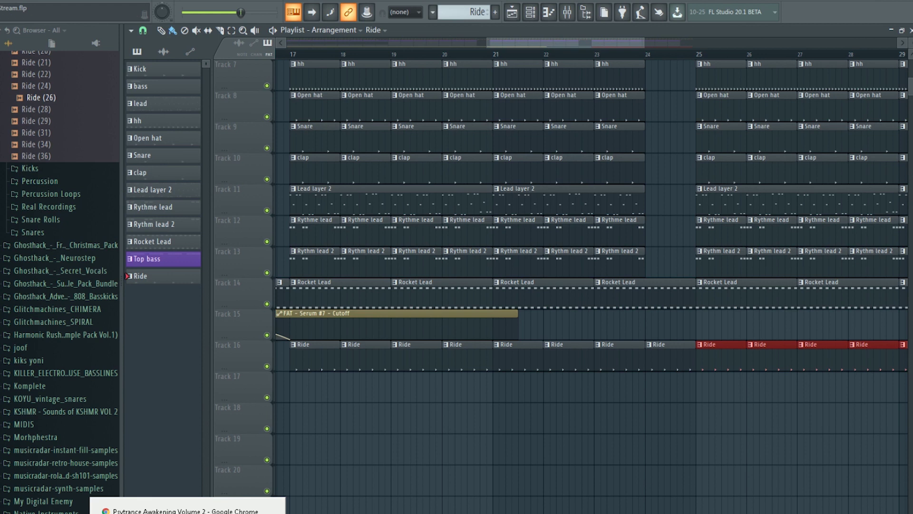
left_click(373, 53)
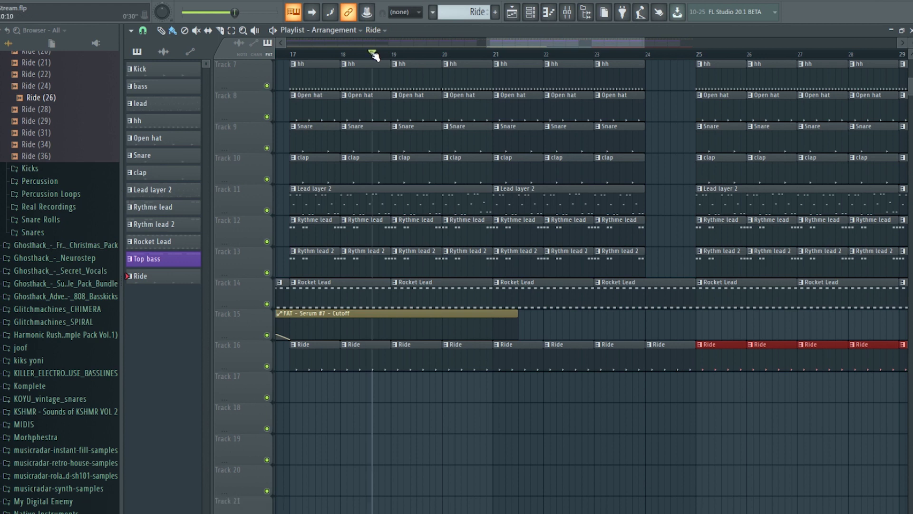
key("space")
key("space")
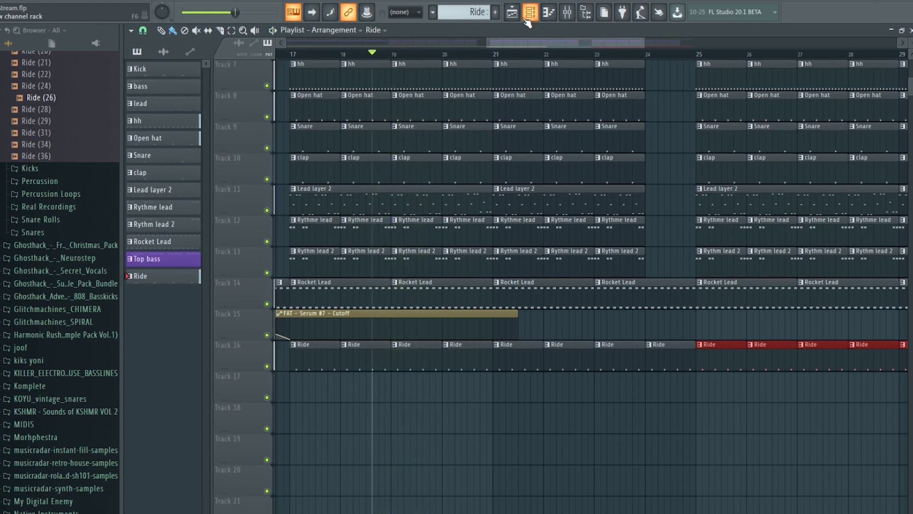
Add a new Serum instrument channel below Ride (26) in the channel rack.
left_click(531, 15)
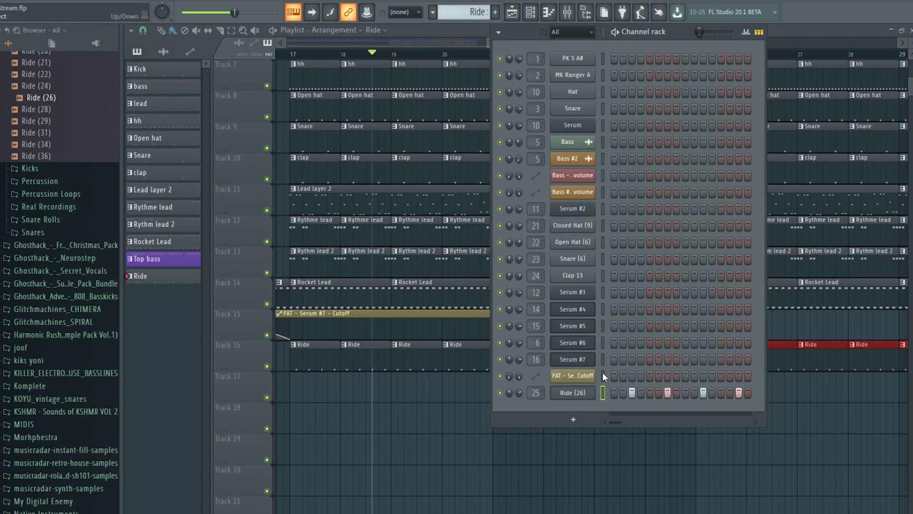
left_click(573, 419)
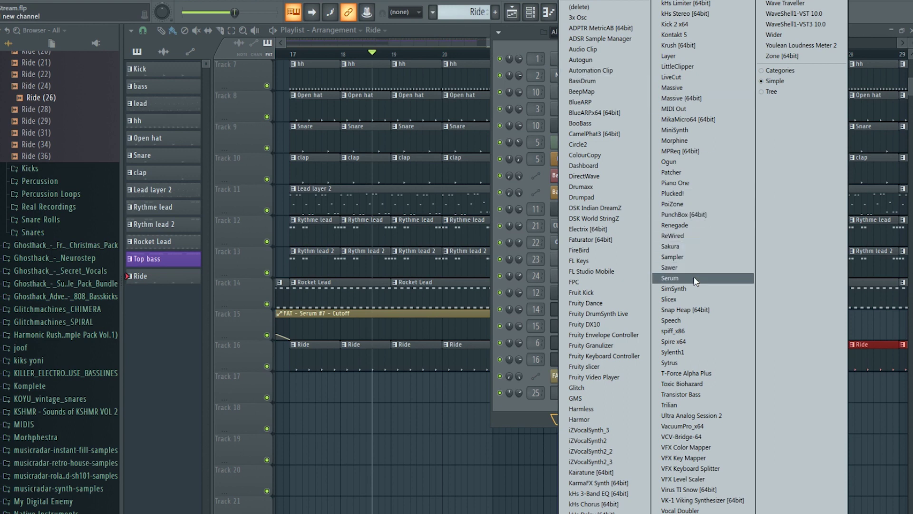
left_click(670, 278)
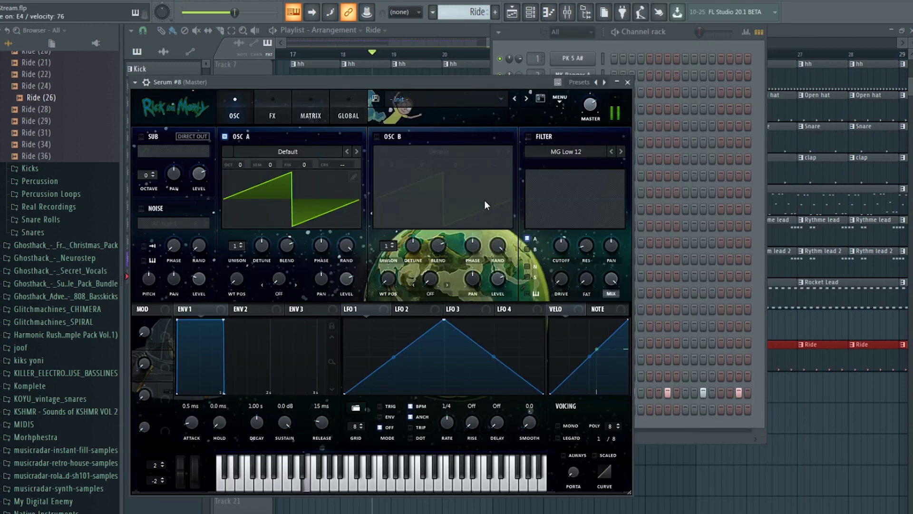
Audition the Zap presets in Ghosthack Psytrance Awakening 2 from Plasmic Worm onward and load Zap - Timewave Zero.
left_click(419, 101)
mouse_move(462, 144)
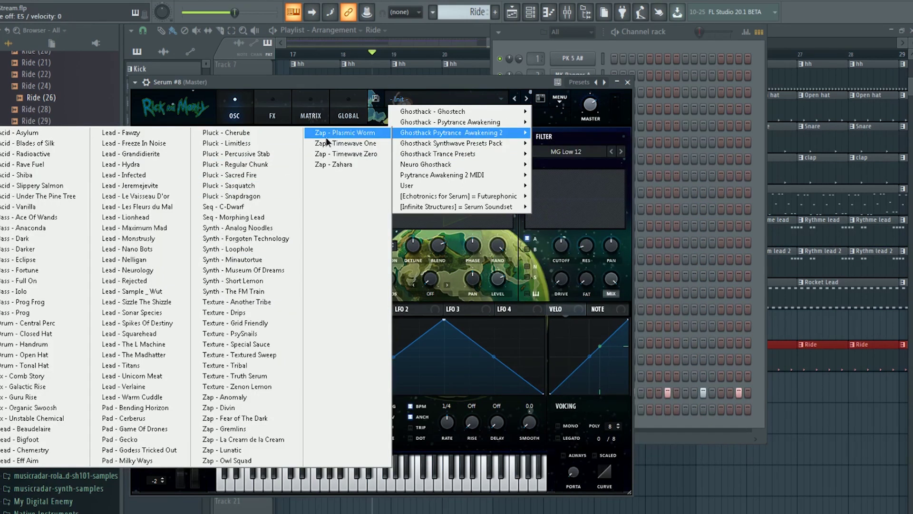
left_click(327, 133)
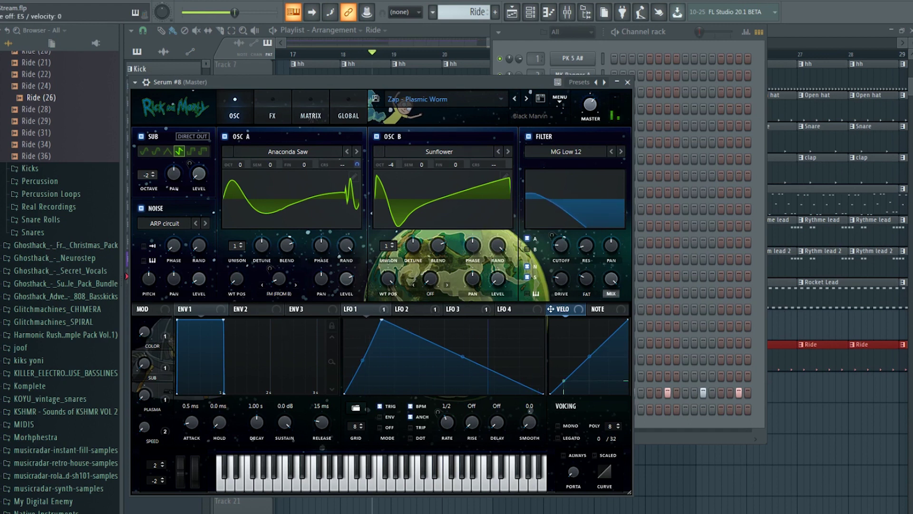
left_click(526, 99)
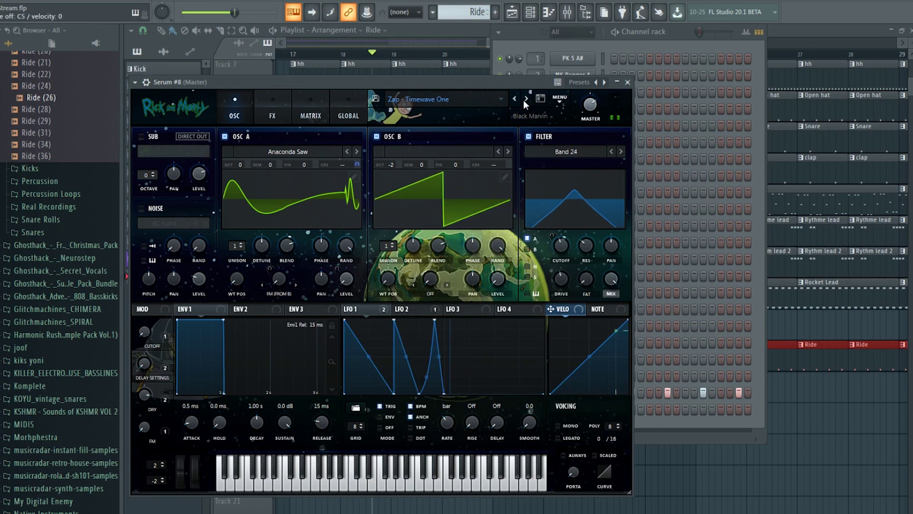
left_click(524, 97)
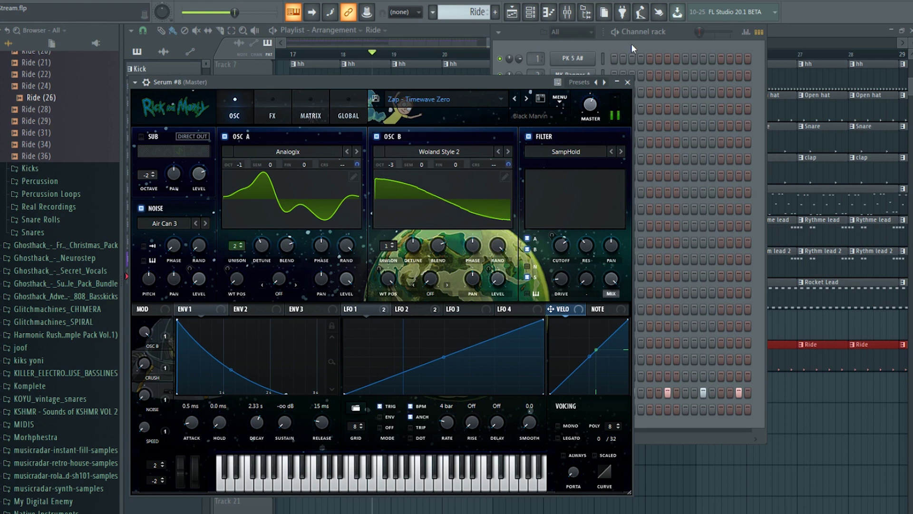
Create a new pattern named Zap and open the piano roll for the Serum #8 channel.
left_click(496, 14)
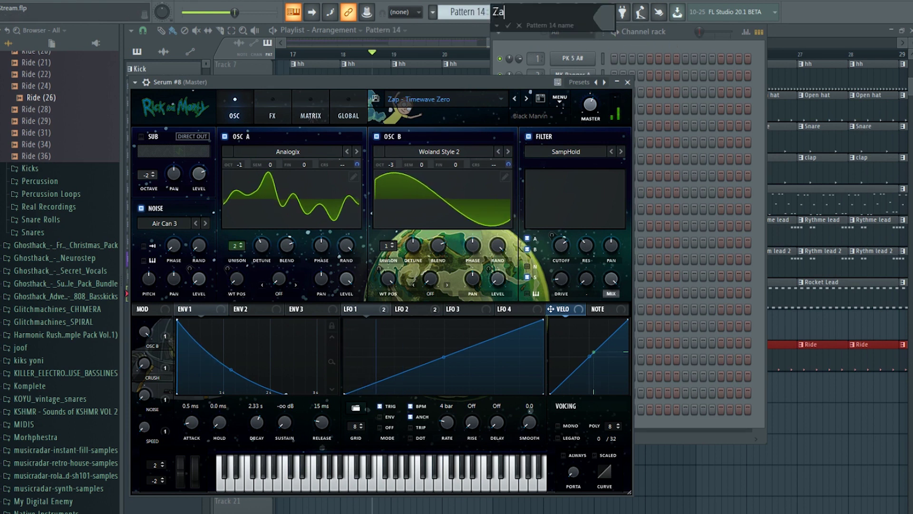
key("Return")
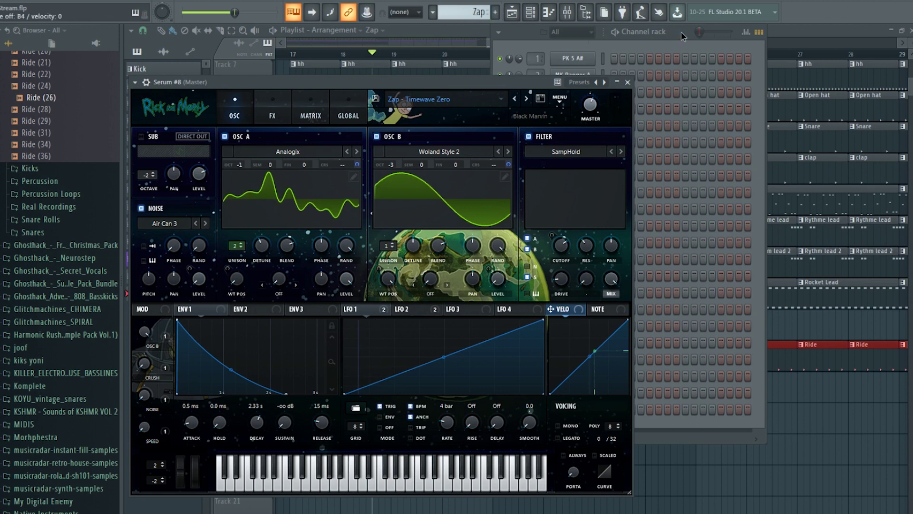
key("F6")
right_click(580, 410)
left_click(619, 398)
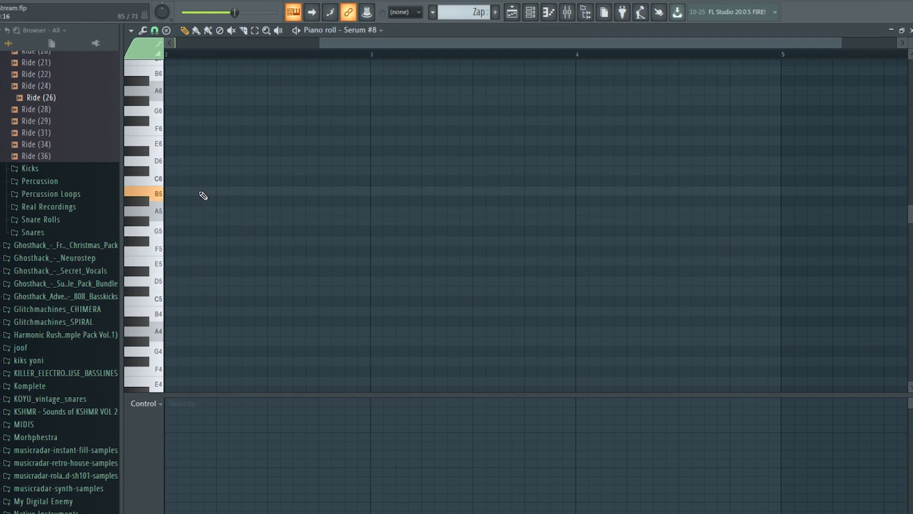
left_click(174, 195)
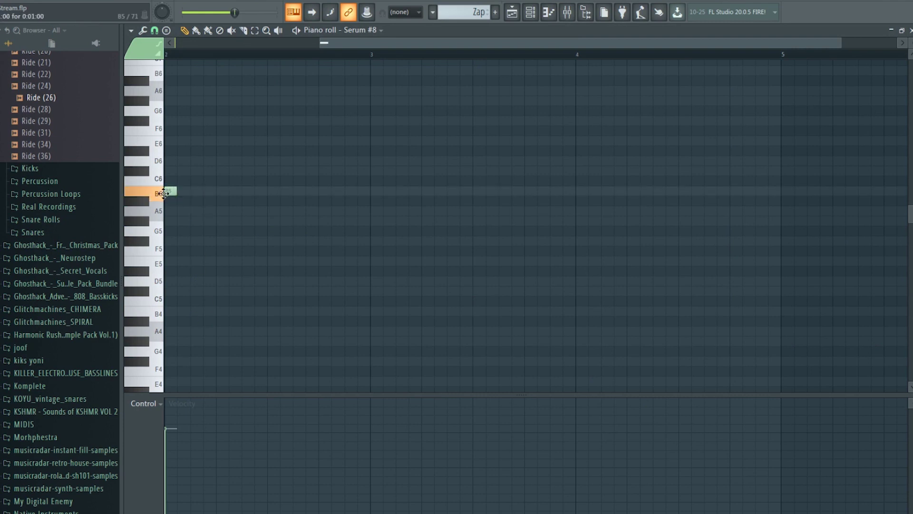
right_click(174, 195)
scroll(324, 48, "down", 5)
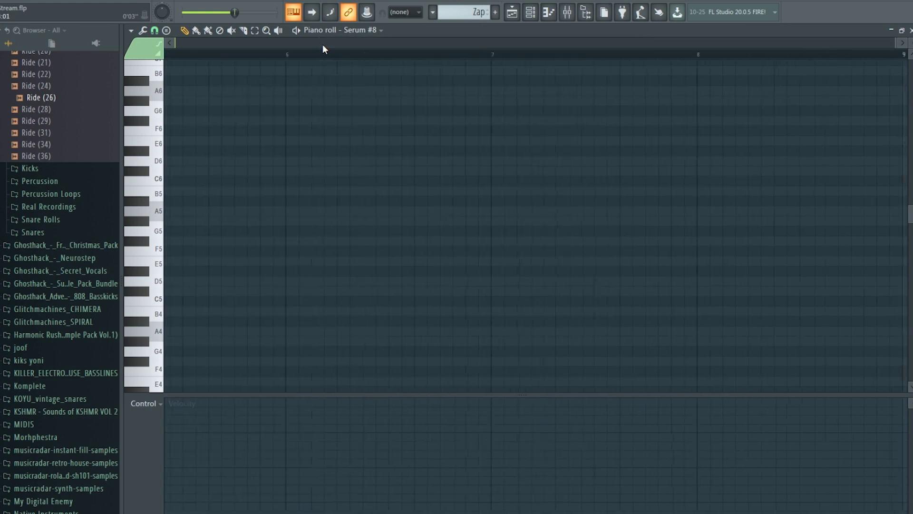
right_click(245, 54, "ctrl")
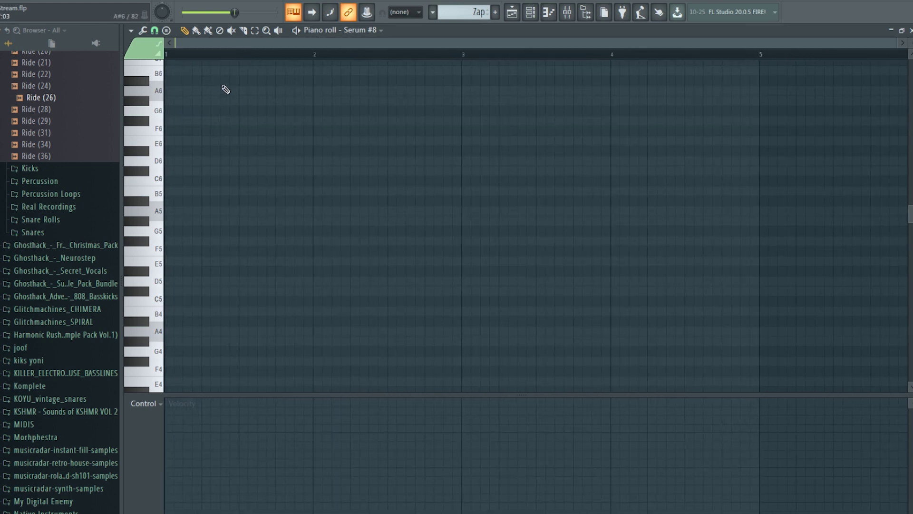
Draw a one-bar B5 note at the start of the Zap pattern and place its clip at bar 24 on Track 18.
left_click(169, 191)
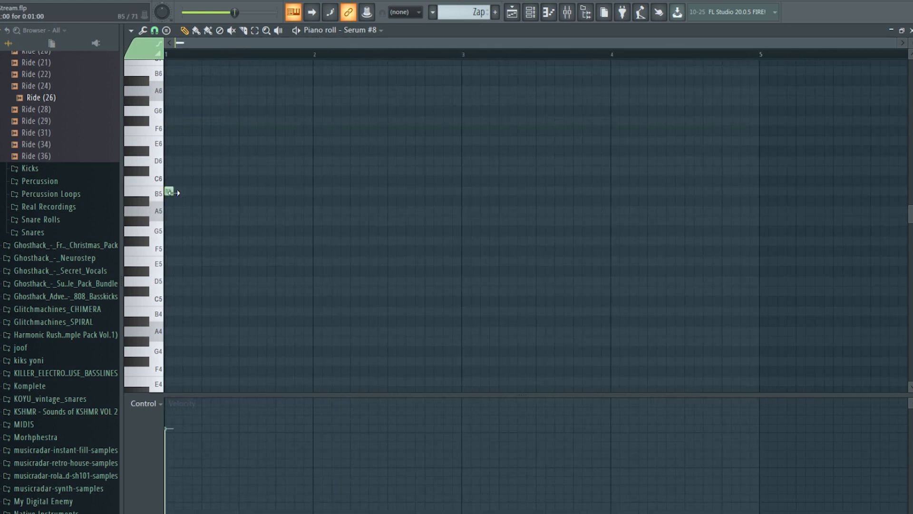
left_click_drag(174, 192, 306, 193)
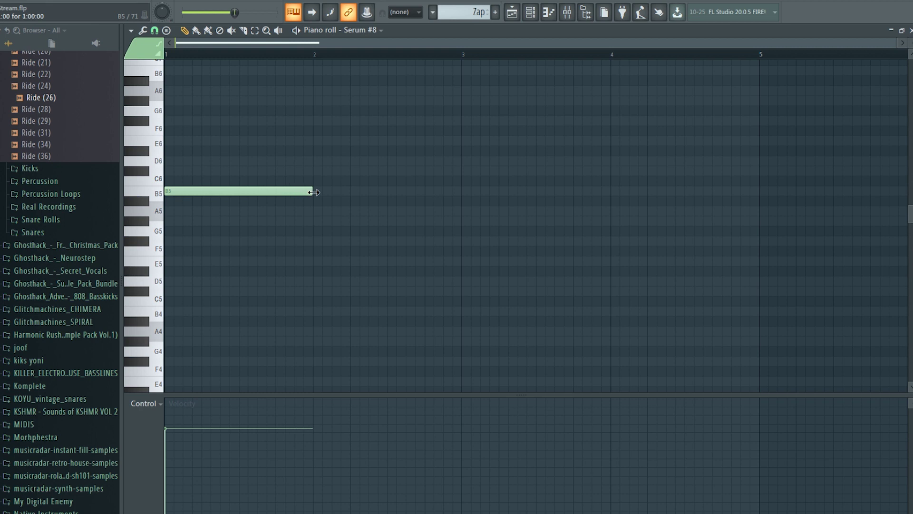
left_click(512, 12)
left_click_drag(670, 408, 672, 422)
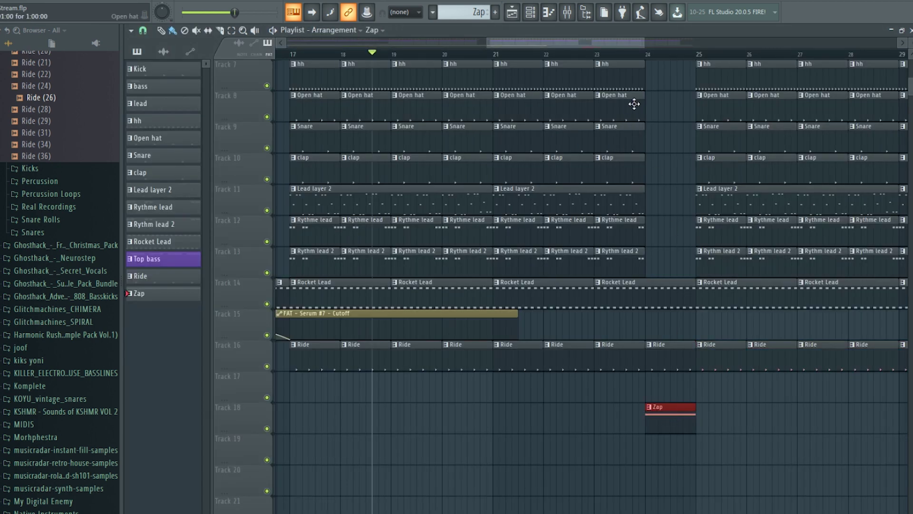
Play the arrangement from the second half of bar 23 into the Zap clip.
left_click(627, 53)
key("space")
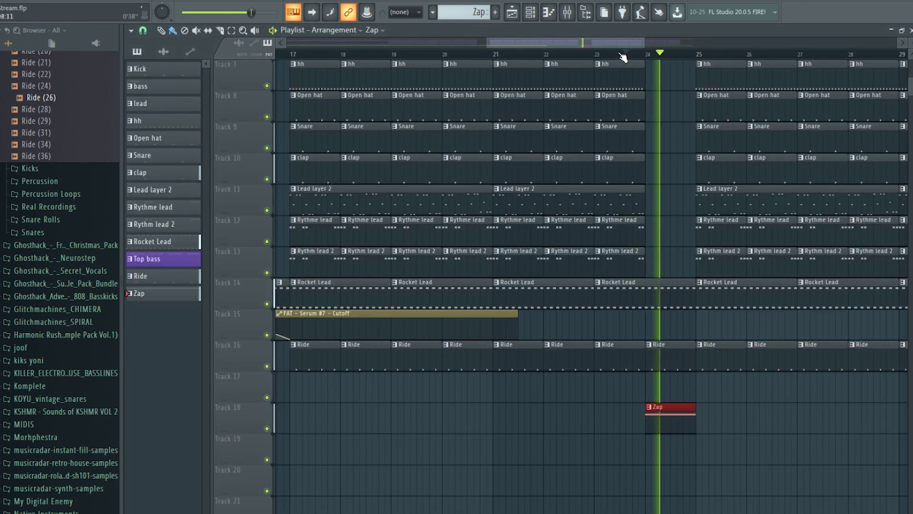
key("space")
Delete the Track 1 clips throughout bar 24.
left_click_drag(598, 44, 614, 44)
scroll(601, 193, "up", 6)
scroll(615, 188, "up", 1)
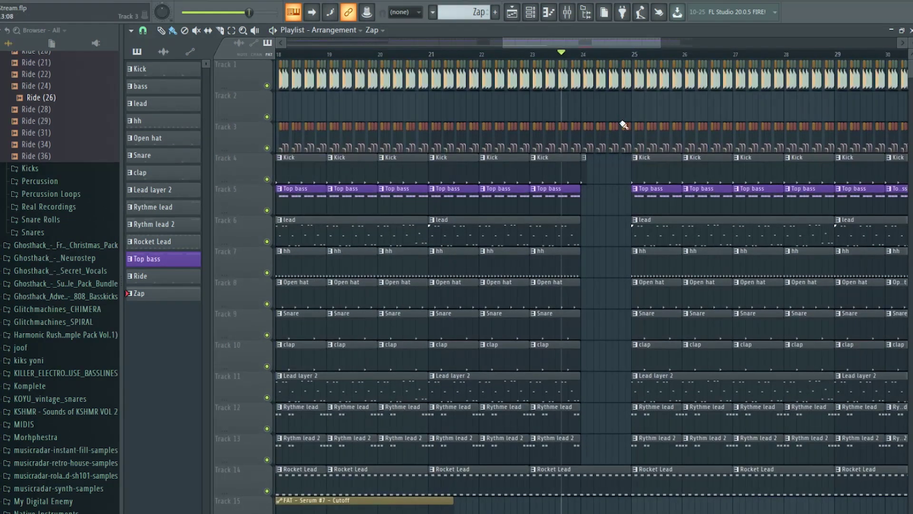
right_click(586, 73)
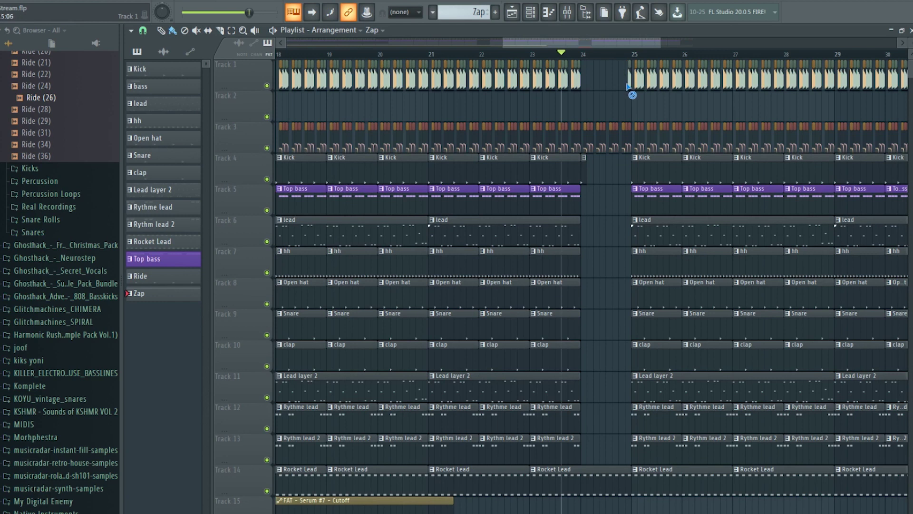
Trim the Rocket Lead clip to end at bar 24 and remove the Ride clip in bar 24.
key("space")
scroll(627, 152, "down", 4)
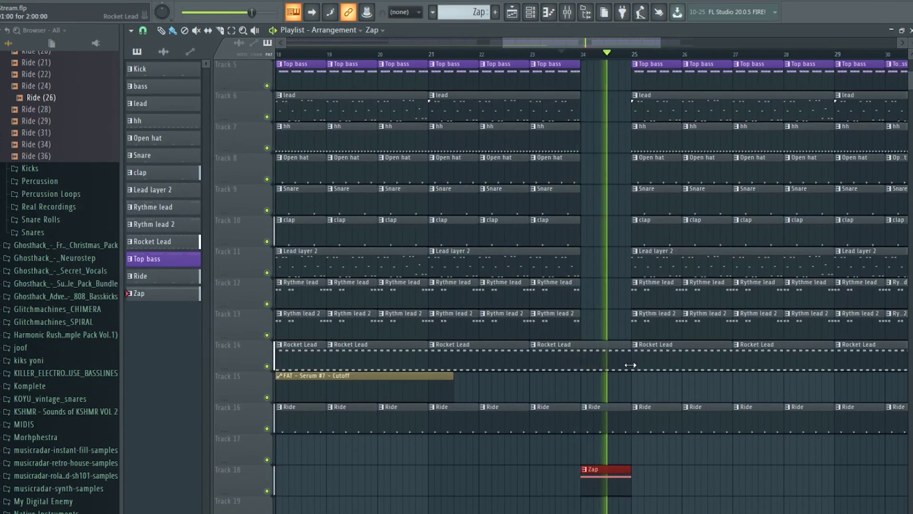
left_click_drag(631, 365, 583, 374)
Play the arrangement from the end of bar 23 through the break and into the section after bar 25.
left_click(570, 52)
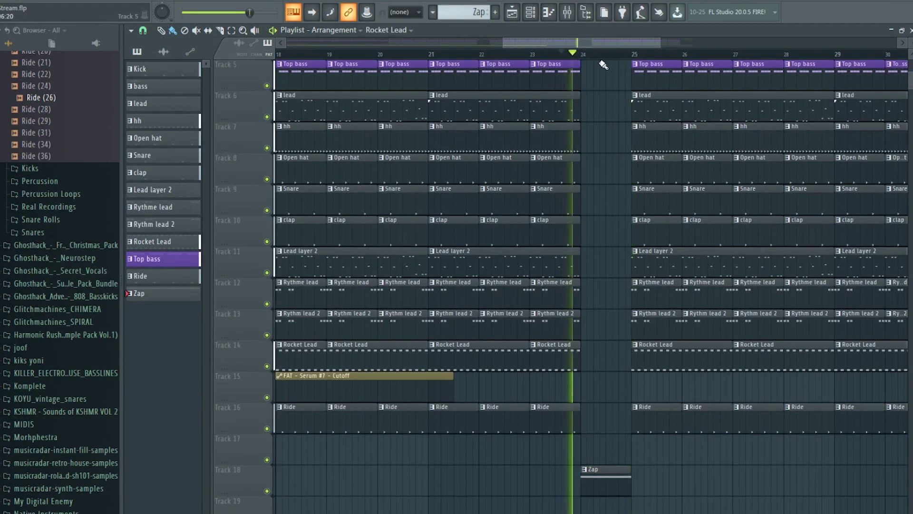
scroll(615, 56, "up", 3)
scroll(616, 56, "down", 3)
scroll(672, 197, "down", 5)
scroll(746, 281, "up", 8)
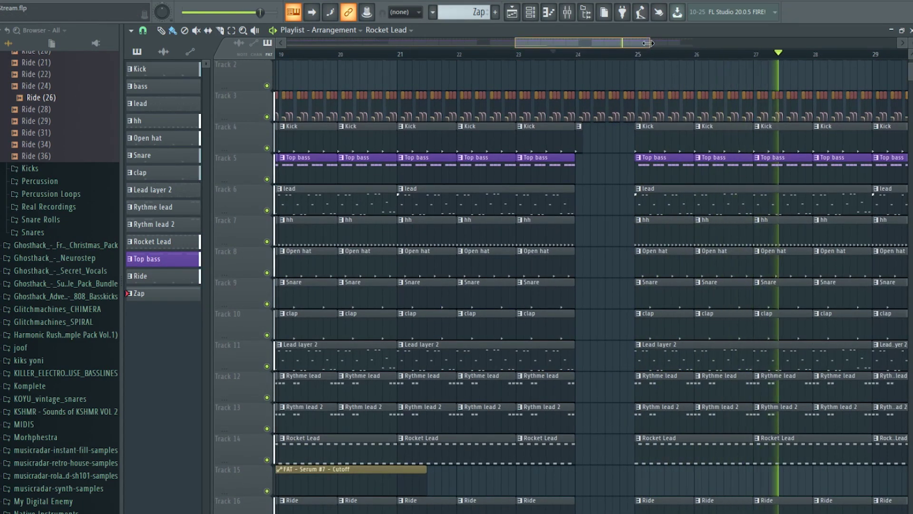
scroll(715, 60, "down", 2)
scroll(719, 153, "down", 5)
scroll(729, 203, "up", 4)
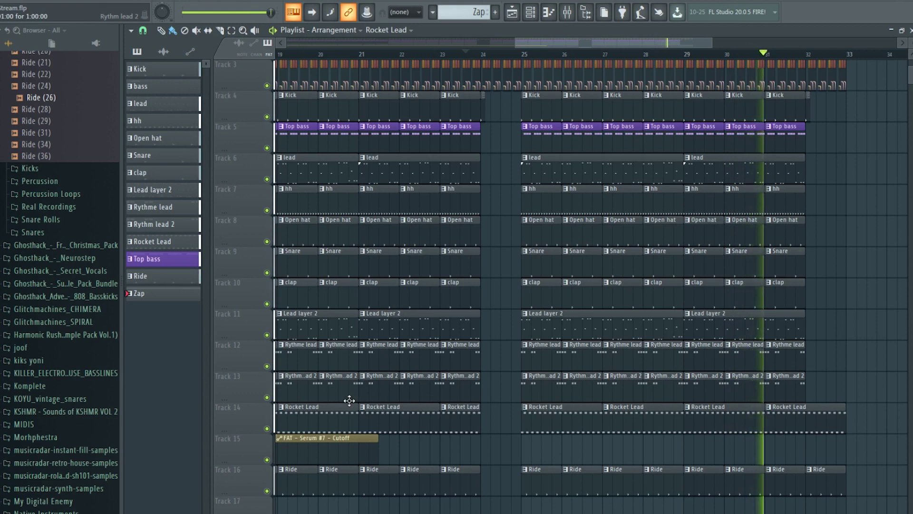
Solo the Rythm lead 2 track and examine the LFO 1 and LFO 2 settings of its Serum #5 instrument.
left_click(267, 397, "ctrl")
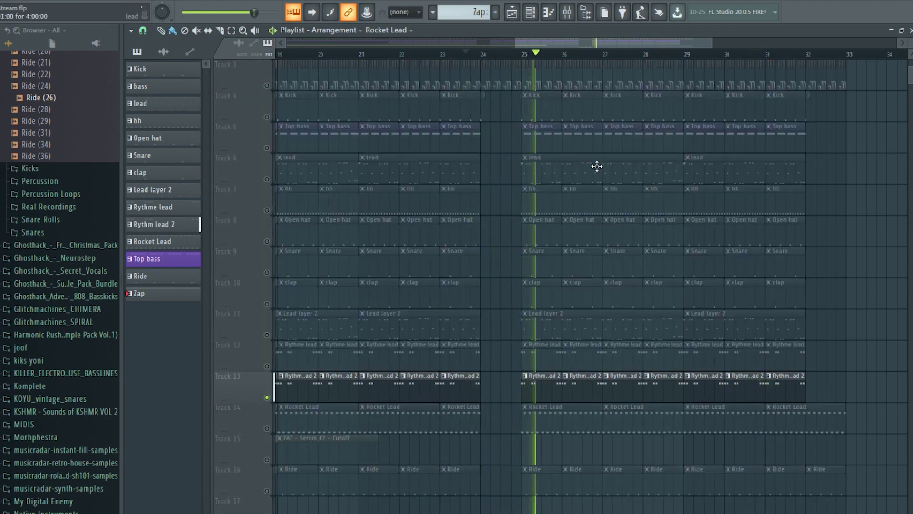
key("space")
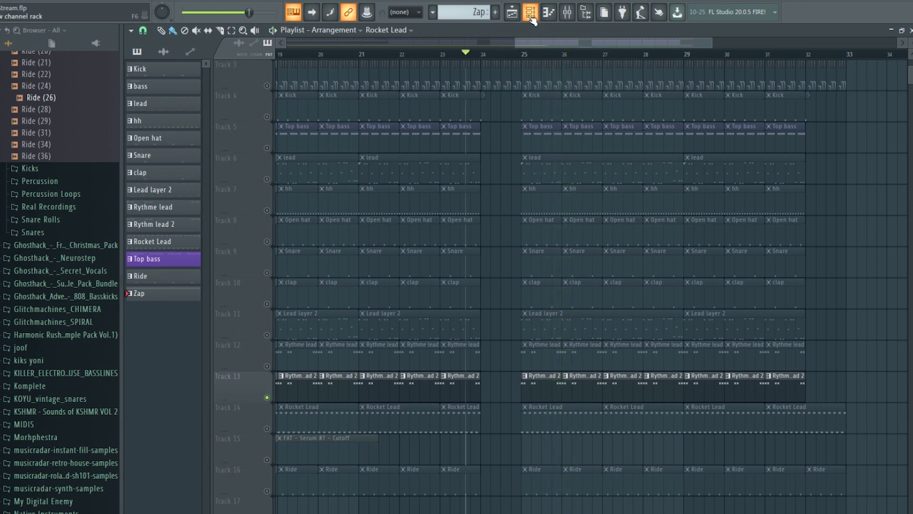
double_click(551, 383)
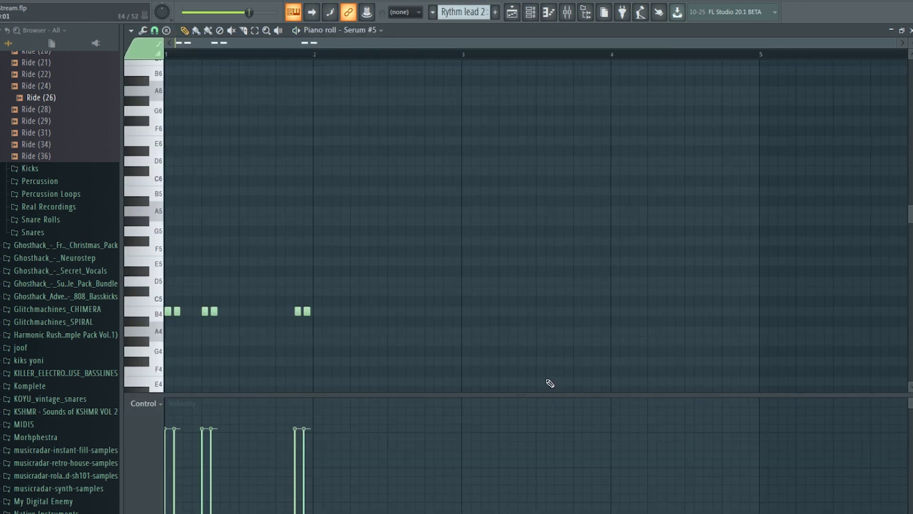
left_click(531, 12)
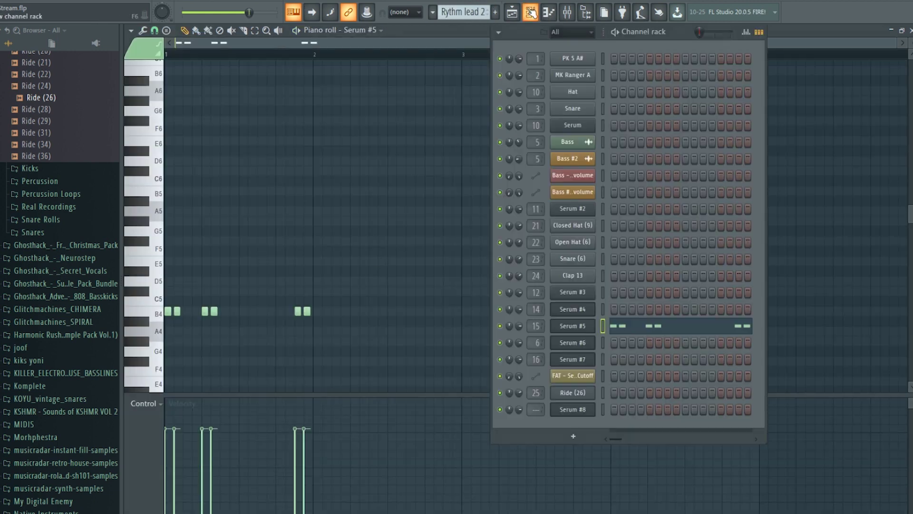
left_click(576, 324)
left_click(402, 339)
left_click(429, 338)
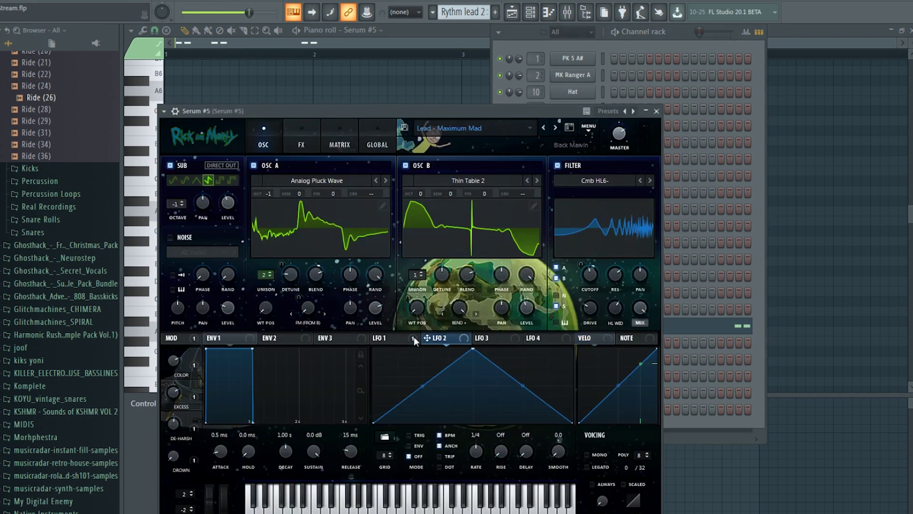
left_click(406, 339)
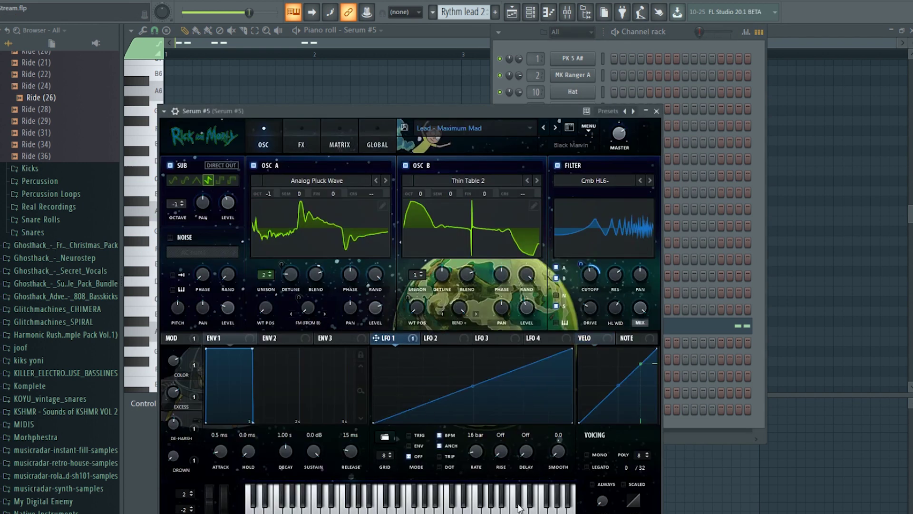
Play the soloed Rythm lead 2 track, move the playhead back to bar 25, and unsolo Track 13.
left_click(513, 12)
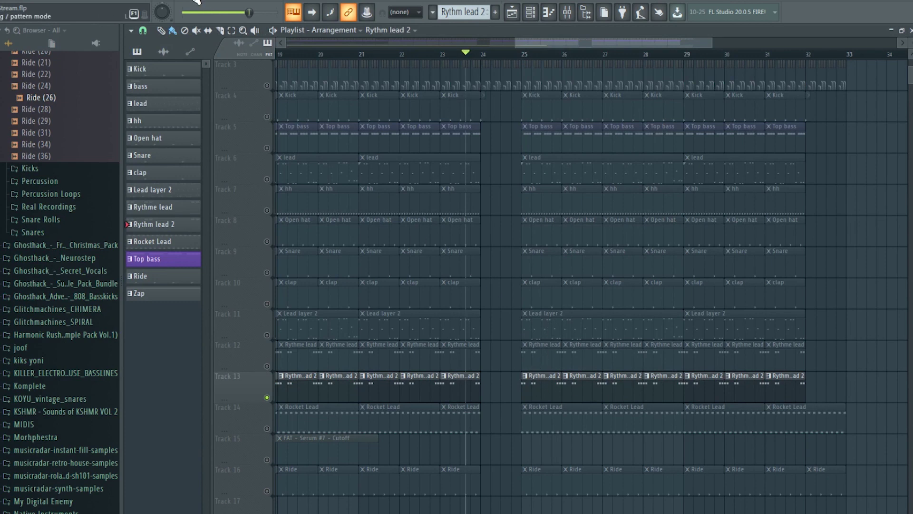
key("space")
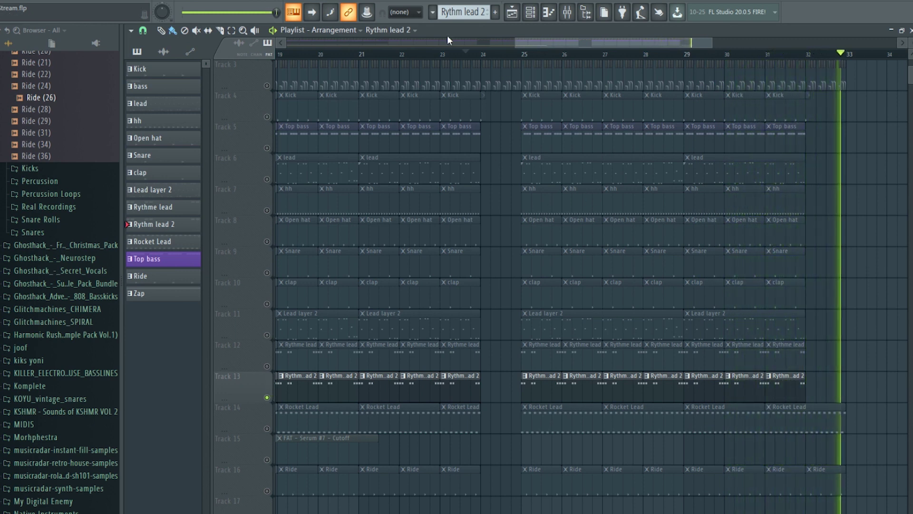
key("space")
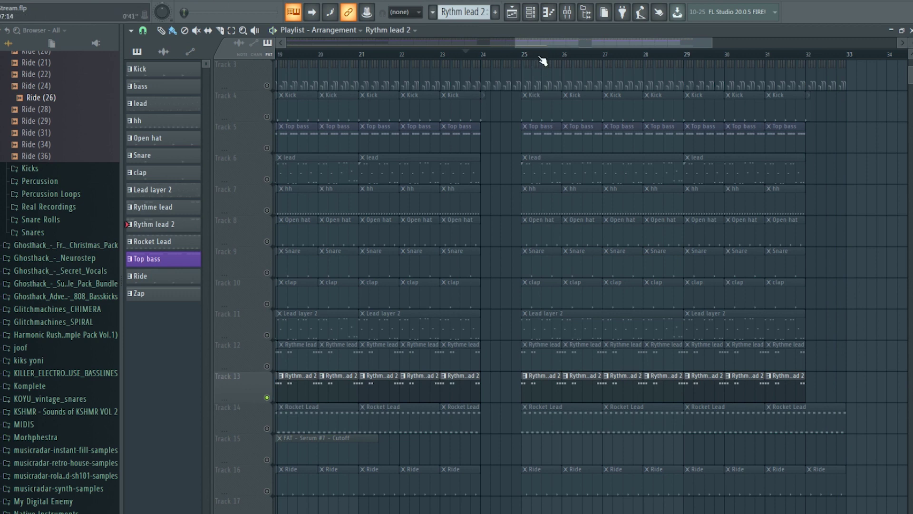
left_click(536, 55)
right_click(267, 397)
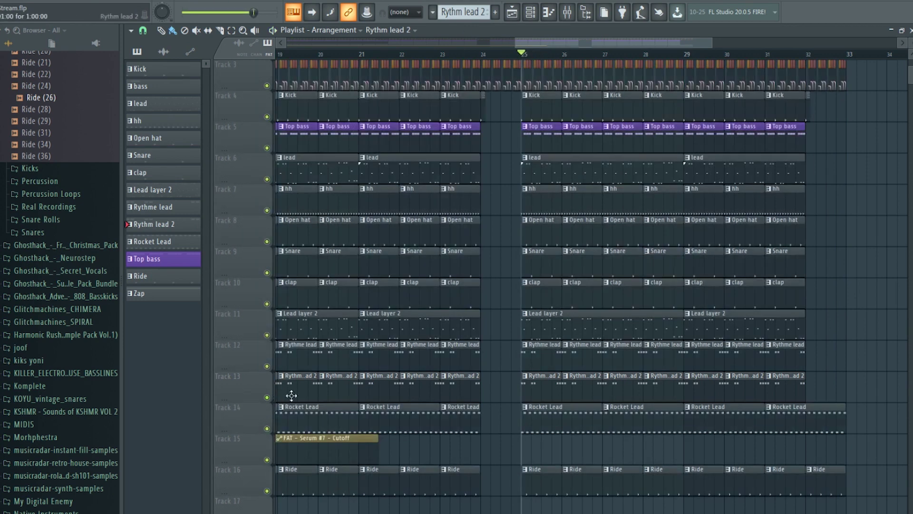
Review the effect chain on the Serum #5 mixer track.
left_click(570, 14)
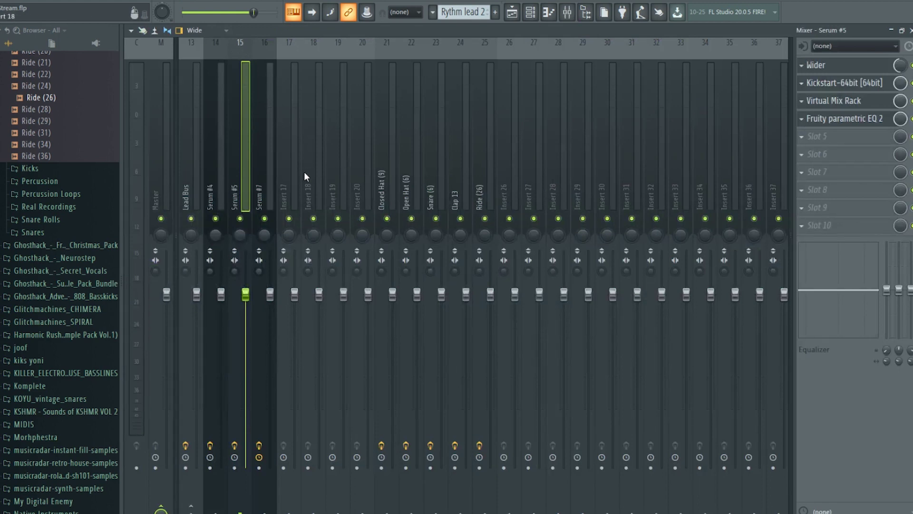
left_click(513, 13)
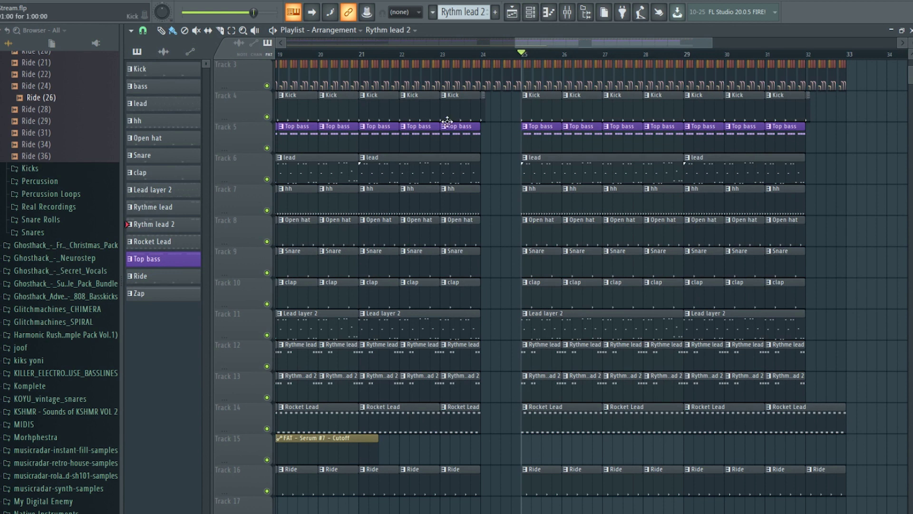
Switch to the web browser and look over the Ghosthack Psytrance Awakening Volume 2 page.
left_click(201, 510)
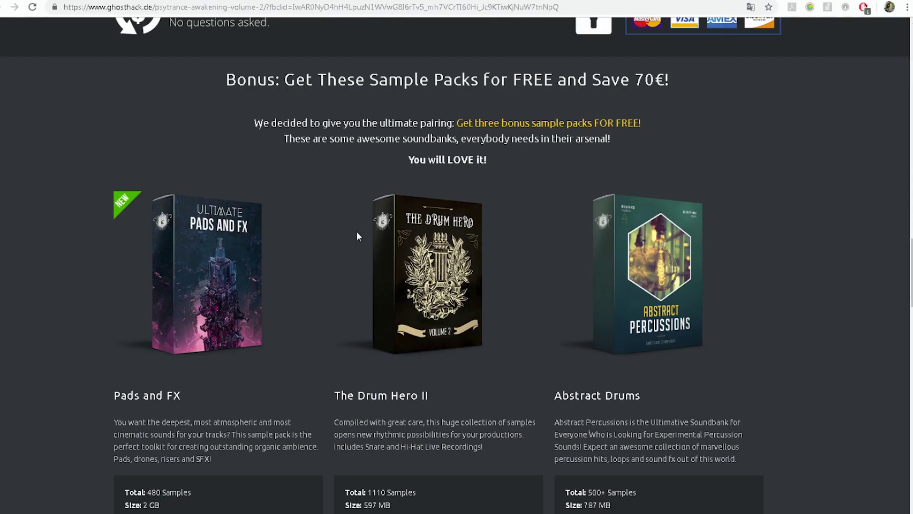
scroll(356, 231, "up", 20)
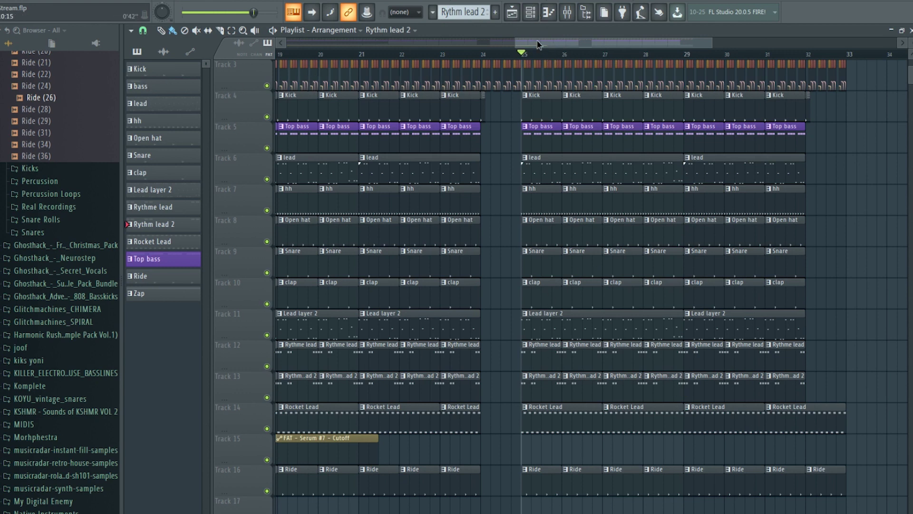
Play the arrangement from the end of bar 23 and watch the mixer track levels.
left_click_drag(539, 45, 537, 45)
left_click(478, 54)
scroll(479, 55, "down", 1)
scroll(500, 238, "down", 4)
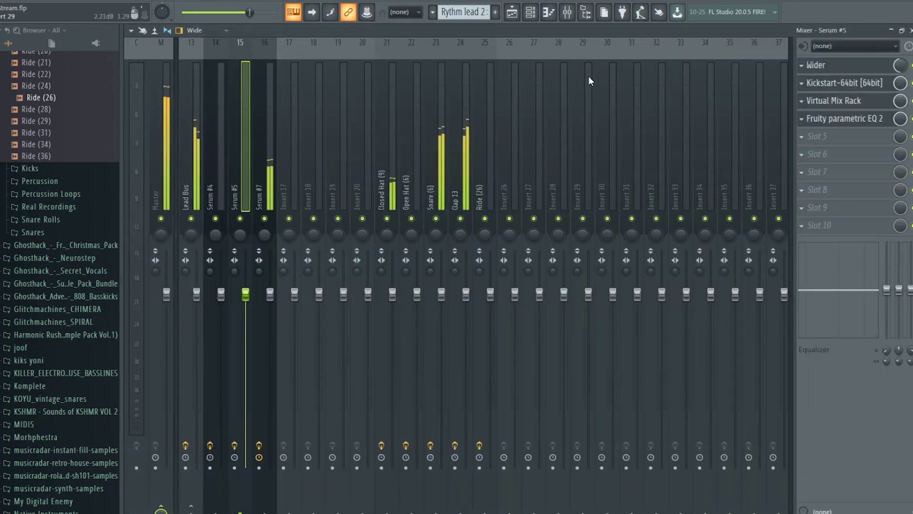
left_click(567, 12)
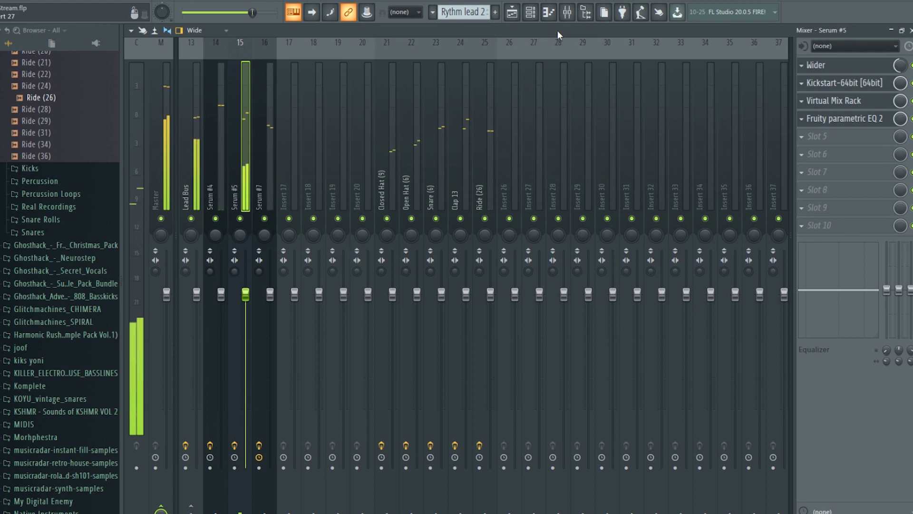
Open the Zap pattern's Serum #8 instrument and route its channel to mixer insert 17.
left_click(519, 17)
double_click(505, 407)
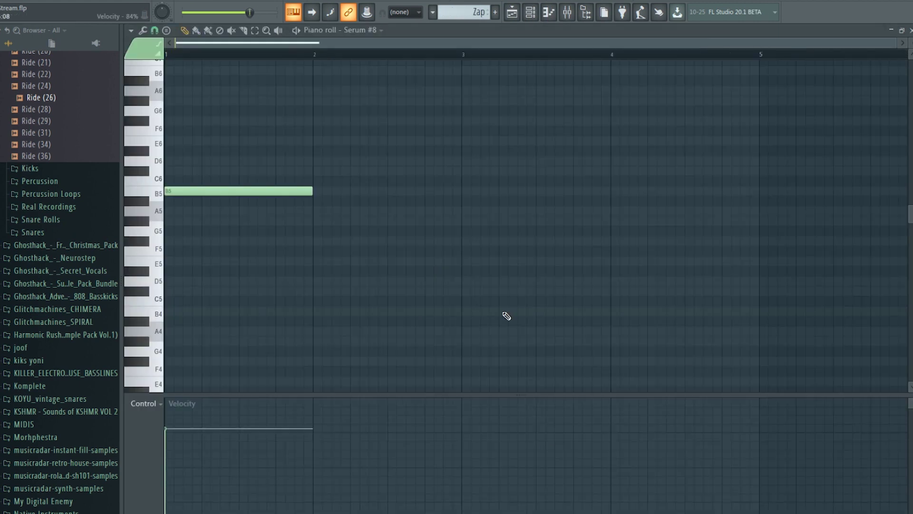
left_click(531, 13)
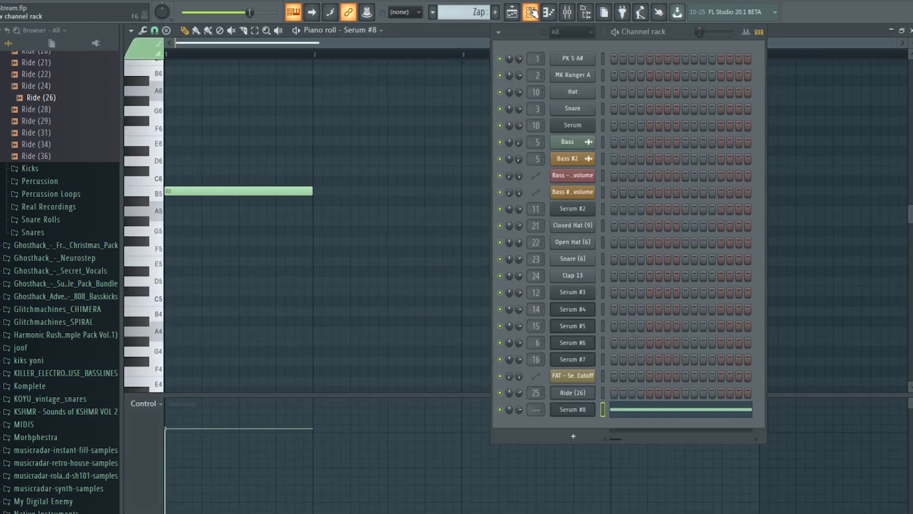
left_click(584, 412)
left_click(567, 12)
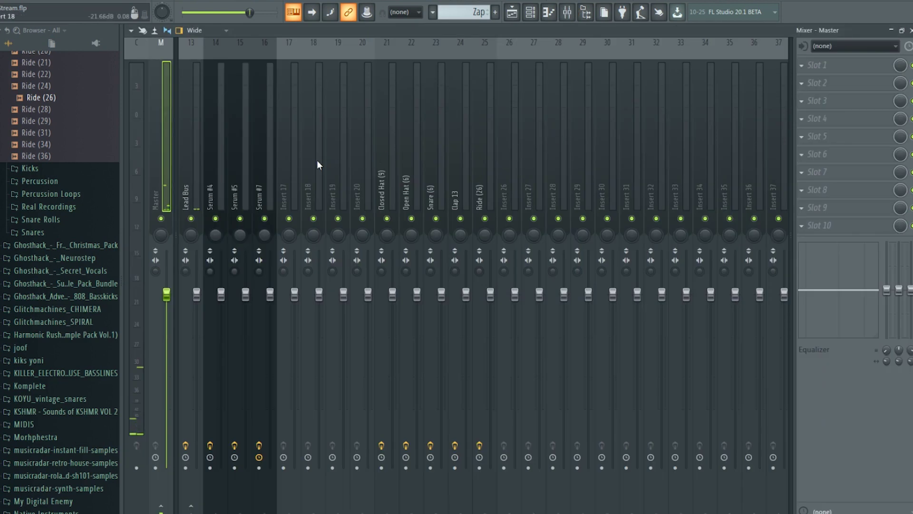
right_click(295, 42)
mouse_move(393, 129)
left_click(450, 129)
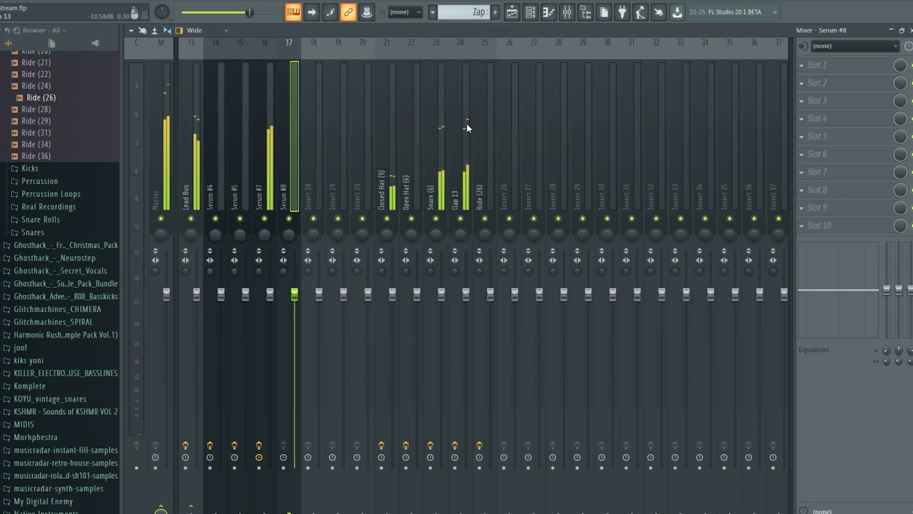
Load Virtual Mix Rack into the first effect slot of the Serum #8 mixer track.
left_click(810, 66)
left_click(293, 100)
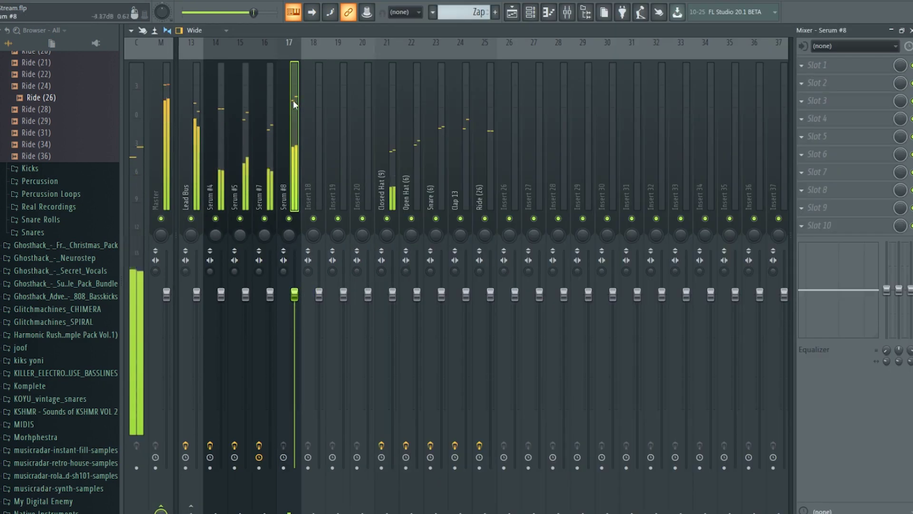
left_click(853, 71)
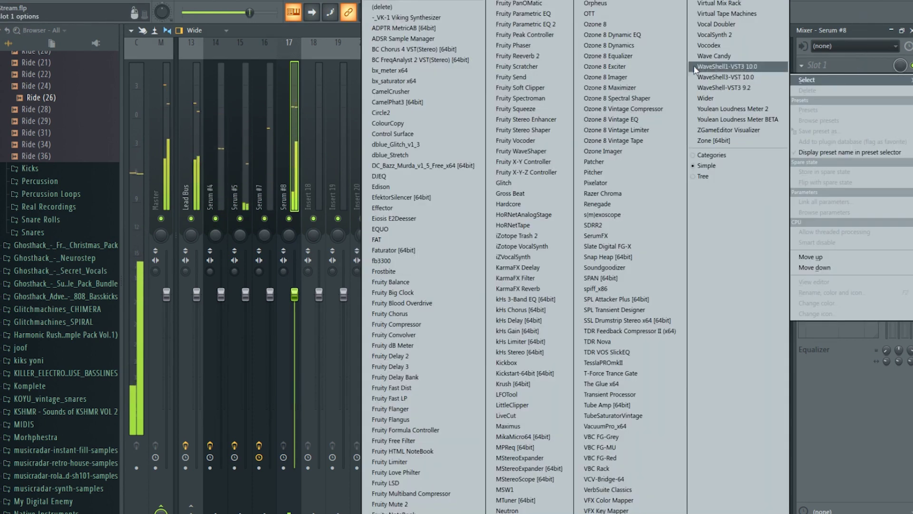
left_click(738, 14)
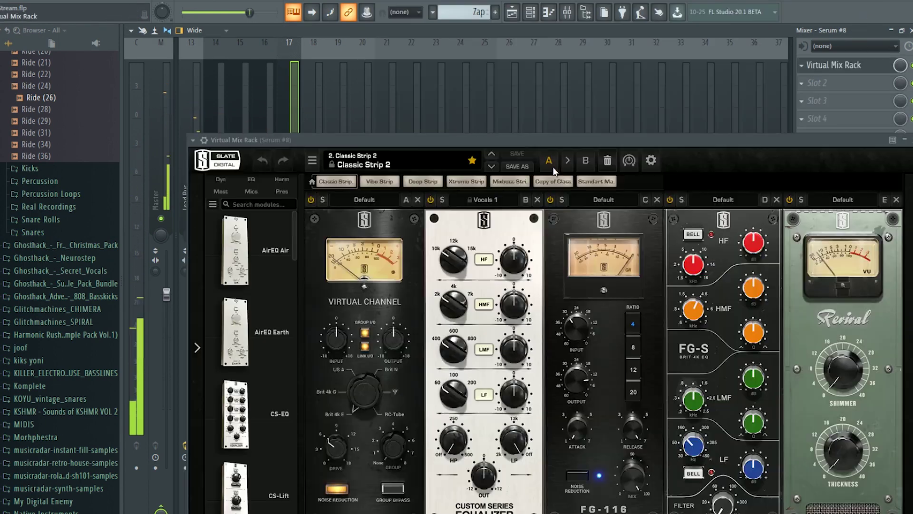
Load the Standart Marv preset in Virtual Mix Rack, adjust the Virtual Channel, and set the FG-Stress ratio to 3:1.
left_click(596, 180)
left_click_drag(342, 343, 329, 435)
left_click_drag(723, 408, 724, 411)
left_click(703, 447)
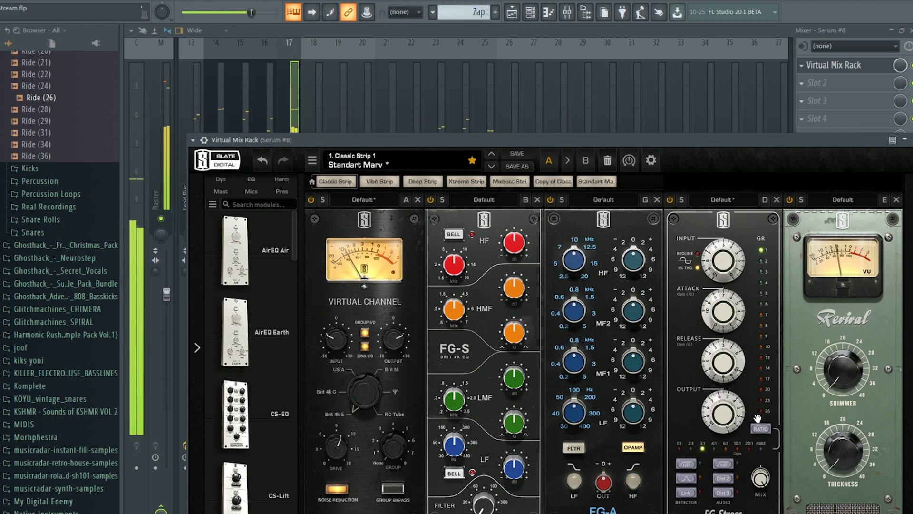
left_click_drag(740, 261, 631, 98)
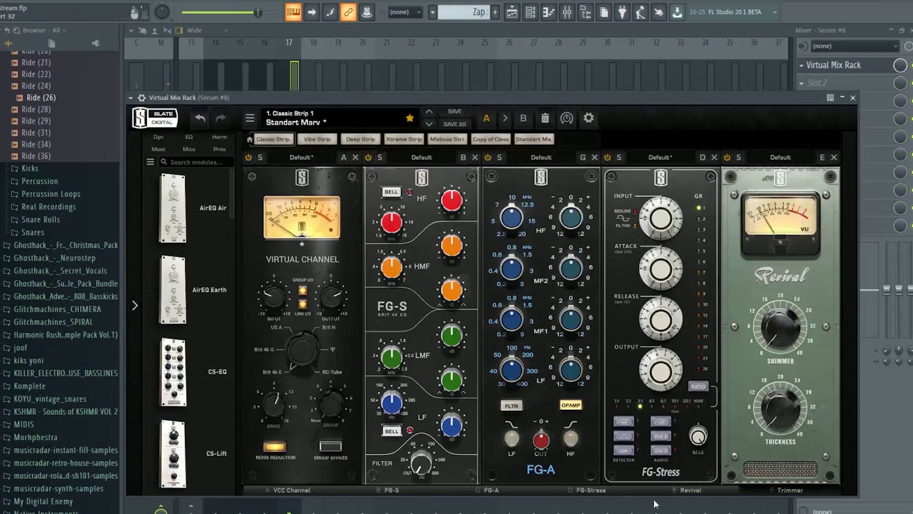
Set the Trimmer module's trim to -2.80 dB in Virtual Mix Rack and toggle playback.
left_click_drag(607, 489, 831, 351)
left_click_drag(776, 342, 776, 355)
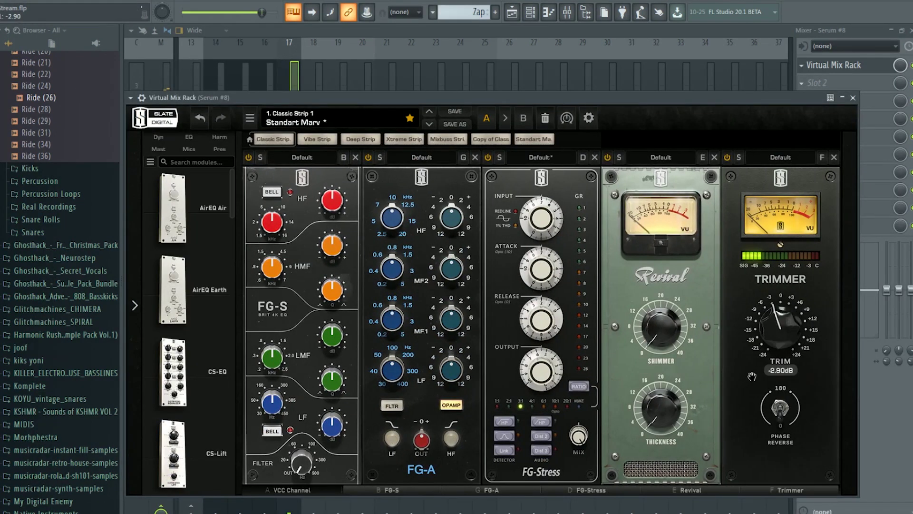
key("space")
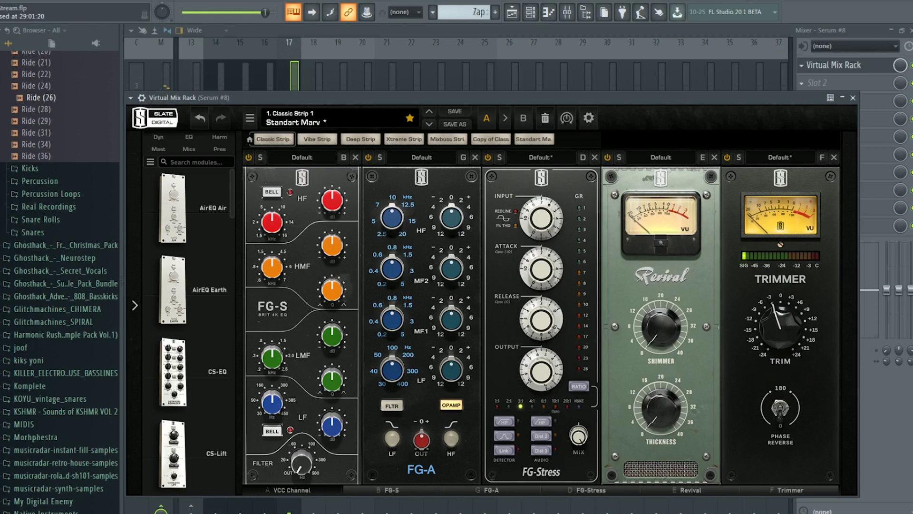
Play the arrangement from bar 24 through the Zap clip and check the Serum #8 level in the mixer.
left_click(512, 15)
left_click(509, 53)
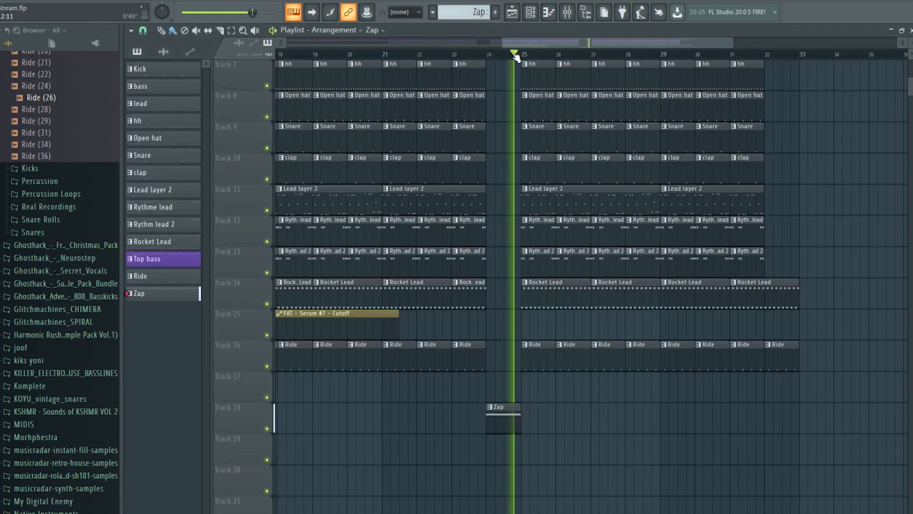
left_click(489, 54)
key("space")
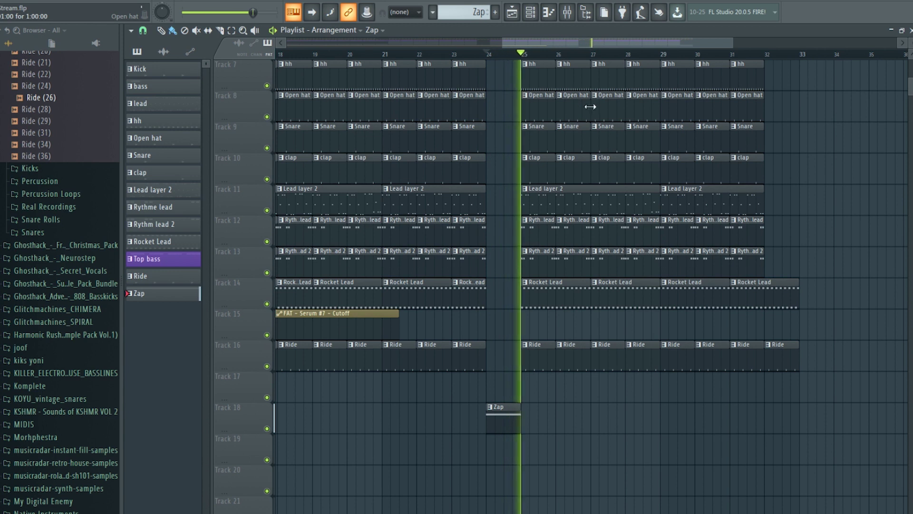
left_click(567, 13)
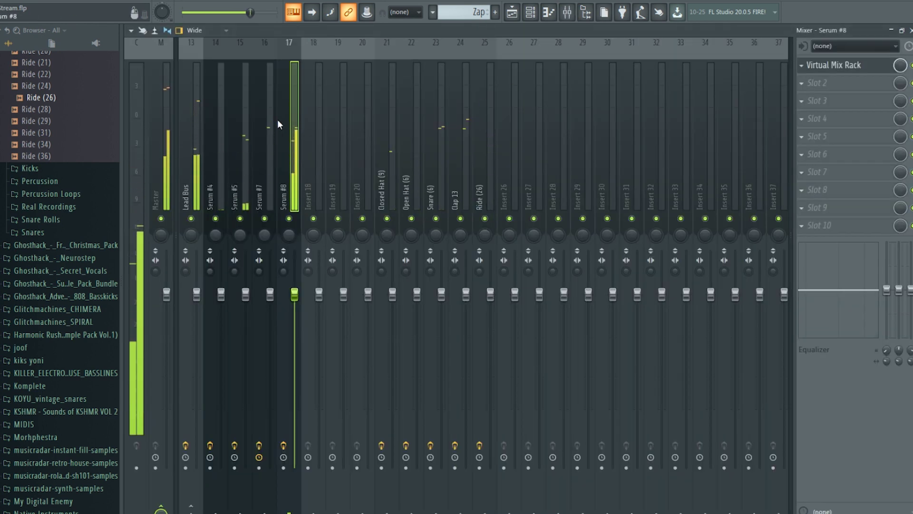
left_click(513, 13)
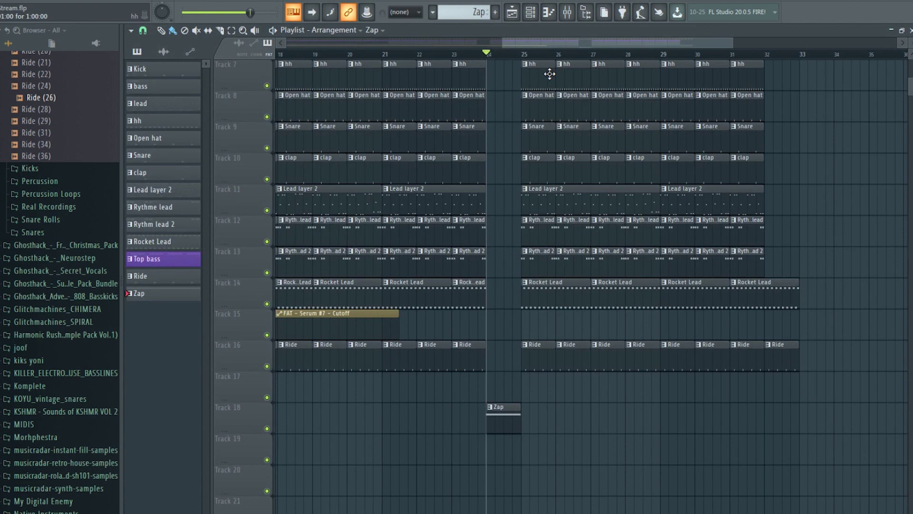
Review the Serum #8 zap instrument and the Virtual Mix Rack modules on its mixer track.
left_click(548, 13)
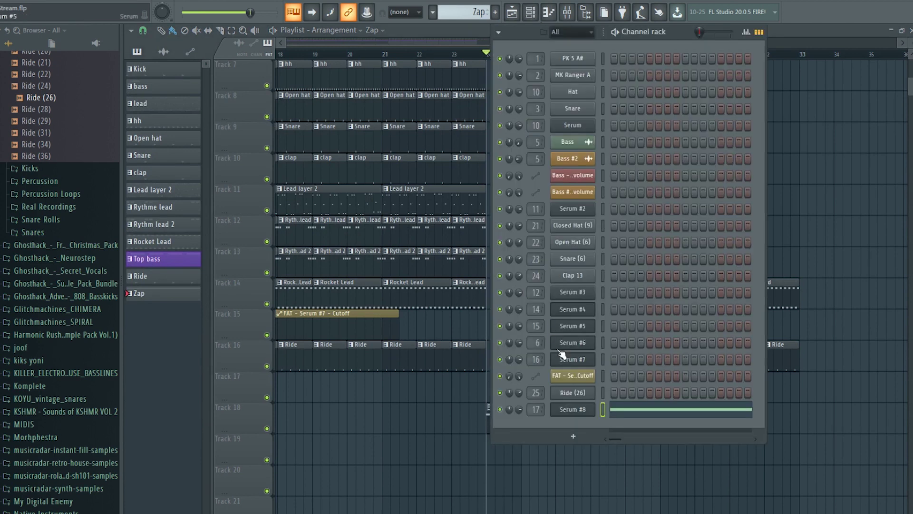
left_click(584, 412)
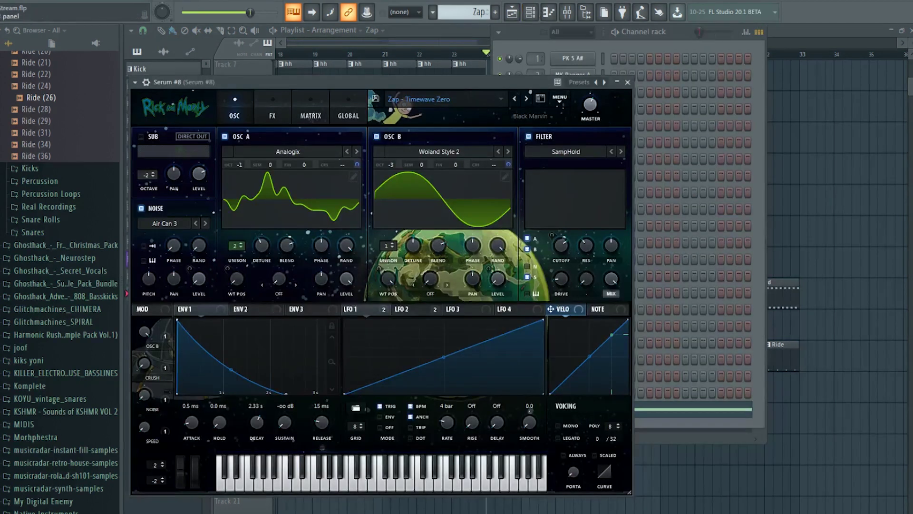
left_click(567, 13)
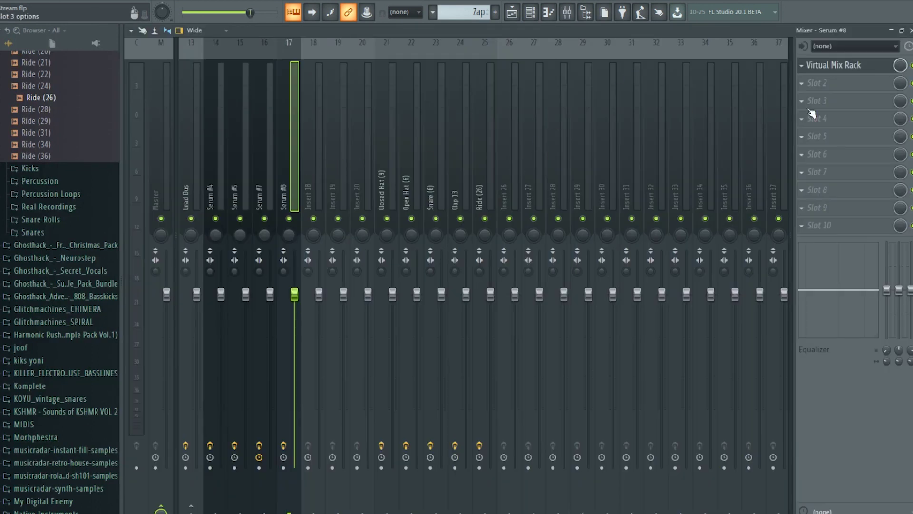
left_click(833, 68)
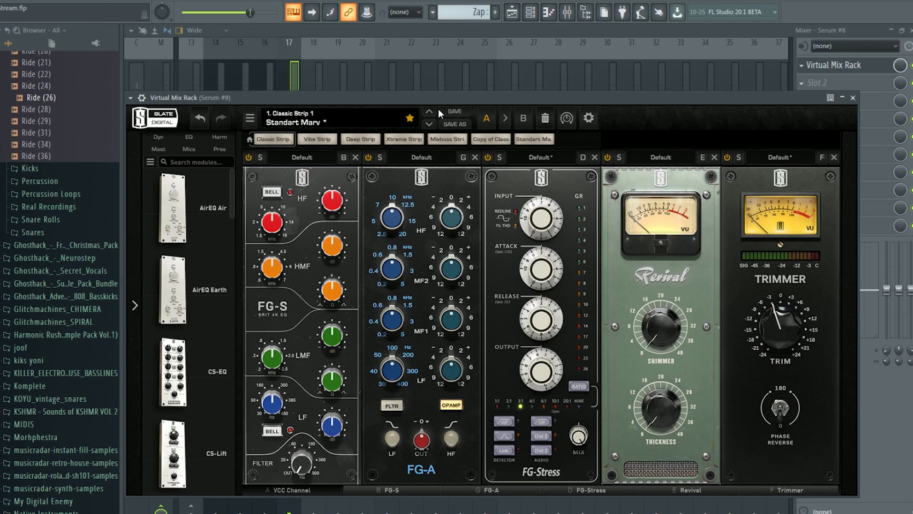
left_click(291, 72)
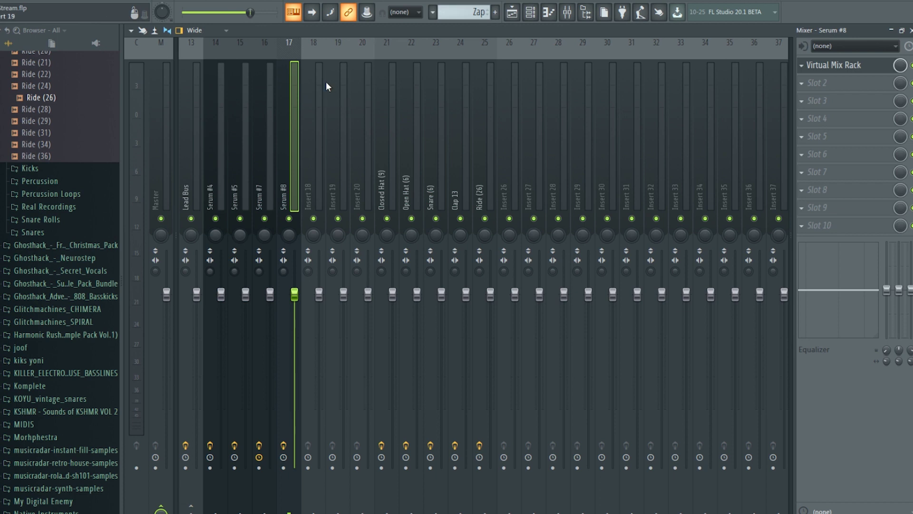
left_click(531, 12)
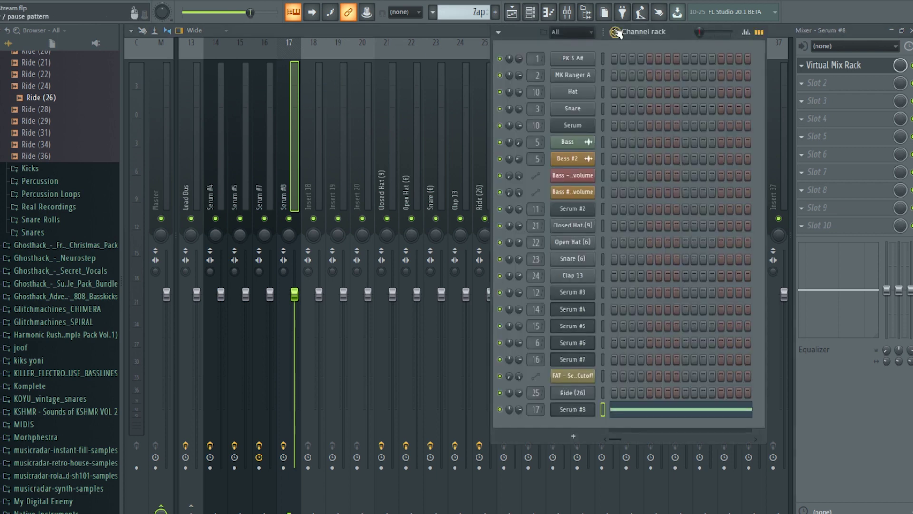
left_click(863, 67)
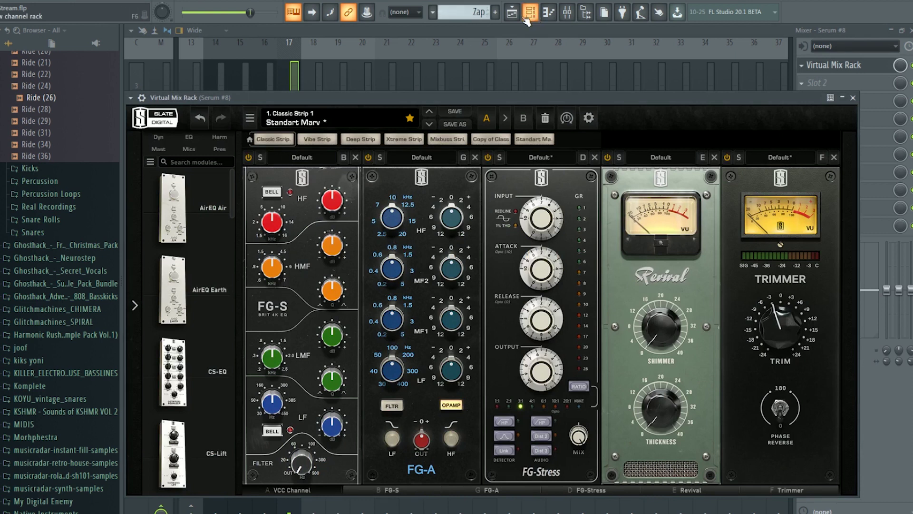
Examine the layout of the whole arrangement in the playlist from bar 1 to the last clips.
left_click(511, 12)
scroll(812, 171, "up", 5)
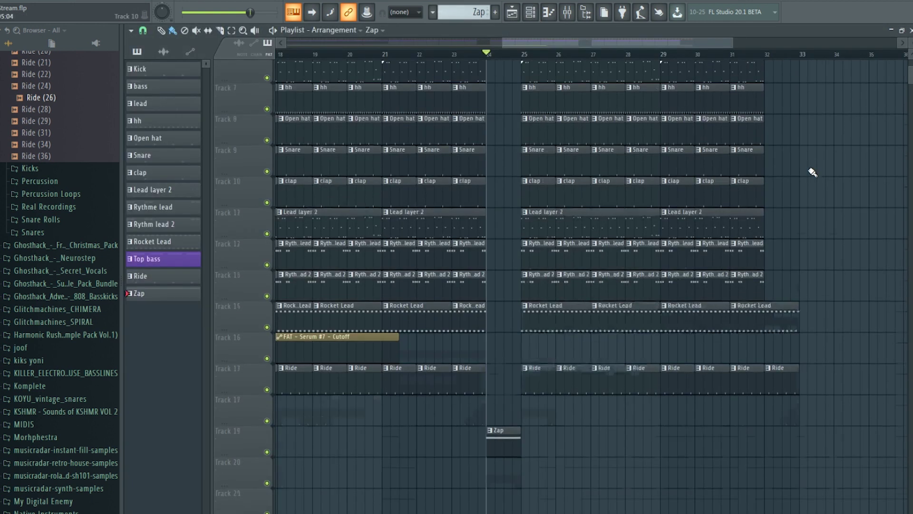
scroll(792, 129, "down", 3)
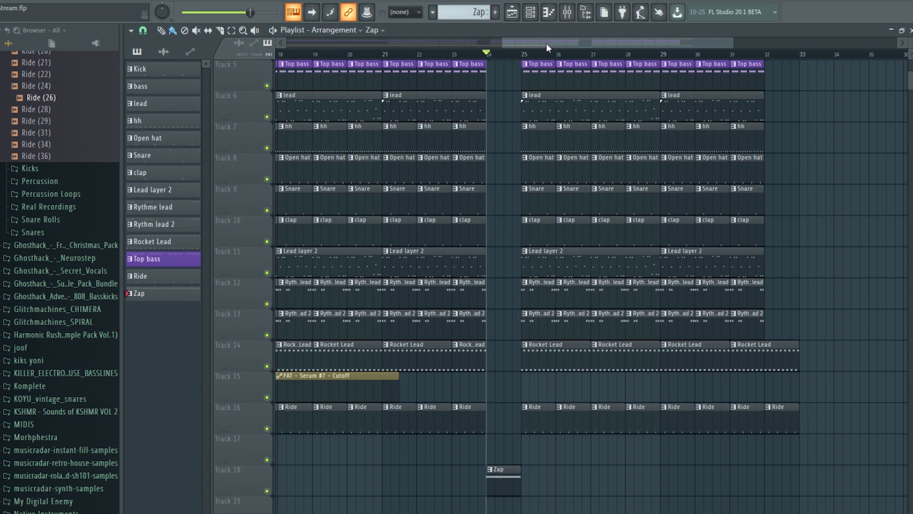
left_click_drag(546, 43, 569, 56)
scroll(565, 58, "down", 2)
scroll(566, 58, "down", 1)
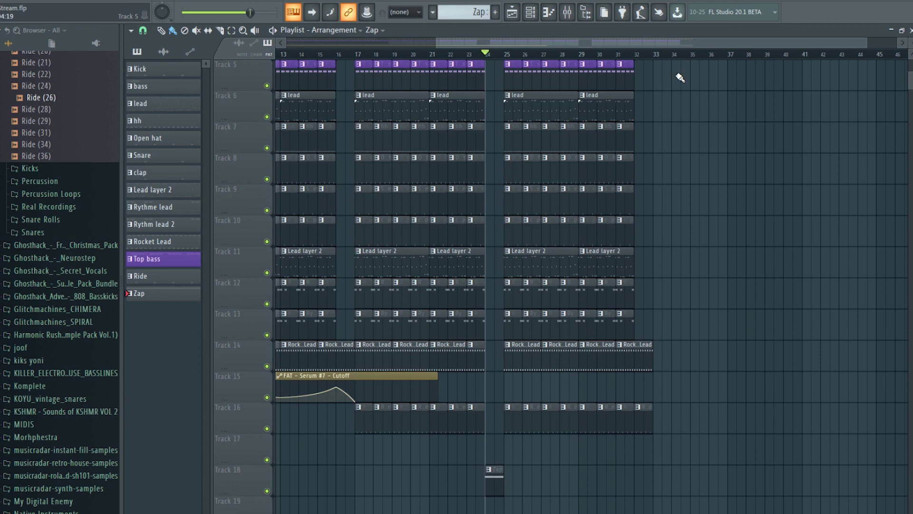
scroll(521, 65, "down", 2)
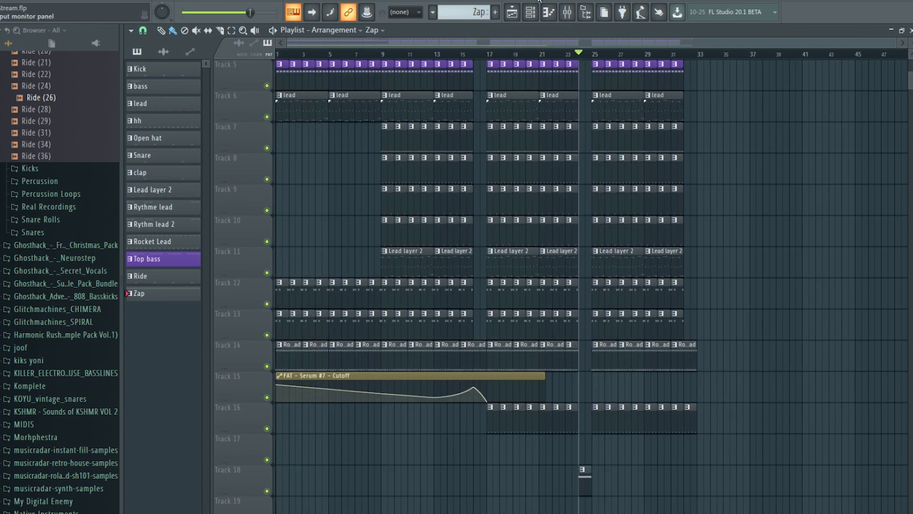
Add a new Serum instrument channel to the channel rack.
left_click(530, 12)
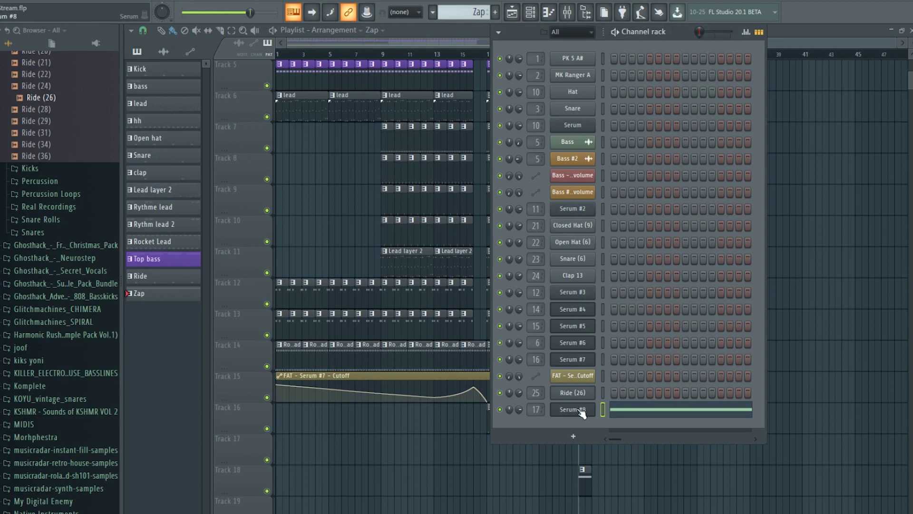
left_click(573, 436)
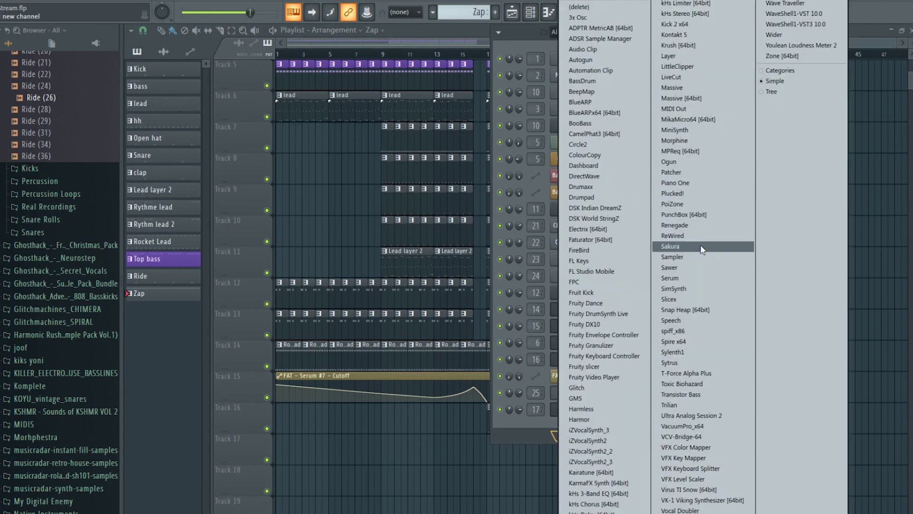
left_click(690, 278)
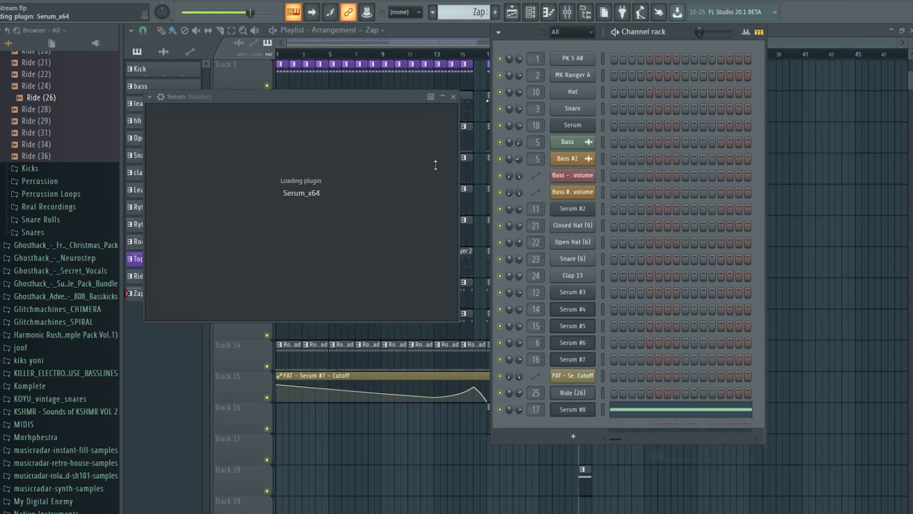
left_click_drag(407, 102, 450, 106)
Load the Zap - Gremlins preset from the Ghosthack Psytrance Awakening 2 bank into the new Serum.
left_click(481, 118)
mouse_move(508, 169)
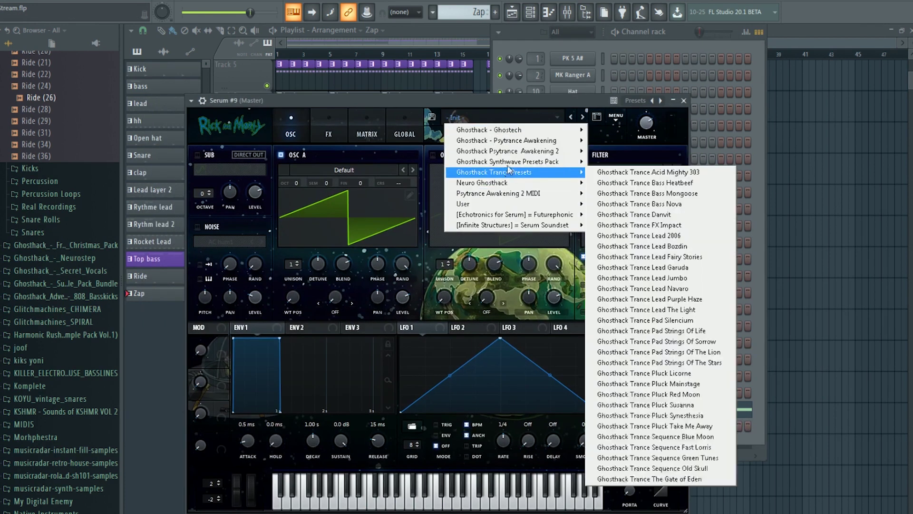
mouse_move(505, 151)
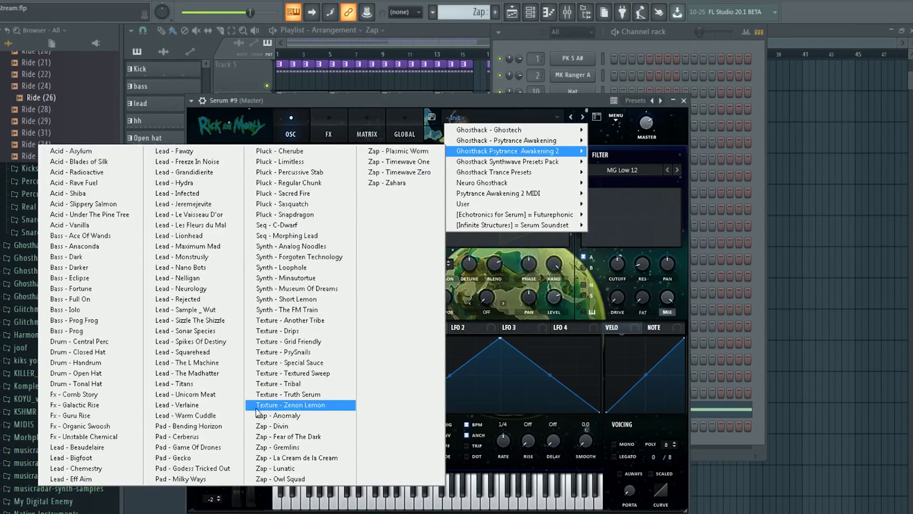
left_click(320, 450)
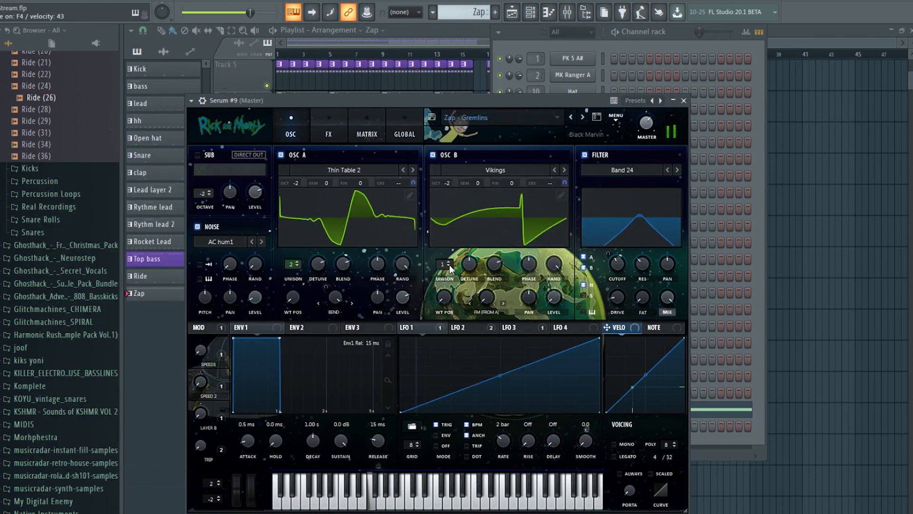
Audition the following presets in the new Serum one by one, from Zap - La Cream de la Cream through Zap - Zahara to Arp 1.
left_click(583, 116)
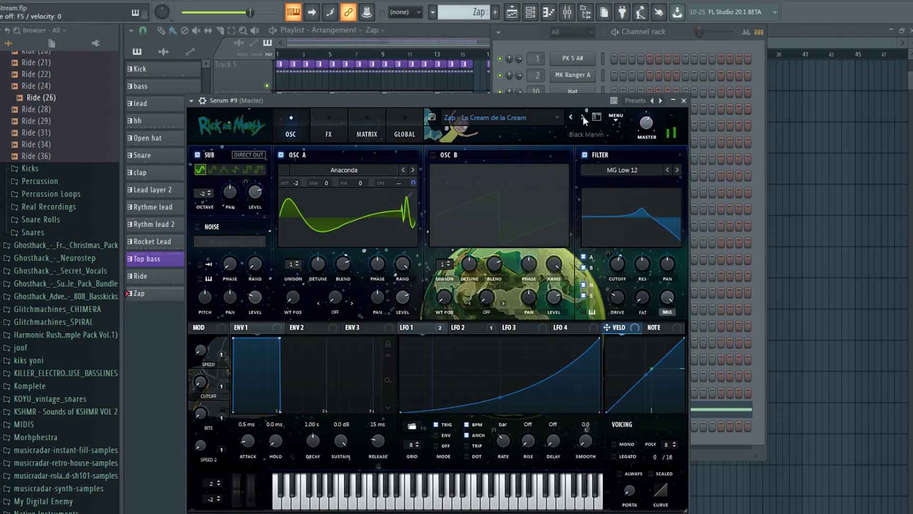
left_click(583, 116)
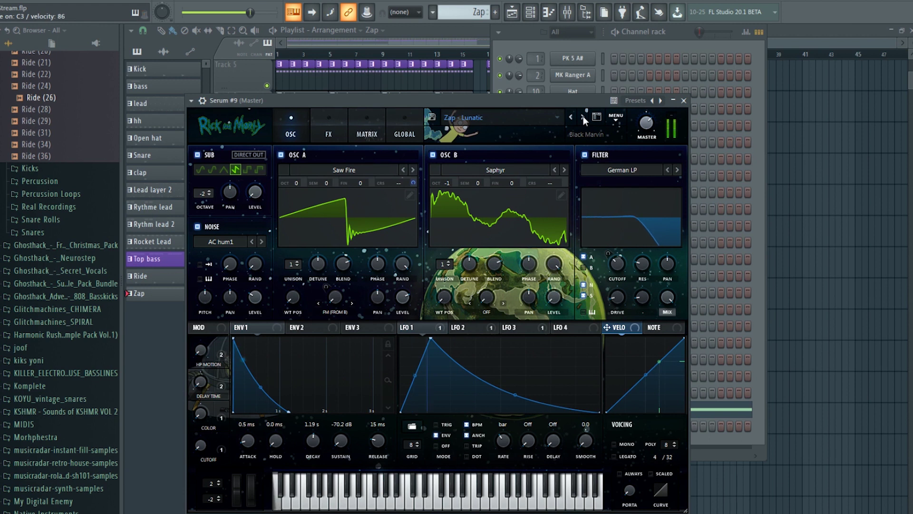
left_click(583, 116)
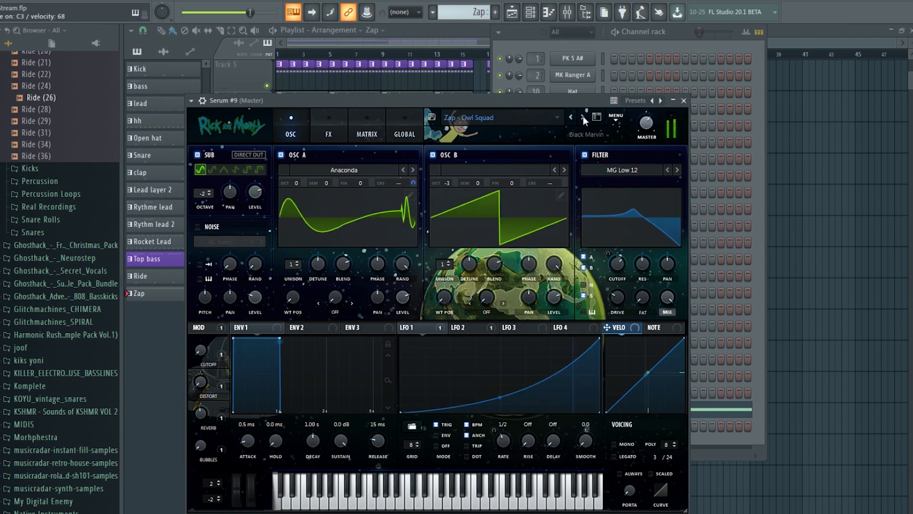
left_click(583, 116)
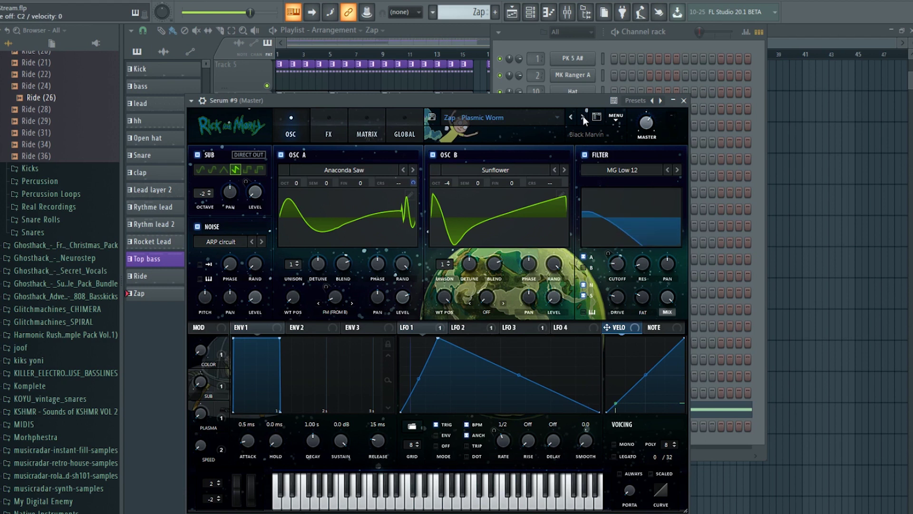
left_click(584, 116)
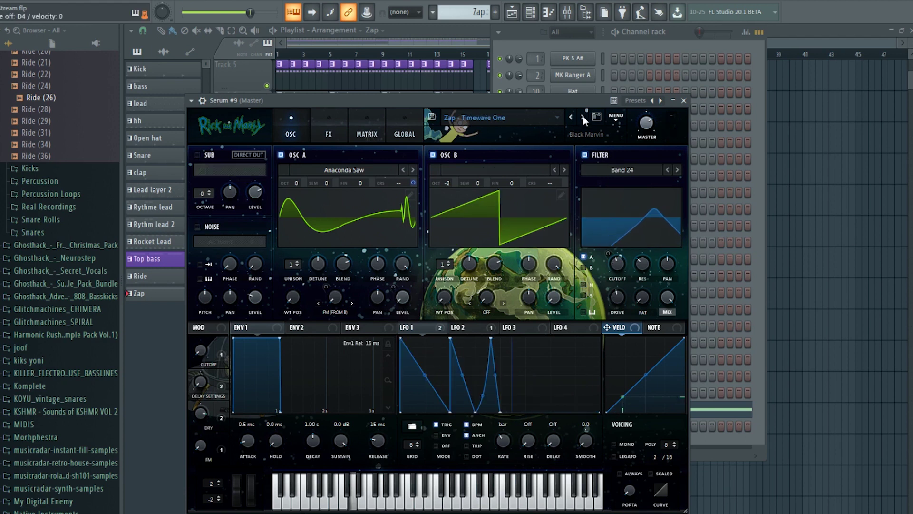
left_click(583, 116)
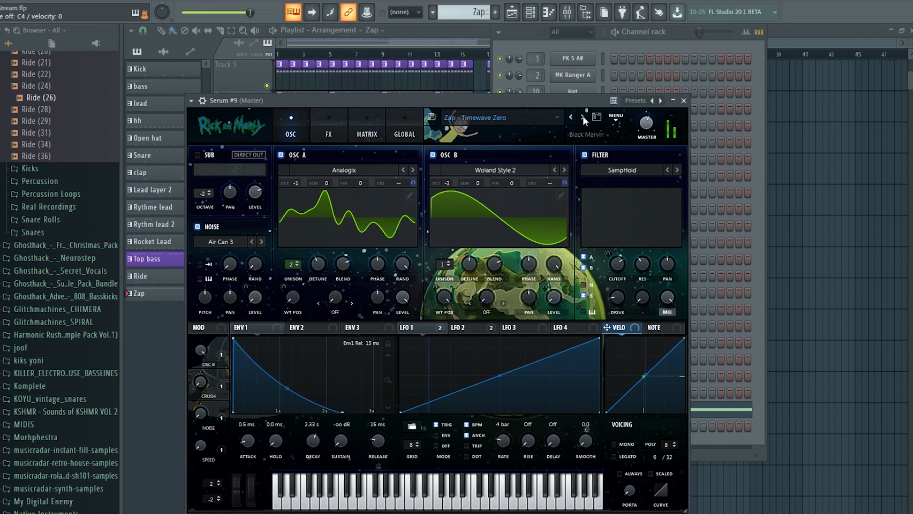
left_click(583, 116)
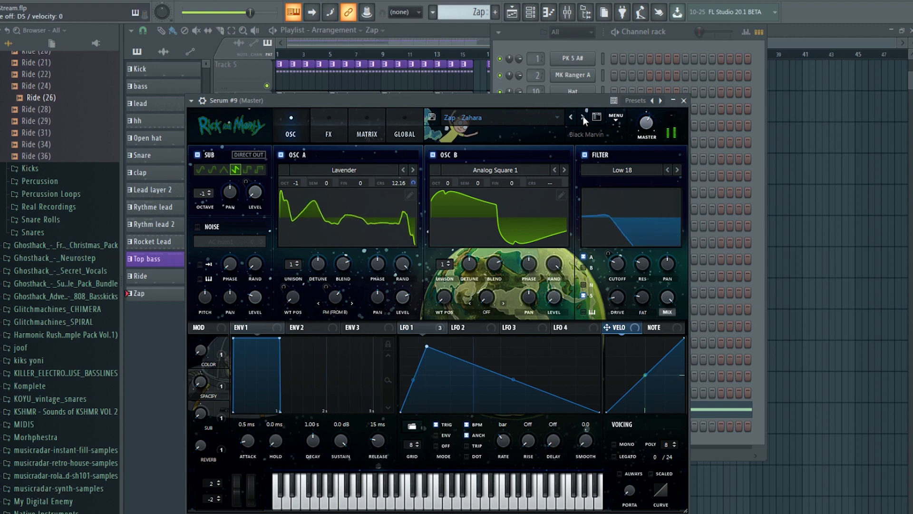
left_click(583, 117)
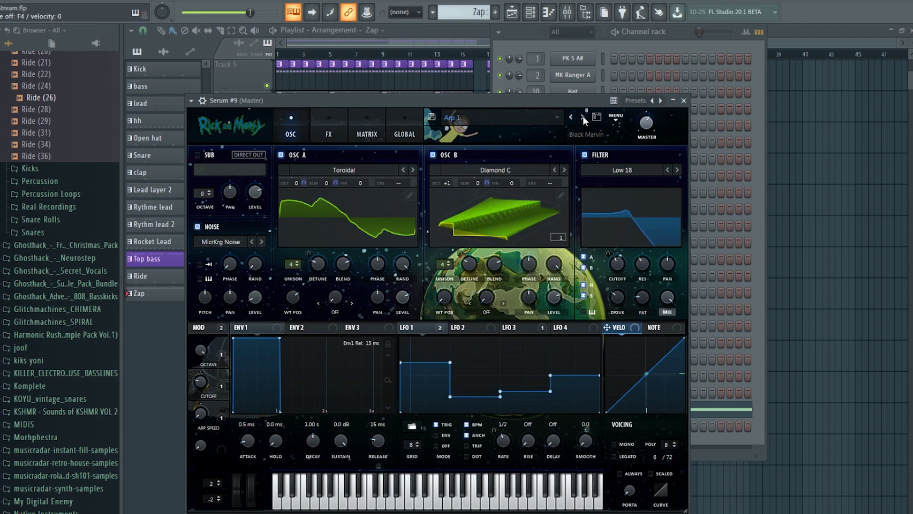
Audition the drum presets of the Ghosthack Psytrance Awakening 2 bank in Serum #9, from Drum - Central Perc through Drum - Tonal Hat.
left_click(550, 116)
mouse_move(536, 162)
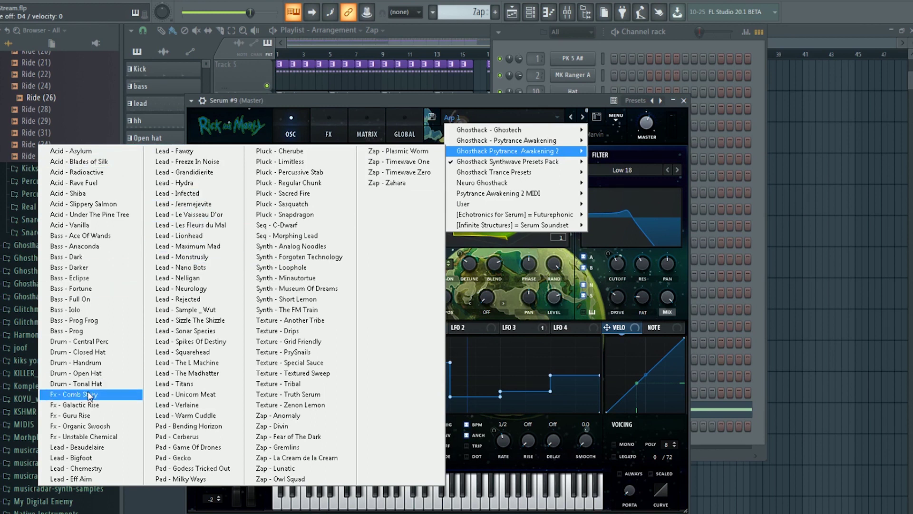
left_click(100, 342)
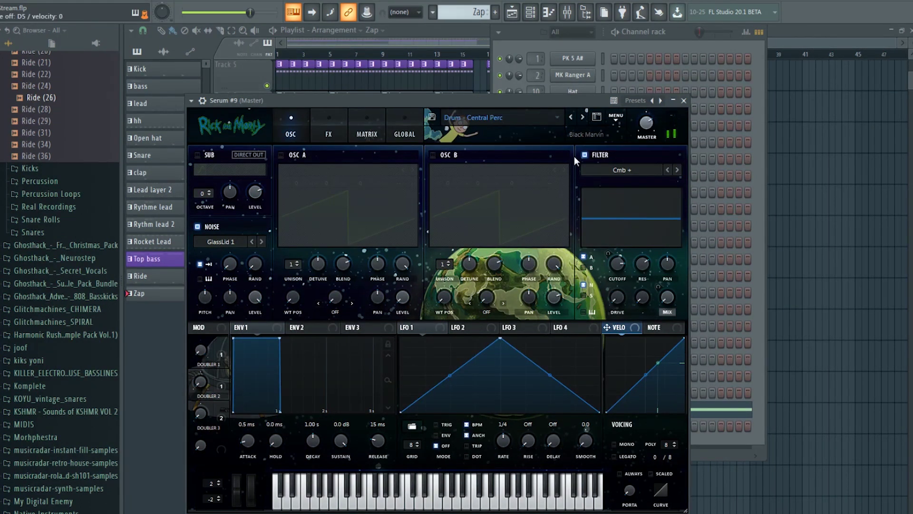
left_click(582, 117)
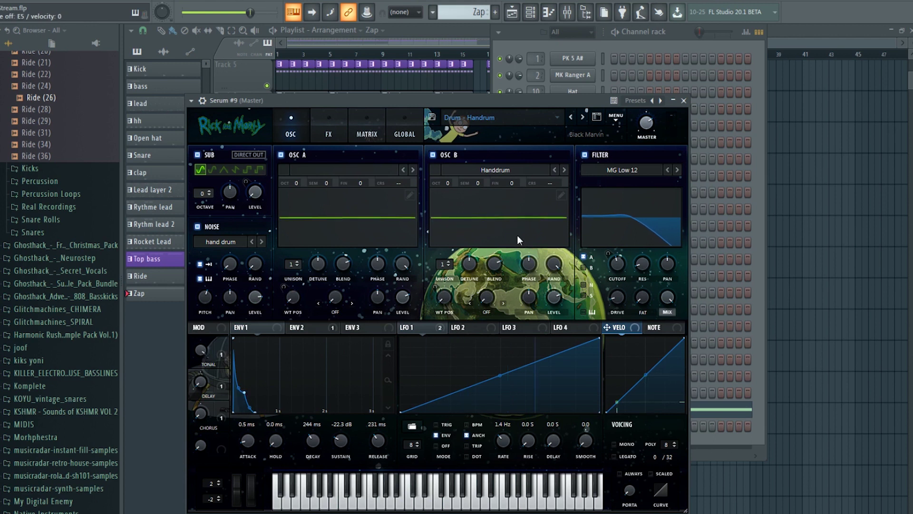
left_click(583, 118)
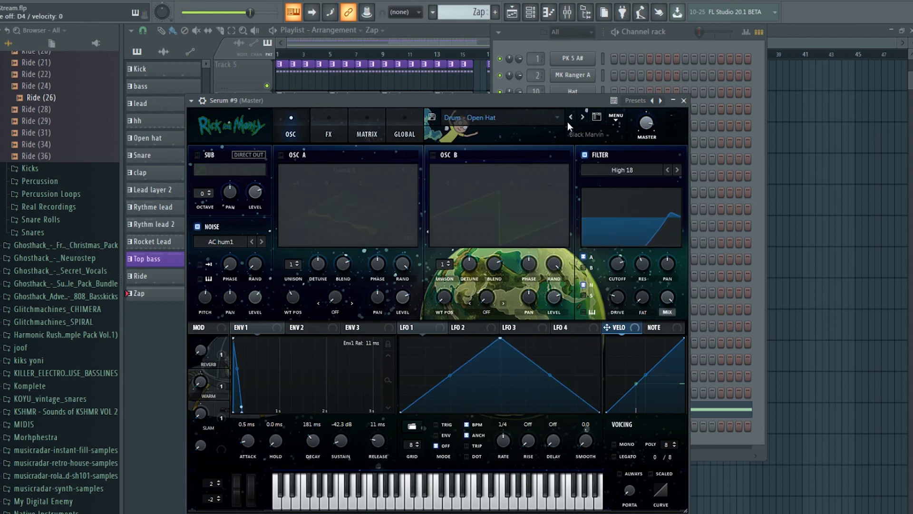
left_click(584, 118)
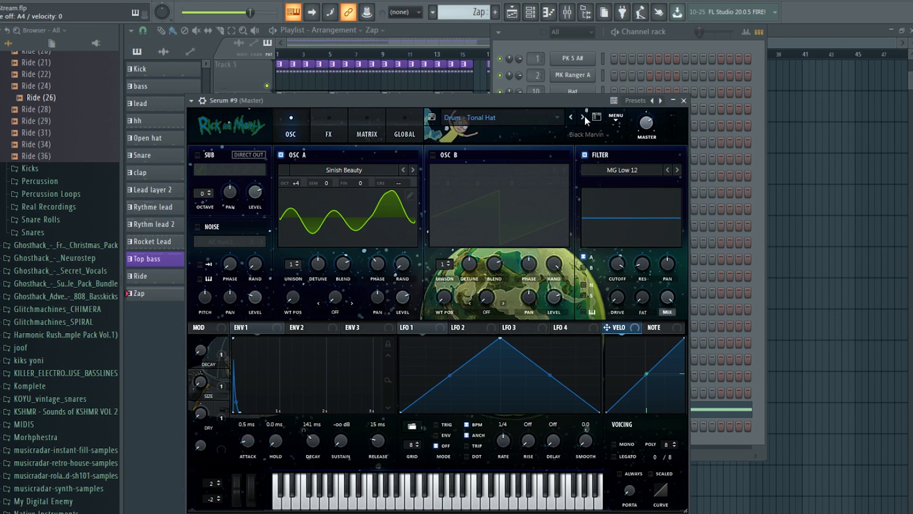
Audition the effect presets in Serum #9 one by one, from Fx - Comb Story through Fx - Unstable Chemical to Lead - Beaudelaire.
left_click(584, 118)
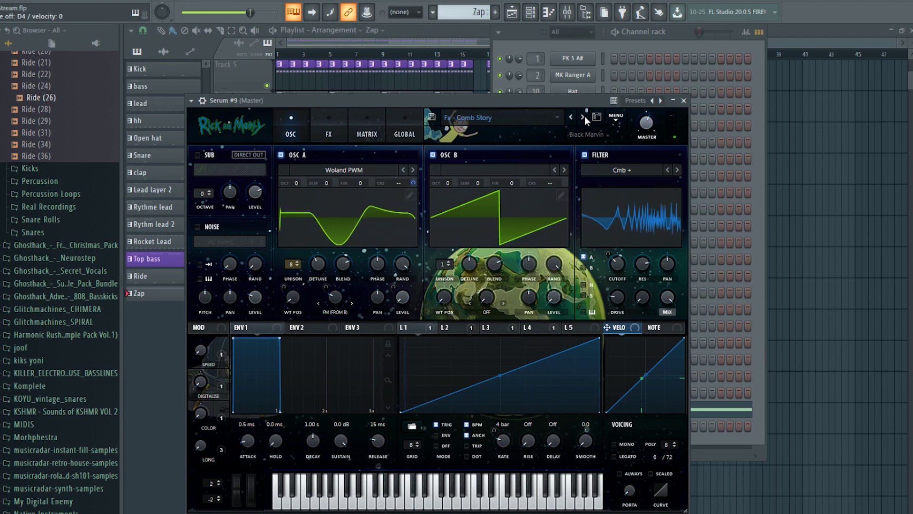
left_click(584, 118)
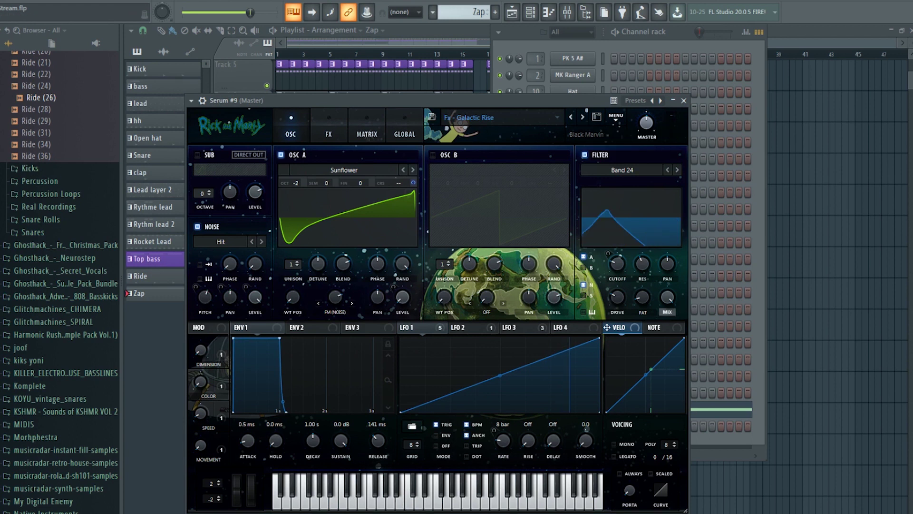
left_click(582, 117)
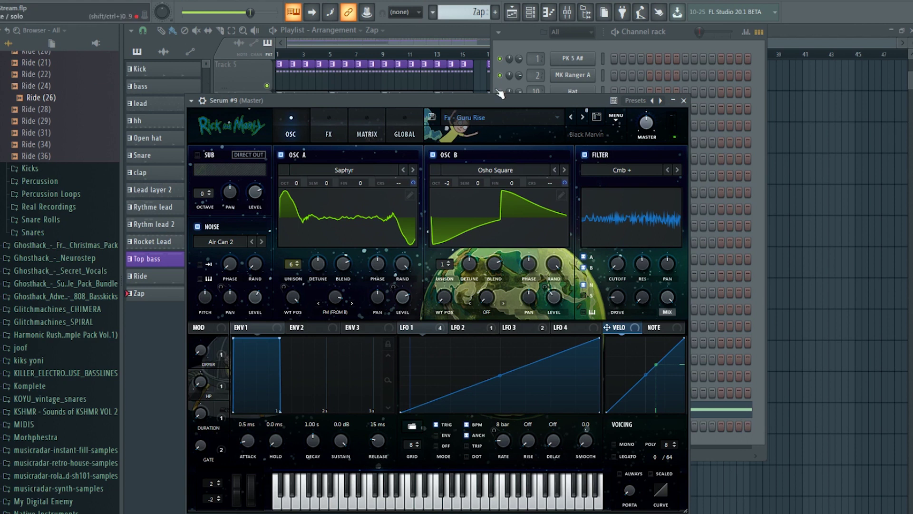
left_click(583, 118)
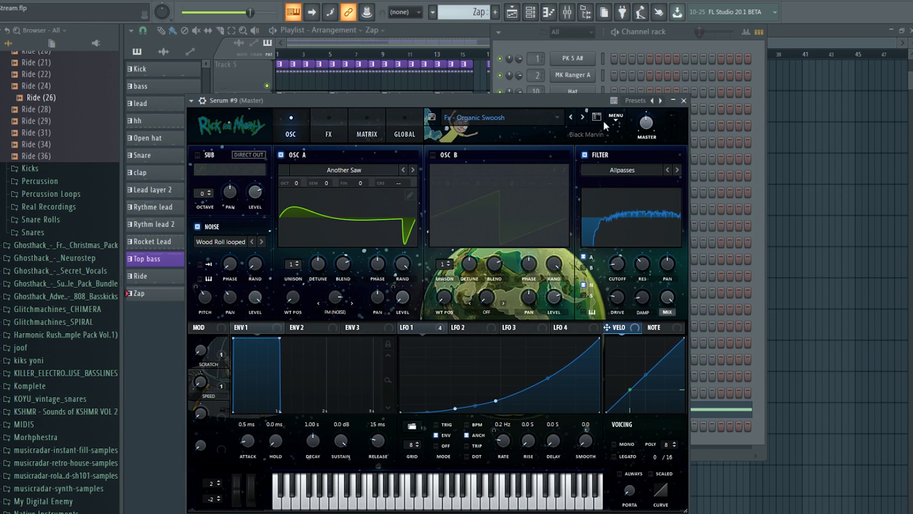
left_click(582, 118)
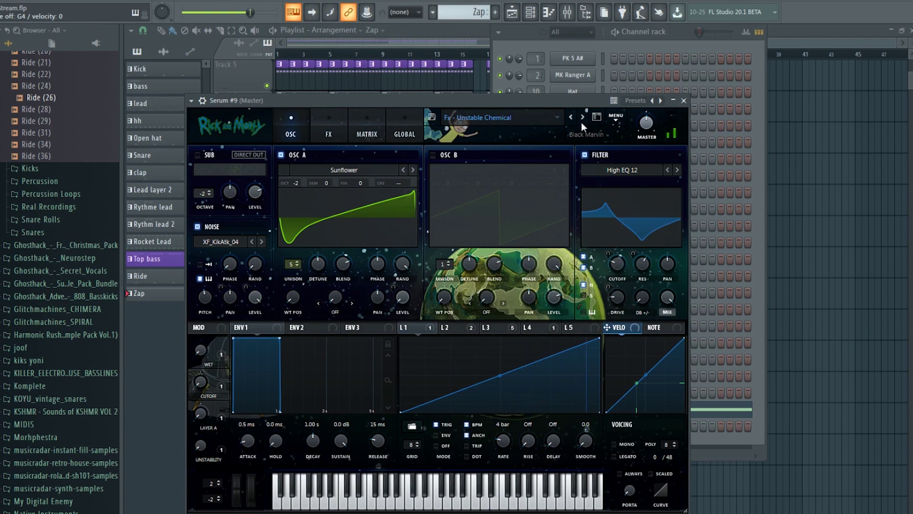
left_click(583, 118)
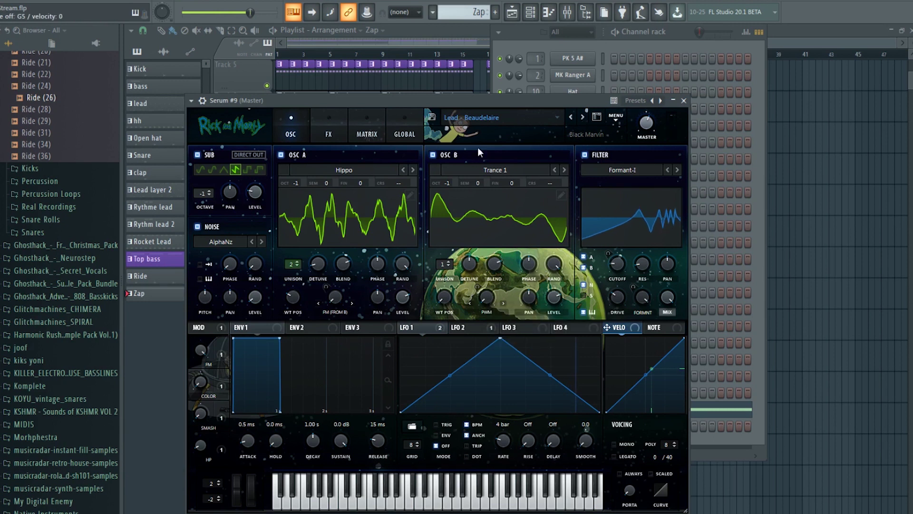
Look through the Ghosthack Psytrance Awakening 2 preset list of Serum #9 for another sound, leaving the current preset loaded.
left_click(480, 118)
mouse_move(495, 162)
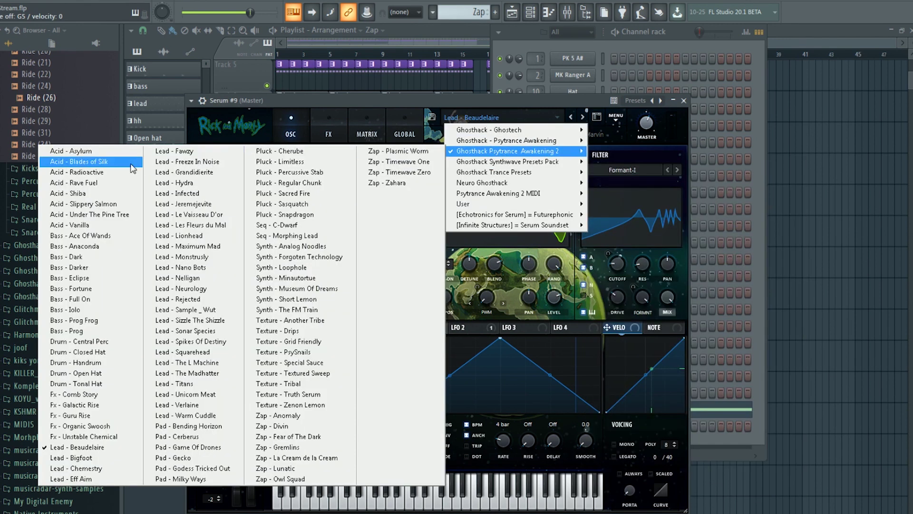
left_click(427, 93)
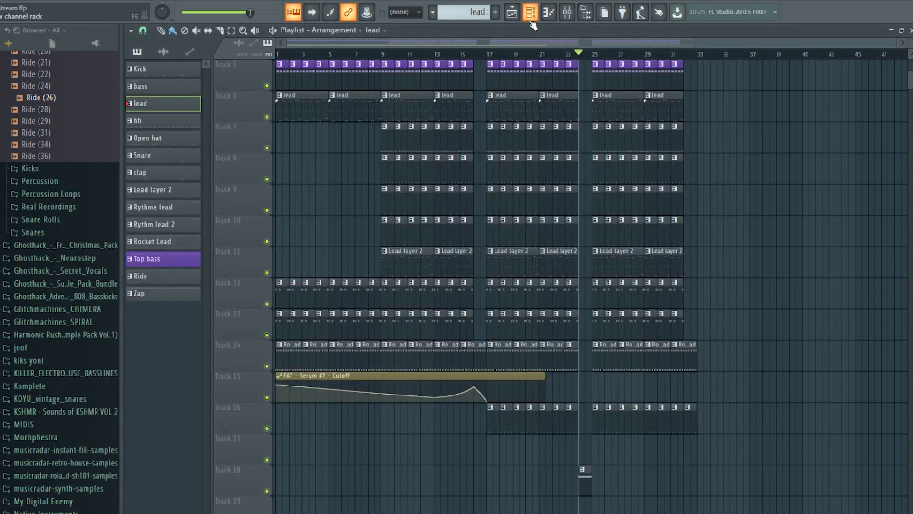
left_click(530, 13)
left_click(574, 425)
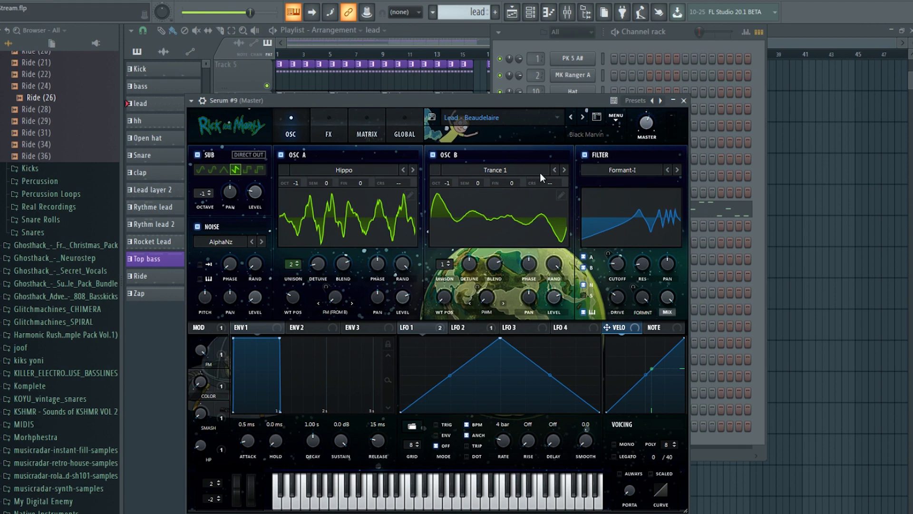
left_click(523, 132)
mouse_move(507, 151)
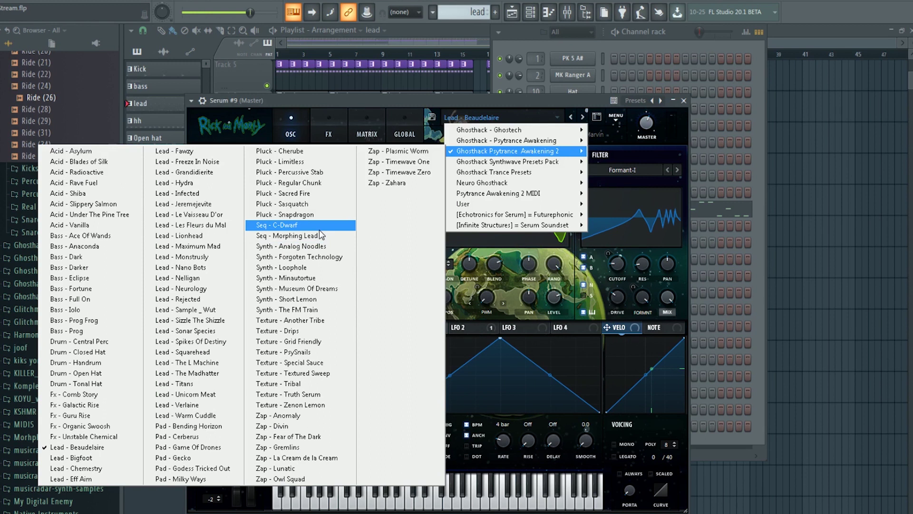
key("Escape")
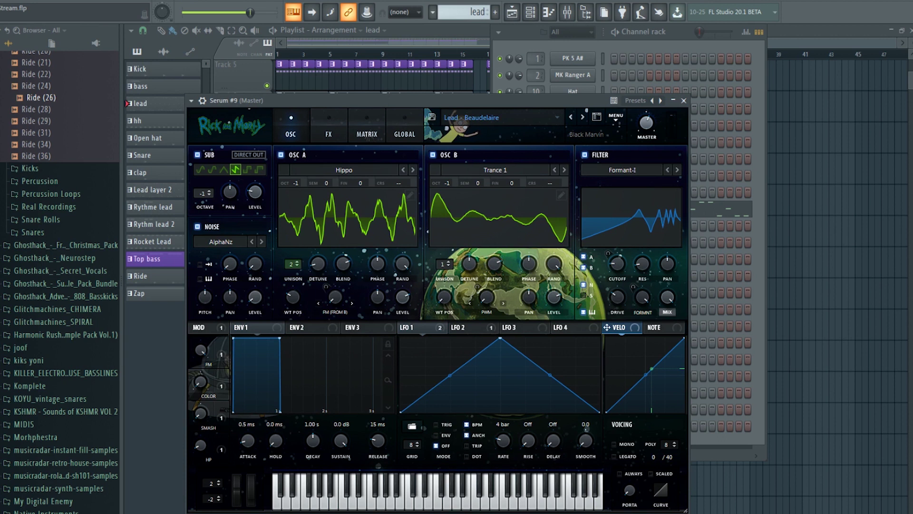
Switch to the web browser to view the Psytrance Awakening for Serum Vol. 2 product page, and return to FL Studio.
left_click(378, 41)
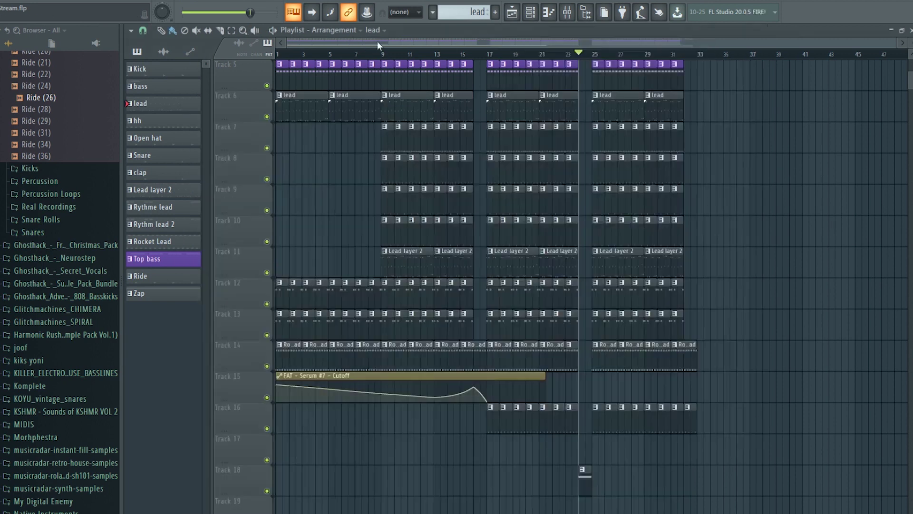
left_click(188, 511)
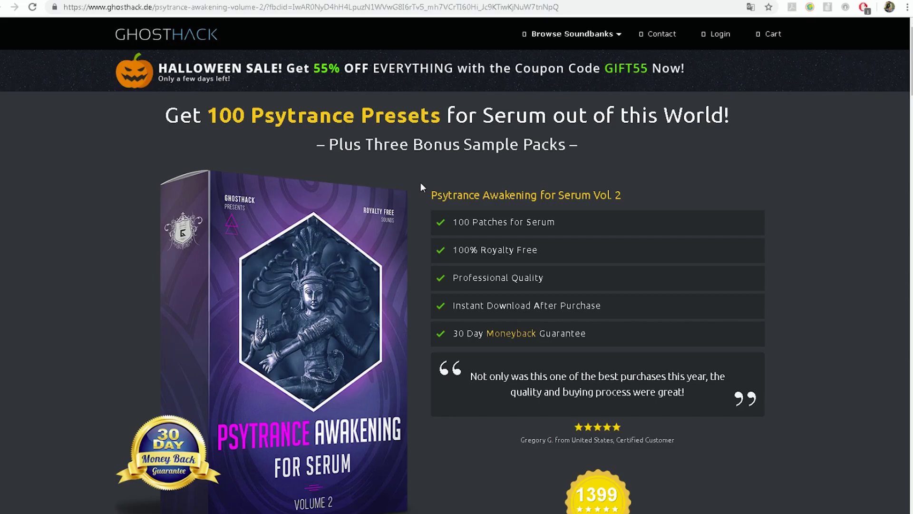
scroll(421, 183, "down", 3)
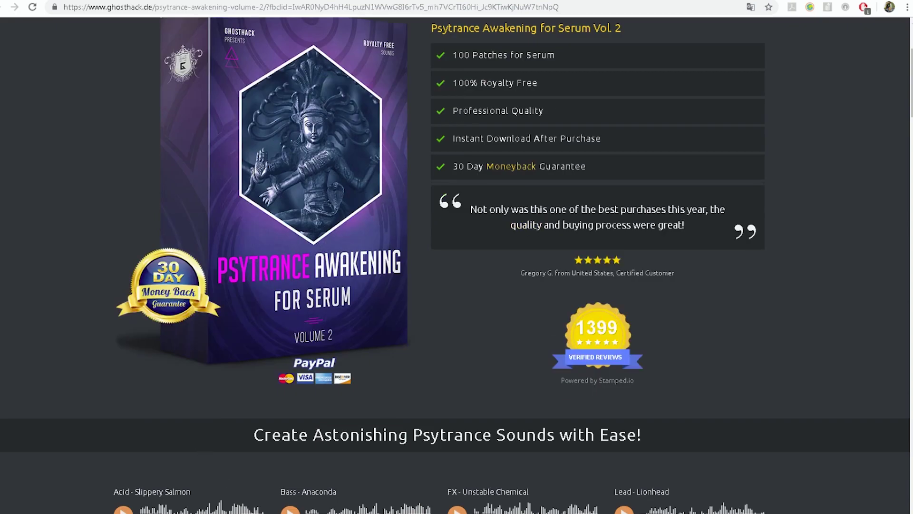
left_click(188, 513)
Reopen Serum #9 and audition the bank's pad presets, from Pad - Bending Horizon through Pad - Milky Ways.
left_click(531, 15)
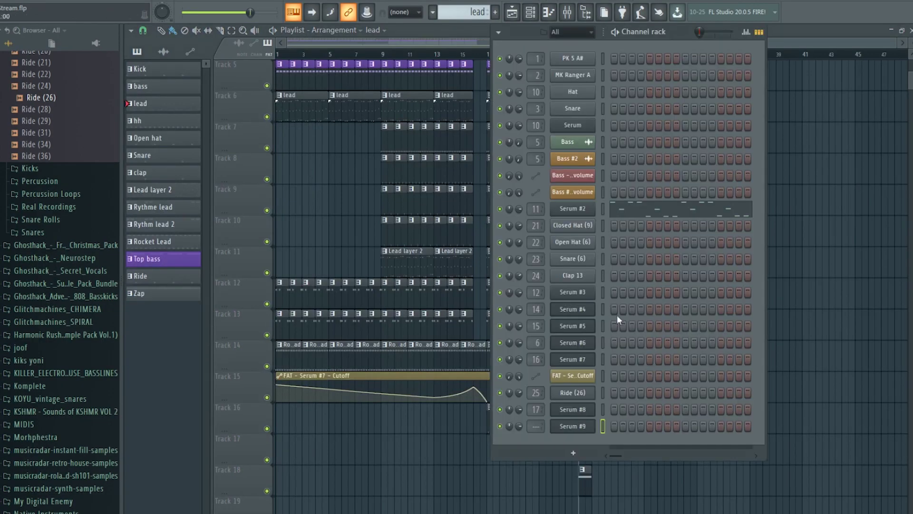
left_click(582, 425)
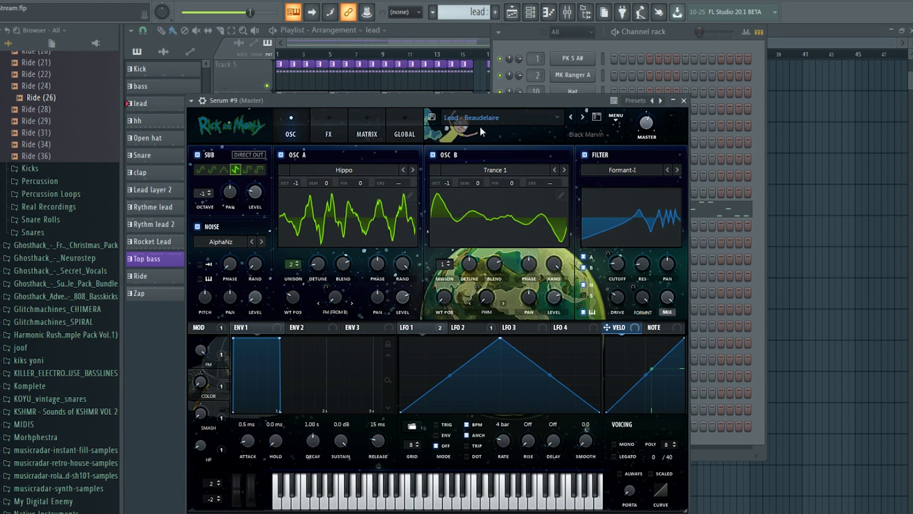
left_click(480, 128)
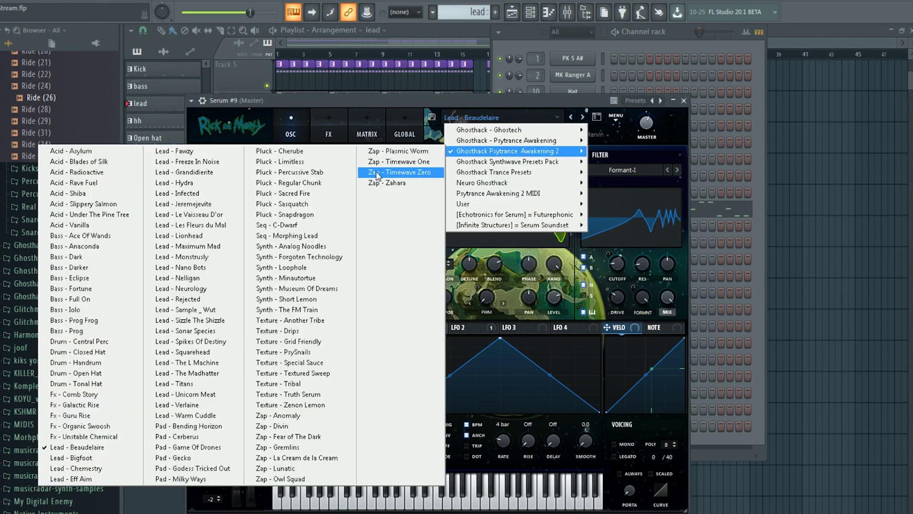
left_click(225, 431)
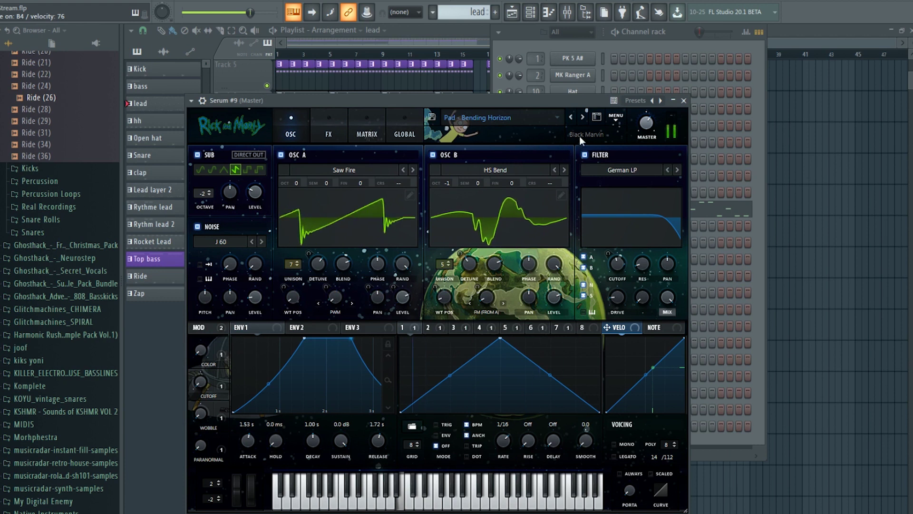
left_click(582, 117)
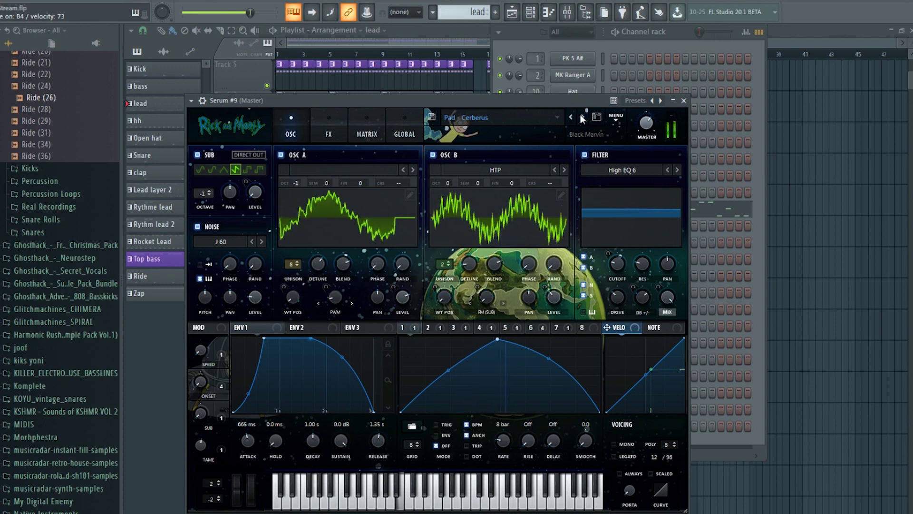
left_click(584, 119)
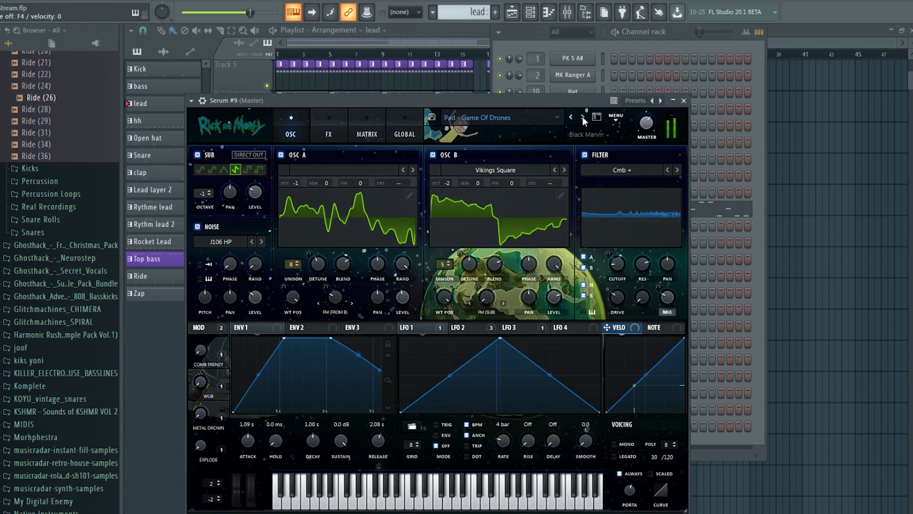
left_click(583, 117)
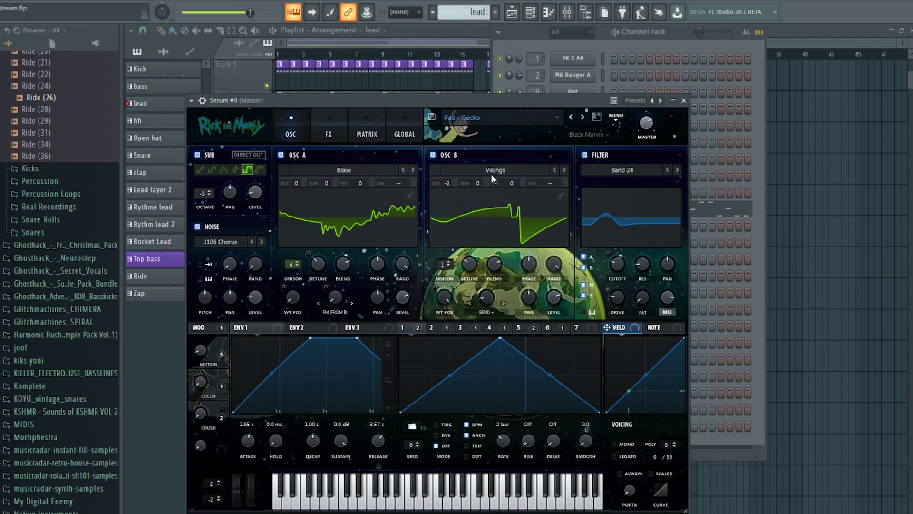
left_click(583, 119)
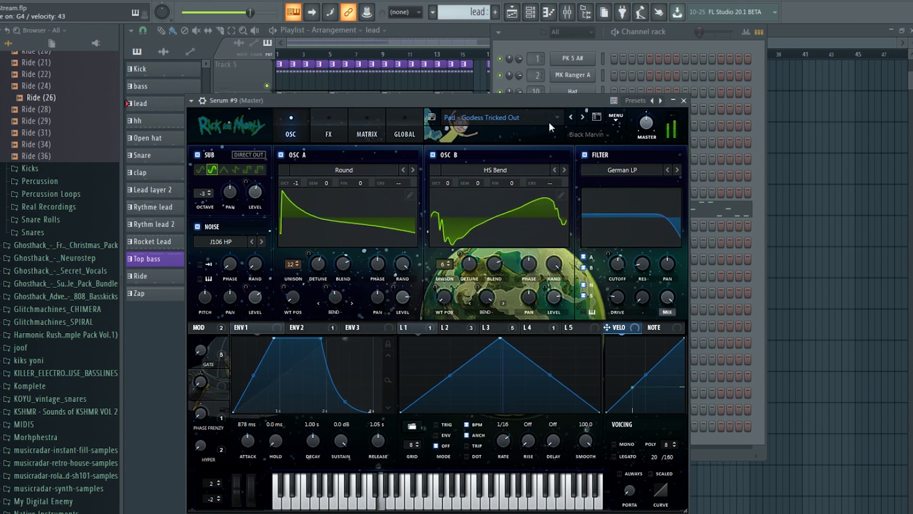
left_click(581, 117)
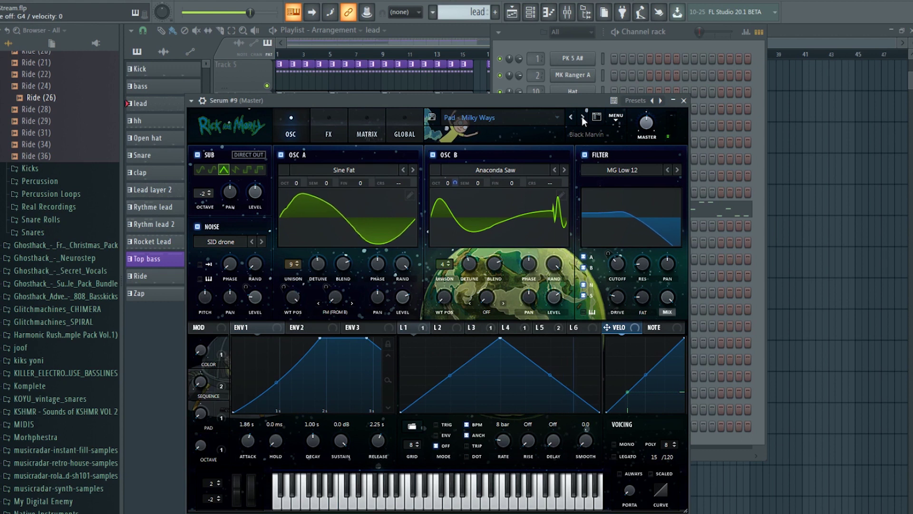
Audition the pluck presets from Pluck - Cherube onward, keep Pluck - Sacred Fire loaded in Serum #9 and show its effects.
left_click(582, 116)
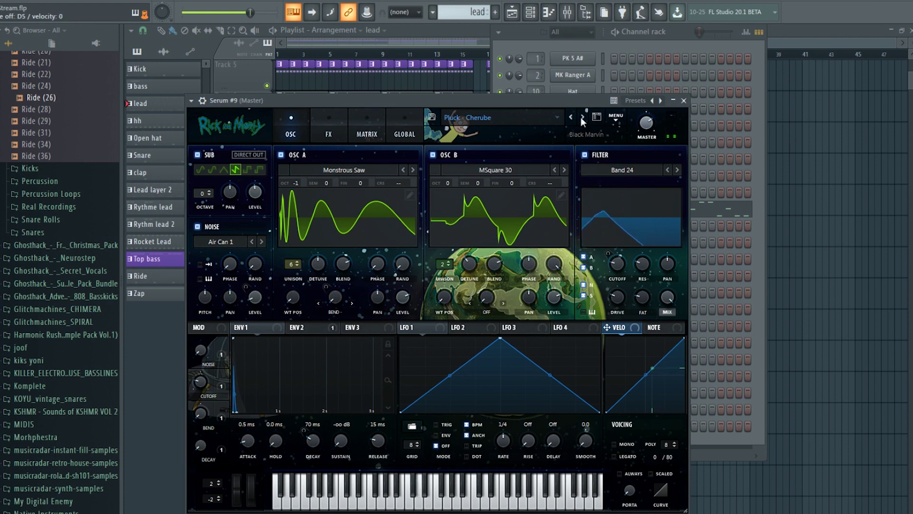
left_click(582, 117)
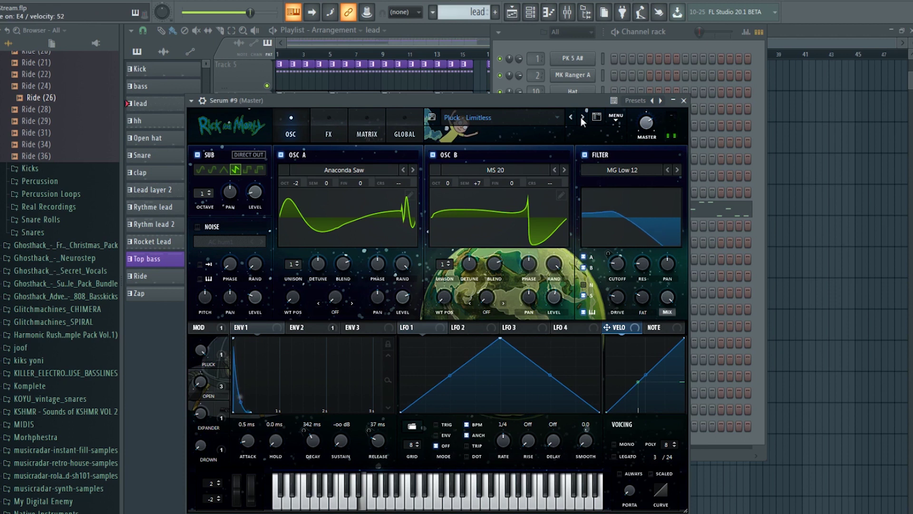
left_click(581, 117)
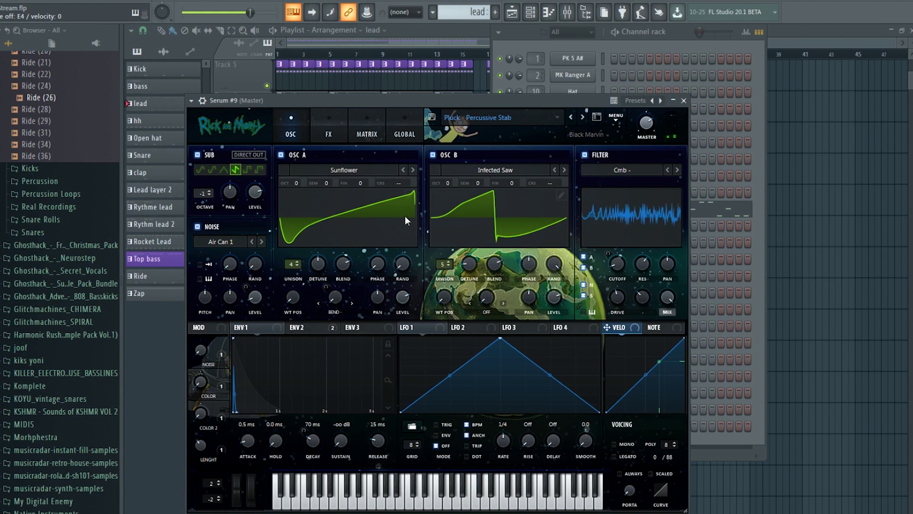
left_click(584, 117)
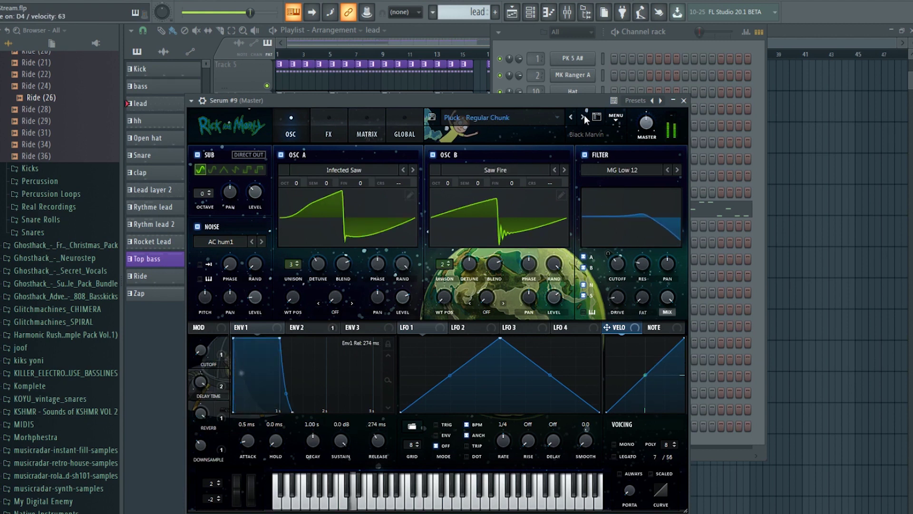
left_click(583, 117)
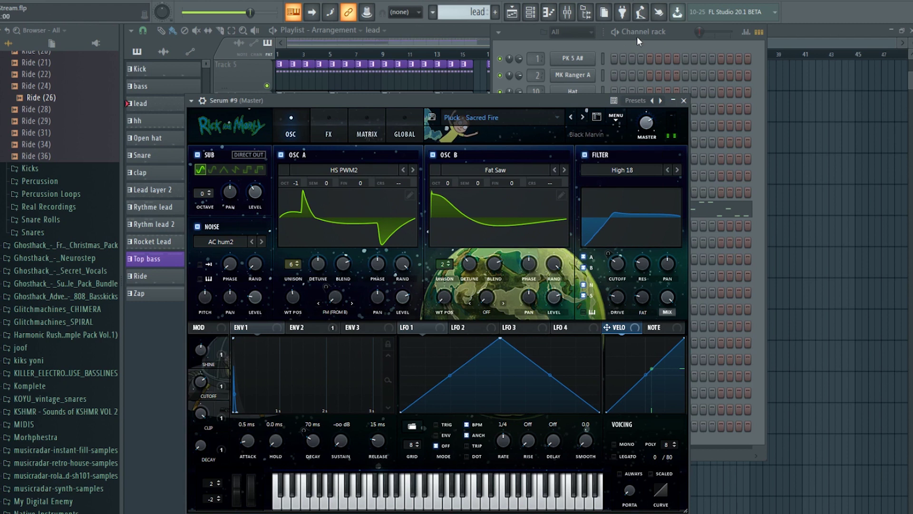
left_click(332, 126)
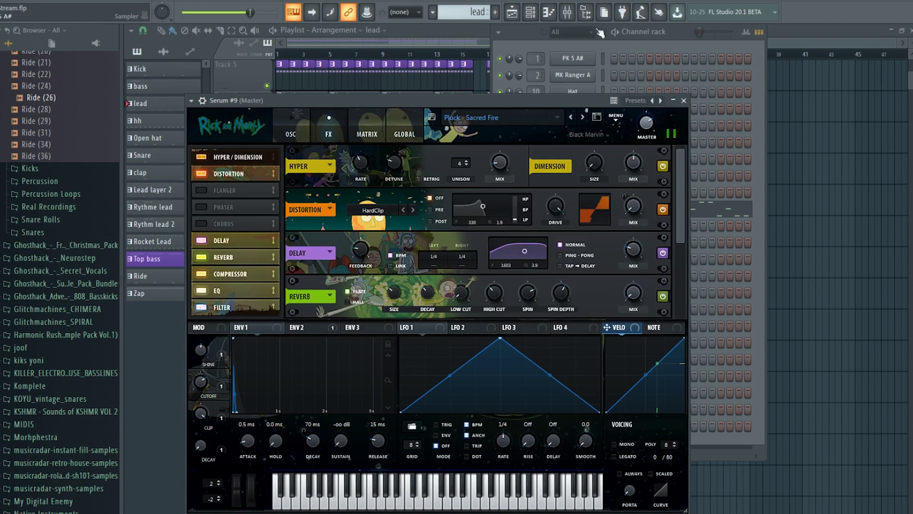
Add a new pattern named Perc stab.
left_click(496, 13)
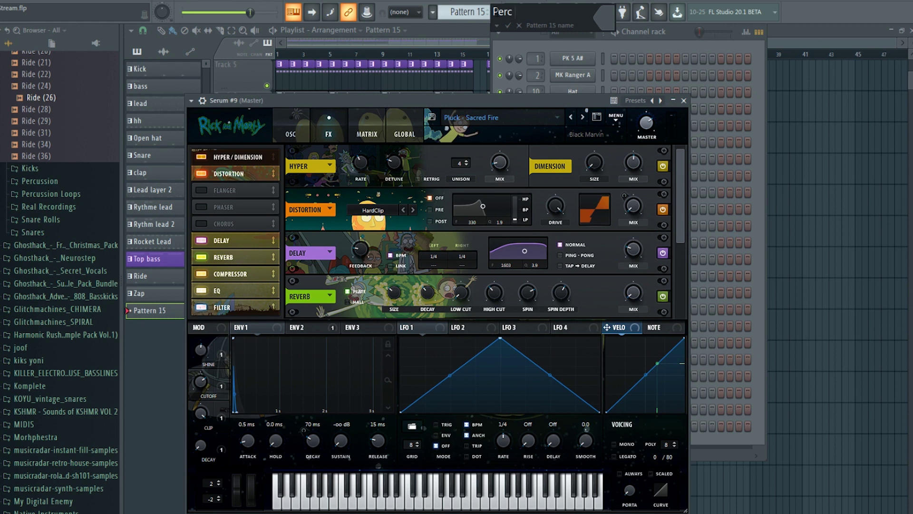
type("Perc stab")
key("Return")
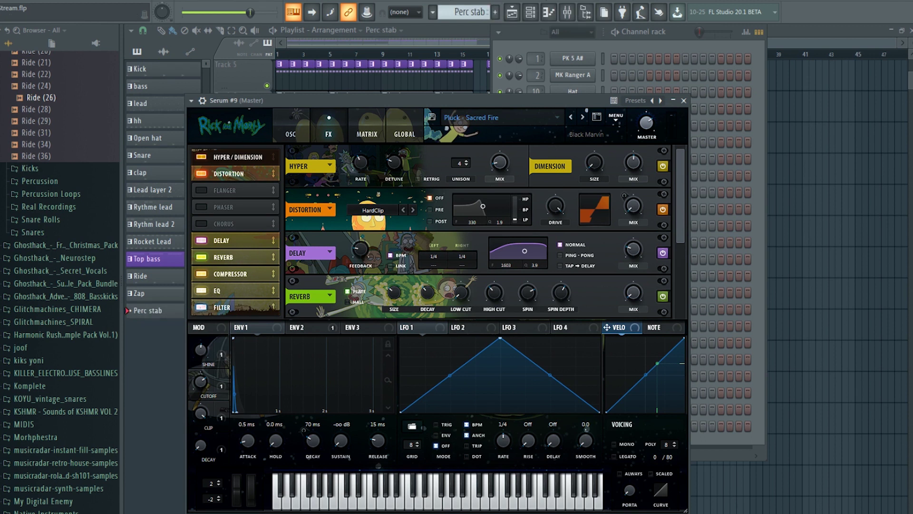
Open the piano roll for Serum #9 and draw consecutive one-step B5 notes from the start of bar 1.
left_click(691, 42)
right_click(590, 429)
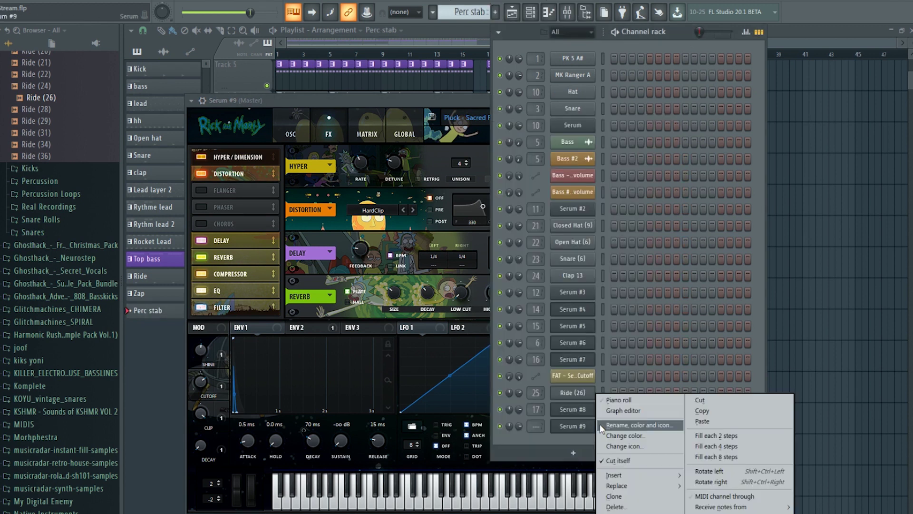
left_click(614, 401)
left_click_drag(137, 141, 166, 293)
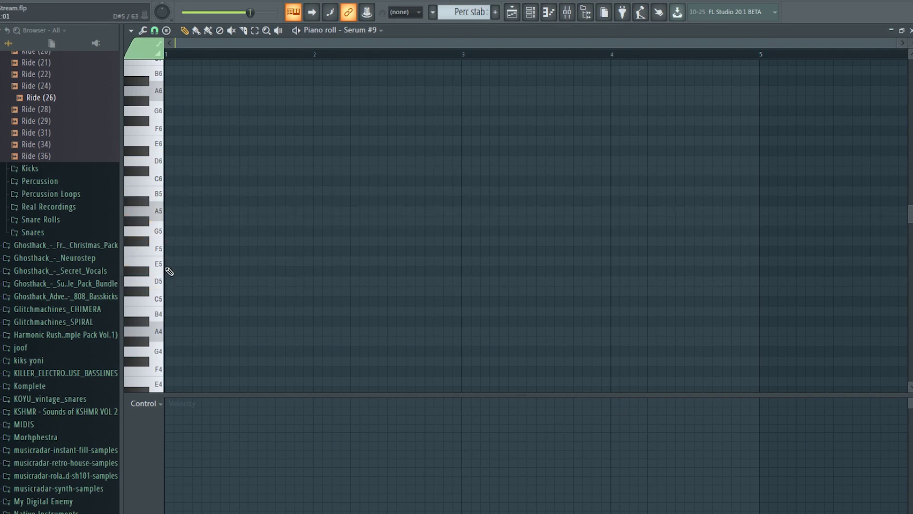
left_click_drag(164, 255, 168, 196)
left_click(169, 191)
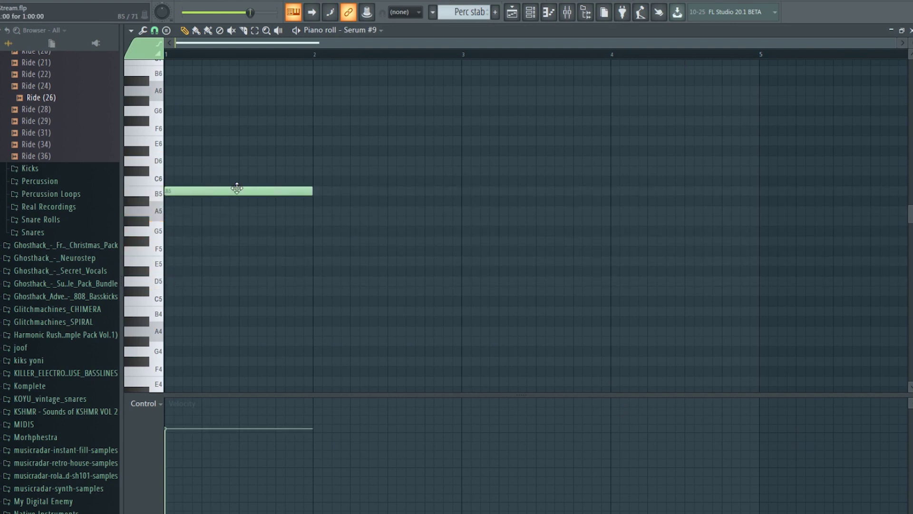
left_click_drag(315, 189, 205, 199)
right_click(324, 199)
left_click_drag(308, 190, 169, 199)
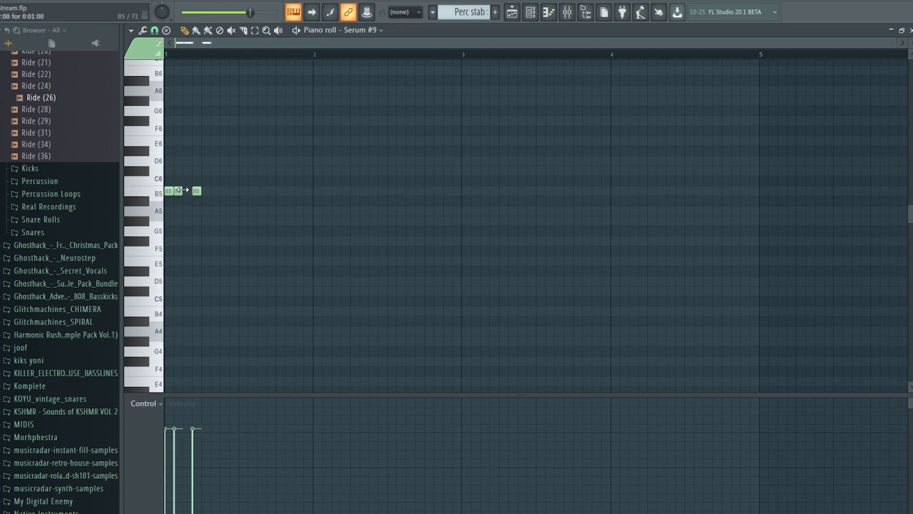
Duplicate the B5 notes until they fill all of bar 1, and play the pattern.
key("ctrl+a")
key("ctrl+b")
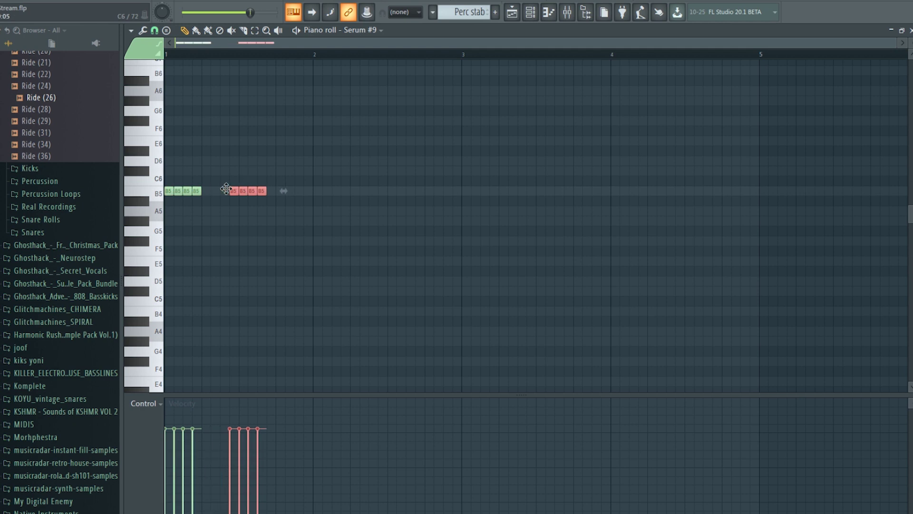
key("ctrl+a")
key("ctrl+b")
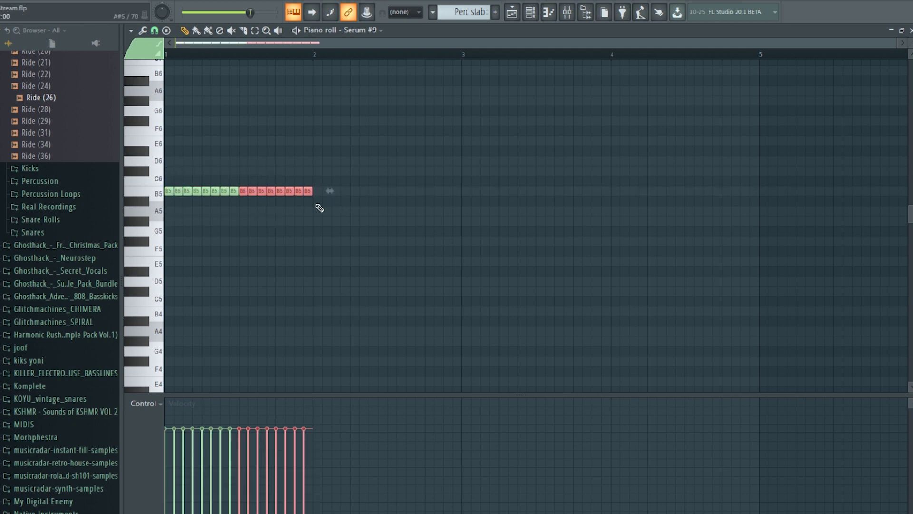
key("space")
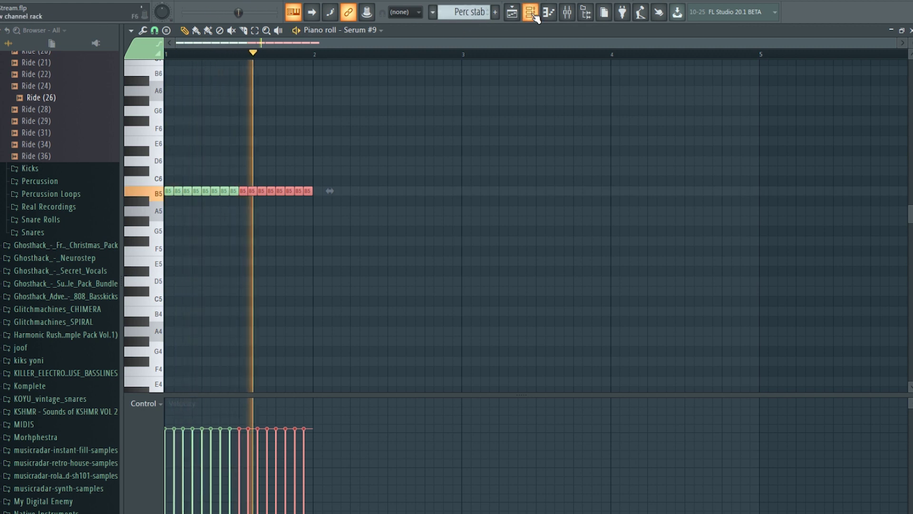
key("space")
Reopen the Serum #9 piano roll, transpose all notes down one octave to B4 and play the pattern.
key("F5")
key("F6")
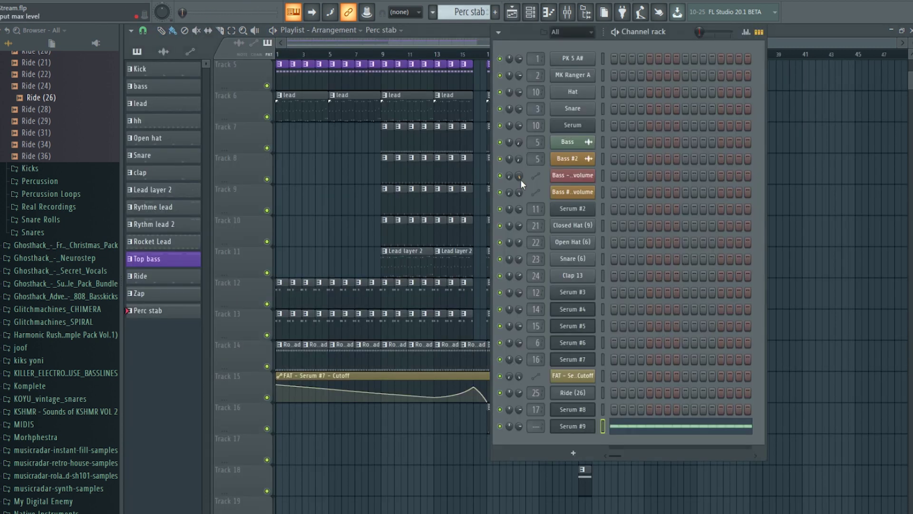
right_click(587, 421)
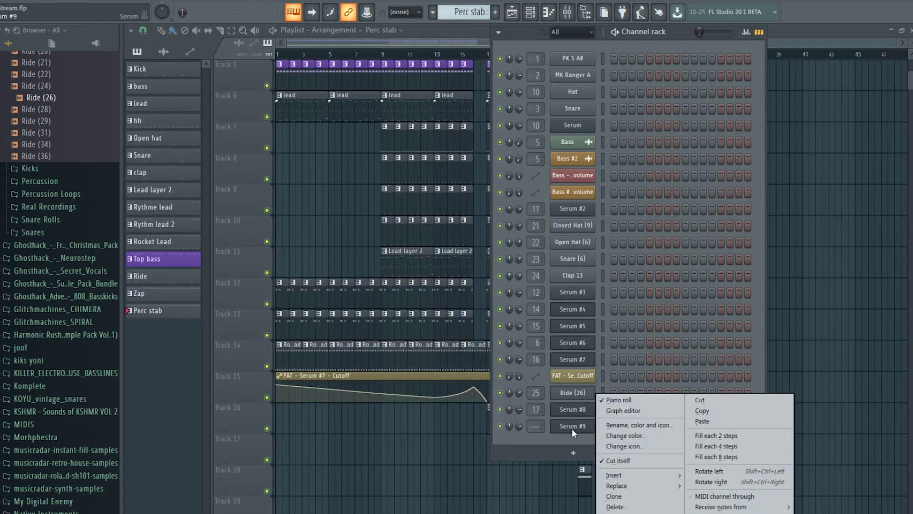
right_click(585, 423)
left_click(623, 402)
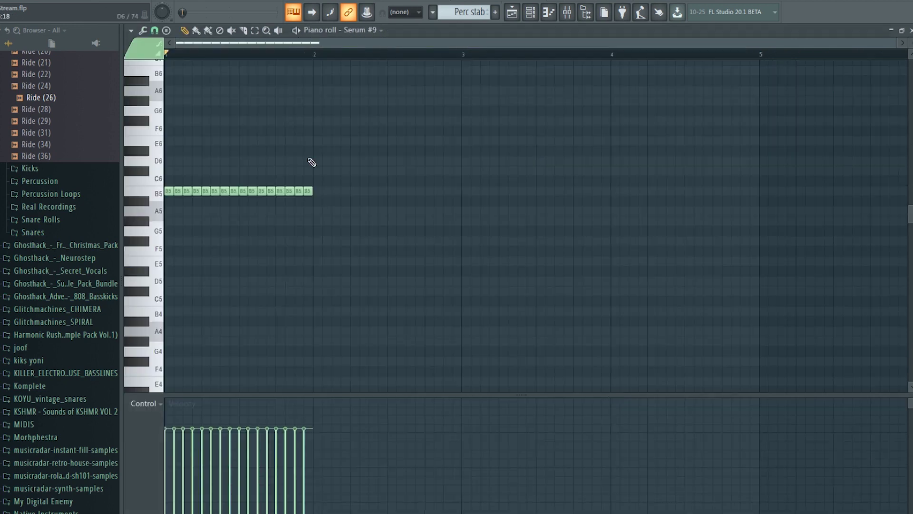
key("ctrl+Down")
key("space")
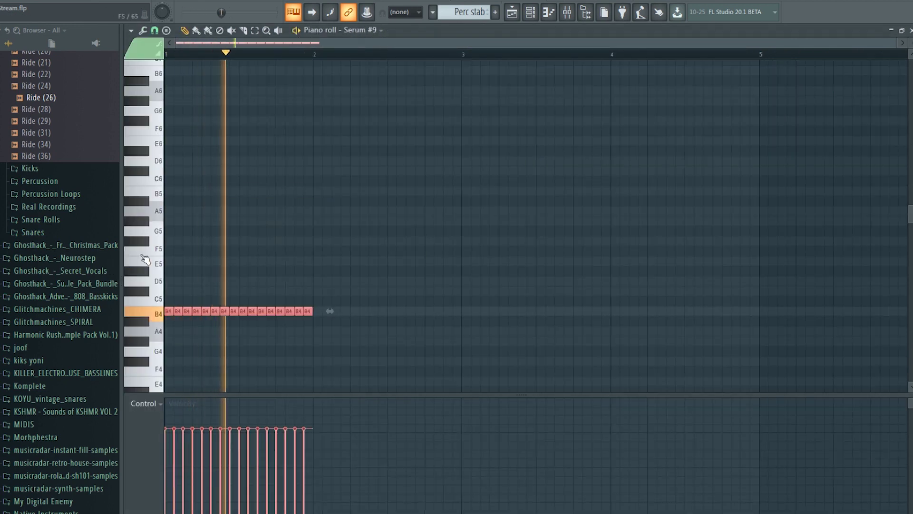
Place Perc stab clips on Track 17 of the playlist for bars 17 through 23 and play the arrangement from bar 17.
key("F5")
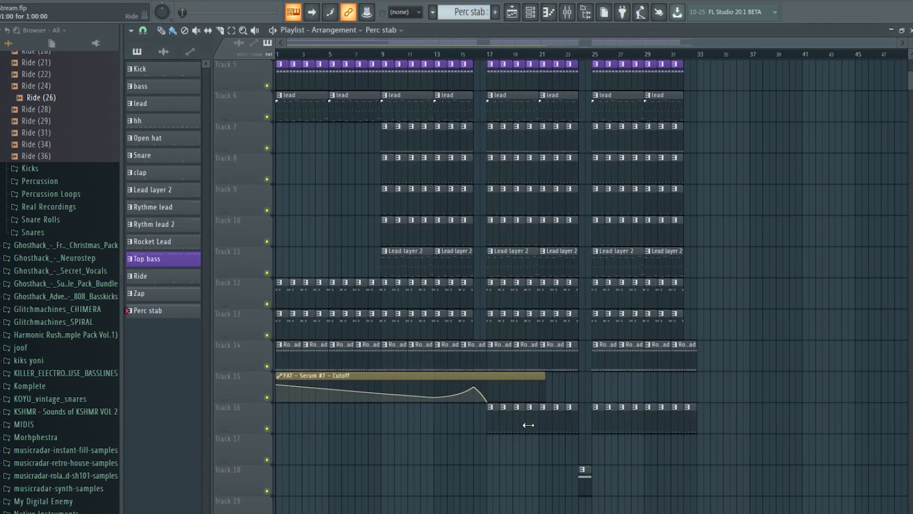
left_click(493, 53)
left_click(490, 438)
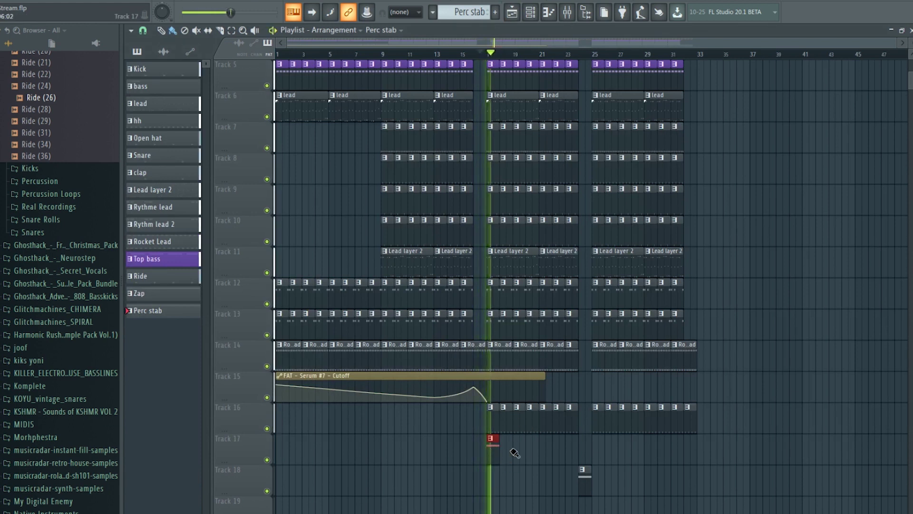
left_click_drag(512, 449, 572, 450)
Route the Serum #9 channel to mixer insert 18.
left_click(568, 13)
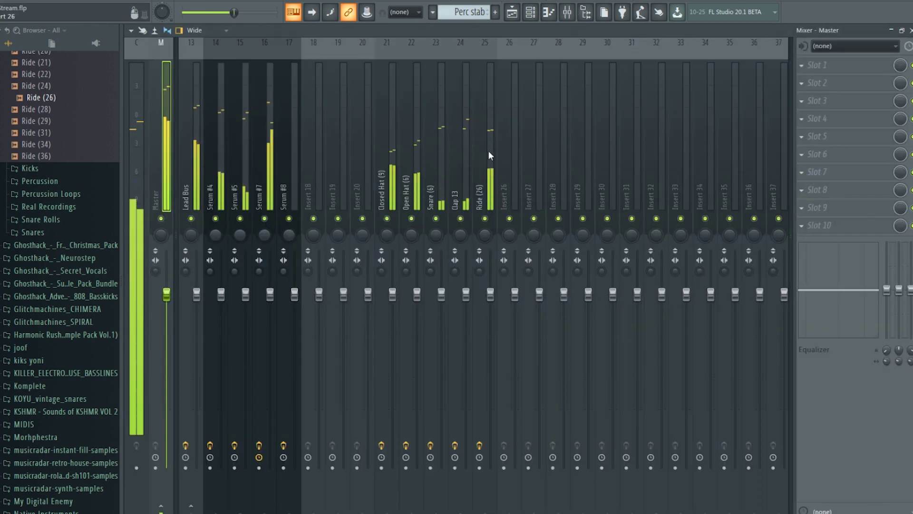
right_click(320, 155)
mouse_move(343, 127)
left_click(476, 128)
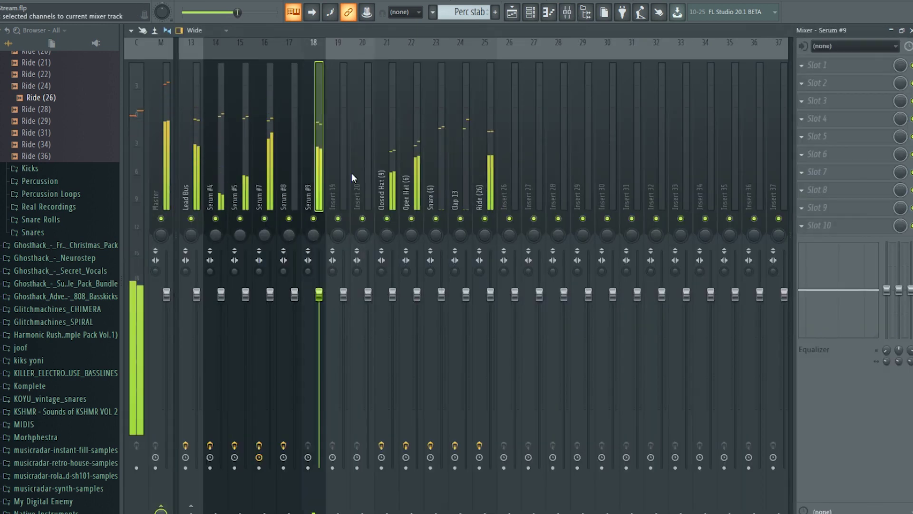
Load OTT in the first effect slot of the Serum #9 insert, with depth at 52% and downward compression at about 46%.
left_click(802, 65)
mouse_move(809, 79)
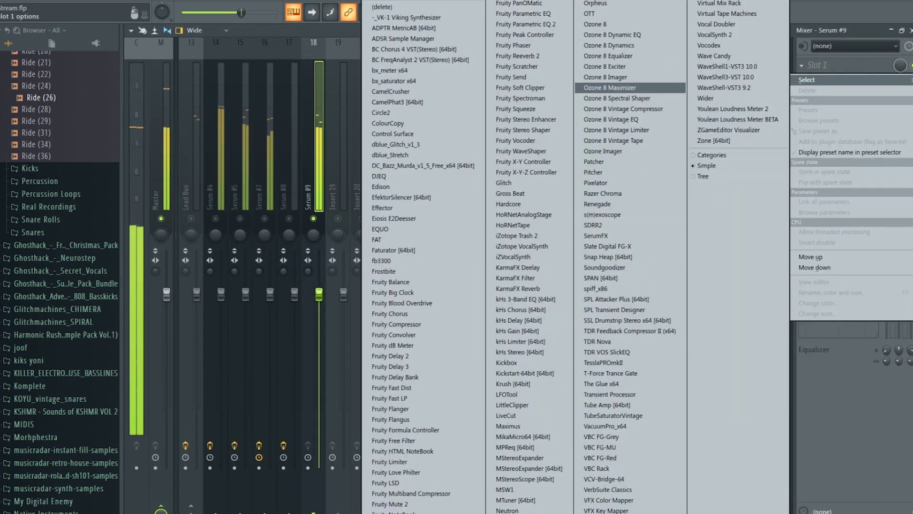
left_click(590, 14)
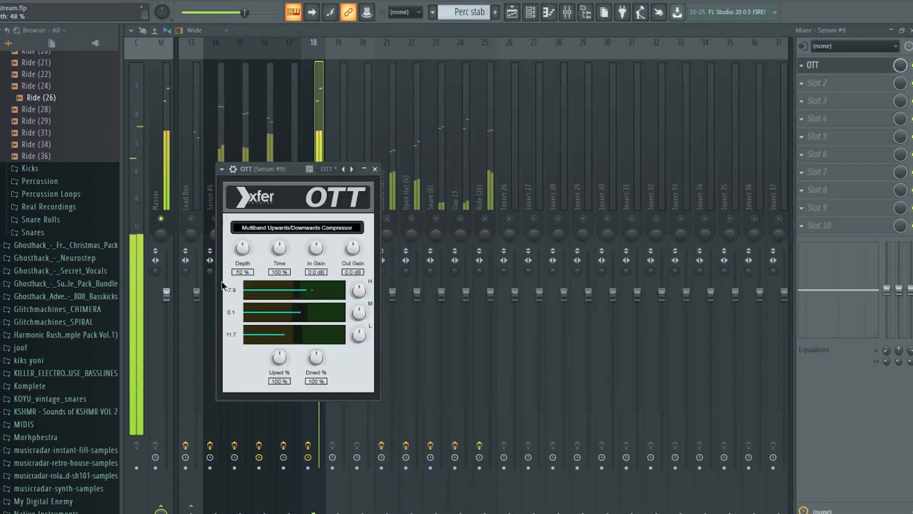
left_click_drag(316, 358, 307, 382)
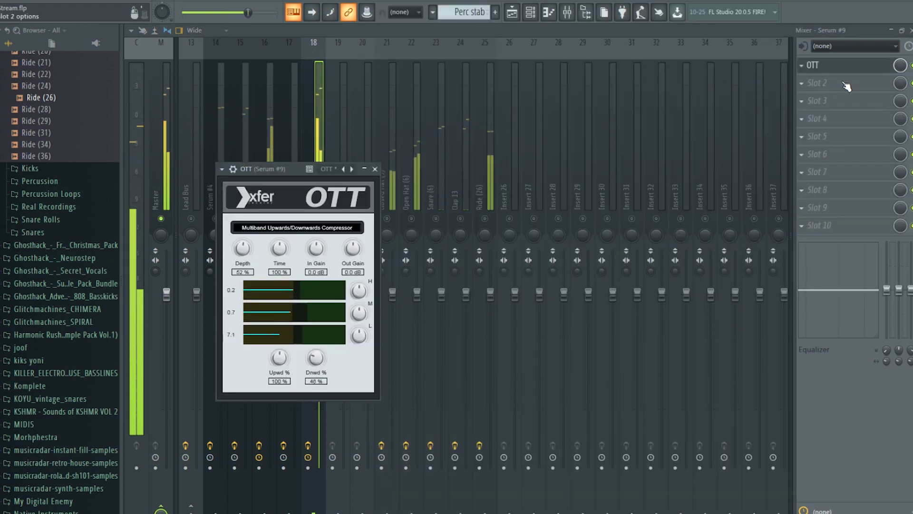
Load Virtual Mix Rack with Classic Strip 2 in the second effect slot, solo the insert and raise the FG-S filter frequency.
left_click(846, 87)
mouse_move(809, 97)
left_click(748, 10)
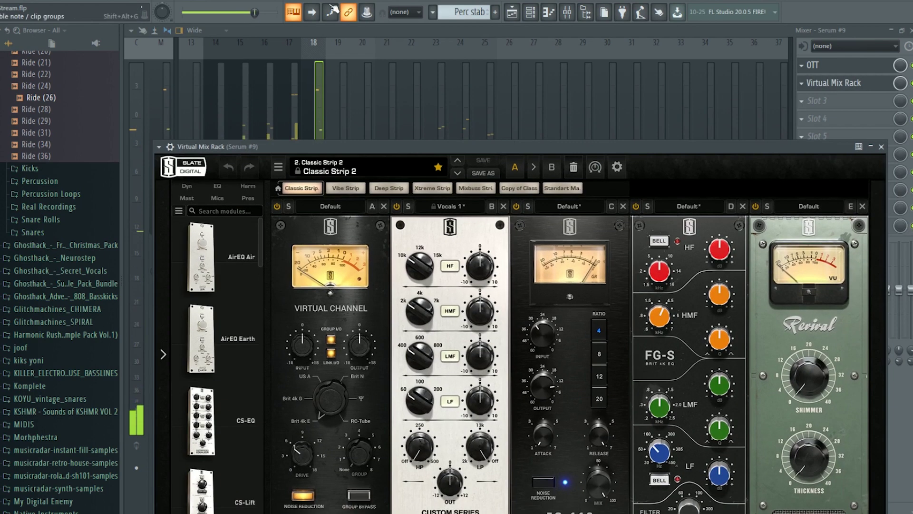
left_click_drag(599, 180, 521, 144)
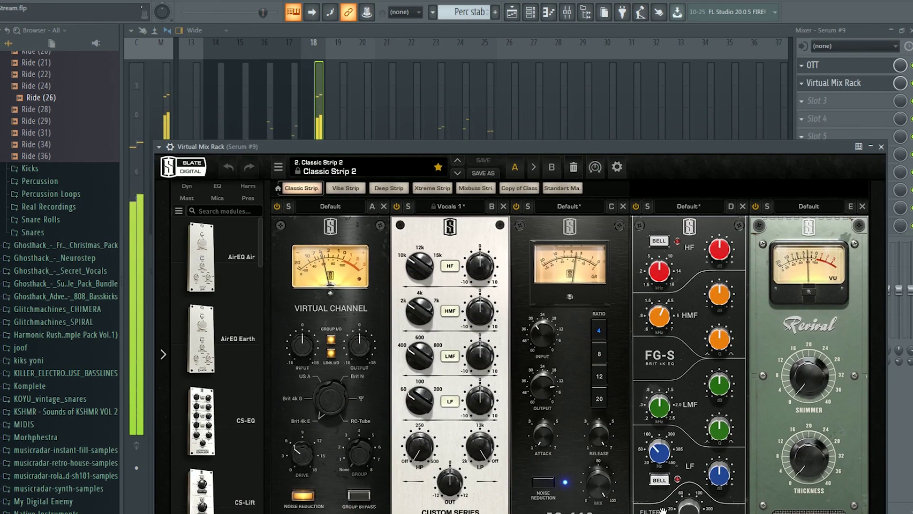
left_click(681, 221)
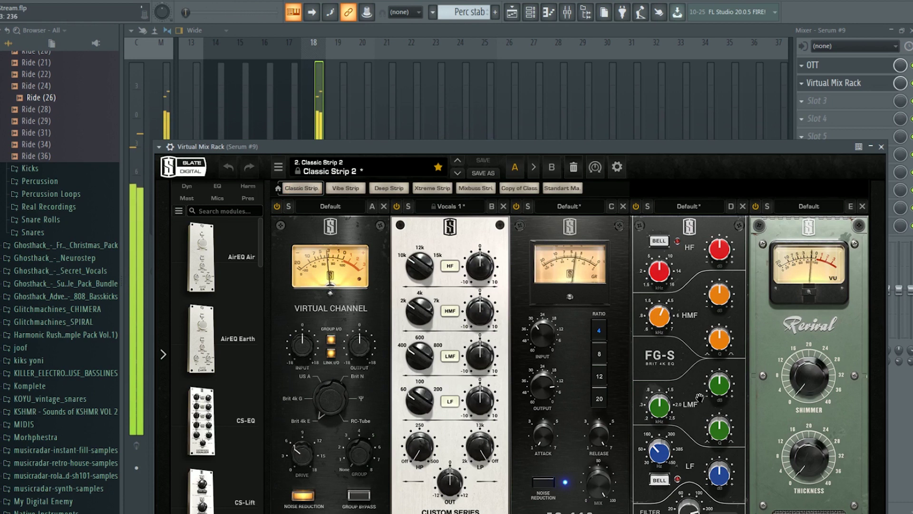
Set the Trimmer module to -6.05 dB, close Virtual Mix Rack and unsolo the Serum #9 insert.
left_click_drag(608, 147, 628, 42)
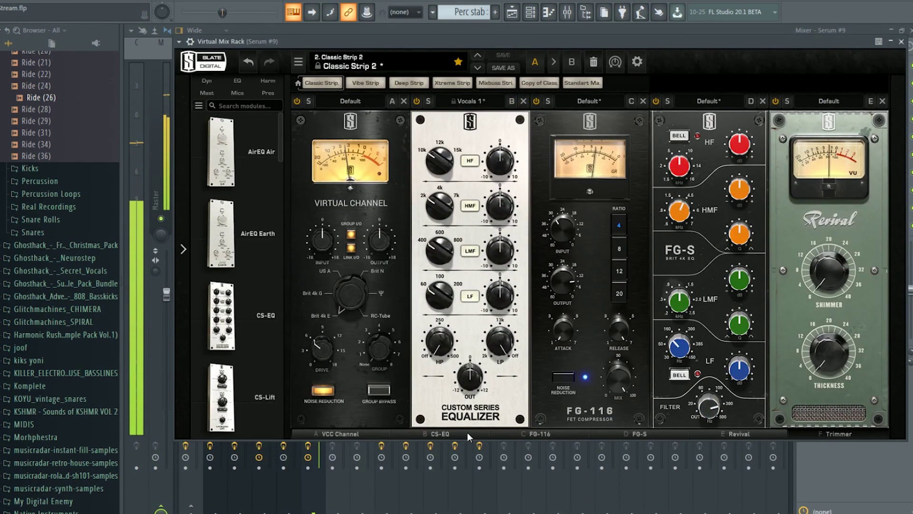
left_click_drag(469, 435, 784, 447)
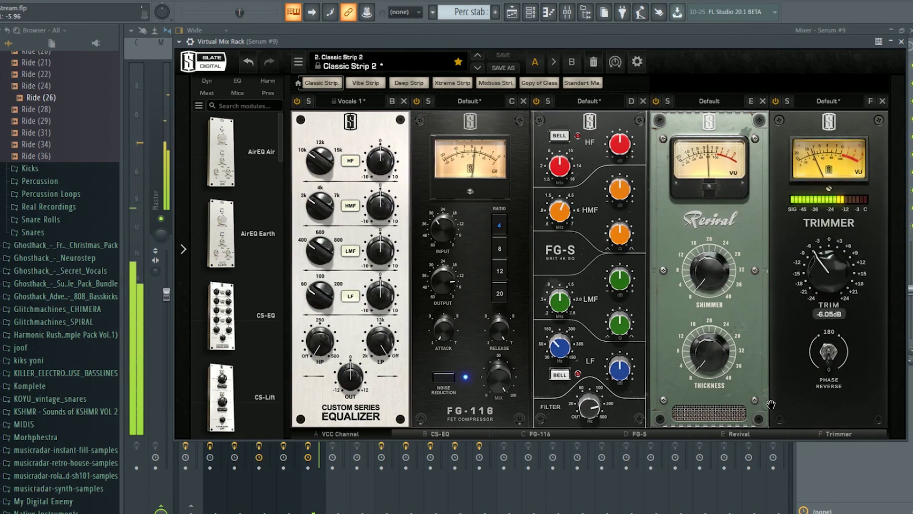
left_click_drag(474, 40, 443, 201)
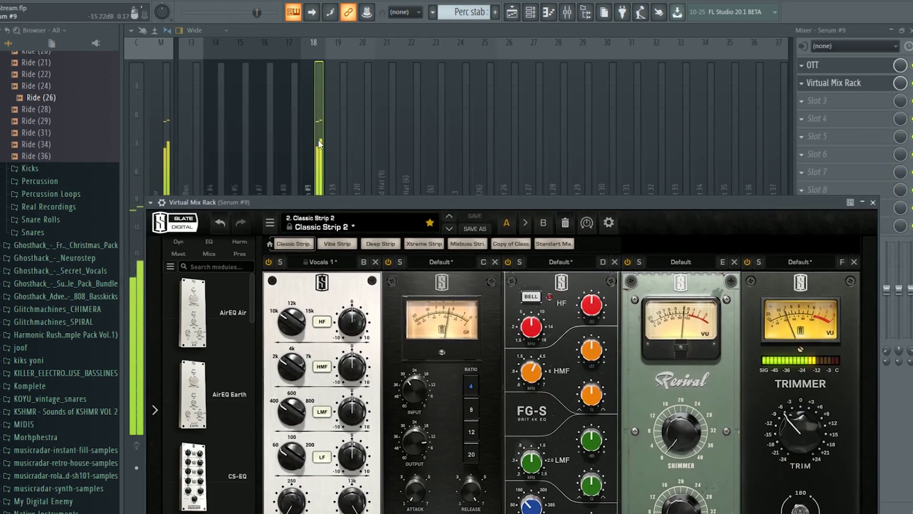
key("Escape")
right_click(314, 218)
Sweep the Cutoff macro of Serum #9 while the arrangement plays, and check its level in the mixer.
left_click(512, 12)
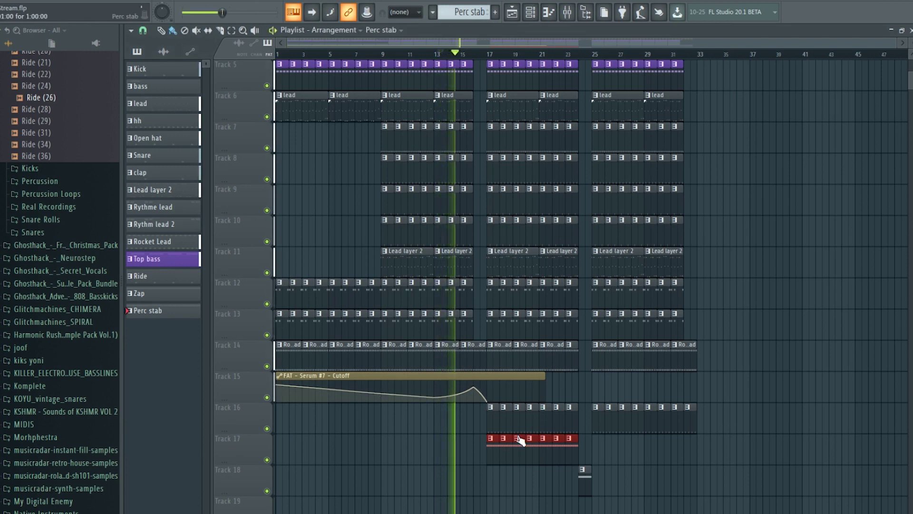
left_click(536, 14)
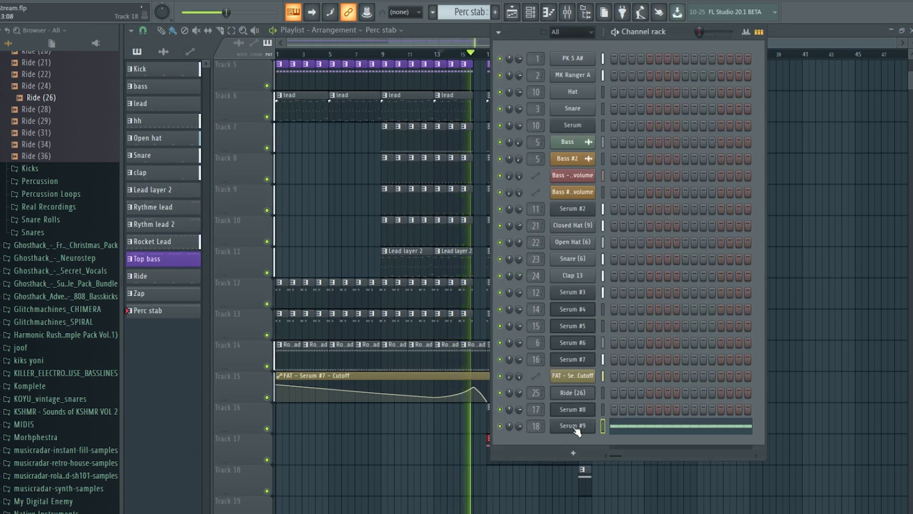
left_click(573, 430)
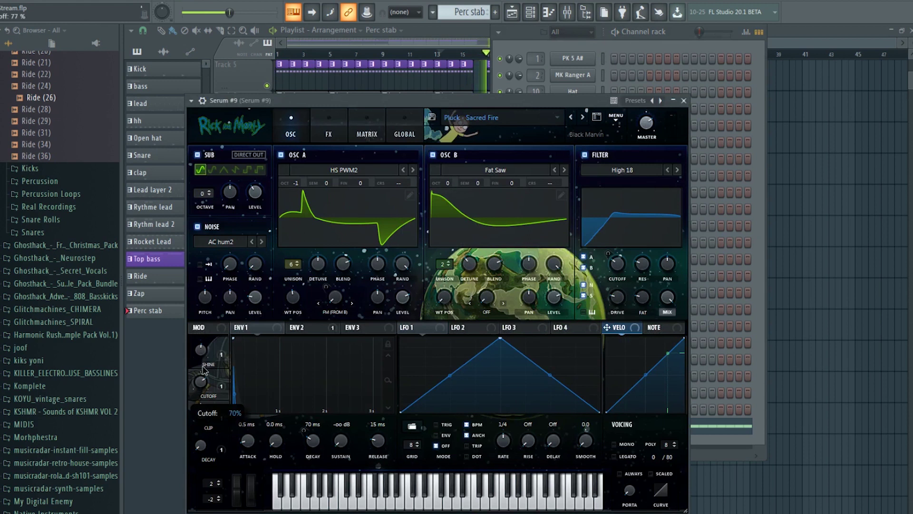
left_click_drag(202, 378, 171, 437)
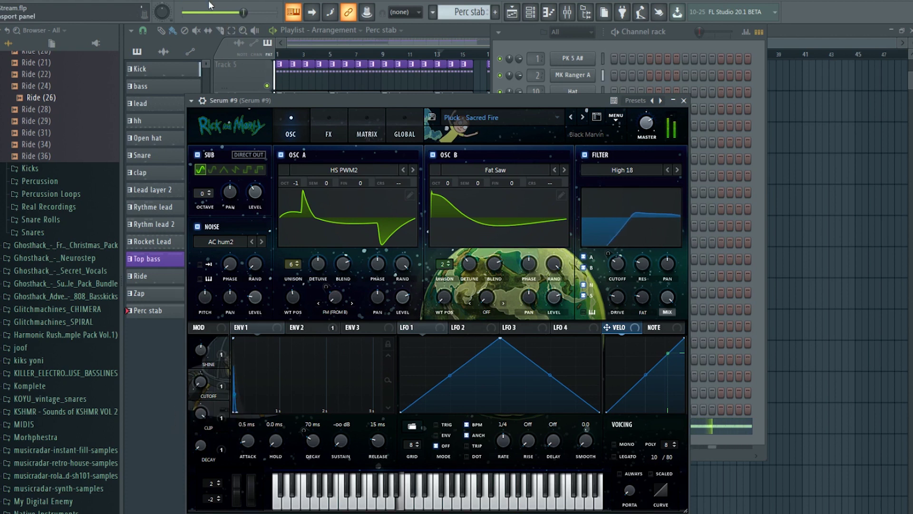
left_click(568, 12)
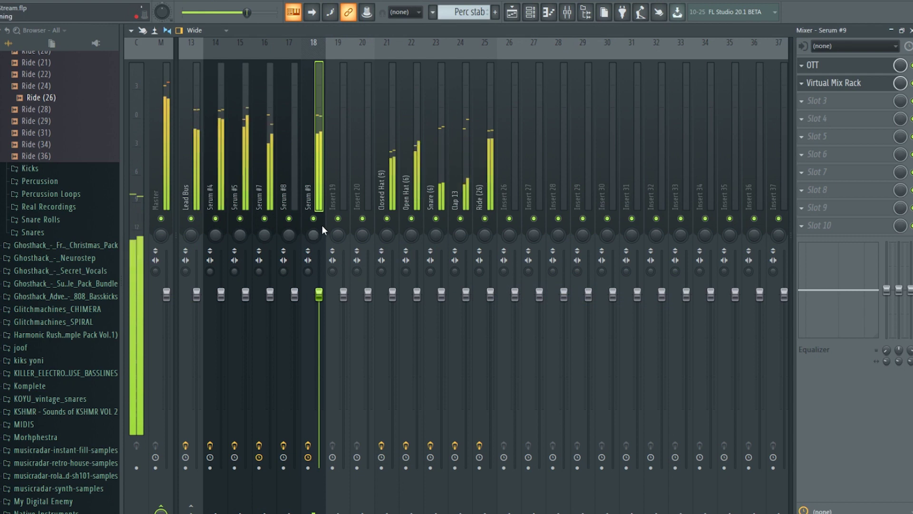
Create an automation clip for the Cutoff macro of Serum #9 in the playlist.
left_click(512, 12)
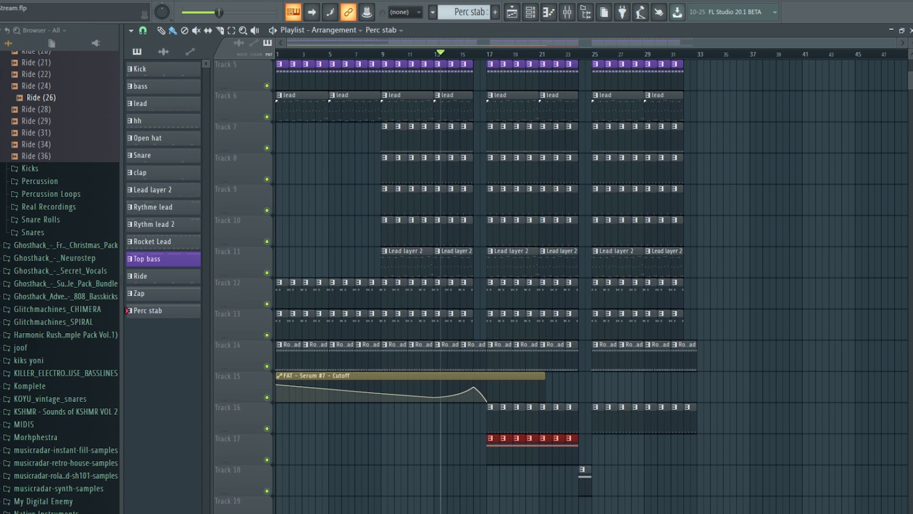
left_click(568, 12)
left_click(530, 14)
left_click(530, 12)
left_click(579, 425)
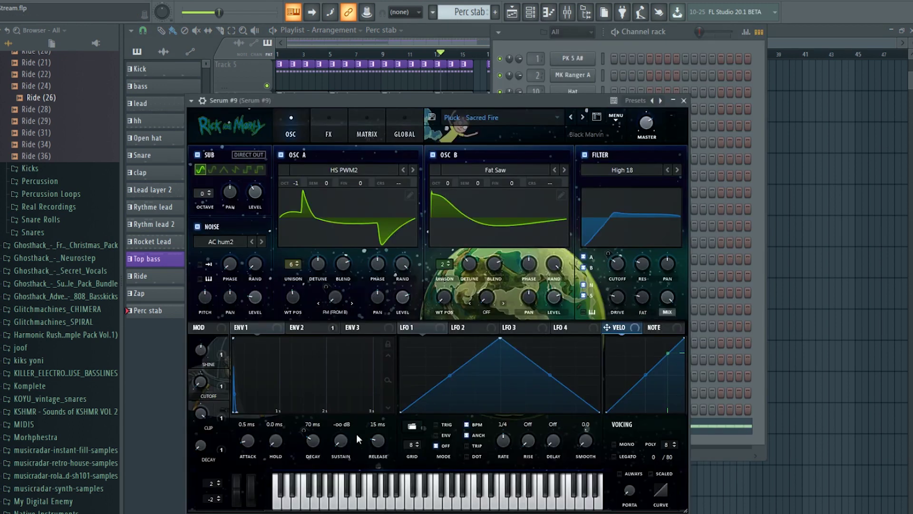
right_click(198, 382)
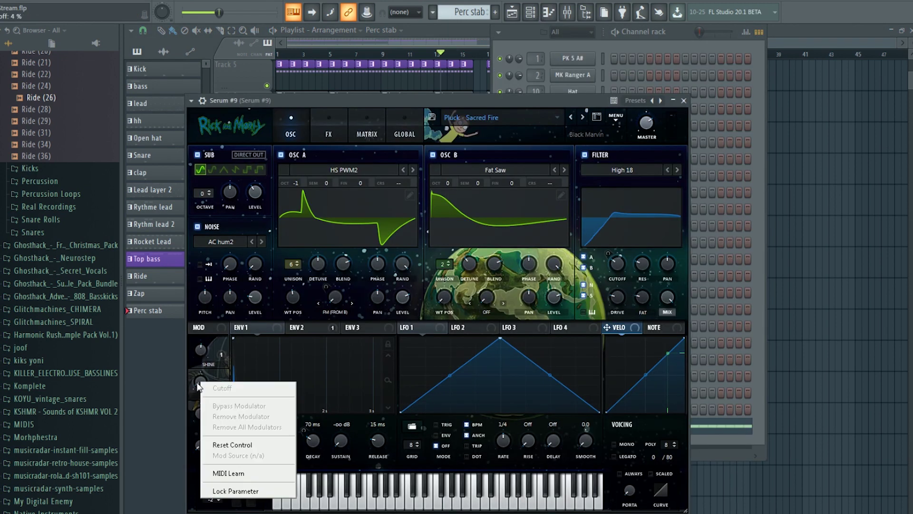
left_click(196, 382)
left_click(125, 2)
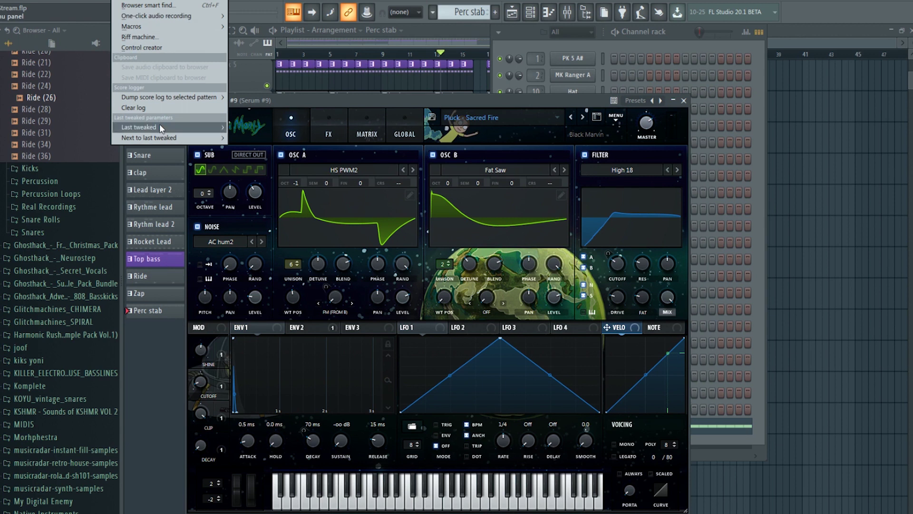
mouse_move(159, 127)
left_click(290, 191)
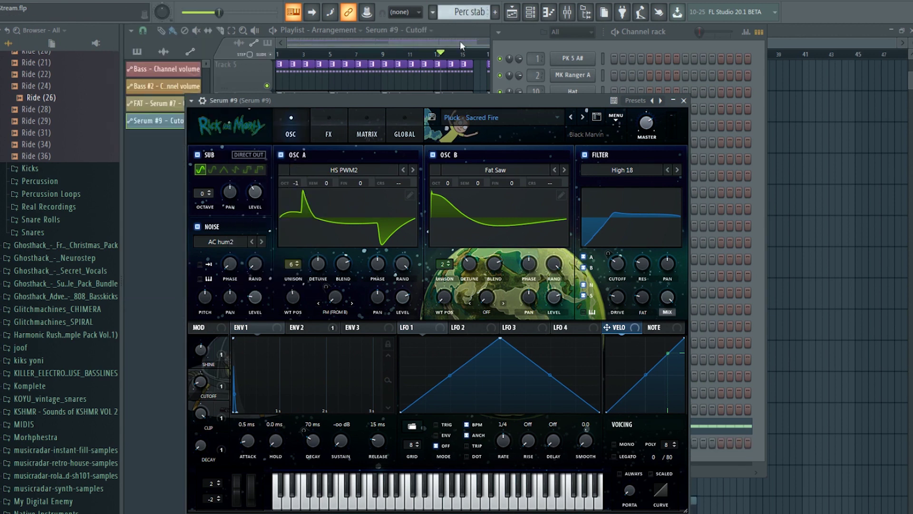
Slice the Serum #9 - Cutoff clip on Track 19 at bar 17 and delete the part before it.
left_click_drag(461, 43, 527, 44)
scroll(428, 143, "down", 5)
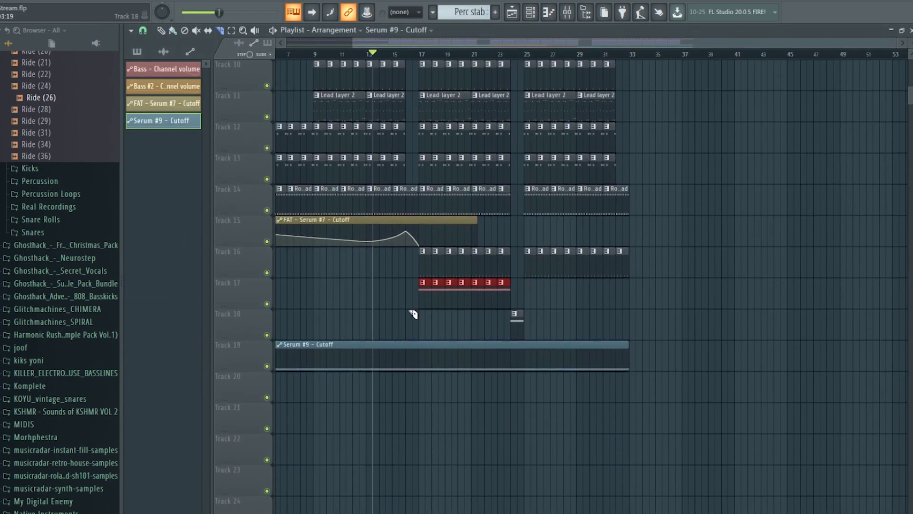
left_click_drag(419, 340, 418, 383)
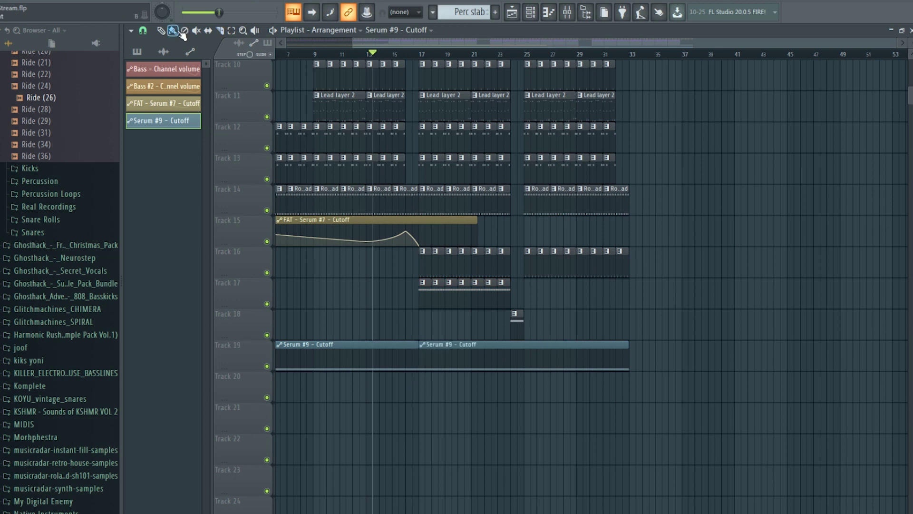
right_click(312, 359)
Draw a zigzag of automation points in the Serum #9 - Cutoff clip from bar 17 to about bar 27 while the arrangement plays from bar 17.
key("space")
left_click(418, 55)
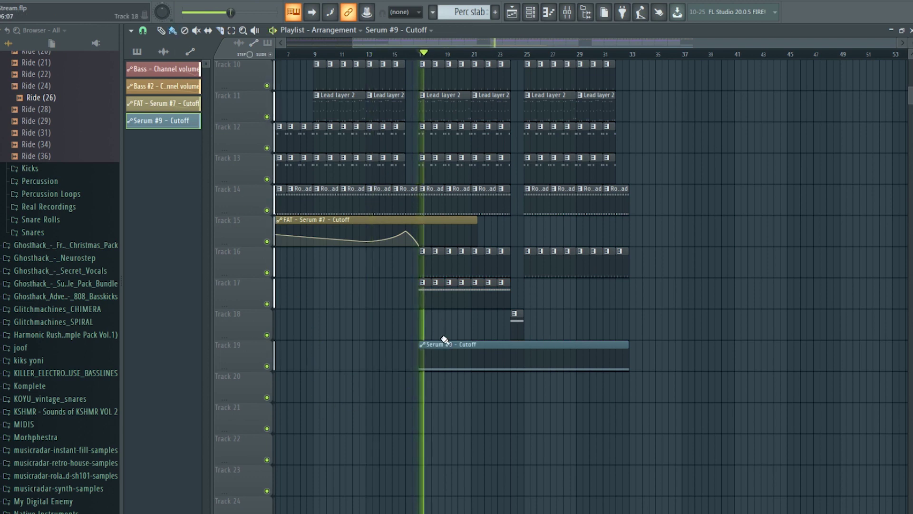
right_click(446, 367)
left_click_drag(446, 367, 426, 369)
right_click(432, 364)
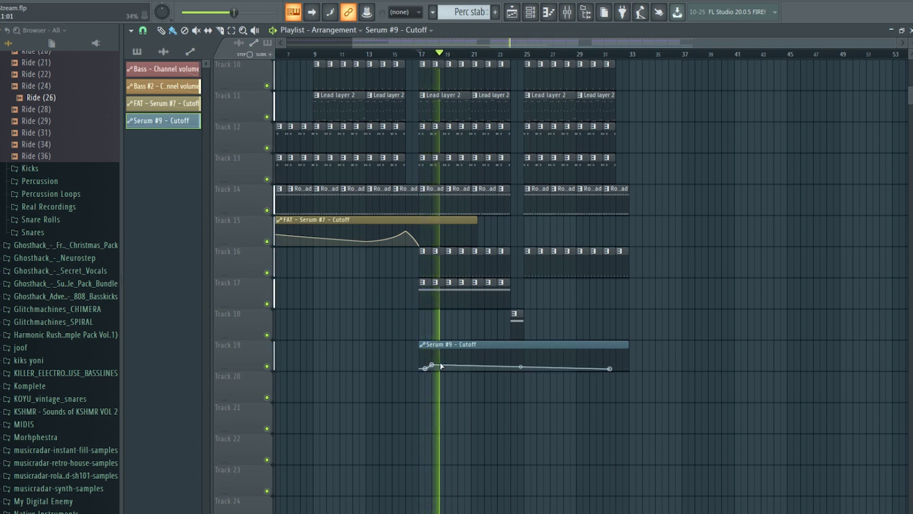
right_click(445, 362)
right_click(452, 369)
right_click(458, 365)
right_click(465, 362)
right_click(472, 367)
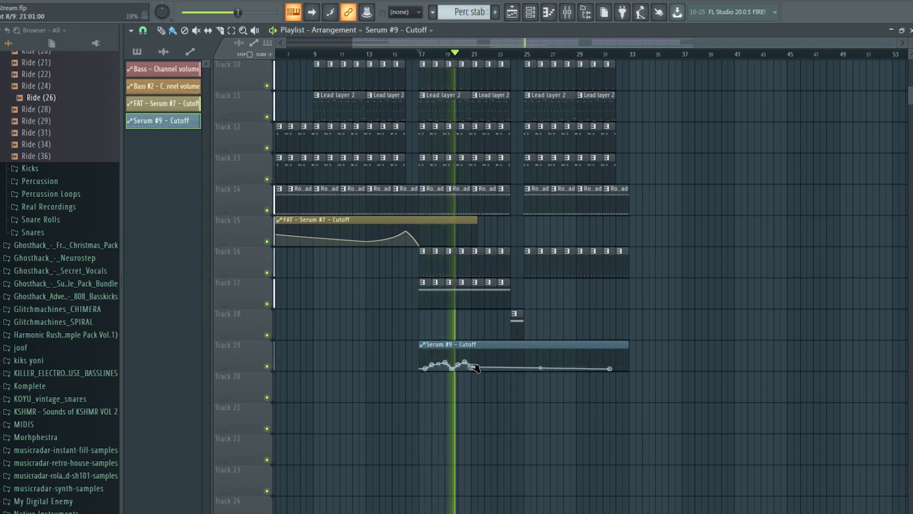
right_click(477, 358)
right_click(485, 366)
right_click(491, 358)
right_click(498, 364)
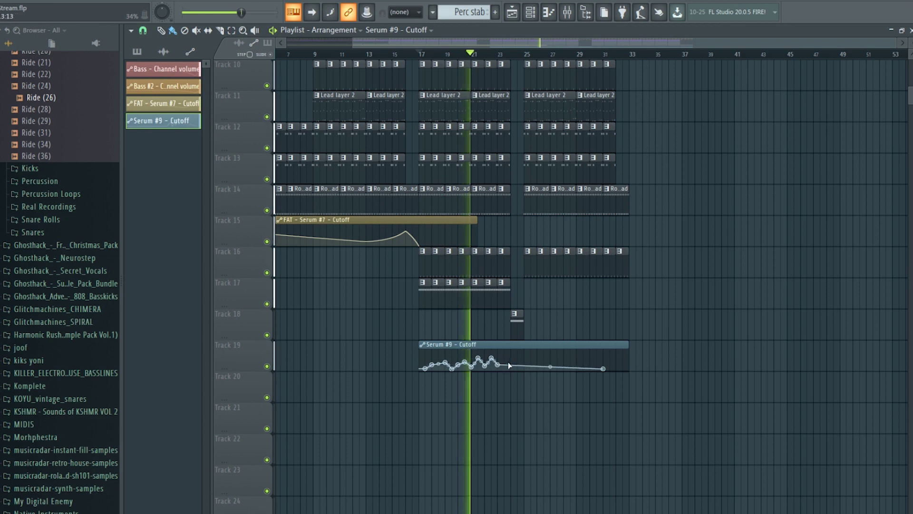
right_click(510, 368)
right_click(518, 351)
right_click(525, 361)
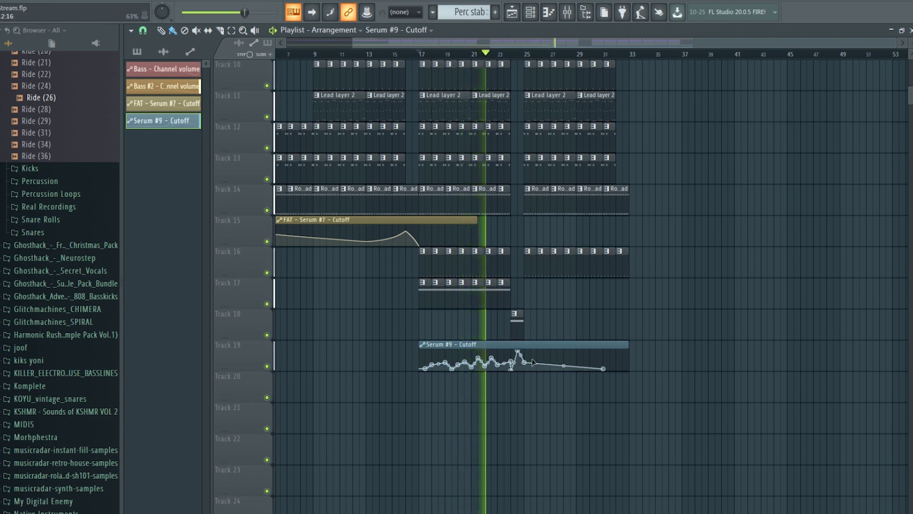
right_click(531, 359)
right_click(538, 356)
right_click(544, 368)
right_click(551, 361)
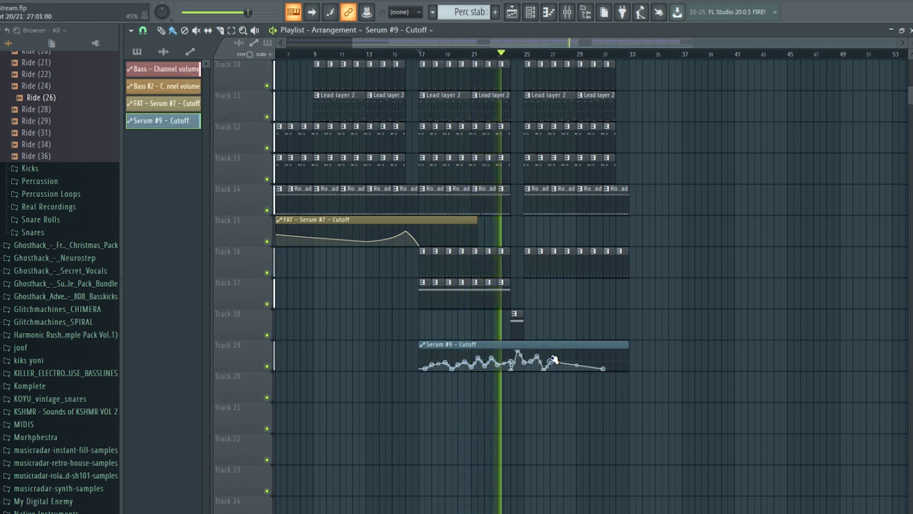
right_click(555, 360)
left_click(537, 378)
right_click(601, 373)
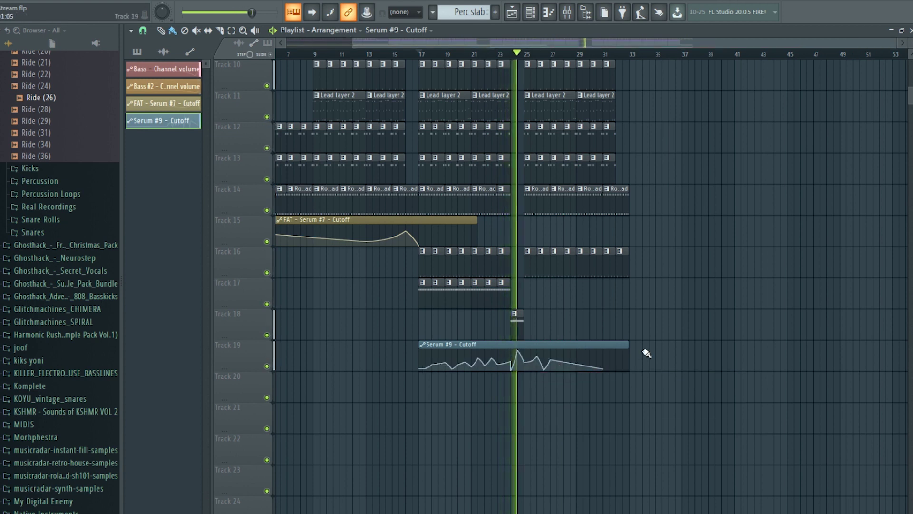
Stop playback, trim the Serum #9 - Cutoff clip to end at bar 25 and repeat the Perc stab clips on Track 17 from bar 25 to 33.
key("space")
left_click_drag(629, 346, 524, 350)
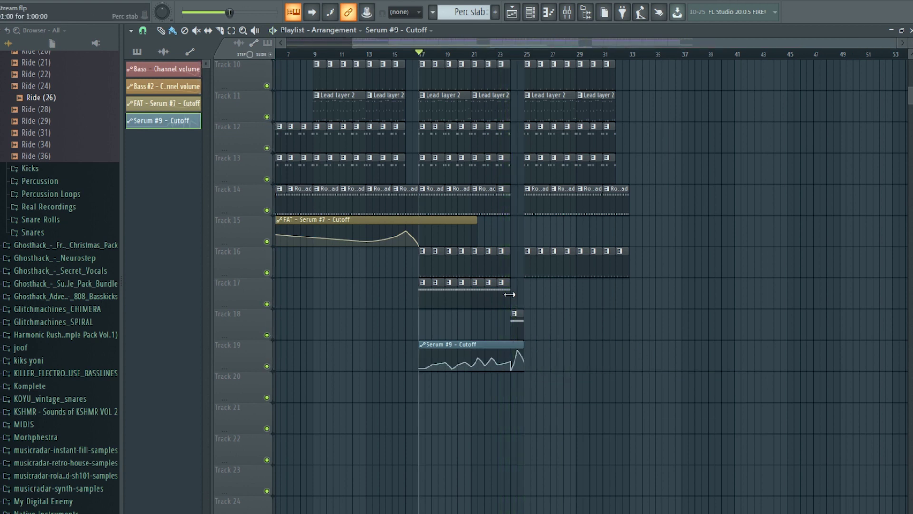
left_click_drag(516, 288, 634, 292)
right_click(631, 294)
left_click_drag(523, 296, 641, 286)
Load Kickstart in the third effect slot of the Serum #9 insert, choose a ducking curve and set its mix to 87%.
left_click(567, 11)
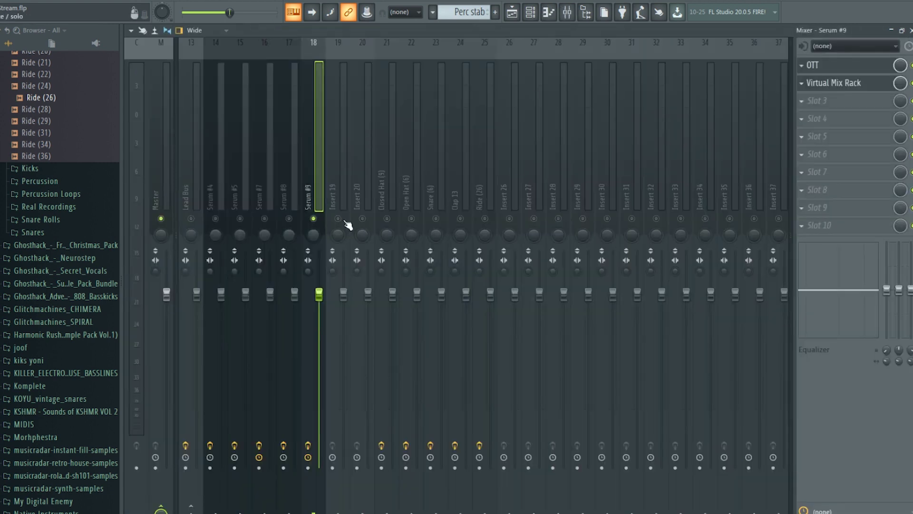
left_click(877, 101)
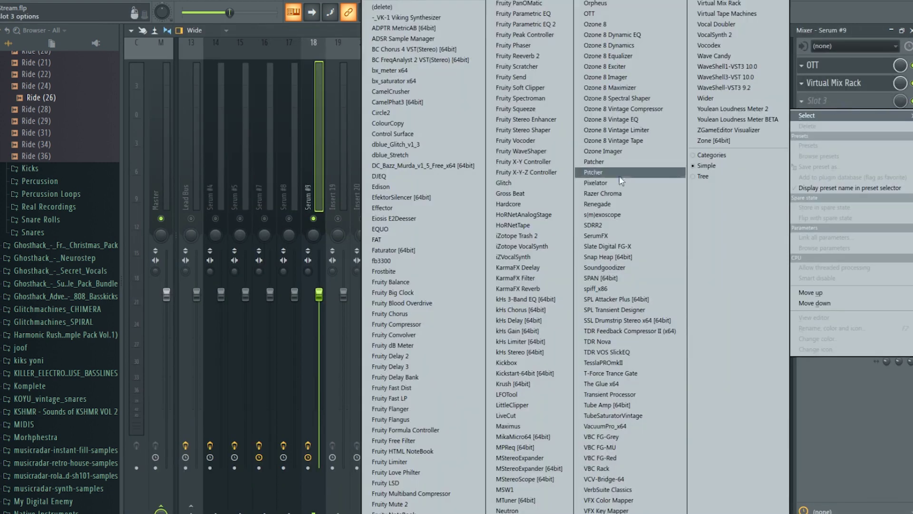
left_click(542, 372)
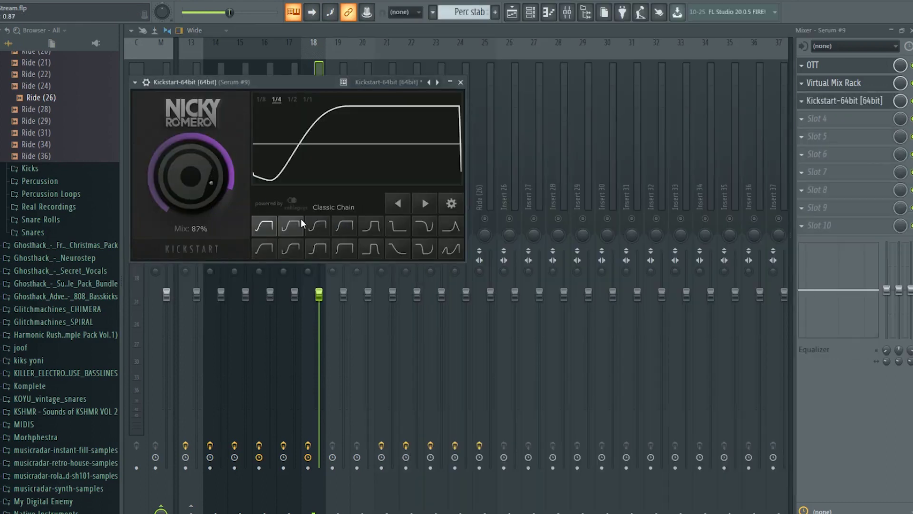
left_click(296, 223)
left_click_drag(219, 185, 218, 194)
left_click(460, 82)
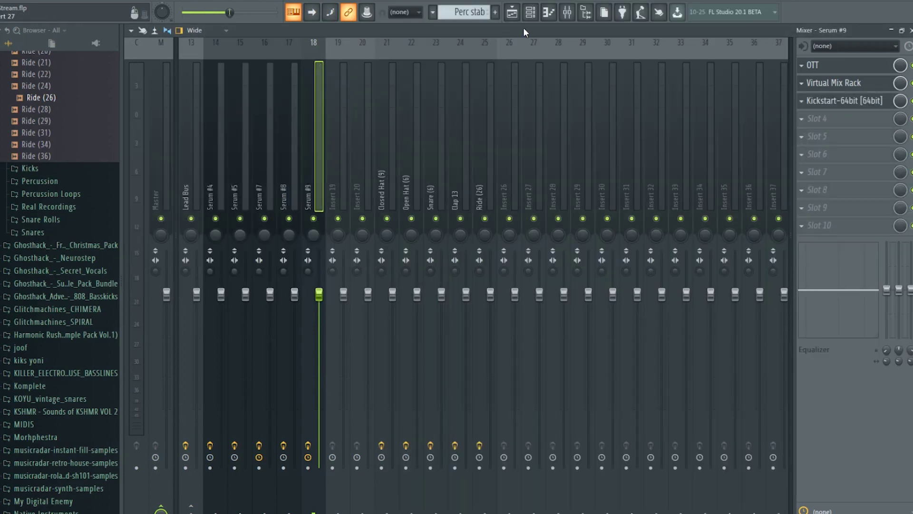
Duplicate the Serum #9 - Cutoff clip on Track 19 so the copy covers bars 25 to 33, and stop playback.
left_click(512, 12)
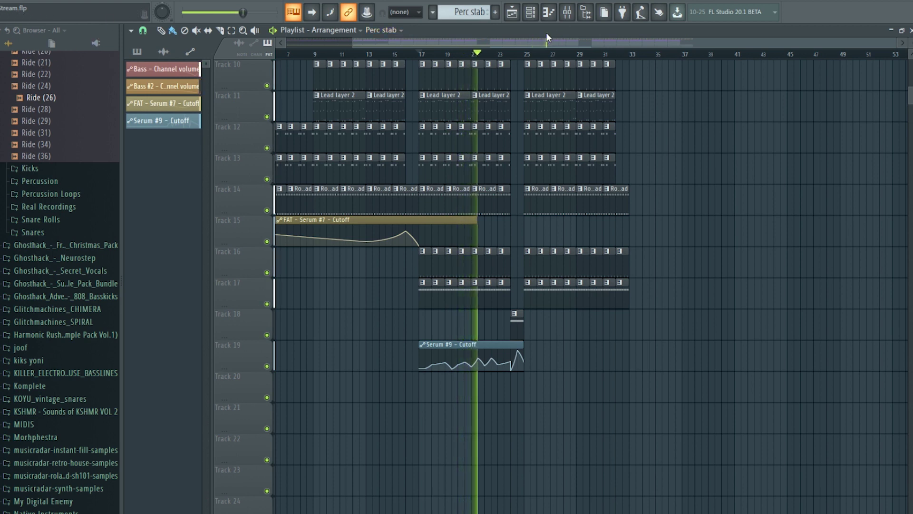
left_click_drag(547, 46, 556, 45)
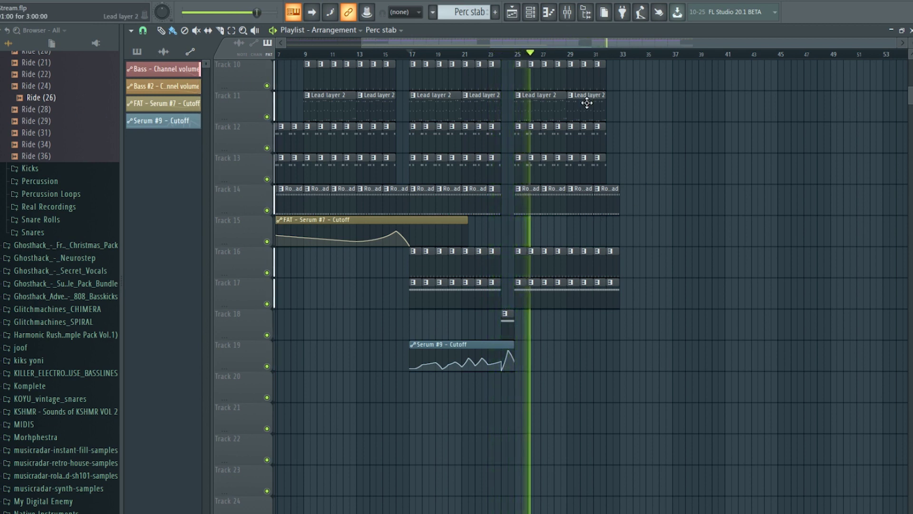
left_click(509, 343)
key("ctrl+b")
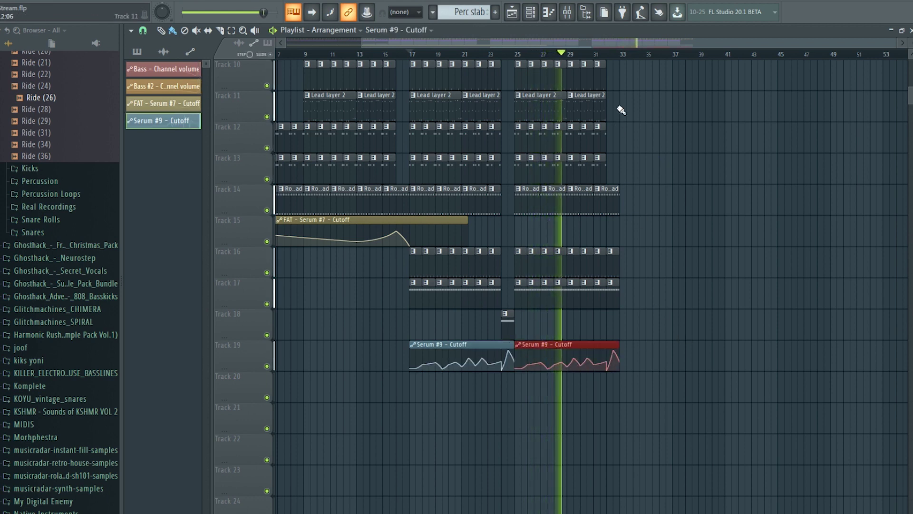
left_click_drag(634, 41, 649, 41)
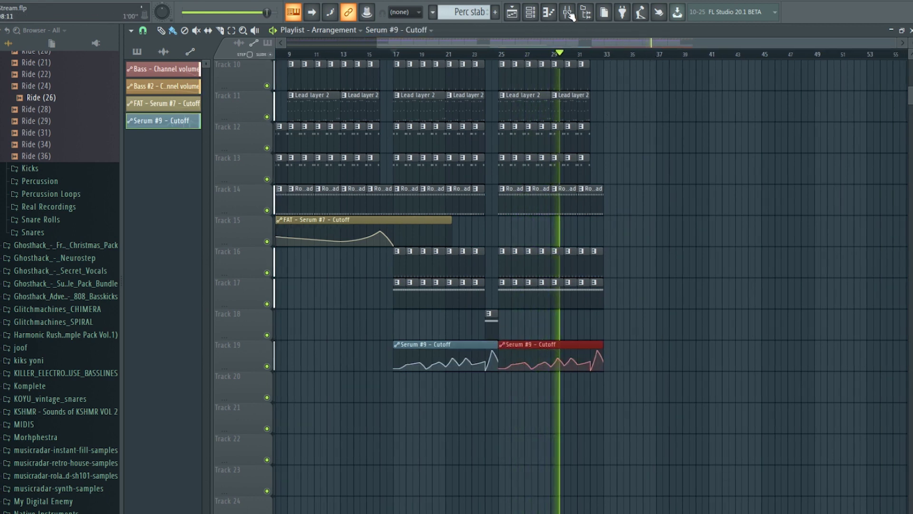
key("space")
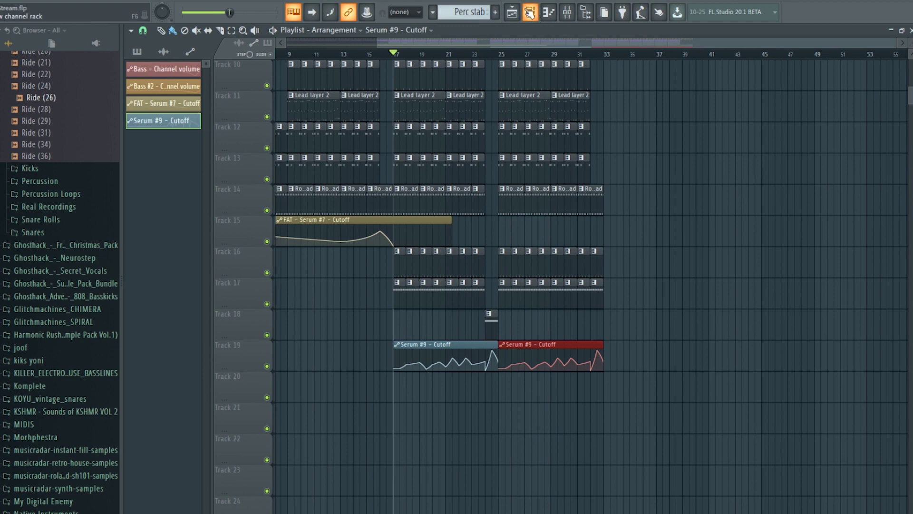
Add a new Serum channel and load the preset Pluck - Sacred Fire from Ghosthack Psytrance Awakening 2.
left_click(512, 12)
left_click(554, 469)
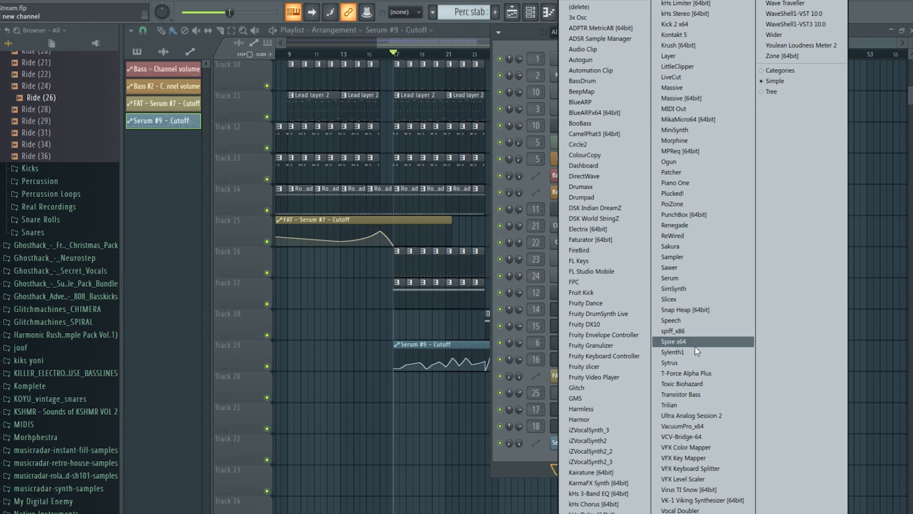
left_click(690, 278)
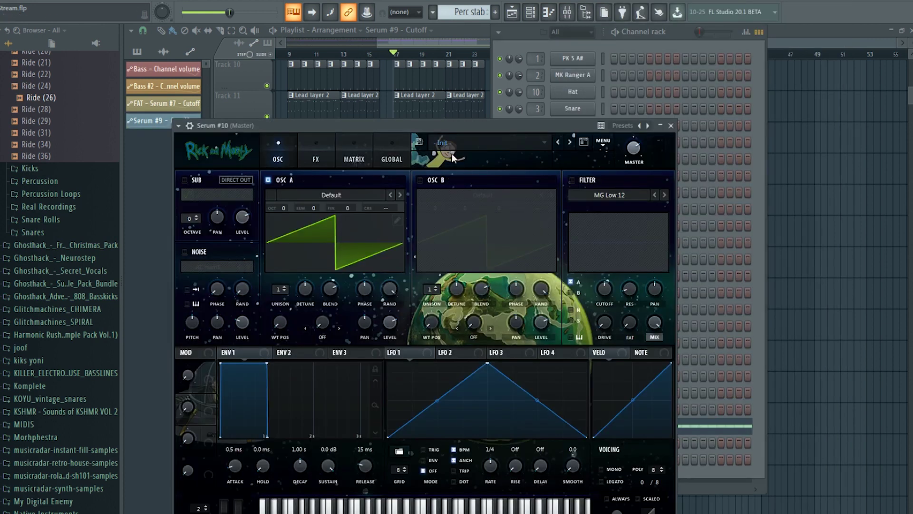
left_click(453, 158)
mouse_move(476, 176)
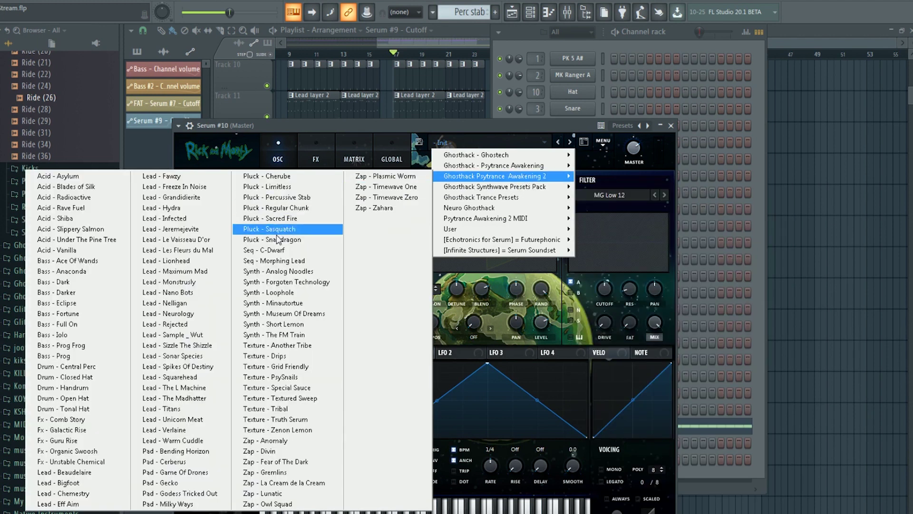
left_click(301, 218)
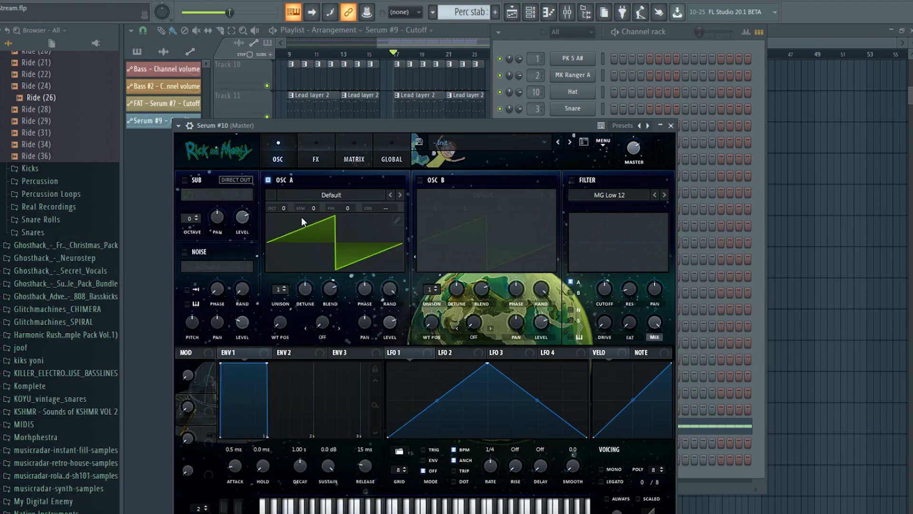
Audition the Serum #10 presets in sequence from Pluck - Sasquatch through Seq - Morphing Lead.
left_click(571, 142)
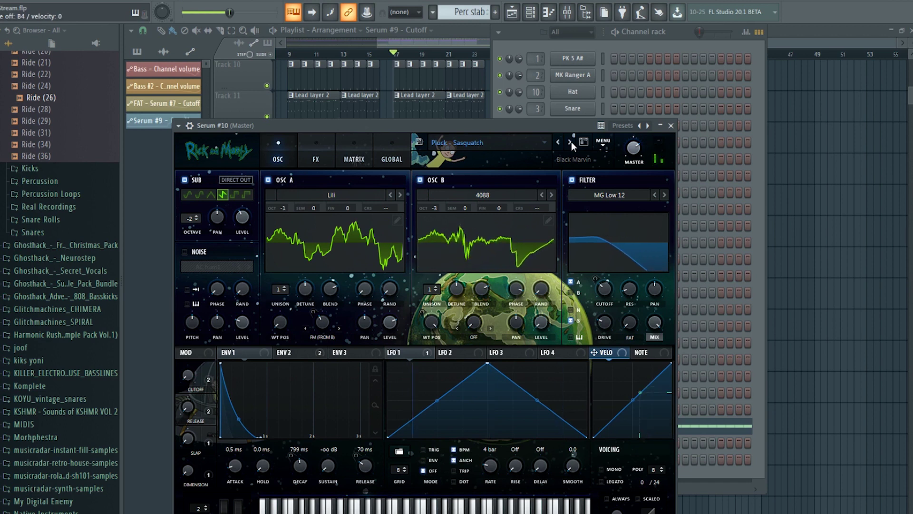
left_click(571, 141)
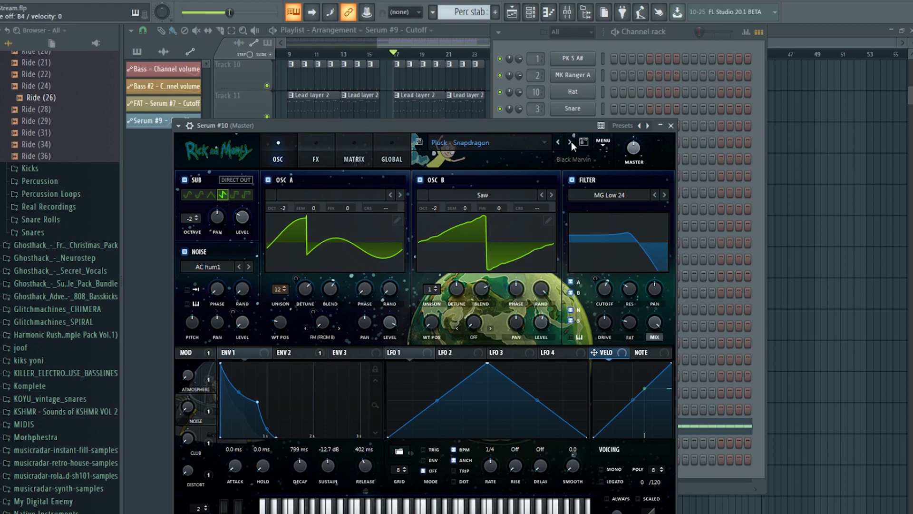
left_click(571, 141)
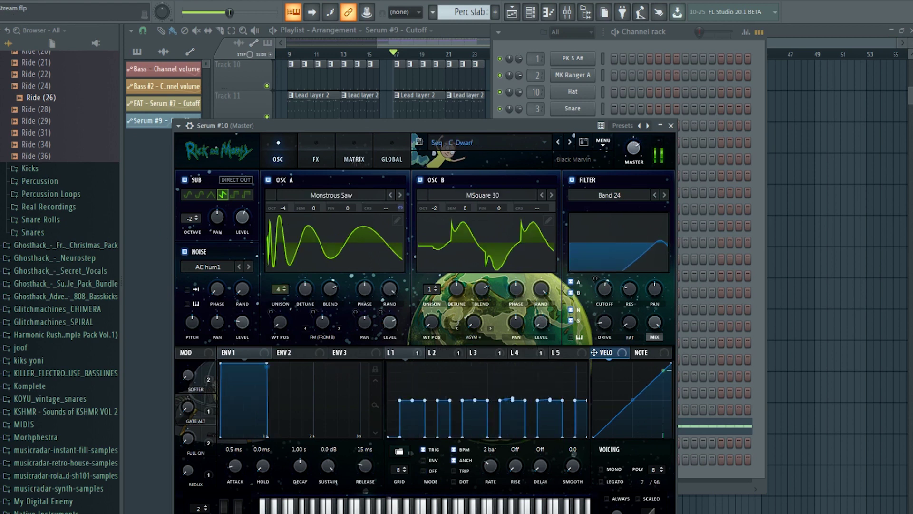
left_click(571, 142)
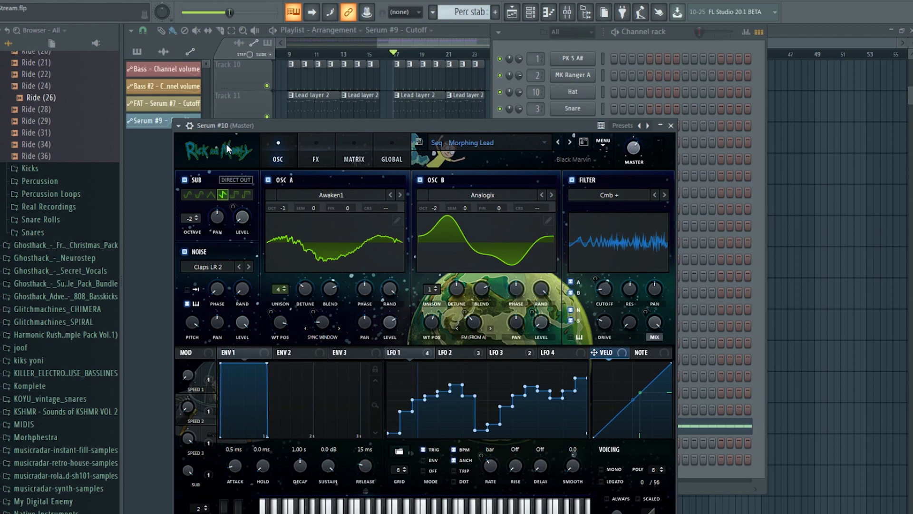
Audition the Synth presets on Serum #10, from Synth - Analog Noodles through Synth - The FM Train.
left_click(571, 142)
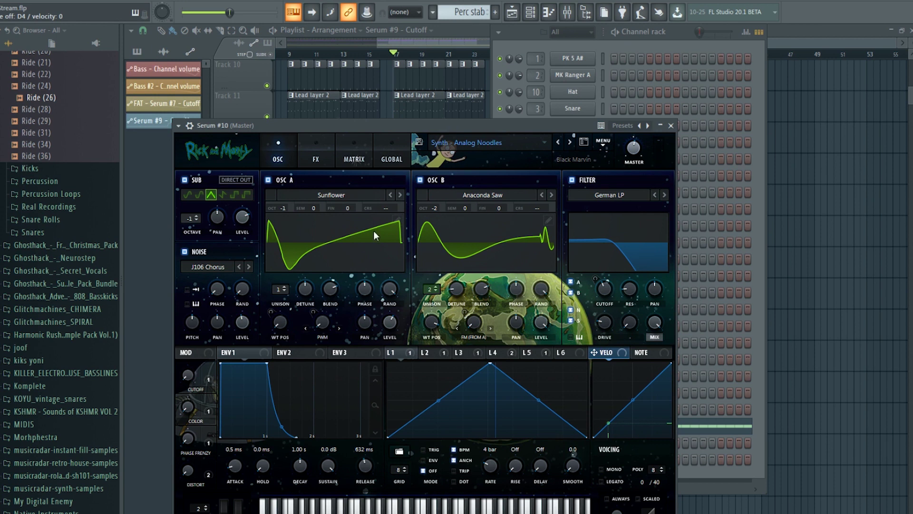
left_click(569, 142)
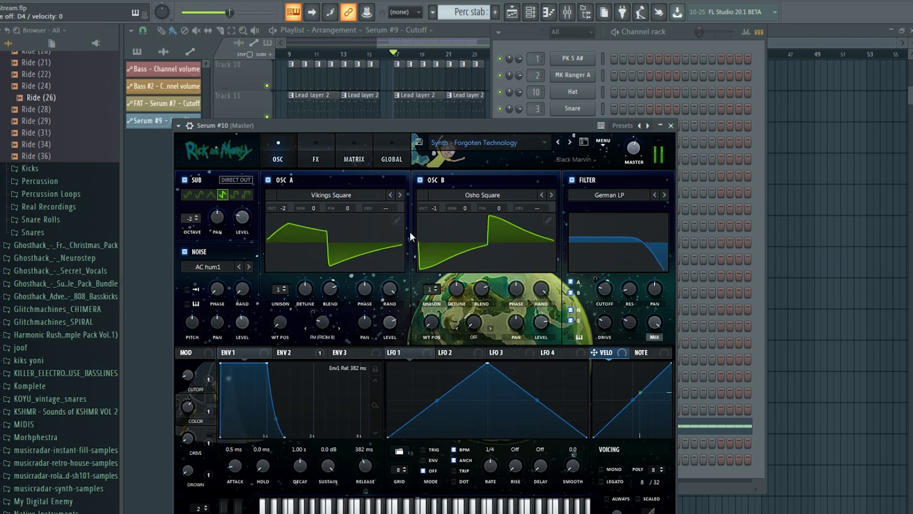
left_click(570, 141)
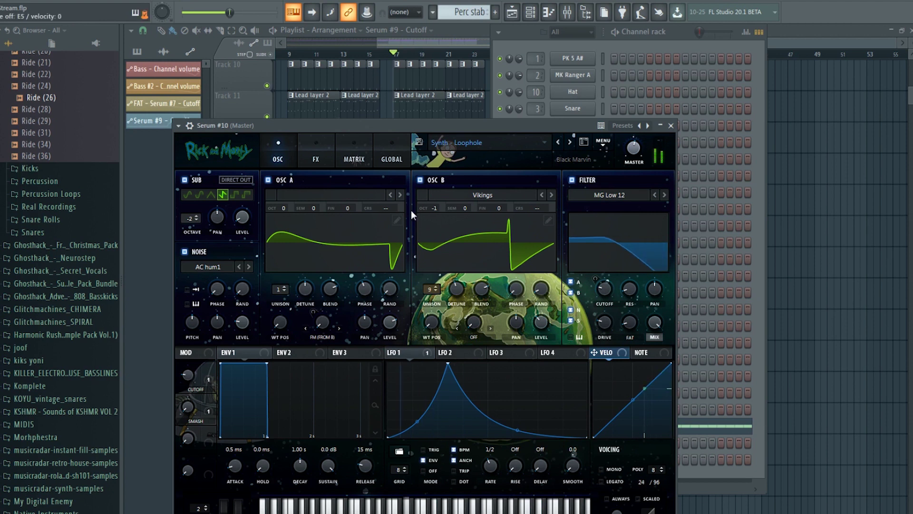
left_click(571, 142)
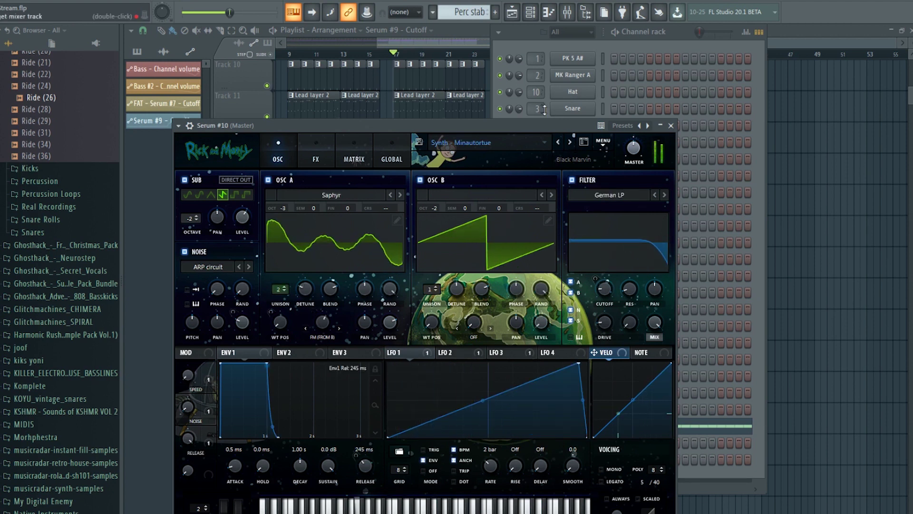
left_click_drag(532, 128, 553, 119)
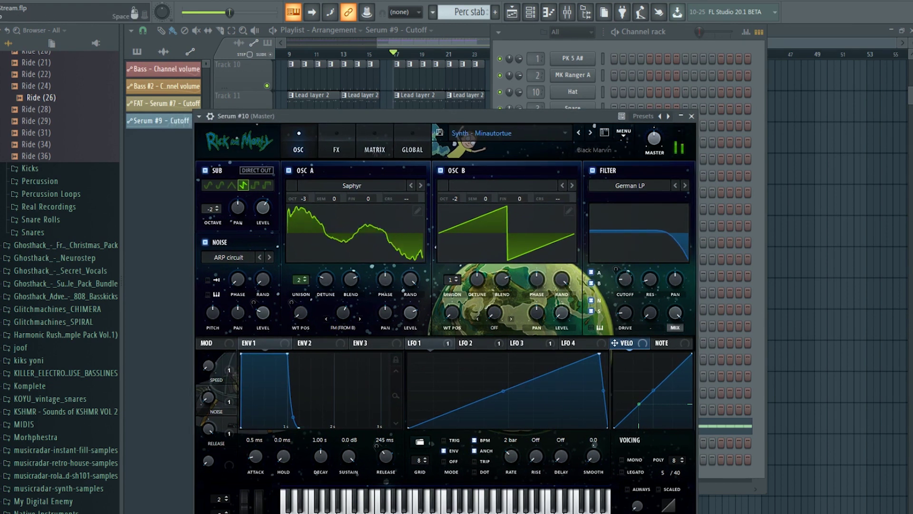
left_click(590, 132)
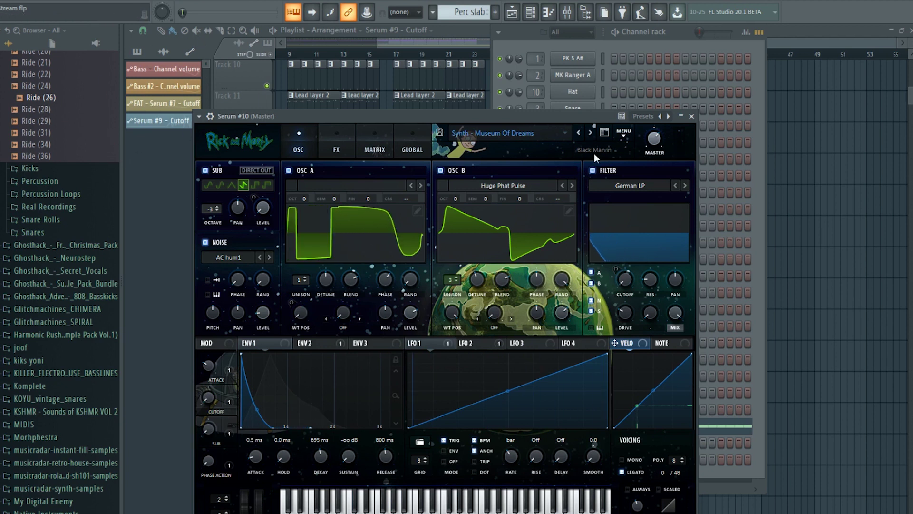
left_click(590, 130)
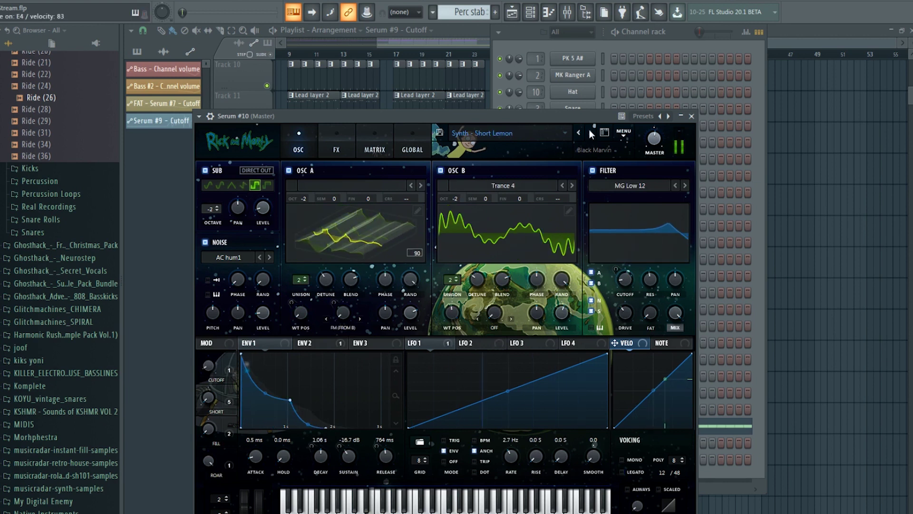
left_click(589, 130)
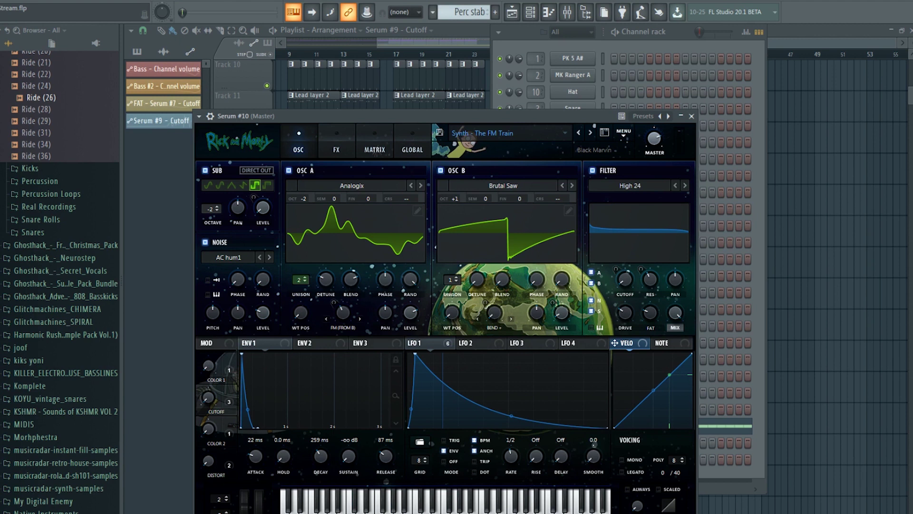
Audition the Texture presets from Another Tribe to PsySnails on Serum #10 and try a higher filter cutoff on PsySnails.
left_click(593, 130)
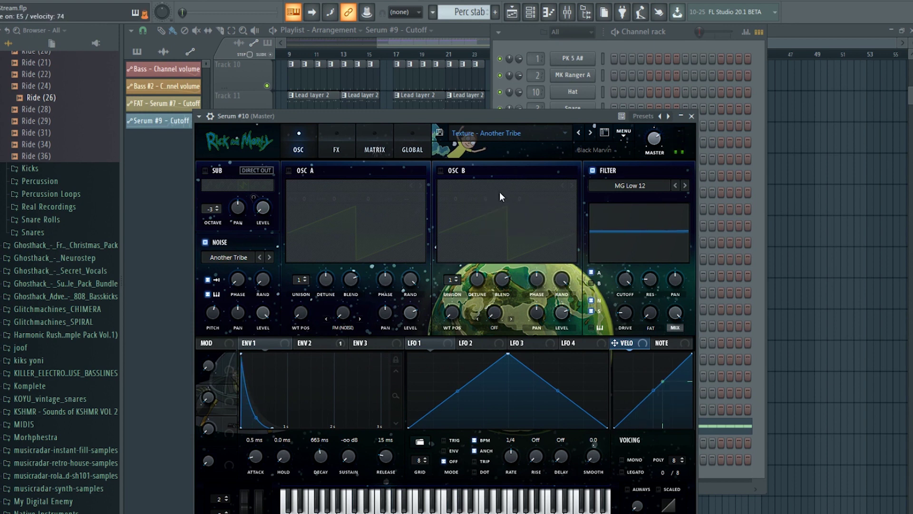
left_click(591, 132)
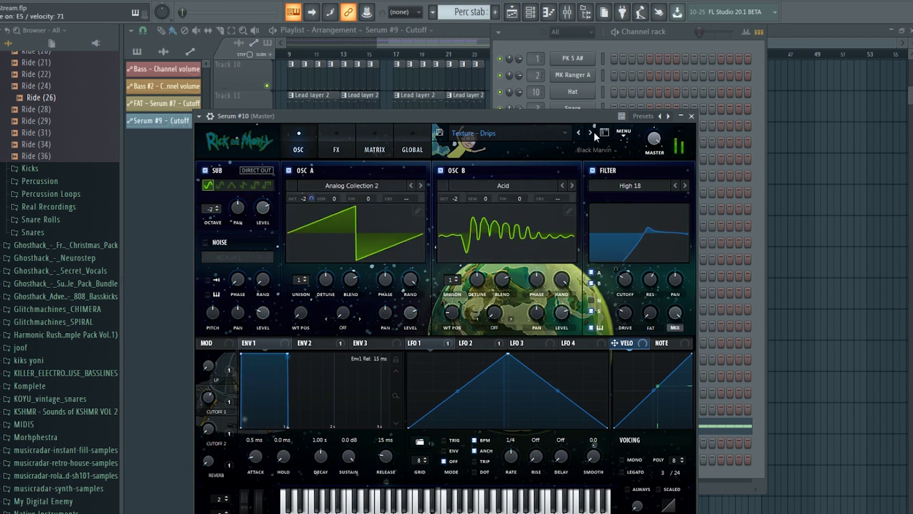
left_click(590, 133)
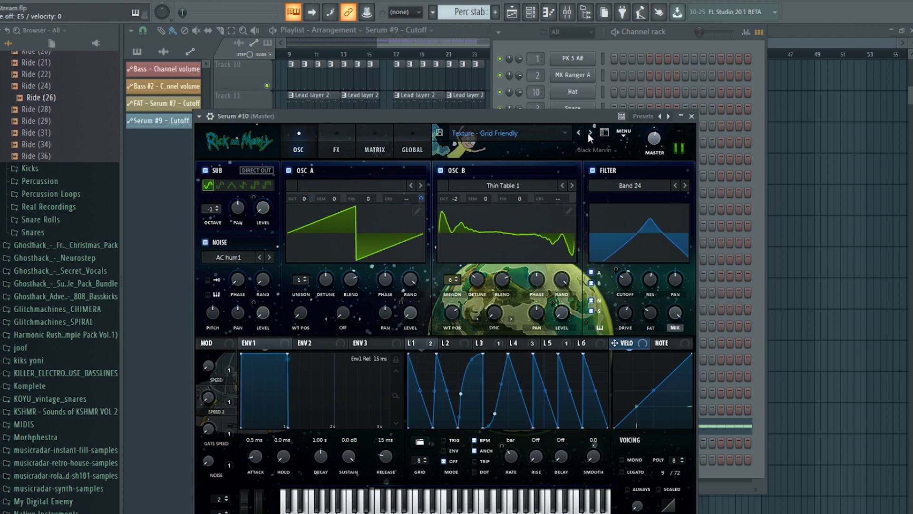
left_click(591, 133)
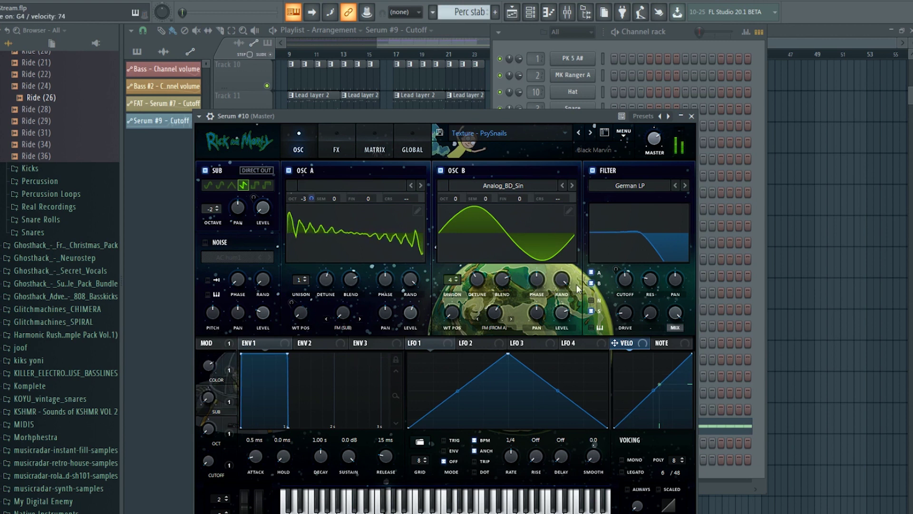
left_click_drag(627, 277, 642, 233)
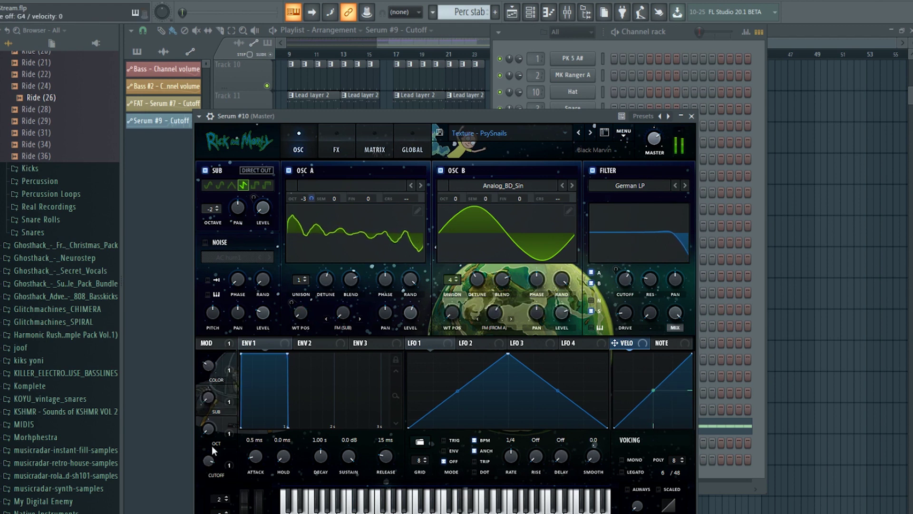
Audition the remaining Texture presets from Special Sauce to Zenon Lemon on Serum #10 and continue to the following preset.
left_click(590, 129)
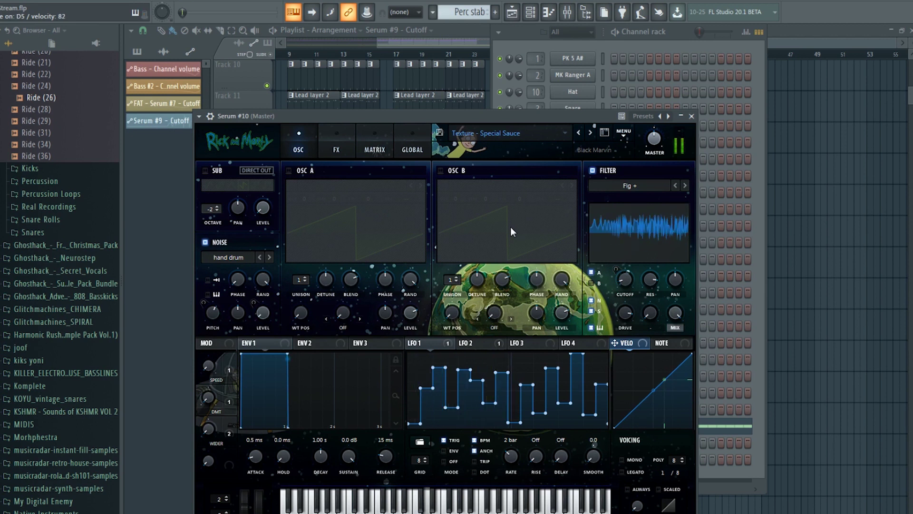
left_click(592, 133)
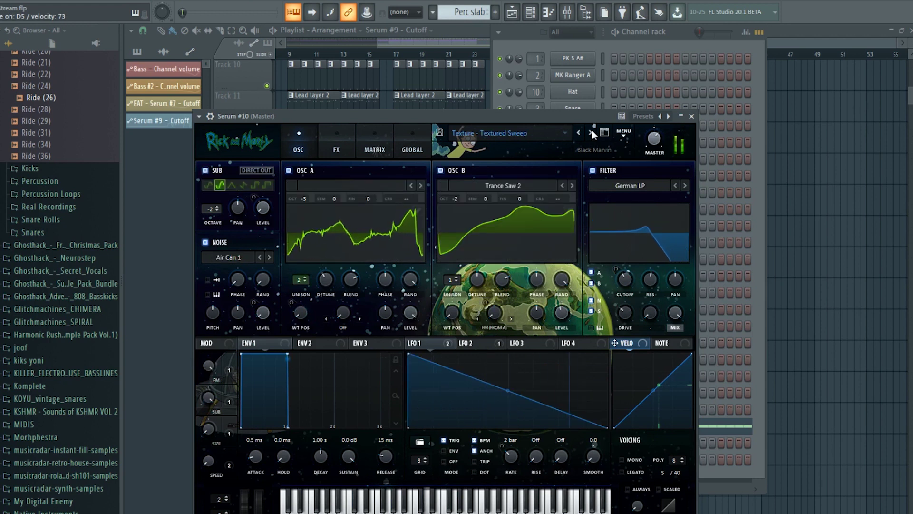
left_click(592, 131)
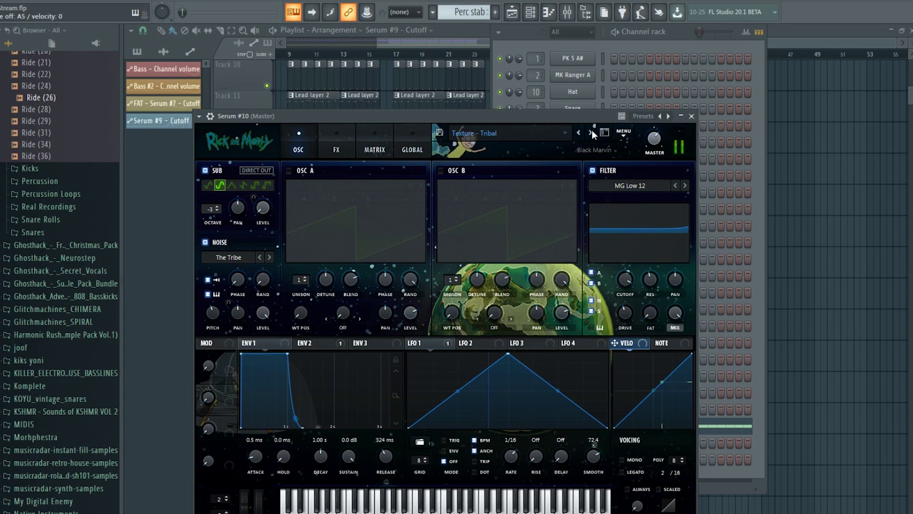
left_click(592, 132)
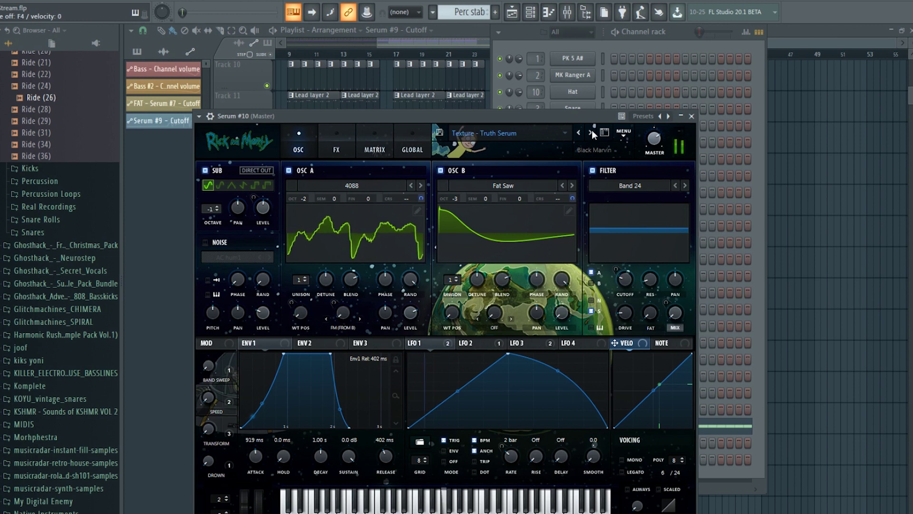
left_click(554, 135)
mouse_move(568, 169)
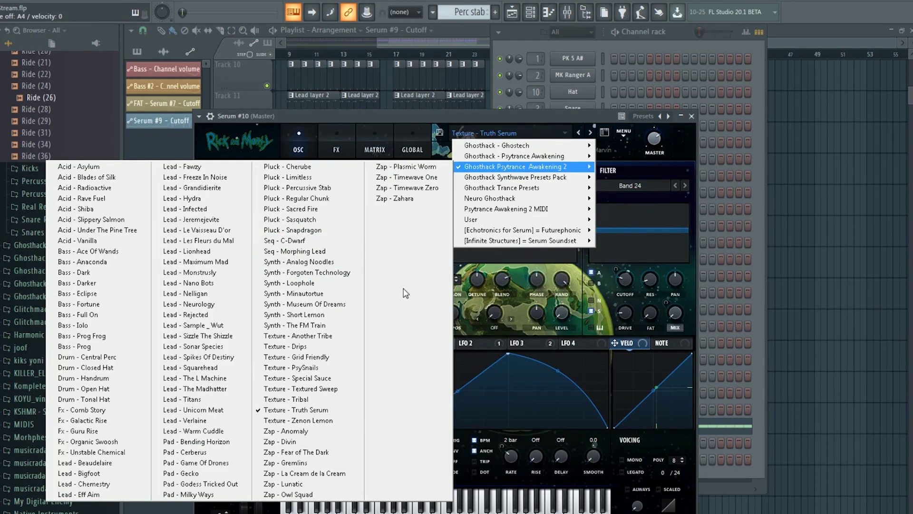
left_click(580, 113)
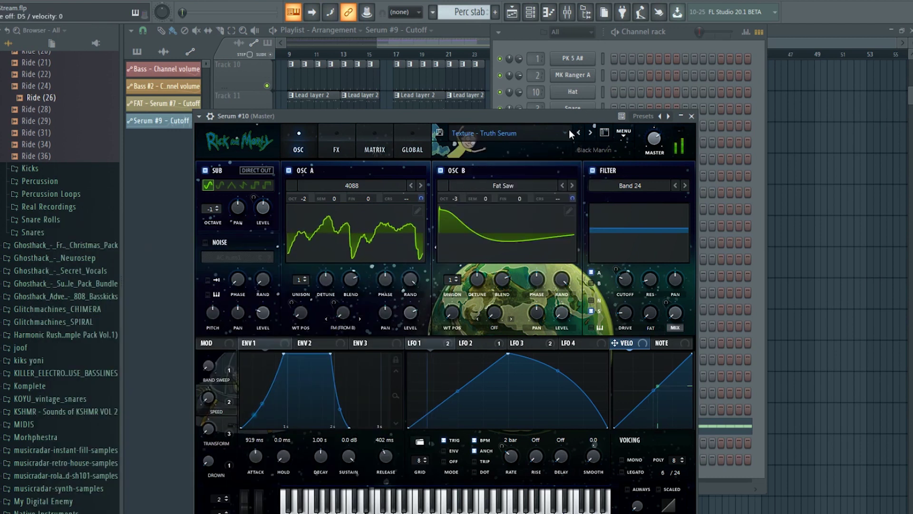
left_click(590, 132)
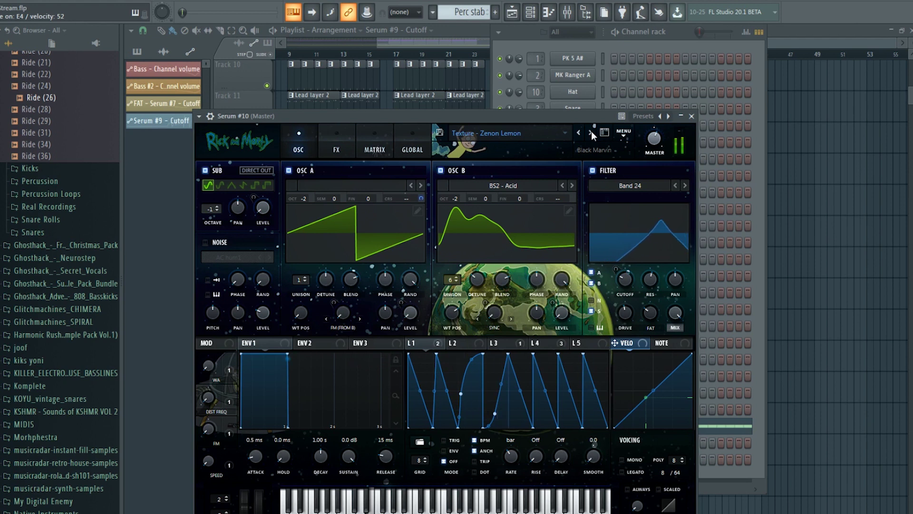
left_click(591, 132)
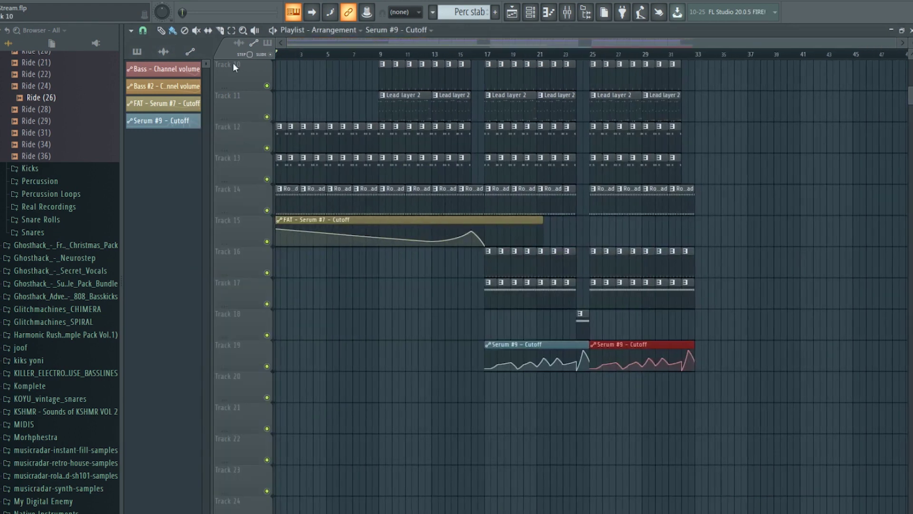
Play the arrangement from bar 1 with the upper playlist tracks in view.
left_click(323, 55)
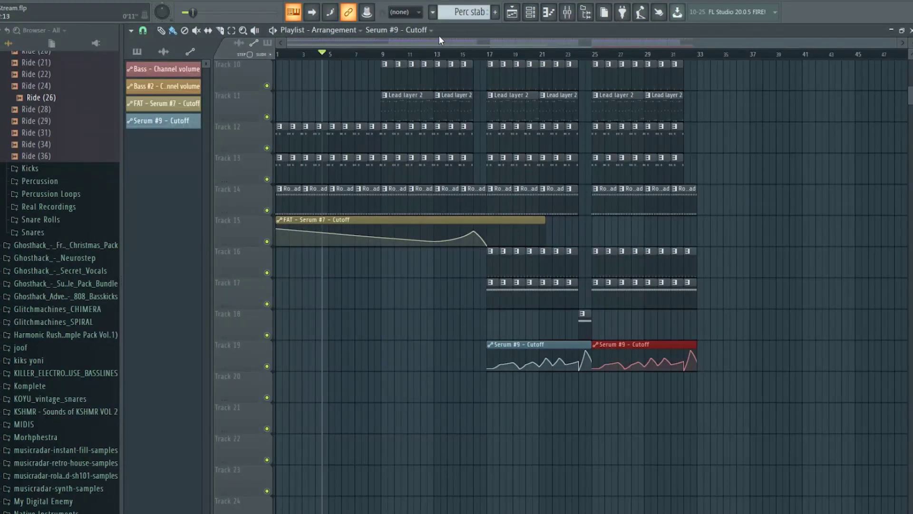
scroll(469, 200, "up", 3)
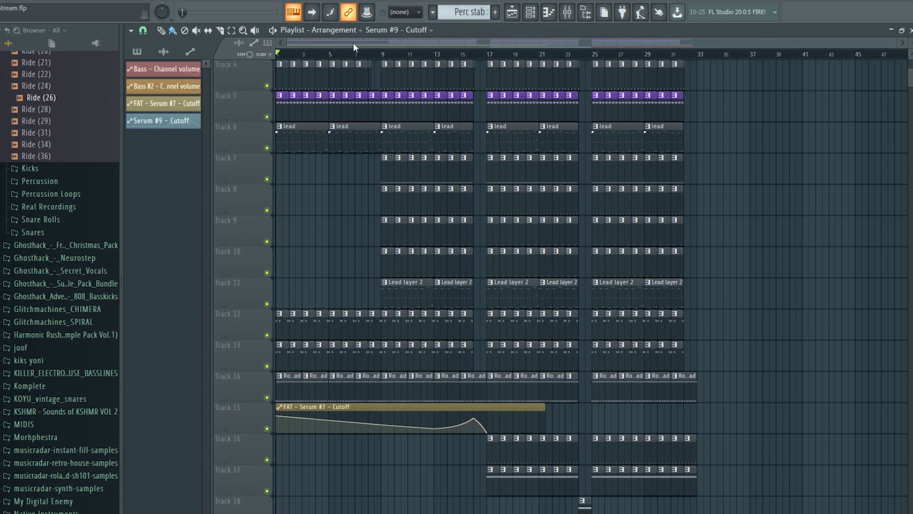
key("space")
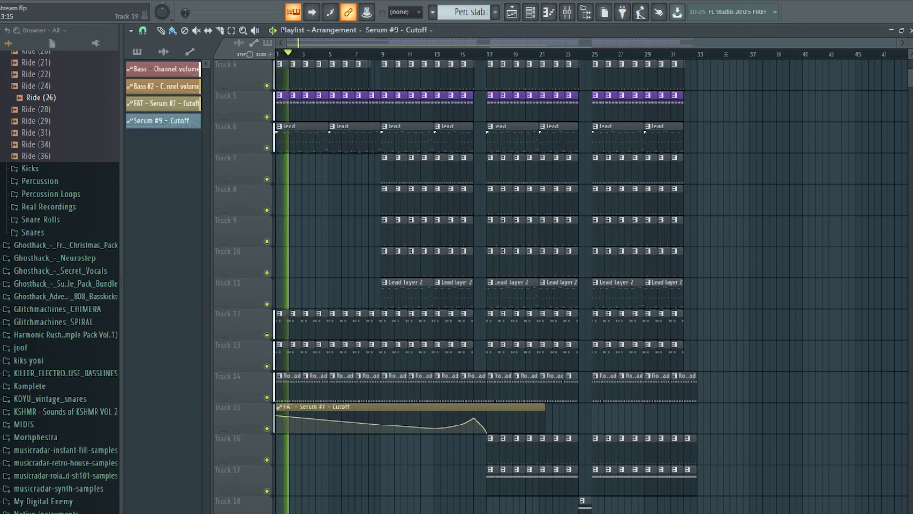
Stop playback and turn off the Sonarworks headphone calibration.
left_click(822, 509)
left_click(826, 465)
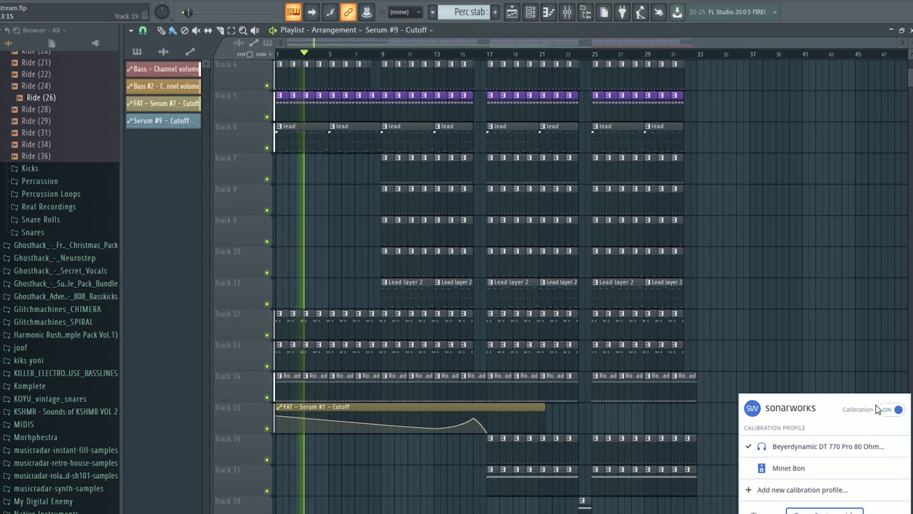
key("space")
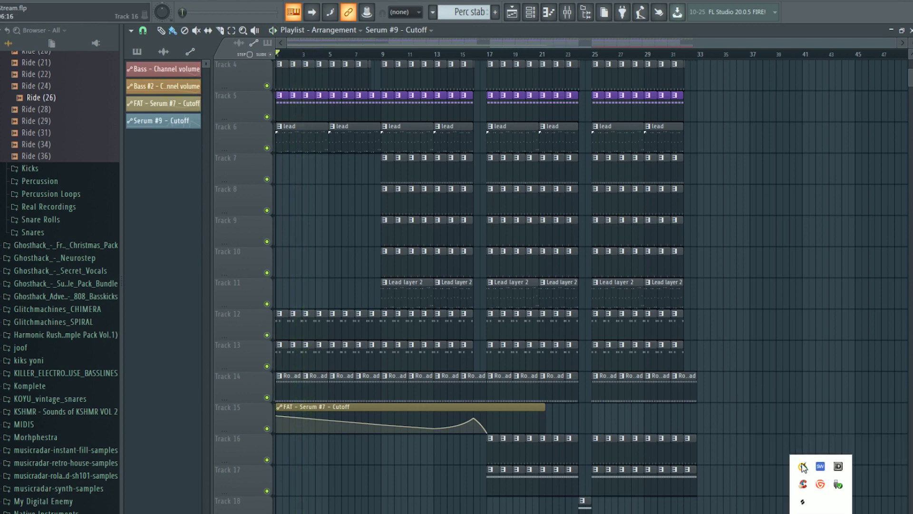
left_click(821, 466)
left_click(898, 410)
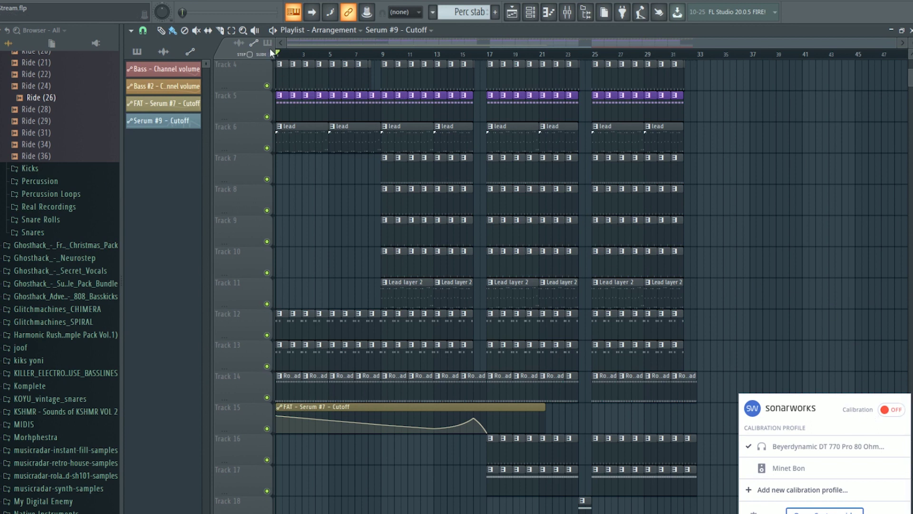
Play the arrangement from the start and load a plugin into the first effect slot of the Master track.
left_click(308, 46)
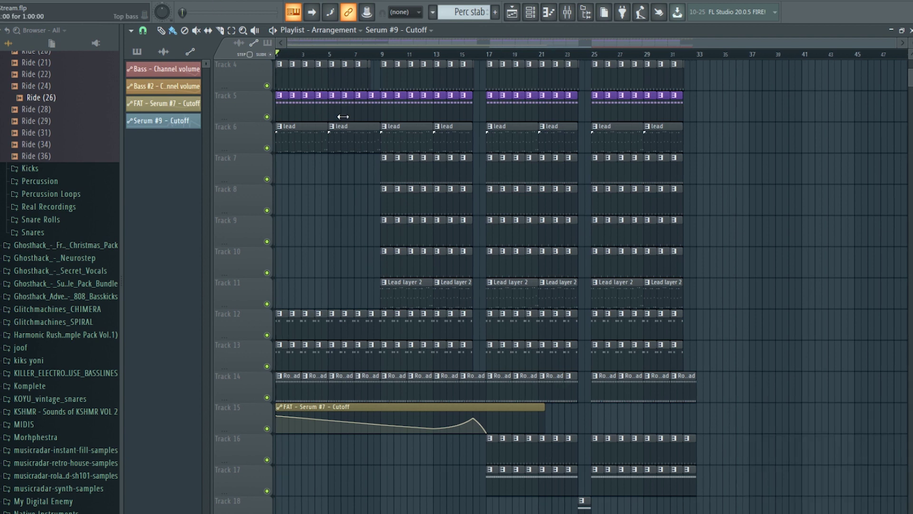
left_click(213, 1)
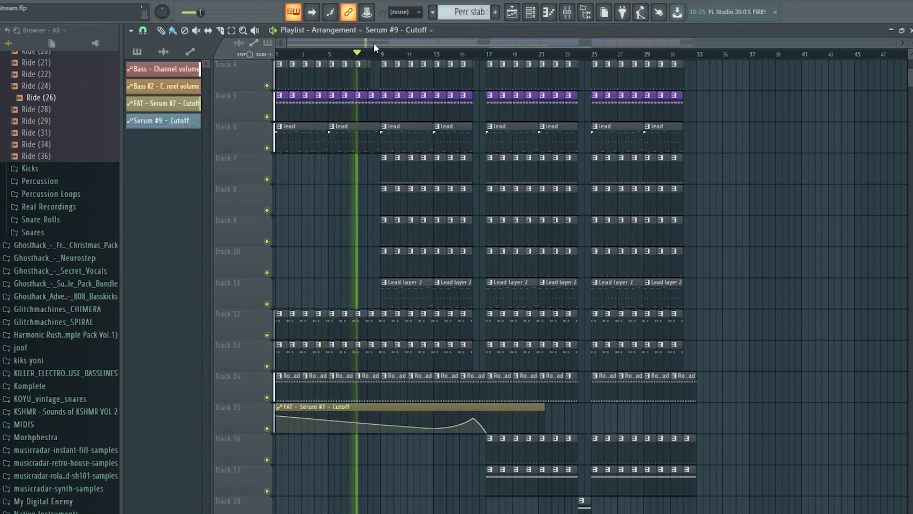
left_click(567, 12)
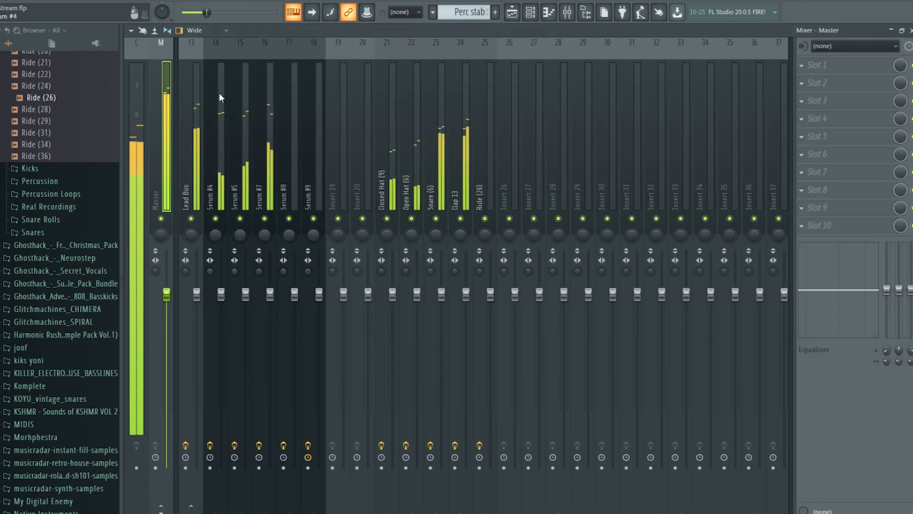
left_click(817, 65)
left_click(644, 87)
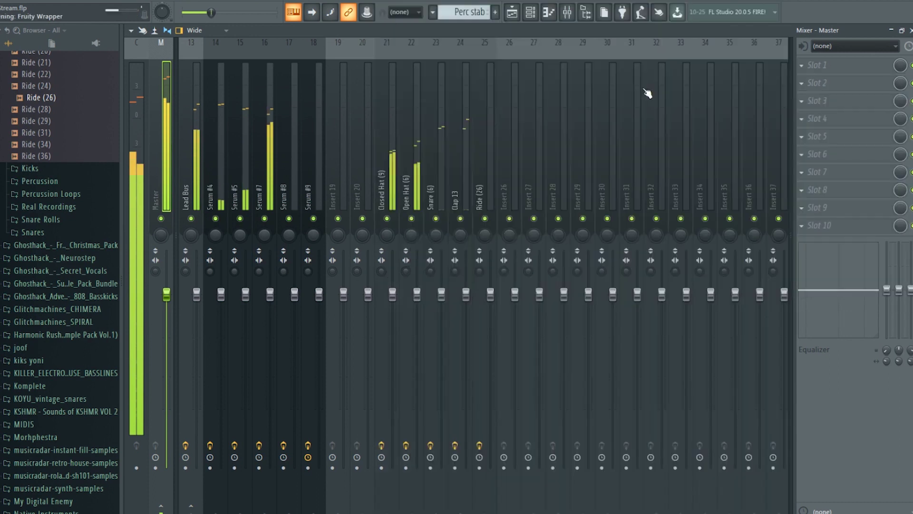
Set the Ozone 8 Maximizer threshold to -4.7 dB and its input gain to -1.6 dB, and reset the input clipping indicators.
left_click_drag(309, 237, 307, 307)
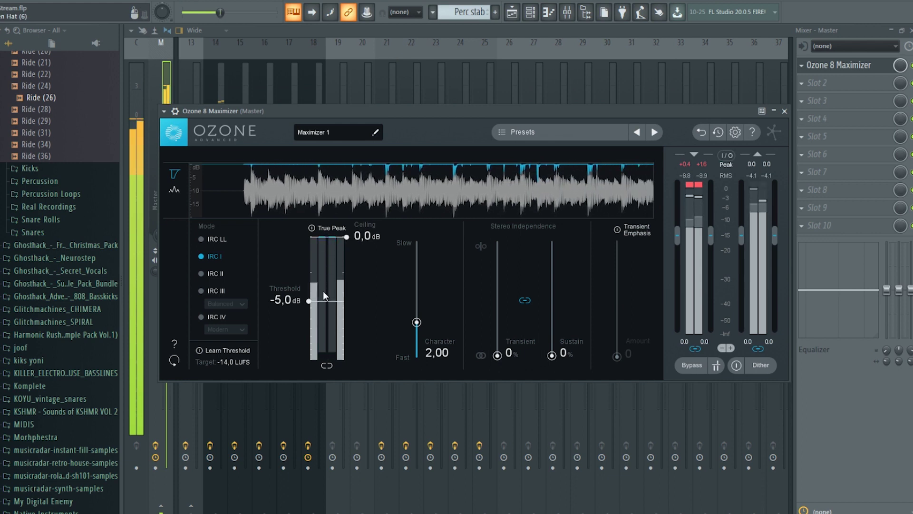
left_click_drag(308, 302, 308, 299)
left_click_drag(710, 236, 710, 243)
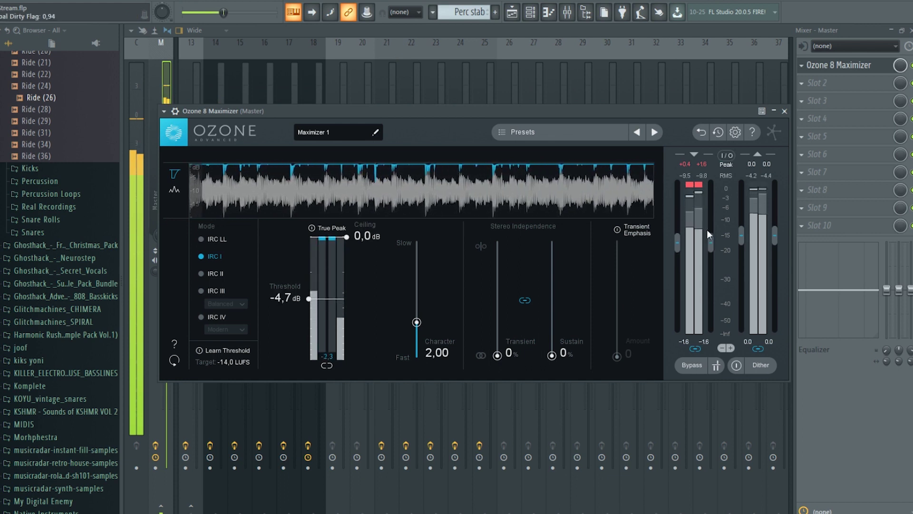
left_click(698, 183)
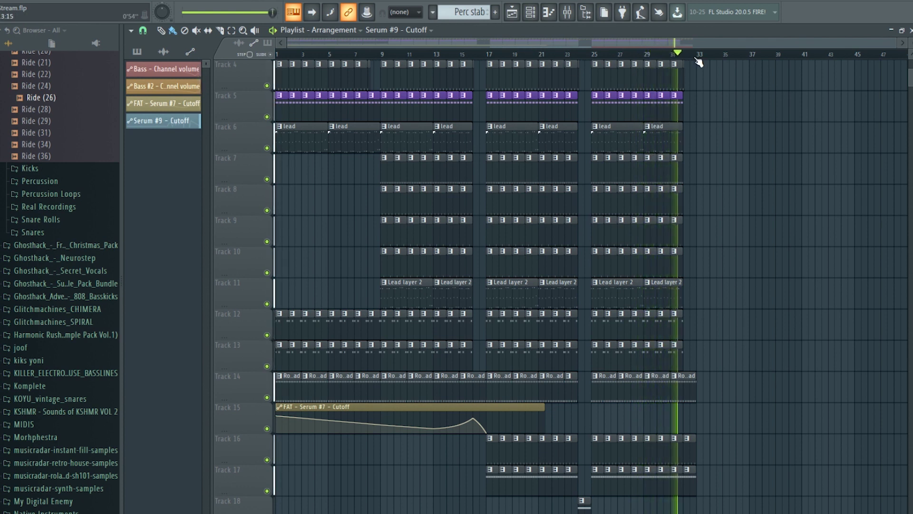
Duplicate the Kick clips on Track 4 and the purple clips on Track 5 from the bar 25 section to bar 33.
scroll(676, 71, "up", 2, "ctrl")
scroll(667, 78, "up", 1, "ctrl")
left_click_drag(692, 81, 475, 101, "ctrl")
key("ctrl+b")
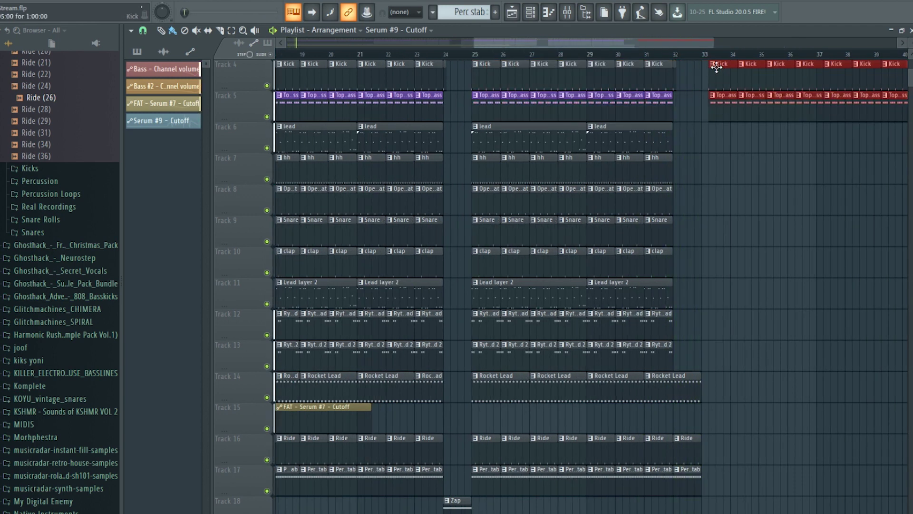
left_click(553, 56)
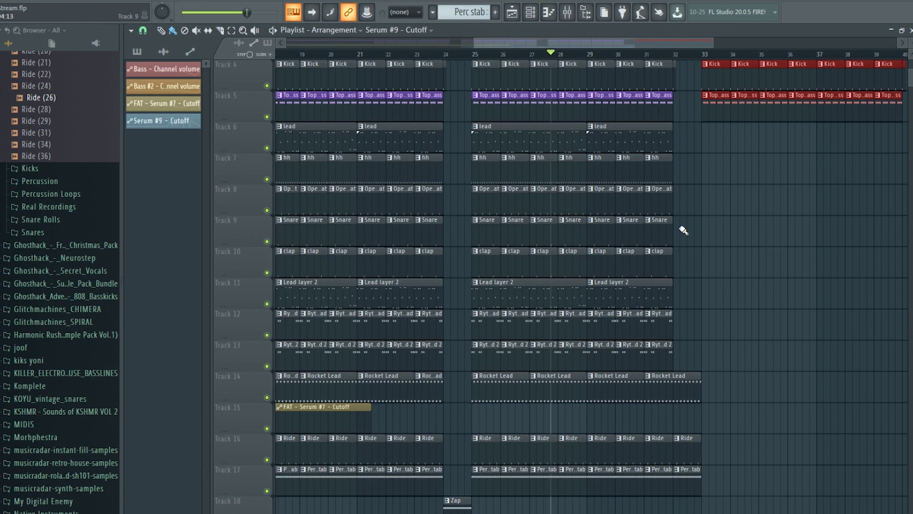
Copy the Track 1 and Track 3 clips from the bar 25 section so the copies start at bar 33.
scroll(683, 231, "up", 3)
left_click_drag(755, 76, 477, 137)
left_click_drag(475, 75, 710, 73)
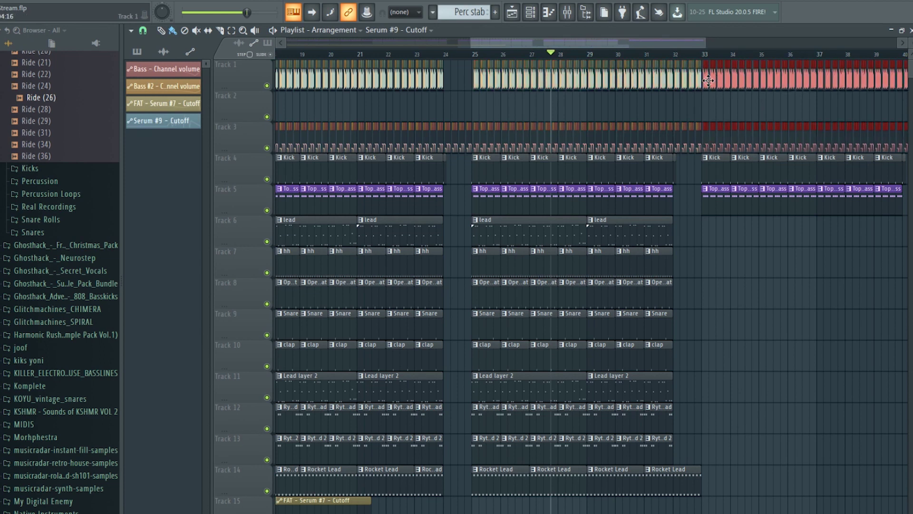
Play the arrangement from about bar 29 into the extended section after bar 33, and stop playback.
left_click(602, 54)
key("space")
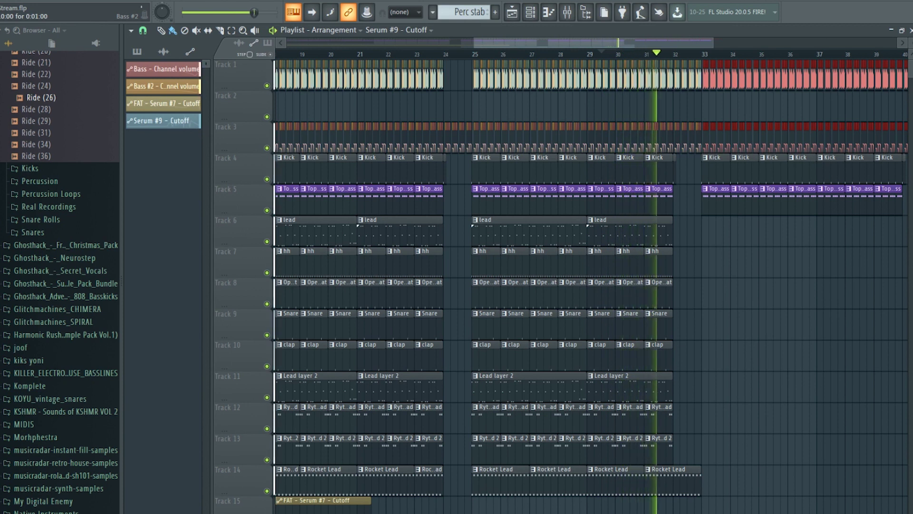
left_click_drag(642, 42, 705, 48)
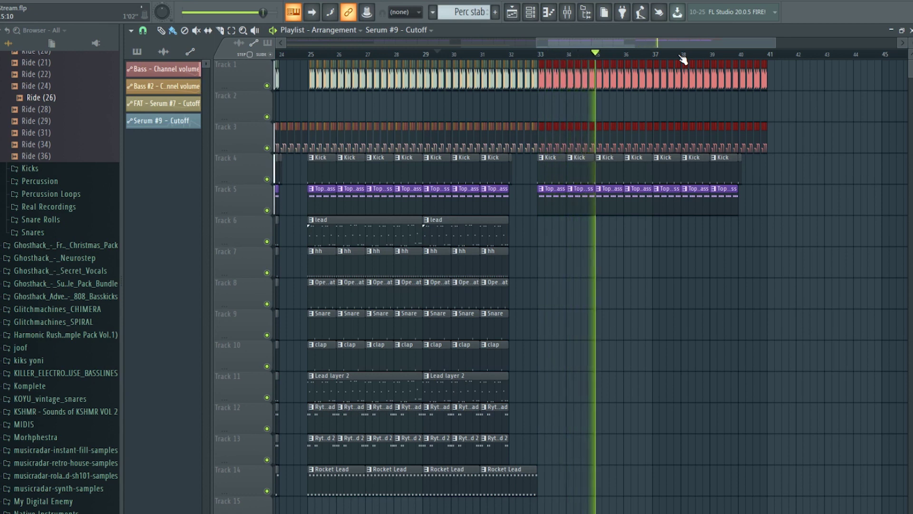
key("space")
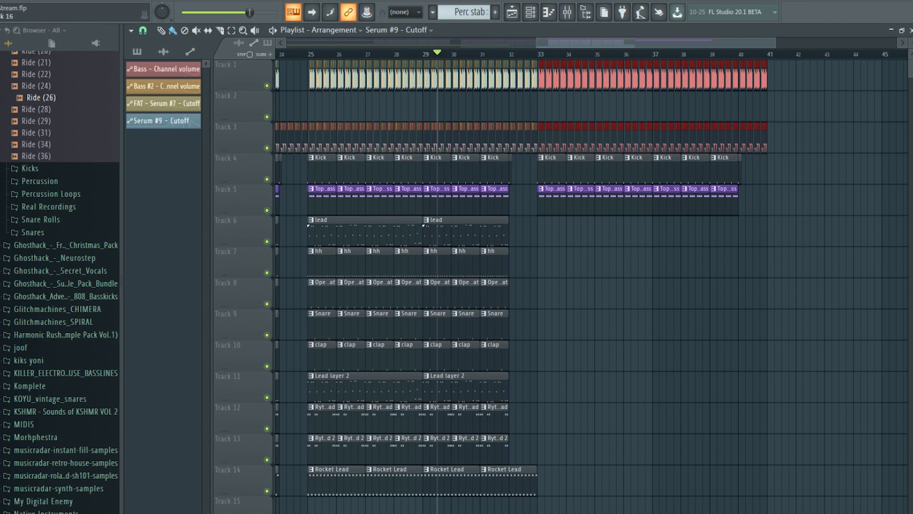
Switch to the web browser and review the Ghosthack Psytrance Awakening for Serum Vol. 2 page, including its offer, audio demos and description.
left_click(187, 511)
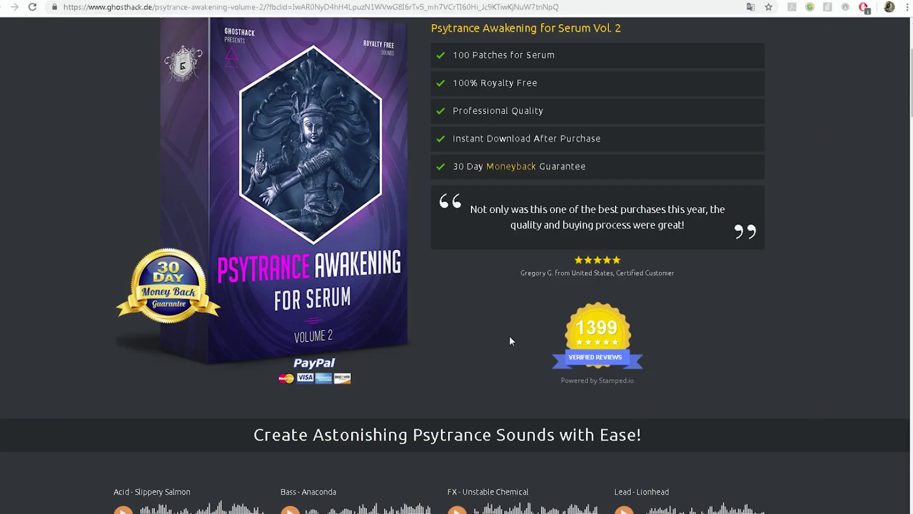
scroll(509, 336, "up", 3)
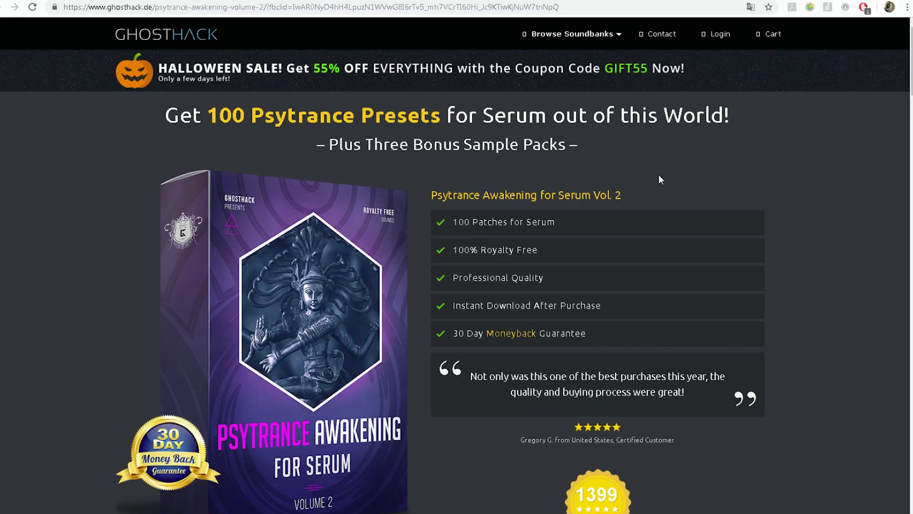
scroll(659, 185, "down", 5)
scroll(666, 194, "up", 3)
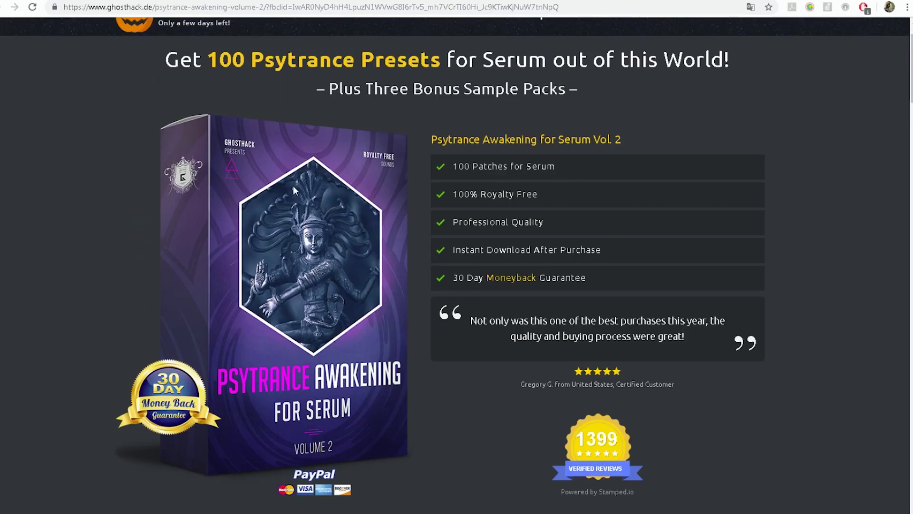
scroll(533, 140, "up", 1)
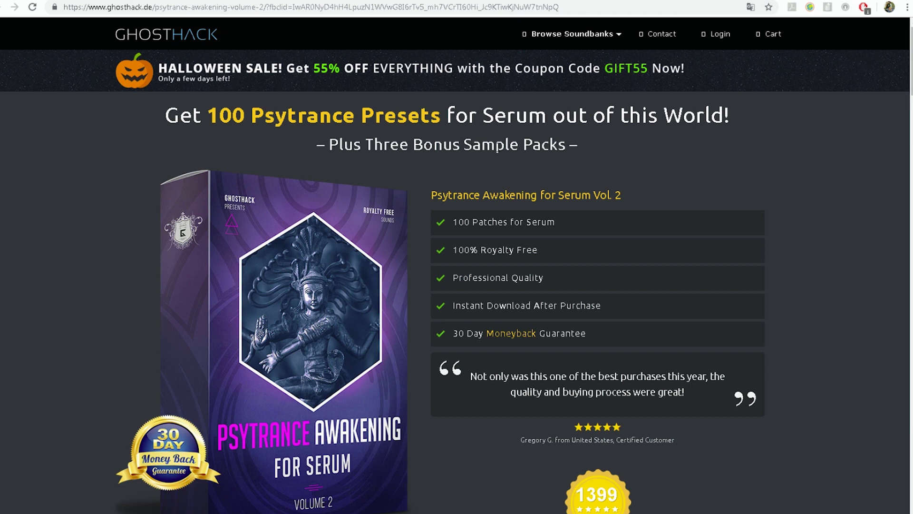
scroll(508, 144, "down", 15)
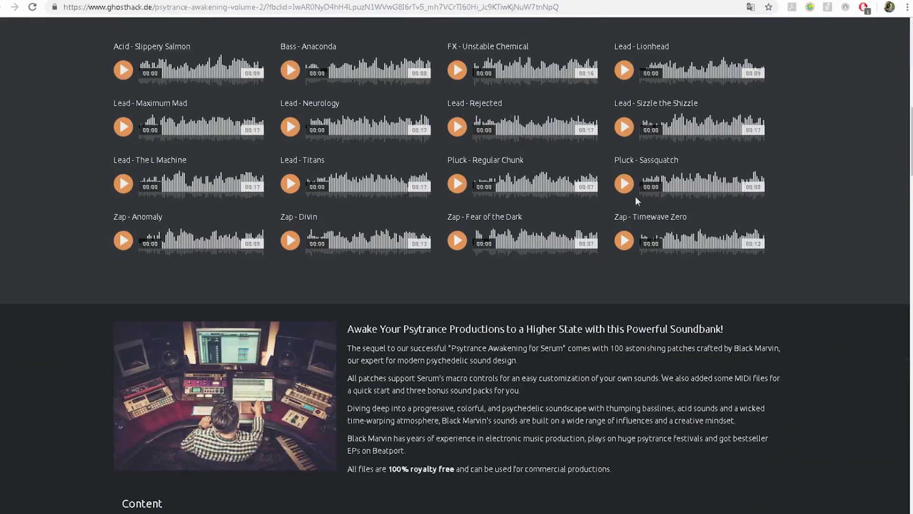
scroll(626, 211, "down", 10)
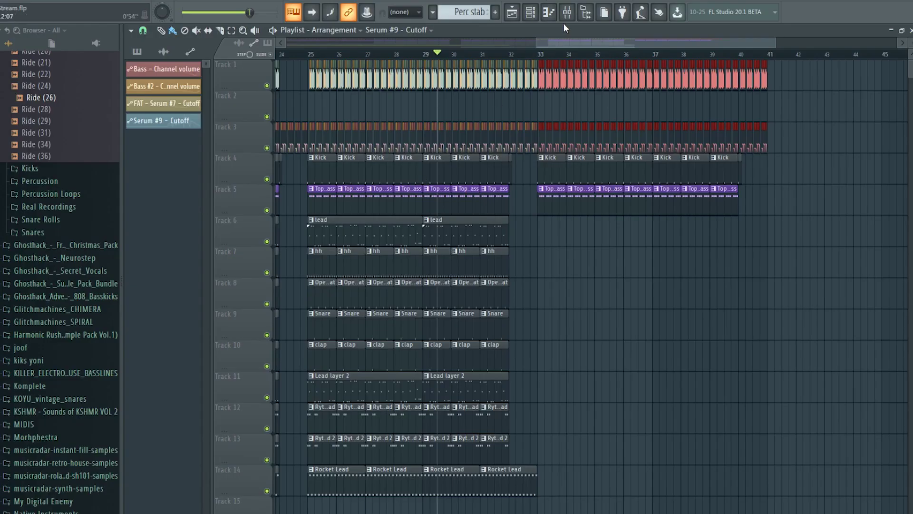
scroll(4, 181, "up", 1)
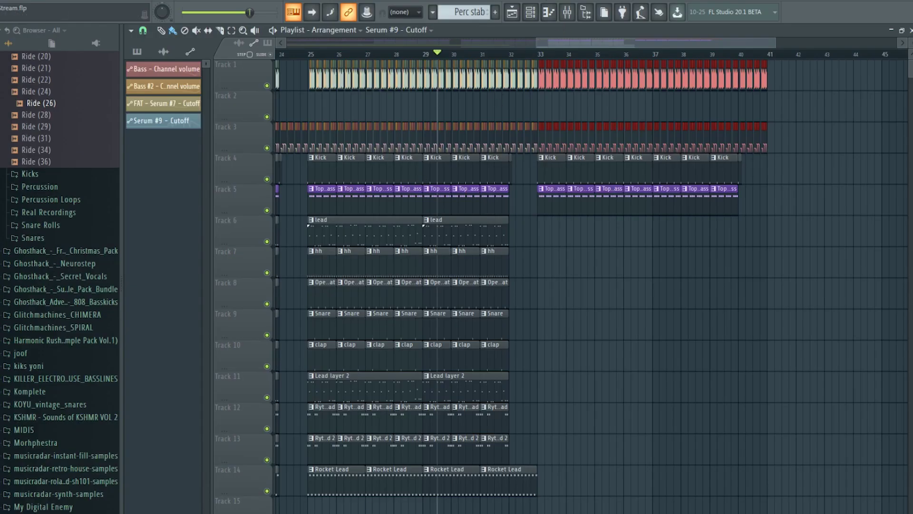